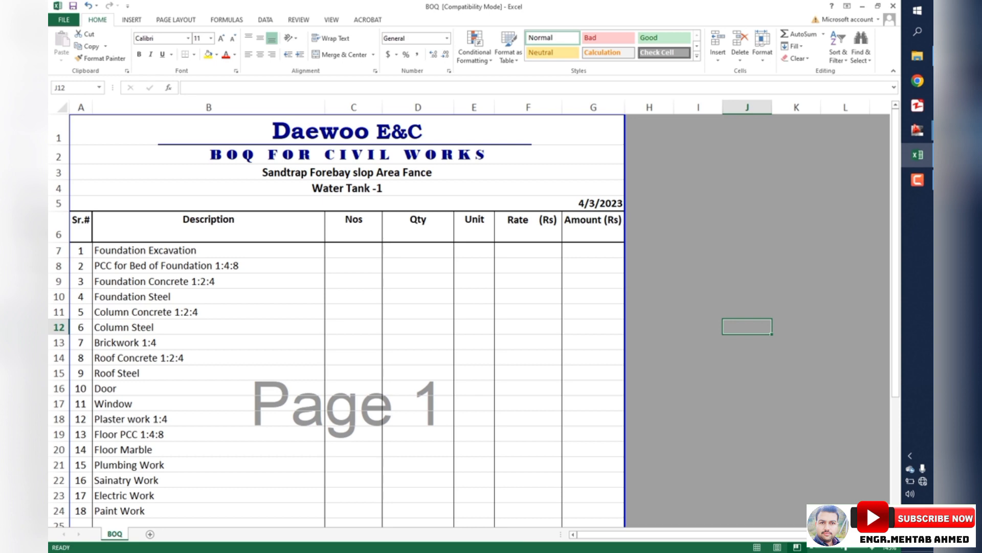
Step: Replace the structure title "Water Tank -1" in row 4 of the BOQ header with "Room"
scroll(469, 320, "down", 1)
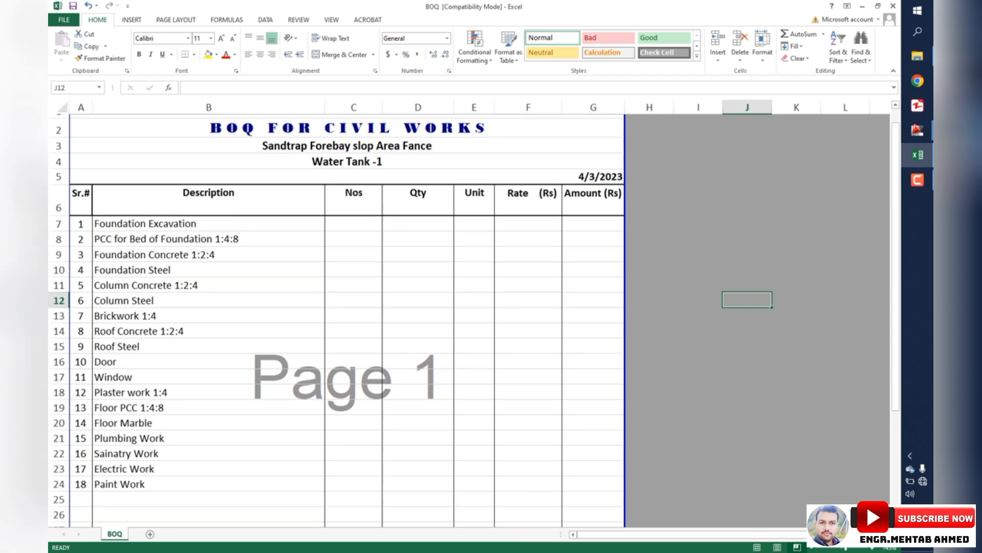
scroll(469, 320, "up", 1)
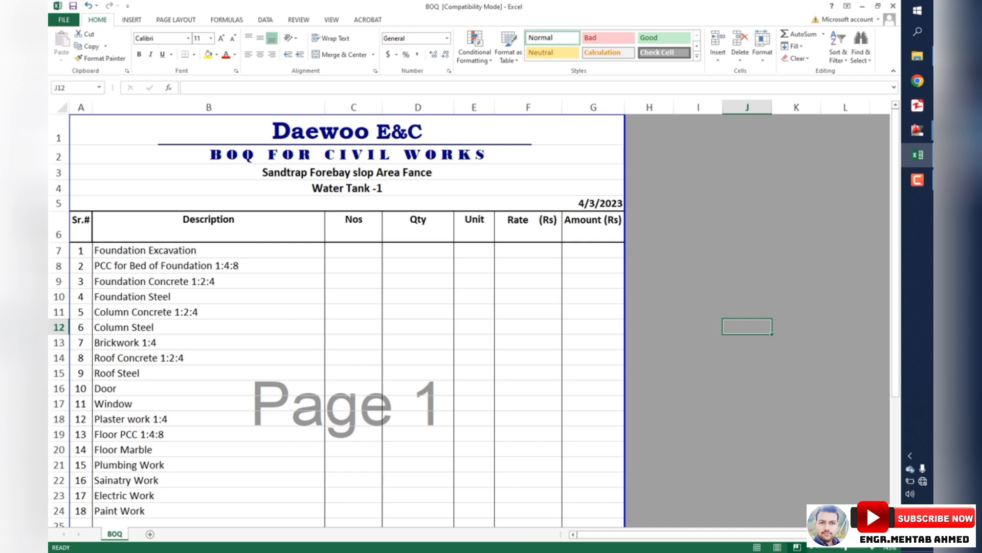
left_click(346, 189)
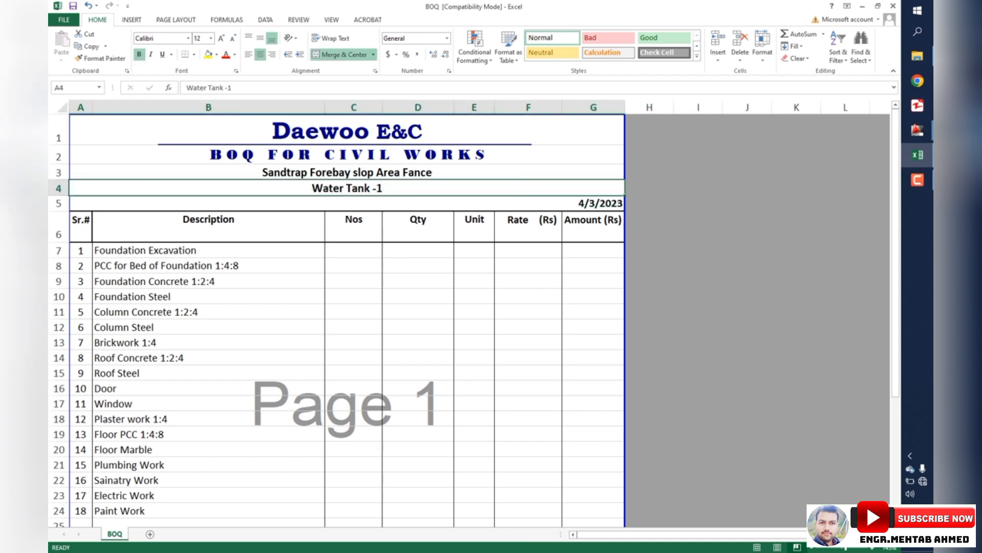
left_click(232, 88)
key("shift+Home")
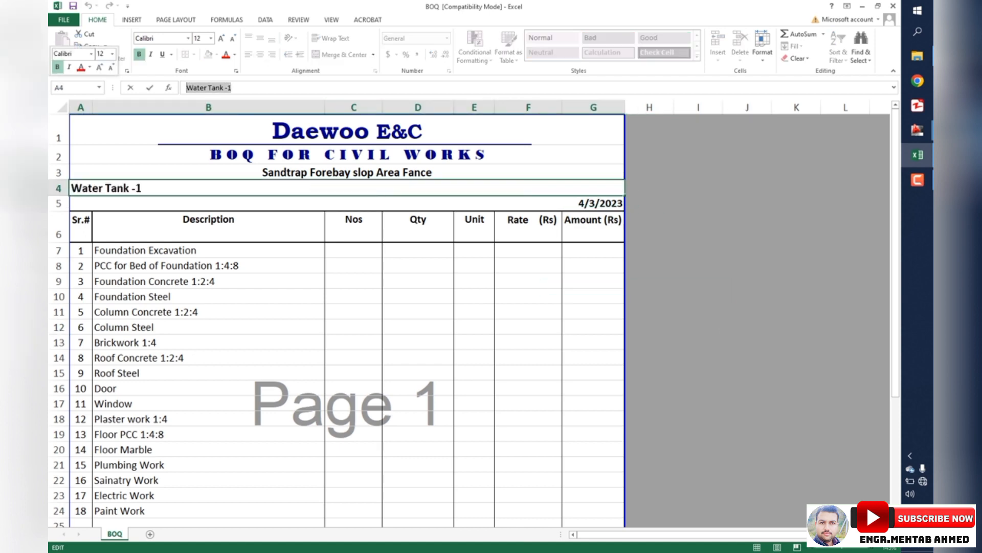
type("R")
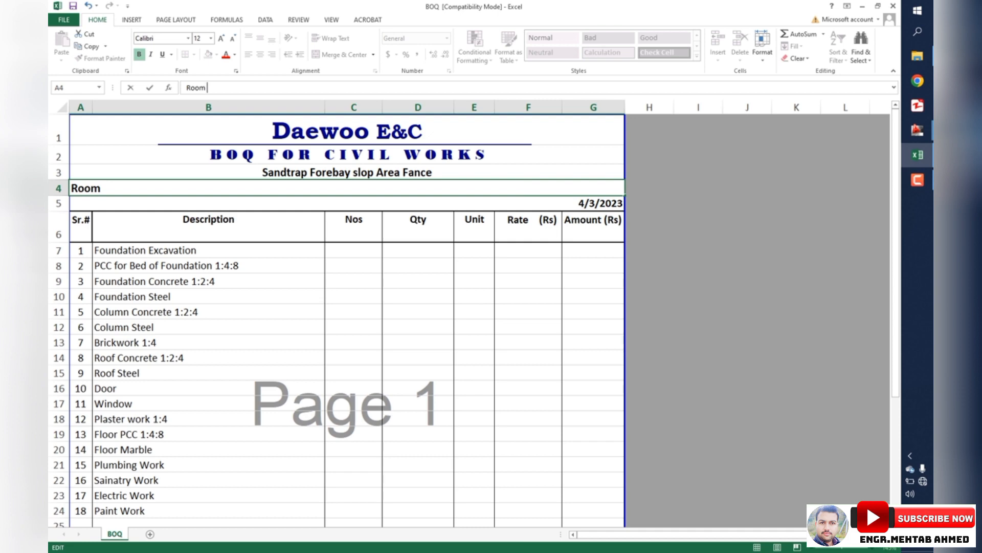
type("oom")
key("Return")
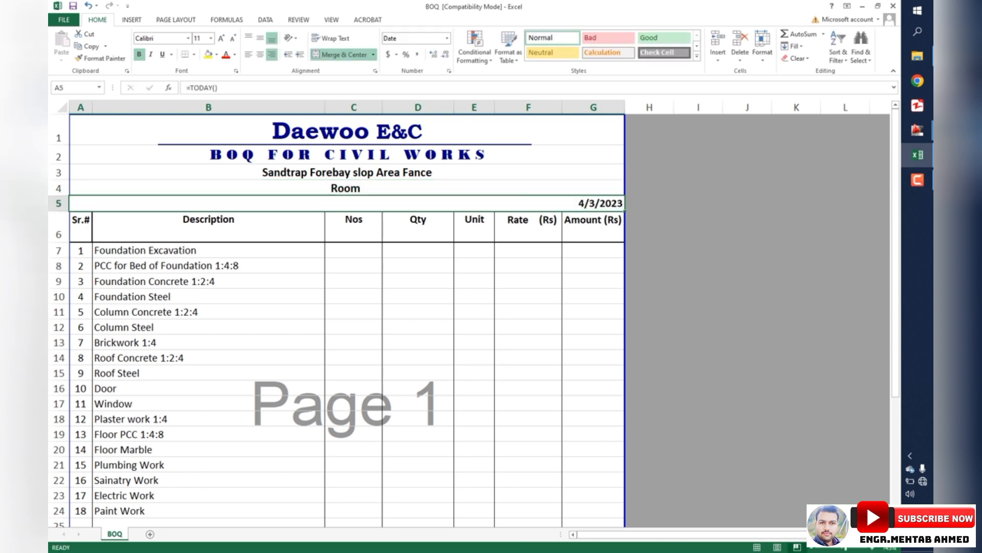
left_click(796, 311)
Step: Switch to Room.dwg in AutoCAD and look over the plans, sections, lintel detail and bar schedule
left_click(918, 130)
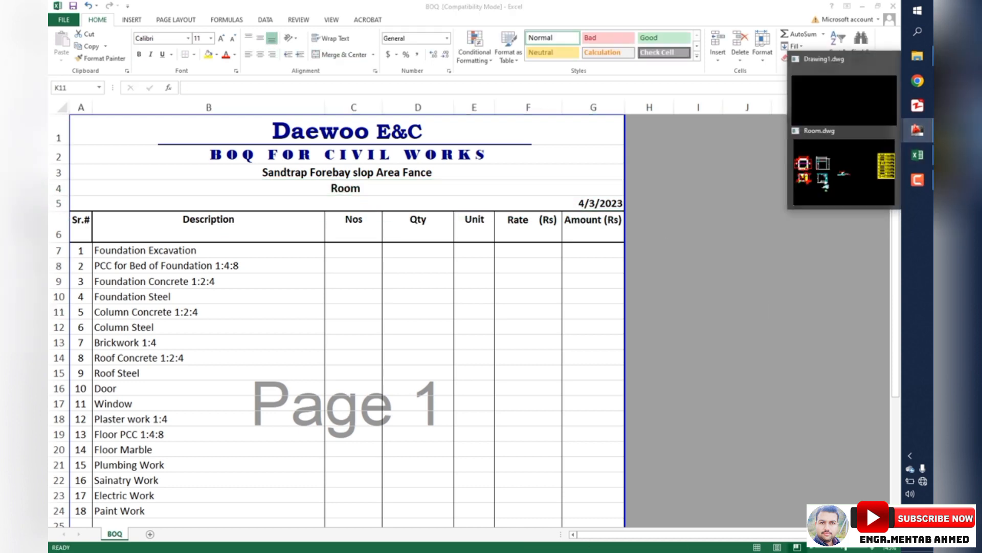
left_click(844, 171)
scroll(507, 310, "down", 3)
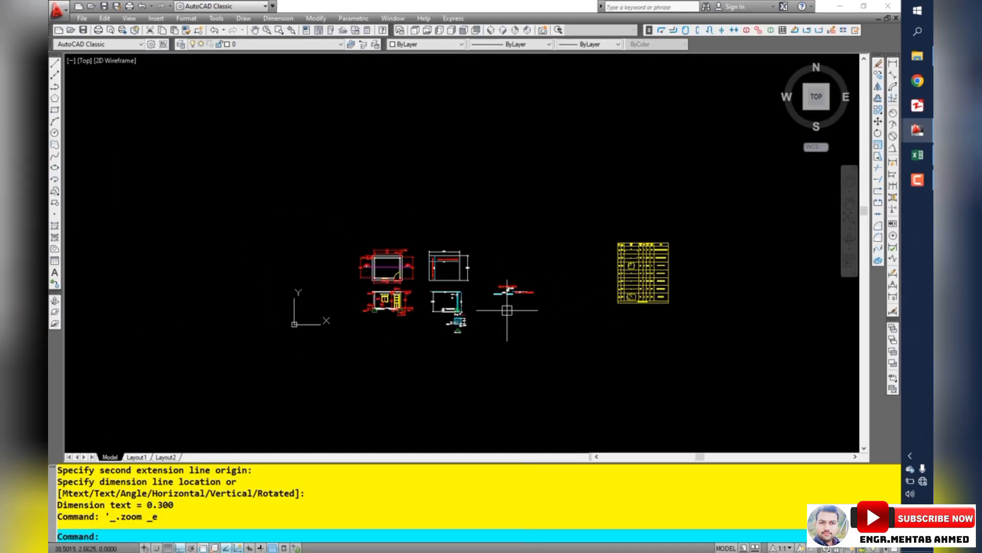
scroll(507, 310, "up", 3)
scroll(483, 259, "down", 3)
scroll(663, 243, "up", 4)
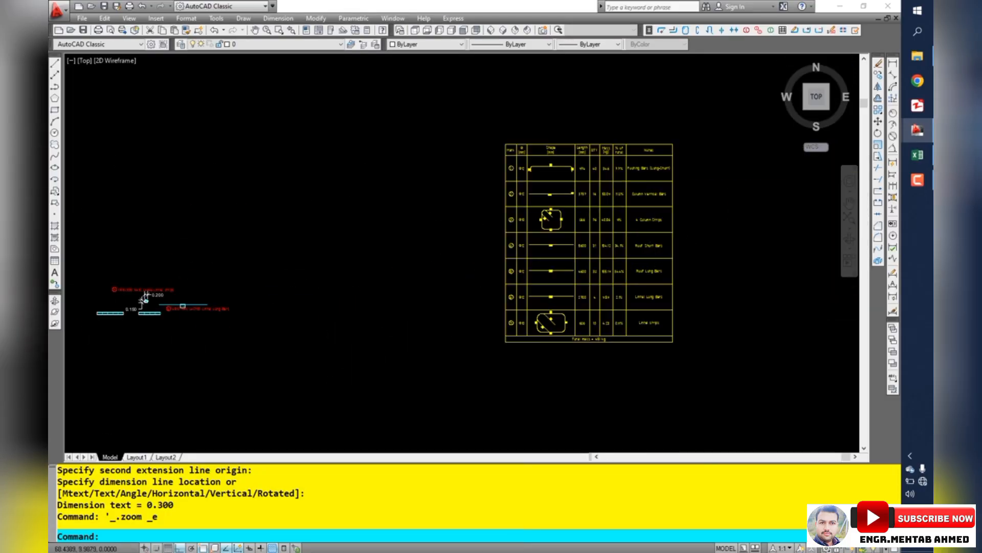
scroll(566, 258, "down", 4)
scroll(390, 290, "up", 4)
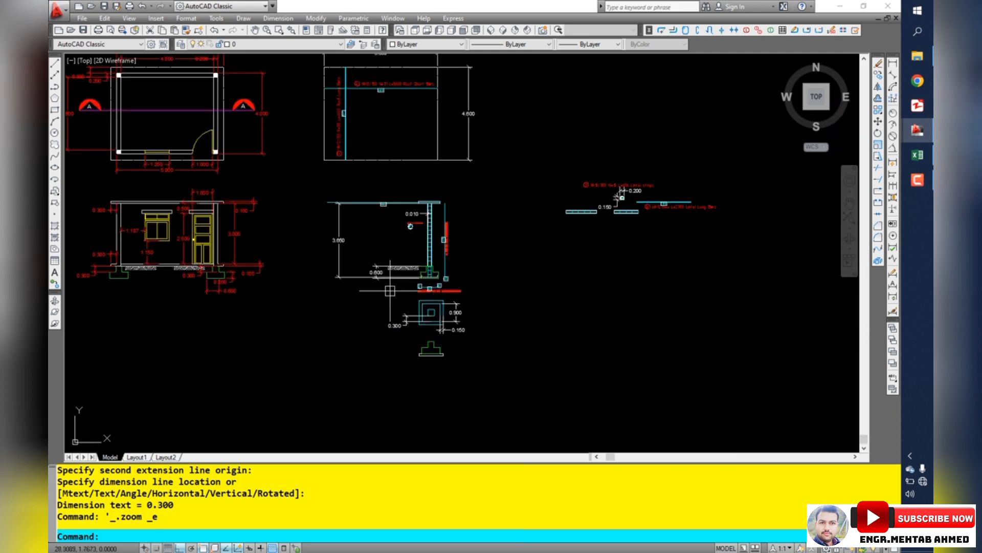
scroll(412, 279, "up", 4)
scroll(413, 279, "down", 6)
scroll(663, 244, "up", 4)
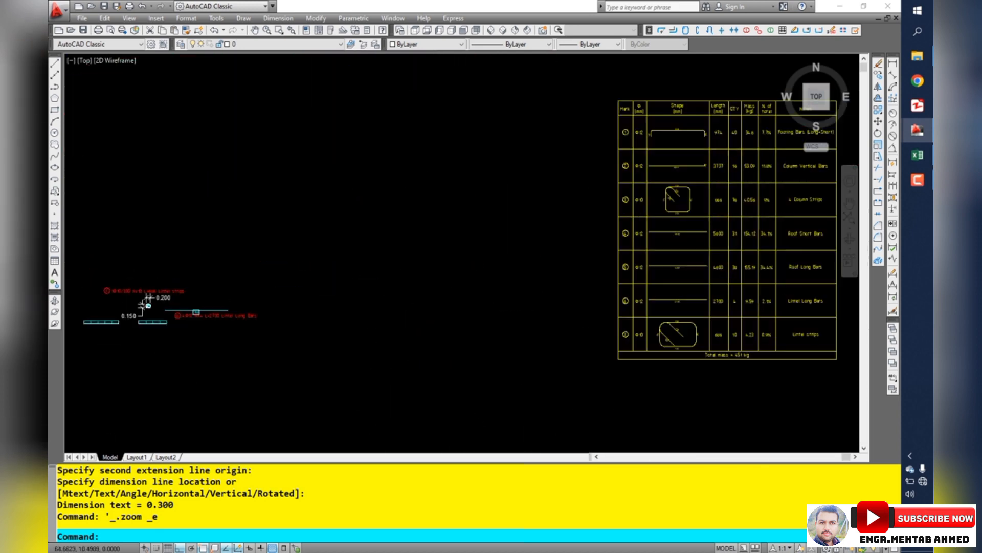
scroll(601, 252, "down", 5)
scroll(453, 281, "up", 5)
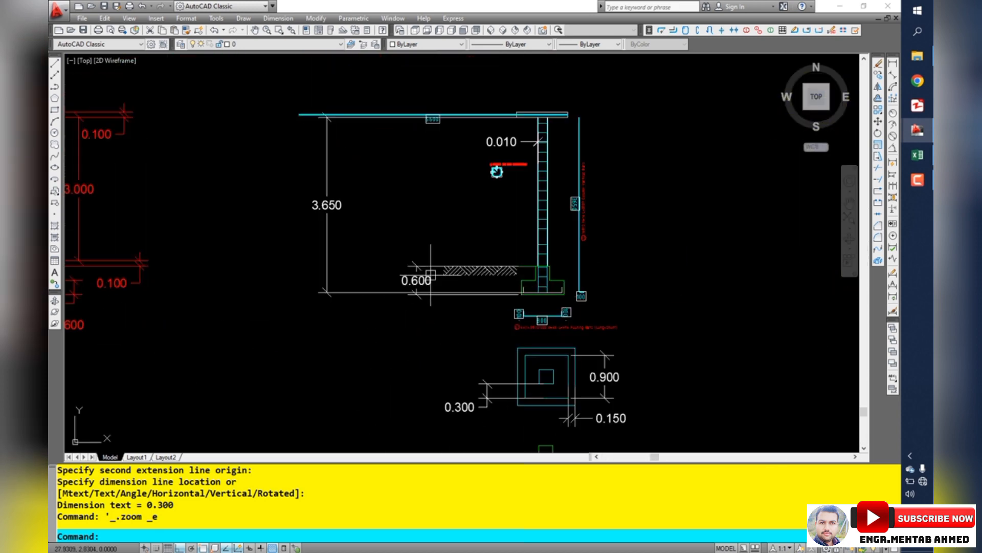
scroll(431, 273, "down", 5)
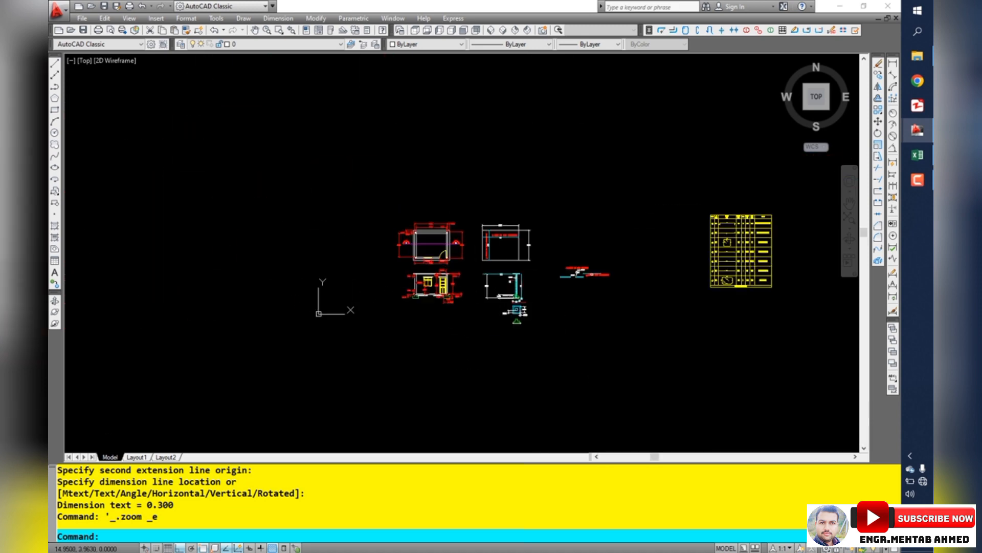
Step: Examine the dimensions on the room's floor plan and on the section with the door and window
scroll(433, 246, "up", 7)
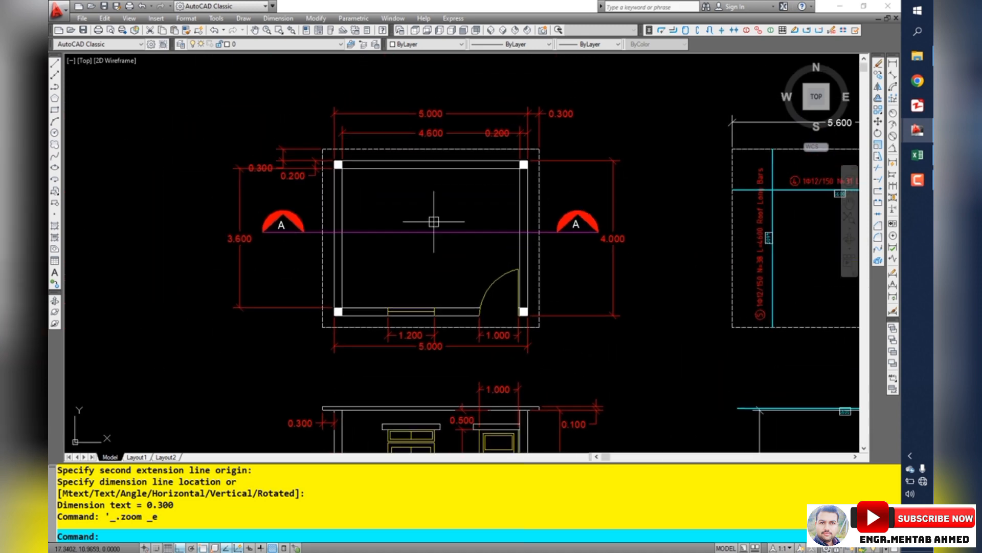
scroll(404, 202, "down", 2)
left_click_drag(482, 411, 457, 348)
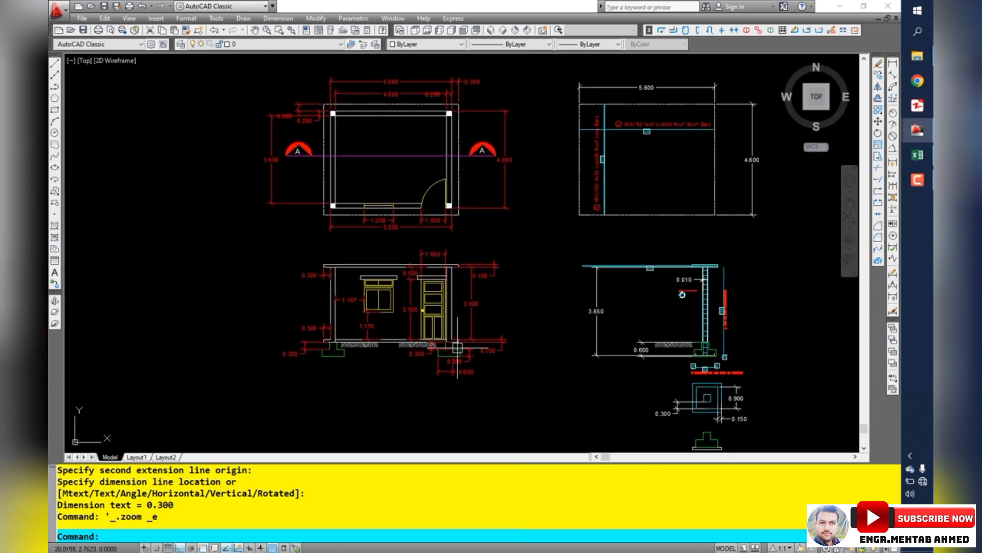
scroll(457, 347, "up", 5)
scroll(454, 344, "down", 4)
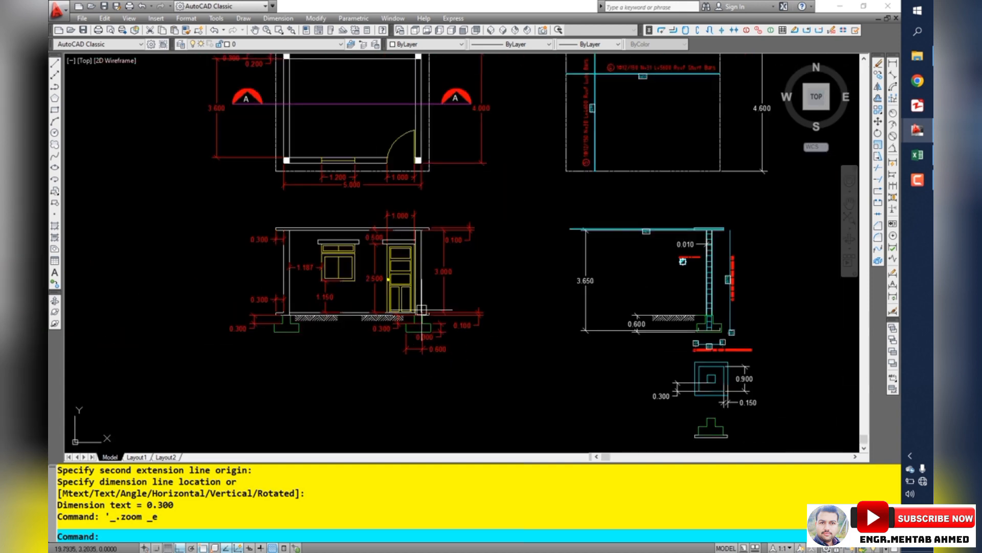
scroll(421, 310, "down", 3)
scroll(491, 292, "up", 5)
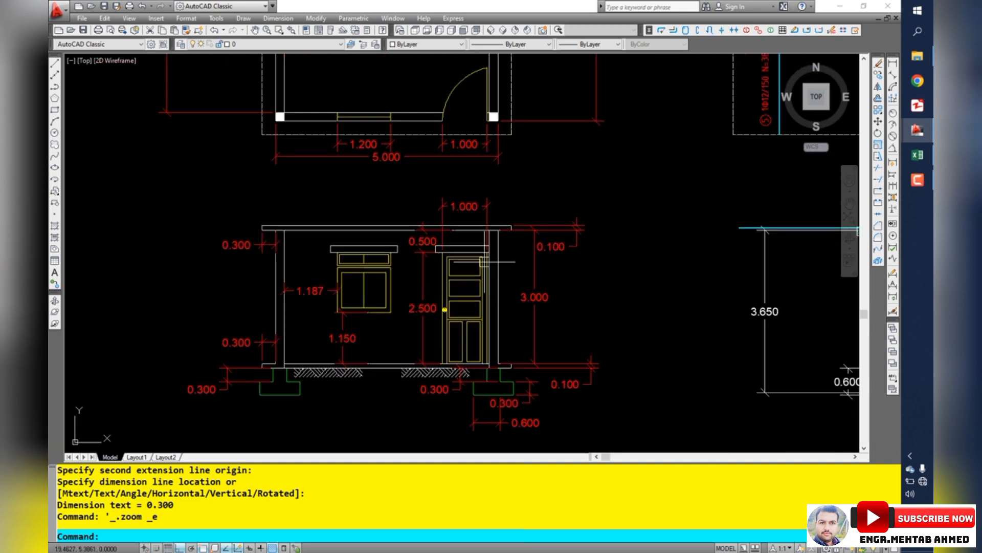
scroll(483, 262, "down", 4)
scroll(489, 274, "up", 5)
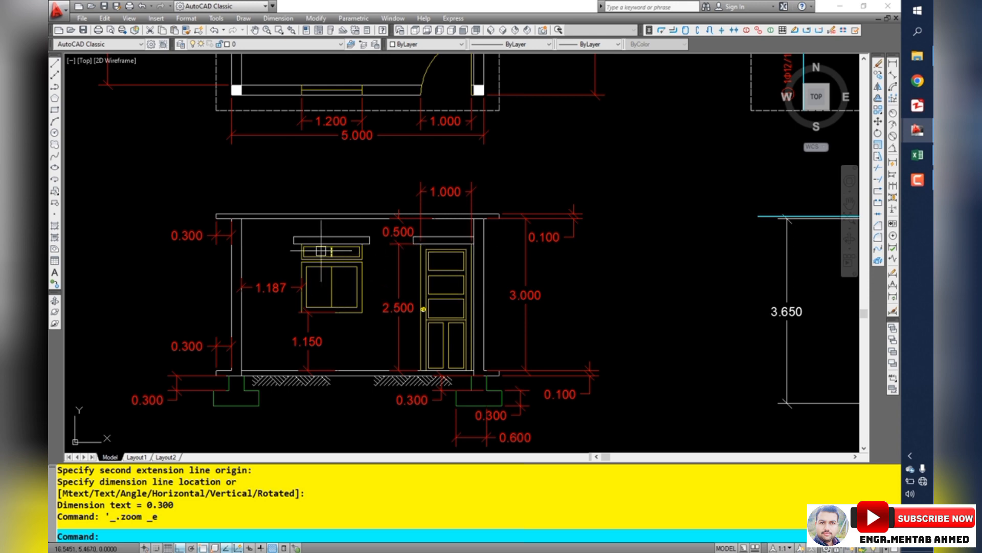
scroll(358, 294, "down", 4)
left_click_drag(541, 239, 477, 264)
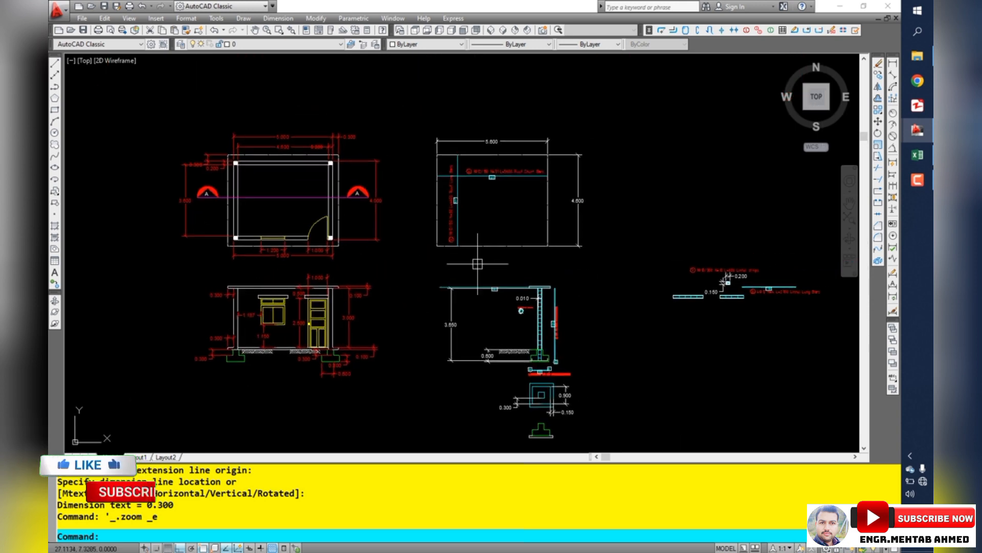
left_click(616, 318)
left_click(616, 350)
left_click_drag(616, 349, 584, 301)
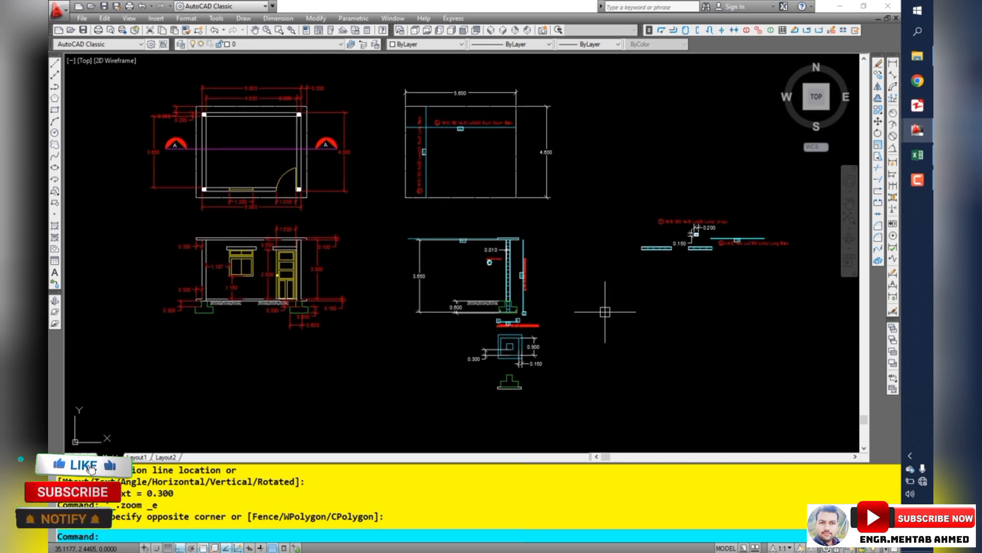
left_click(605, 311)
left_click(595, 371)
left_click(917, 154)
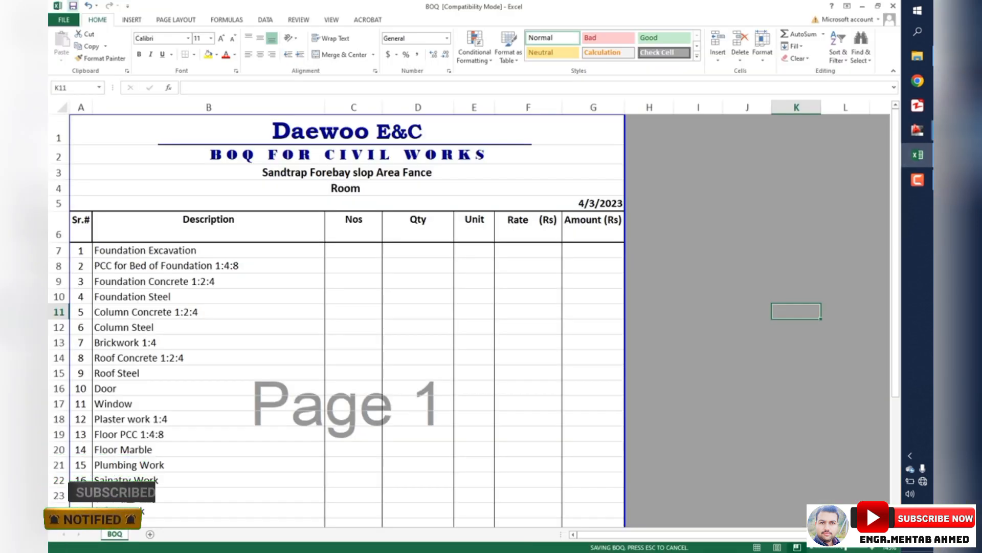
left_click(917, 130)
Step: Examine the footings below the walls in the section with the door and window
scroll(466, 280, "up", 3)
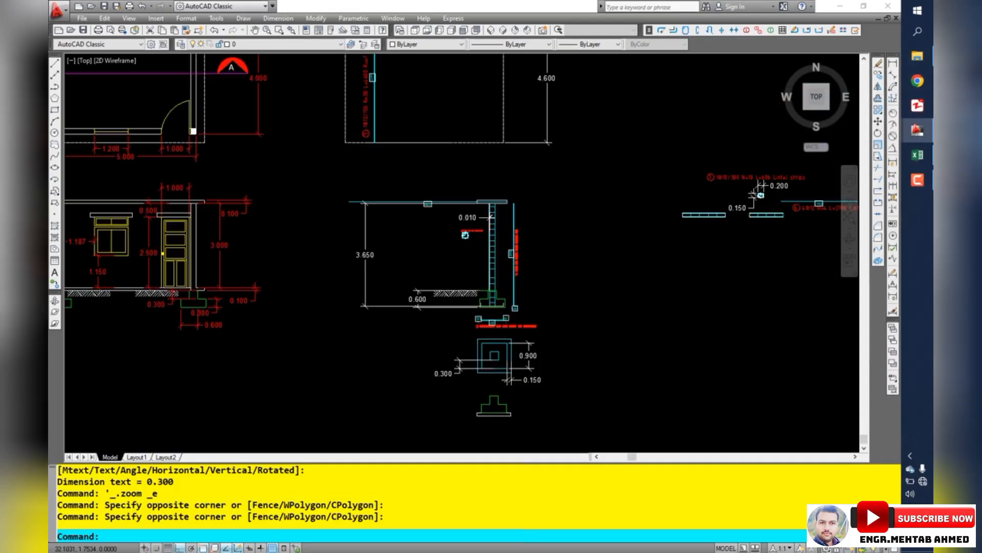
scroll(467, 279, "down", 4)
scroll(258, 301, "up", 6)
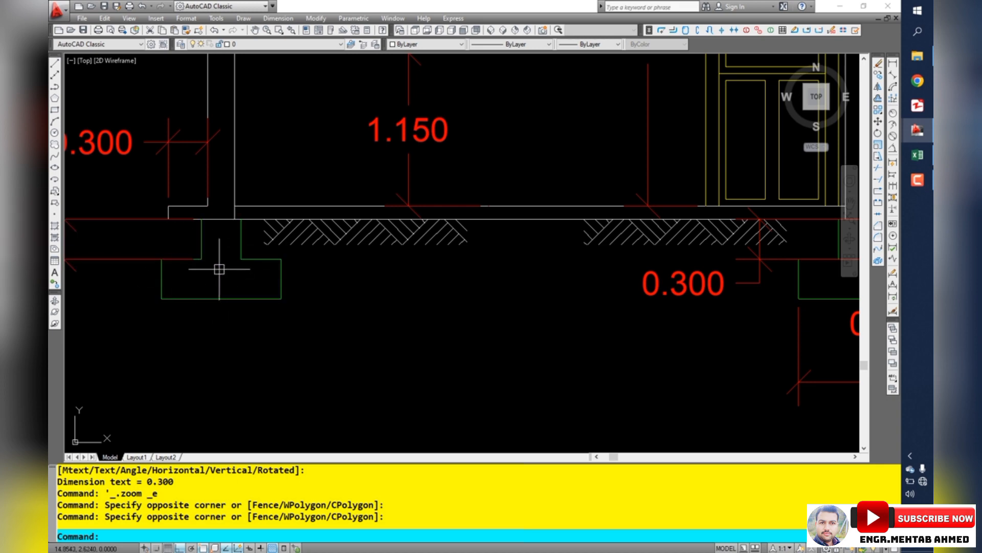
scroll(210, 97, "down", 4)
scroll(224, 172, "up", 3)
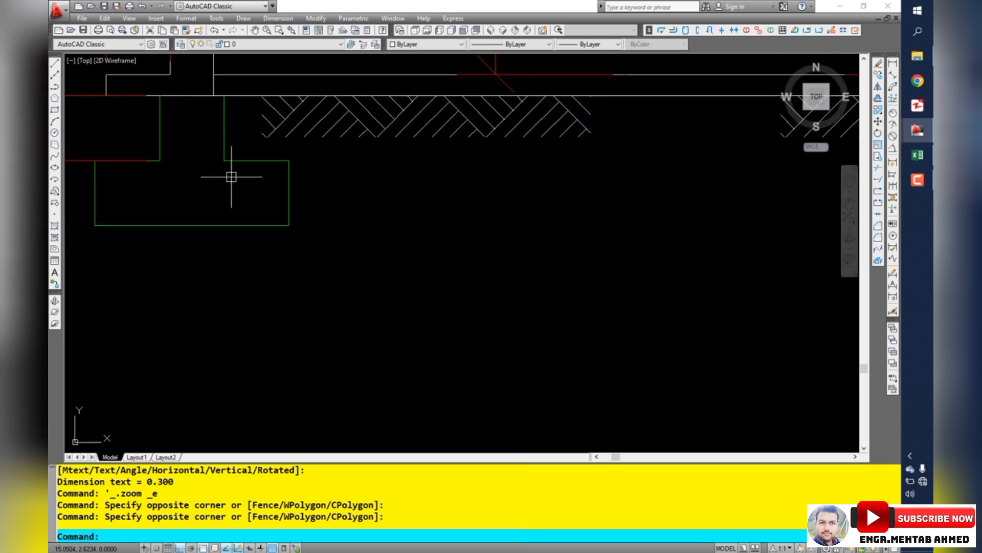
scroll(230, 171, "down", 3)
scroll(384, 279, "down", 6)
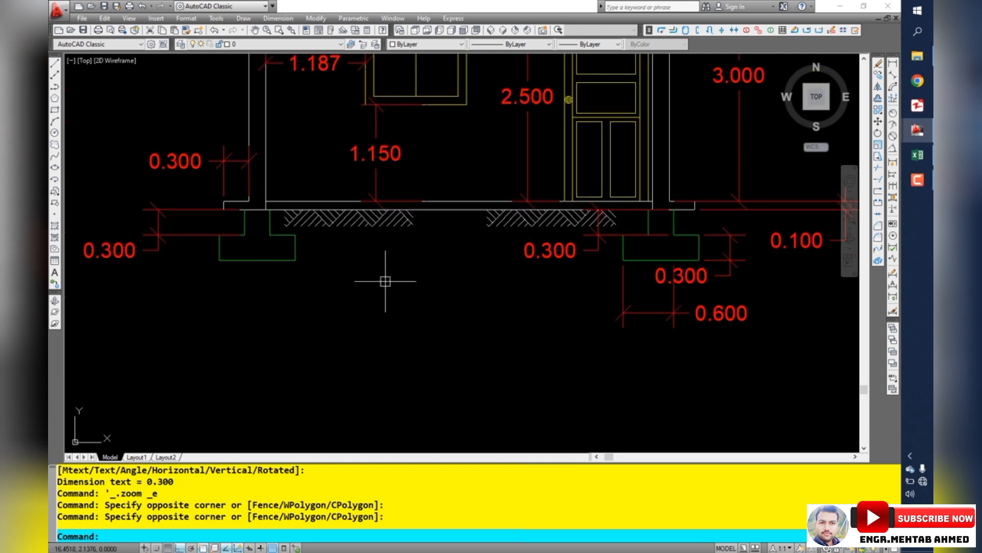
left_click_drag(735, 228, 486, 283)
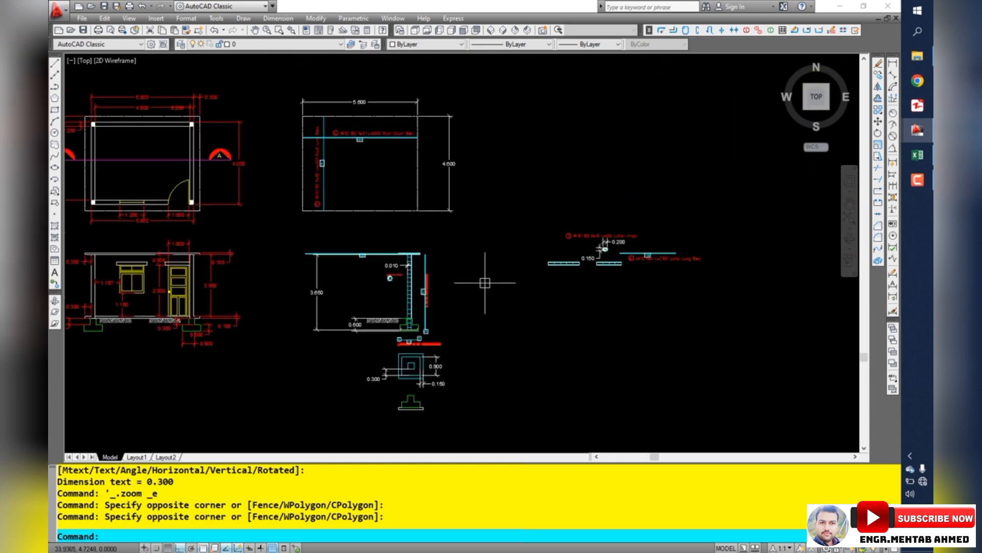
Step: Examine the bar schedule's lengths, quantities and masses for the footing, column and roof bars
left_click_drag(548, 264, 418, 263)
scroll(497, 263, "down", 4)
scroll(678, 210, "up", 3)
scroll(678, 209, "up", 5)
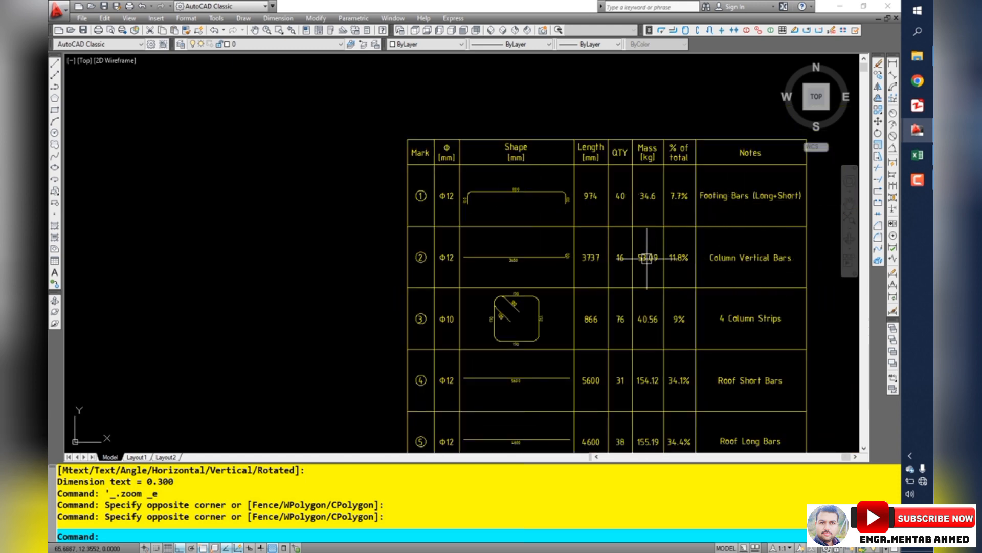
scroll(647, 258, "down", 8)
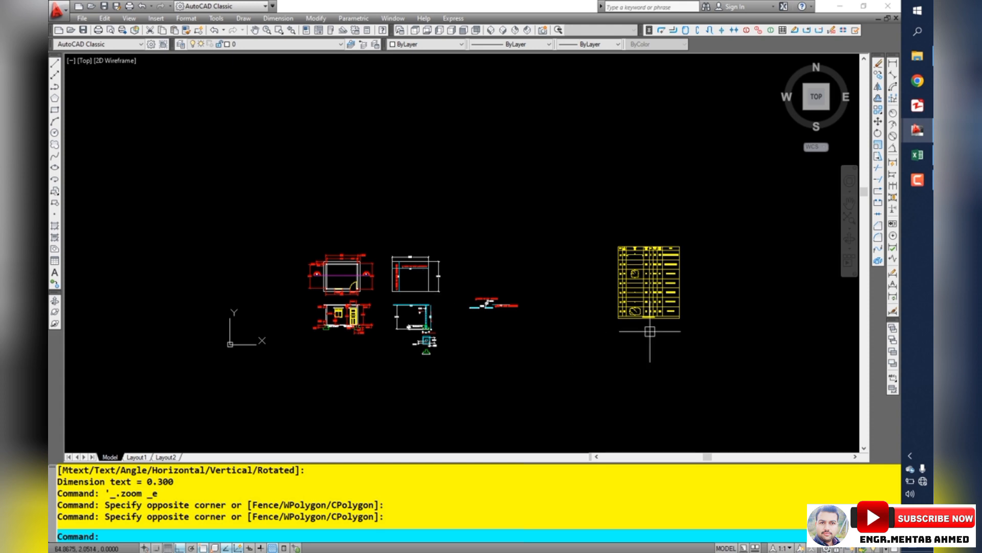
scroll(650, 331, "up", 4)
scroll(444, 280, "down", 4)
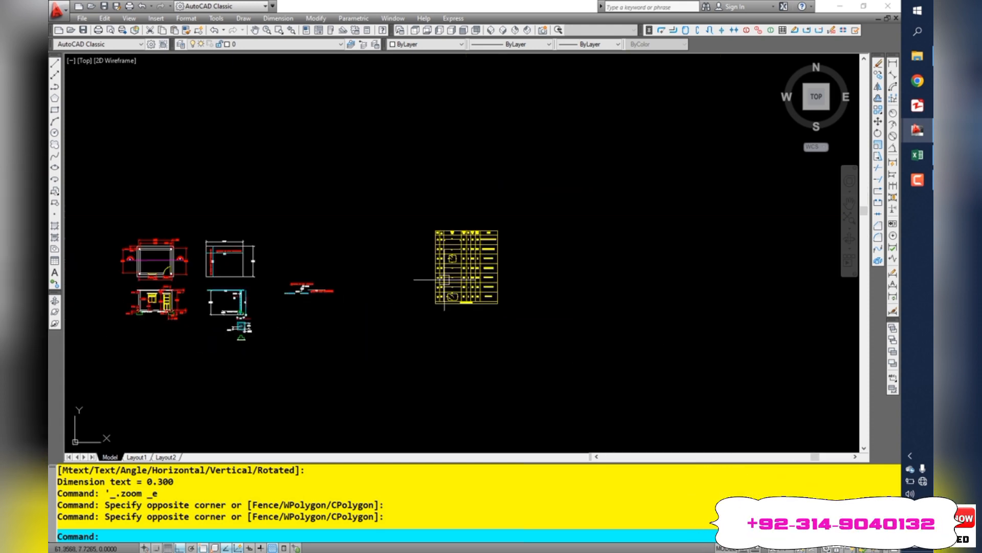
Step: Outline an excavation around the footing at one end of the door-and-window section with an open polyline reaching below the footing
scroll(197, 272, "up", 3)
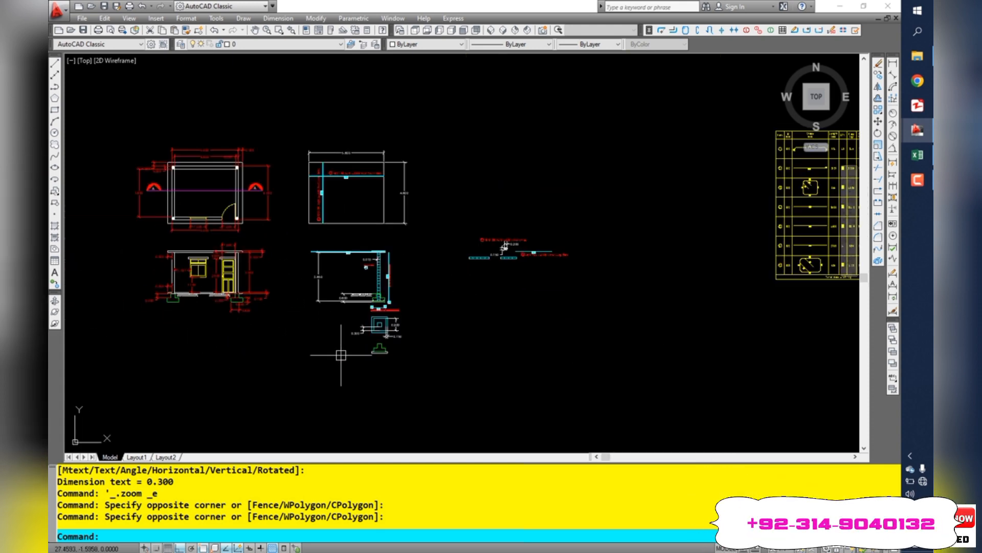
scroll(124, 303, "up", 6)
scroll(304, 295, "up", 3)
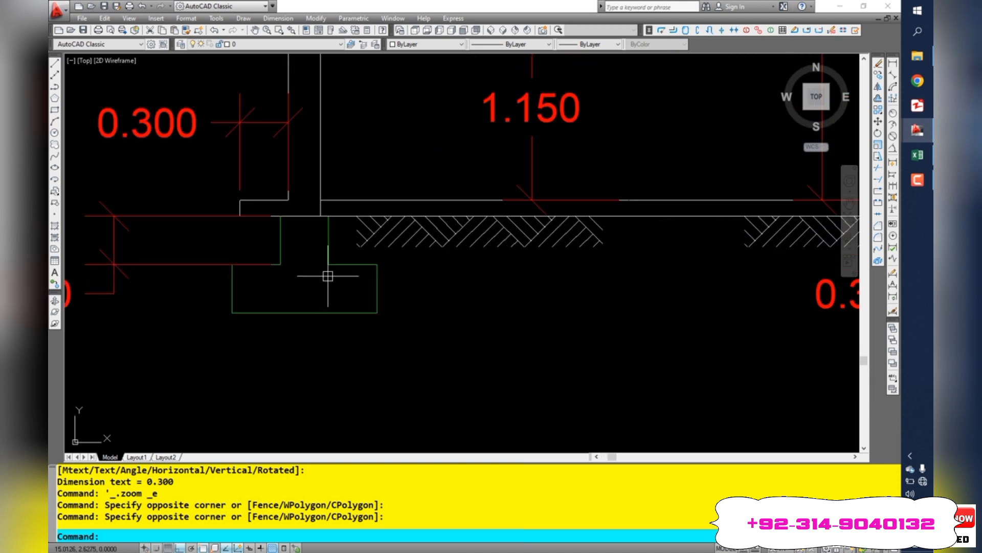
left_click(400, 244)
key("Escape")
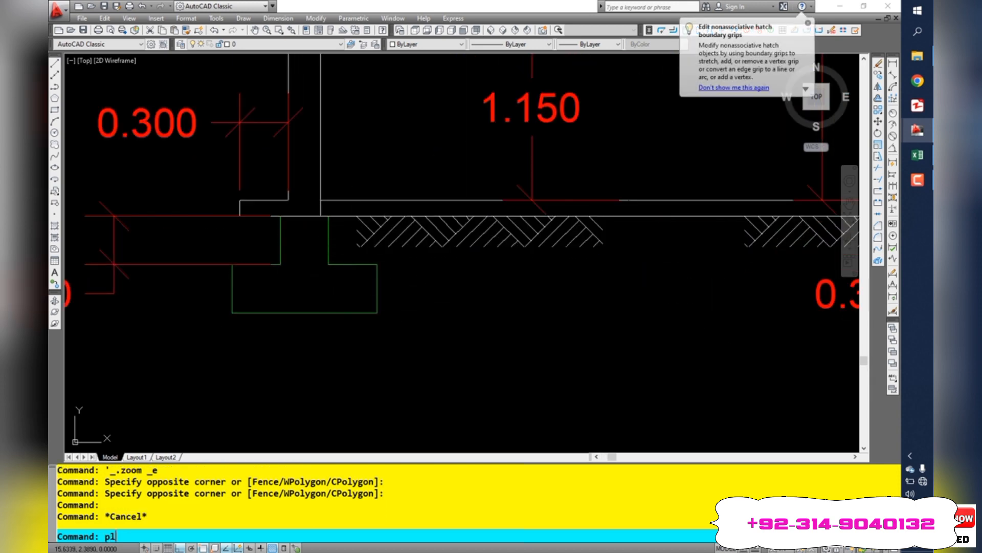
key("Return")
left_click(376, 215)
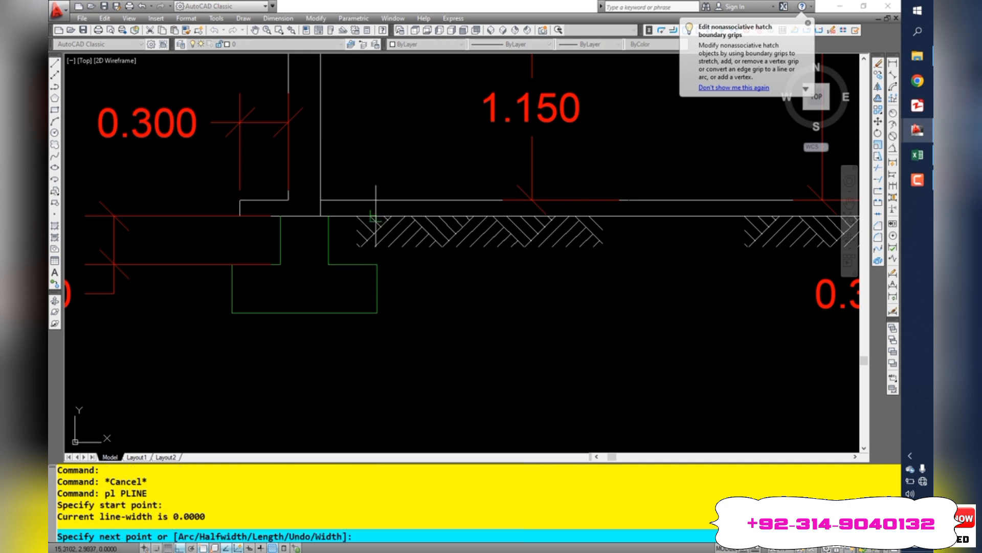
left_click(379, 341)
left_click(182, 337)
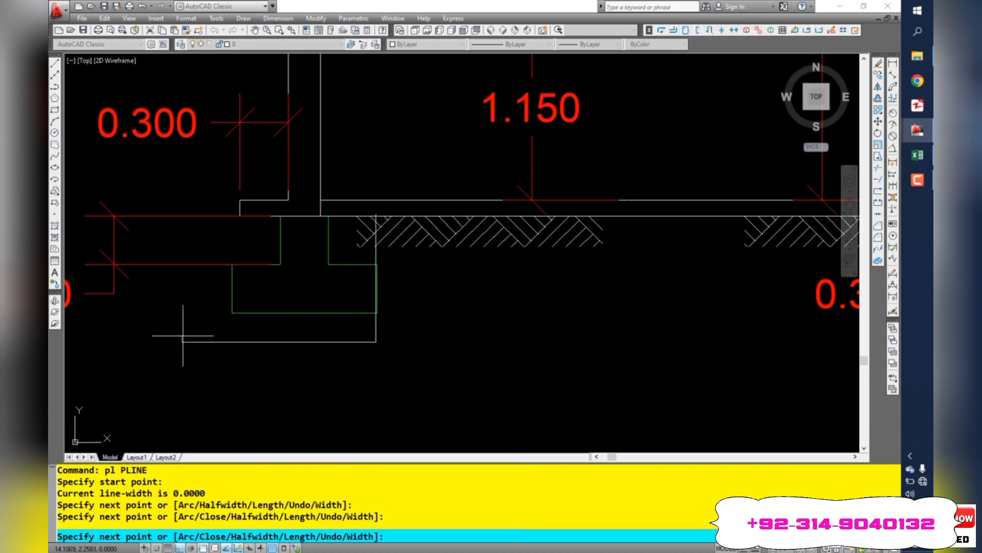
left_click(194, 215)
key("Escape")
Step: Erase the excavation outline around the section's footing
left_click(385, 336)
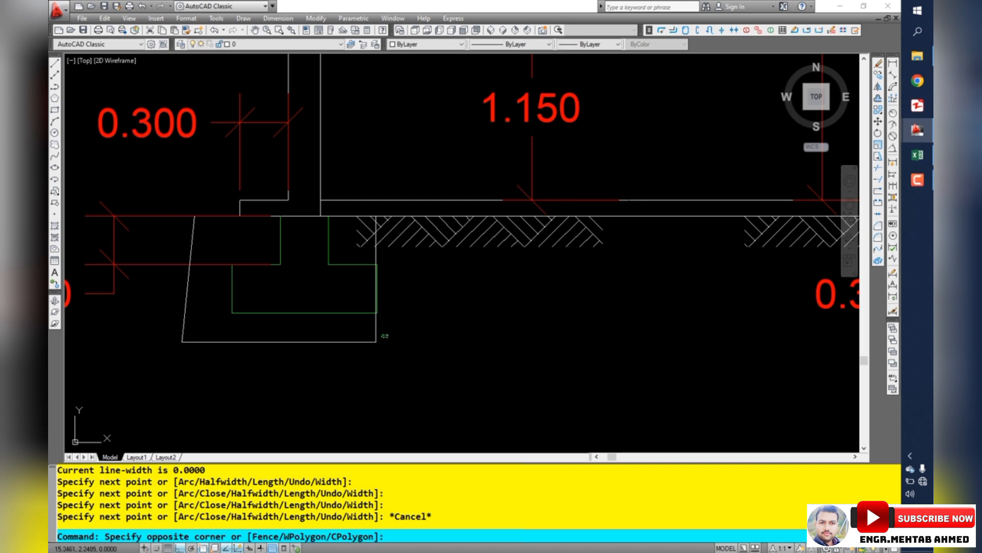
left_click(271, 368)
key("Delete")
Step: Examine the stepped footing's elevation and the dimensions on the footing plan above it
scroll(248, 320, "down", 12)
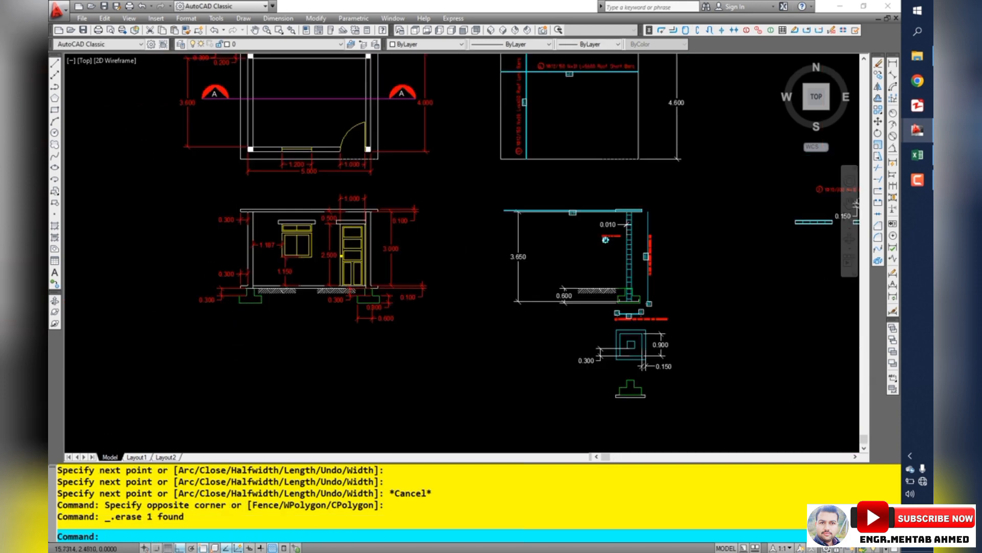
scroll(414, 343, "up", 9)
scroll(403, 330, "up", 3)
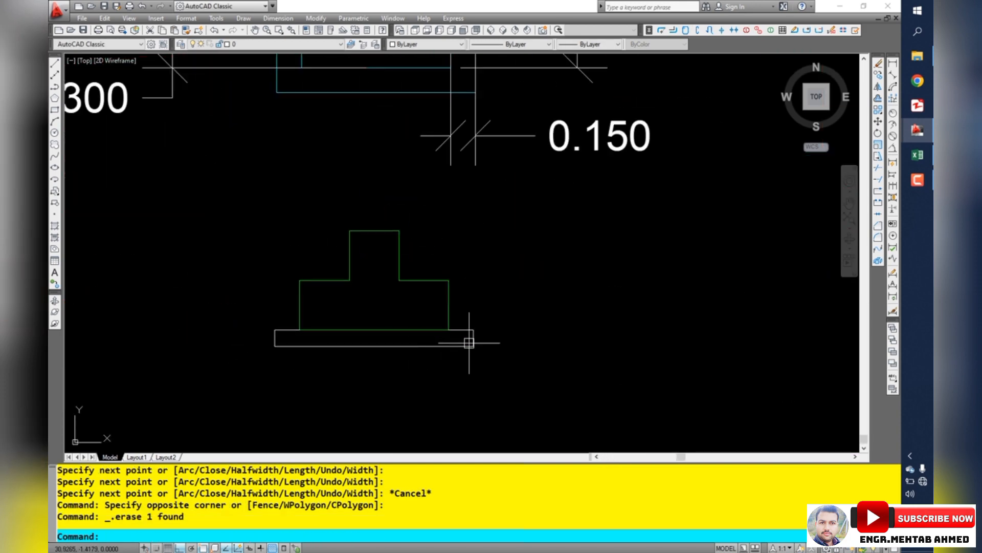
left_click(548, 338)
left_click(525, 306)
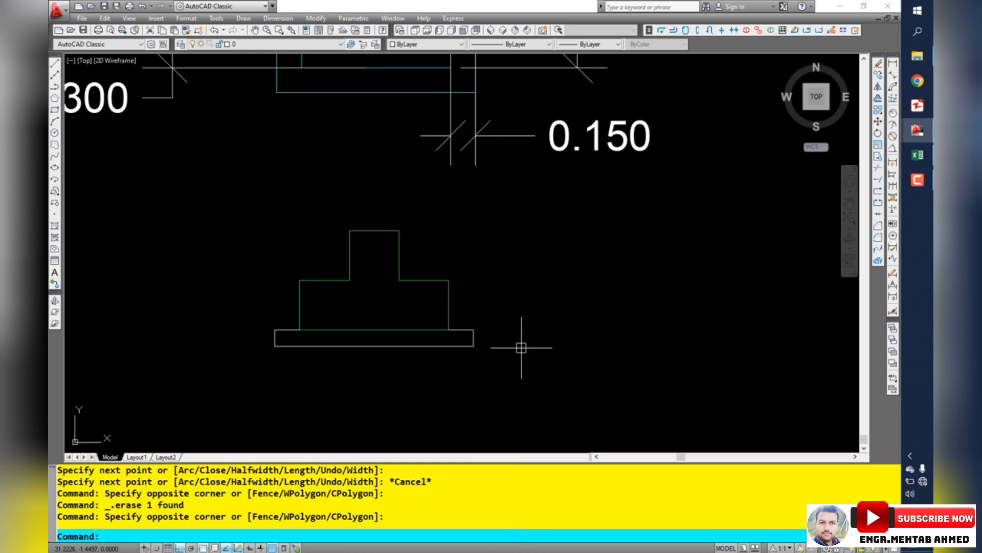
left_click(517, 314)
left_click(570, 318)
scroll(555, 344, "down", 2)
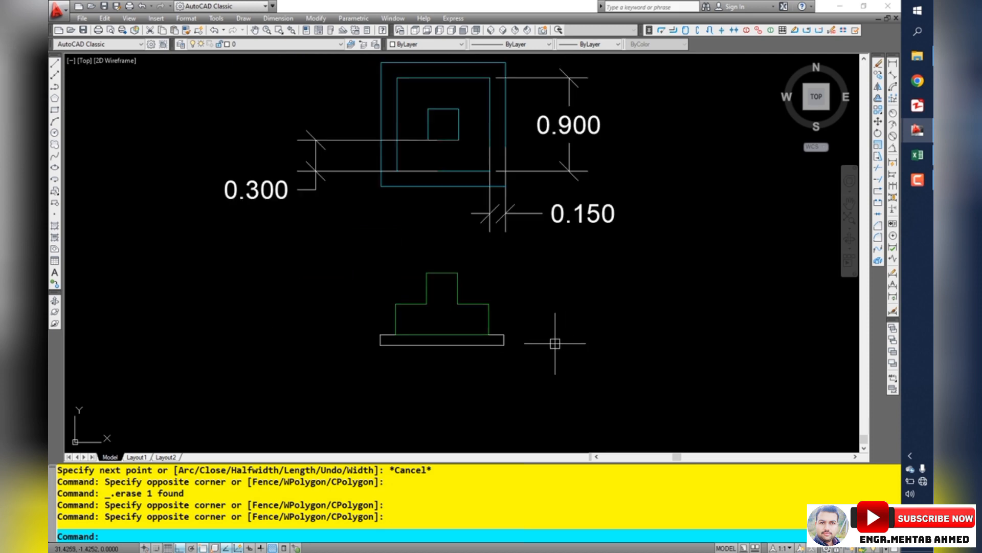
scroll(453, 340, "down", 1)
scroll(440, 332, "up", 5)
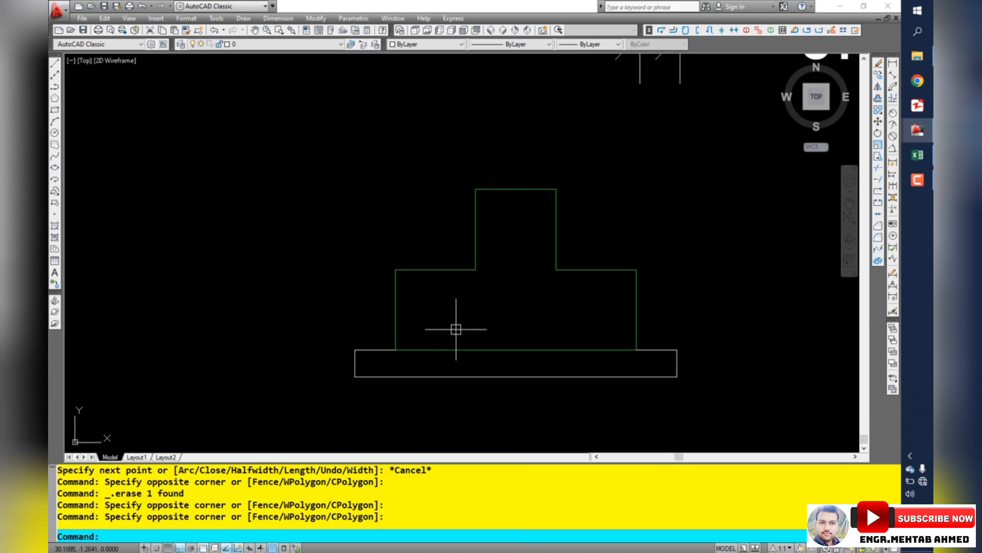
scroll(512, 314, "down", 3)
left_click(563, 305)
left_click(571, 335)
scroll(539, 325, "up", 2)
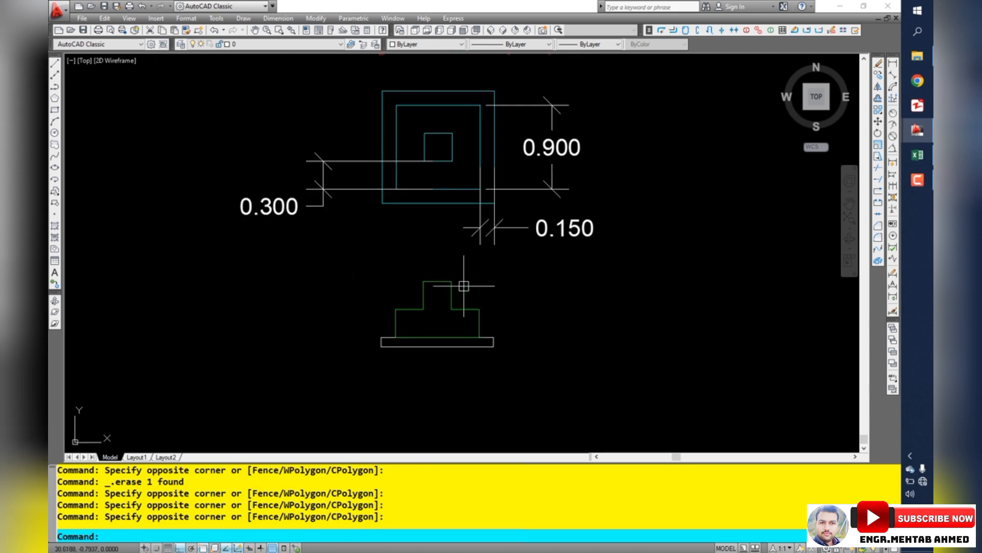
scroll(463, 286, "down", 2)
scroll(452, 203, "up", 2)
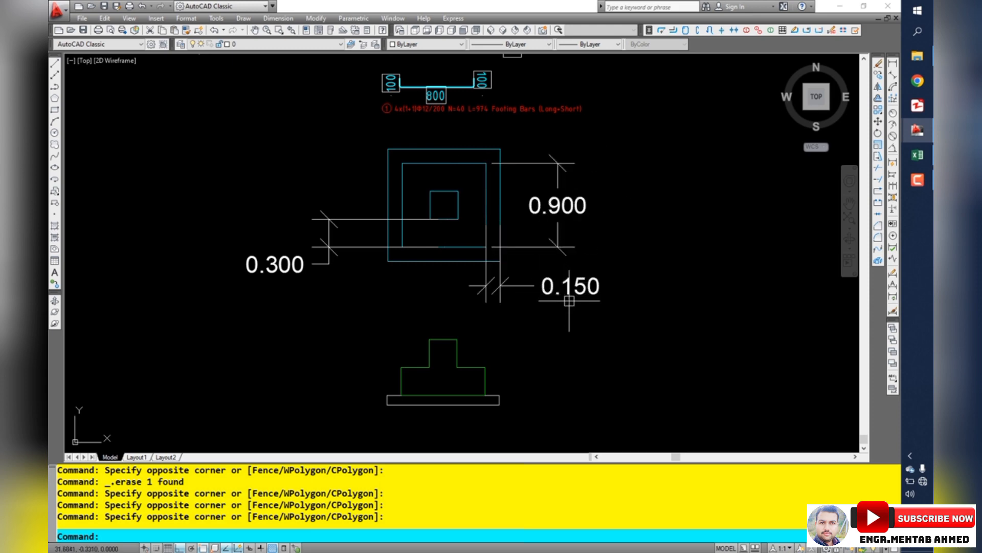
Step: Add a vertical linear dimension to the full side of the footing plan's outer square, placed beyond the 0.900 dimension
left_click(893, 62)
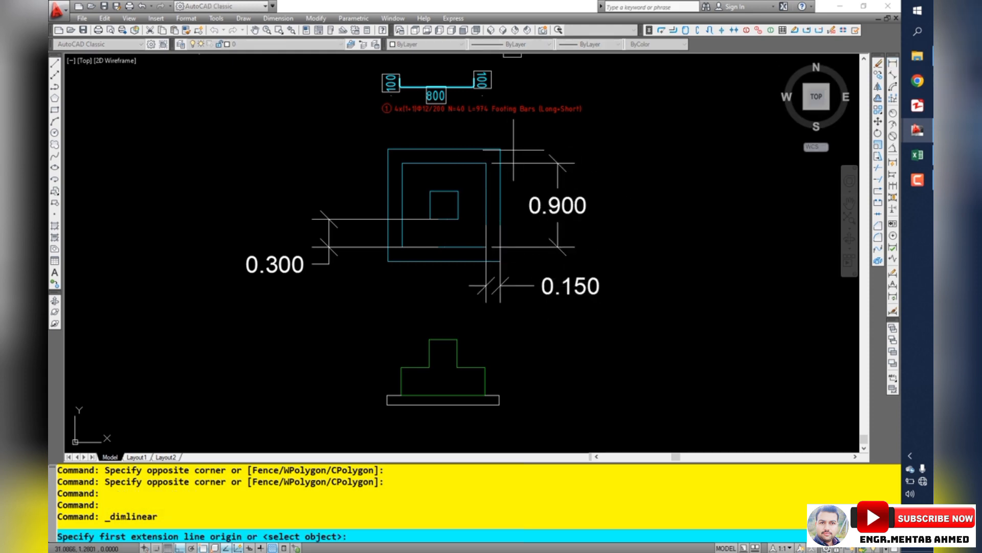
left_click(500, 148)
left_click(500, 261)
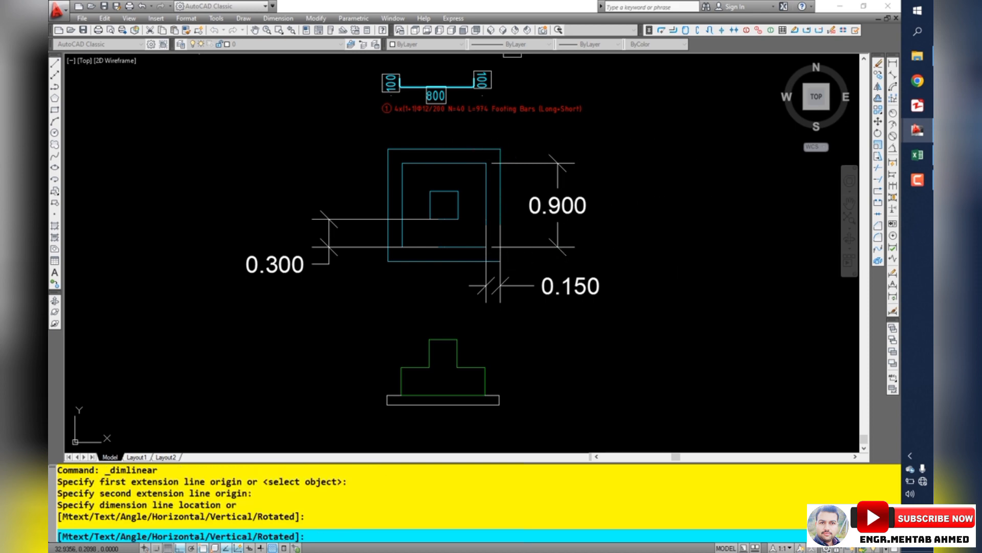
left_click(686, 251)
scroll(680, 183, "up", 1)
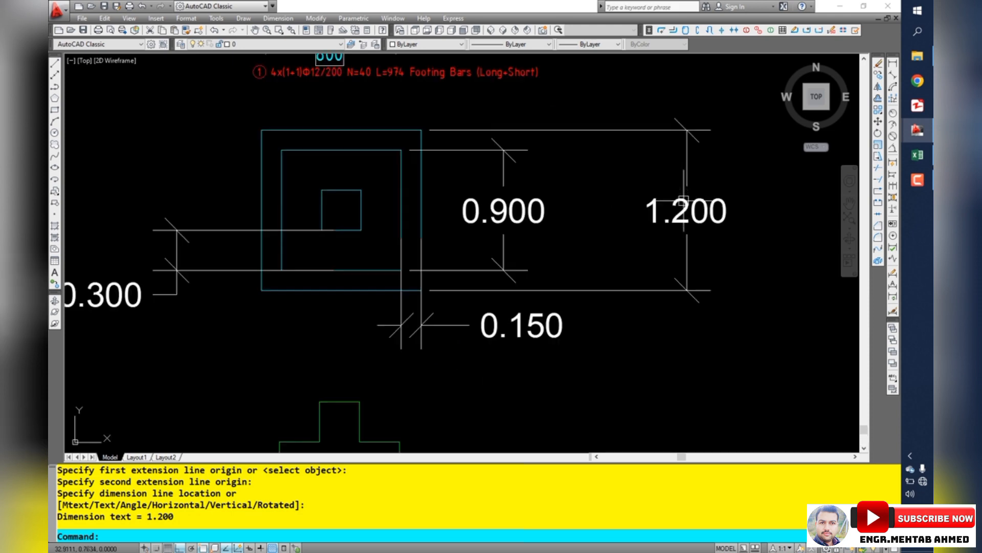
Step: Examine the stepped footing's elevation and the thin base slab beneath it against the plan's dimensions
scroll(678, 245, "down", 3)
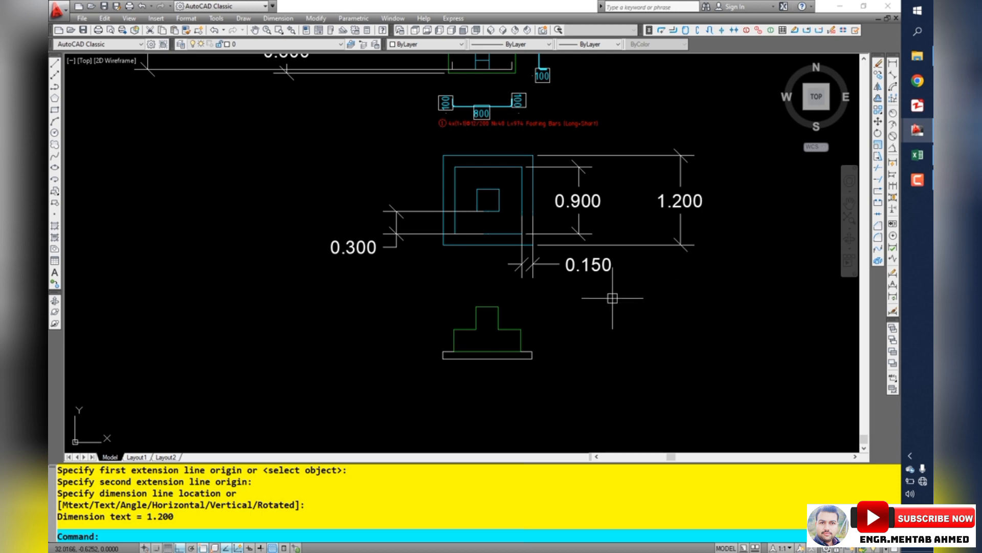
scroll(463, 338, "up", 2)
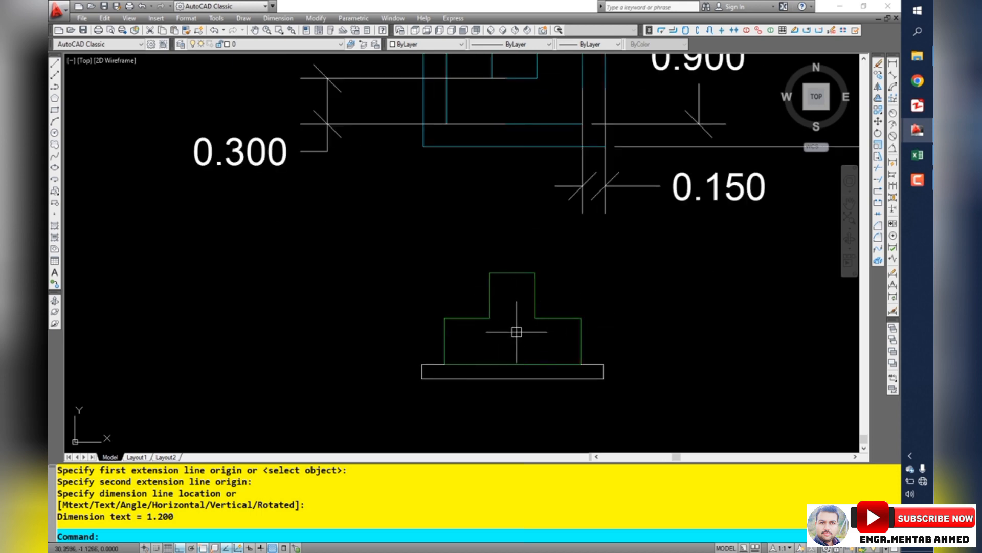
scroll(515, 329, "down", 2)
left_click_drag(604, 346, 564, 282)
double_click(588, 311)
left_click(610, 294)
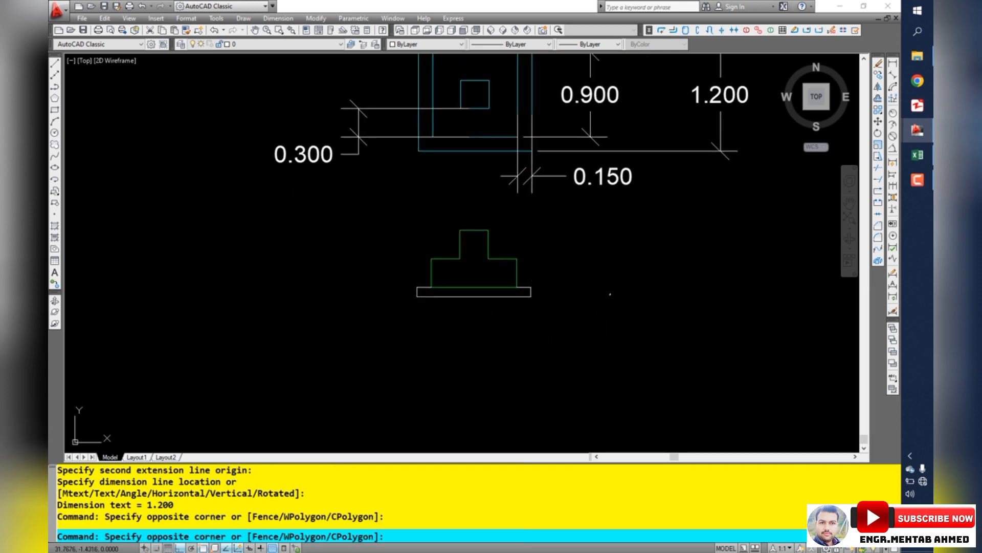
left_click(596, 328)
scroll(588, 307, "down", 2)
scroll(594, 353, "up", 4)
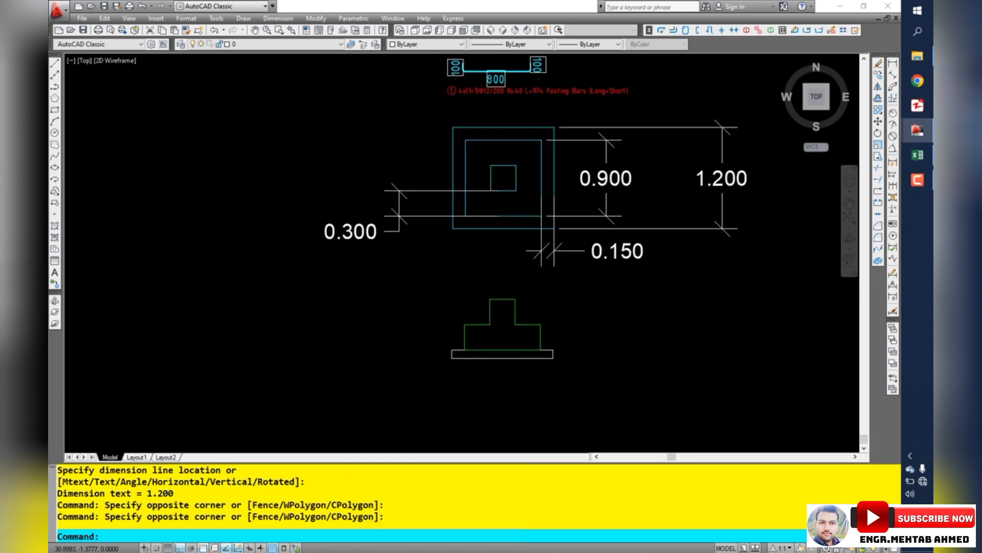
left_click_drag(594, 354, 574, 319)
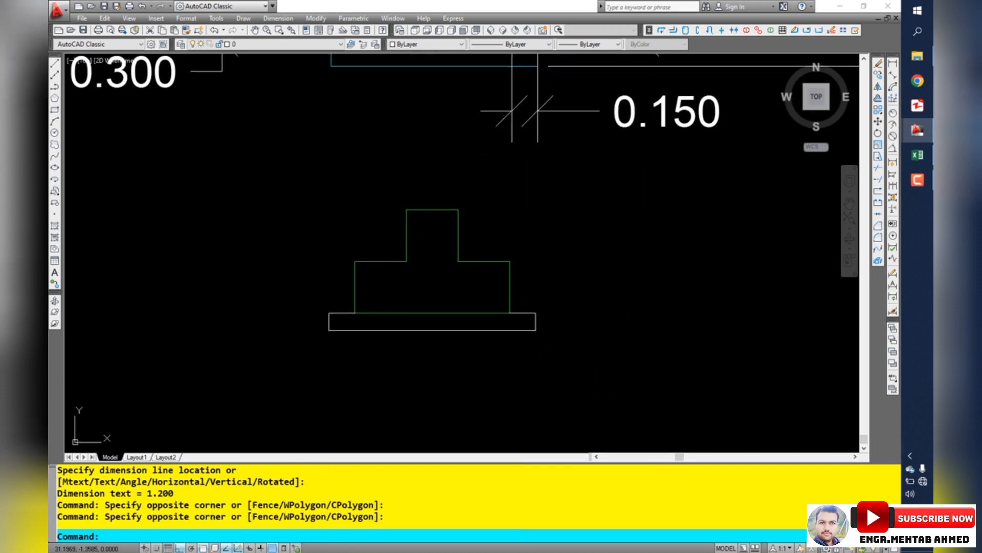
Step: Create a closed boundary polyline around the thin base slab under the stepped footing and check it by selecting it
left_click(536, 321)
key("Escape")
key("Escape")
type("b")
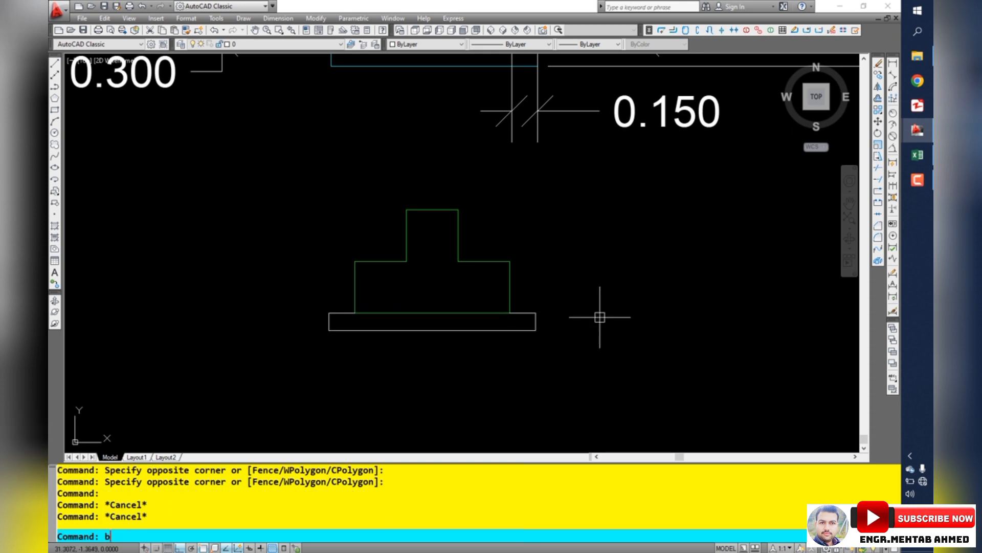
type("o")
key("Return")
left_click(355, 138)
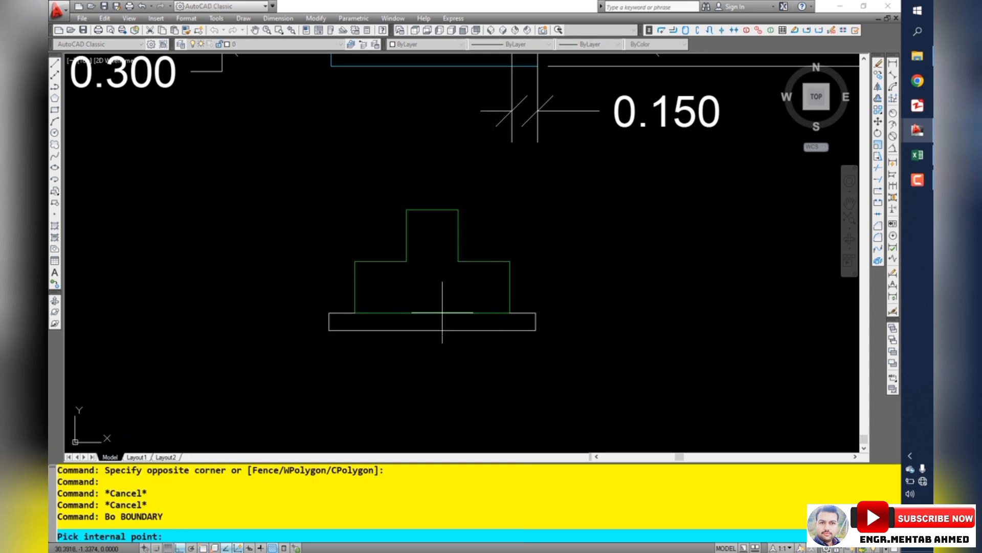
left_click(451, 321)
key("Return")
left_click(461, 330)
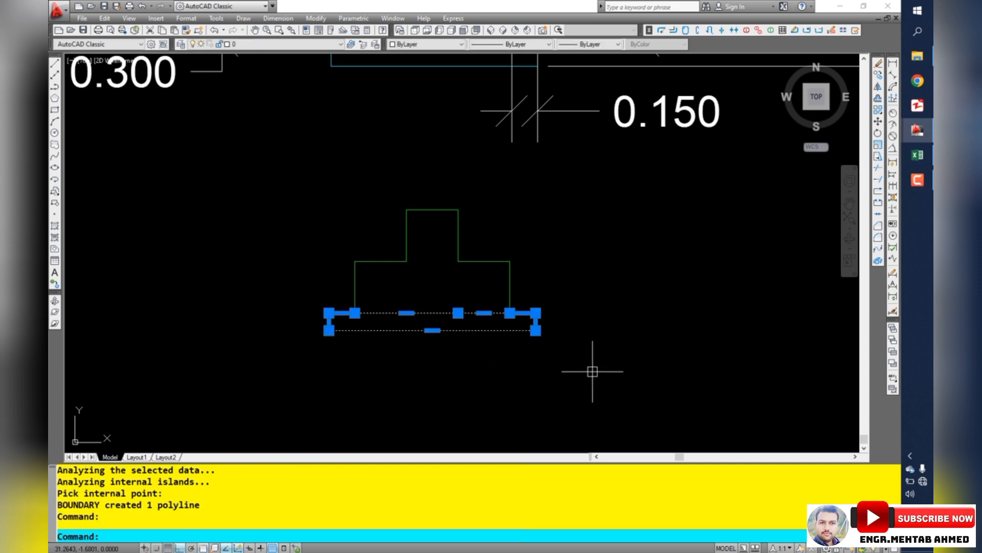
key("Escape")
key("Escape")
left_click(497, 329)
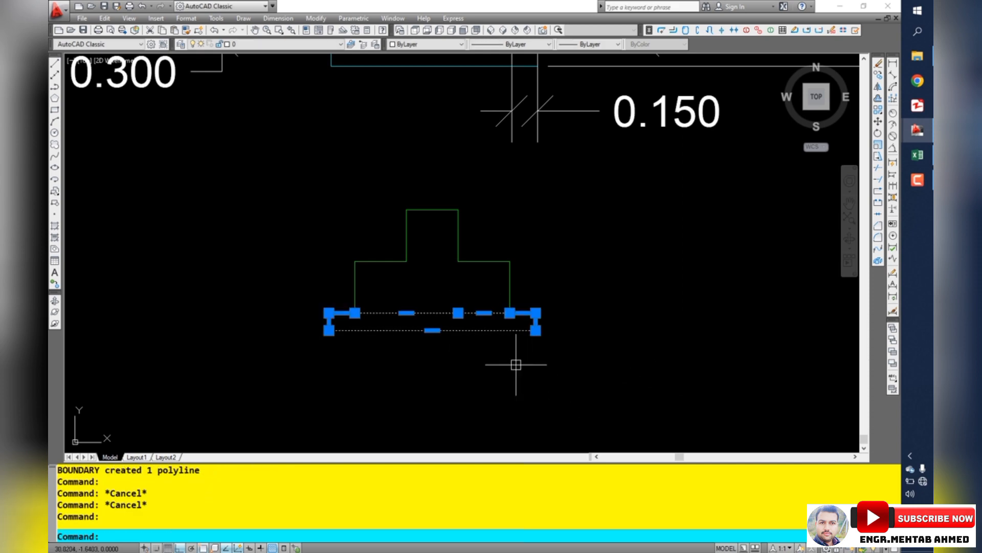
key("Escape")
key("Escape")
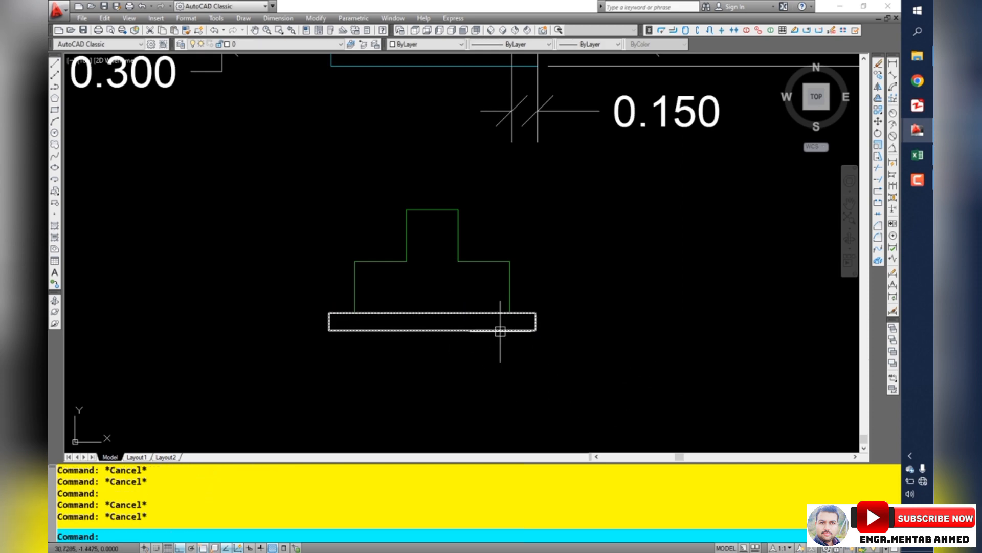
type("bo")
key("Return")
key("Escape")
key("Escape")
left_click(594, 321)
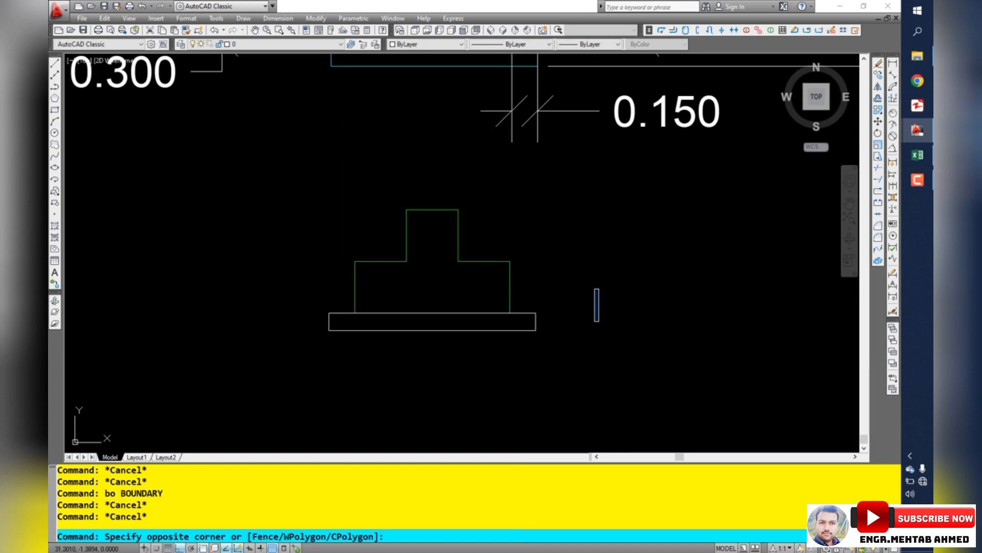
left_click(598, 289)
Step: Draw a polyline across the neck of the stepped footing to separate its upper block from the wide lower block
type("pl")
key("Return")
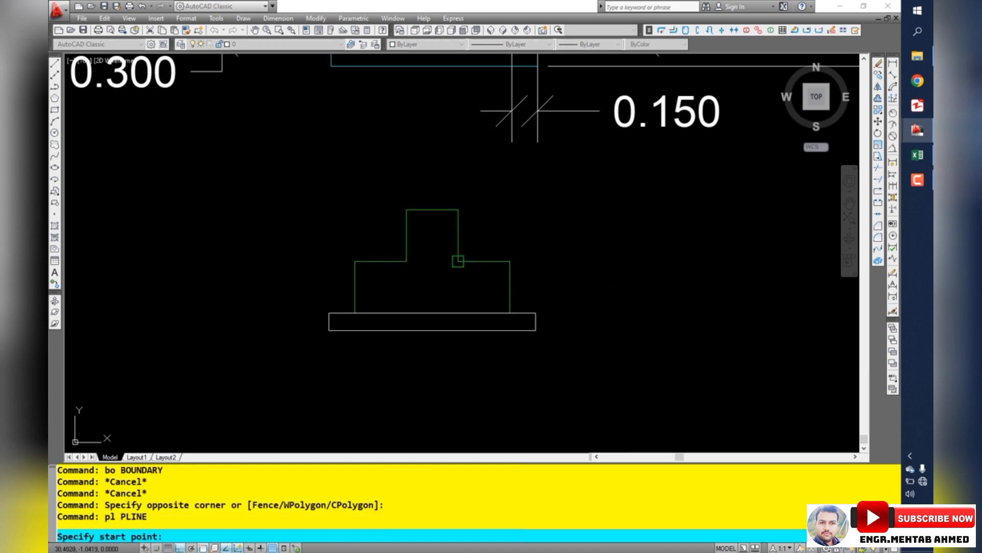
left_click(458, 261)
left_click(406, 261)
key("Return")
left_click(626, 284)
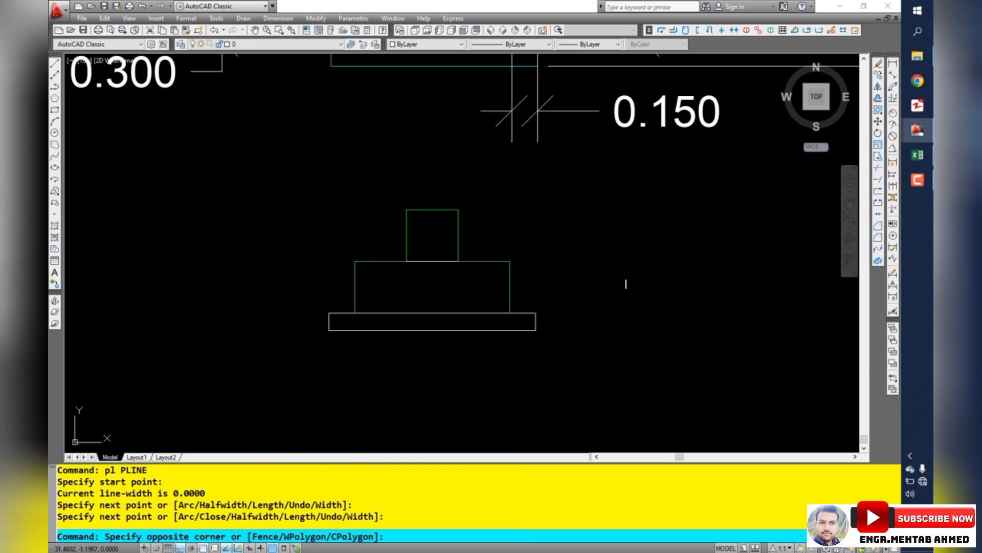
left_click(619, 328)
Step: Create a boundary polyline around the wide lower block of the stepped footing
type("bo")
key("Return")
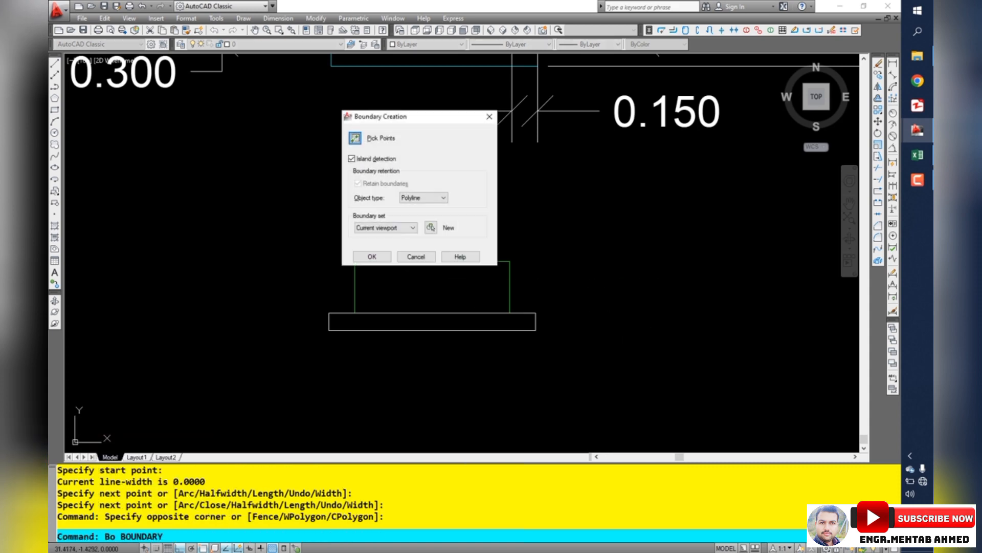
left_click(386, 254)
left_click(432, 288)
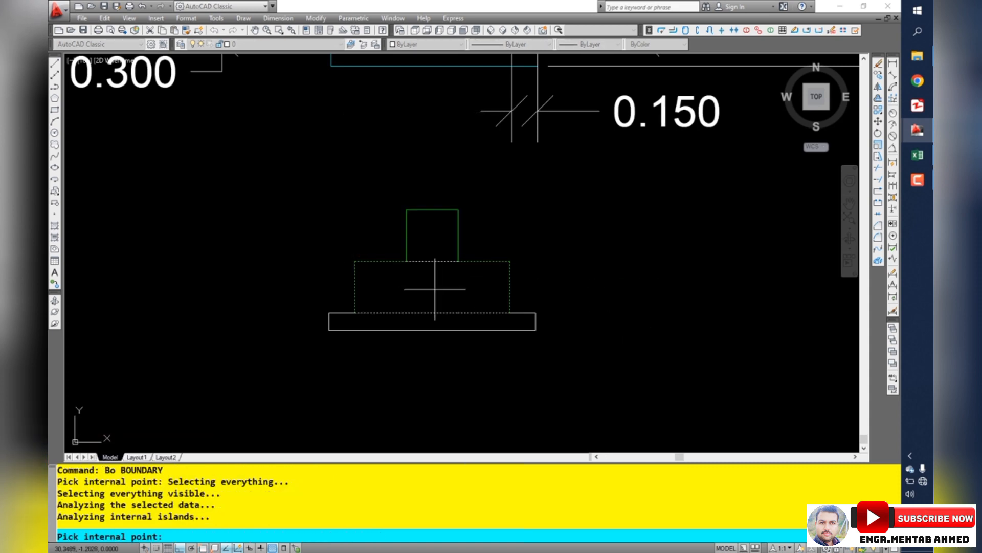
key("Return")
Step: Create a boundary polyline around the narrow upper block of the stepped footing
key("Return")
left_click(386, 255)
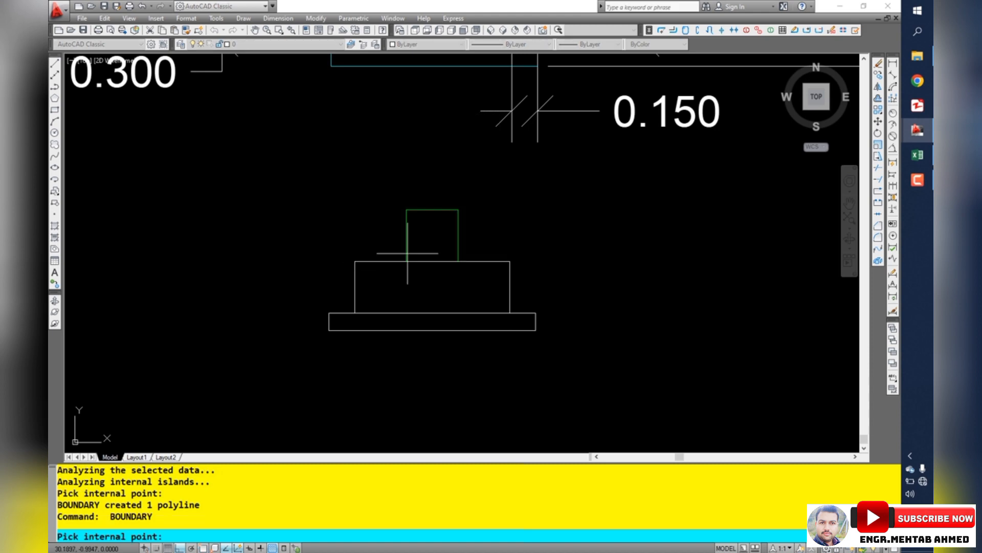
left_click(436, 241)
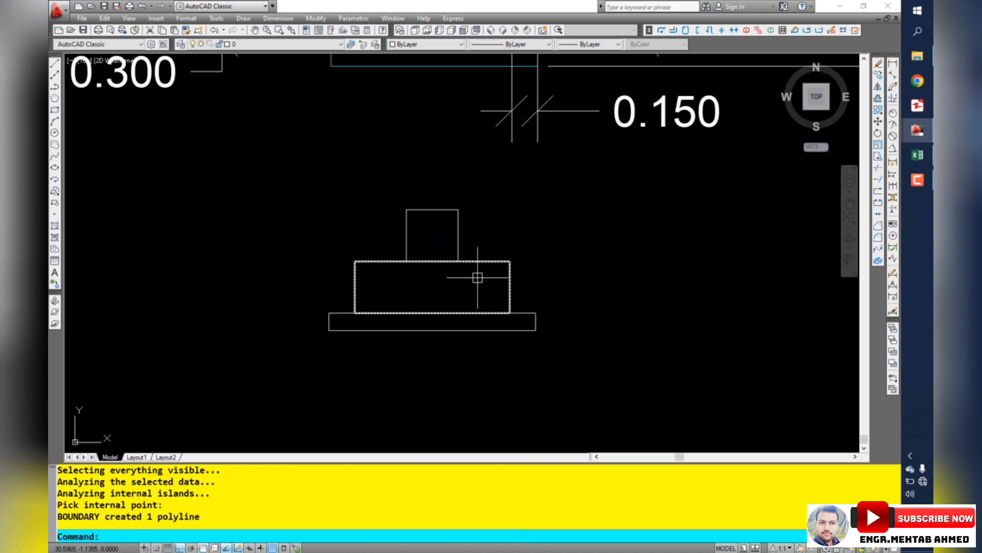
scroll(476, 257, "down", 3)
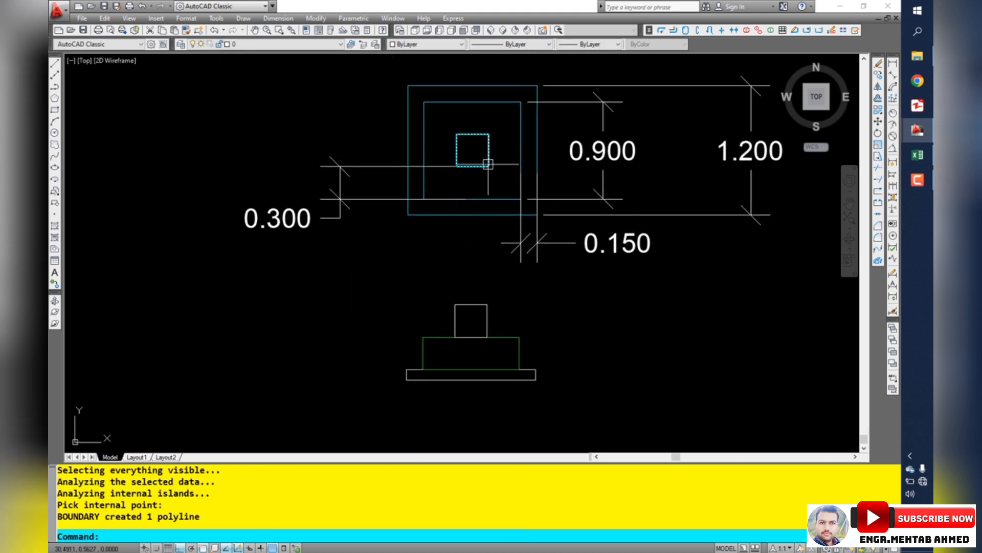
left_click_drag(512, 311, 496, 259)
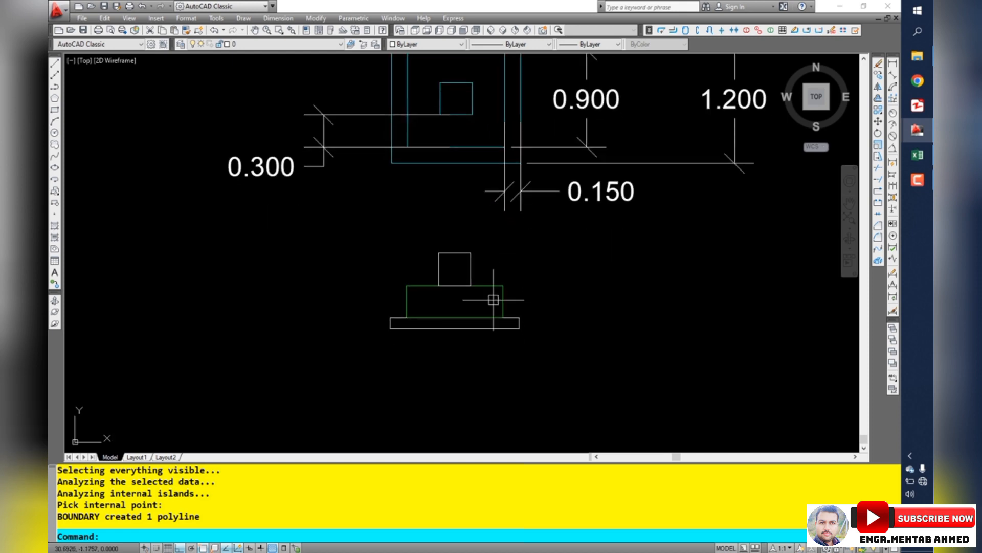
Step: List the thin base slab polyline's properties to read its area
mouse_move(514, 326)
left_mouse_down()
mouse_move(543, 325)
mouse_move(533, 325)
left_mouse_up()
left_click(571, 316)
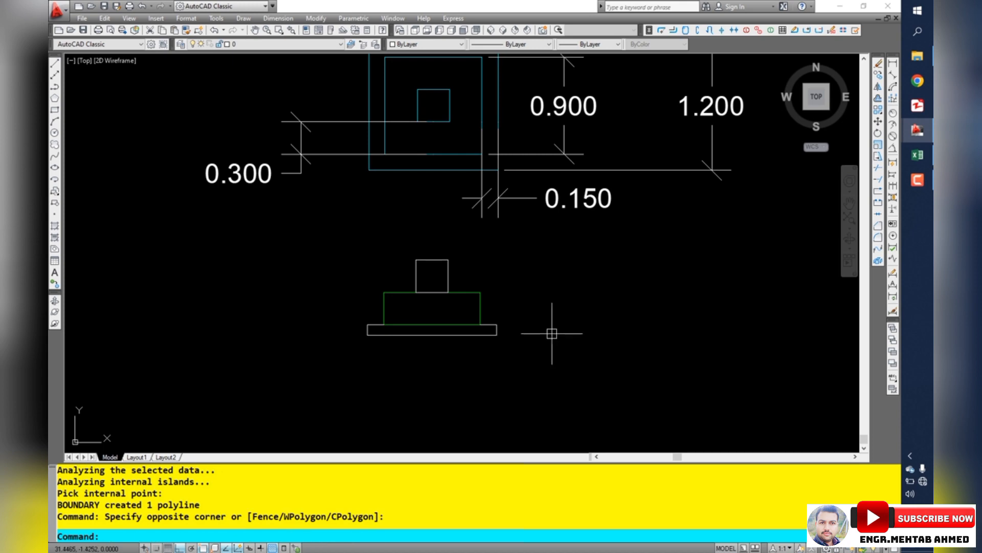
scroll(504, 335, "up", 1)
left_click(487, 328)
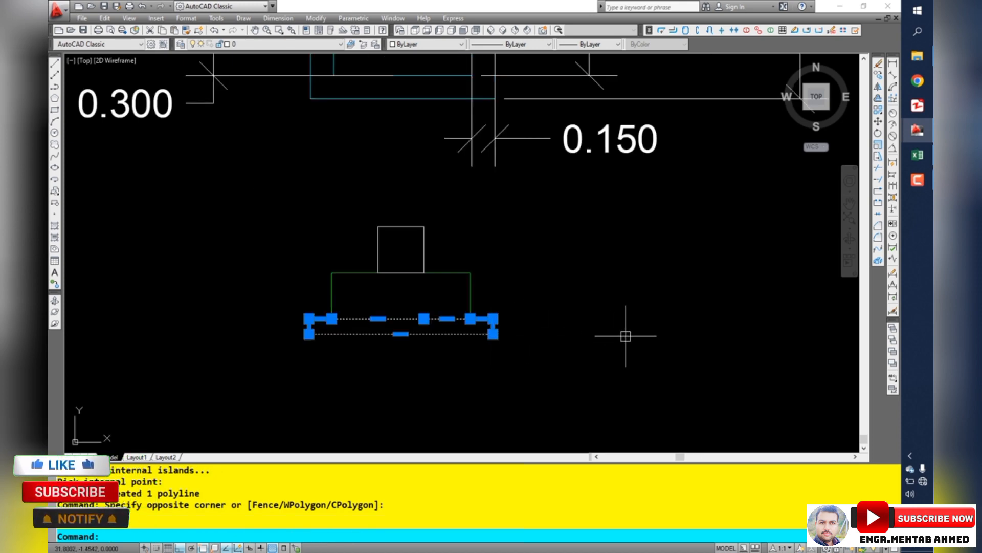
type("li")
key("Return")
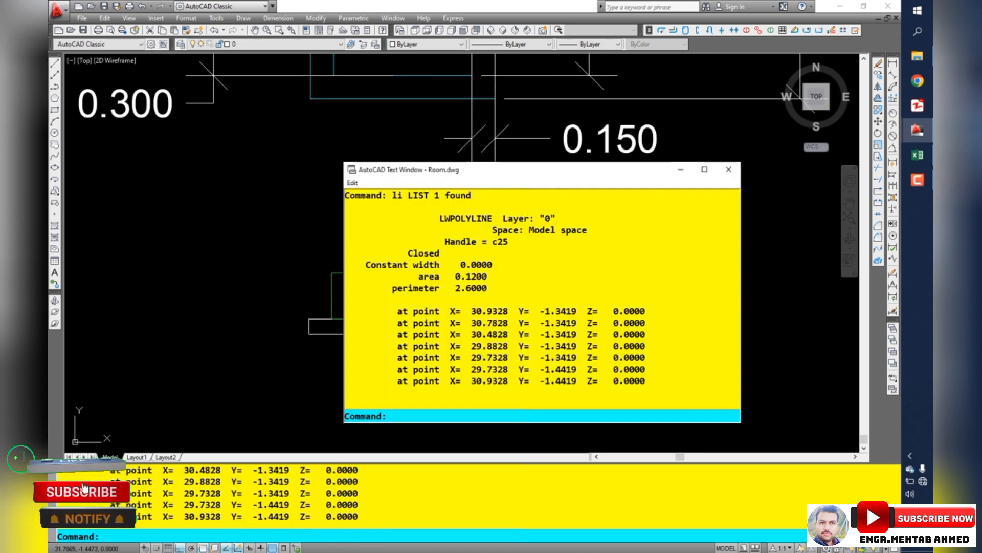
Step: Switch to the BOQ workbook in Excel, add a new worksheet and enter 1.2 in cell A1
left_click(917, 155)
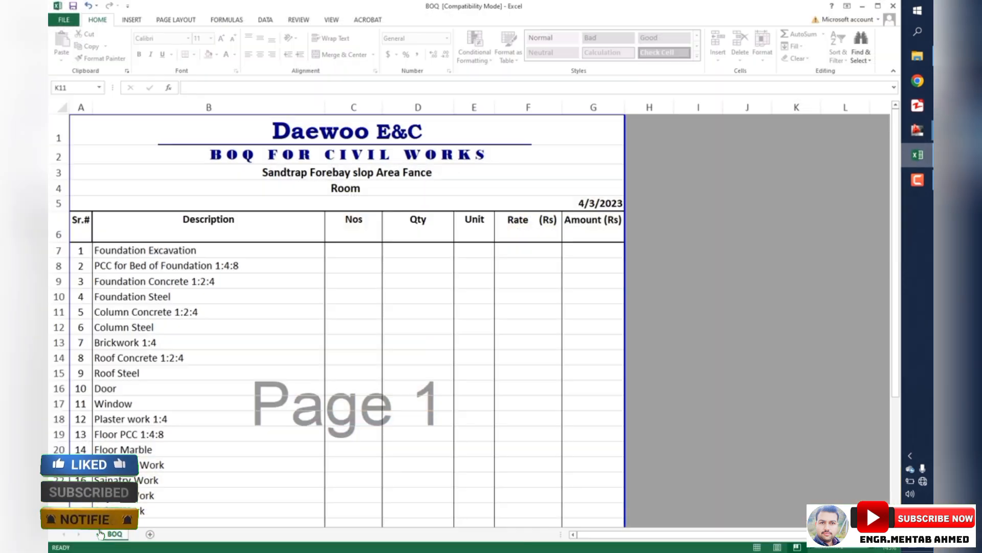
left_click(150, 533)
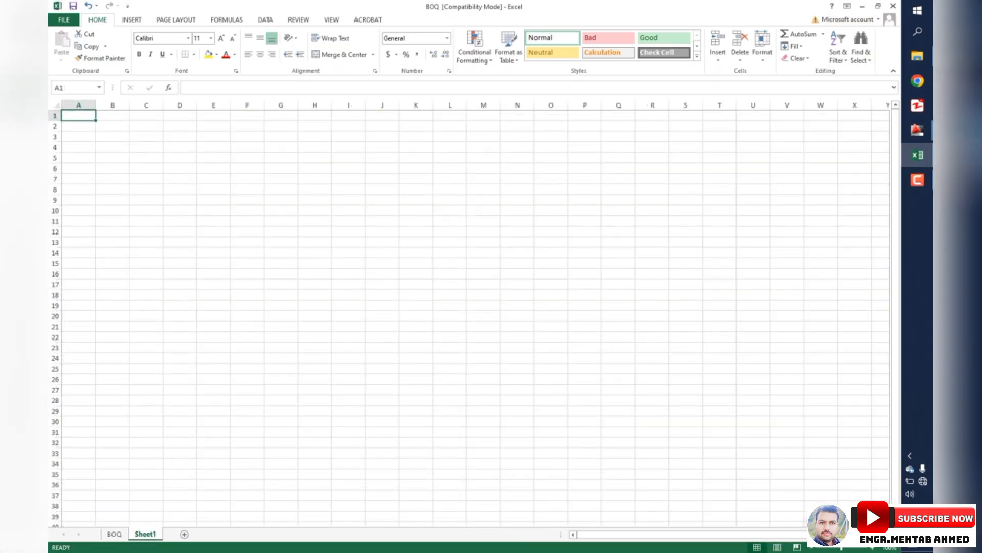
type("1.2")
key("Return")
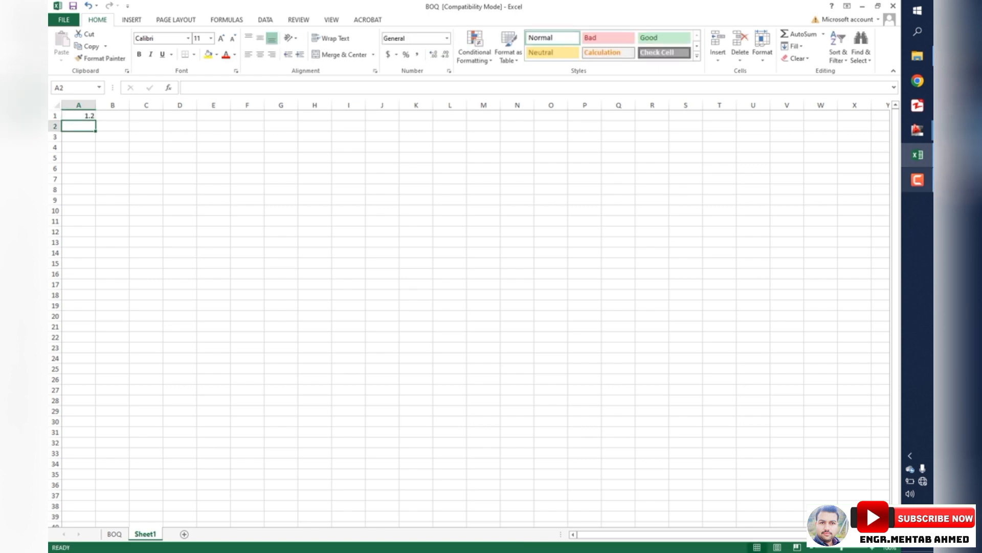
Step: Switch to AutoCAD, close the listing and create a boundary polyline around the wide lower block of the stepped footing
left_click(917, 130)
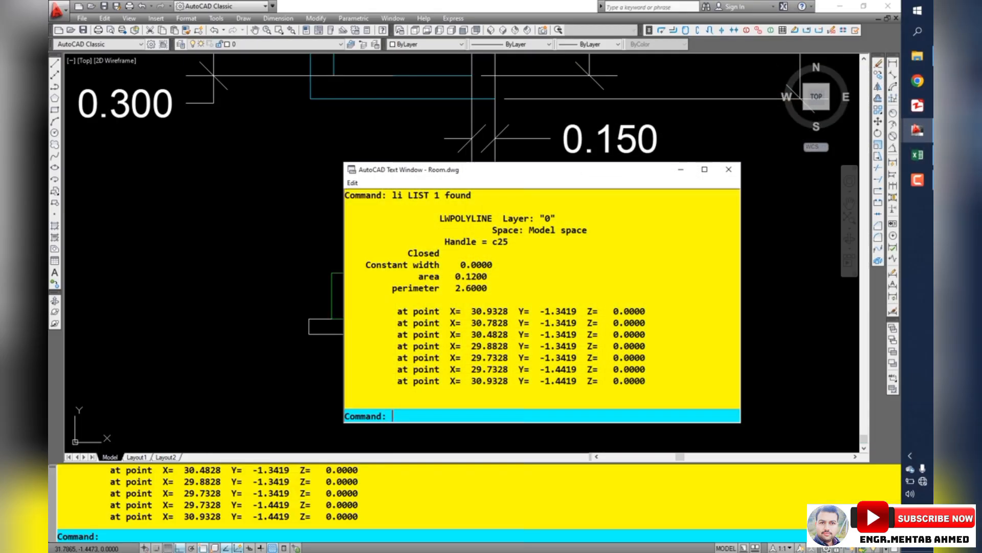
left_click(729, 169)
key("Escape")
key("Escape")
left_click(562, 351)
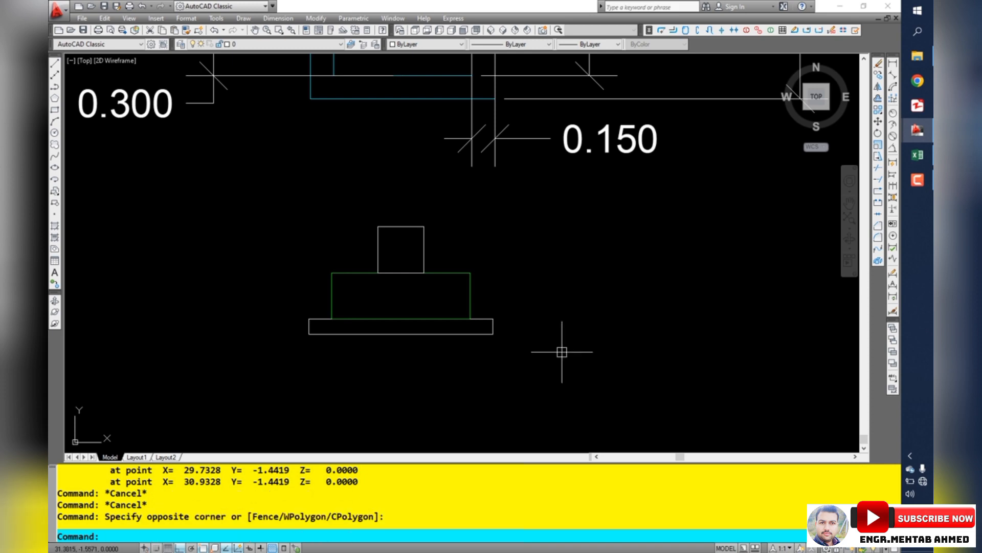
type("bo")
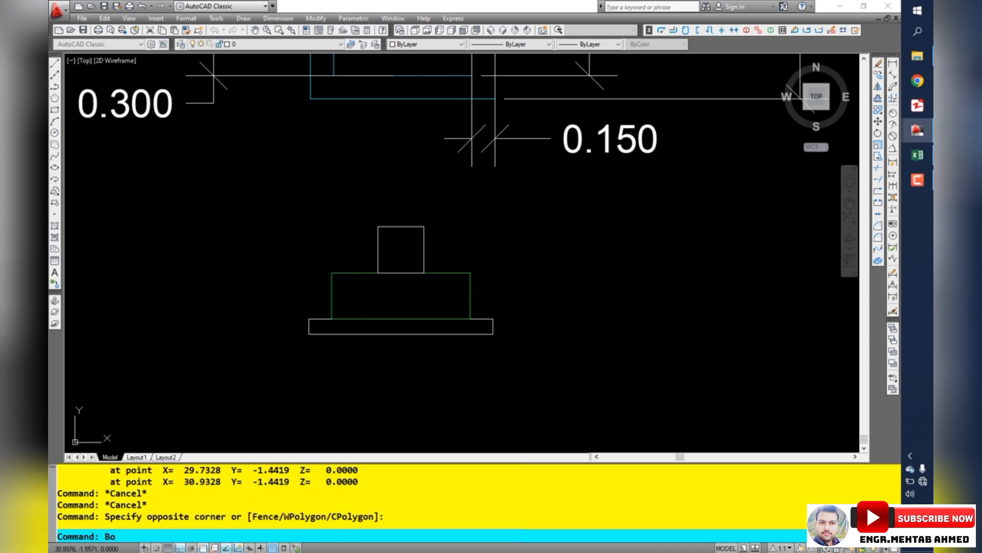
key("Return")
left_click(355, 137)
left_click(450, 279)
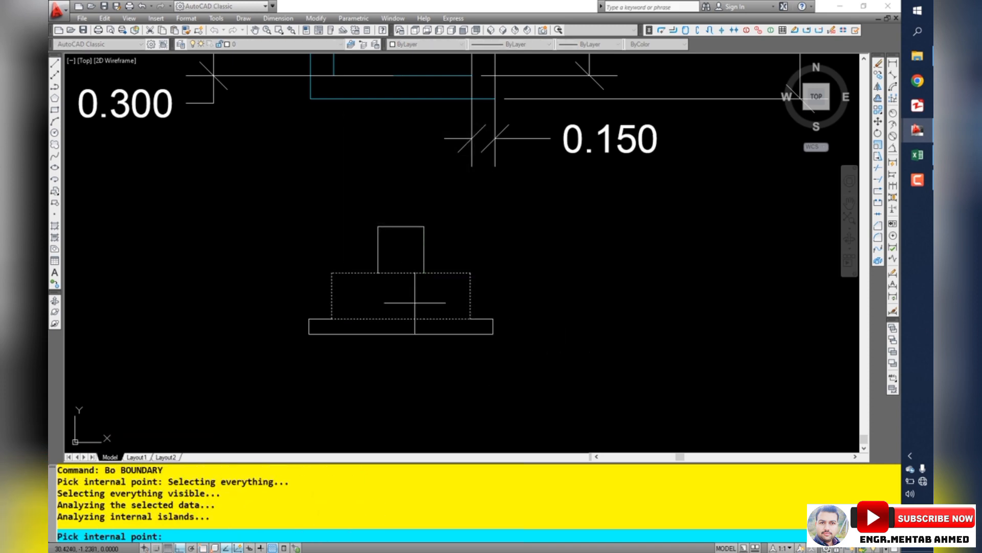
key("Return")
Step: Check the wide lower block's area in its properties and record 0.27 in cell A2 of the Excel sheet
left_click(451, 271)
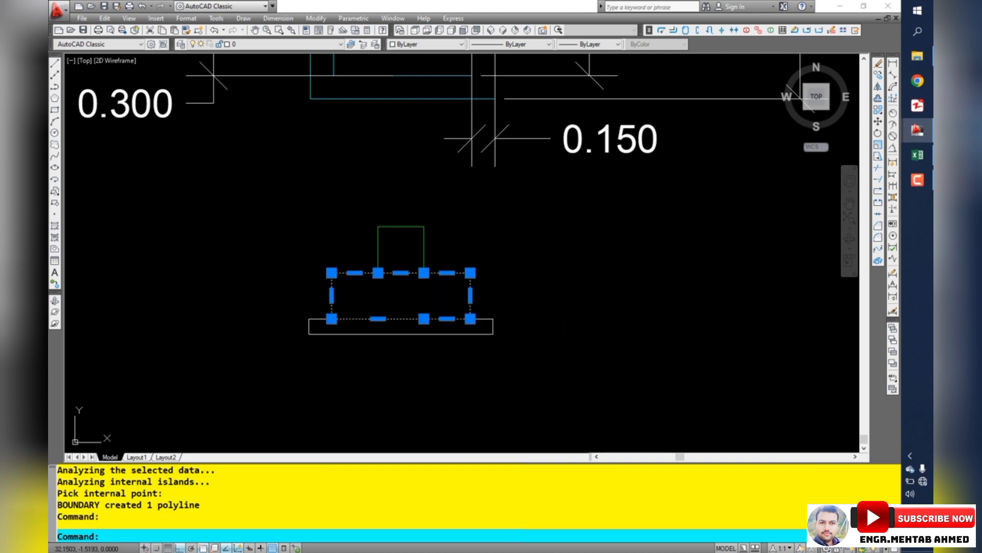
key("ctrl+1")
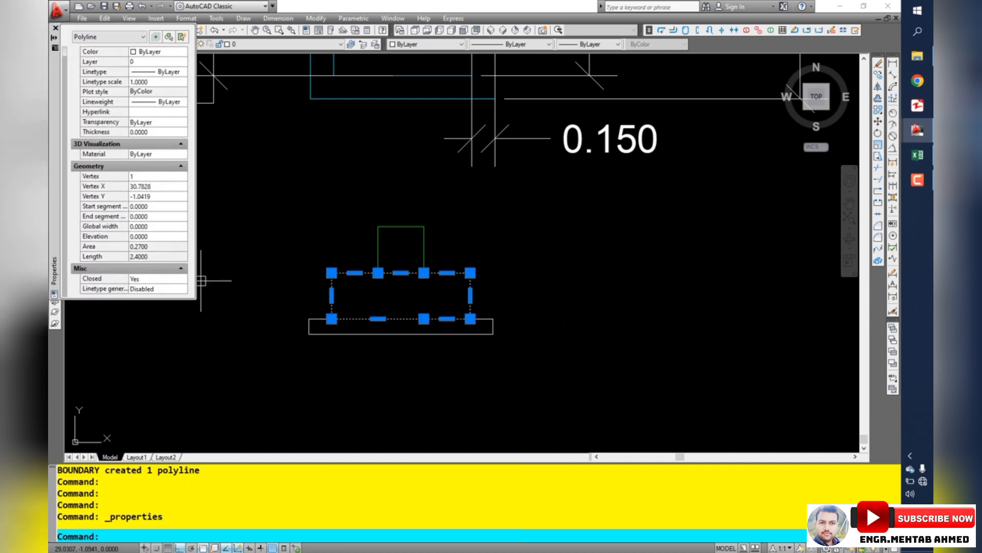
left_click(154, 246)
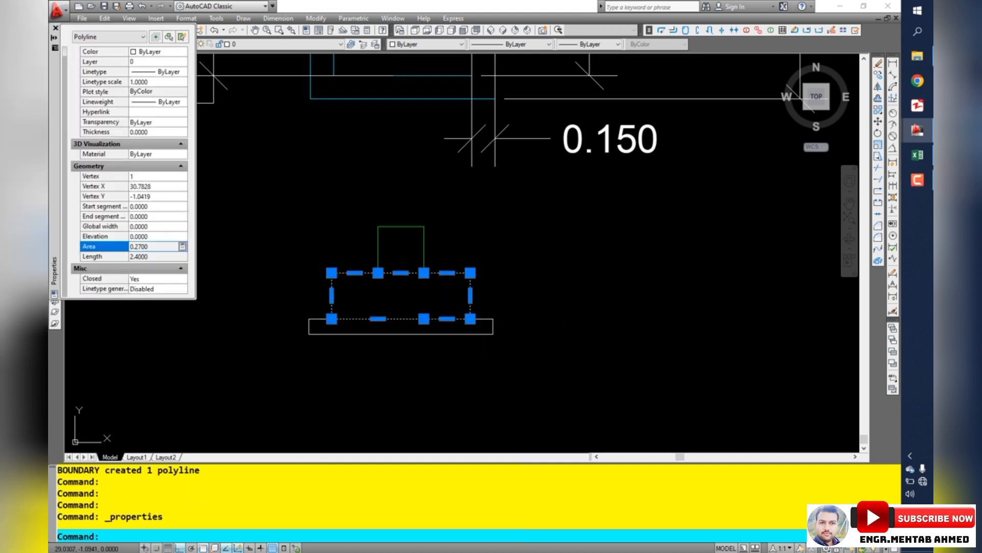
left_click(917, 155)
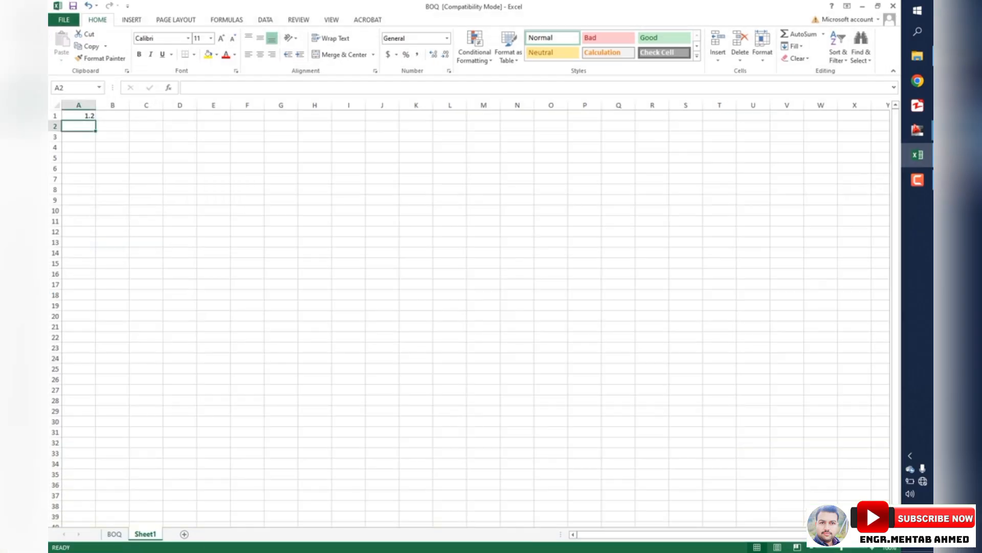
type("0.27")
key("Return")
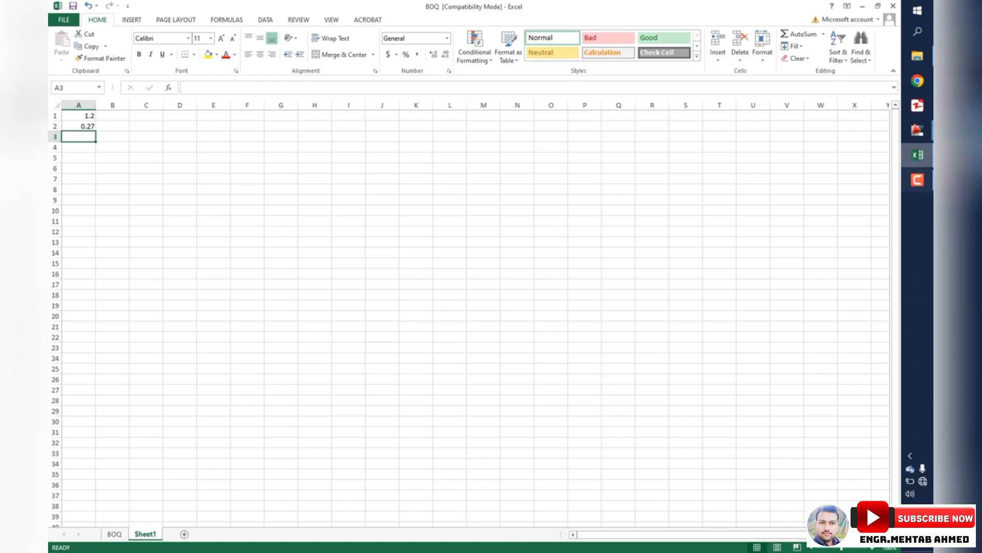
Step: Switch back to AutoCAD and create a boundary polyline around the narrow upper block of the stepped footing
key("alt+Tab")
key("Escape")
key("Escape")
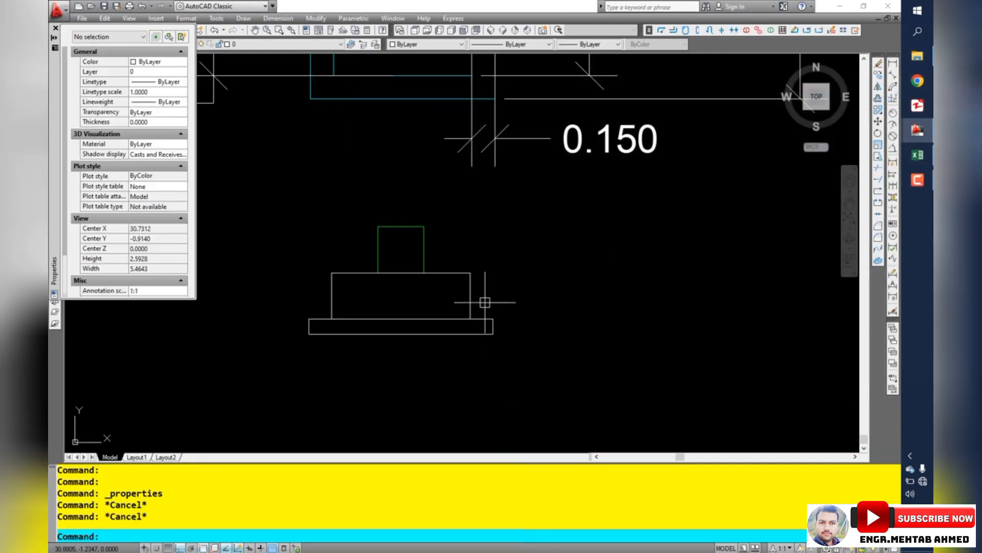
type("bo")
key("Return")
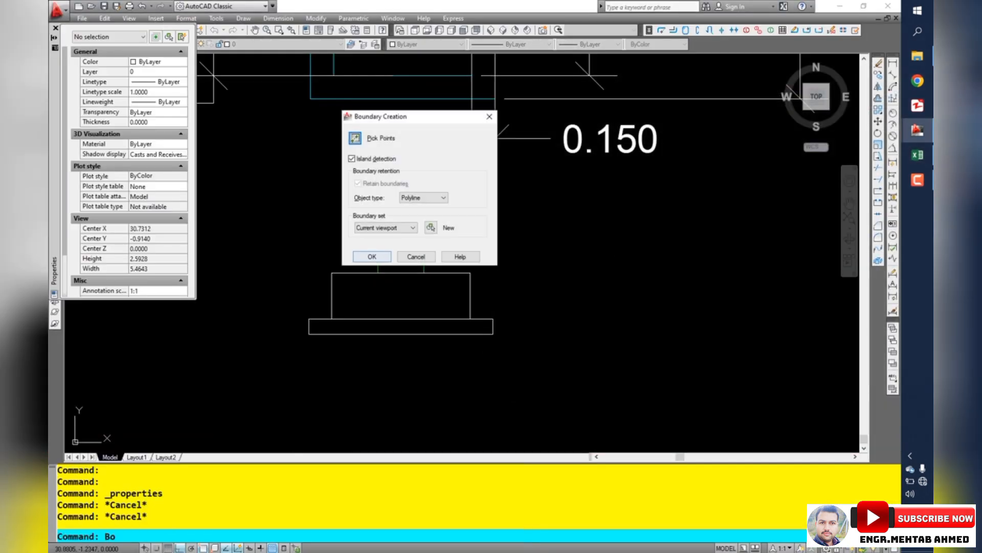
left_click(362, 182)
left_click(389, 255)
key("Return")
Step: Select the narrow upper block's polyline to check its area in the properties, and clear the selection
left_click(422, 249)
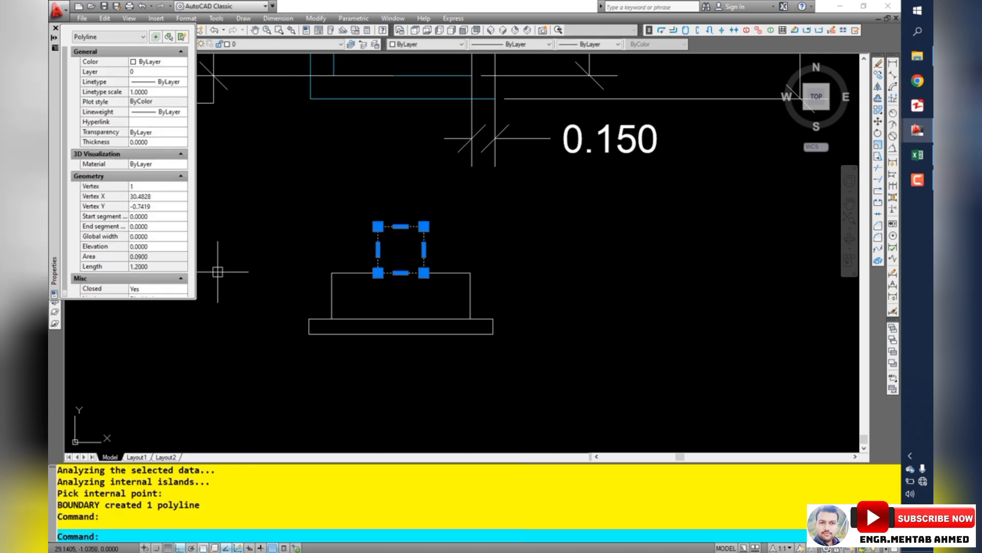
key("Escape")
key("Escape")
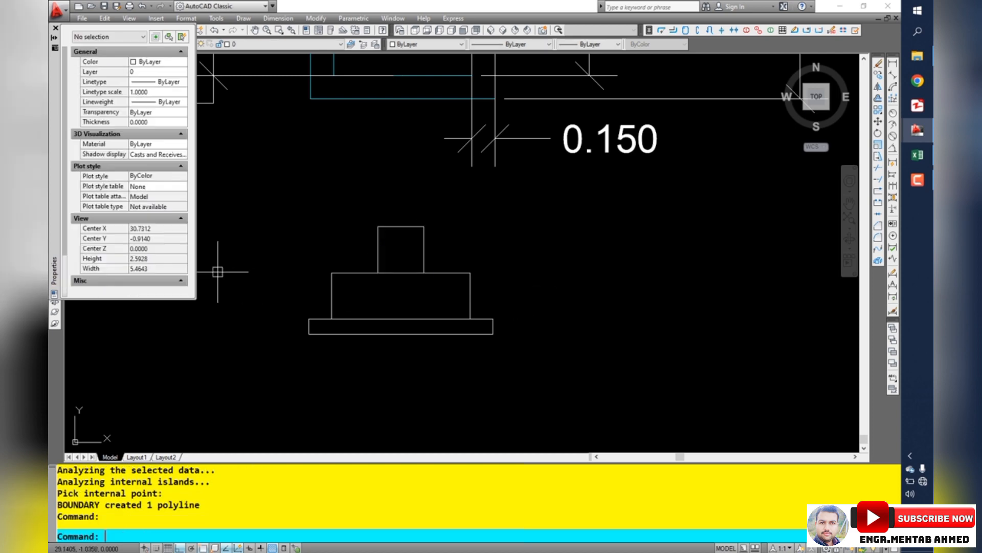
scroll(358, 276, "down", 3)
scroll(417, 279, "up", 2)
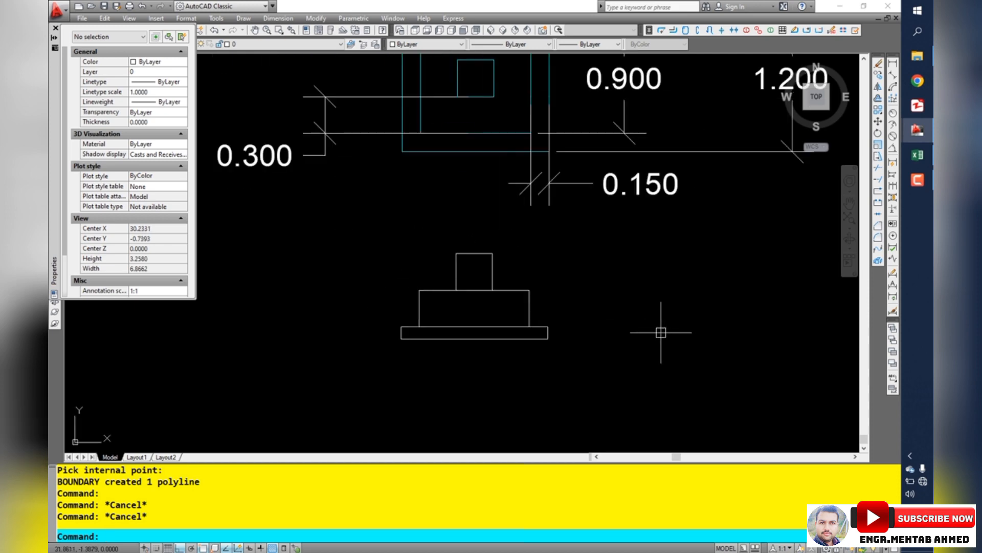
type("pl")
key("Return")
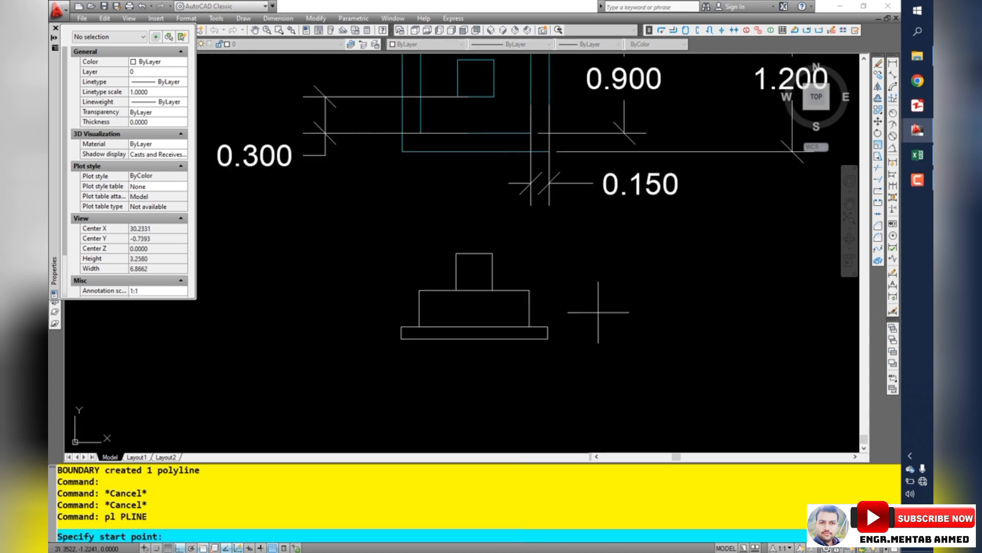
key("Escape")
key("Escape")
key("Escape")
Step: List the narrow upper block polyline's properties to read its area, and close the listing
scroll(500, 260, "up", 2)
left_click(489, 269)
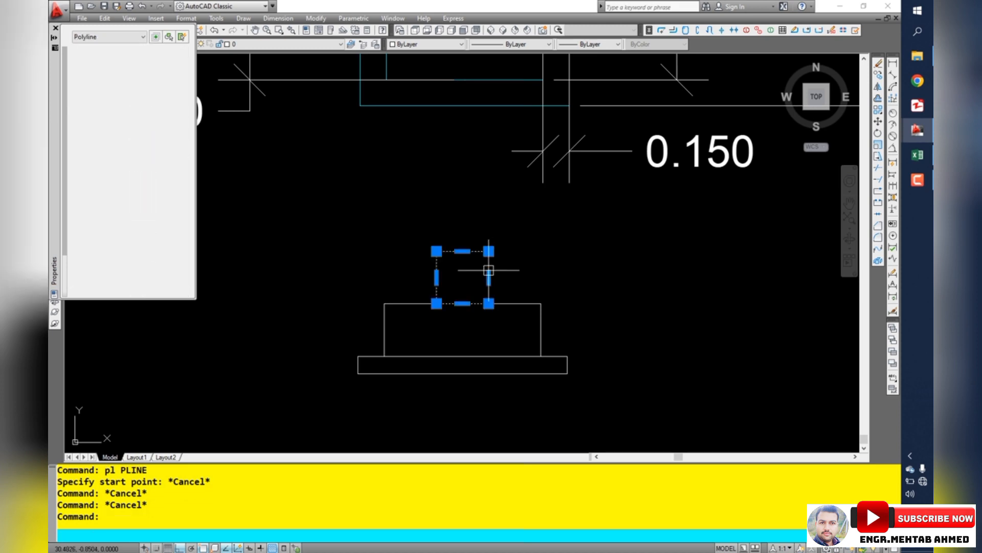
type("li")
key("Return")
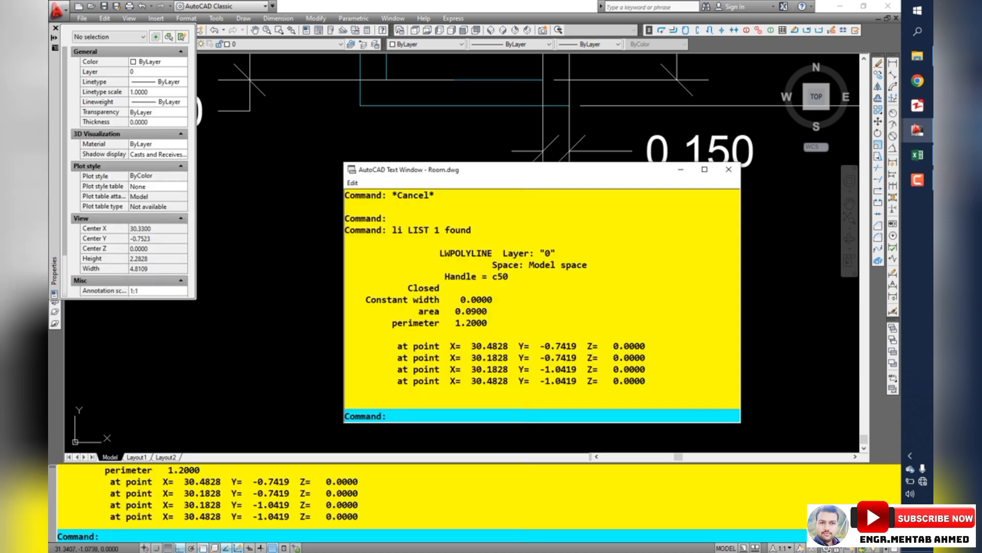
left_click(728, 170)
key("Escape")
Step: Switch to Excel and enter the upper block's area, 0.09, in cell A3
left_click(917, 155)
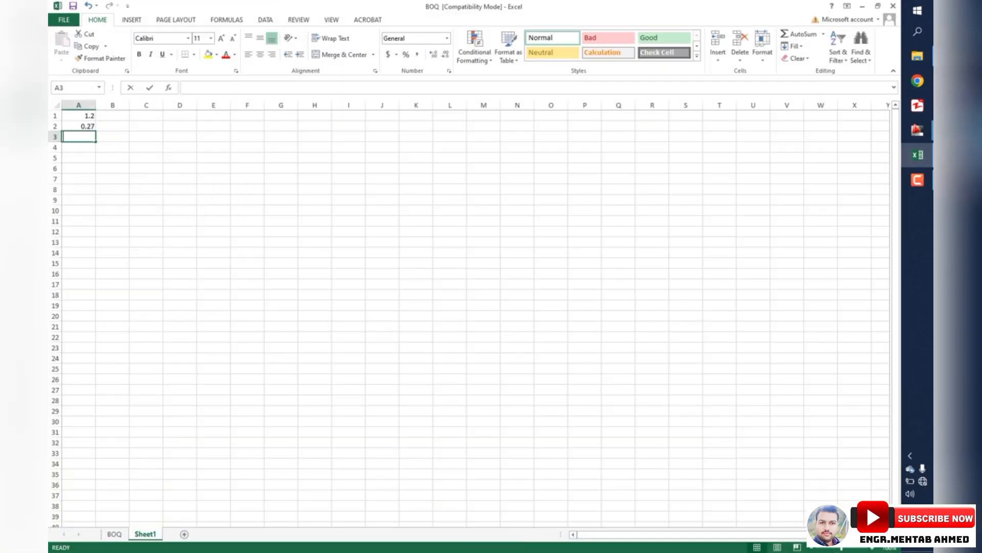
type("0.09")
key("Return")
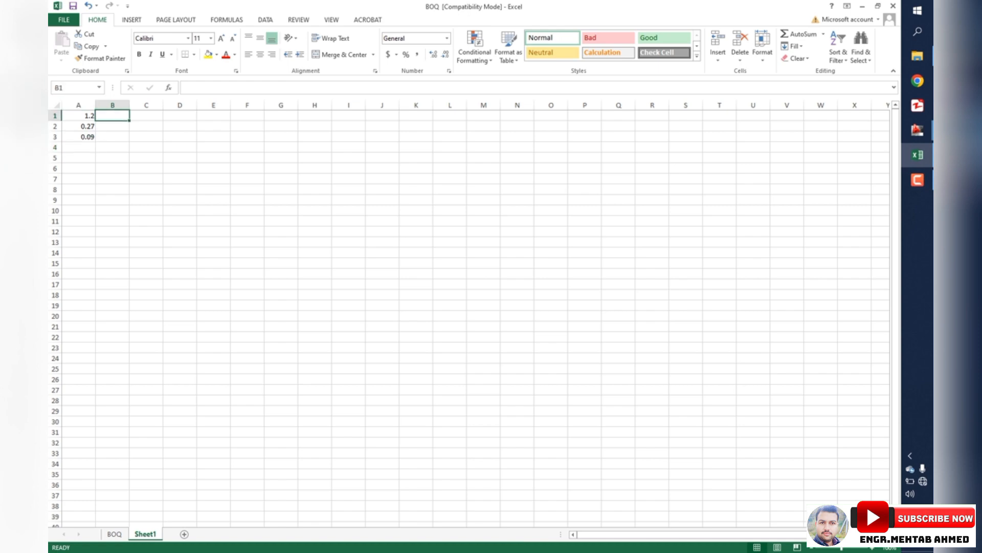
Step: Return to AutoCAD and list the thin base slab polyline again to recheck its area
left_click(918, 130)
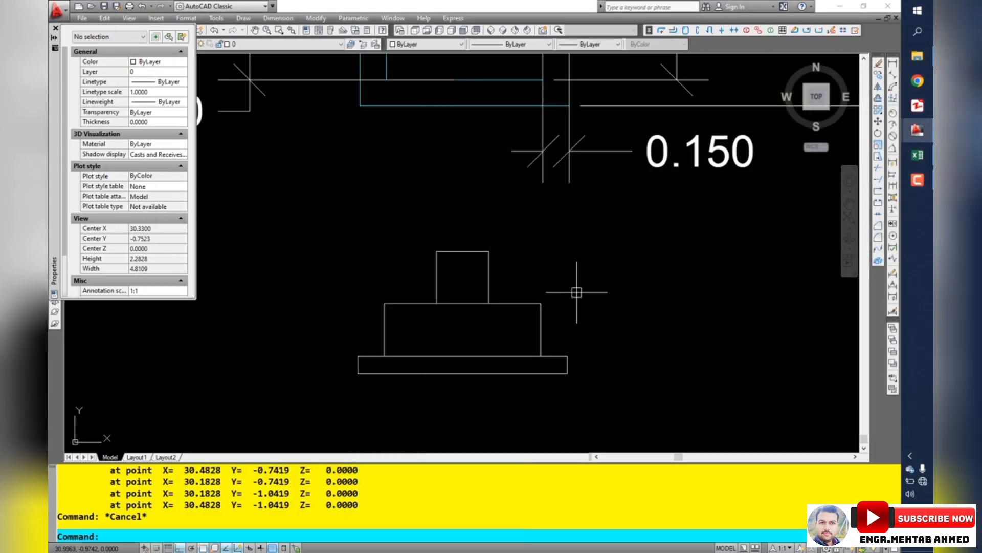
left_click(552, 373)
type("li")
key("Return")
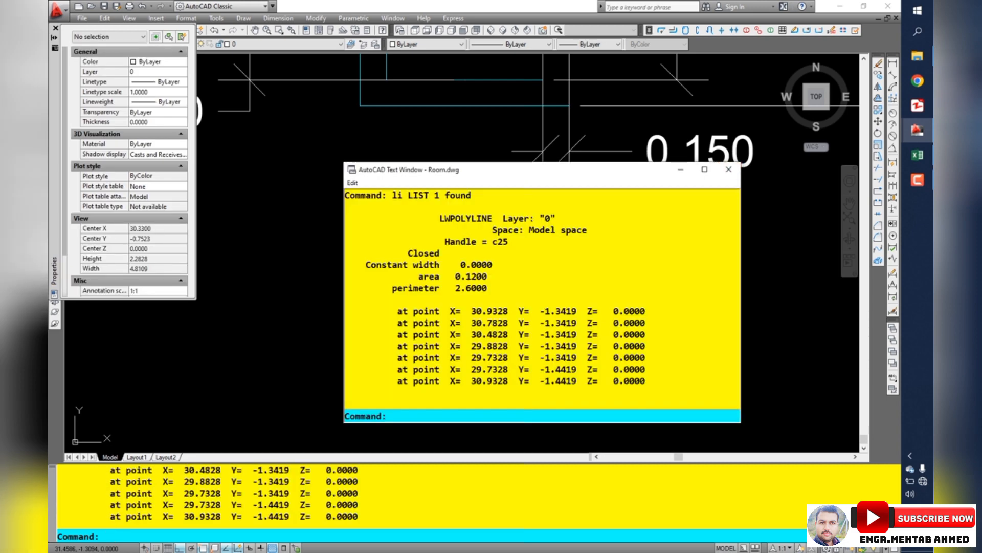
left_click(729, 169)
Step: Switch to Excel and correct the base slab's area in cell A1 to 0.12
left_click(917, 155)
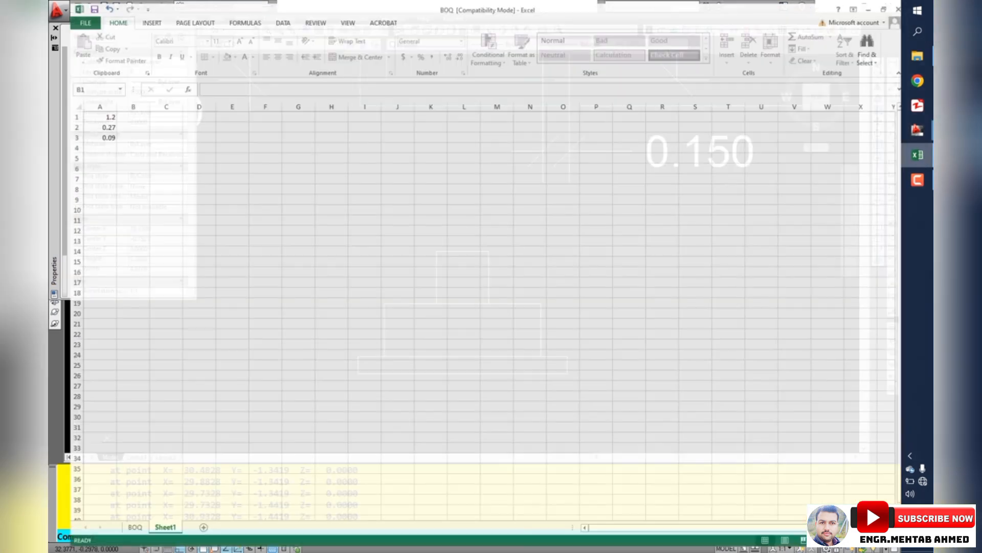
type("0")
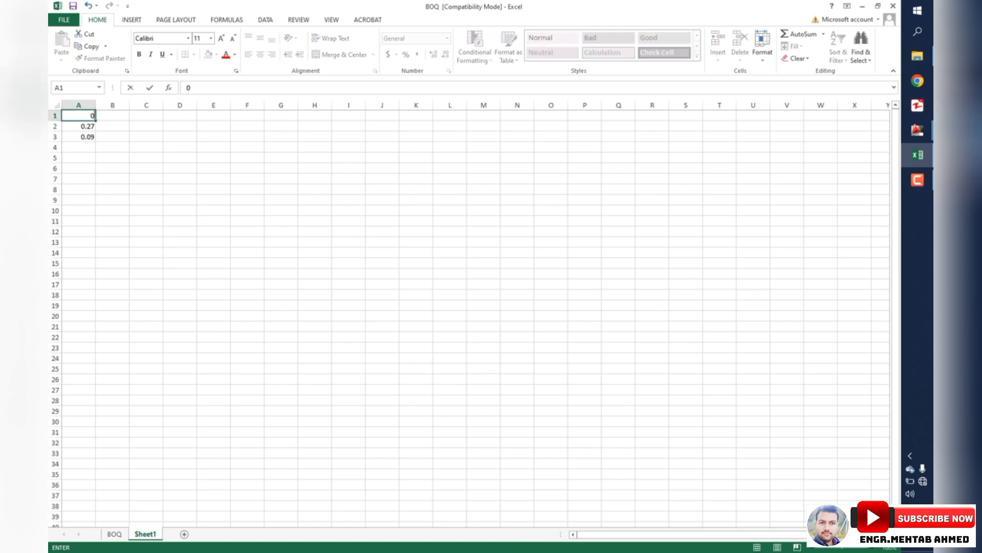
type(".12")
key("Return")
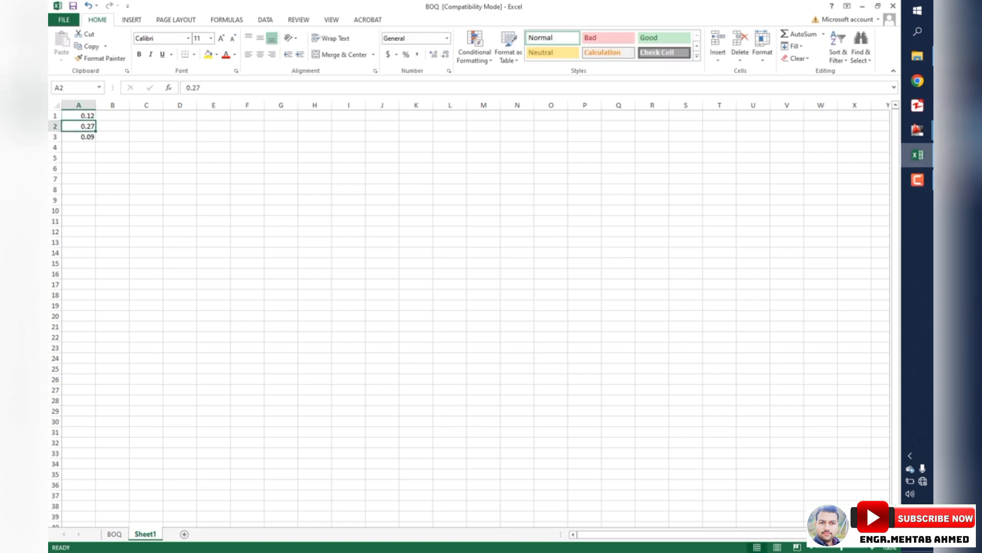
Step: Return to AutoCAD, recheck the wide lower block's area and examine the footing plan's dimensions
left_click(918, 130)
left_click(382, 319)
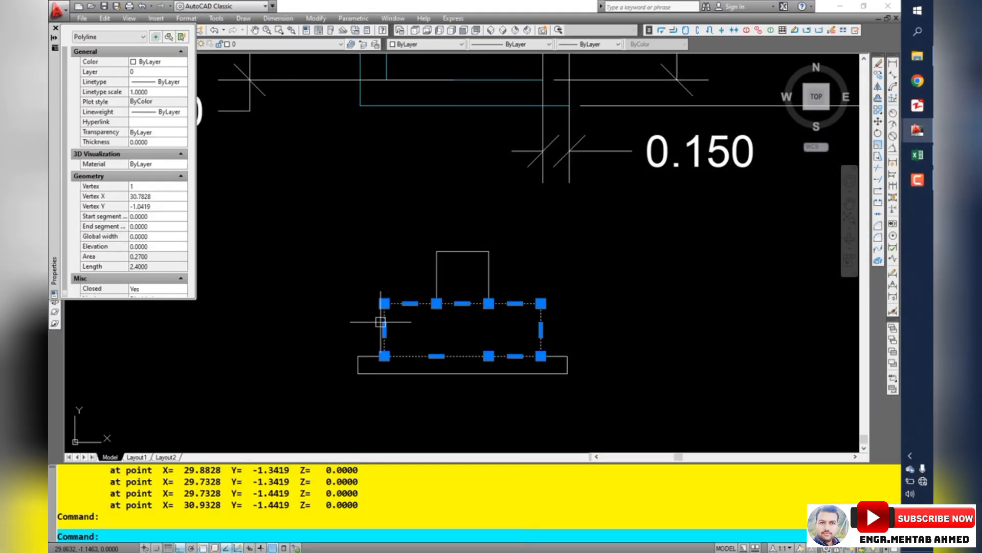
key("Escape")
scroll(427, 298, "down", 4)
key("Escape")
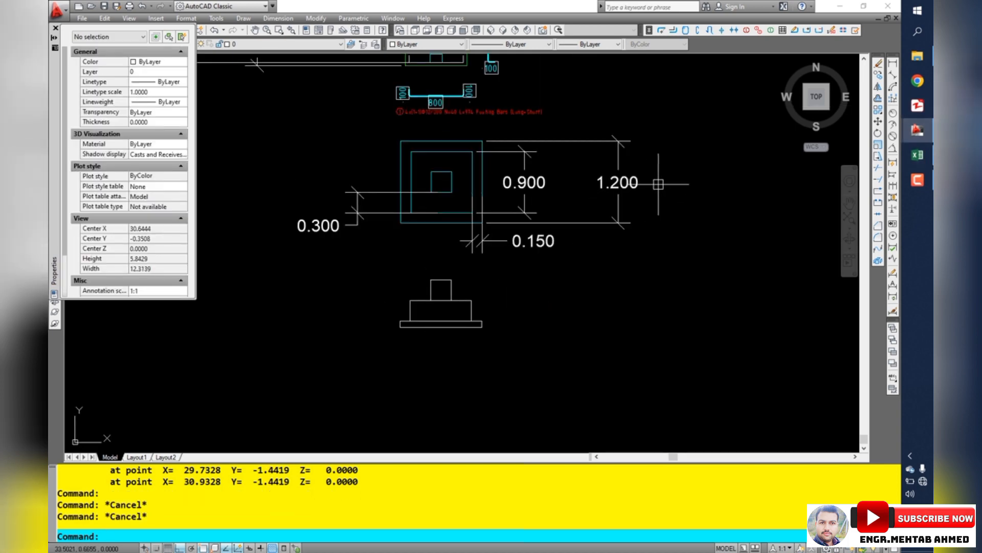
Step: Switch to Excel and enter the footing widths beside the areas: 1.2 in cell B1 and 0.9 in cell B2
left_click(917, 154)
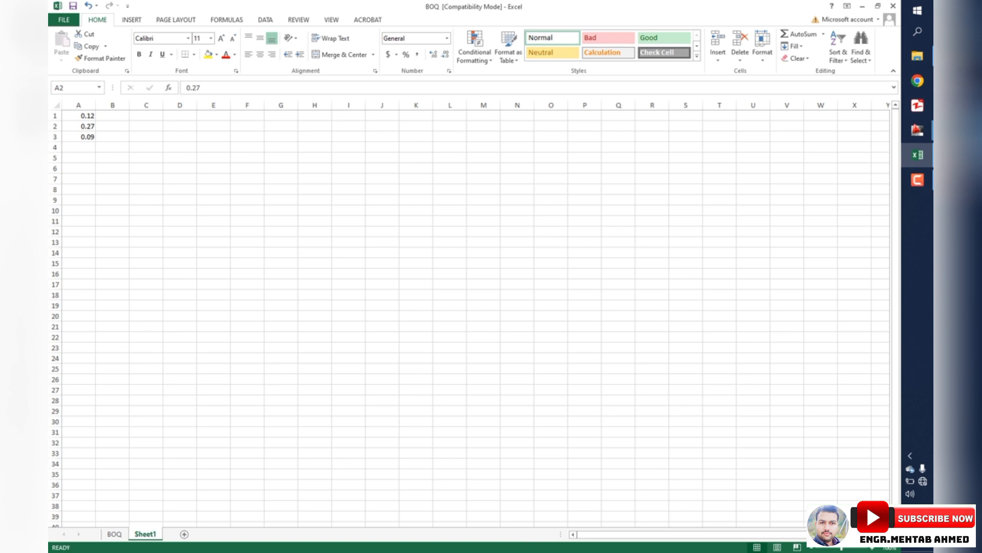
left_click(112, 116)
type("1.2")
key("Return")
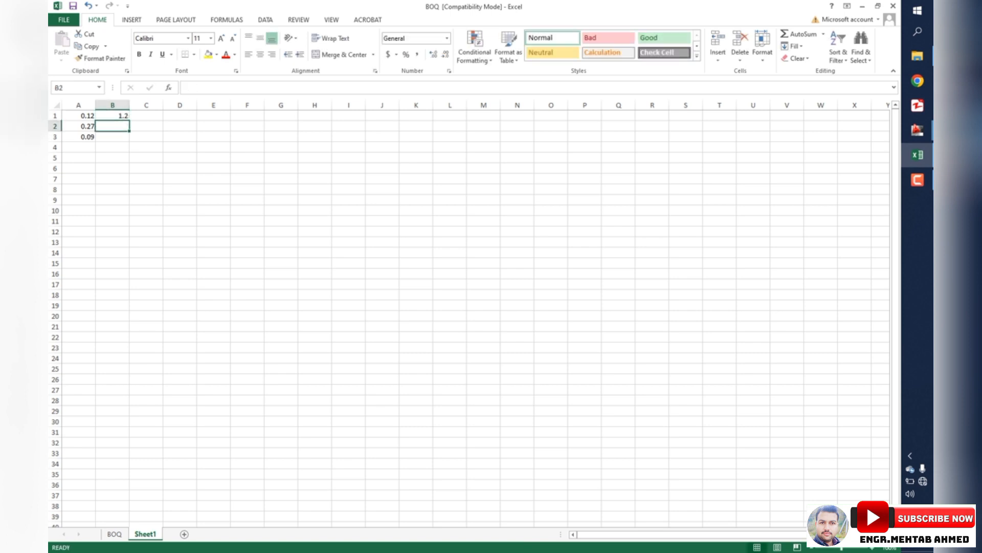
left_click(917, 155)
type("0.9")
key("Return")
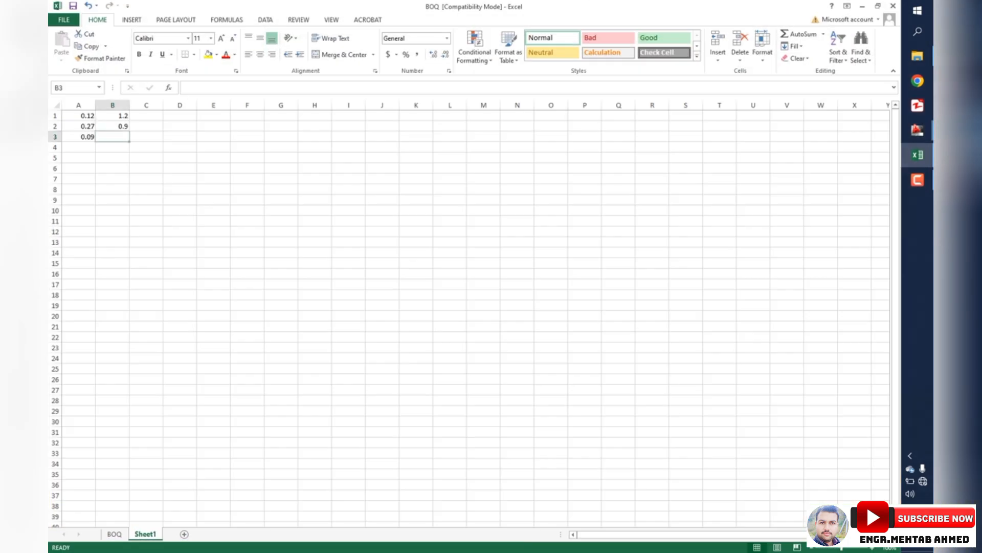
Step: Enter the third footing width, 0.3, in cell B3
type("0.3")
key("Return")
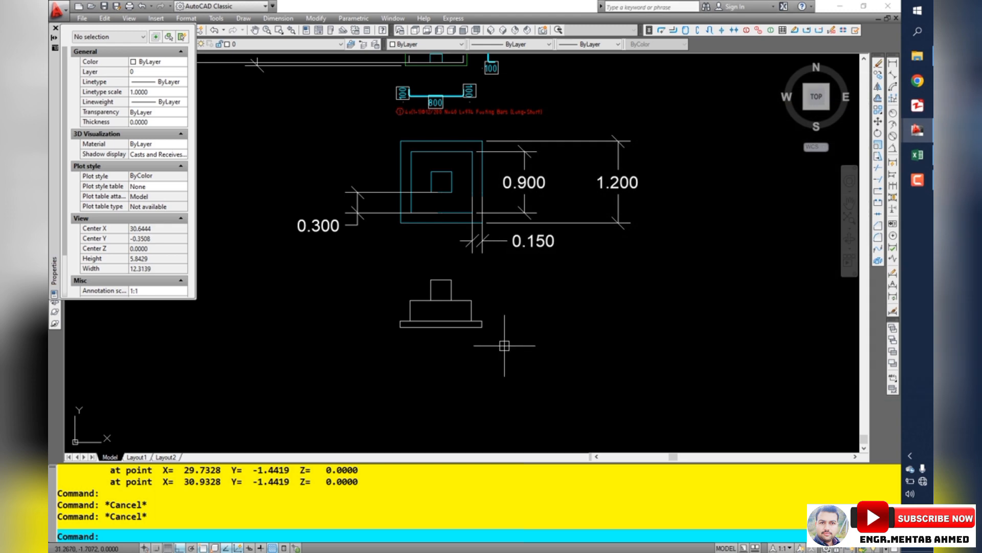
Step: Return to AutoCAD and draw a horizontal polyline from the column's top right corner outward beyond the base slab's right edge
scroll(498, 330, "down", 2)
scroll(480, 329, "up", 5)
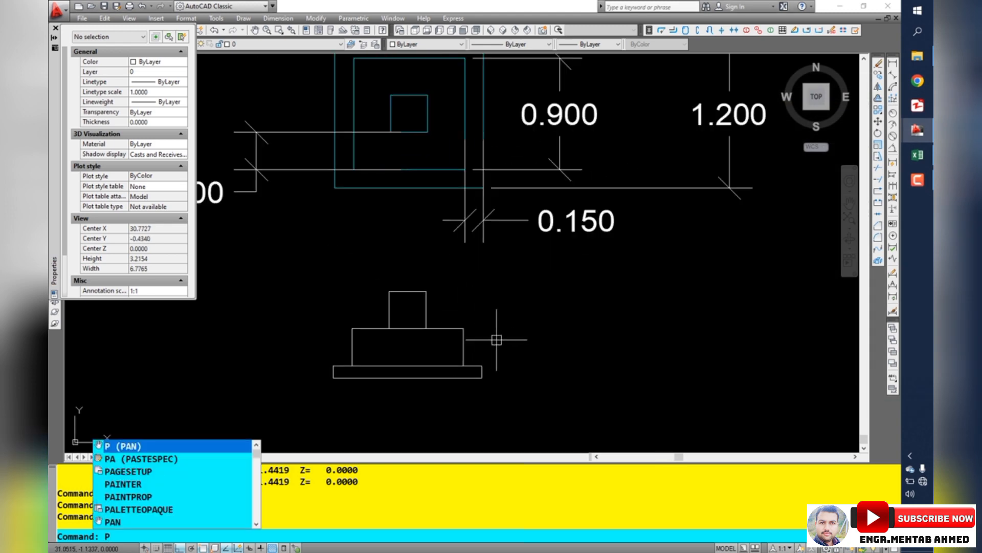
key("Escape")
key("Escape")
key("Escape")
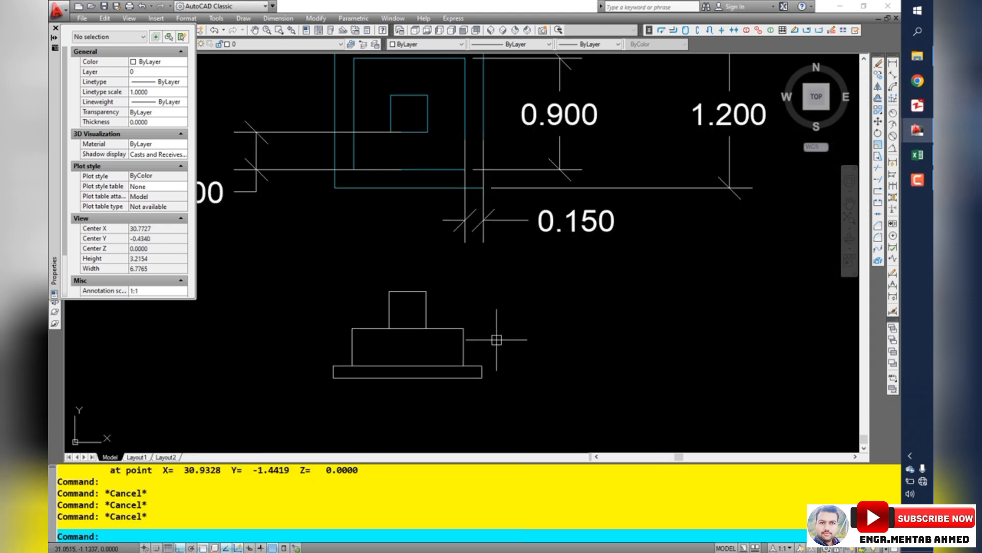
type("pl")
key("space")
left_click(425, 291)
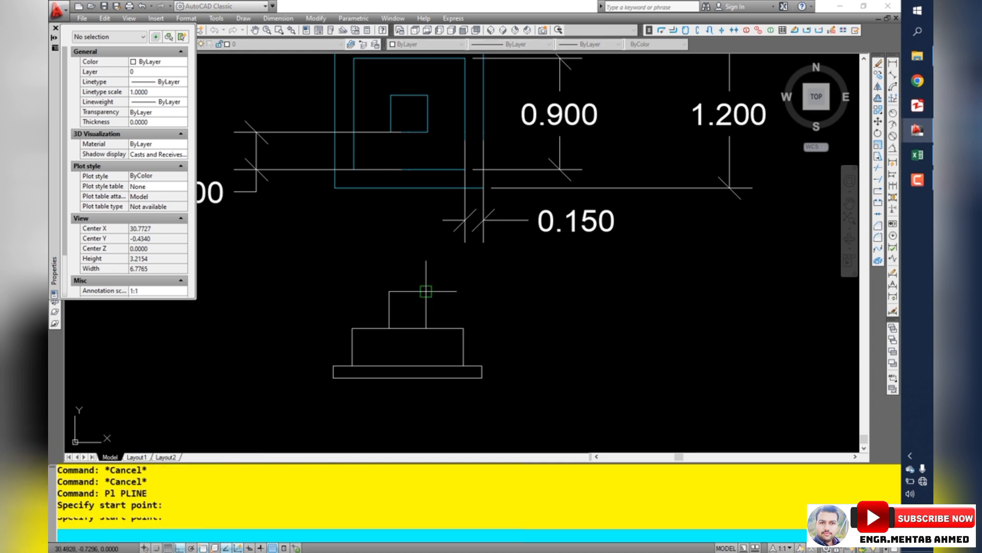
left_click(581, 307)
left_click(575, 315)
key("space")
Step: Draw vertical polylines upward from the base slab's two bottom corners to just above the column top level
key("space")
left_click(481, 377)
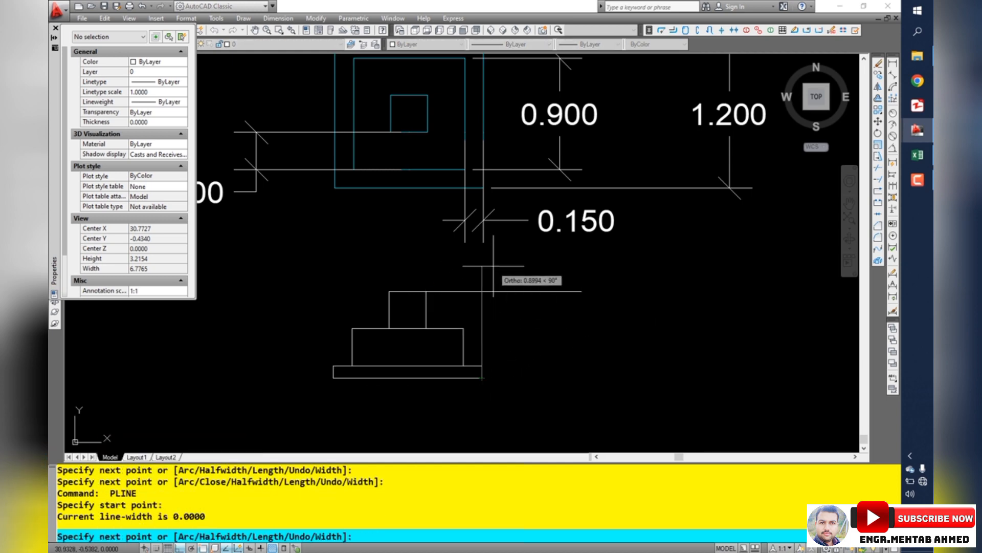
left_click(482, 267)
key("space")
key("space")
left_click(333, 377)
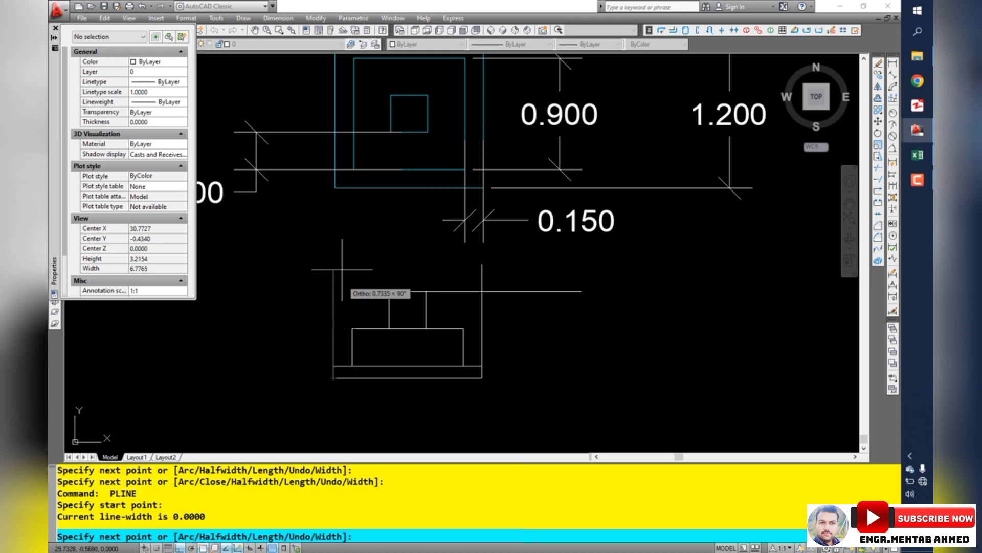
left_click(334, 267)
key("space")
Step: Draw a horizontal polyline leftward at column top level across both verticals, and another along the base slab's bottom edge
key("space")
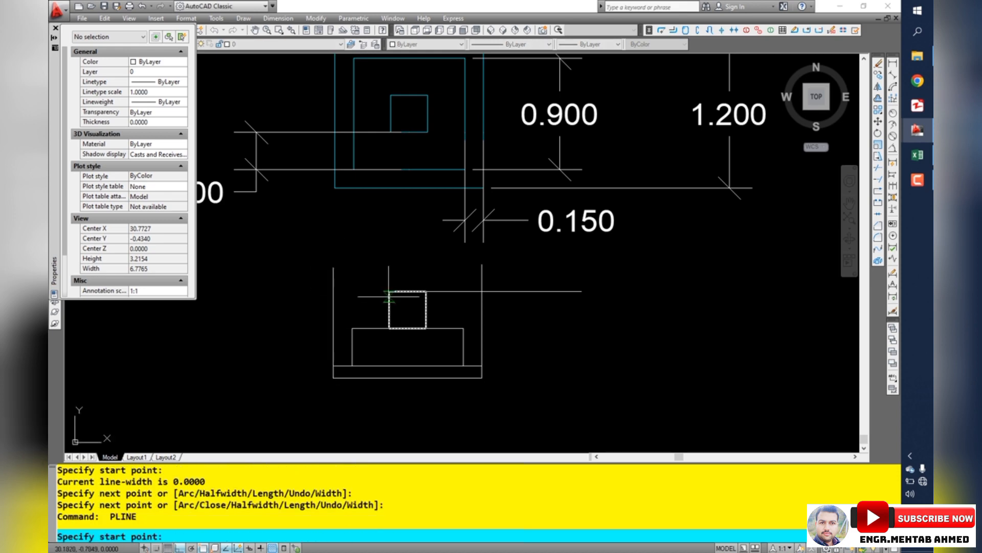
left_click(481, 292)
left_click(288, 292)
key("space")
key("space")
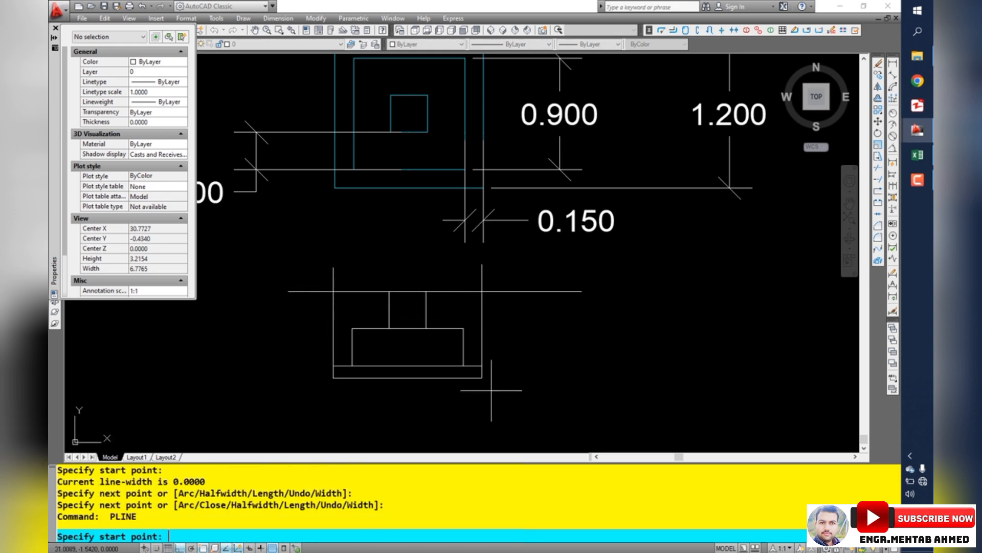
left_click(481, 379)
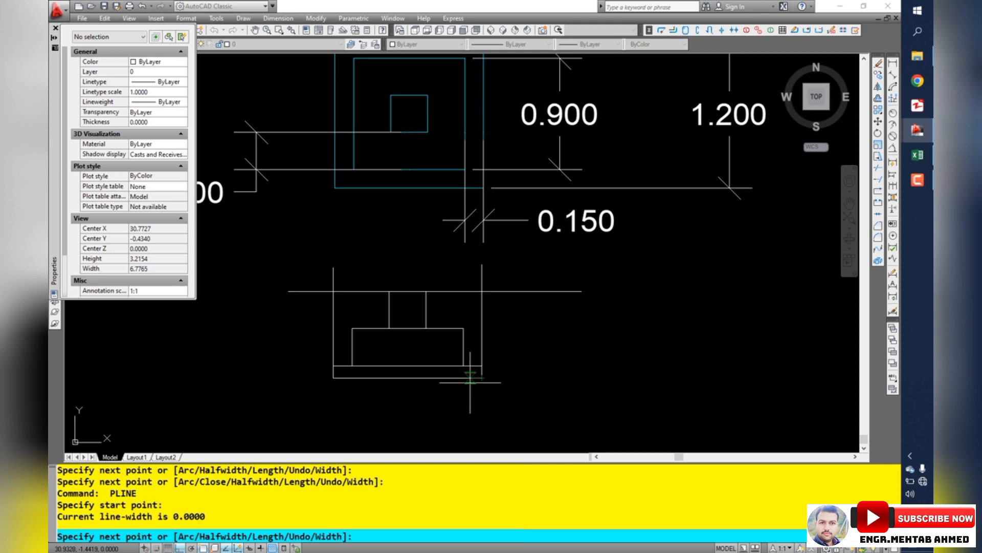
left_click(340, 380)
key("space")
Step: Copy the four excavation outline polylines straight down to the empty space below the footing section
left_click(340, 379)
left_click(333, 327)
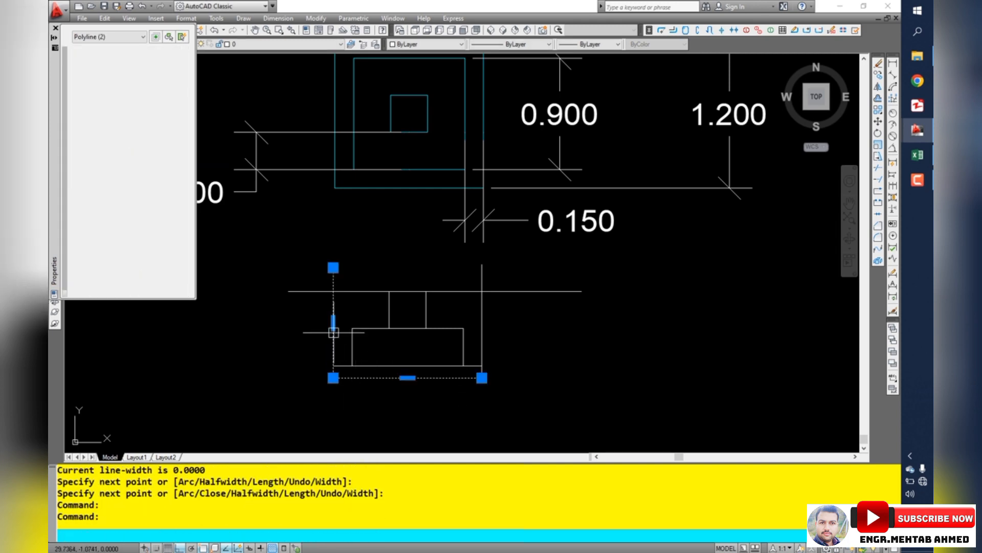
left_click(358, 291)
left_click(482, 315)
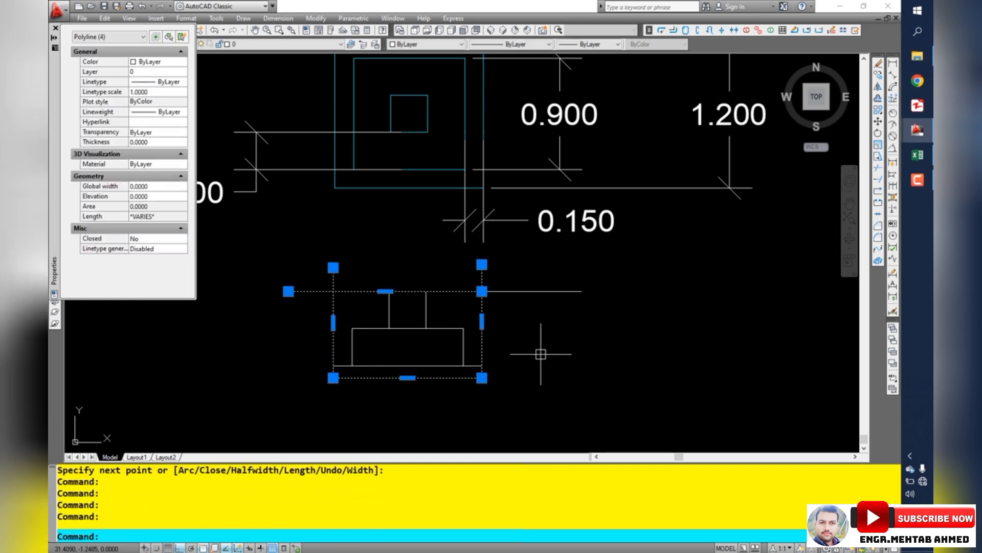
type("cp")
key("Return")
left_click(515, 345)
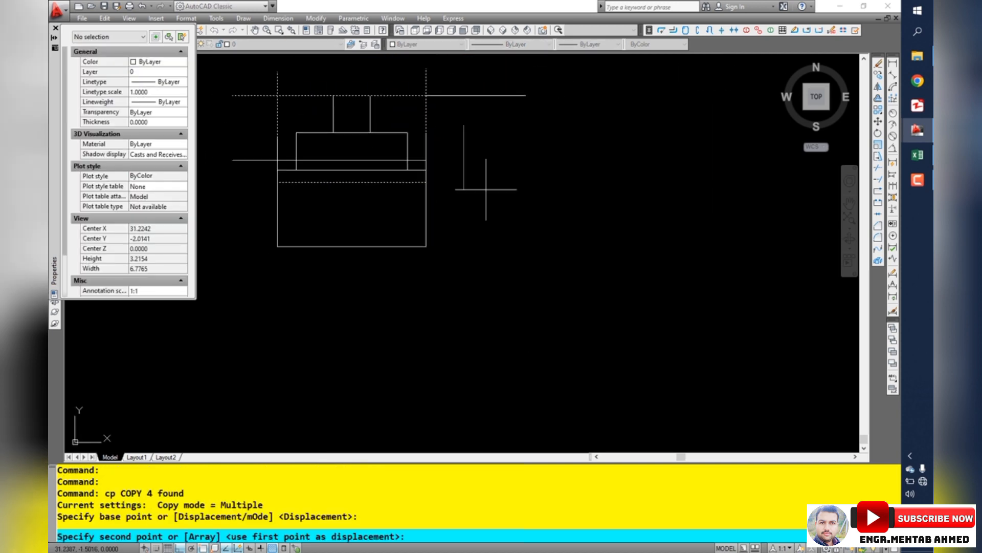
left_click(558, 353)
key("Escape")
key("Escape")
key("Escape")
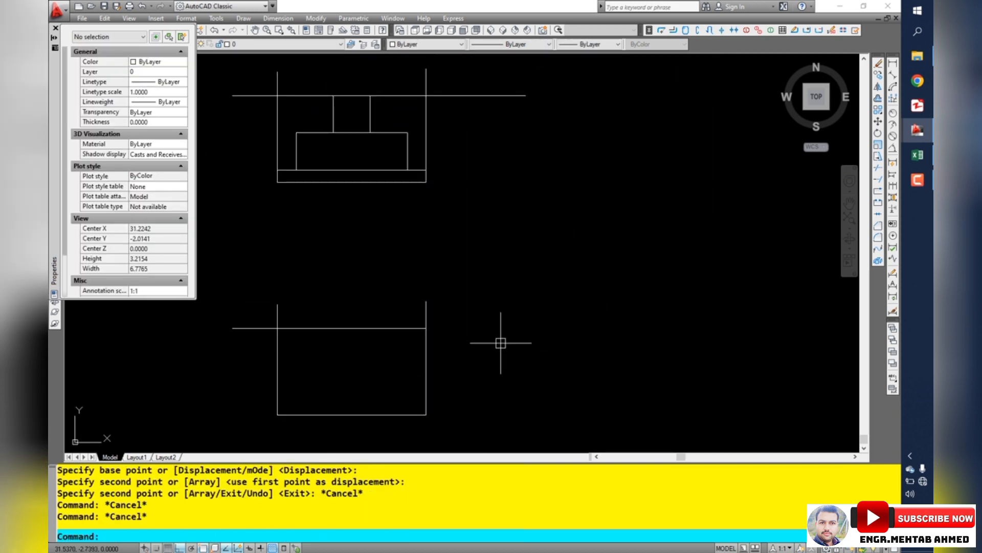
Step: Trim the copied outline's vertical ends that extend above its top line
type("tr")
key("Return")
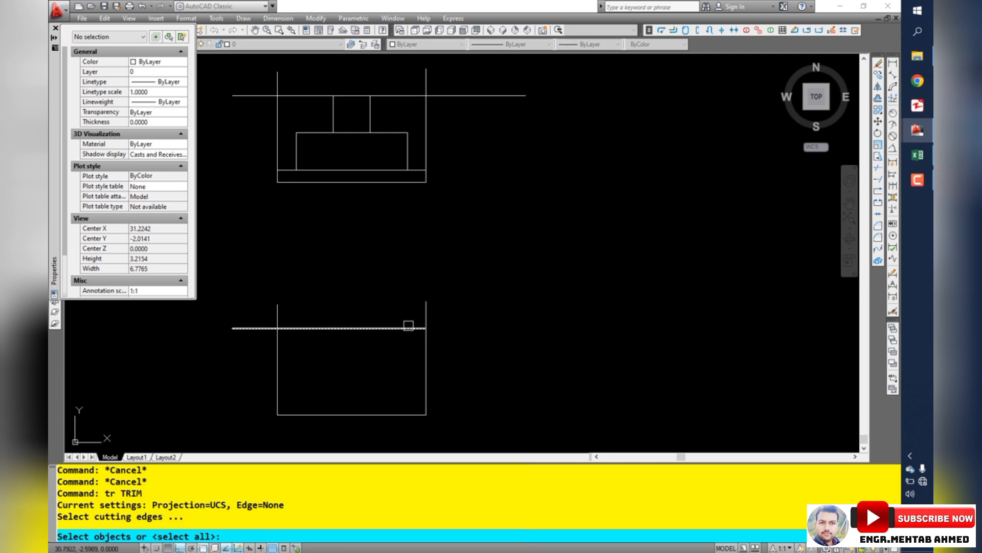
left_click(408, 328)
key("Return")
left_click(452, 302)
left_click(414, 310)
left_click(359, 316)
left_click(253, 312)
key("Return")
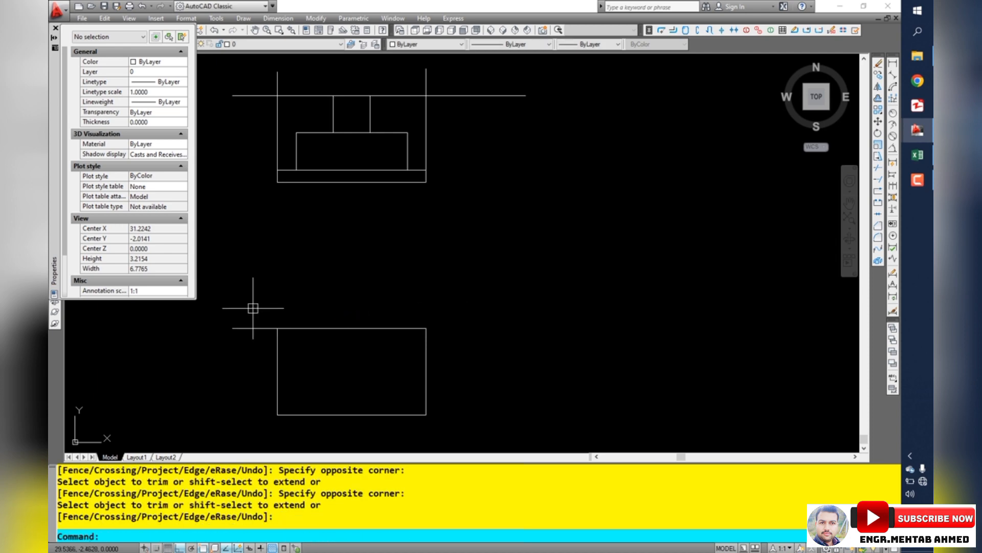
Step: Trim the copied top line's overhang beyond the outline's left edge
key("Return")
key("Return")
left_click(253, 309)
left_click(234, 374)
key("Return")
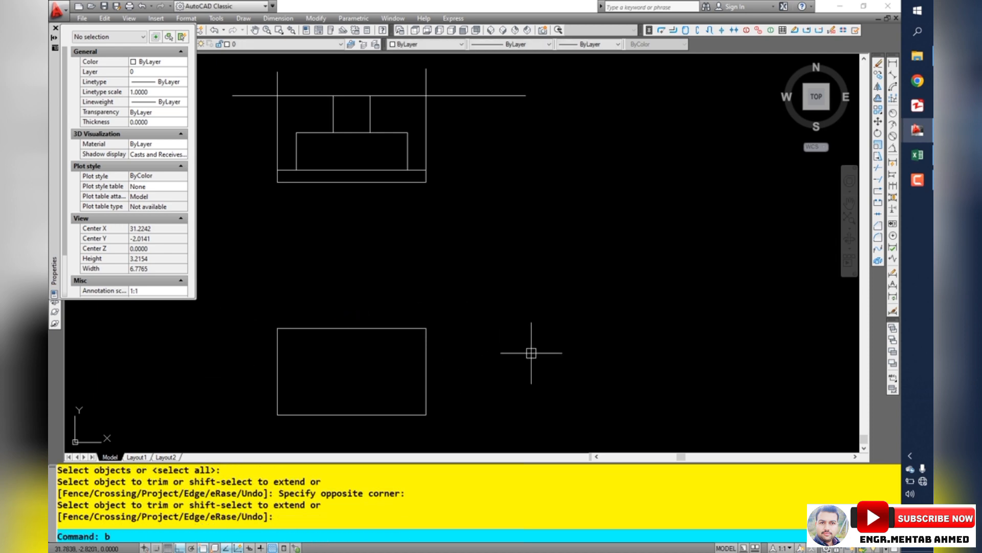
Step: Create a closed boundary polyline inside the copied excavation rectangle and select it to read its area
type("bo")
key("Return")
left_click(355, 137)
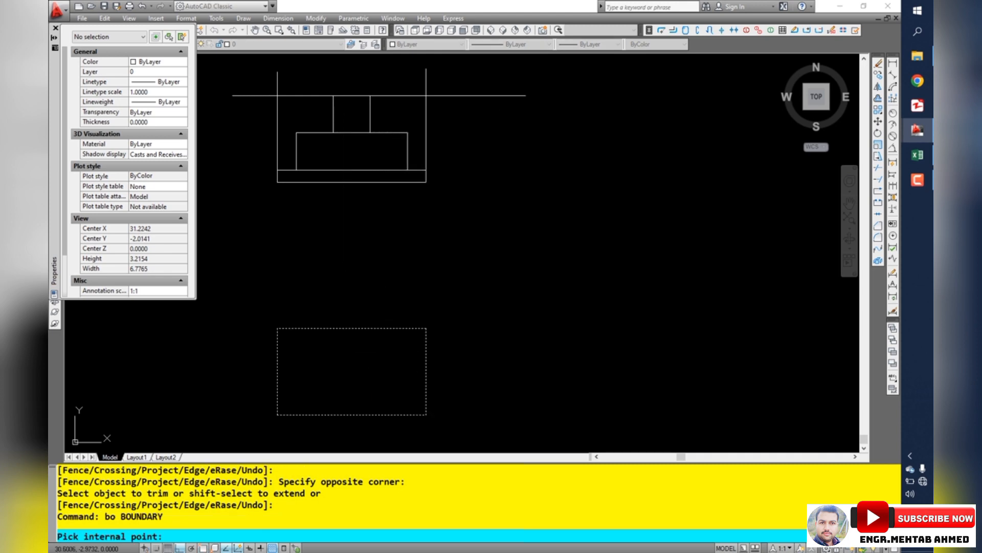
left_click(389, 359)
key("Return")
left_click(389, 327)
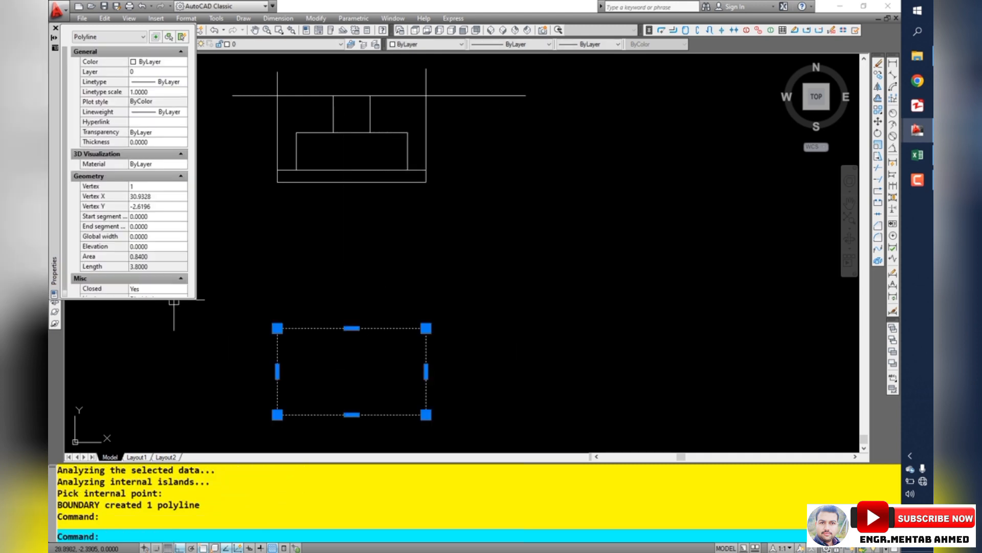
Step: Switch to Excel and enter the excavation area 0.84 in cell A6 and the width 1.2 in cell B6
left_click(918, 155)
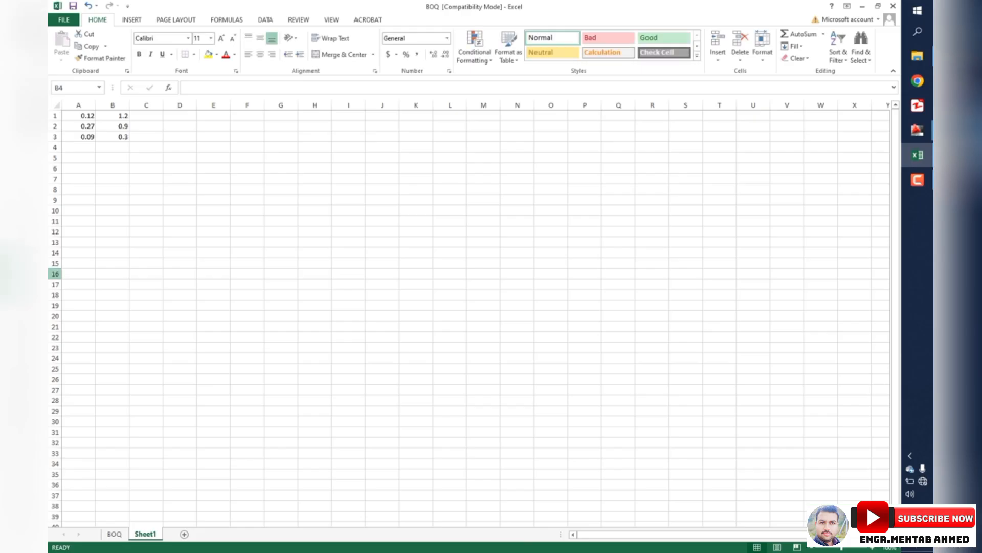
type(".84")
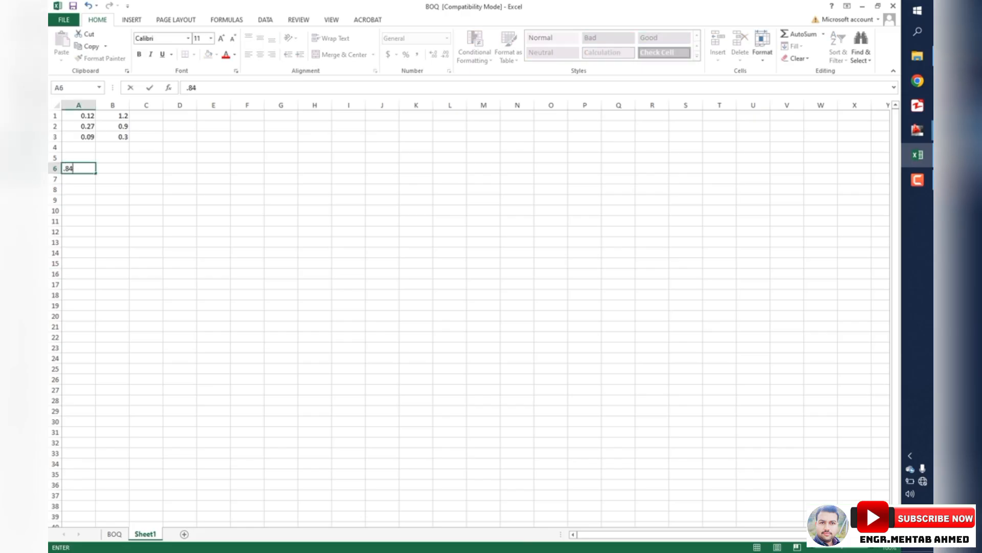
key("Return")
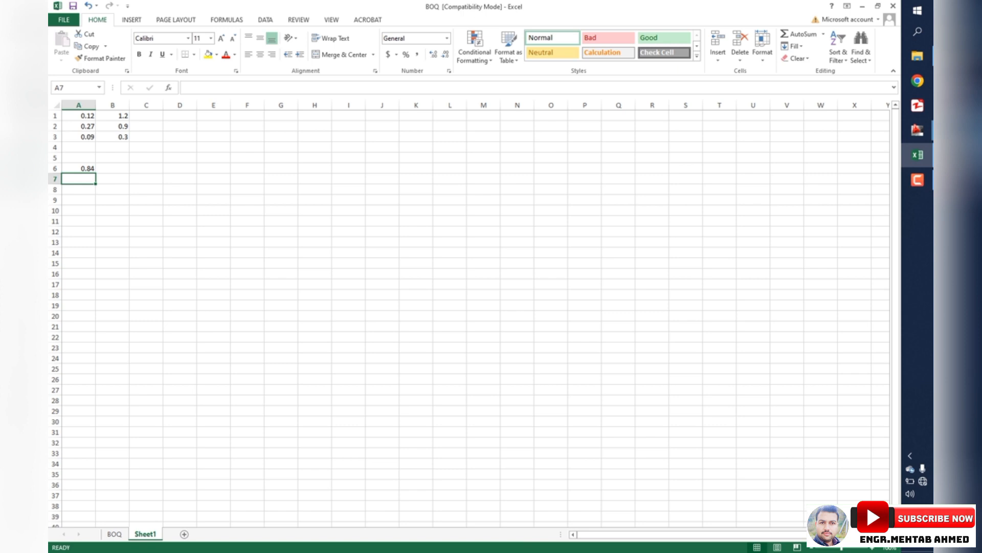
left_click(113, 168)
type("1.2")
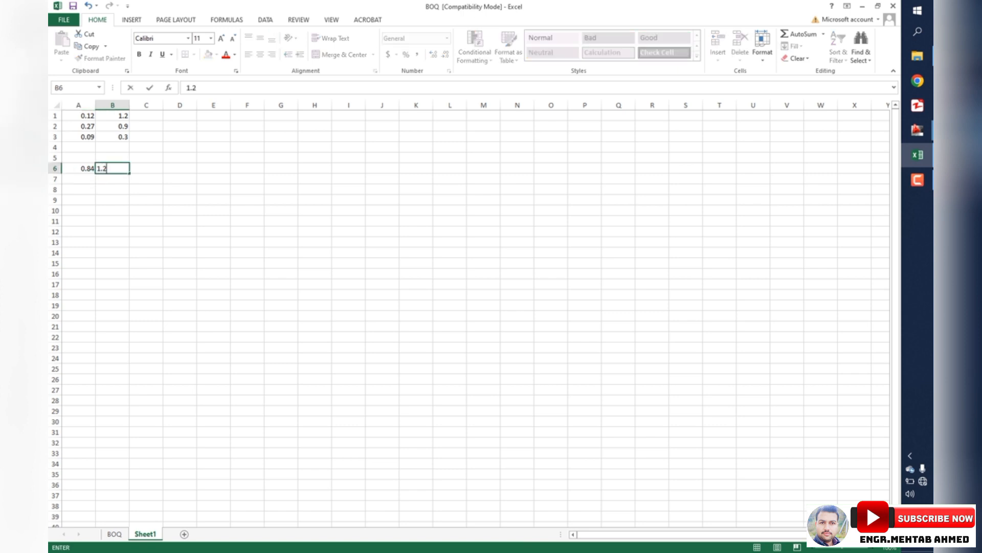
key("Return")
Step: Calculate the excavation volume in cell C6 with the formula =A6*B6
left_click(146, 168)
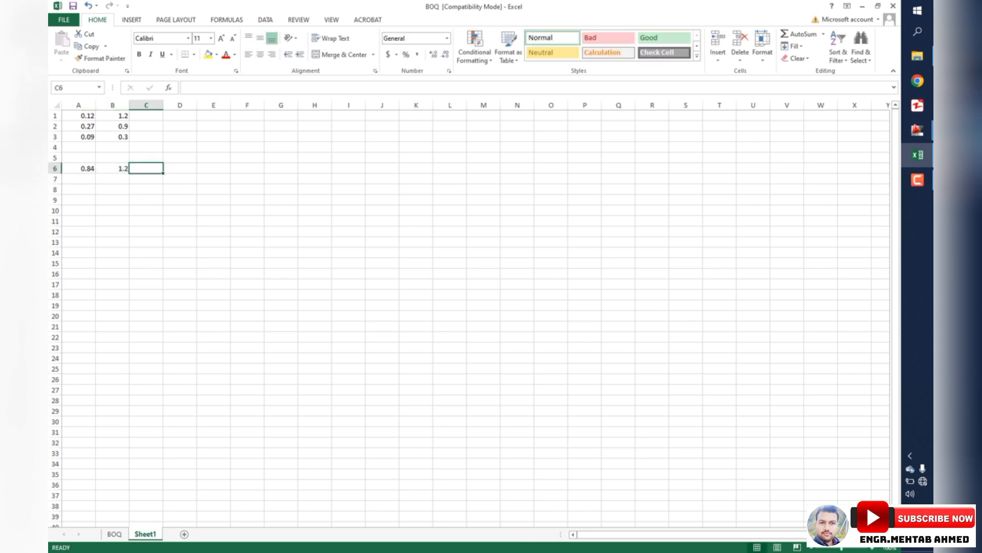
type("=")
left_click(95, 168)
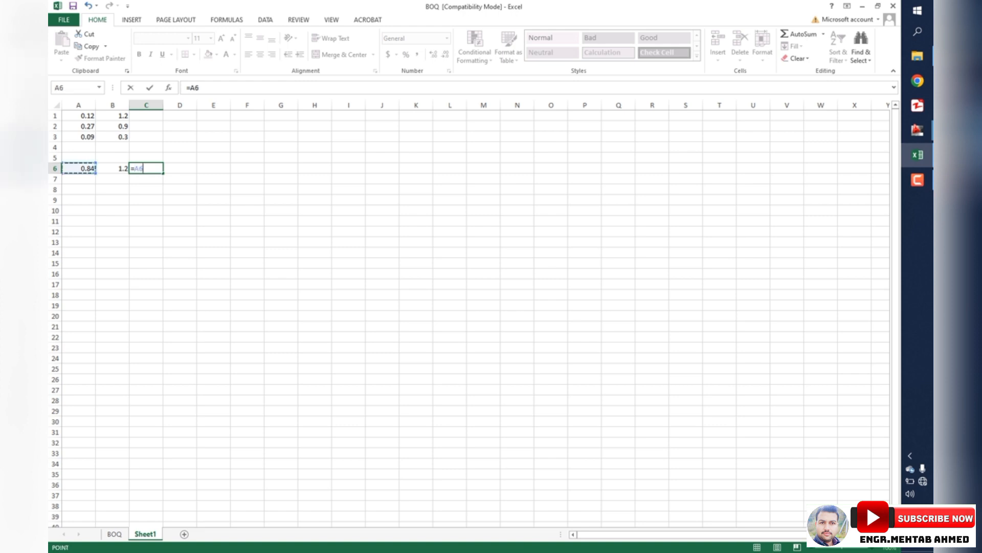
type("*")
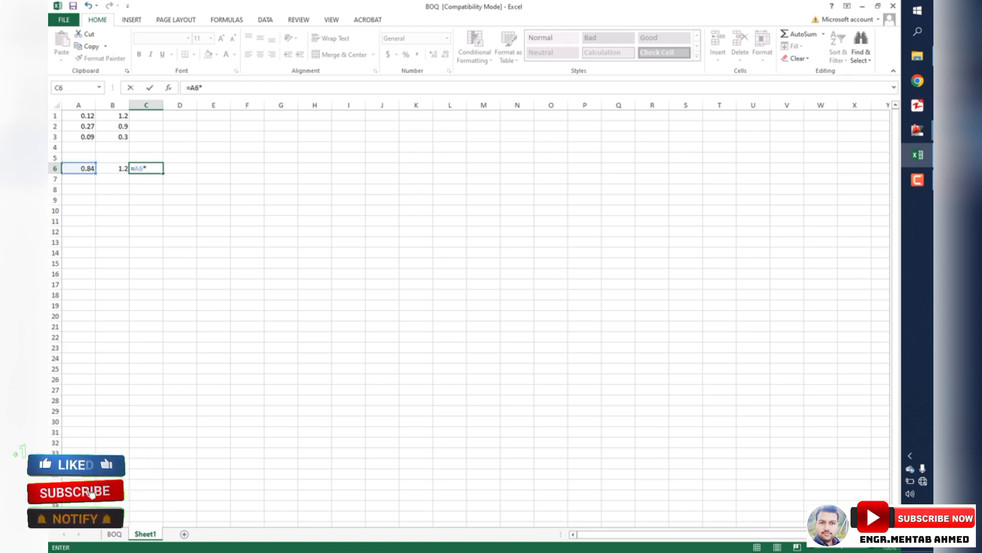
left_click(113, 168)
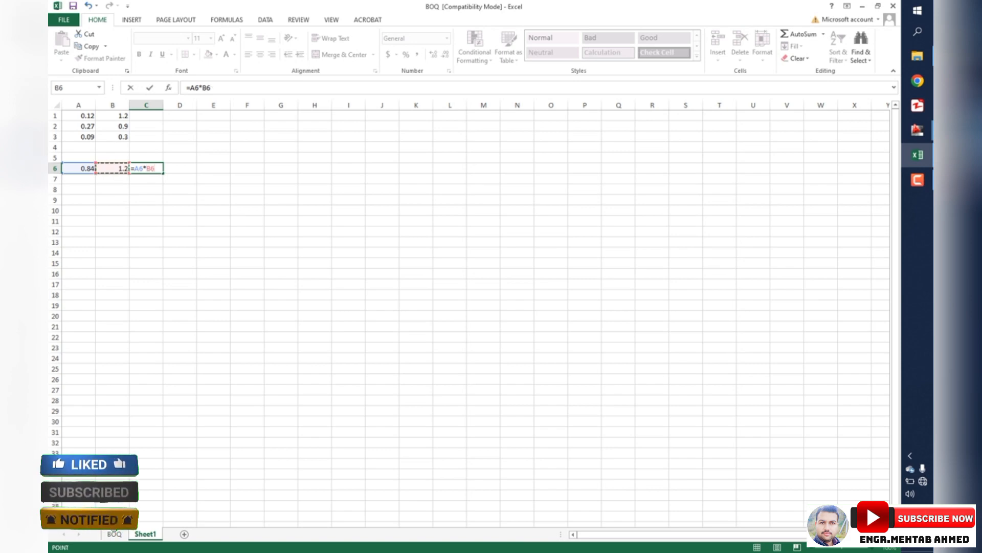
key("Return")
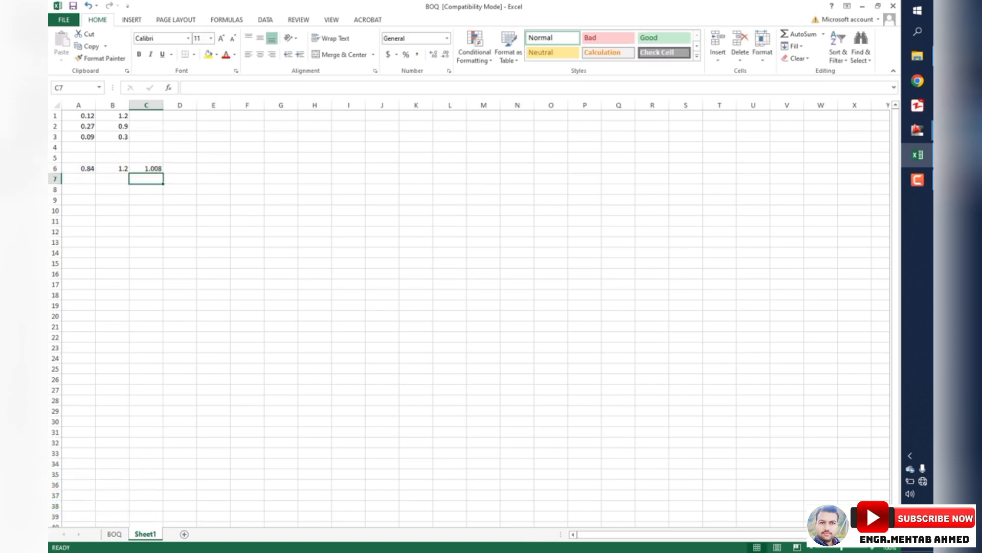
Step: Recheck the excavation boundary in AutoCAD, return to Excel's BOQ sheet and enter 4 as the Nos for Foundation Excavation
left_click(917, 155)
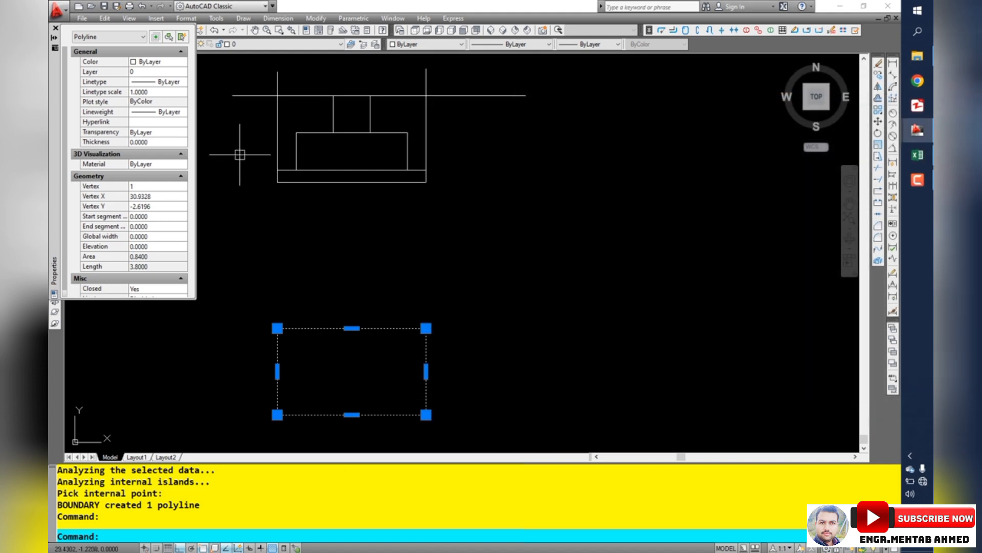
left_click(917, 155)
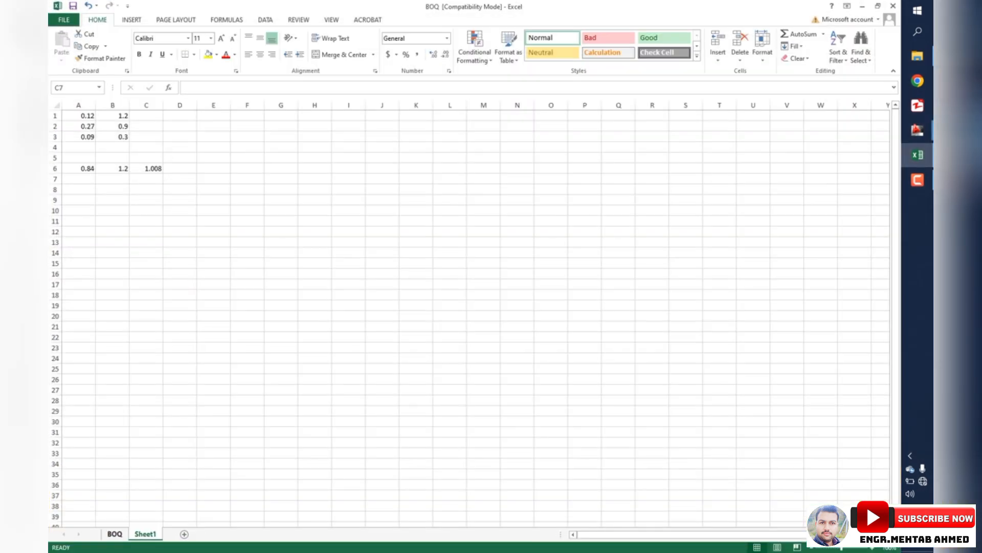
left_click(115, 533)
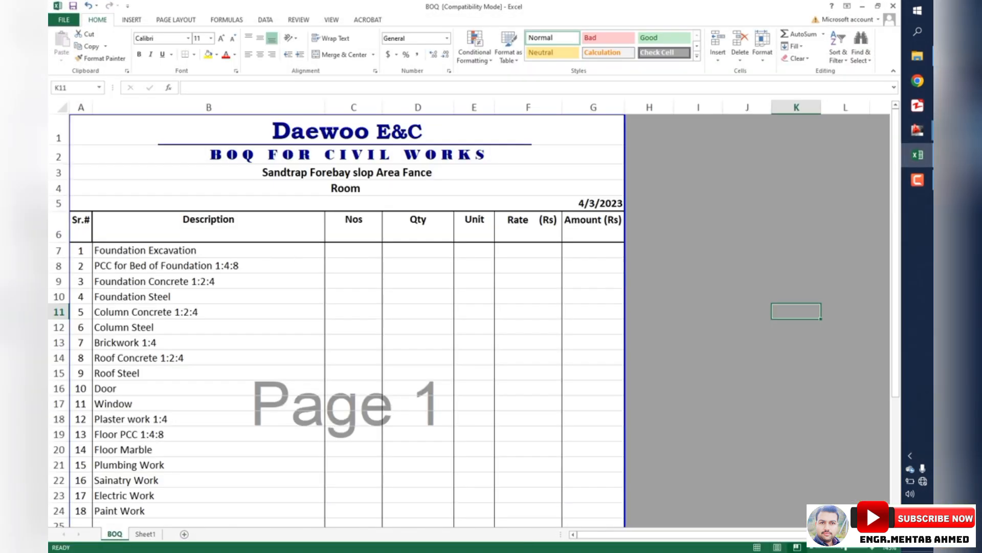
left_click(353, 250)
type("4")
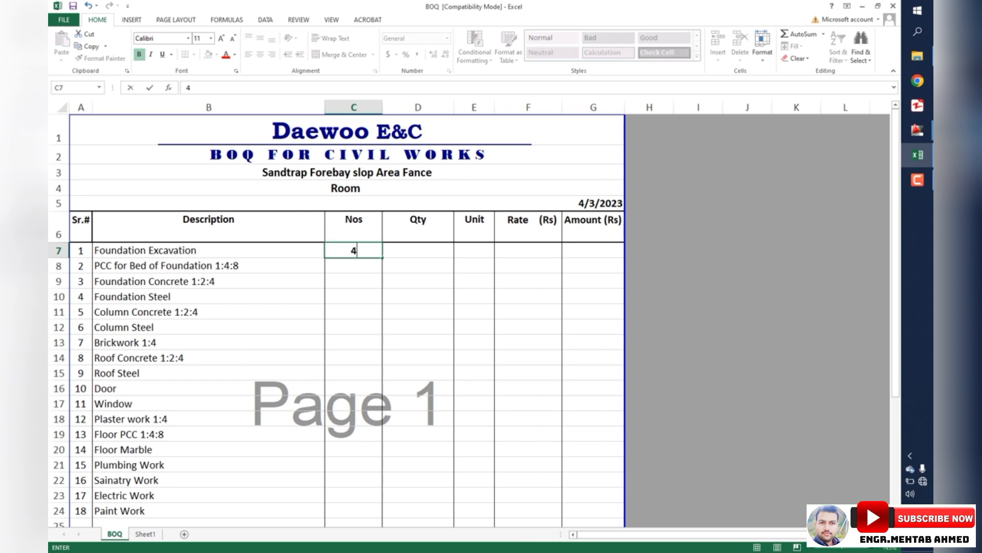
key("Tab")
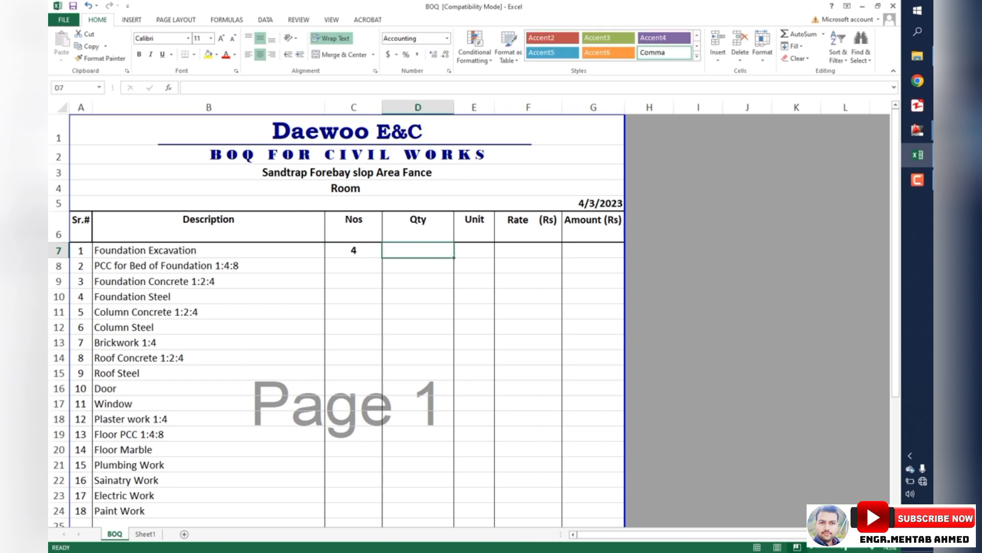
Step: Enter the Foundation Excavation quantity in cell D7 with the formula =C7*1.84
type("1")
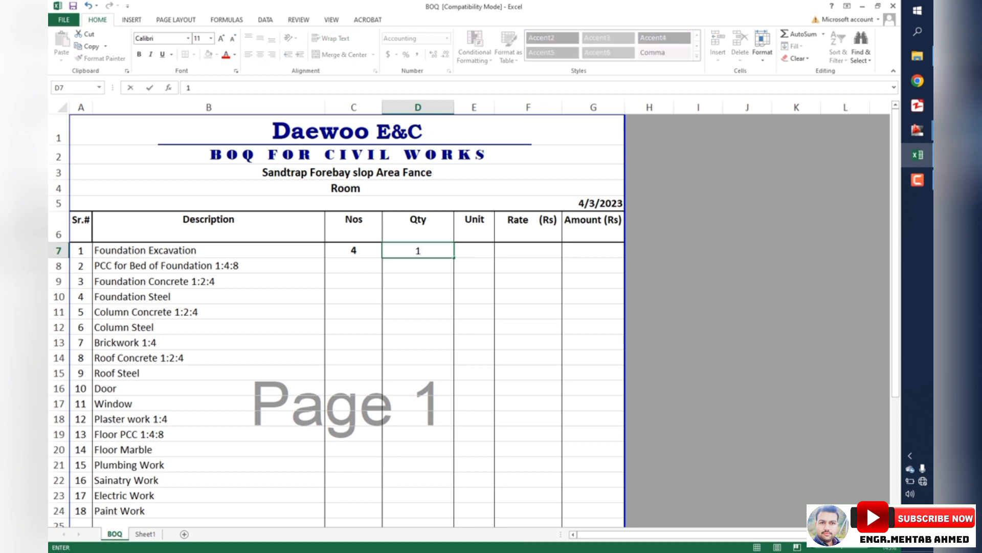
key("Escape")
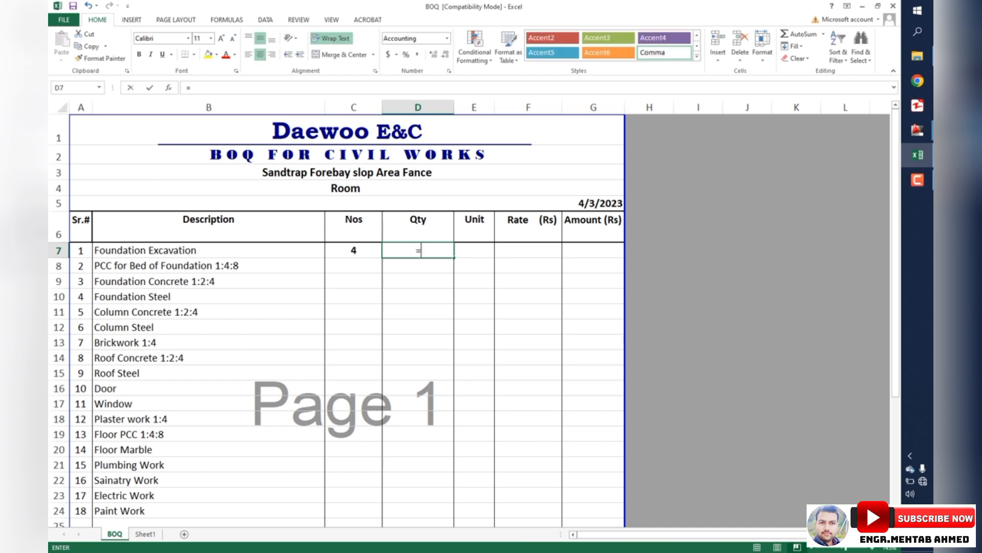
key("Left")
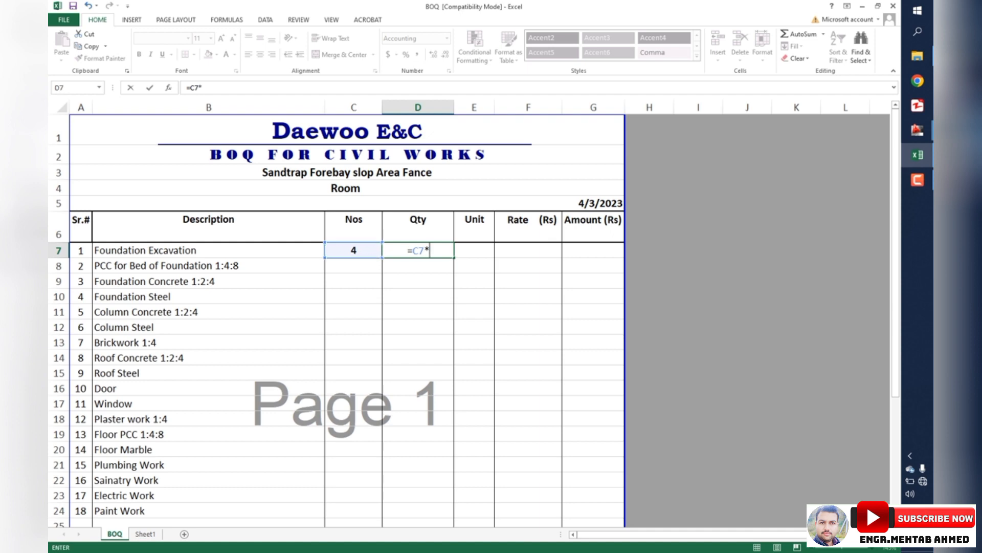
key("Return")
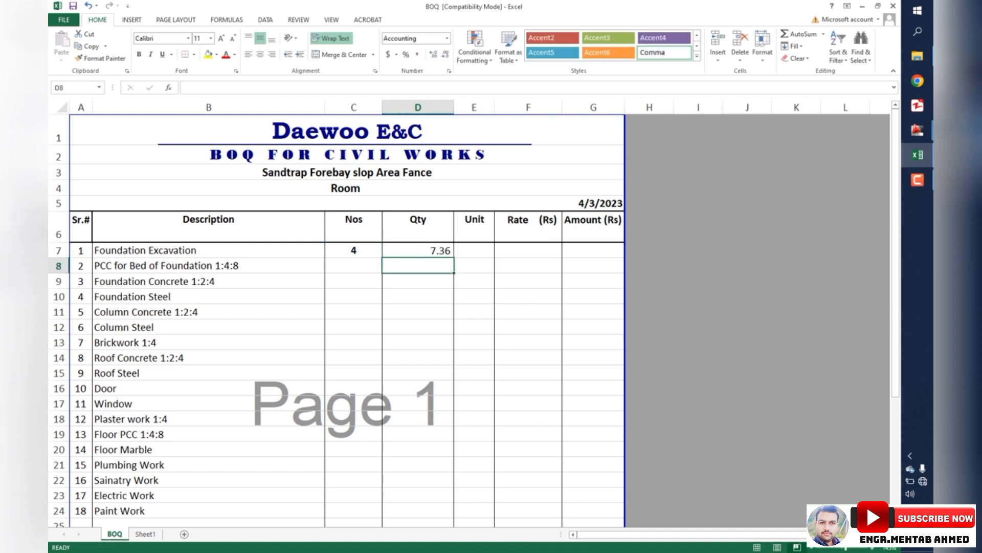
Step: Check the excavation volume on Sheet1 and replace 1.84 in the D7 formula with a reference to Sheet1!C6
left_click(145, 533)
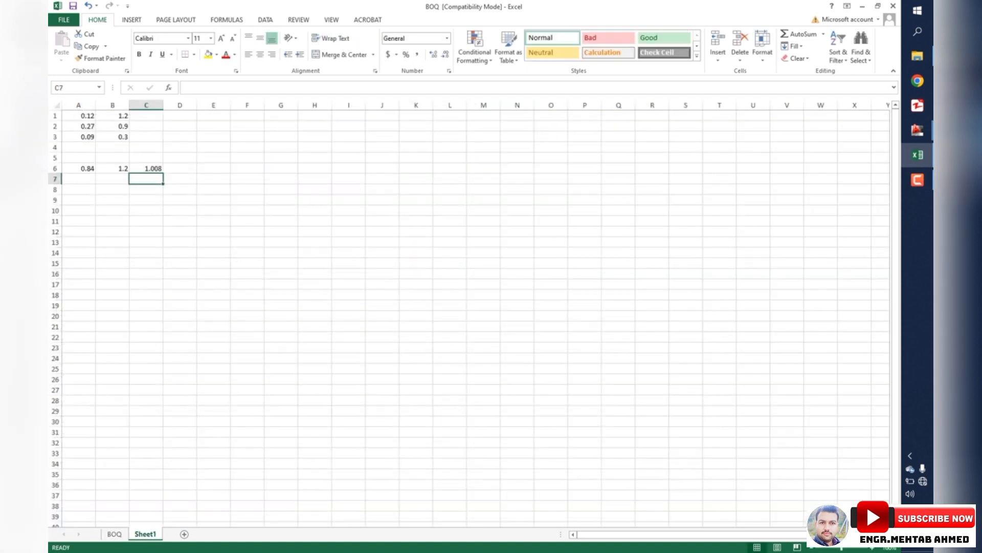
left_click(115, 533)
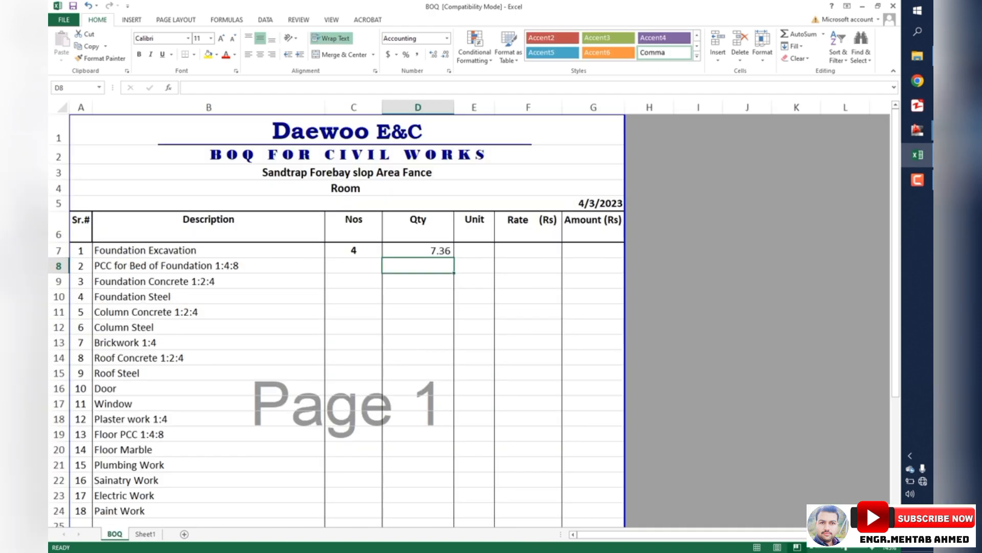
left_click(418, 250)
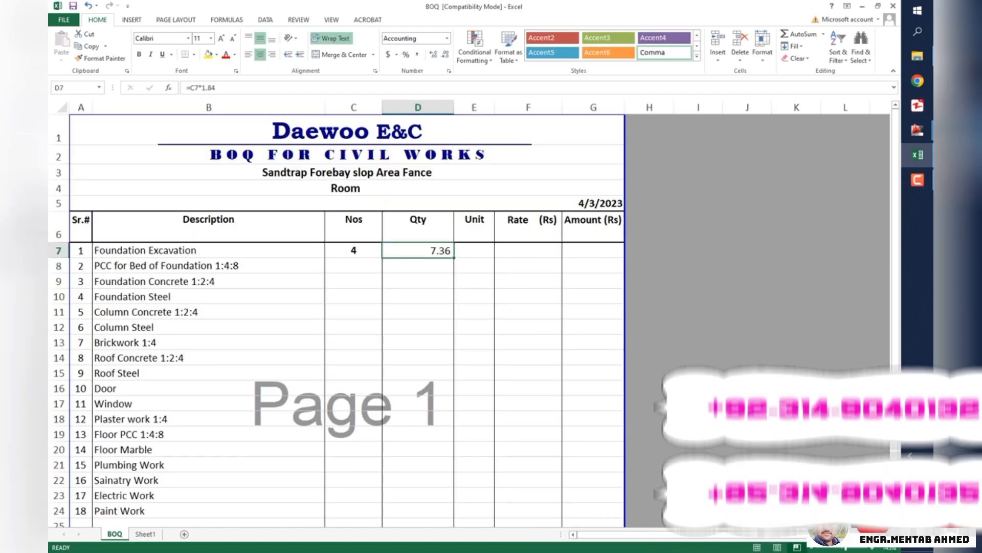
double_click(208, 87)
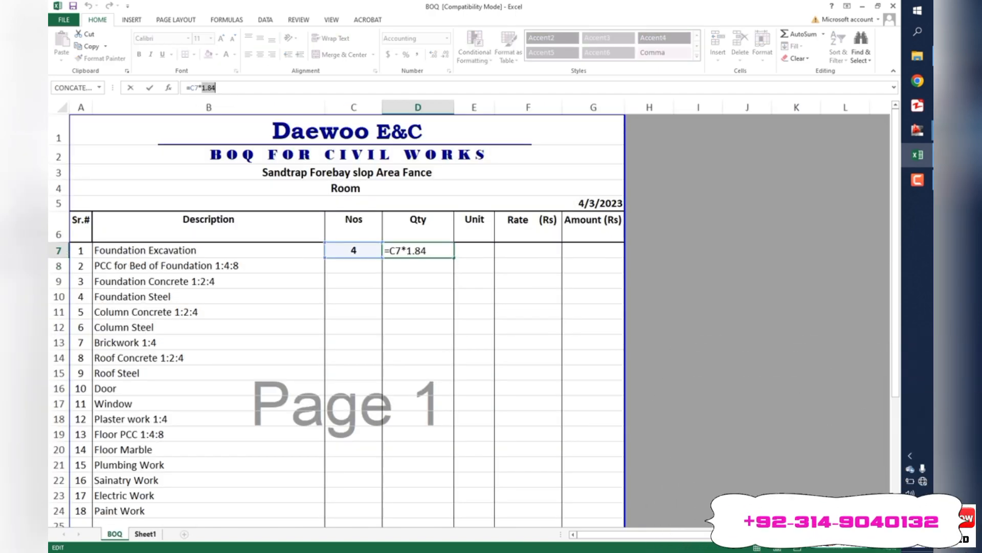
left_click(146, 533)
left_click(147, 169)
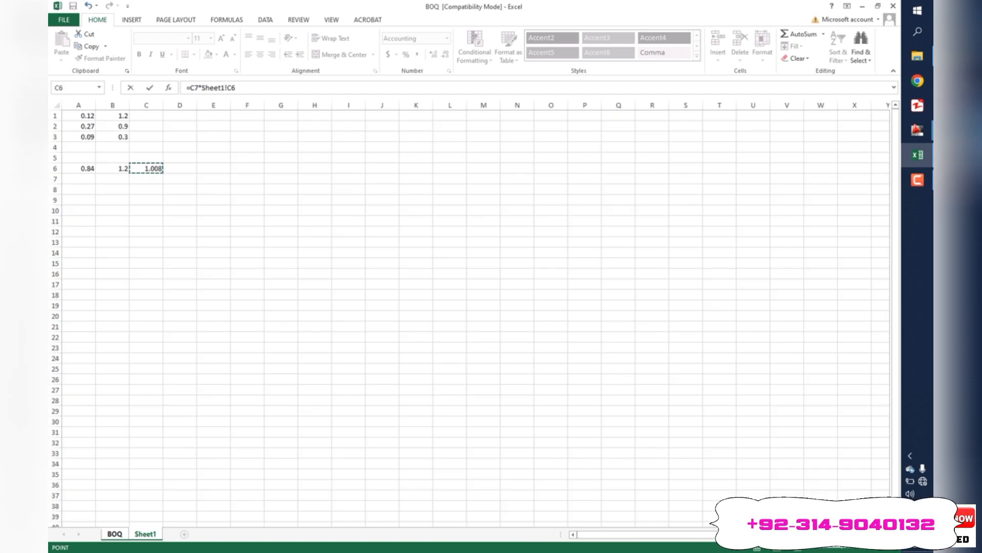
key("Return")
Step: Enter m3 as the unit and 20 as the rate for Foundation Excavation
left_click(418, 250)
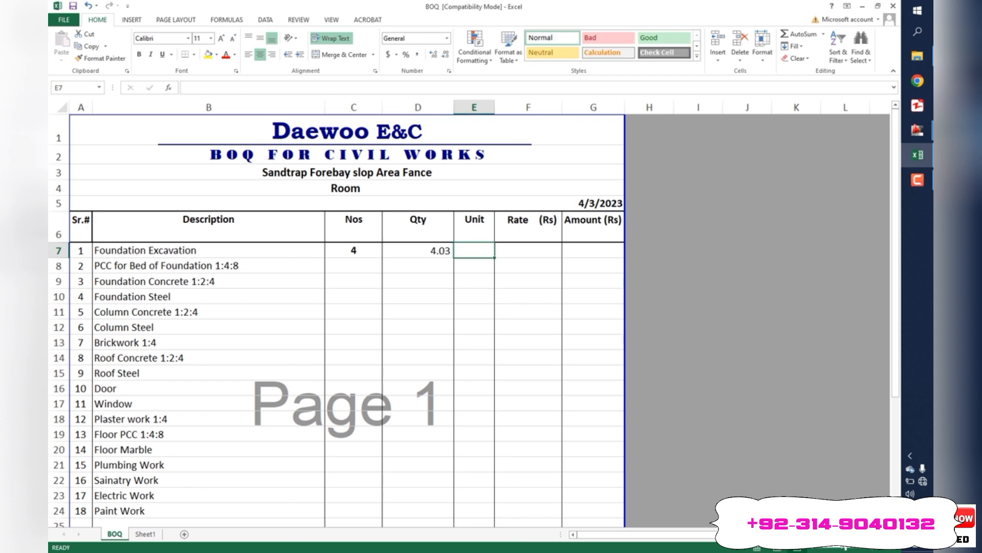
type("m3")
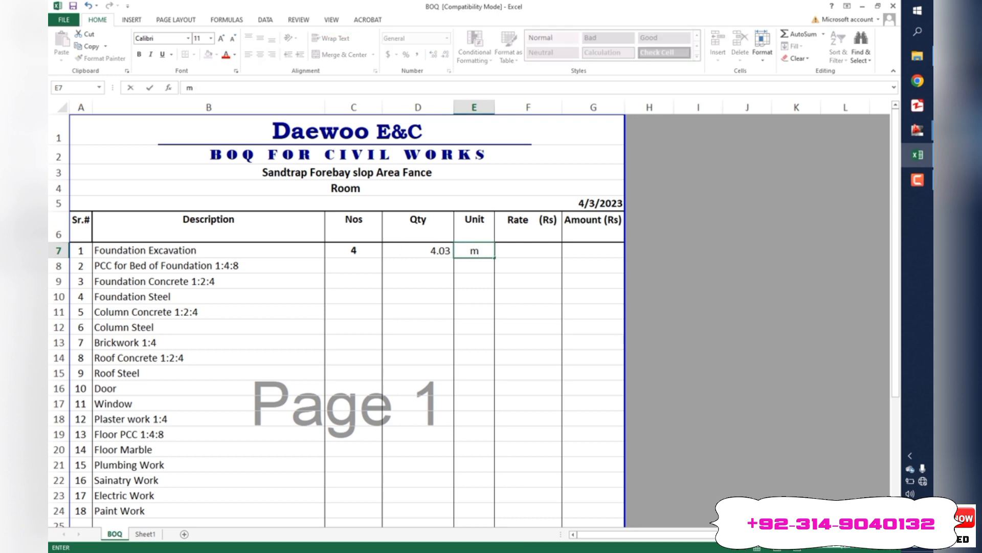
key("Return")
left_click(528, 250)
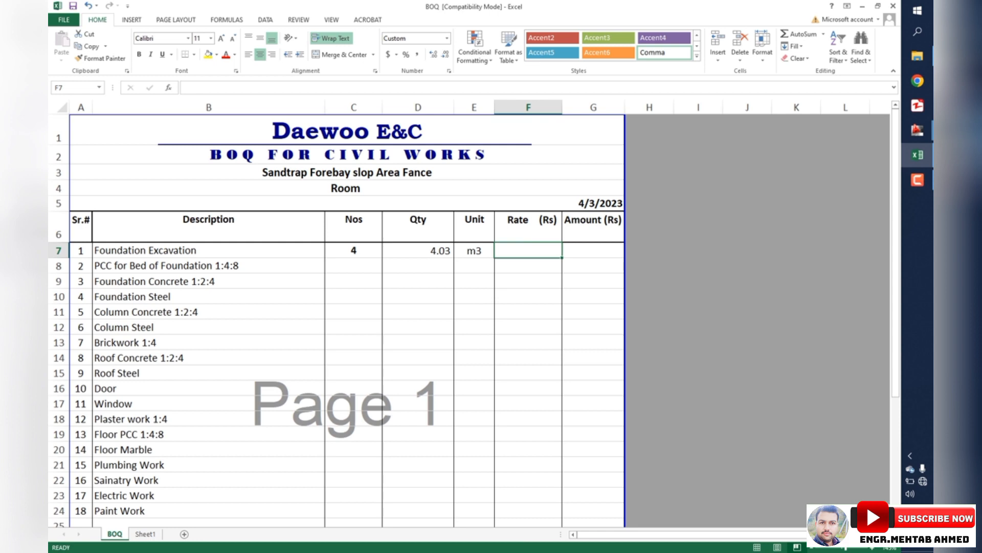
type("20")
key("Return")
Step: Calculate the Foundation Excavation amount in cell G7 with the formula =F7*D7
left_click(594, 250)
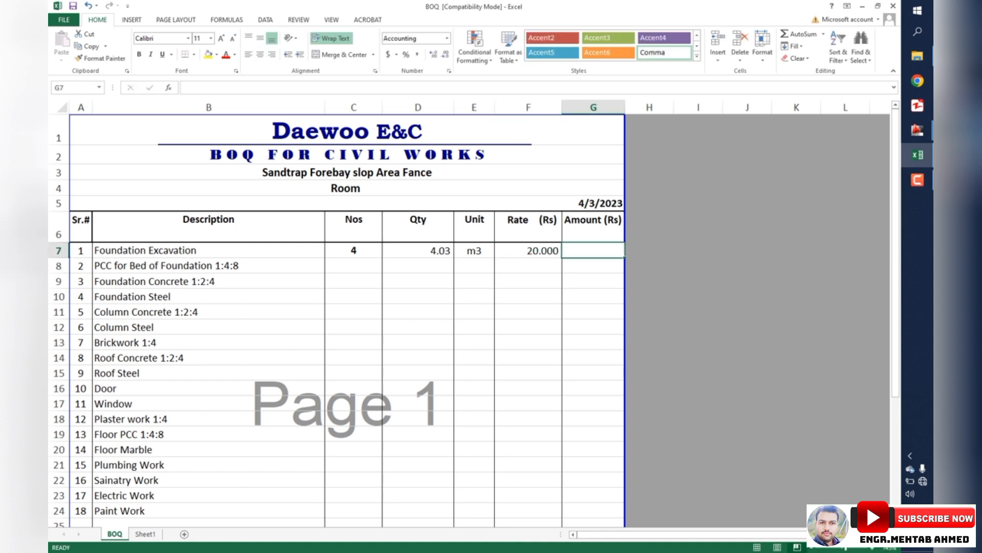
type("=")
key("Left")
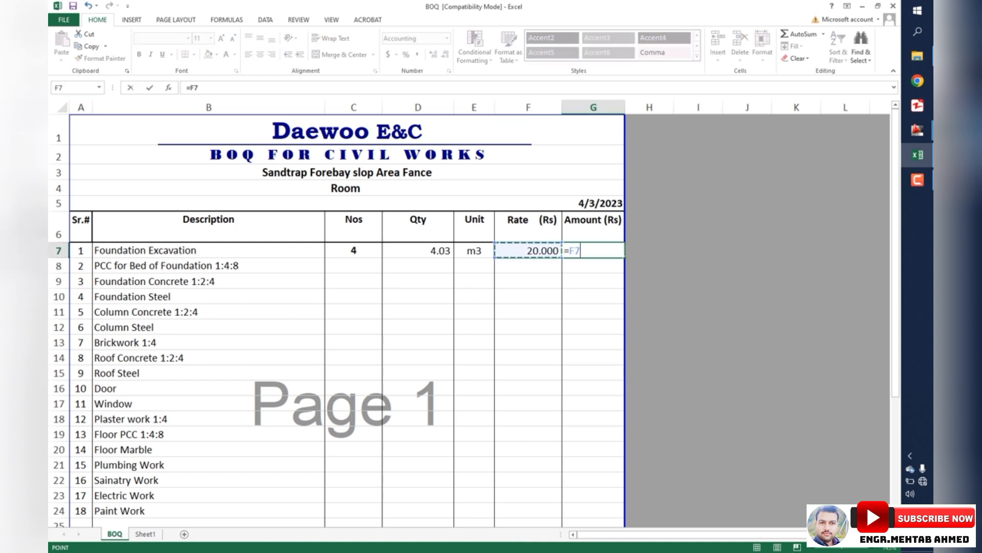
type("*")
left_click(418, 250)
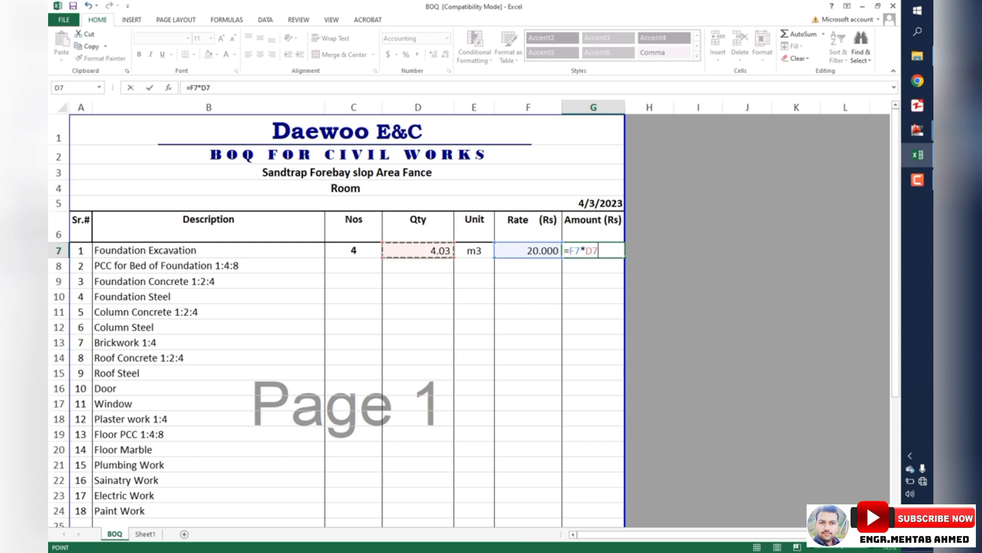
key("Return")
left_click(594, 250)
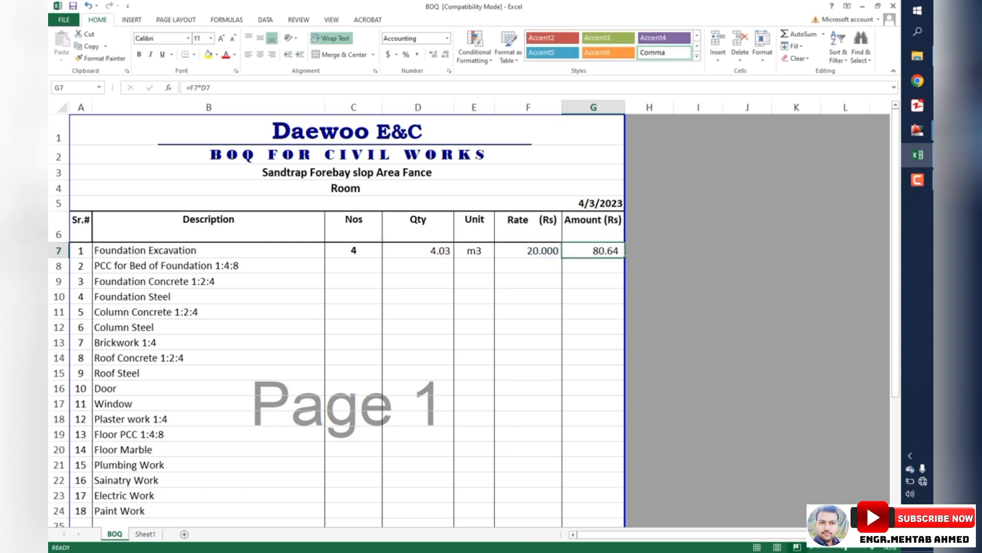
left_click(594, 266)
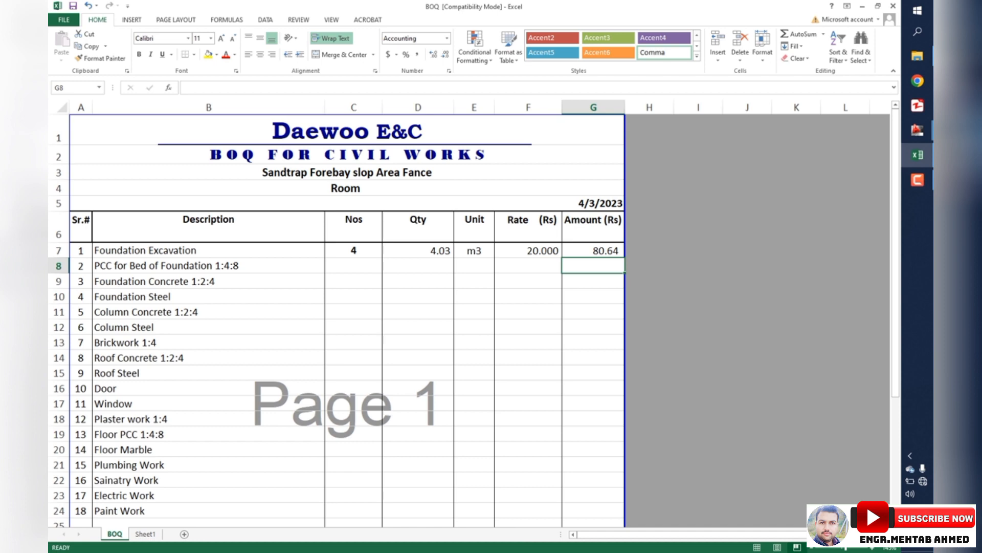
left_click(528, 250)
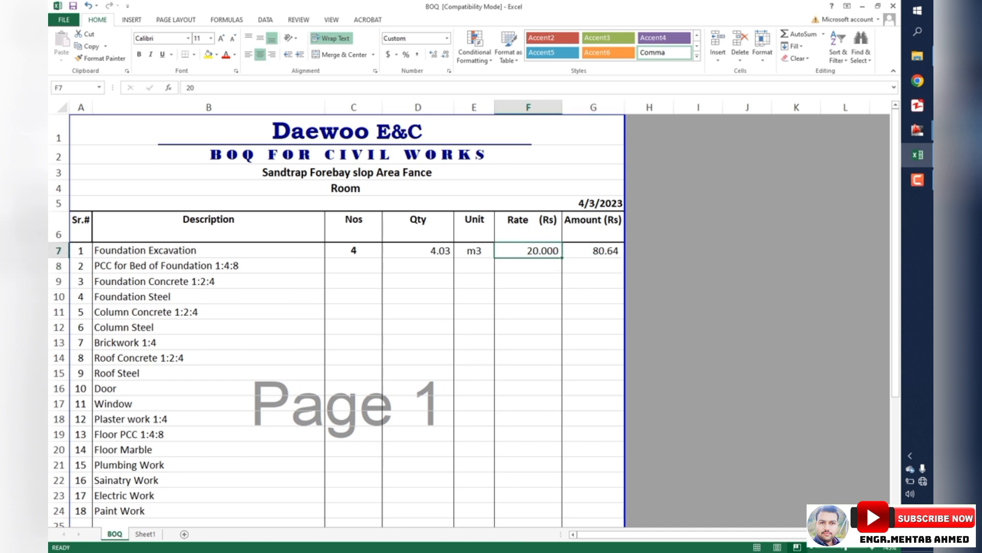
Step: Minimize Excel and AutoCAD and open Local Disk (G:) in File Explorer
left_click(862, 7)
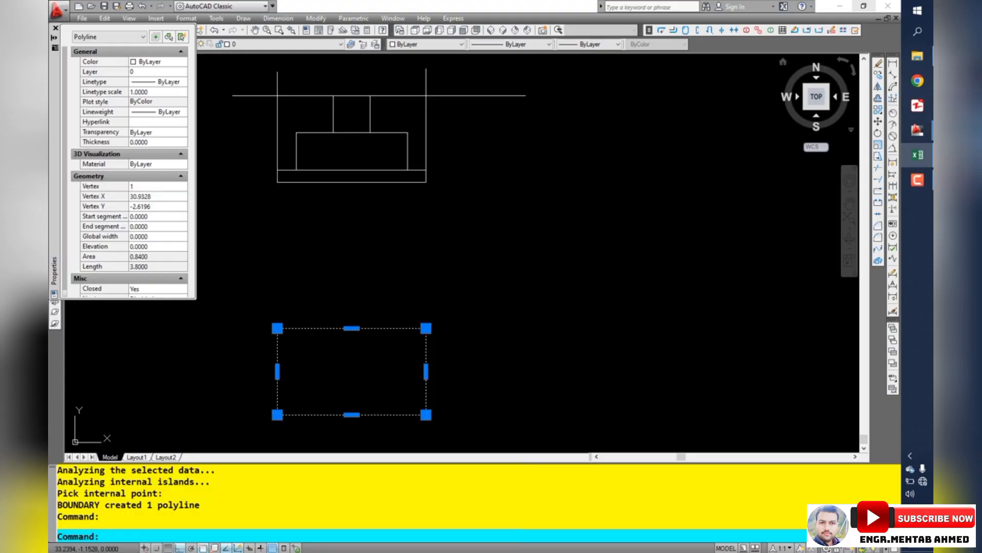
left_click(839, 6)
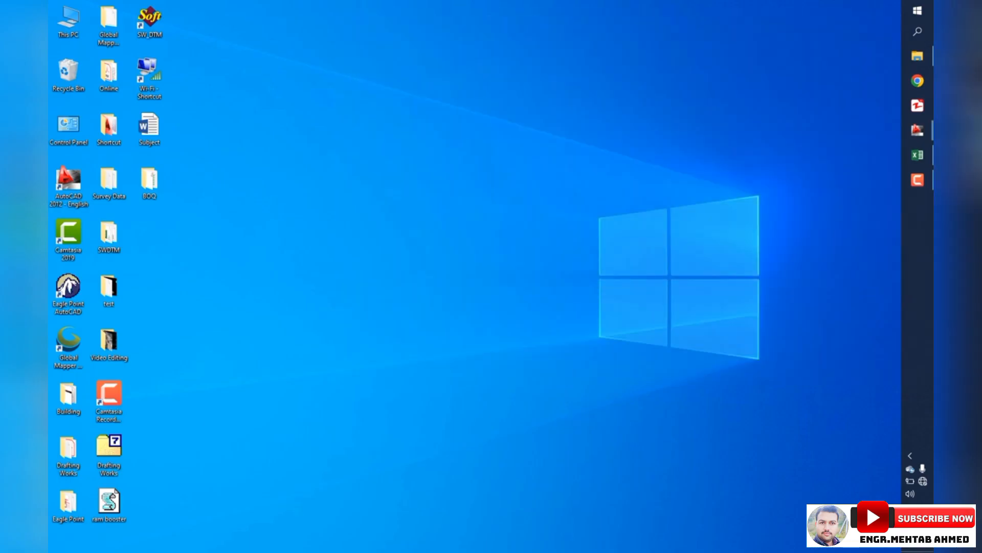
double_click(68, 20)
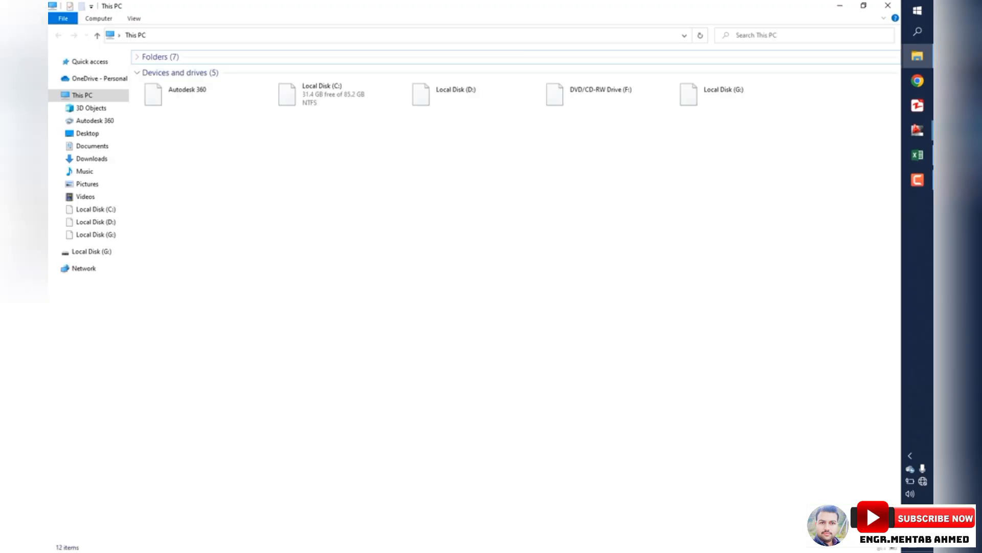
double_click(739, 95)
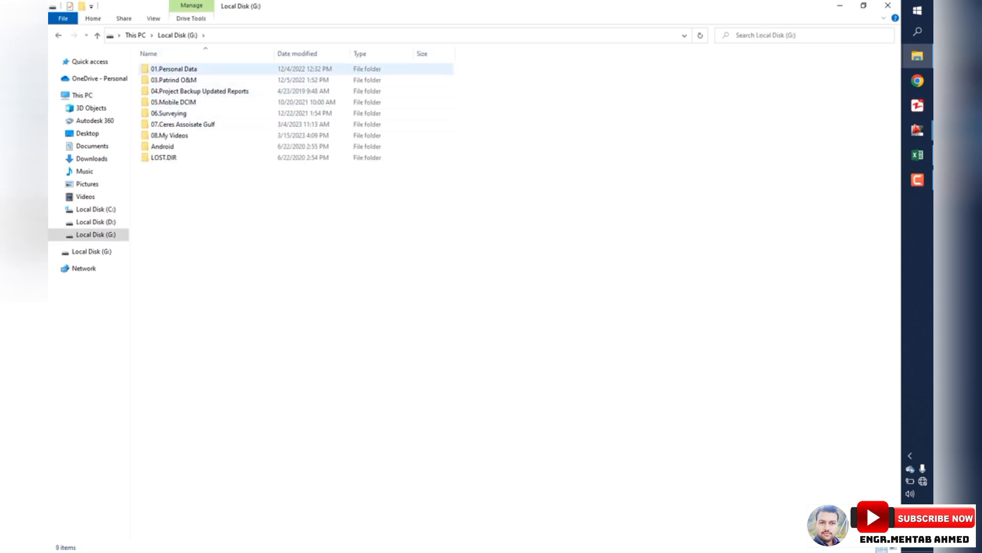
Step: Open the BOQ(Daewoo)_for refrence if needed folder within 07.Ceres Assoisate Gulf, after a look in 01.Personal Data
double_click(174, 69)
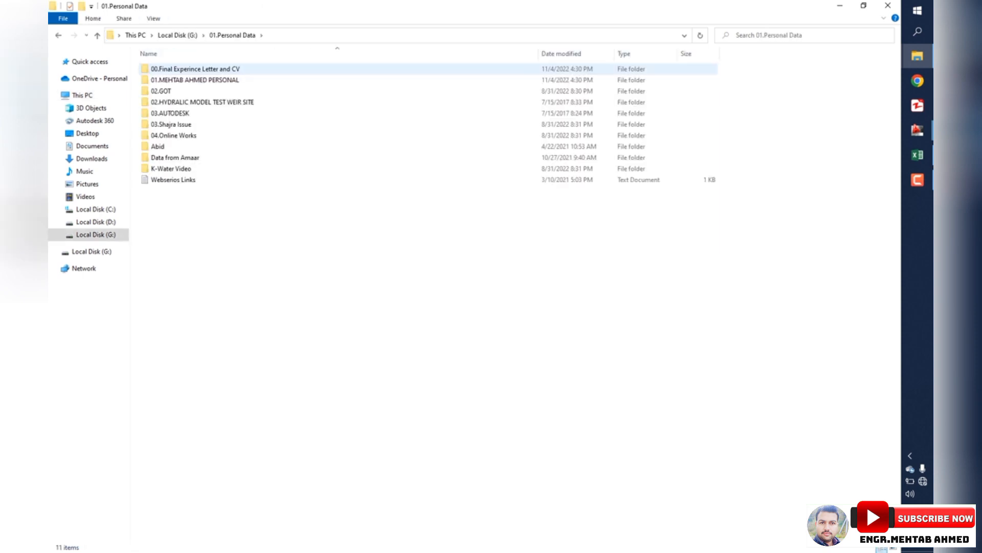
key("BackSpace")
double_click(184, 124)
left_click(175, 70)
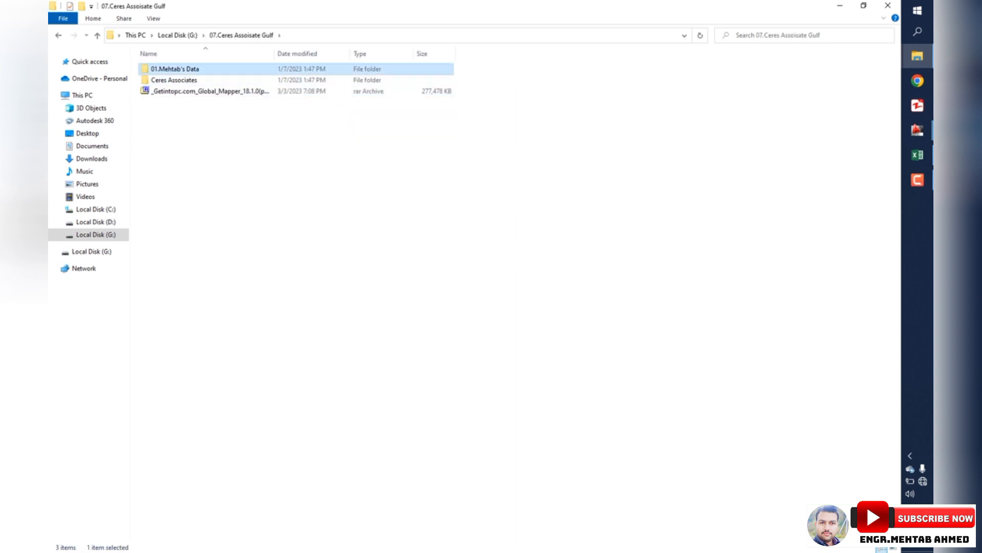
key("Return")
key("Down")
key("Return")
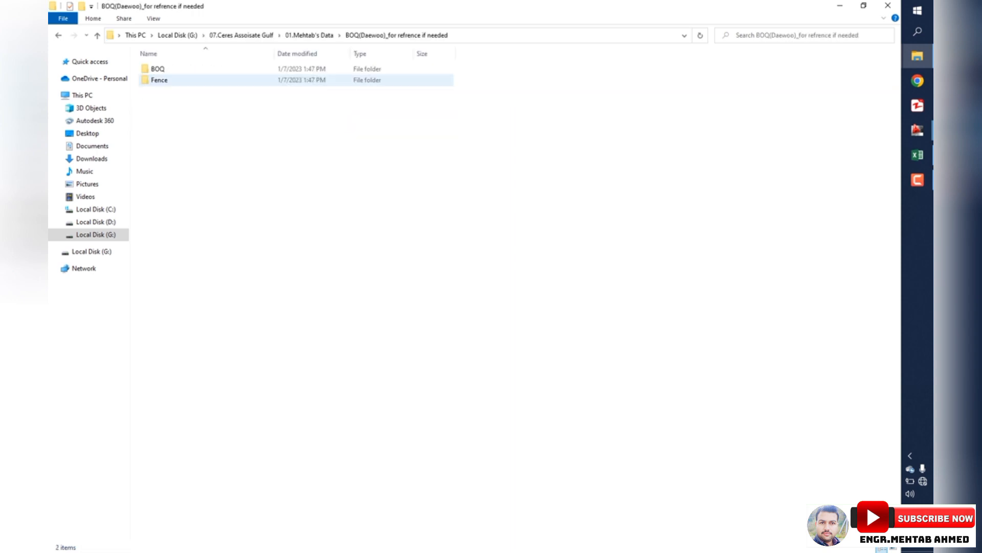
Step: Look through the Fence and BOQ subfolders and return to the parent data folder
key("Return")
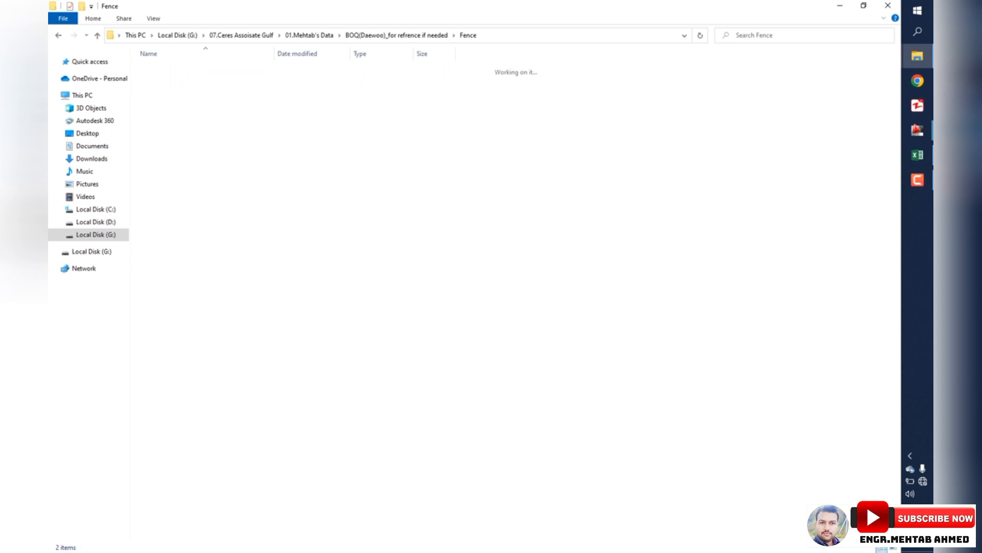
key("BackSpace")
key("Up")
key("Return")
key("BackSpace")
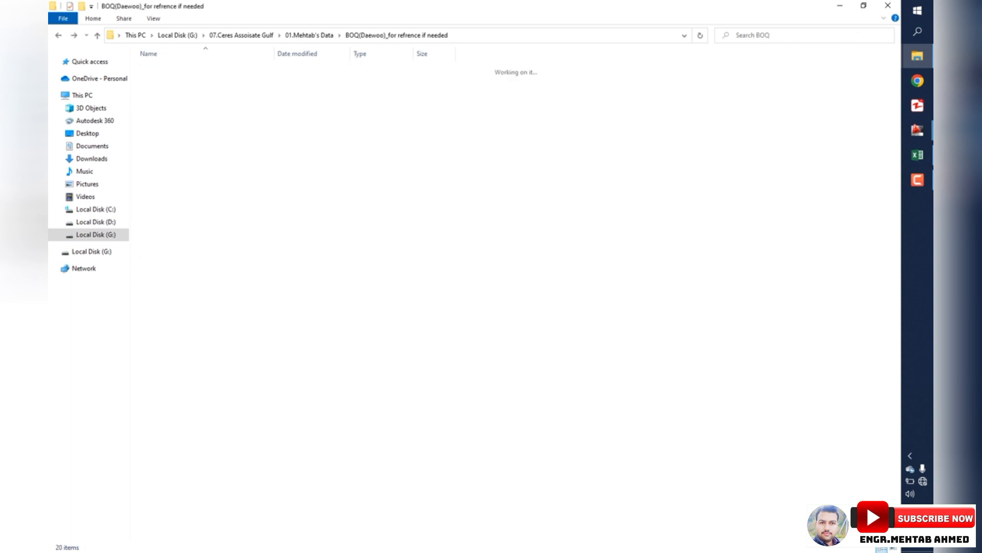
key("BackSpace")
Step: Open the 01.Ceres Works folder and look through its 02.Data subfolder for rate files
key("Return")
key("Return")
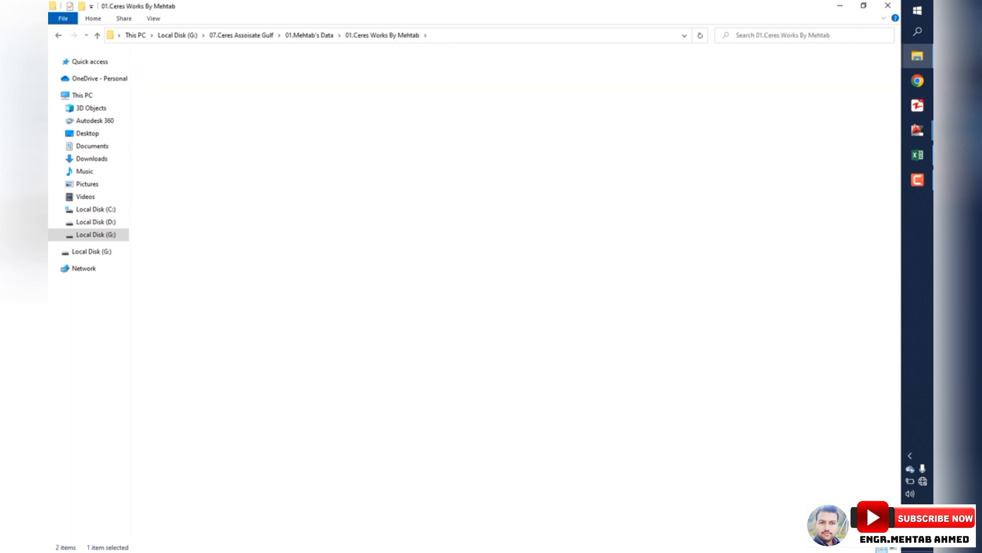
key("BackSpace")
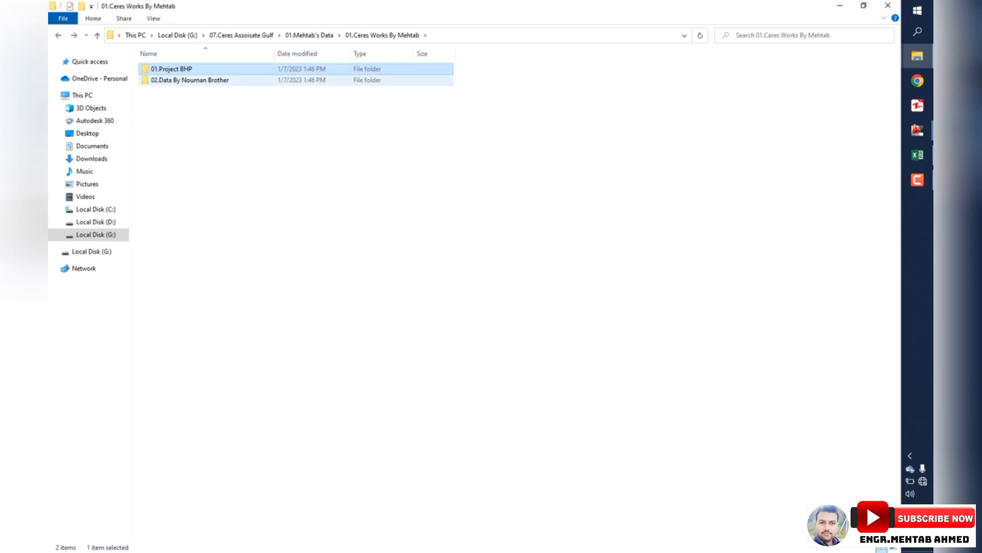
key("Return")
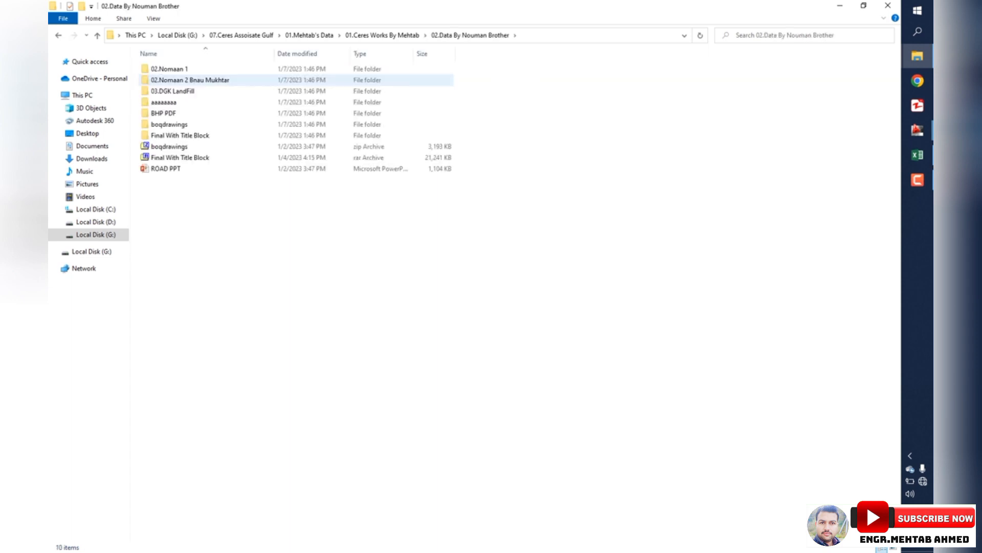
key("Down")
key("Up")
key("BackSpace")
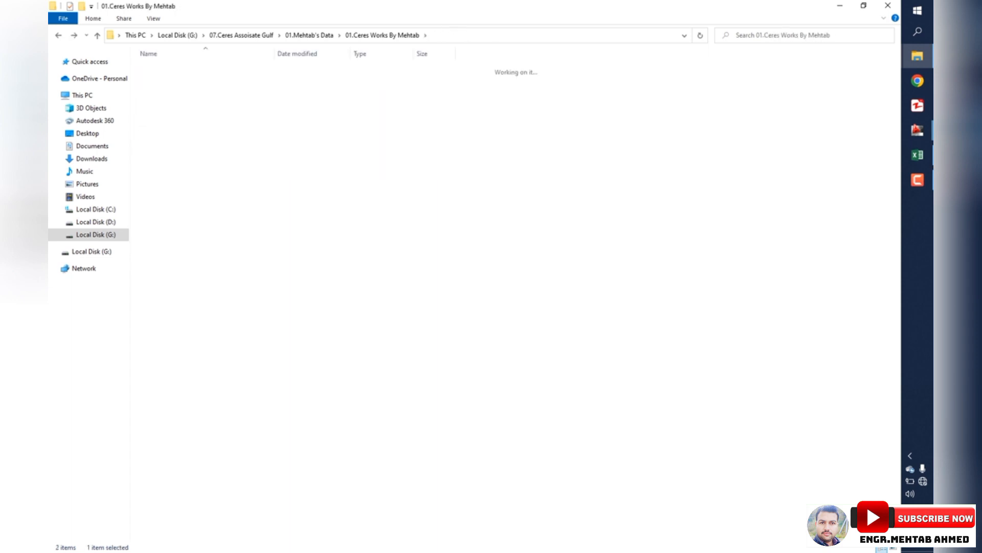
Step: Open 00.Bahawalnagar Rates within 01.Project BHP's 00.Helping Data folder and widen the Name column to fit the full file names
key("Return")
key("Return")
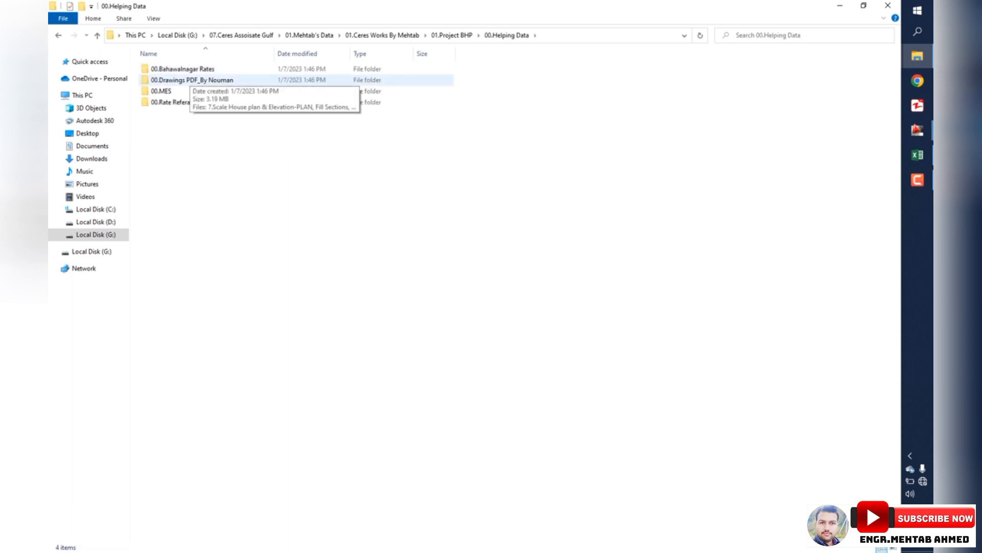
key("Down")
key("Down")
key("Home")
key("Down")
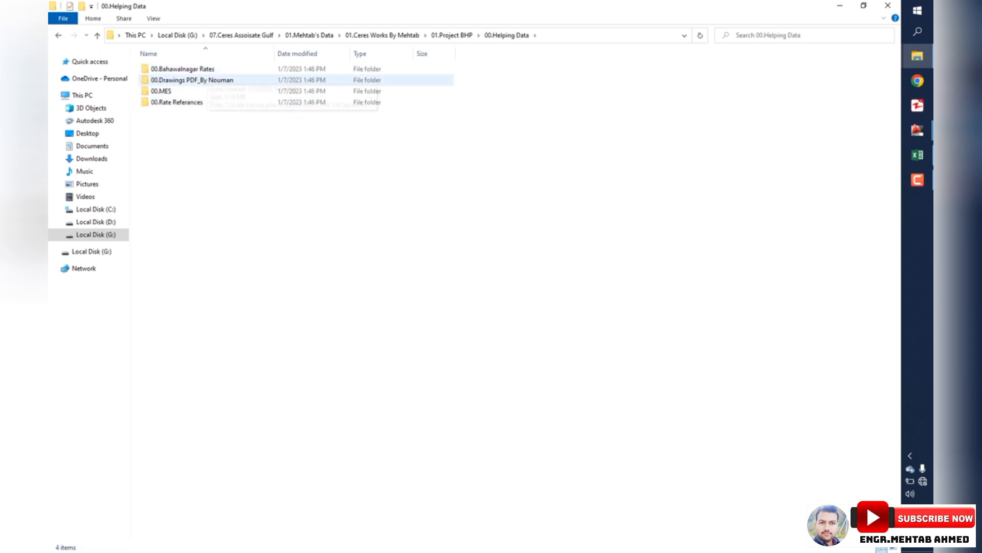
key("Up")
key("Return")
key("Down")
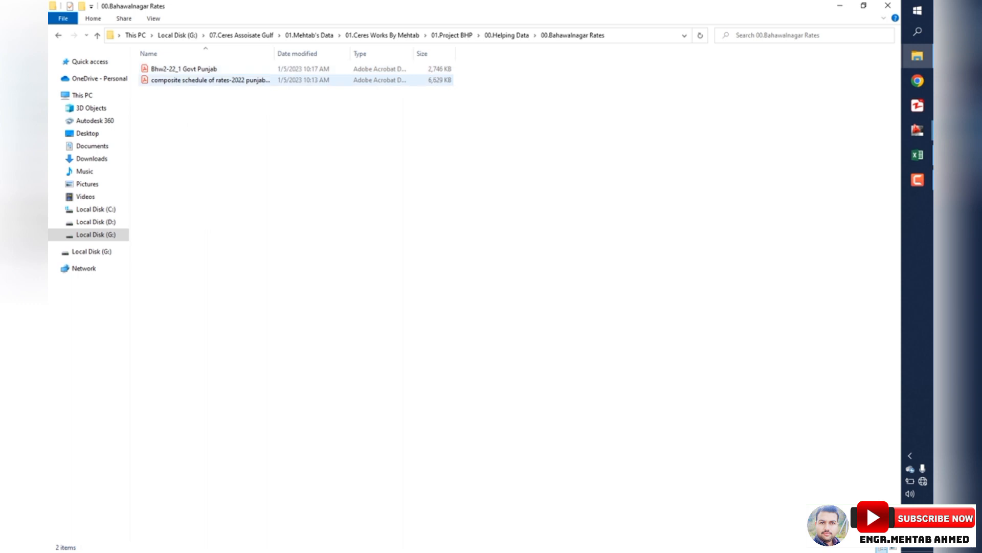
key("ctrl+plus")
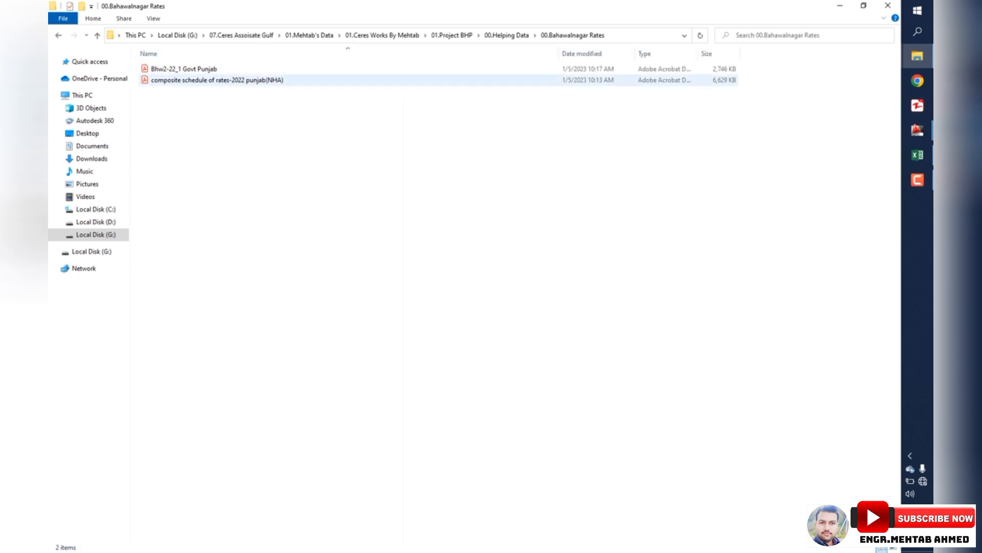
Step: Open the Bhw2-22_1 Govt Punjab PDF and find the Earthwork (Excavation & Embankment) chapter on page 27
left_click(185, 69)
key("Return")
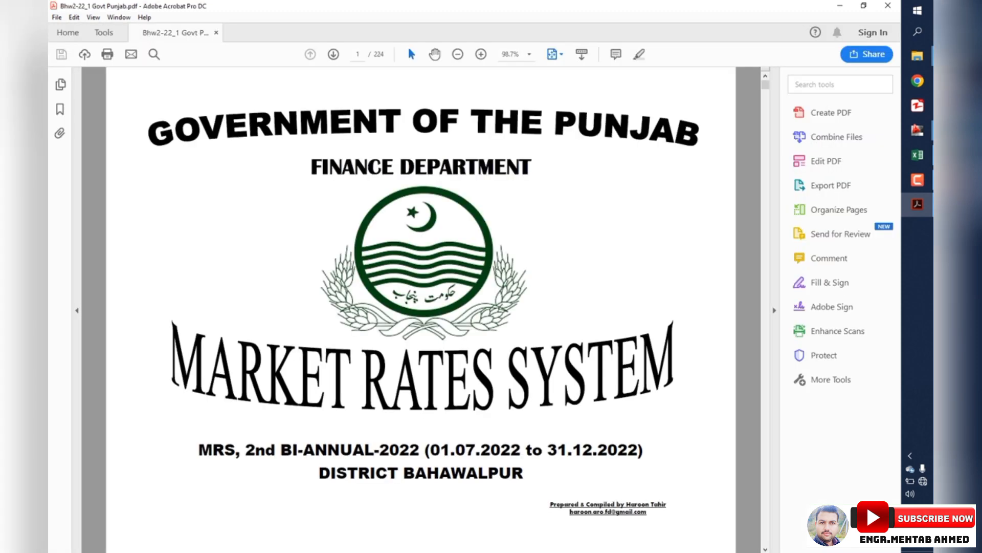
scroll(421, 309, "down", 1)
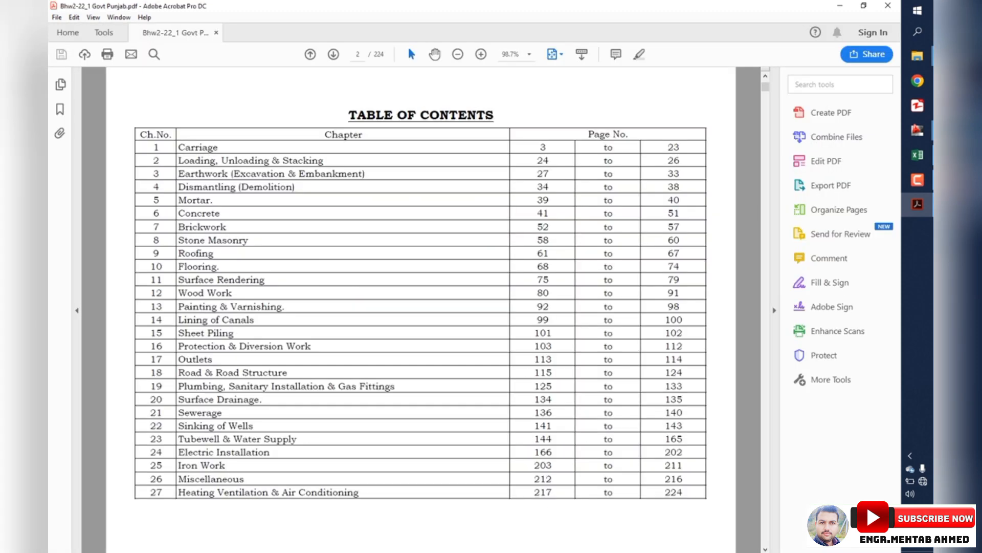
scroll(421, 310, "down", 5)
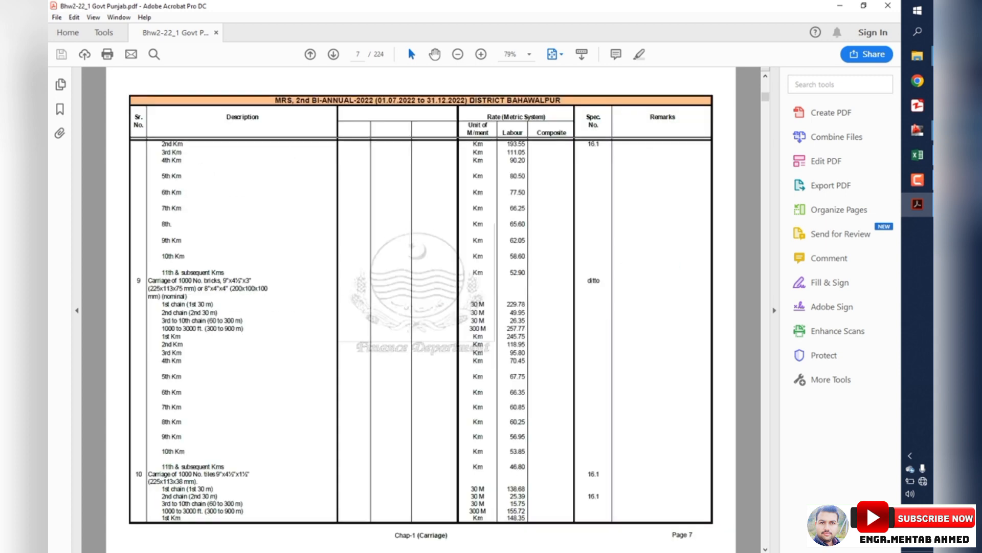
scroll(421, 309, "down", 3)
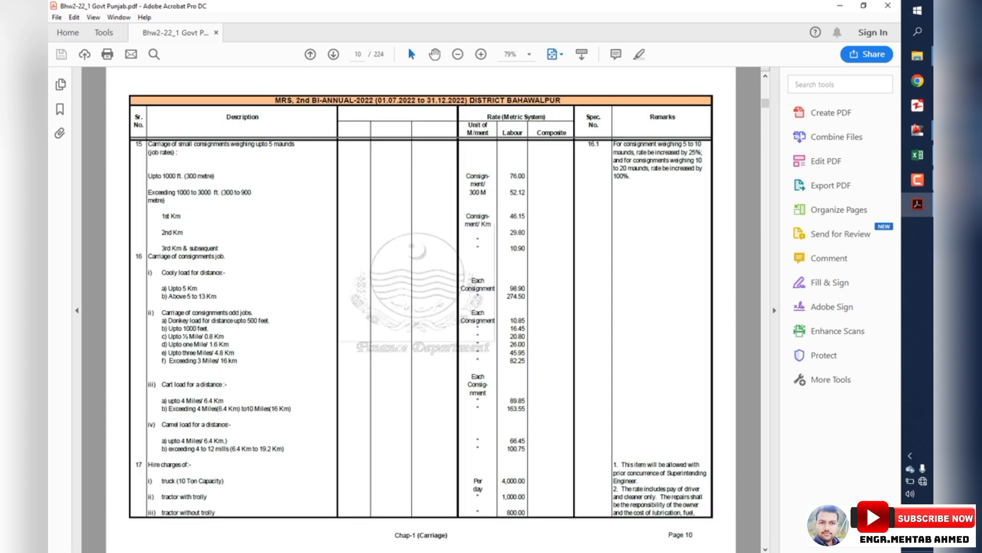
scroll(421, 310, "down", 1)
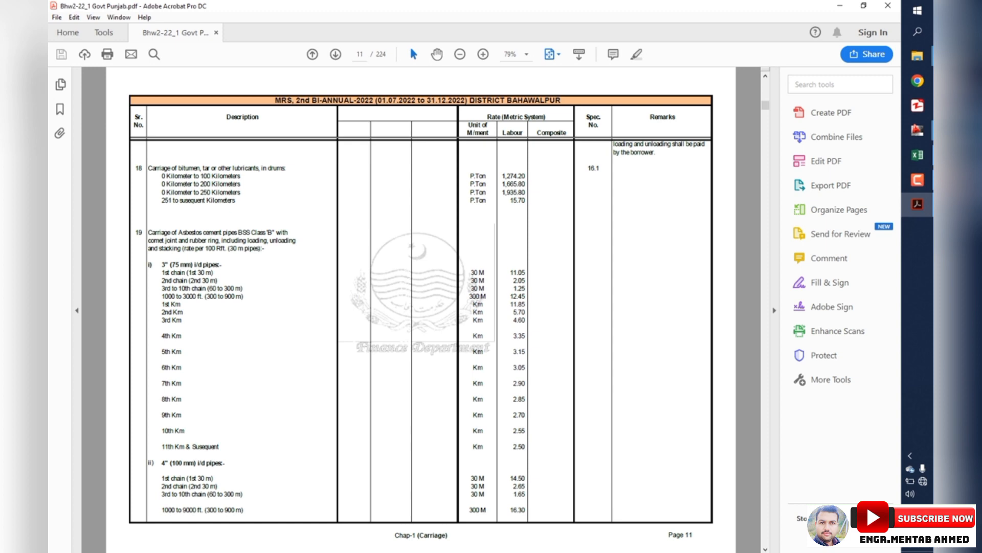
scroll(421, 309, "down", 1)
scroll(421, 310, "down", 5)
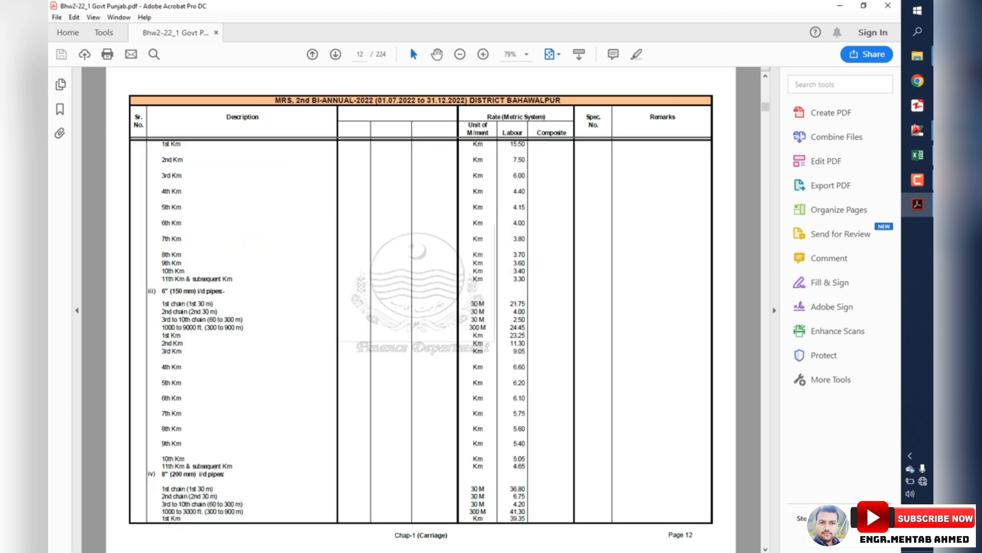
scroll(421, 309, "down", 5)
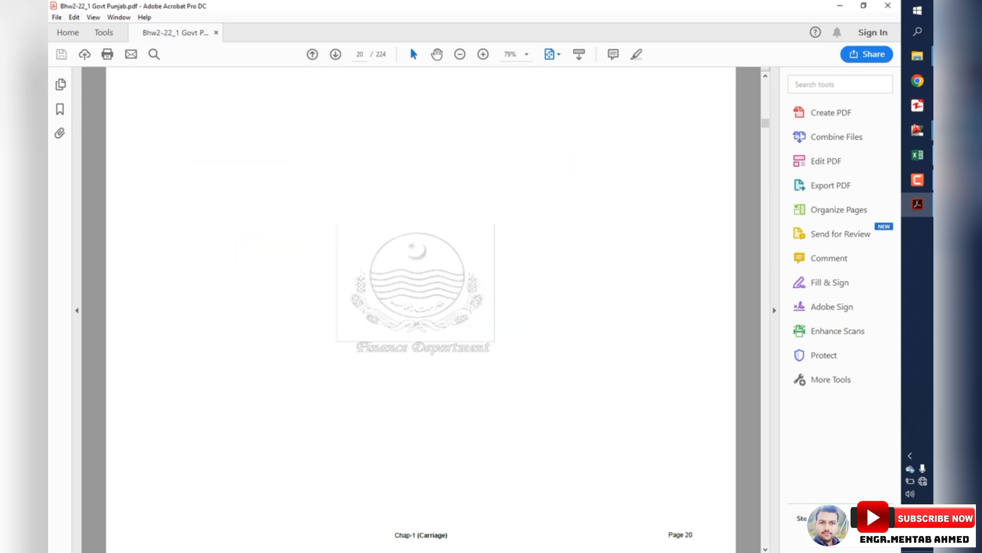
scroll(421, 310, "down", 3)
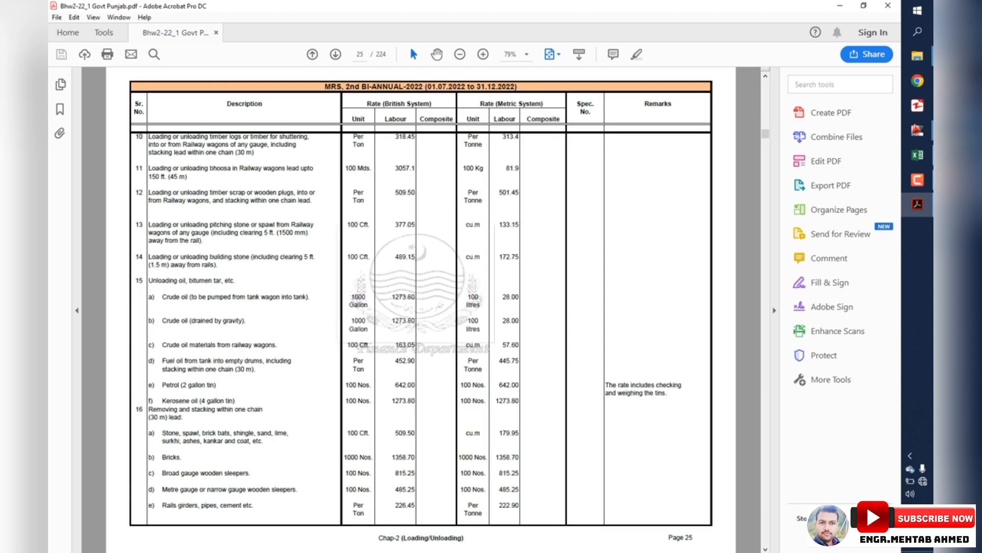
scroll(421, 310, "down", 2)
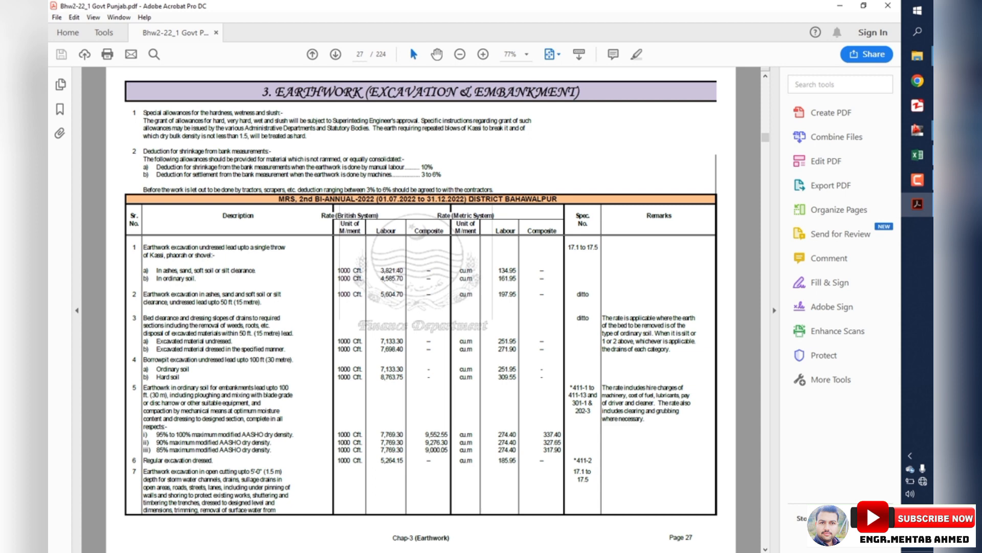
Step: Look up the metric labour rates for earthwork excavation, then set the Foundation Excavation rate to 160 in the Excel BOQ
mouse_move(498, 270)
left_mouse_down()
mouse_move(513, 278)
mouse_move(516, 270)
left_mouse_up()
left_click_drag(499, 278, 516, 278)
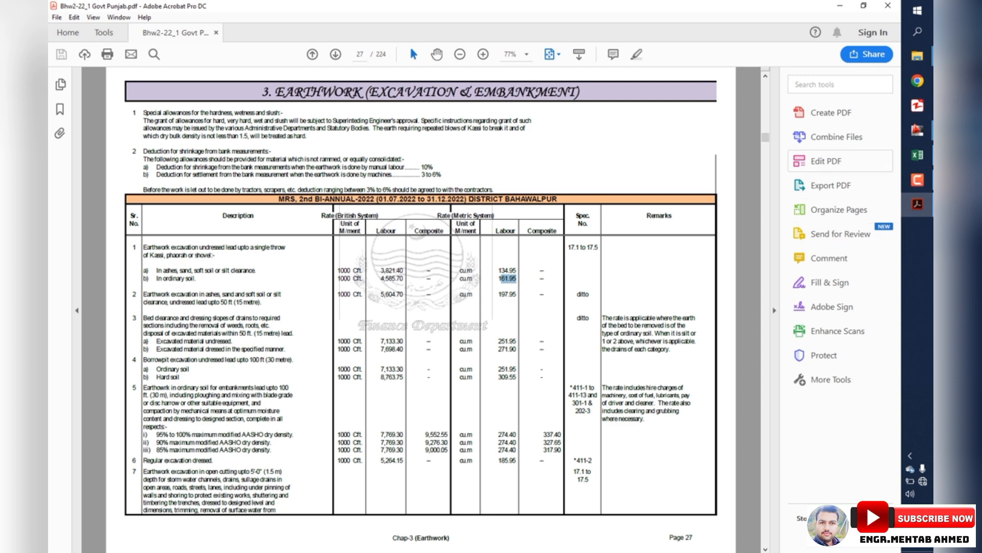
left_click(917, 155)
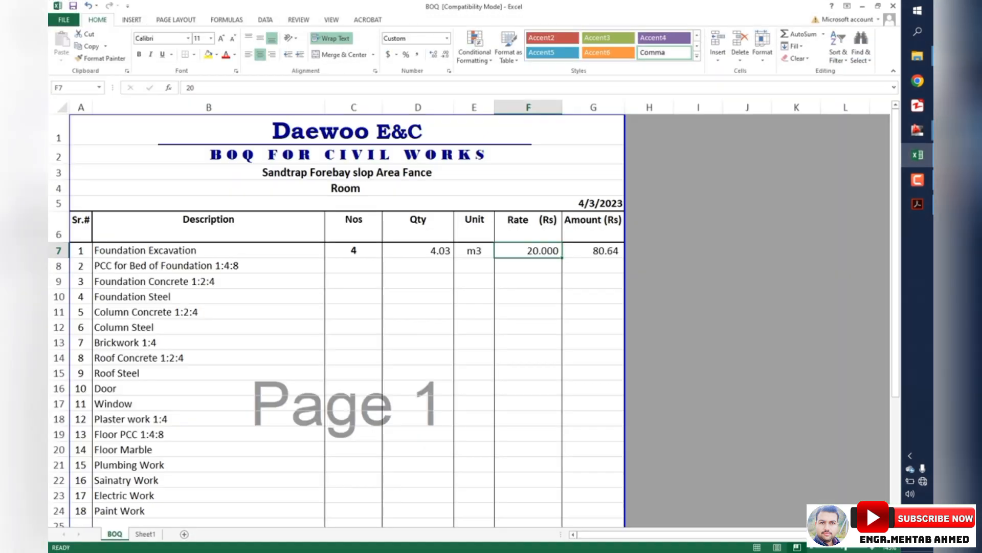
key("F2")
key("BackSpace")
key("BackSpace")
type("160")
key("Return")
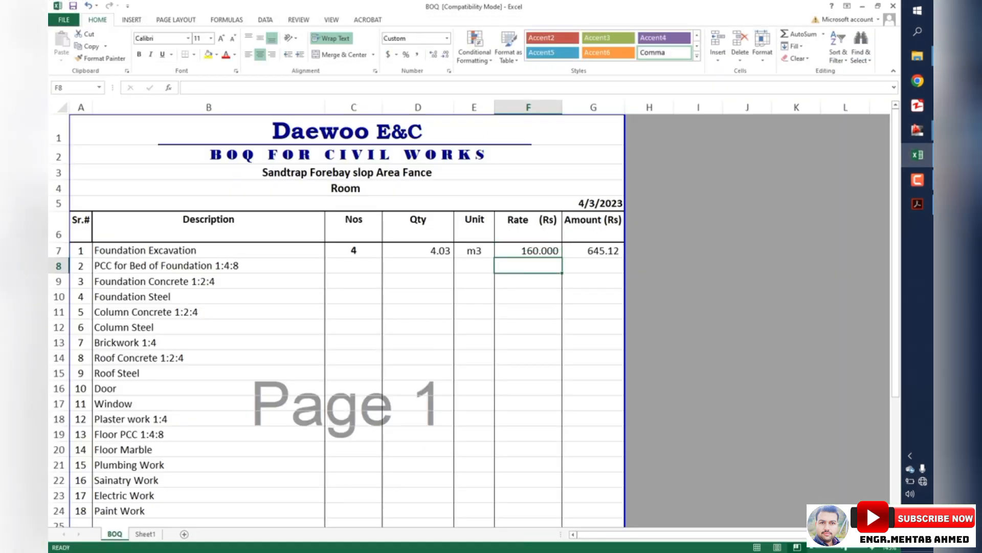
Step: Check the Foundation Excavation amount formula and Nos entry, rechecking the excavation rates in the PDF and returning to the Excel BOQ
left_click(593, 251)
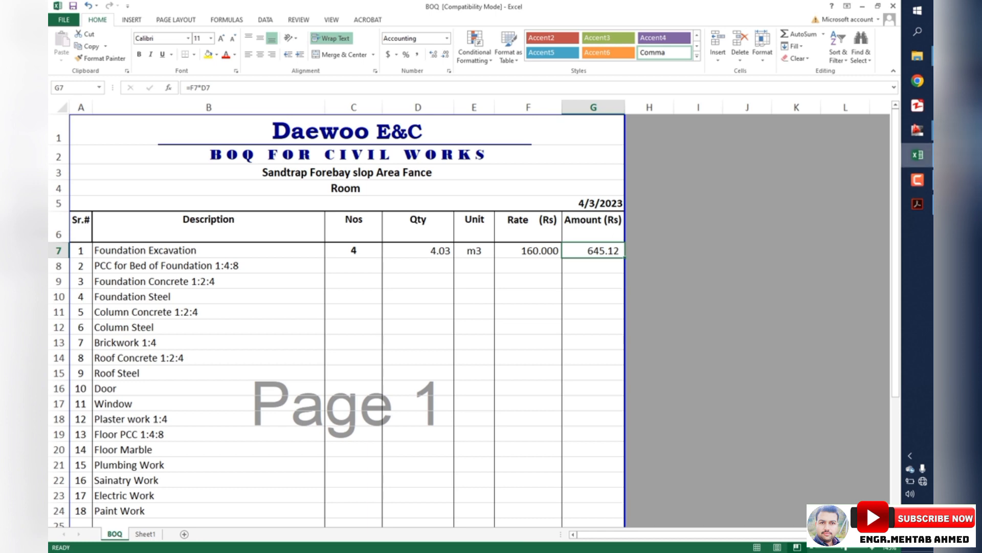
left_click(917, 204)
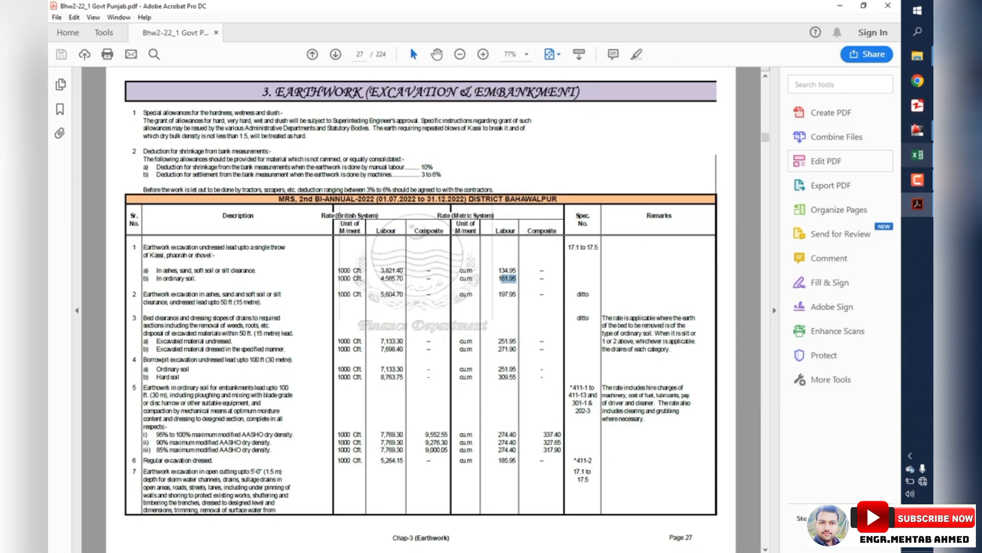
left_click(917, 155)
left_click(353, 251)
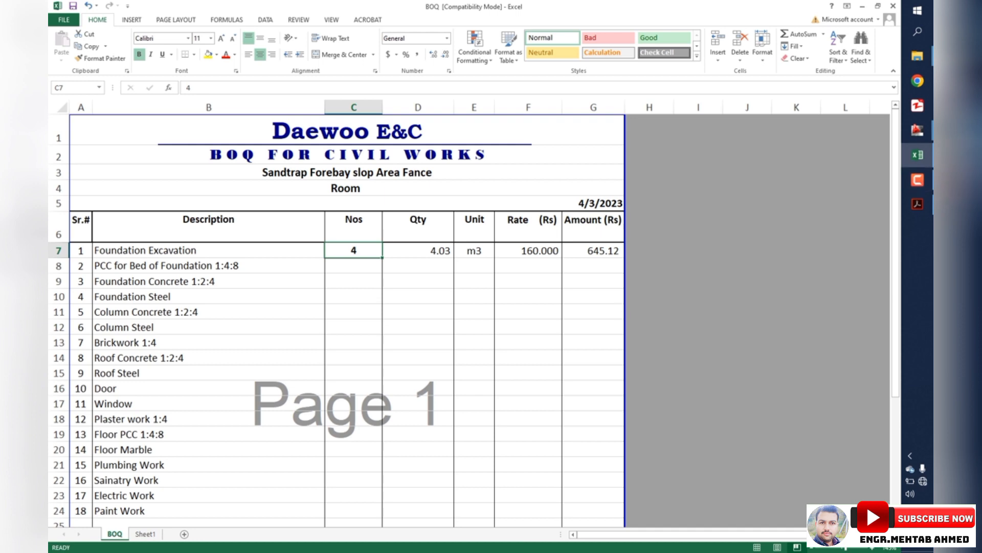
left_click(918, 130)
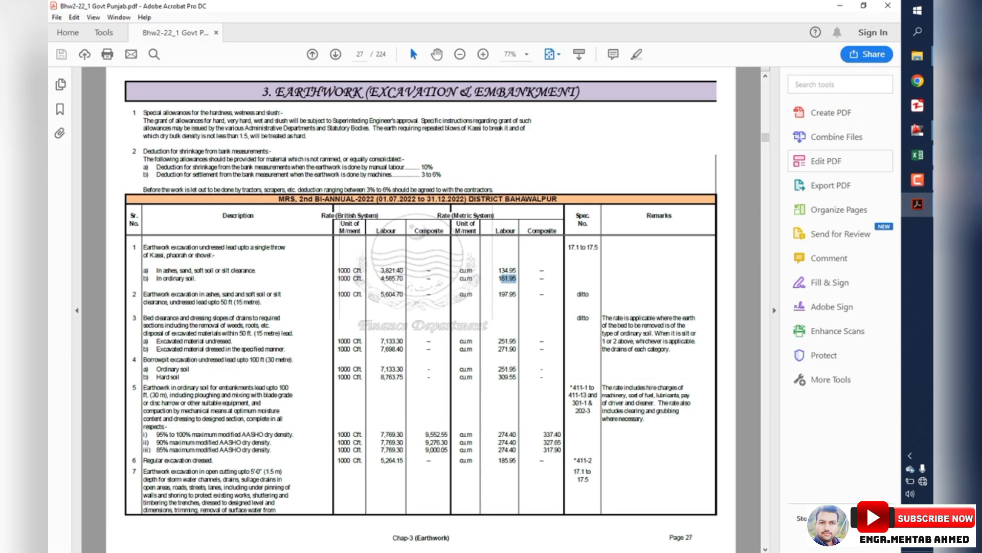
left_click(917, 154)
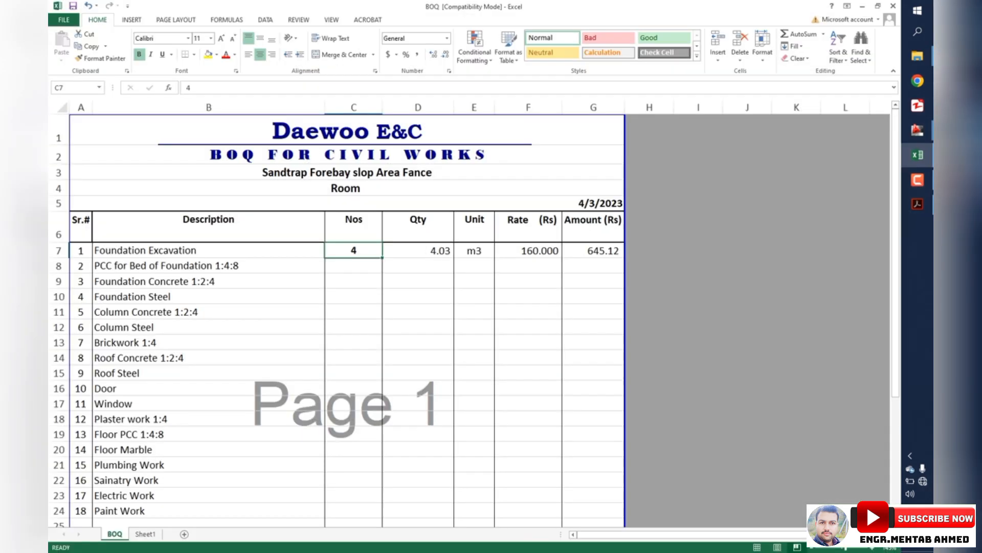
Step: In Sheet1, calculate =A1*B1 in C1 and fill the formula down to C3
left_click(146, 534)
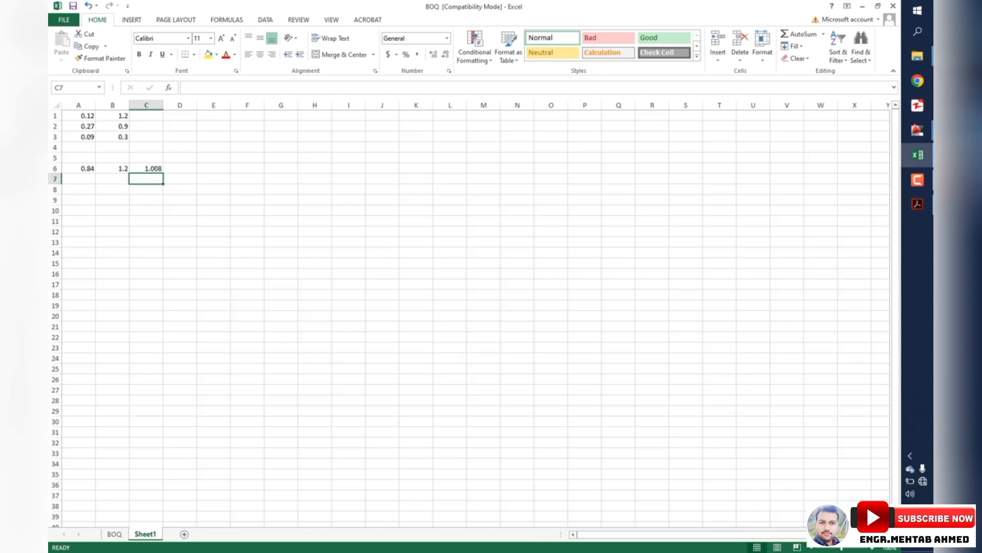
left_click_drag(78, 116, 146, 116)
left_click(146, 116)
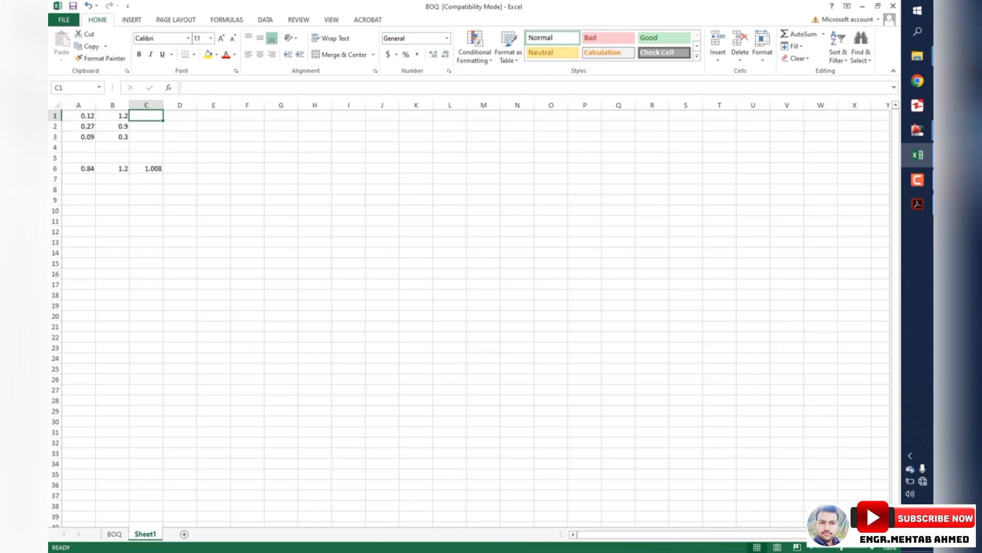
type("=A1*")
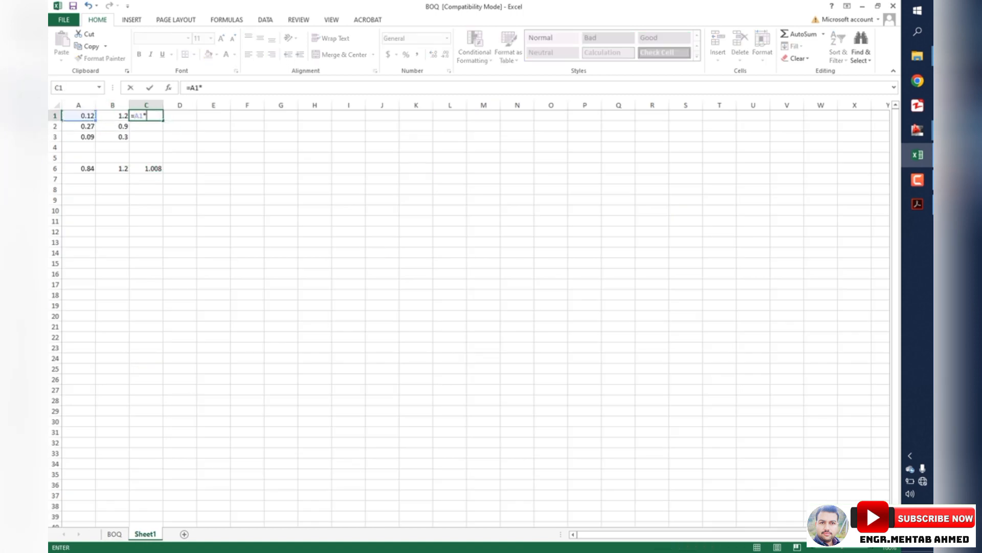
type("B1")
key("Return")
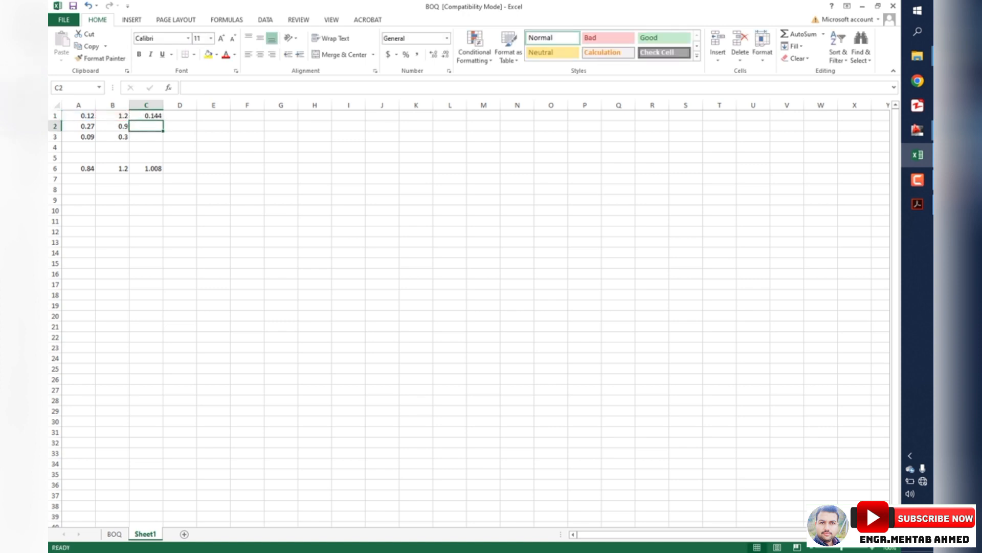
left_click(147, 116)
left_click_drag(162, 120, 162, 138)
left_click(146, 116)
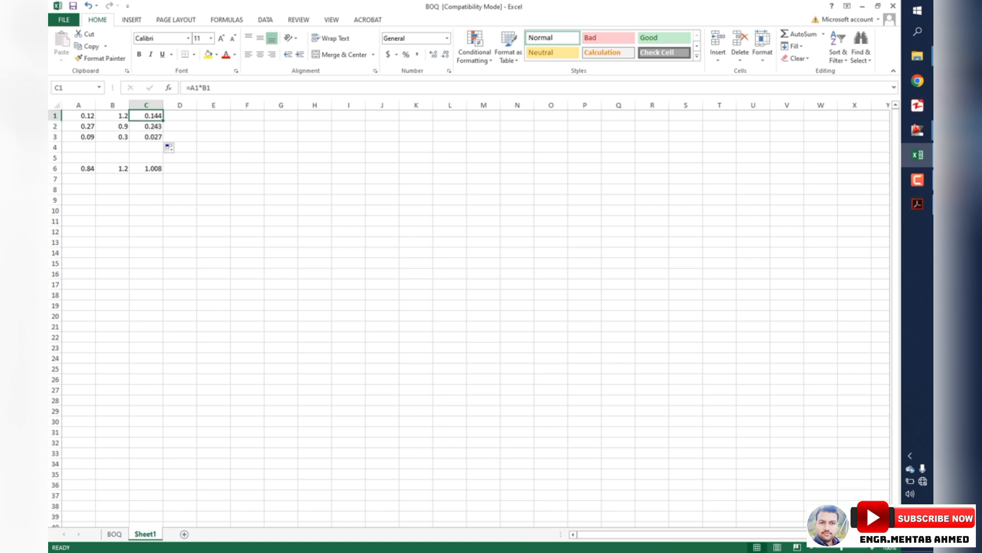
Step: In the BOQ sheet, copy the Foundation Excavation Nos value of 4 down to the PCC for Bed of Foundation row
left_click(115, 534)
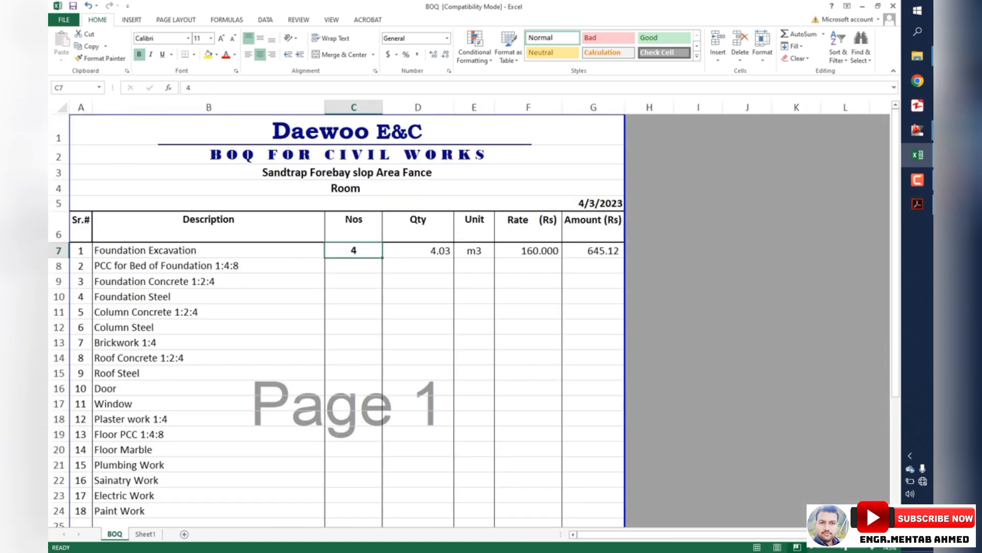
left_click(354, 265)
left_click(354, 251)
left_click_drag(383, 257, 382, 268)
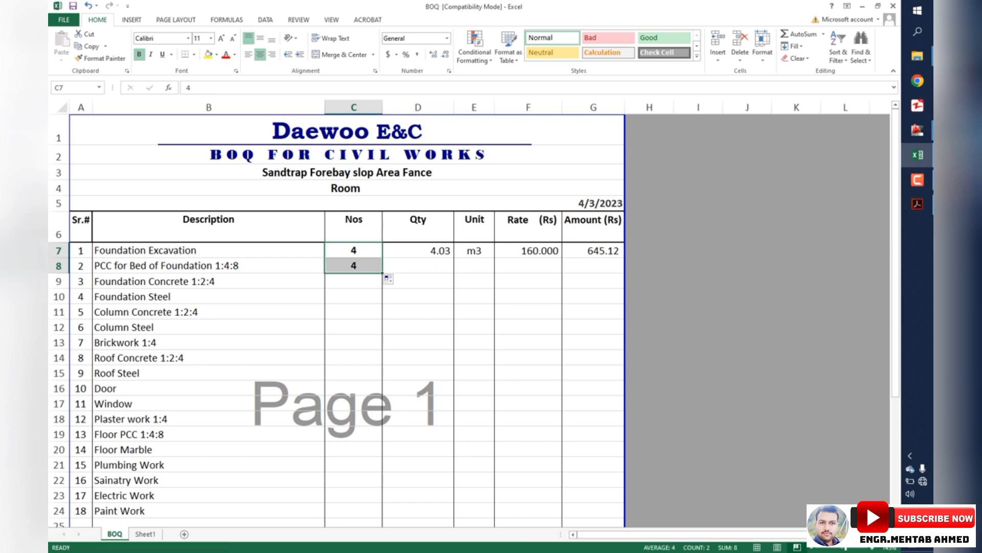
Step: Calculate the PCC for Bed of Foundation quantity in D8 with the formula =C8*Sheet1!C1
left_click(418, 265)
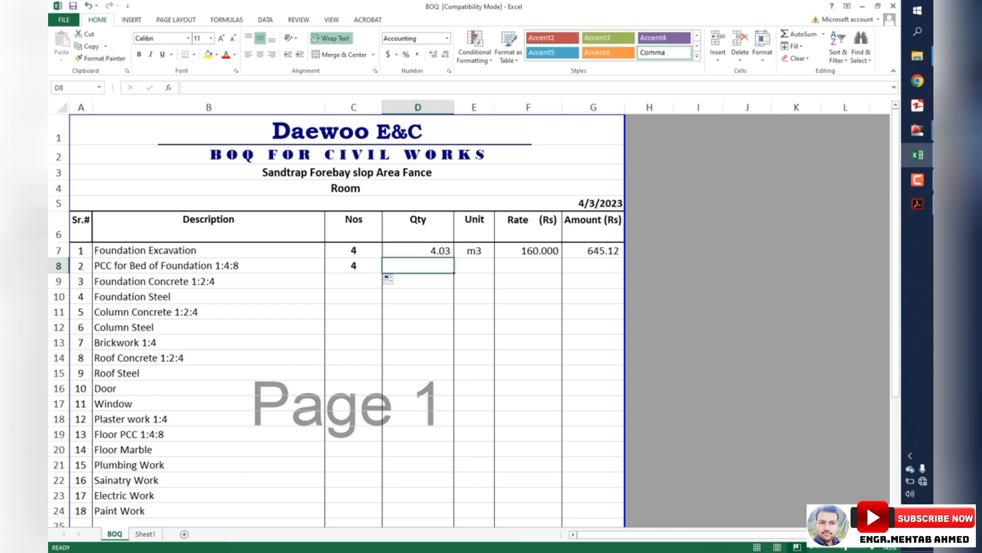
type("=")
key("Left")
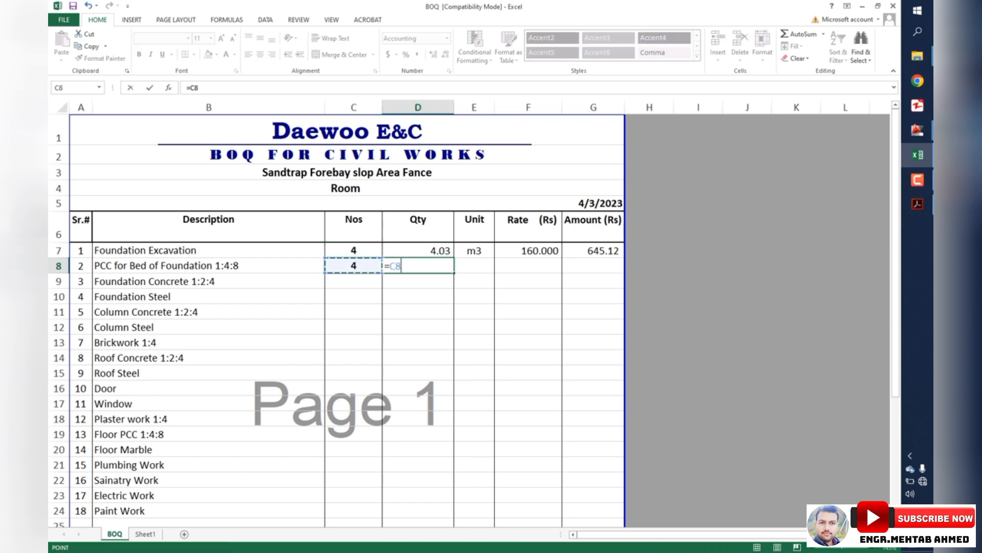
type("*")
left_click(146, 533)
left_click(147, 116)
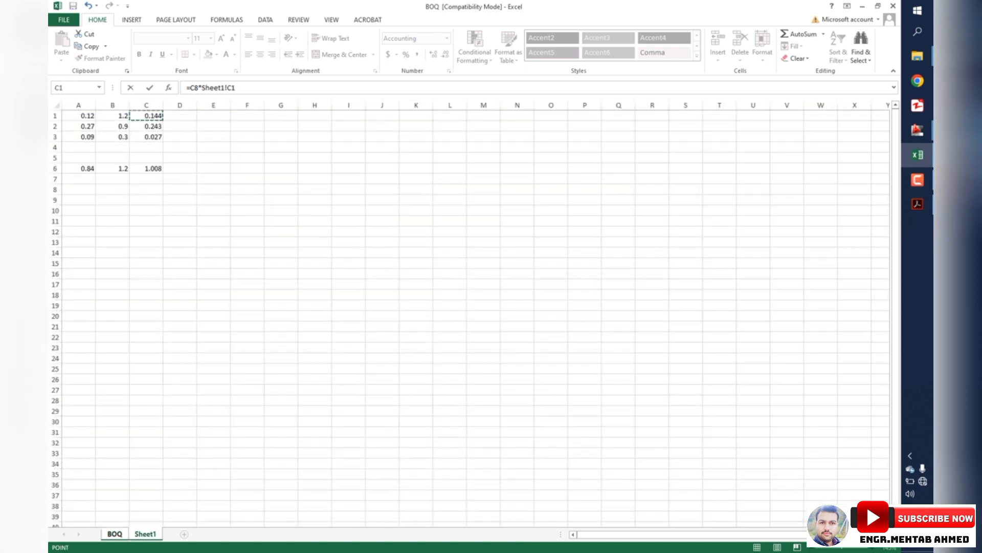
key("Return")
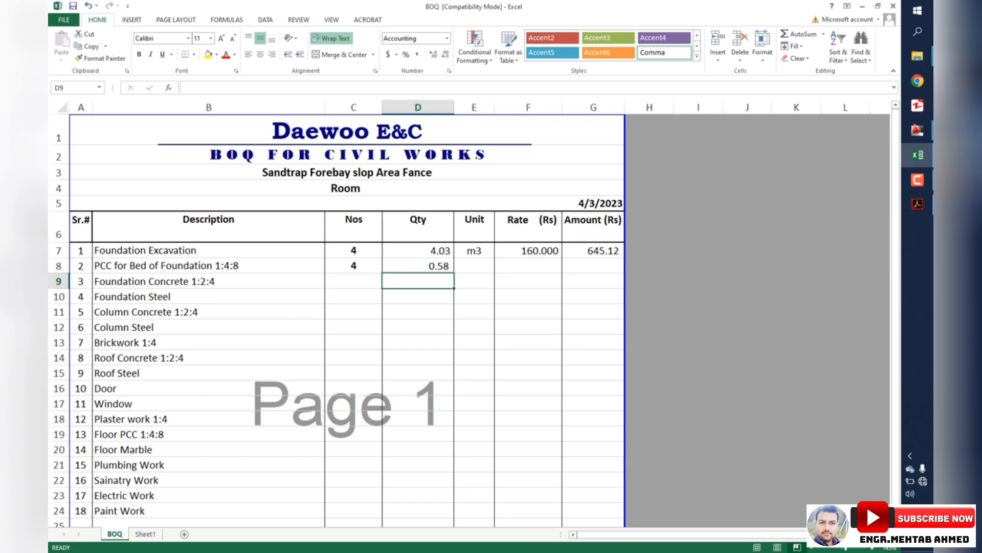
Step: Enter 4 as the Nos value for Foundation Concrete 1:2:4 in C9
left_click(353, 281)
left_click_drag(208, 281, 354, 281)
left_click(208, 265)
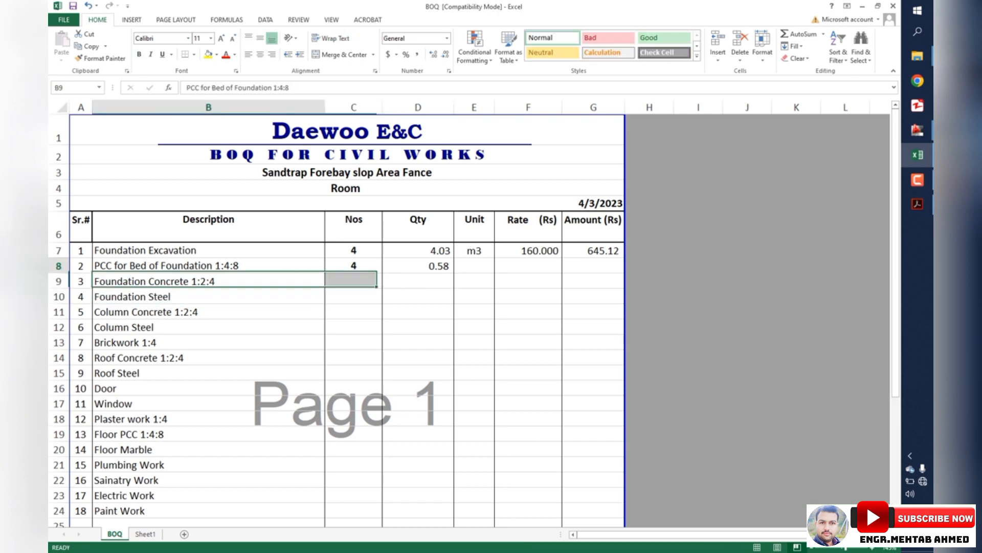
left_click(209, 281)
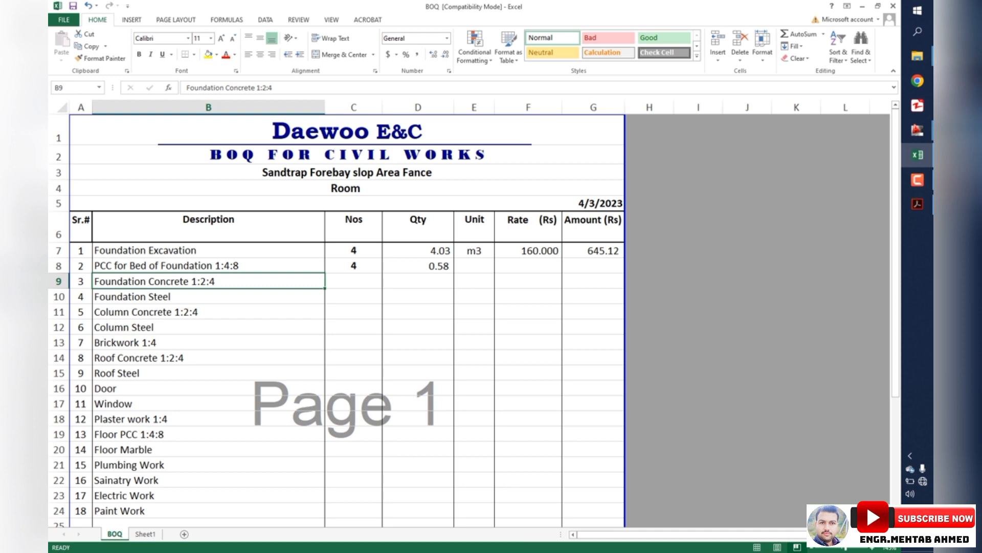
left_click(354, 281)
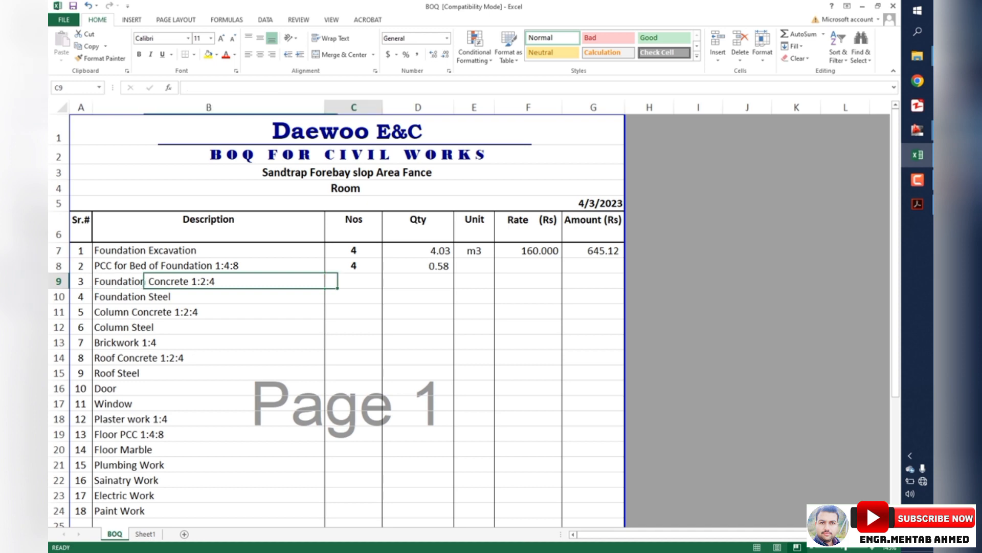
type("4")
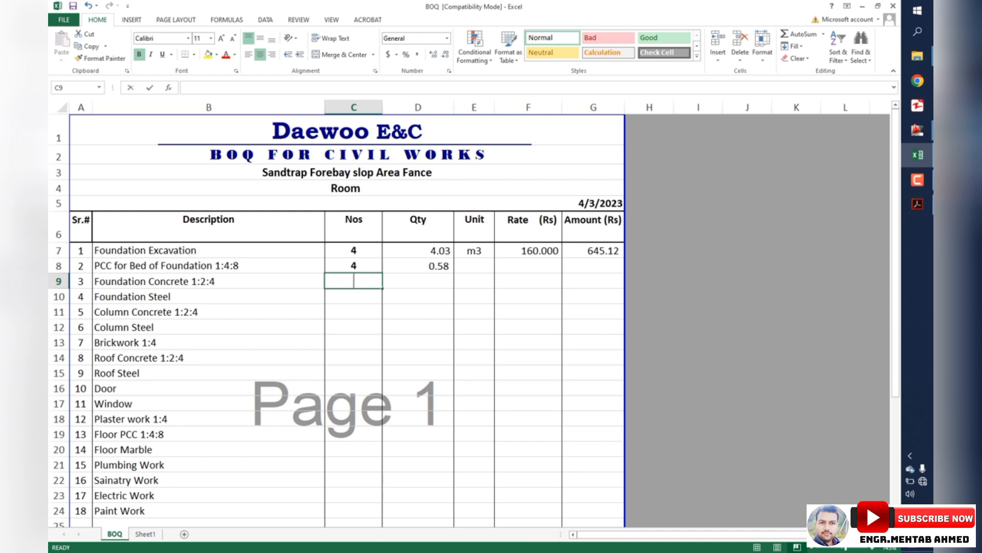
key("Return")
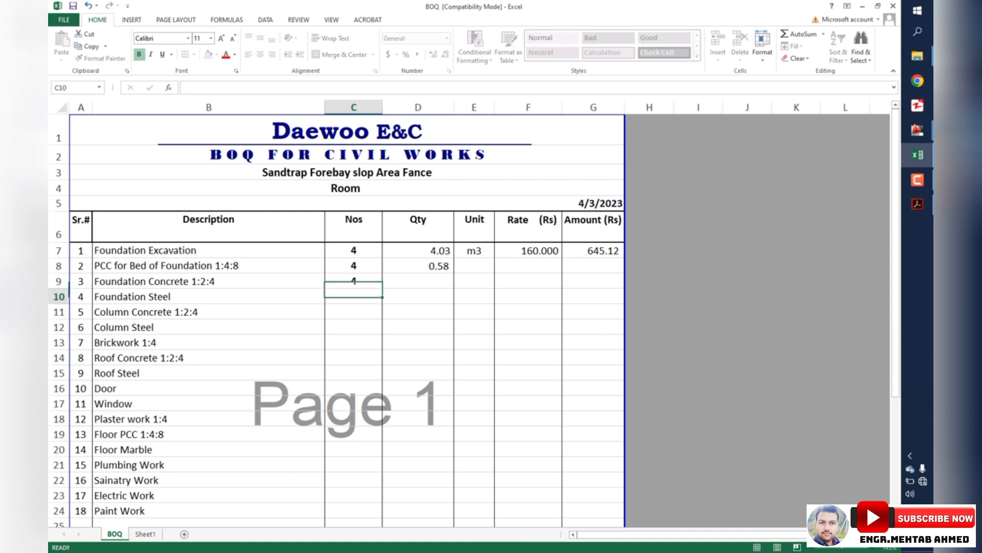
Step: Calculate the Foundation Concrete 1:2:4 quantity in D9 with the formula =C9*Sheet1!C2
left_click(418, 281)
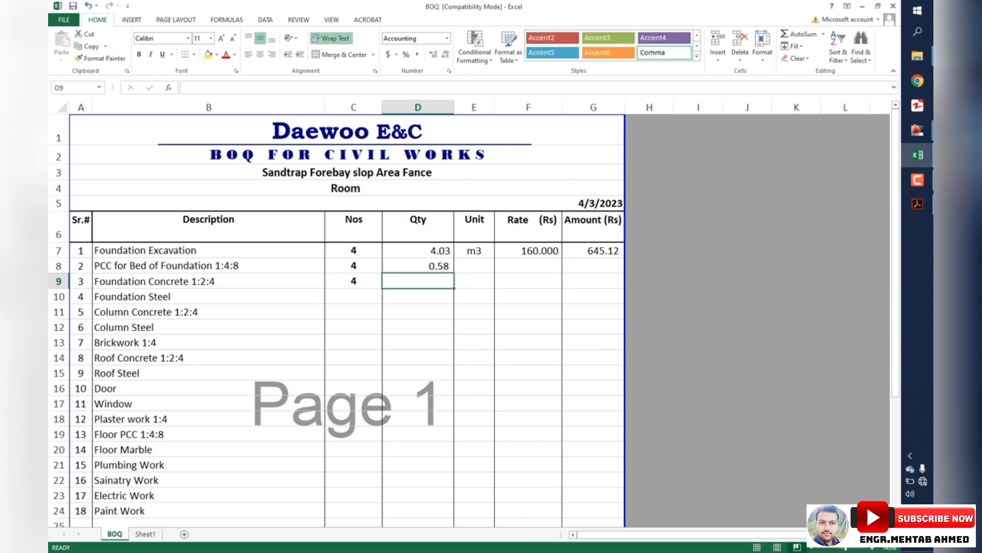
type("=")
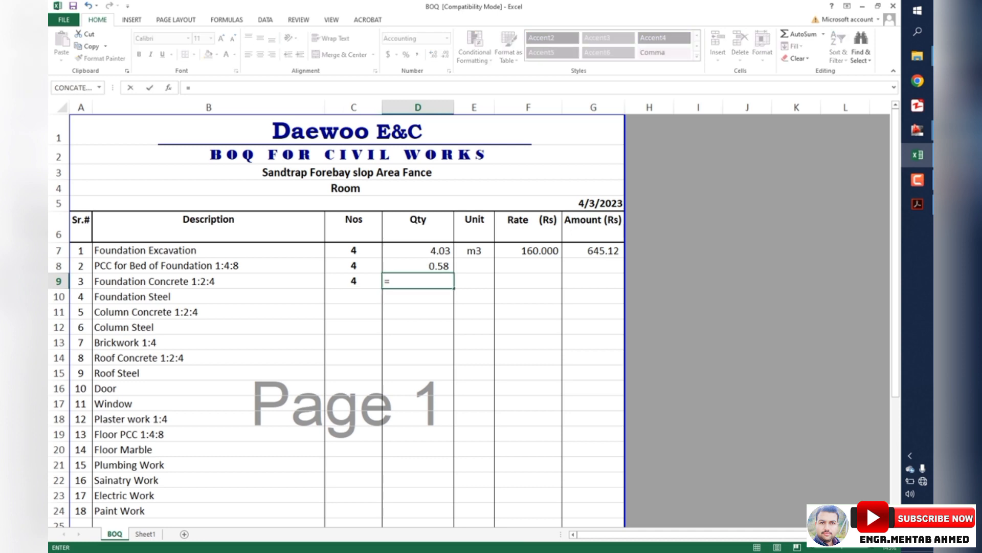
key("Left")
type("*")
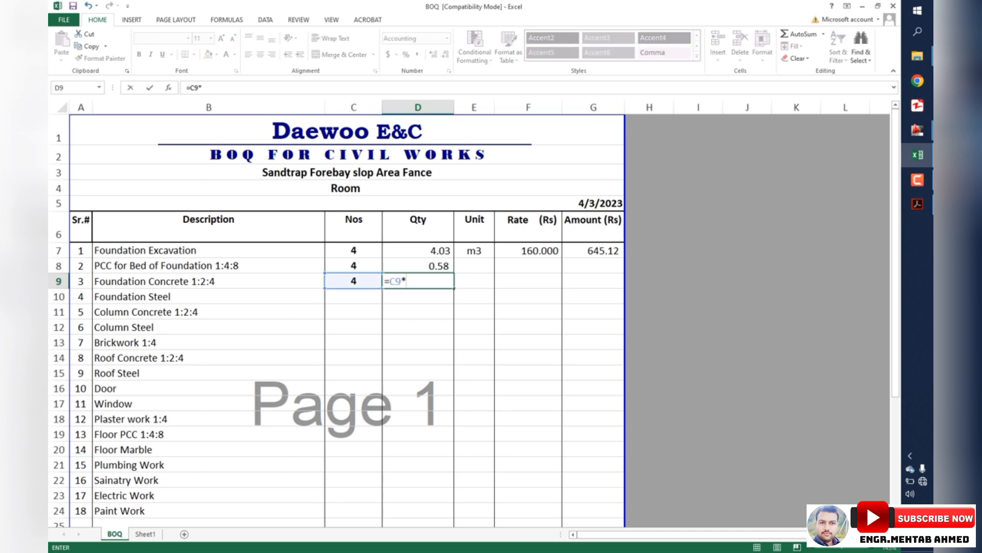
key("ctrl+Page_Down")
left_click(146, 126)
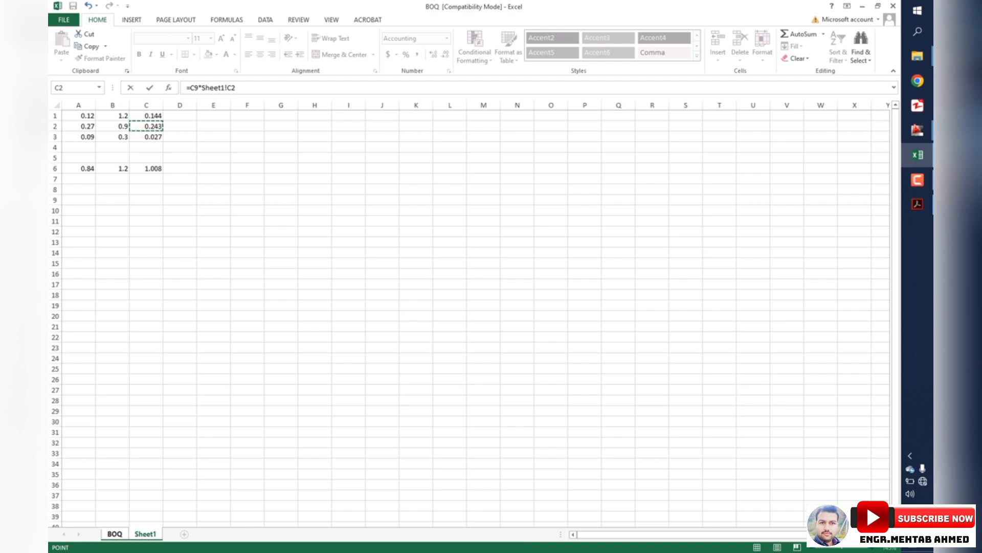
key("Return")
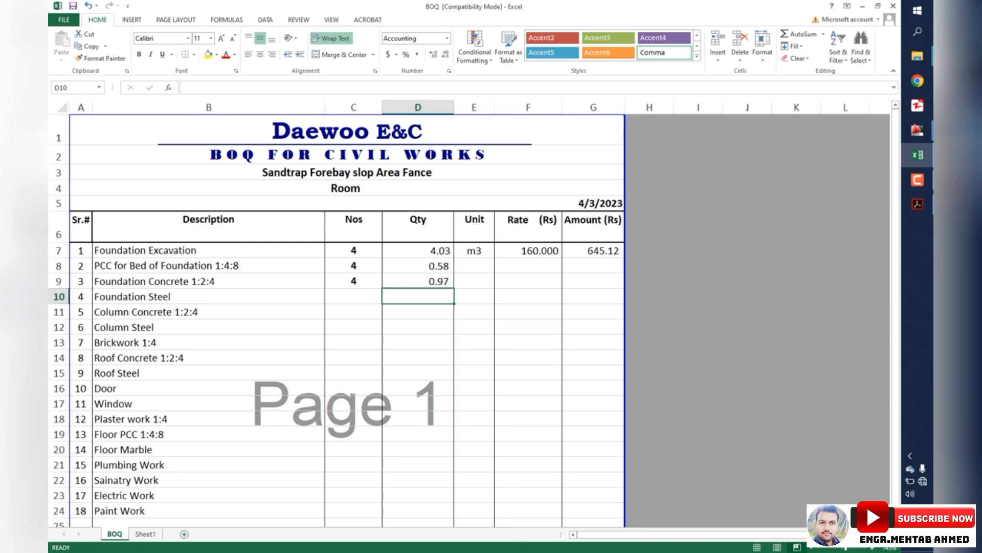
left_click(208, 281)
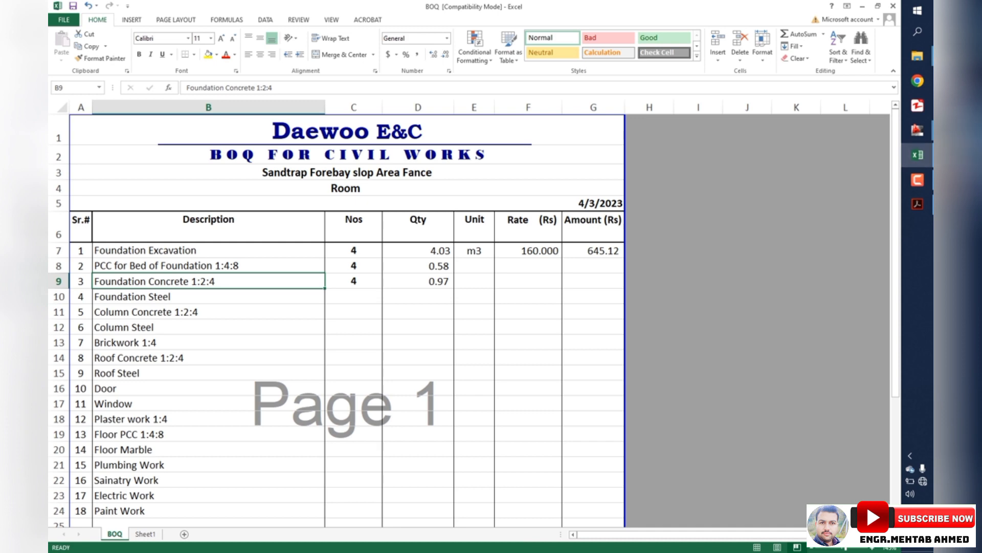
left_click(418, 280)
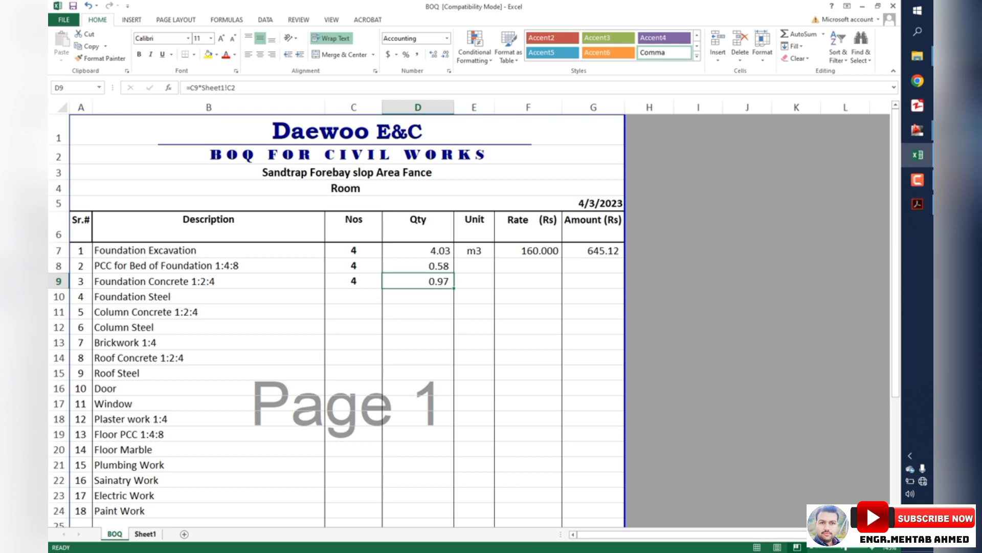
Step: In Sheet1, add the two lower foundation products in D3 with the formula =C2+C3
left_click(145, 533)
left_click_drag(84, 126, 151, 136)
left_click_drag(82, 126, 150, 147)
left_click(179, 136)
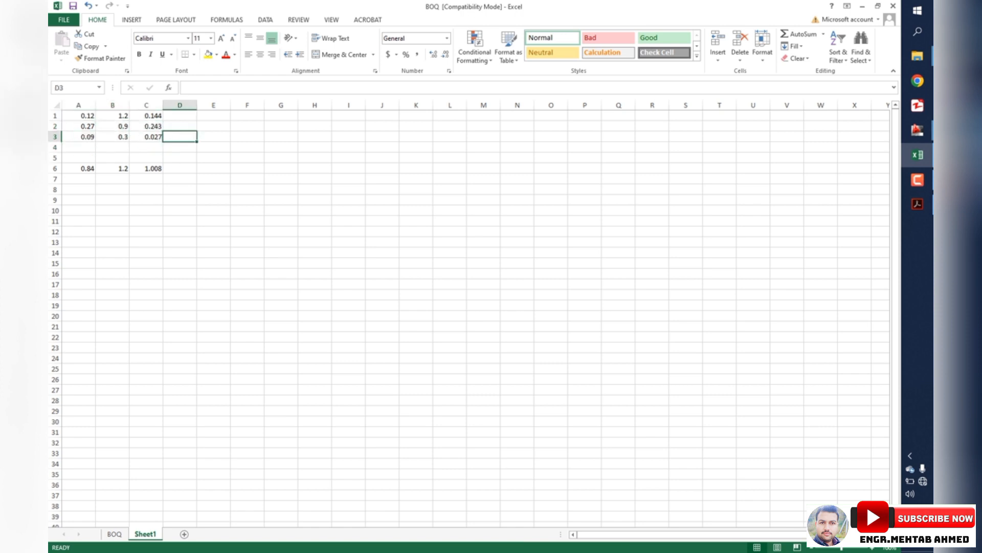
type("=")
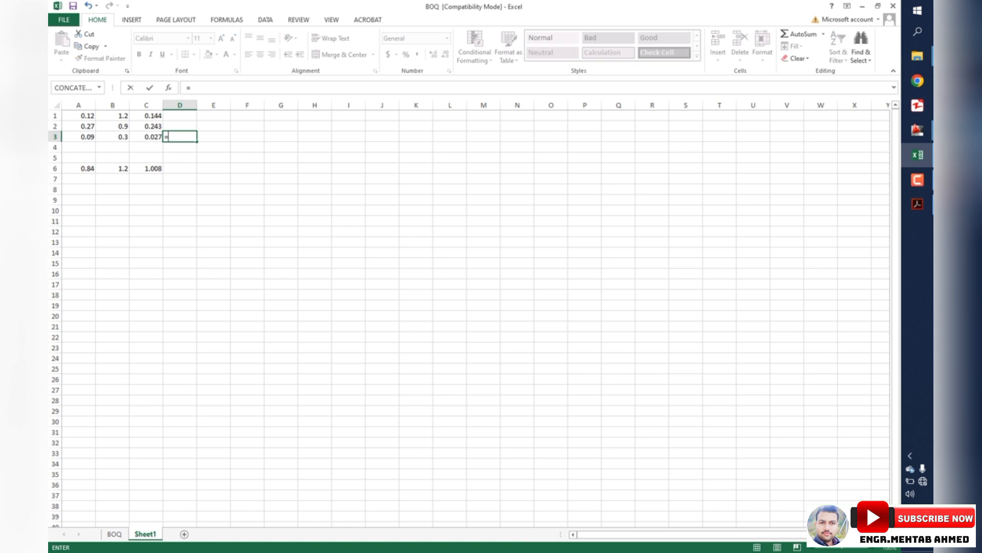
key("Up")
key("Left")
type("+")
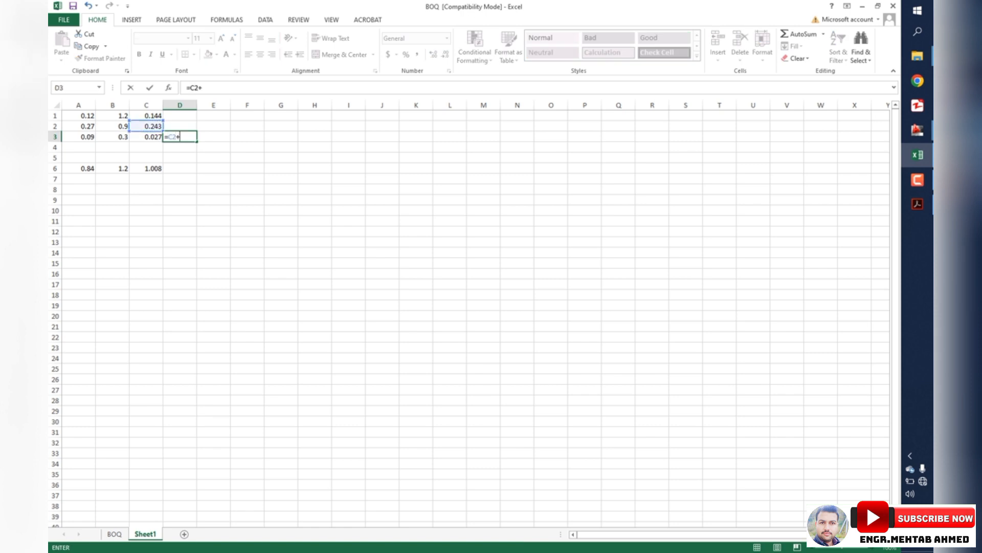
key("Left")
key("Return")
key("Up")
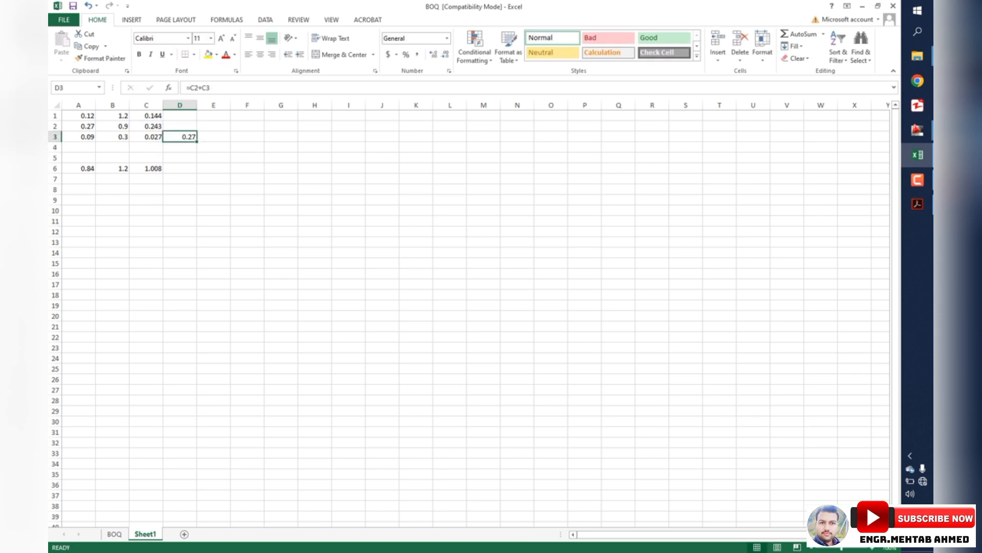
key("F2")
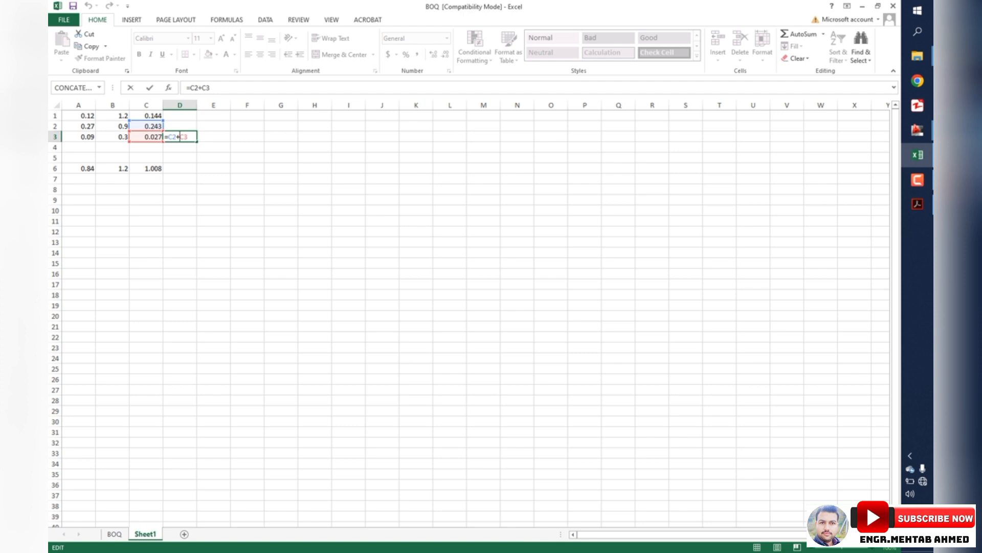
key("Escape")
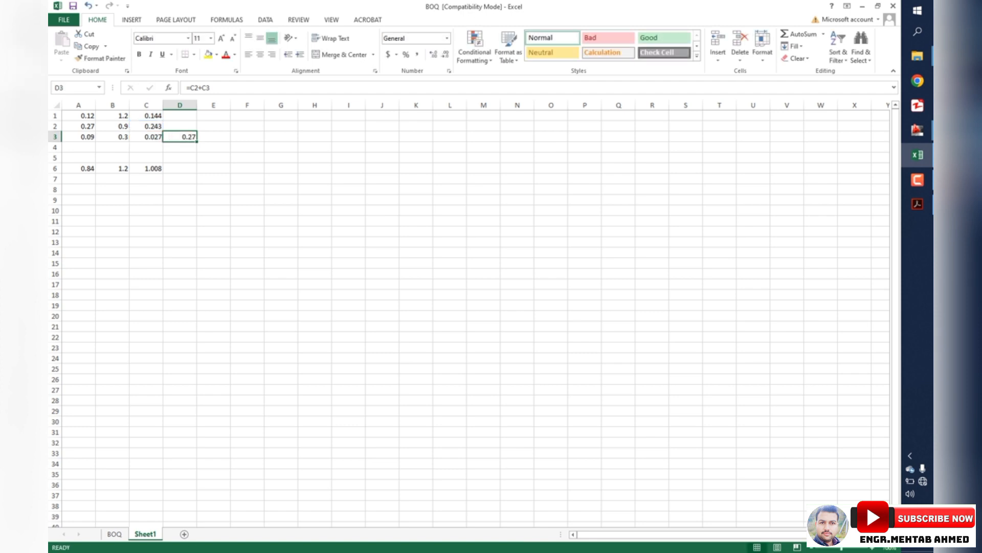
Step: In the BOQ sheet, change the Foundation Concrete quantity formula in D9 to =C9*Sheet1!D3
key("ctrl+Page_Up")
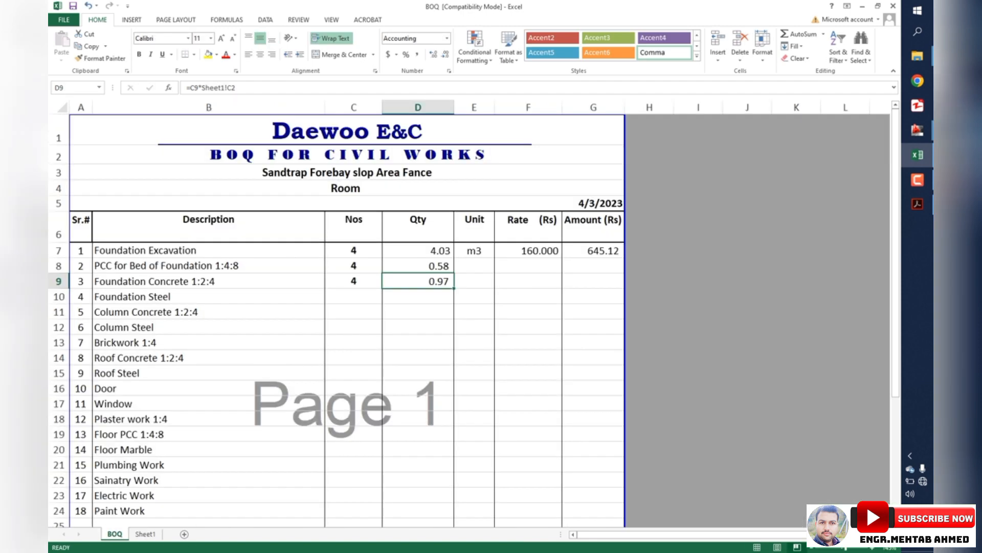
left_click_drag(202, 88, 236, 88)
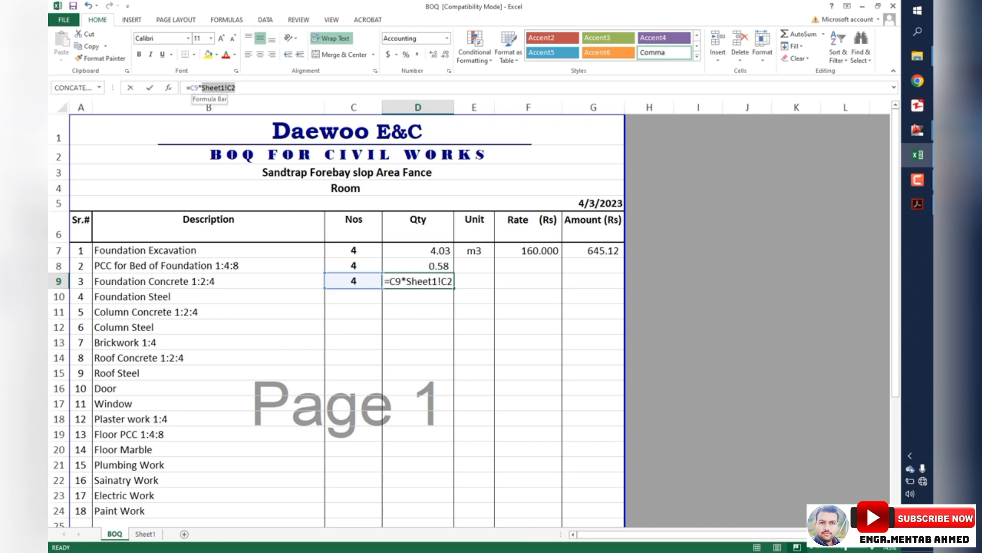
left_click(146, 534)
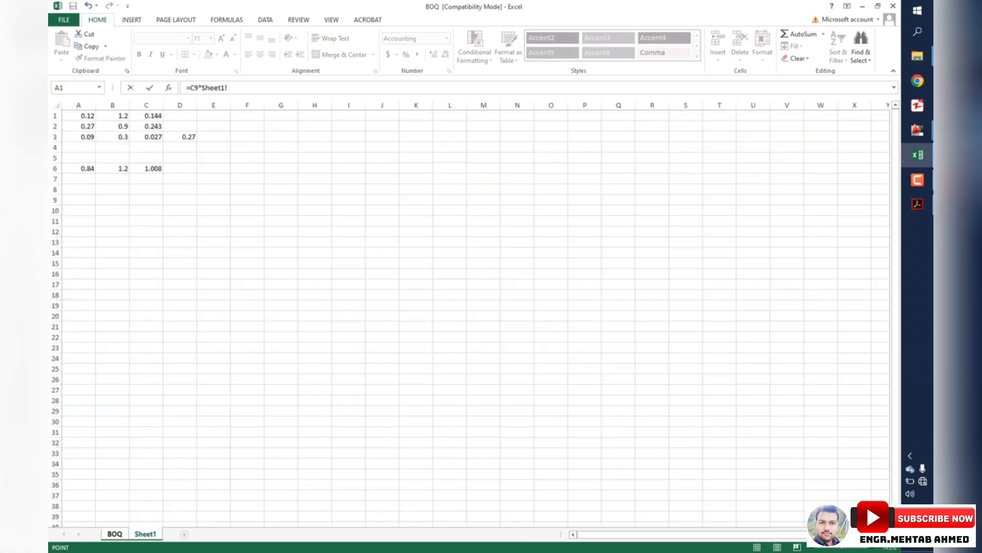
left_click(189, 137)
key("Return")
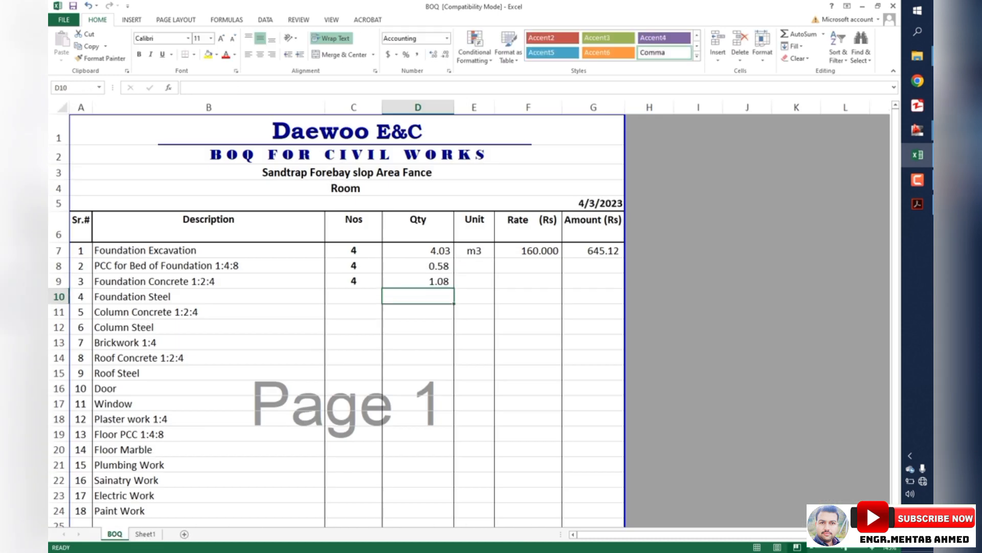
left_click(418, 281)
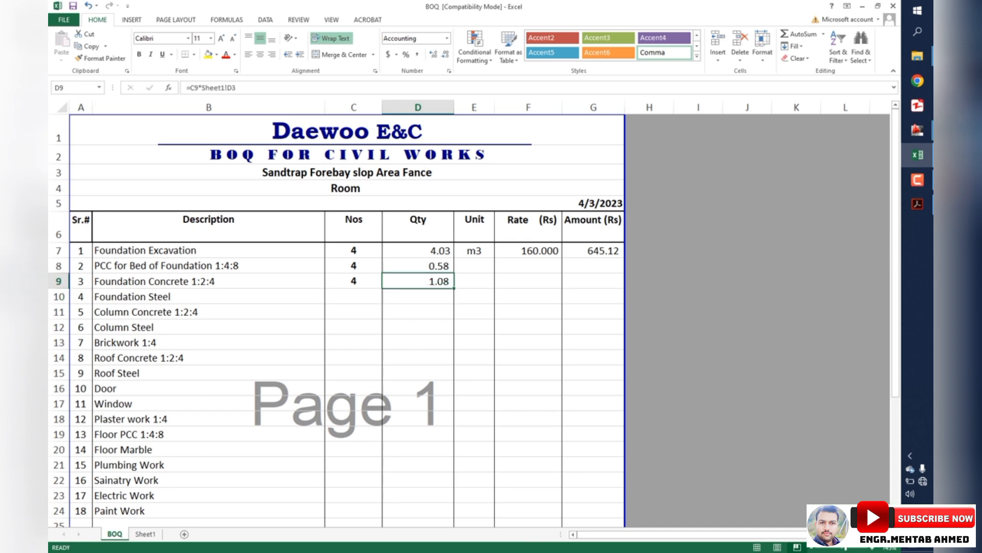
Step: Switch to Room.dwg in AutoCAD and erase the ground line and the vertical excavation lines around the foundation section
left_click(58, 281)
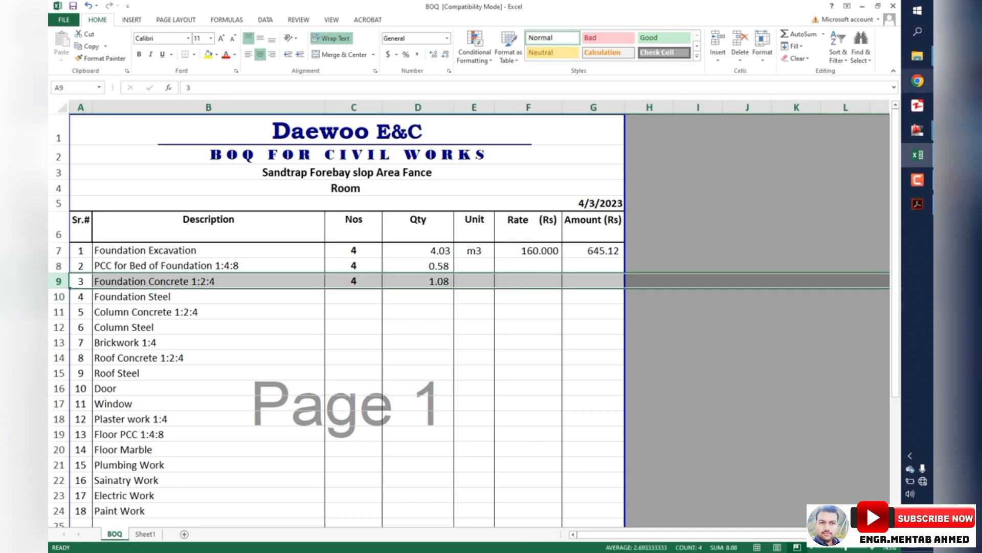
left_click(917, 130)
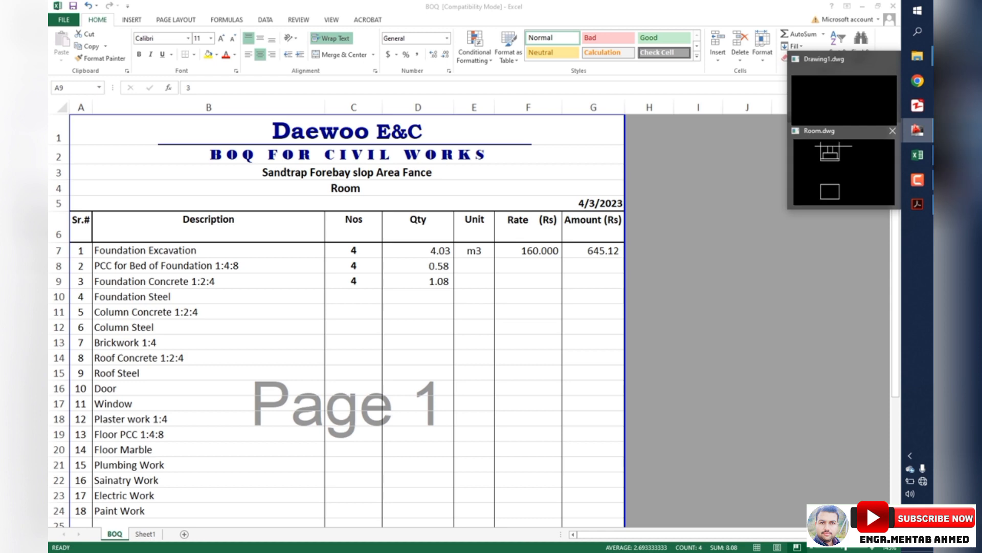
left_click(846, 171)
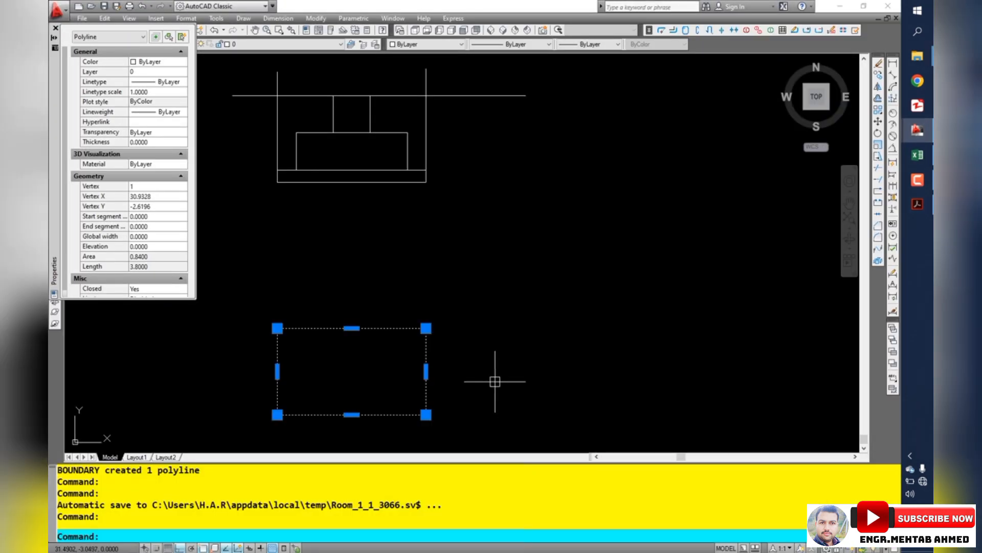
key("Escape")
key("Escape")
left_click_drag(368, 178, 477, 286)
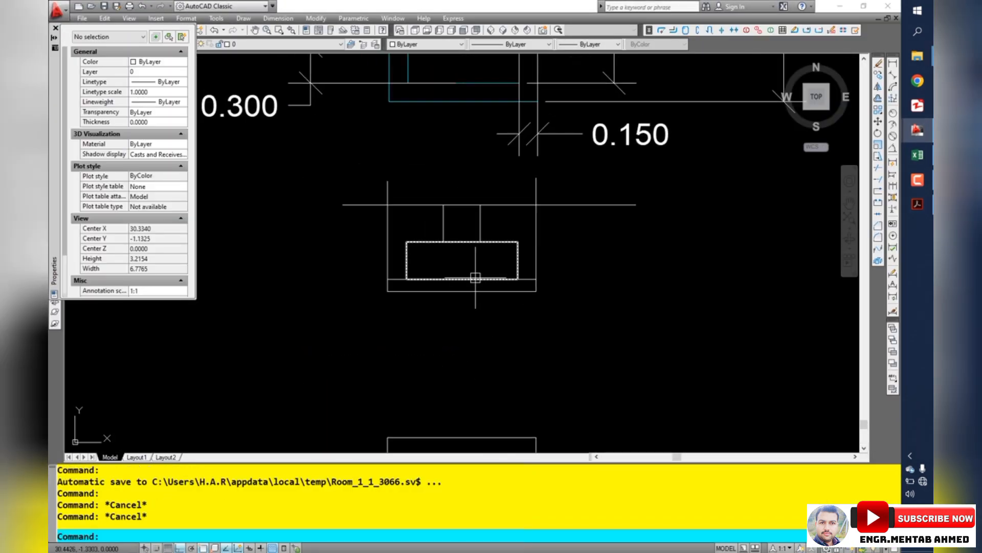
left_click(397, 217)
left_click(375, 187)
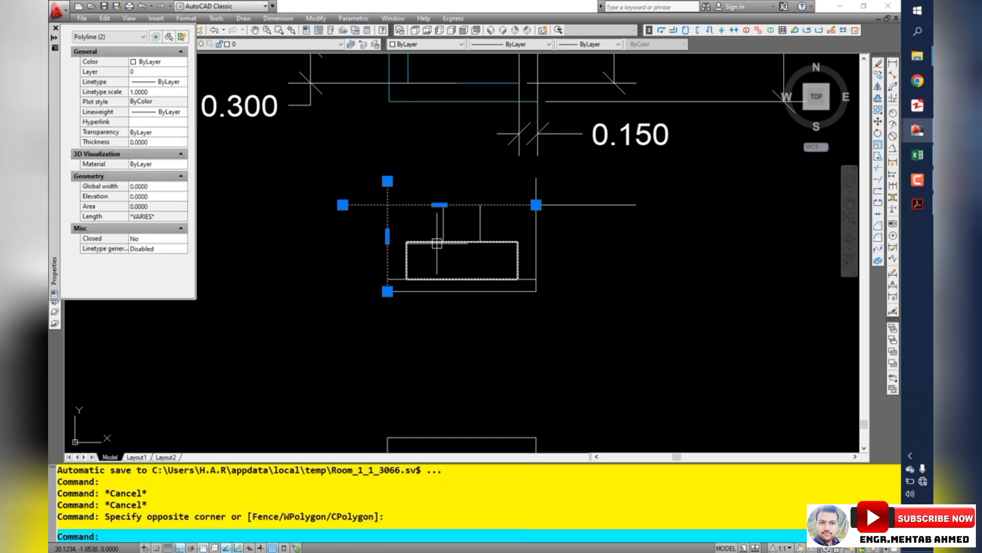
key("Delete")
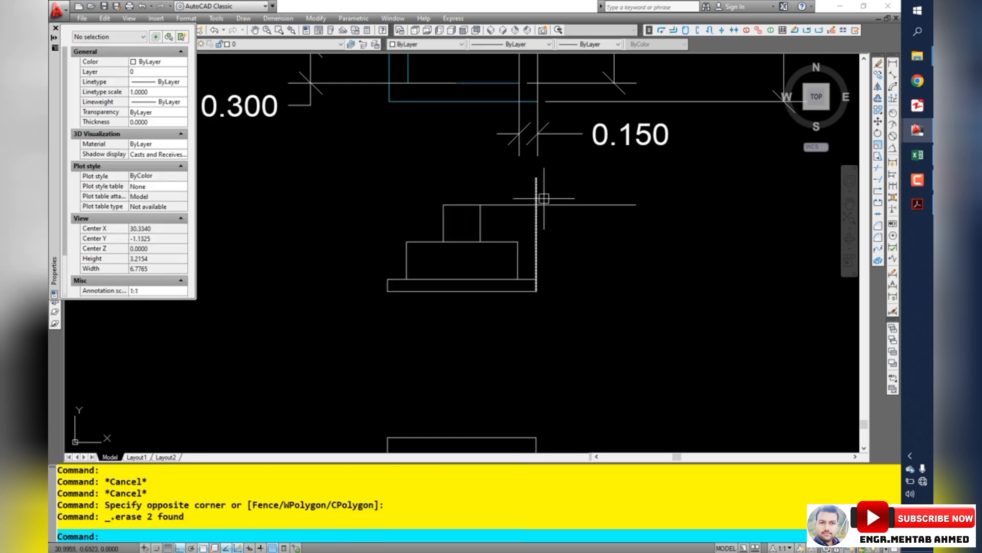
left_click(567, 202)
left_click(537, 219)
key("Delete")
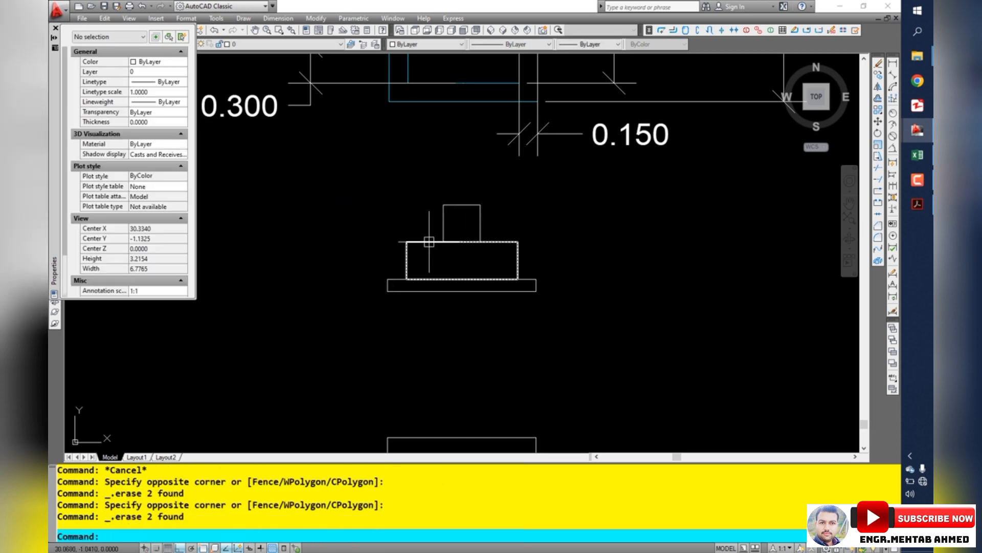
Step: Select the footing and the column stub above it to examine the foundation concrete outline, then clear the selection
scroll(431, 238, "up", 3)
left_click(483, 233)
left_click(445, 281)
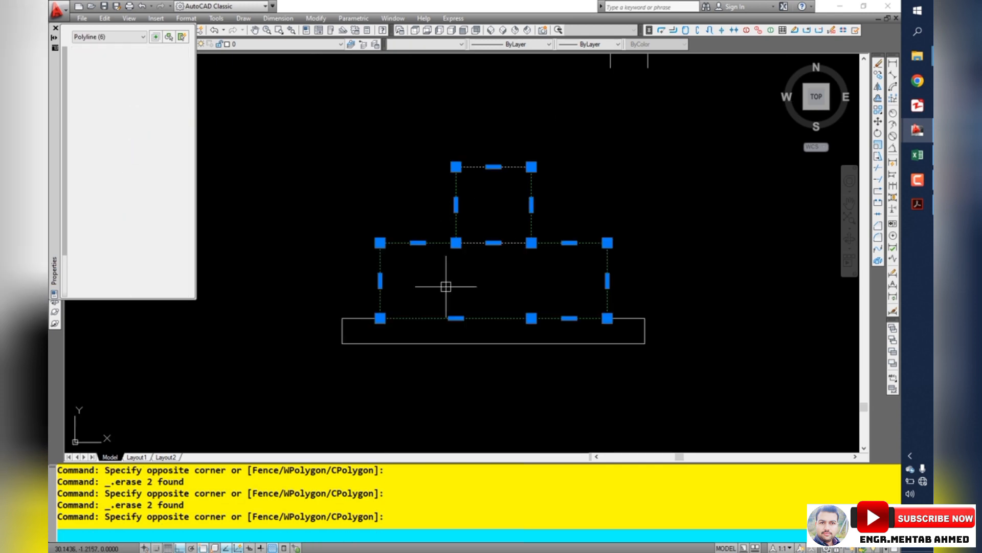
scroll(470, 276, "down", 4)
scroll(493, 248, "up", 3)
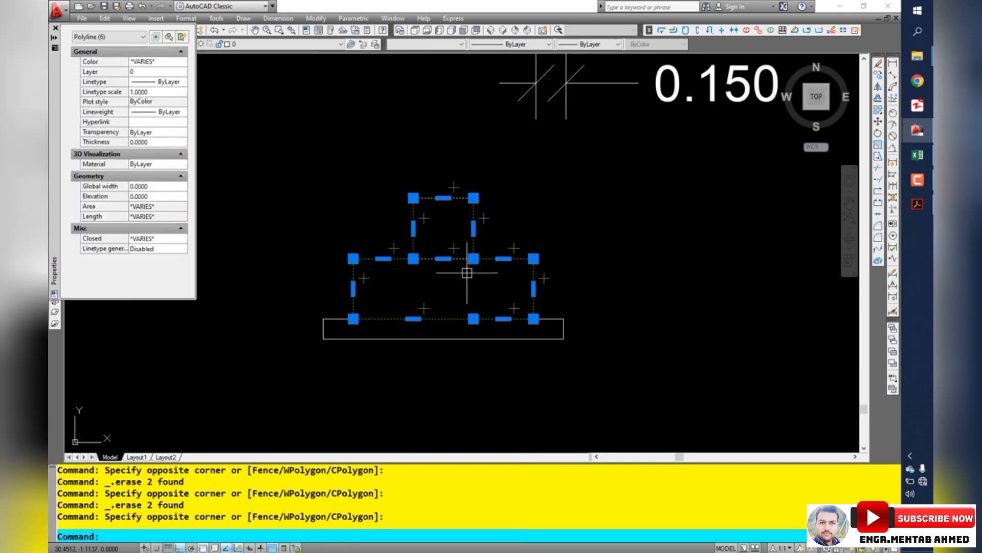
key("Escape")
Step: Return to the BOQ sheet in Excel and fill the Foundation Excavation unit from E7 down to E9
key("alt+Tab")
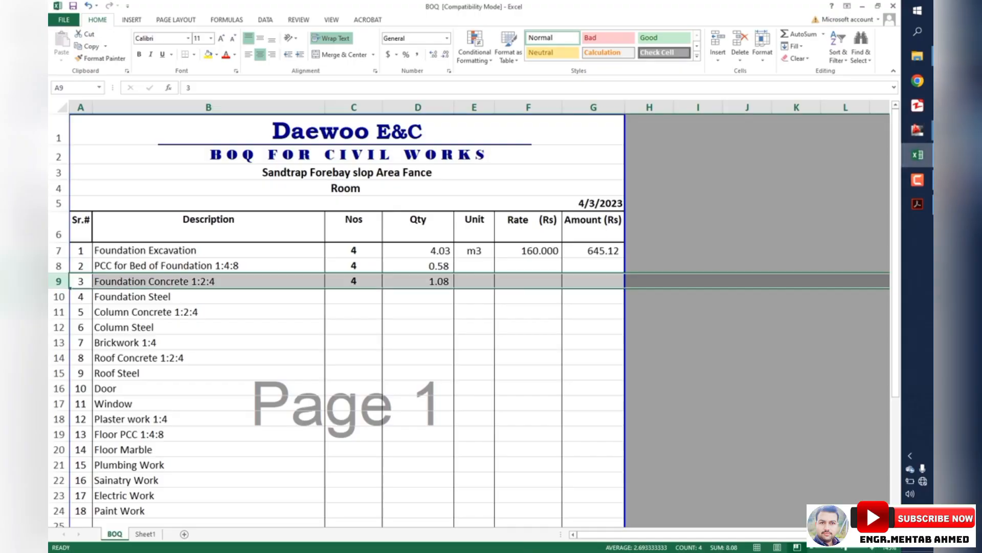
left_click(475, 250)
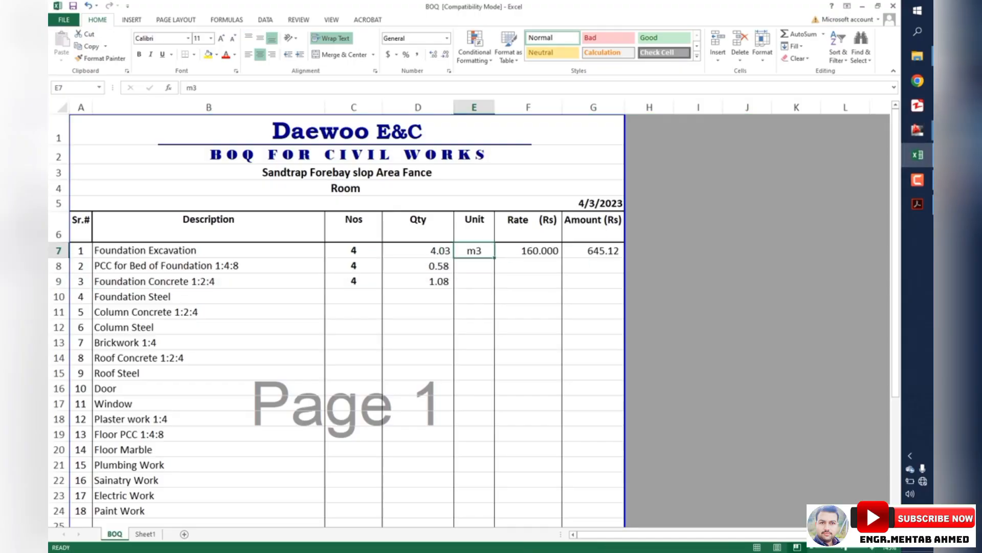
left_click_drag(494, 257, 497, 288)
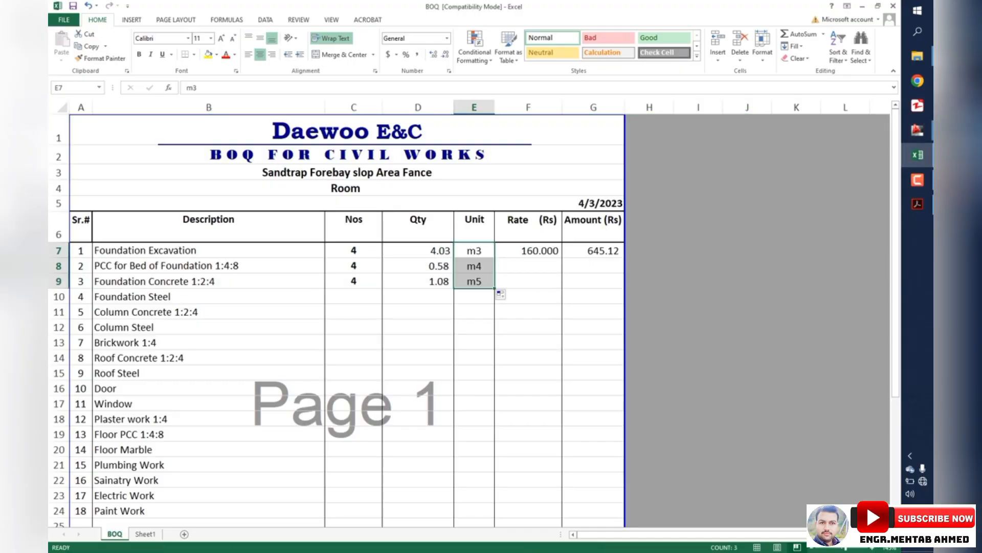
Step: Enter 15000 as the rate for PCC for Bed of Foundation in F8
left_click(528, 266)
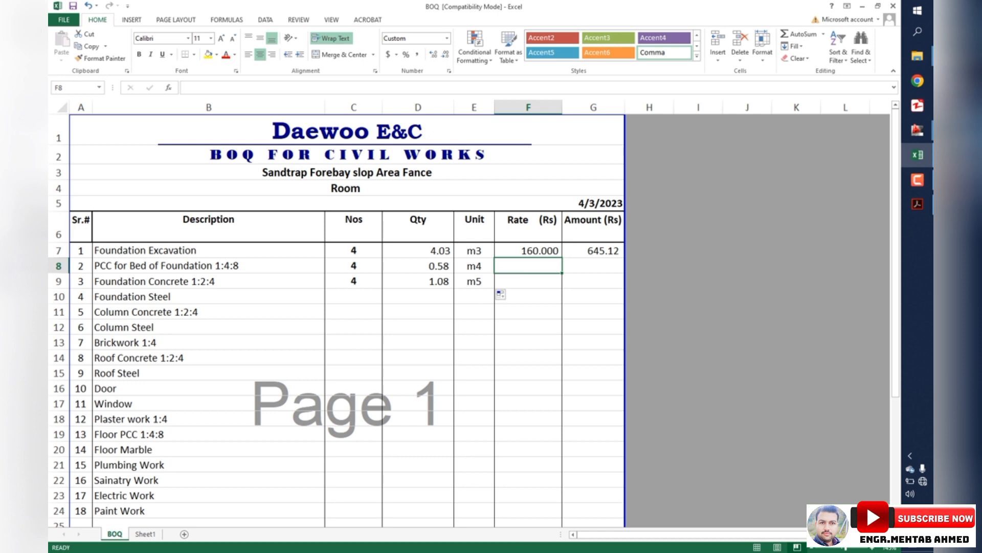
type("15000")
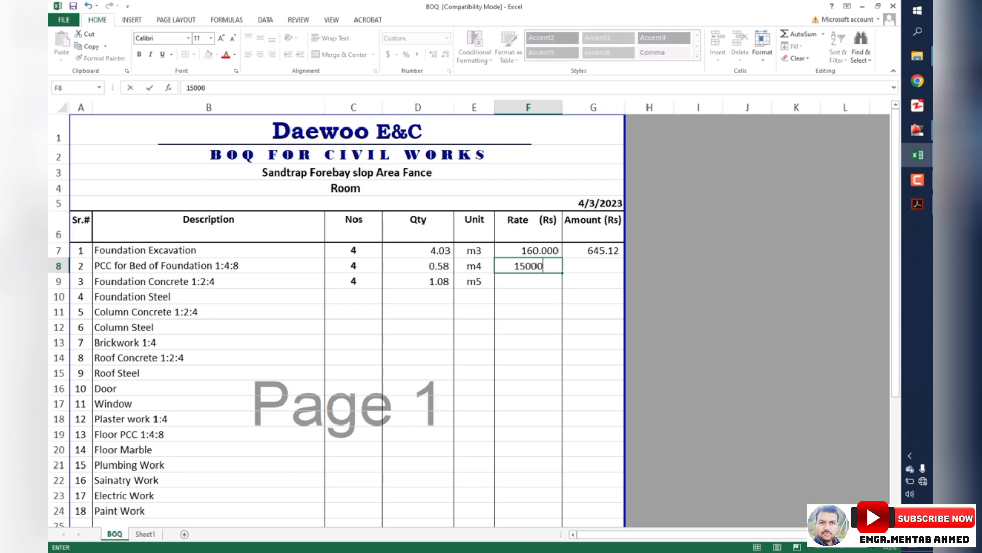
key("Return")
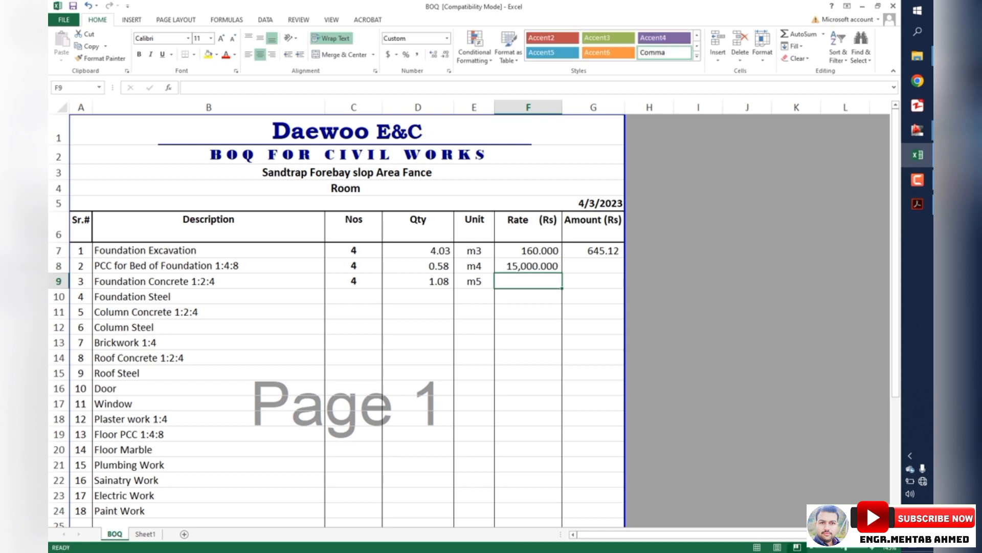
Step: Copy the m3 unit from the Foundation Excavation row into the PCC for Bed of Foundation row in E8
key("Left")
key("Up")
key("Up")
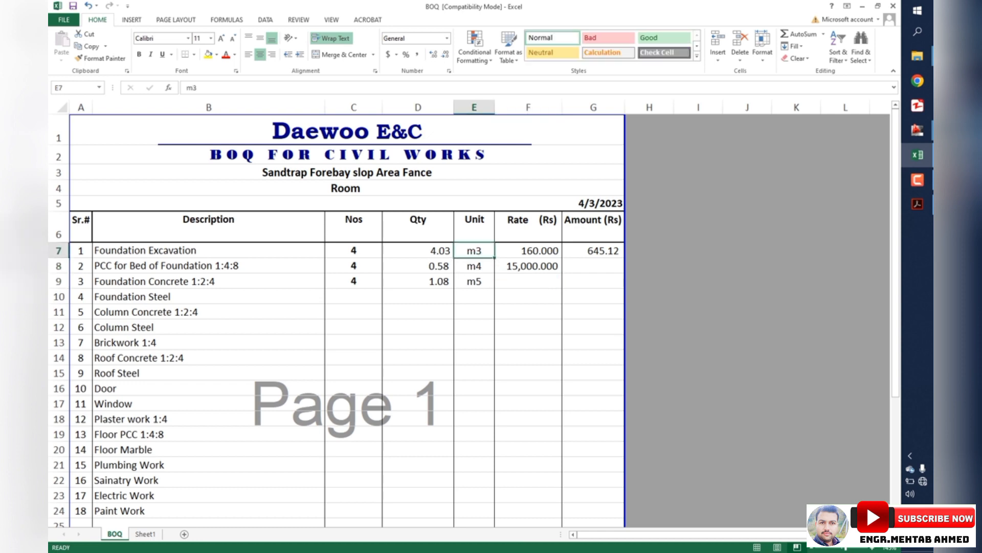
key("ctrl+c")
key("Down")
key("ctrl+v")
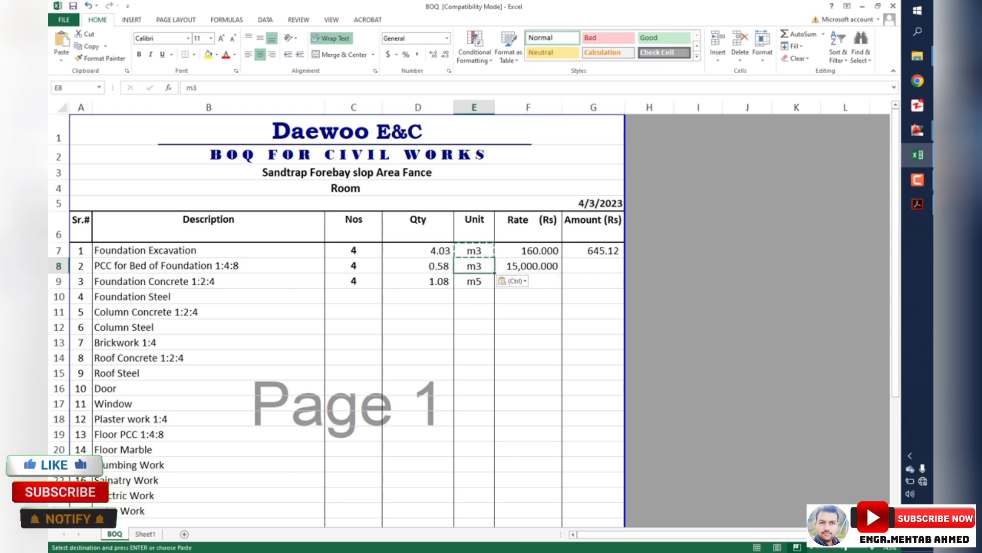
Step: Paste the copied m3 unit into the Foundation Concrete row in E9
key("Down")
key("ctrl+v")
key("Return")
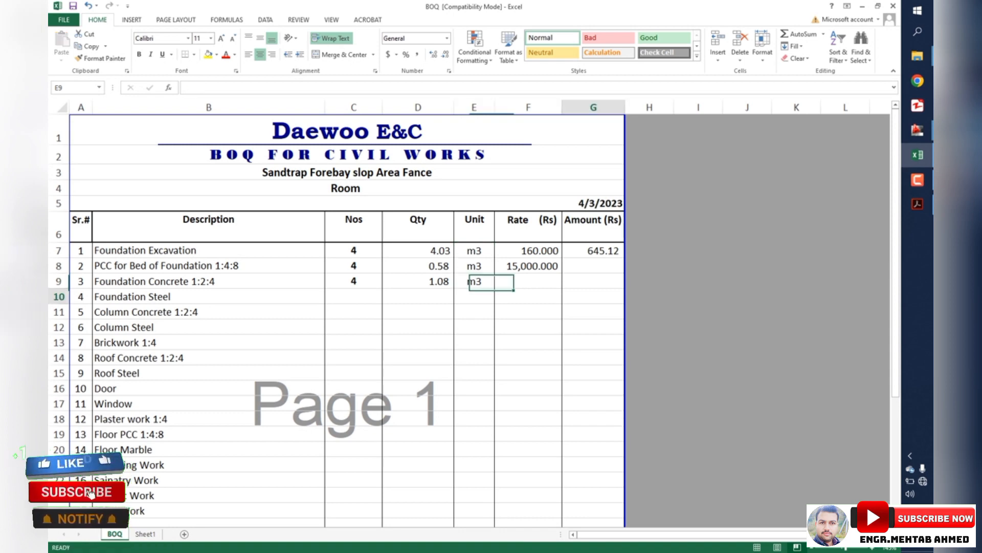
Step: Change the PCC for Bed of Foundation rate in F8 to 12000 and reselect that cell
key("Left")
key("Up")
key("Up")
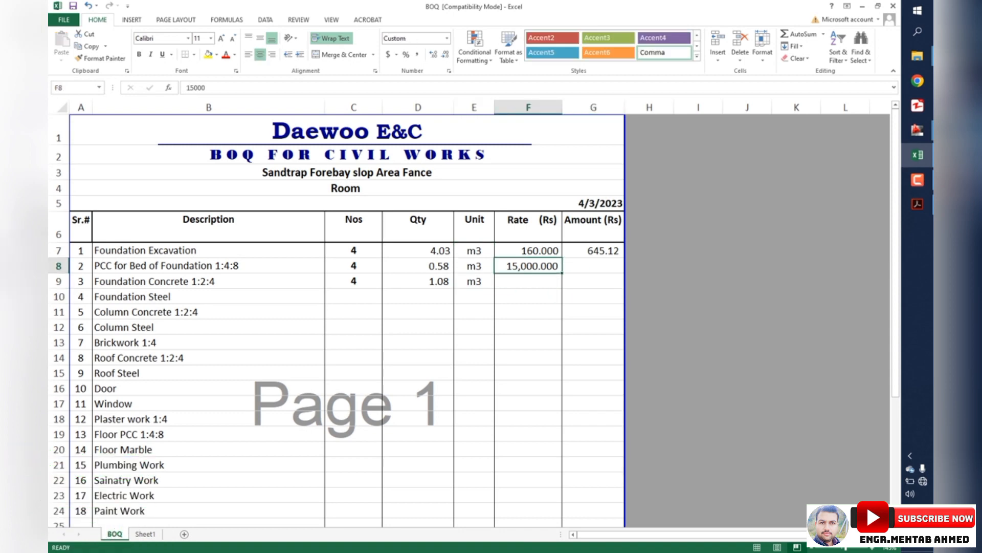
type("12000")
key("Return")
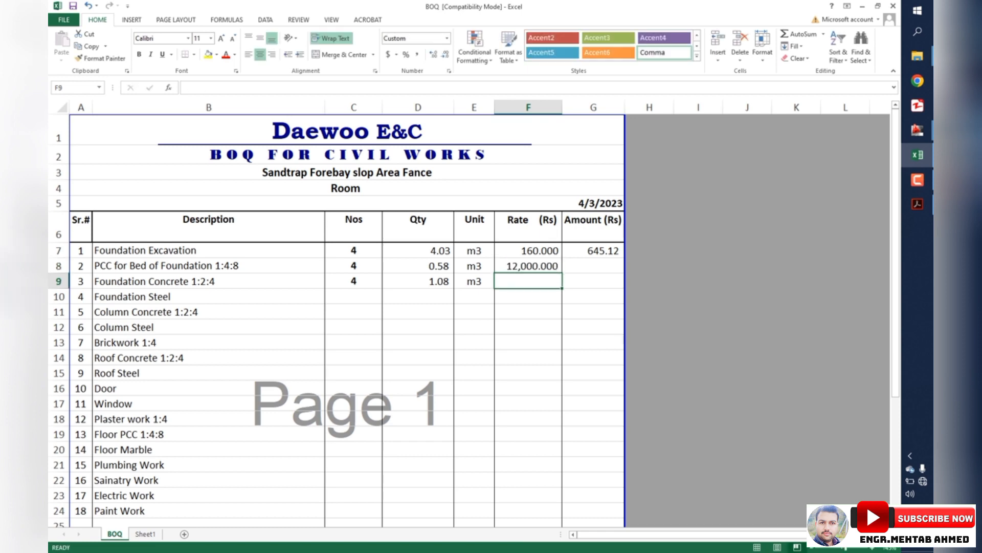
key("Up")
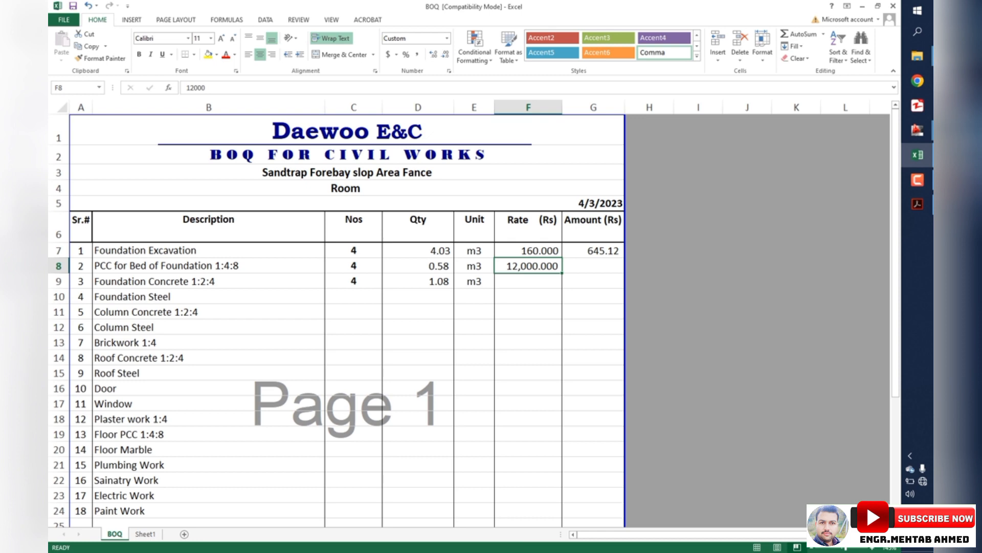
Step: Switch to the schedule-of-rates PDF in Acrobat and check the cement-sand ratios in the Mortar chapter
left_click(917, 204)
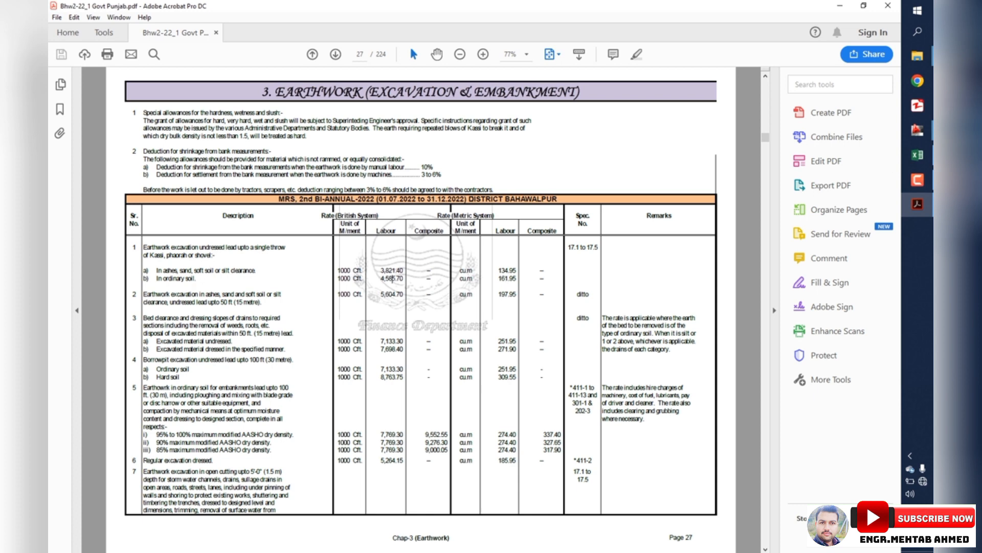
left_click_drag(392, 279, 395, 278)
scroll(420, 302, "down", 15)
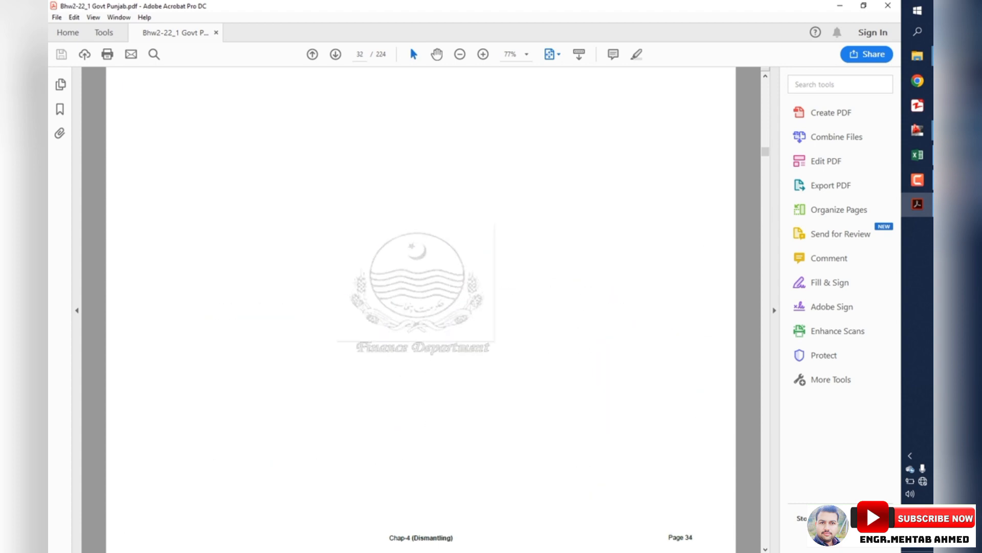
key("Page_Down")
key("Page_Down")
key("Page_Down")
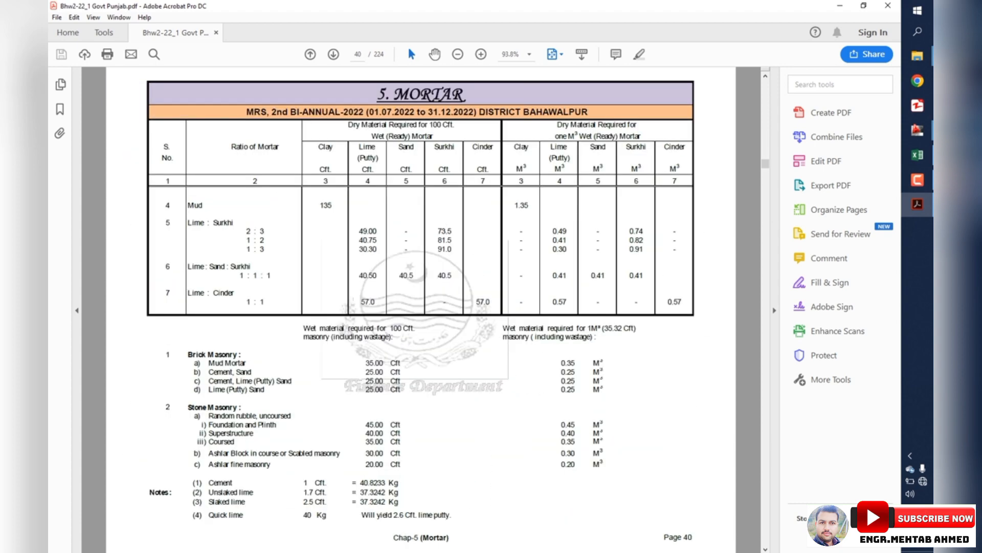
key("Page_Up")
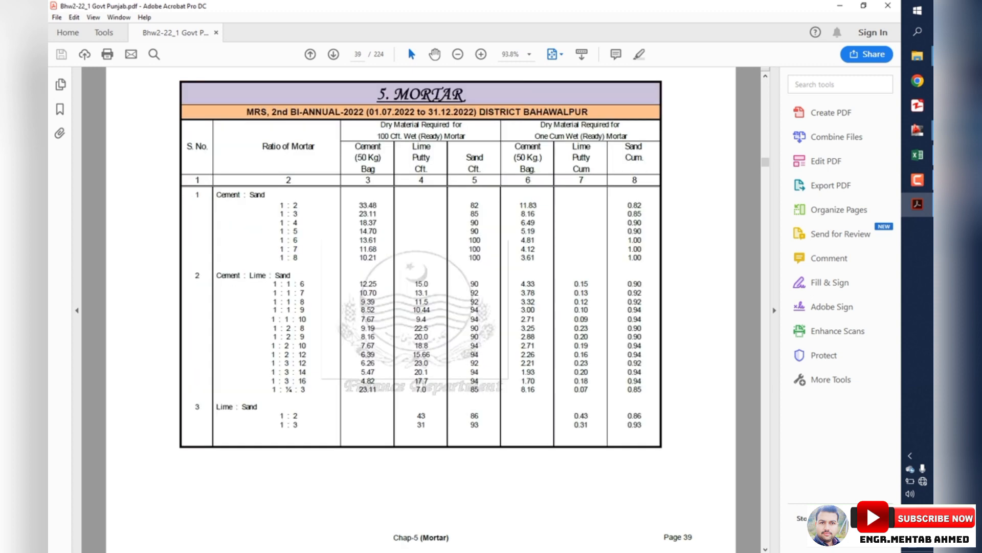
left_click_drag(280, 223, 378, 222)
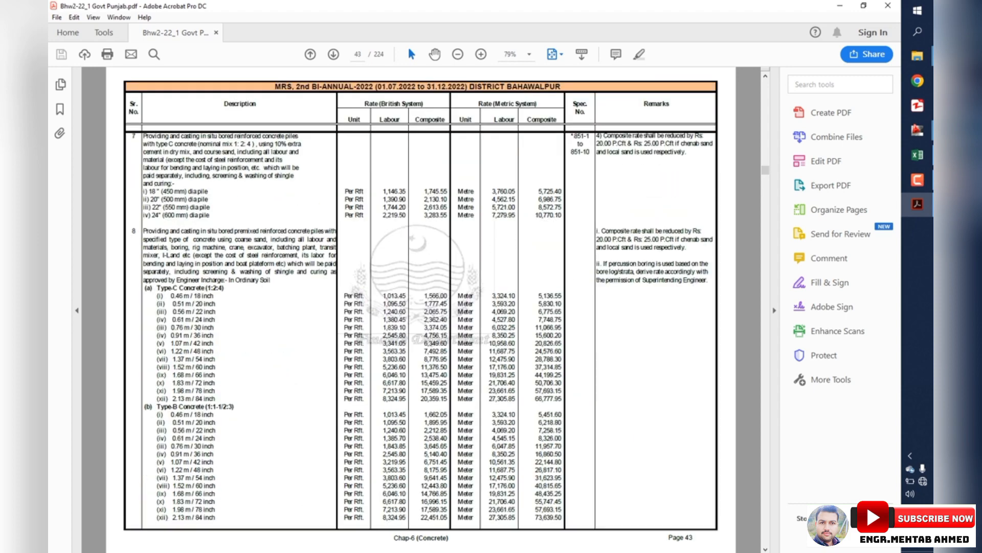
Step: Look through the Concrete chapter up to the start of the Brick Work chapter
key("Page_Down")
key("Page_Down")
key("Page_Down")
key("Page_Down")
key("Page_Down")
key("Page_Down")
key("Page_Down")
key("Page_Down")
key("Page_Down")
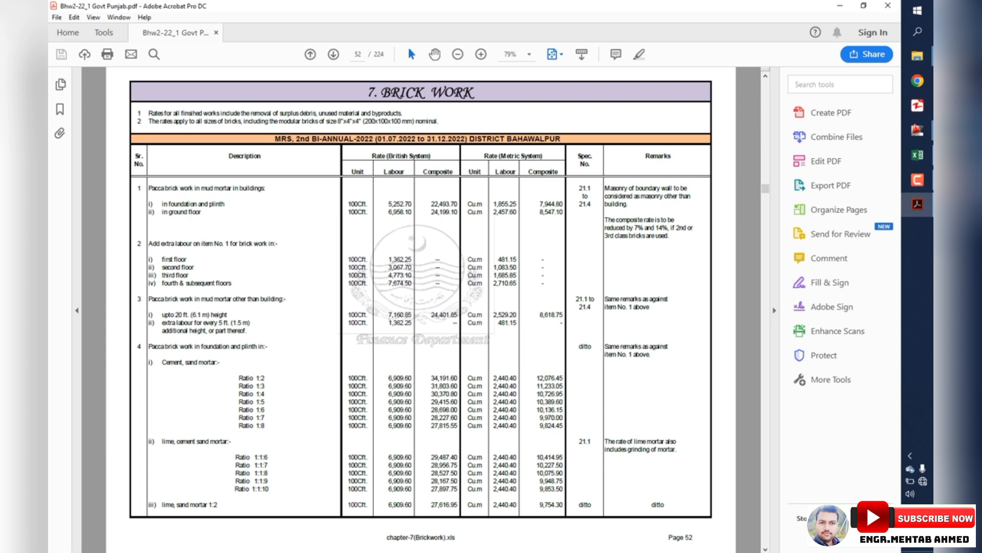
Step: Examine the rate tables from Brick Work through Roofing, Flooring, Wood Work and Painting to Lining of Canals
left_click_drag(431, 203, 458, 204)
left_click(444, 204)
scroll(432, 203, "down", 4)
scroll(431, 204, "down", 3)
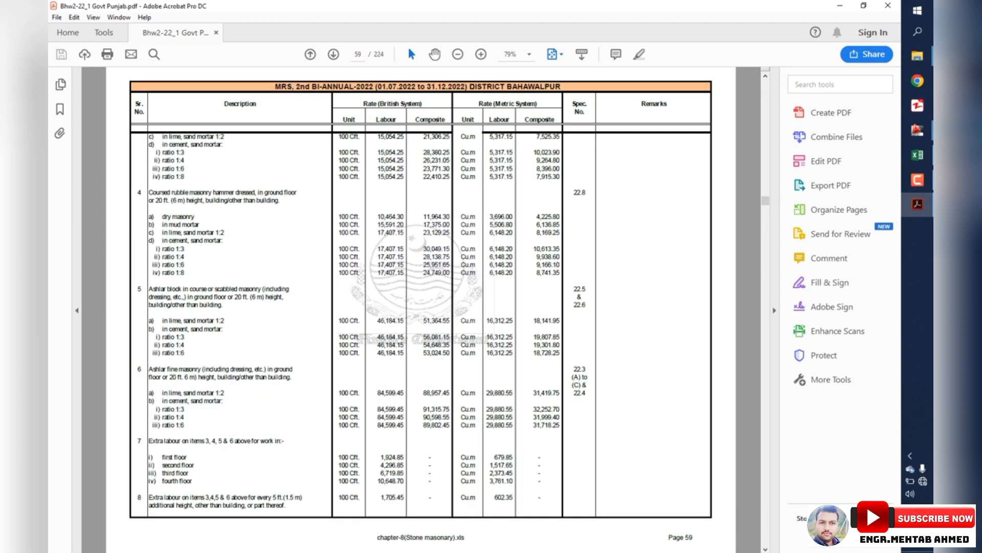
scroll(431, 203, "up", 1)
scroll(423, 306, "down", 8)
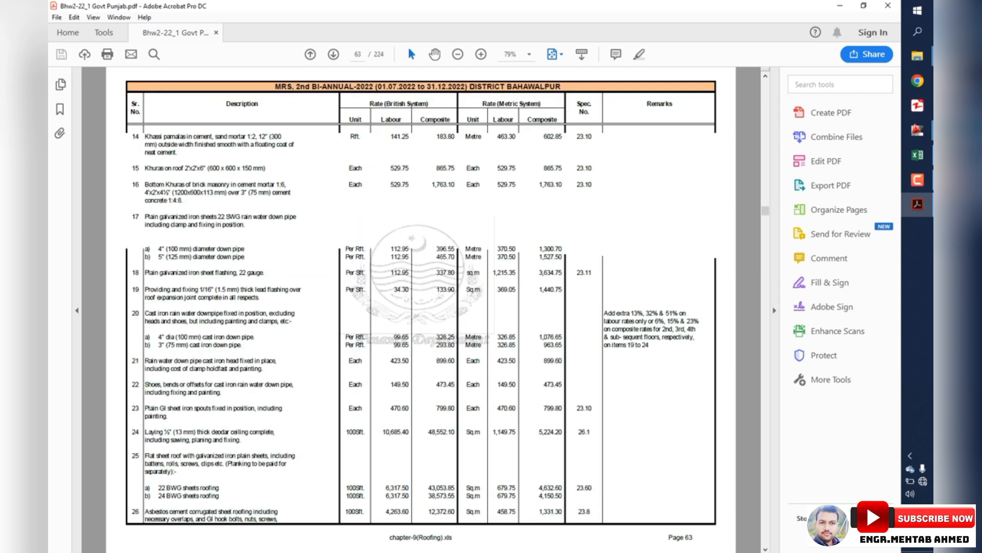
scroll(423, 306, "down", 2)
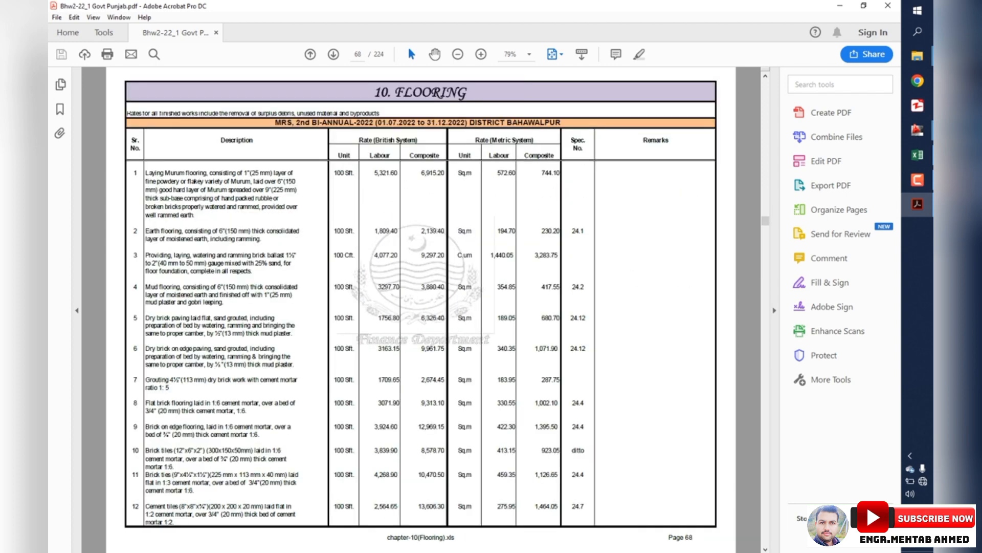
scroll(423, 306, "down", 8)
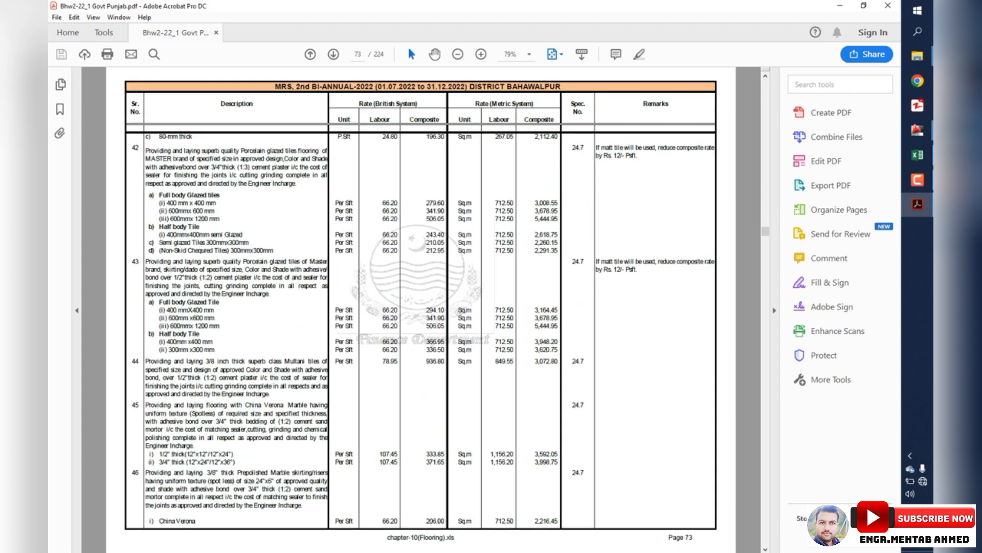
scroll(423, 306, "down", 6)
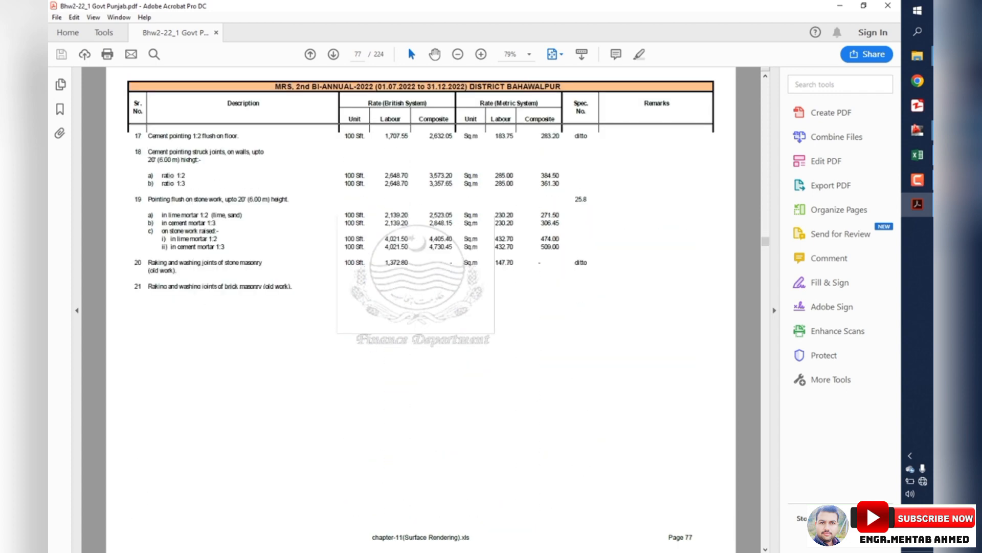
scroll(422, 306, "down", 10)
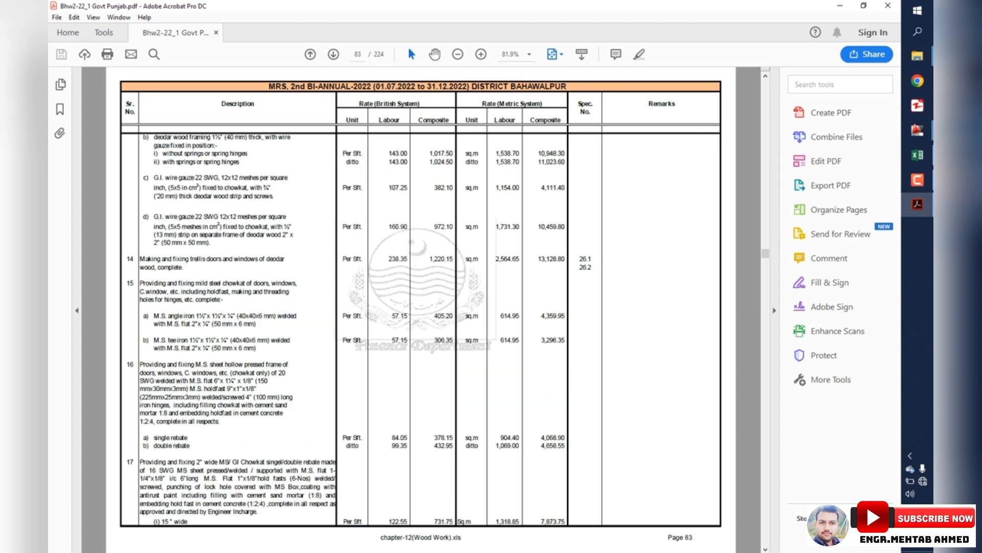
scroll(422, 306, "down", 10)
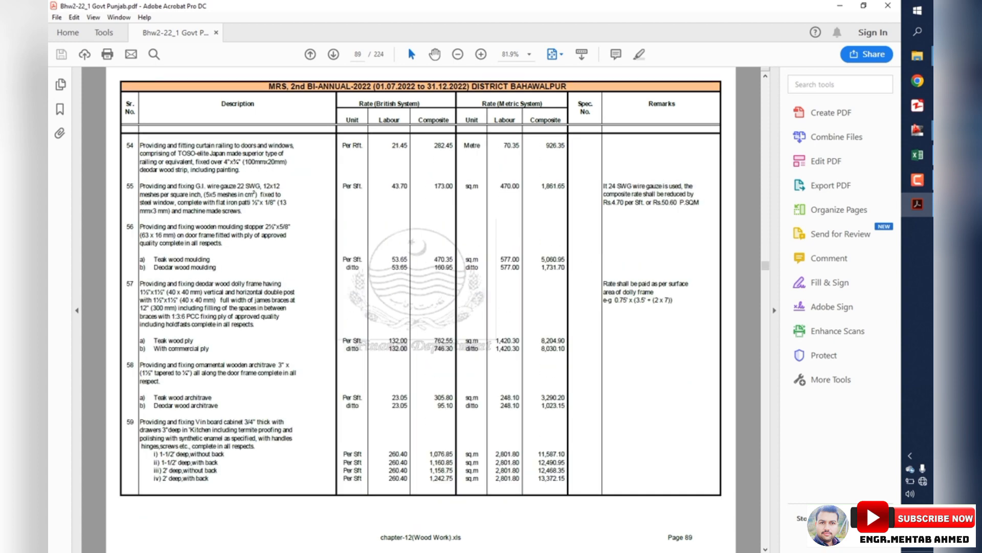
scroll(423, 306, "down", 2)
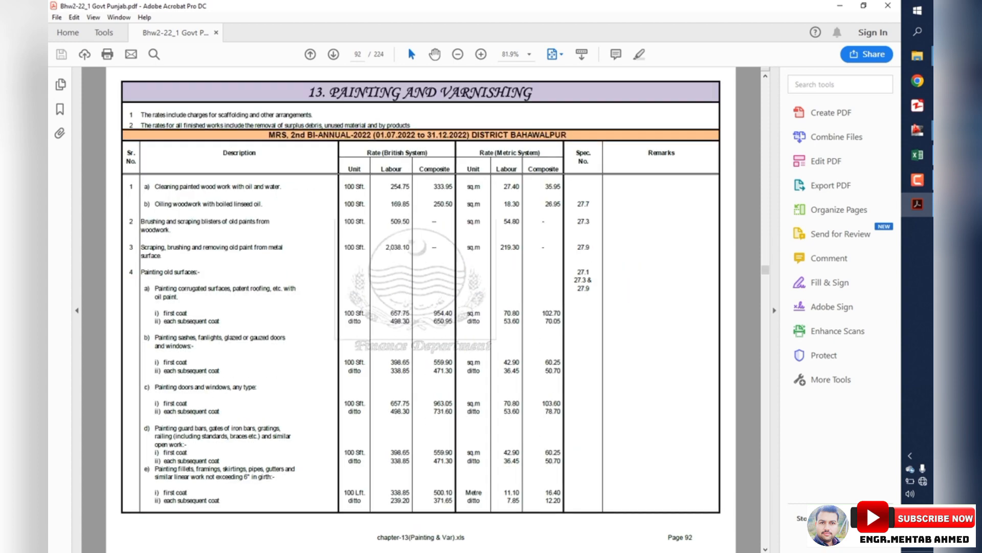
scroll(423, 306, "down", 10)
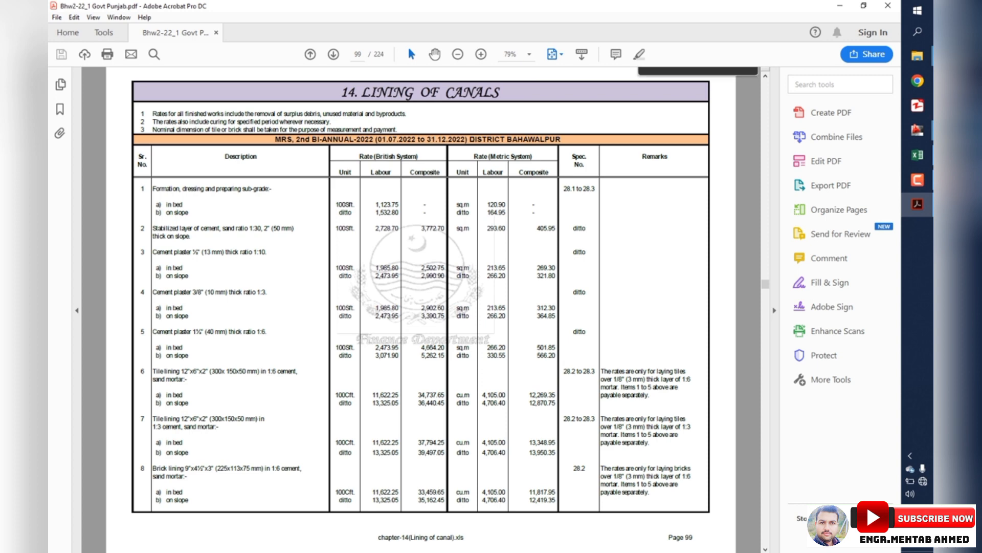
Step: Search the PDF for 1:4:8 and step back through the matches to the first page of the Concrete chapter
key("ctrl+f")
type("1:4:8")
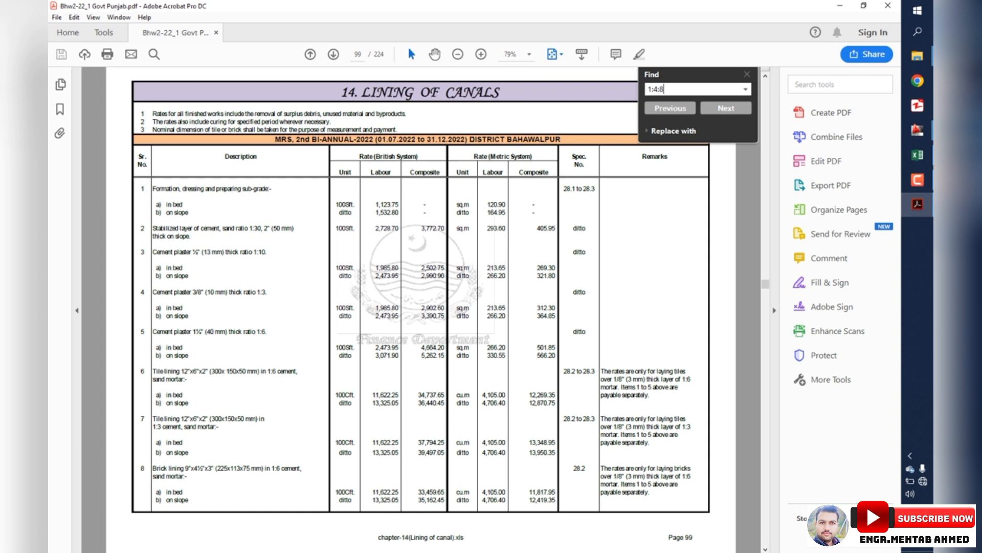
key("Return")
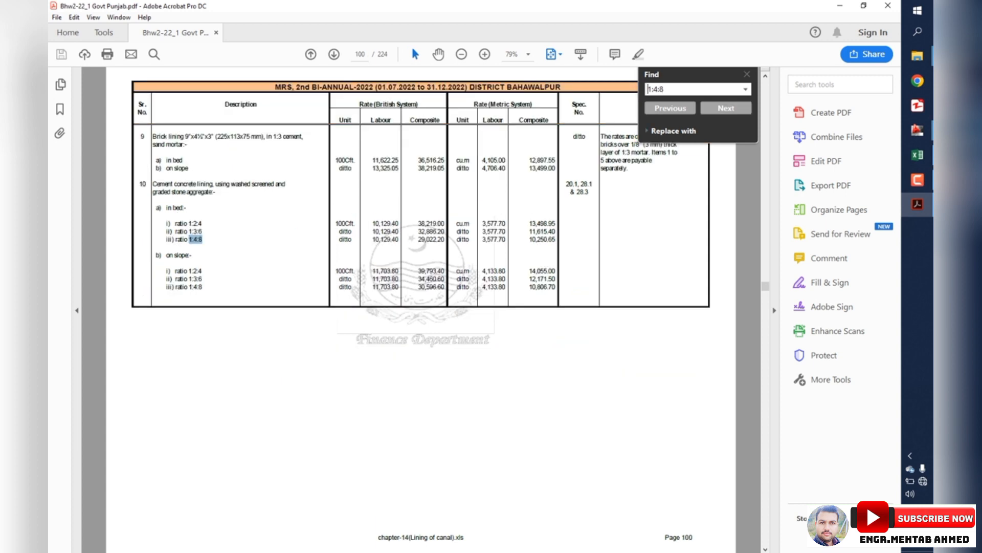
left_click(671, 108)
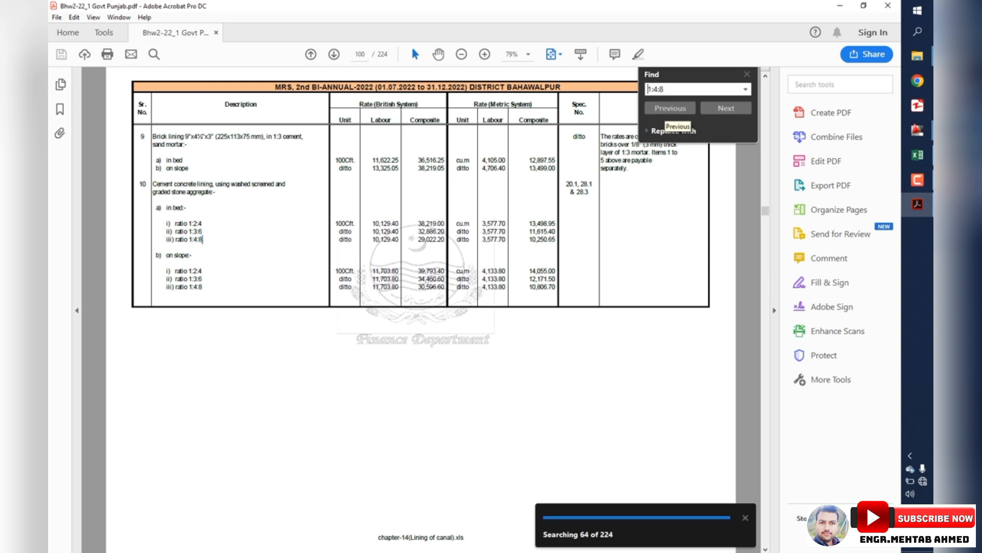
left_click(670, 108)
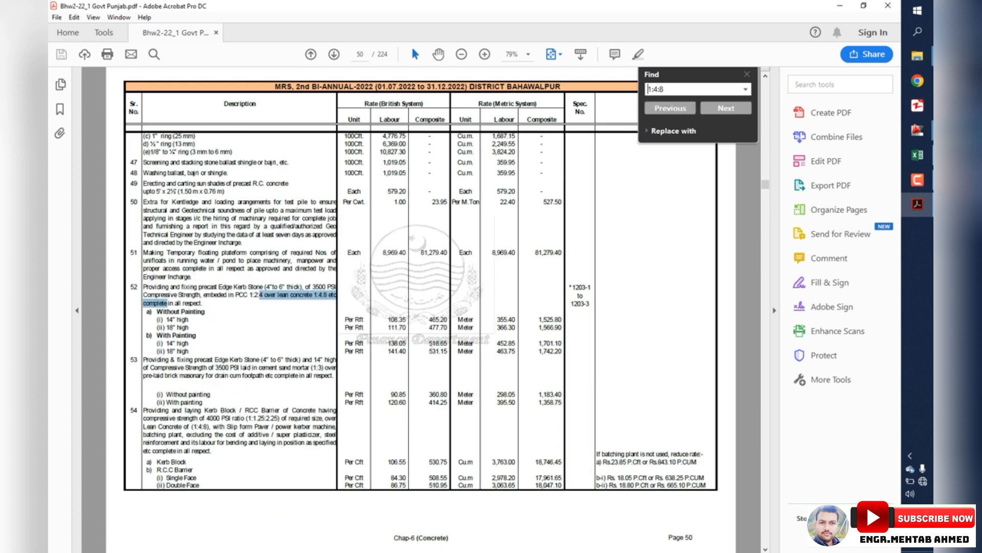
left_click(671, 108)
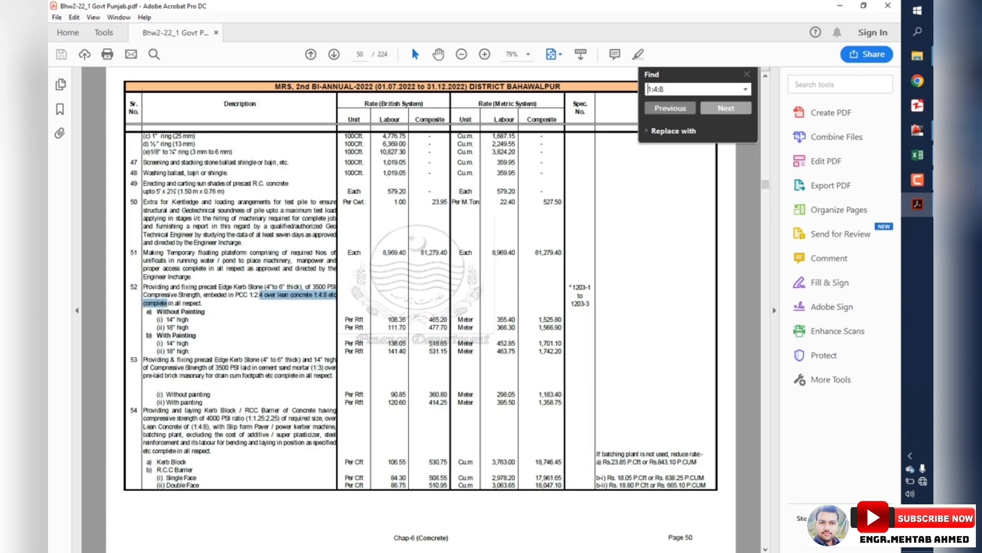
left_click(670, 108)
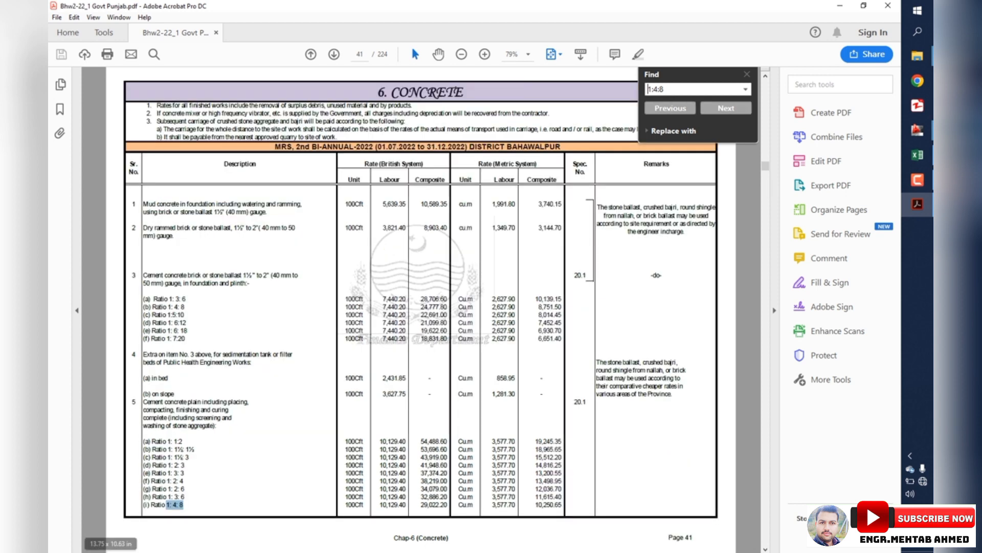
Step: Highlight the metric composite rate for plain cement concrete of ratio 1:4:8 under item 5
left_click(175, 504)
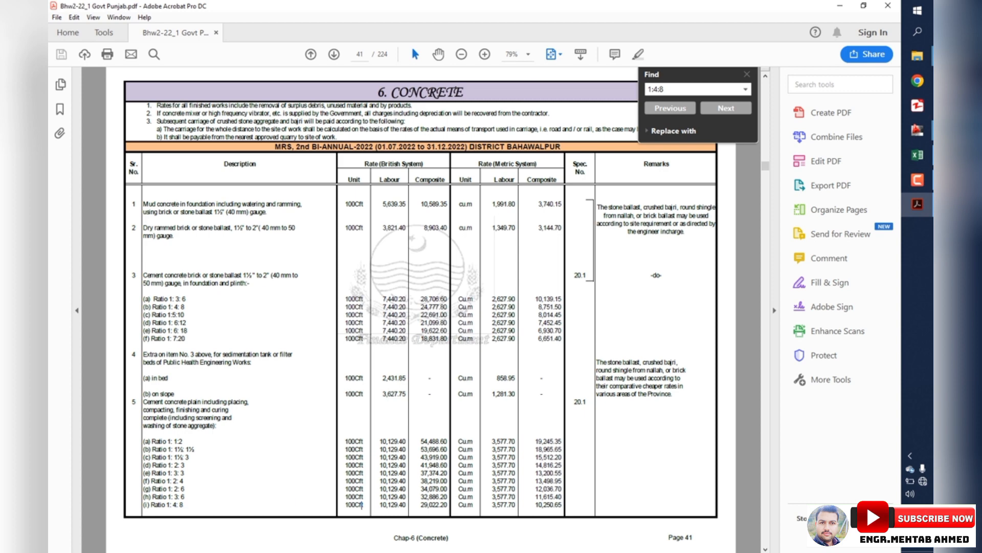
left_click_drag(361, 504, 562, 505)
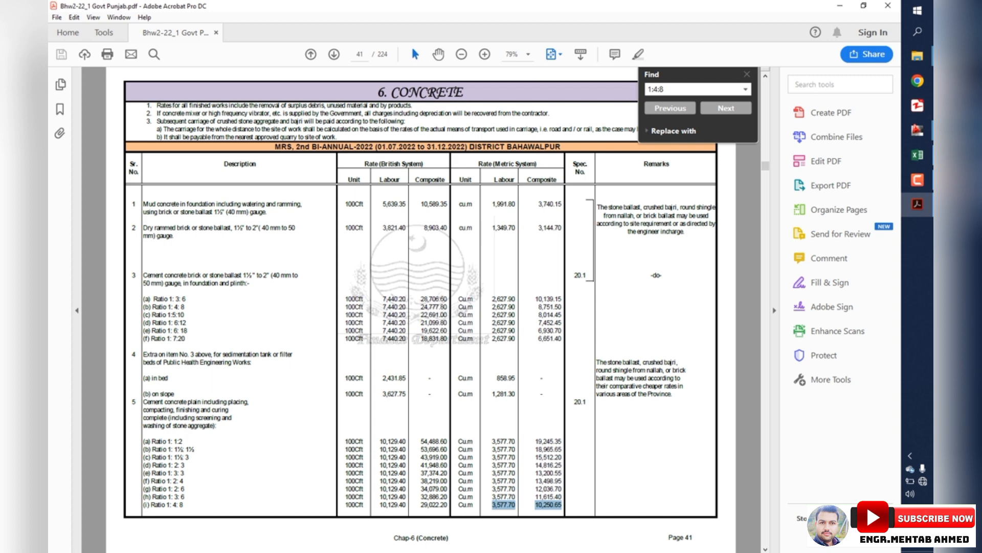
left_click(504, 505)
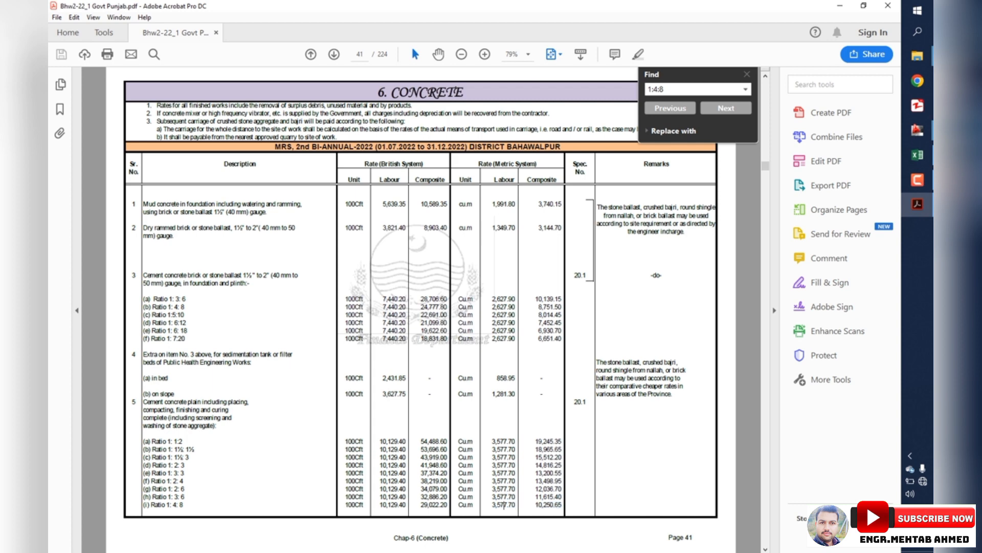
left_click_drag(538, 505, 562, 505)
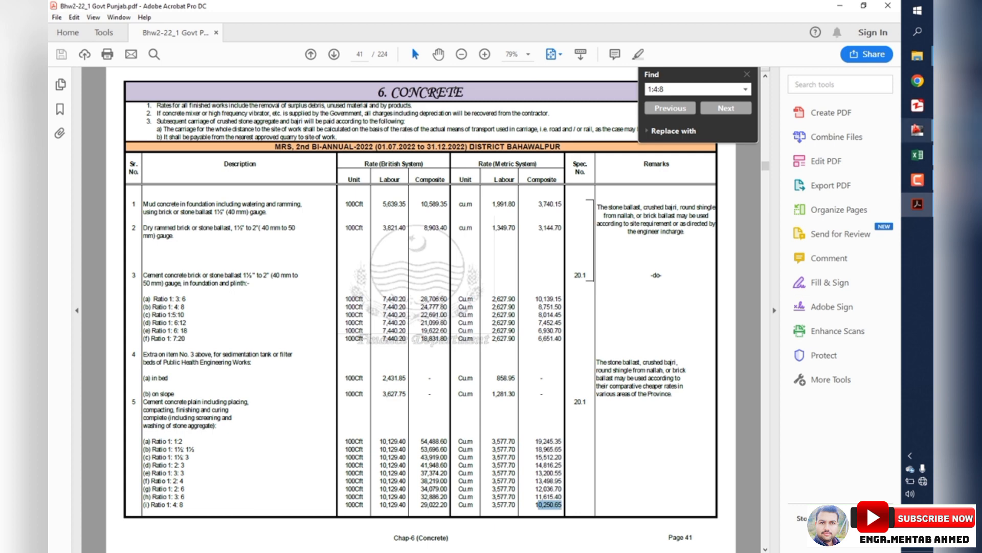
Step: Return to the BOQ sheet in Excel and set the PCC for Bed of Foundation rate in F8 to 10250
key("alt+Tab")
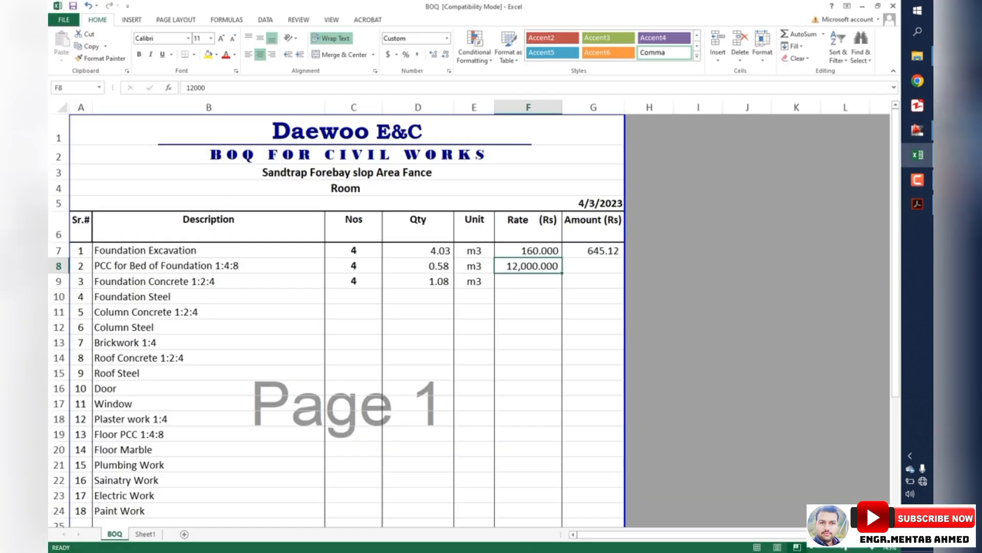
type("10250")
key("Return")
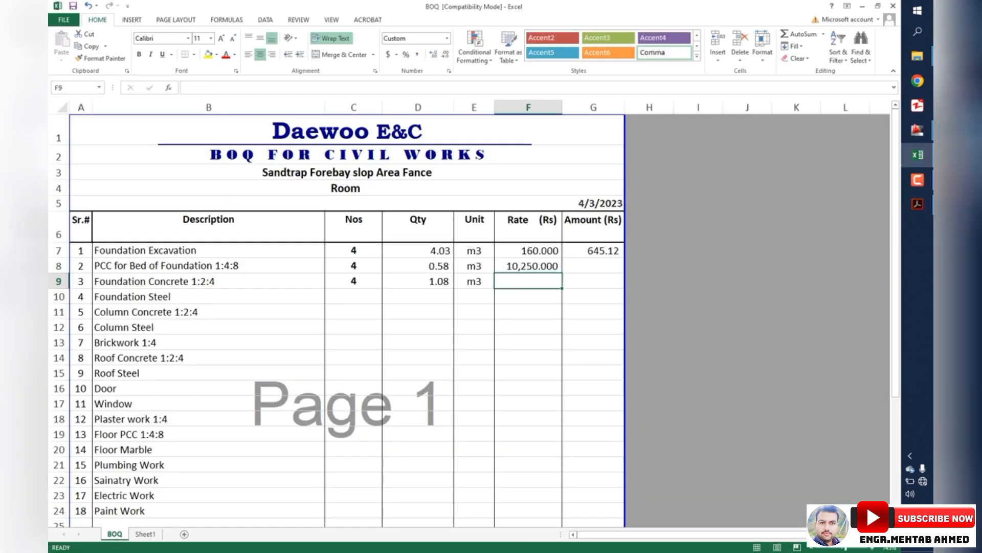
Step: Fill the Amount formula from G7 down to G8 for PCC for Bed of Foundation
left_click(593, 250)
left_click_drag(625, 258, 623, 270)
left_click(593, 266)
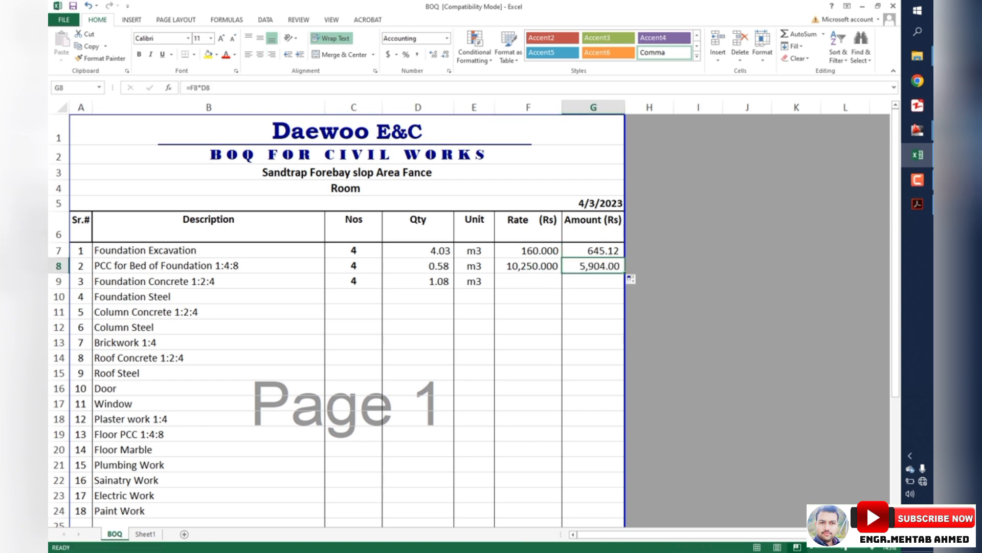
Step: Select the Foundation Concrete rate cell F9, switch back to the rates PDF and highlight the plain cement concrete 1:2:4 row
left_click(538, 280)
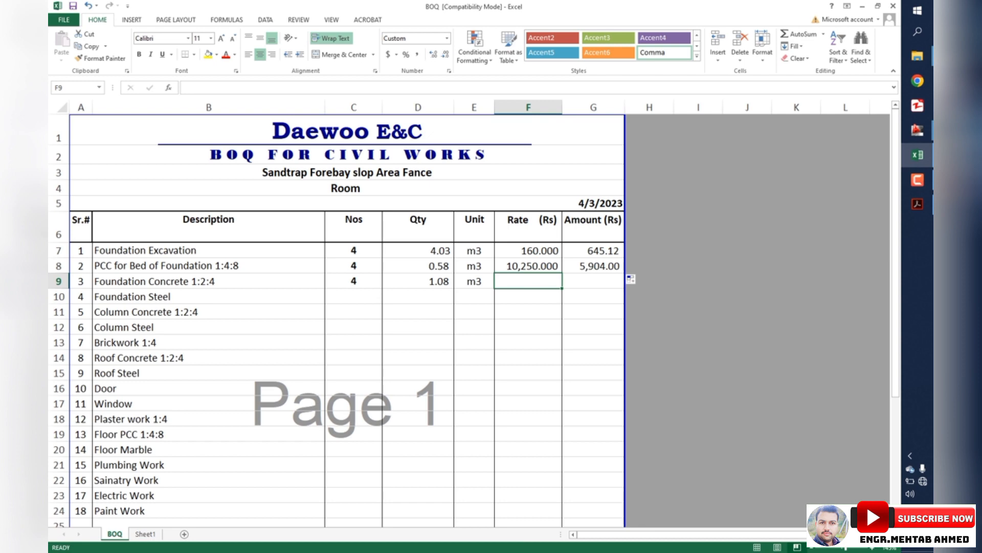
left_click(918, 203)
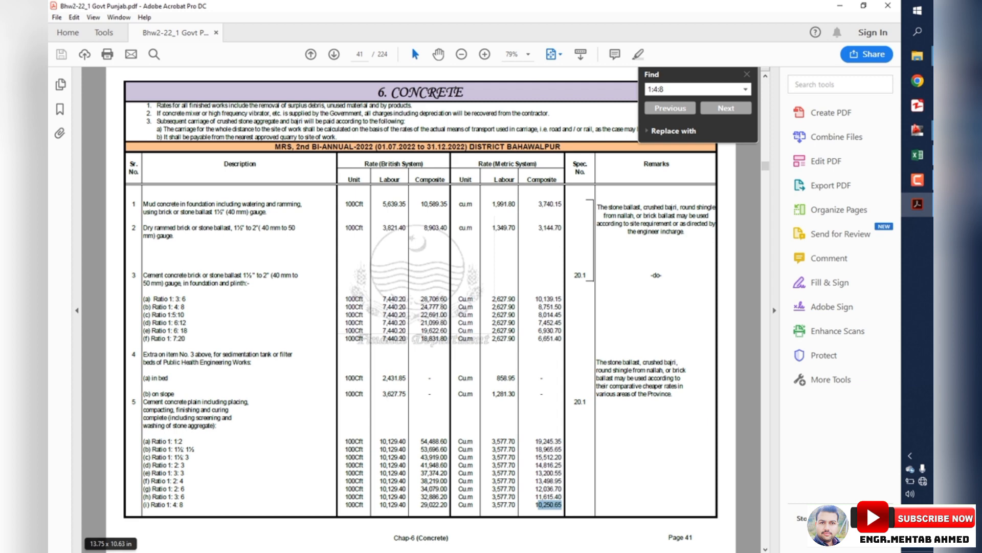
left_click_drag(143, 481, 185, 489)
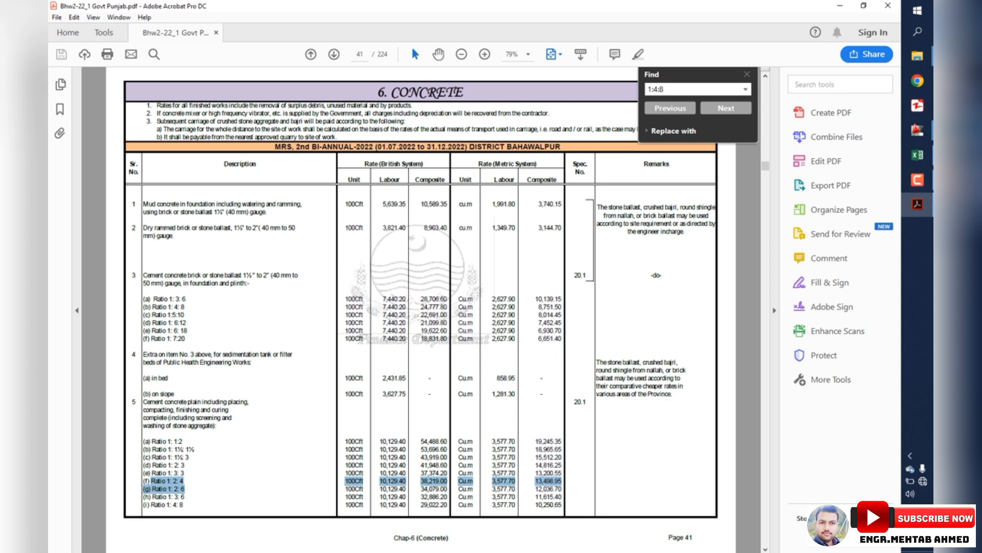
Step: Return to the BOQ sheet in Excel and set the Foundation Concrete 1:2:4 rate in F9 to 13500
left_click(918, 155)
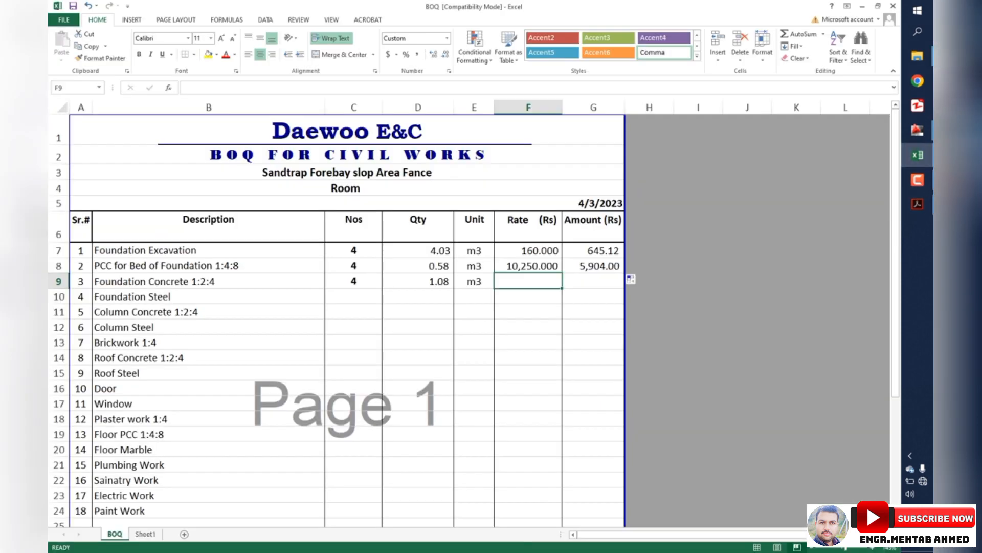
type("13500")
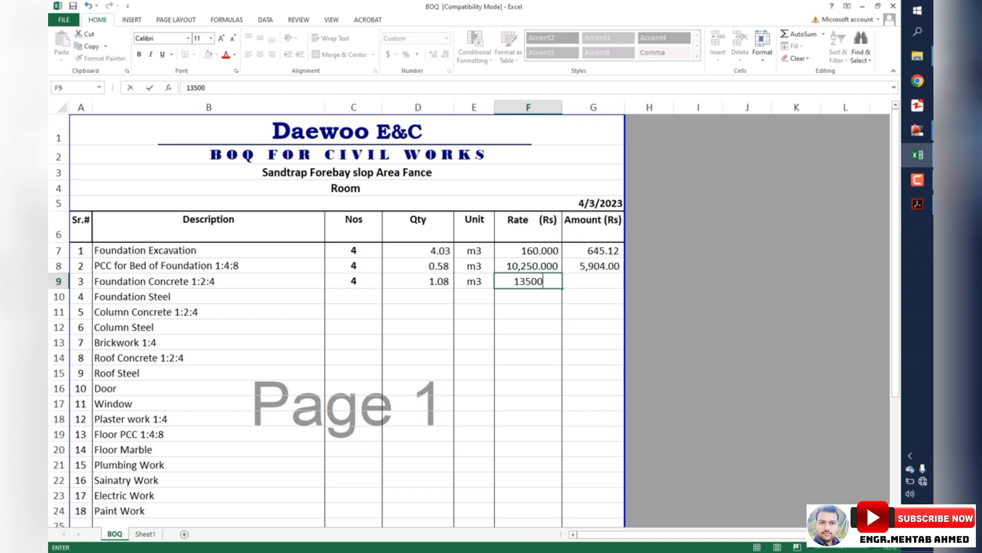
key("Return")
Step: Fill the Amount formula from G8 down to G9 for Foundation Concrete 1:2:4
left_click(594, 266)
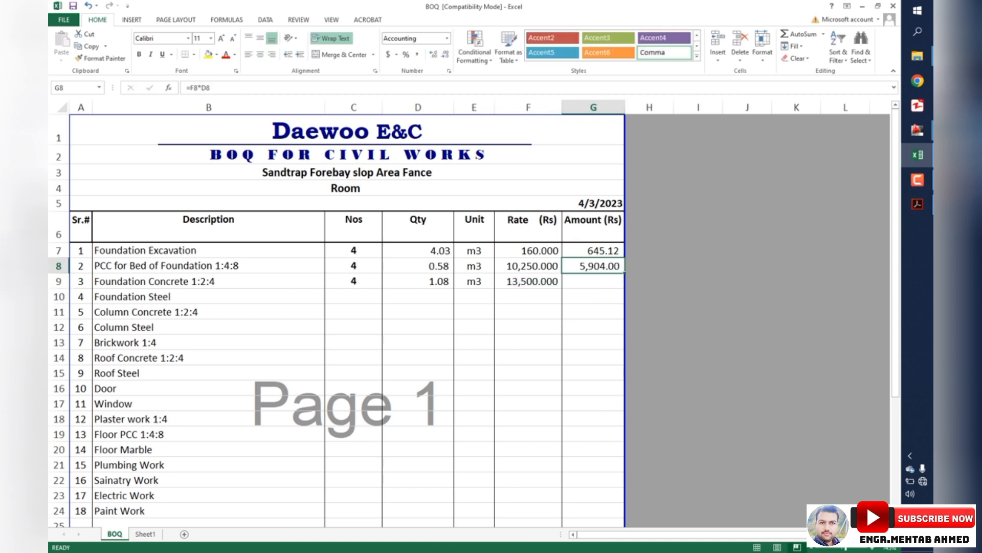
left_click_drag(624, 273, 624, 288)
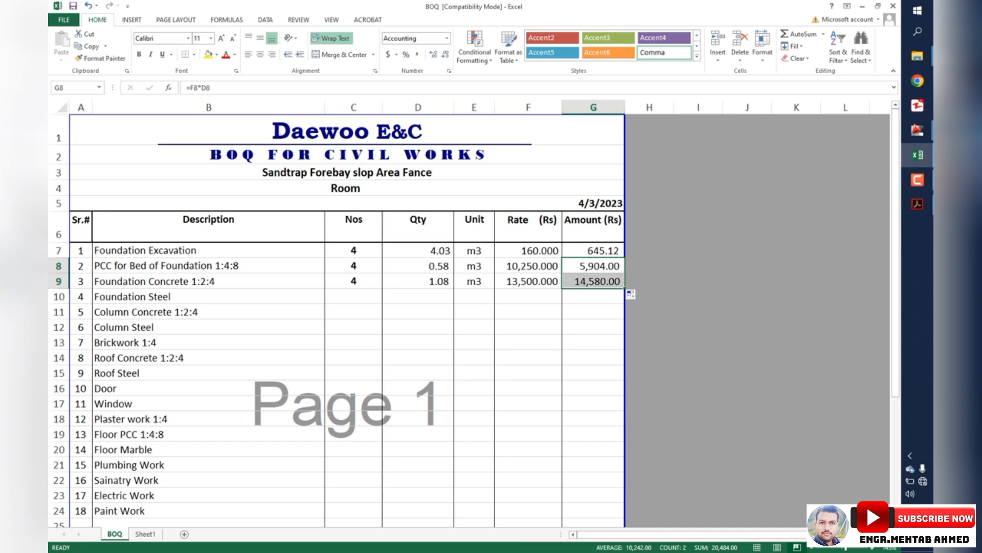
left_click(747, 342)
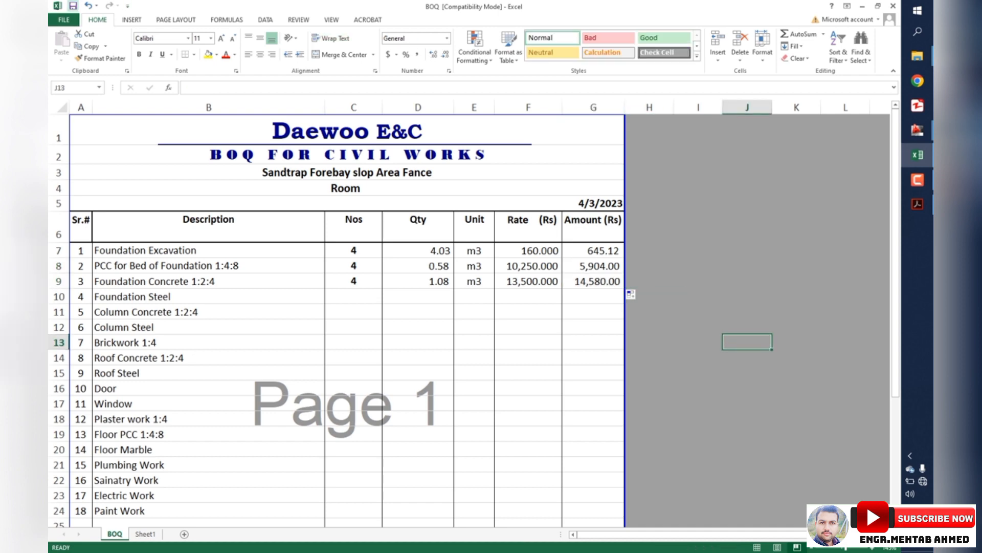
Step: Select the Foundation Steel row 10, switch to Room.dwg in AutoCAD and locate the steel bar schedule table
left_click(59, 296)
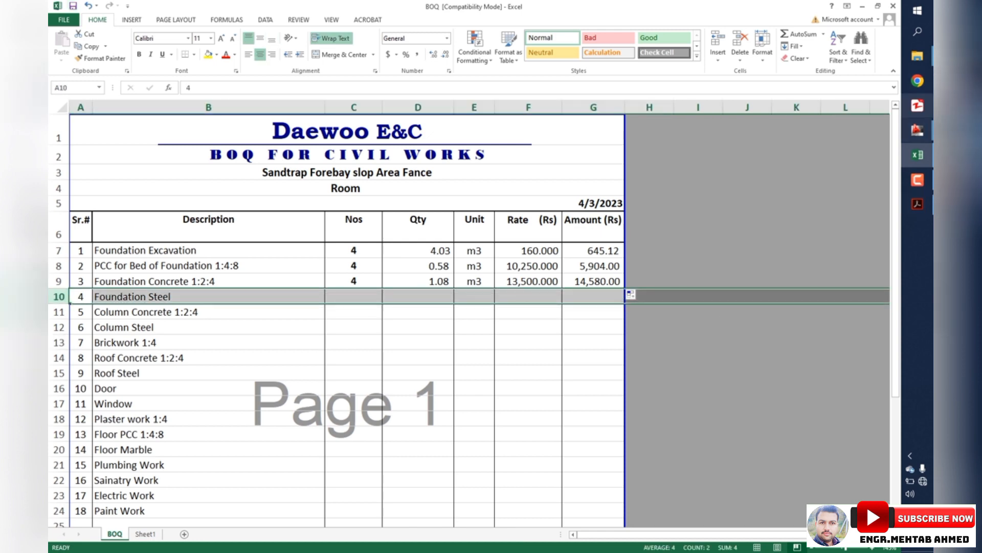
left_click(917, 155)
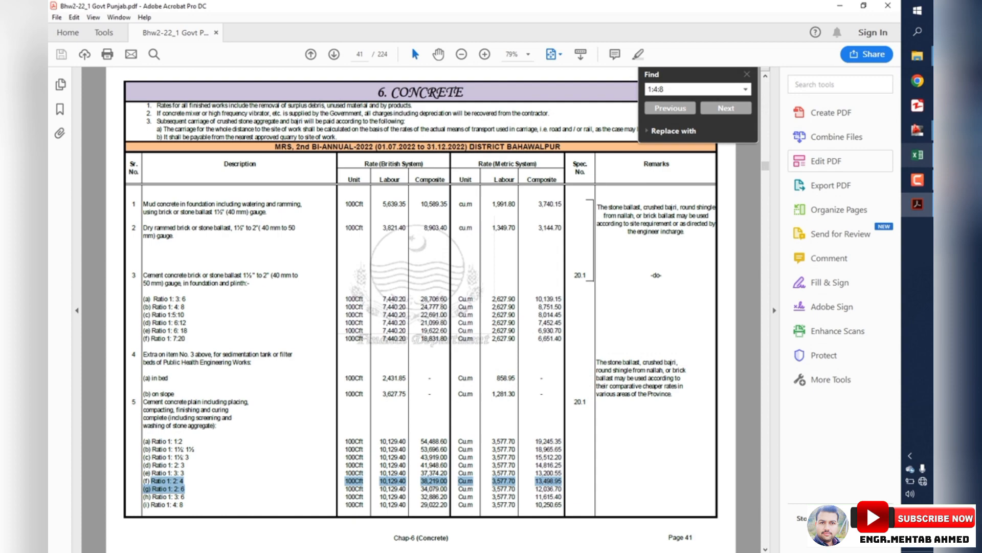
left_click(918, 155)
left_click(917, 155)
left_click(917, 155)
mouse_move(917, 130)
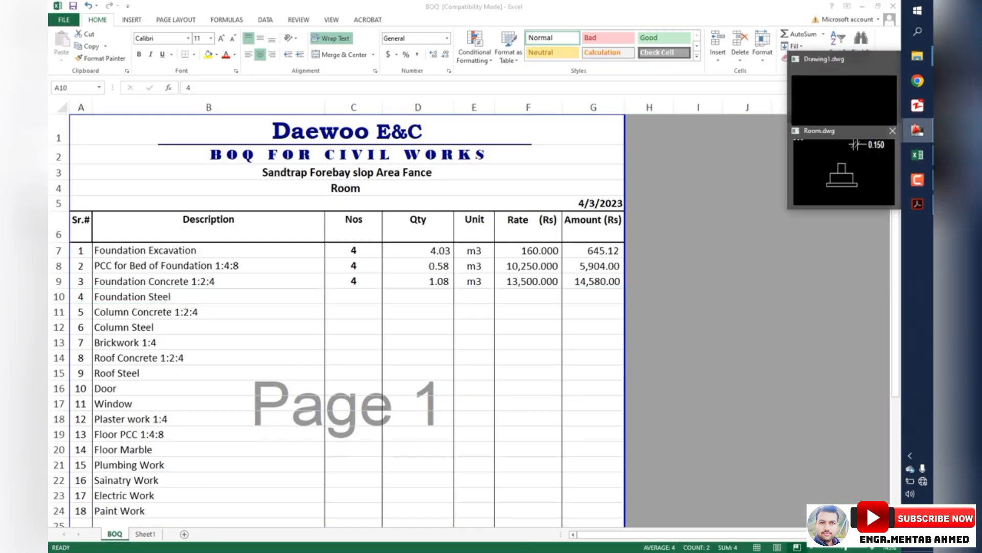
left_click(844, 171)
scroll(590, 266, "down", 5)
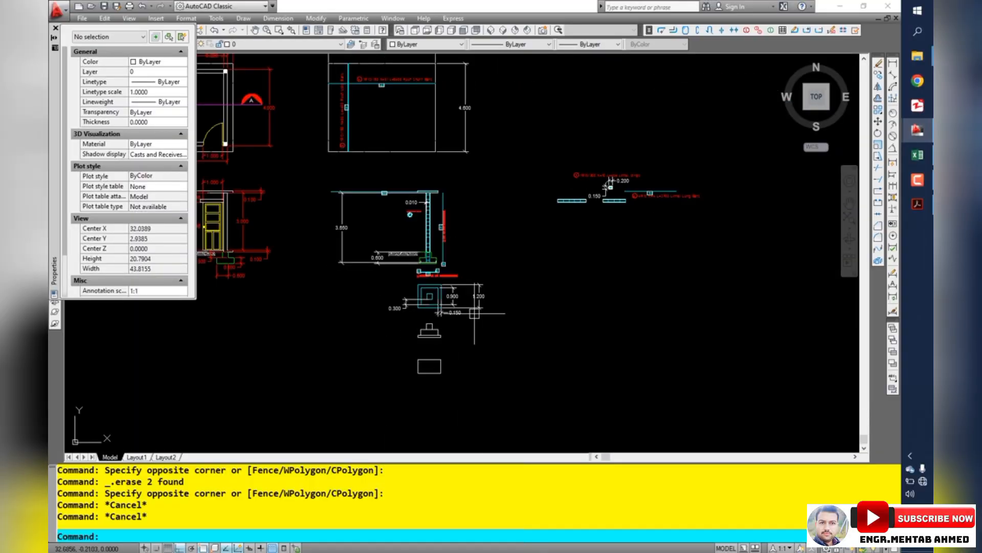
scroll(686, 225, "up", 6)
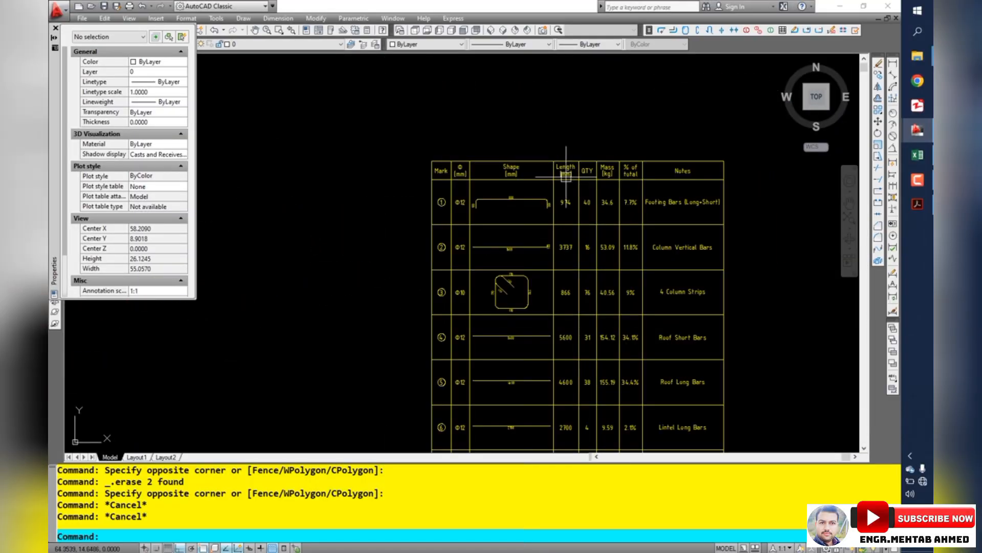
scroll(573, 256, "up", 1)
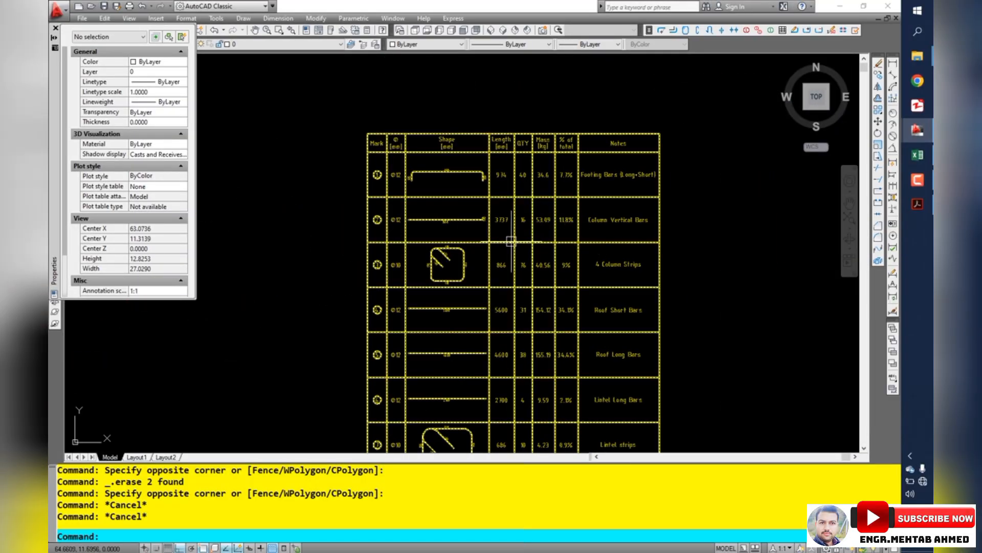
scroll(506, 238, "up", 2)
Step: Examine the bar schedule's rows for footing, column and roof bars, comparing their lengths, quantities and masses
left_click_drag(444, 193, 447, 211)
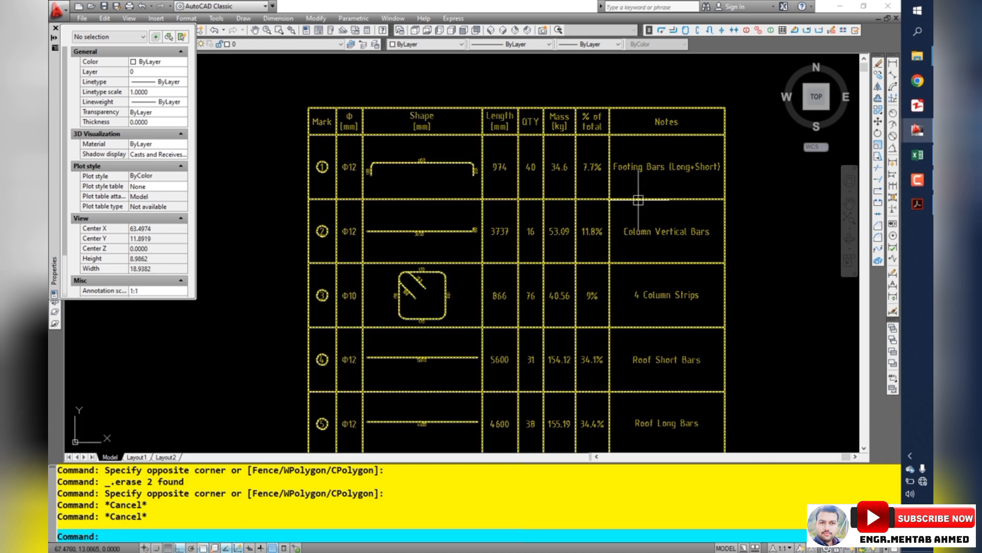
scroll(595, 174, "up", 2)
scroll(543, 193, "up", 1)
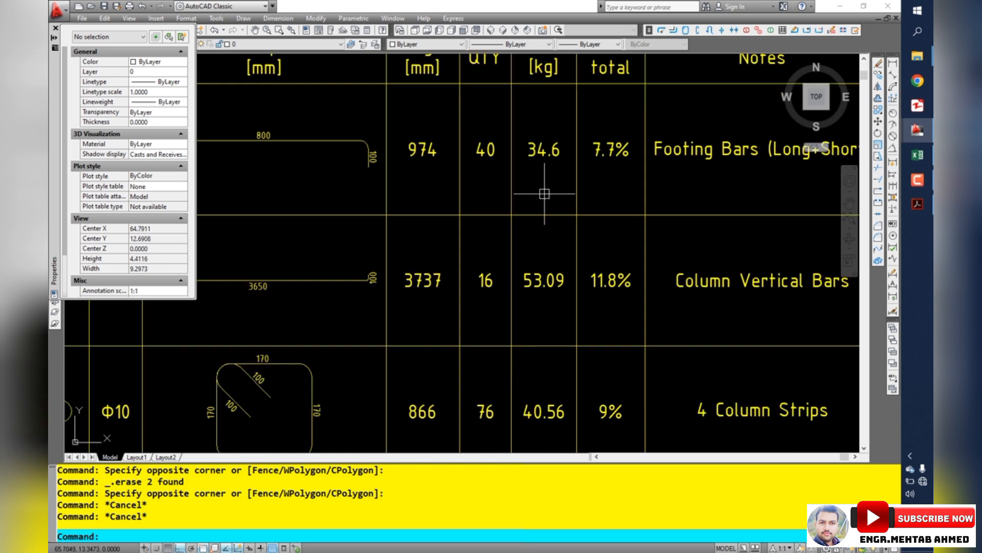
scroll(544, 194, "down", 2)
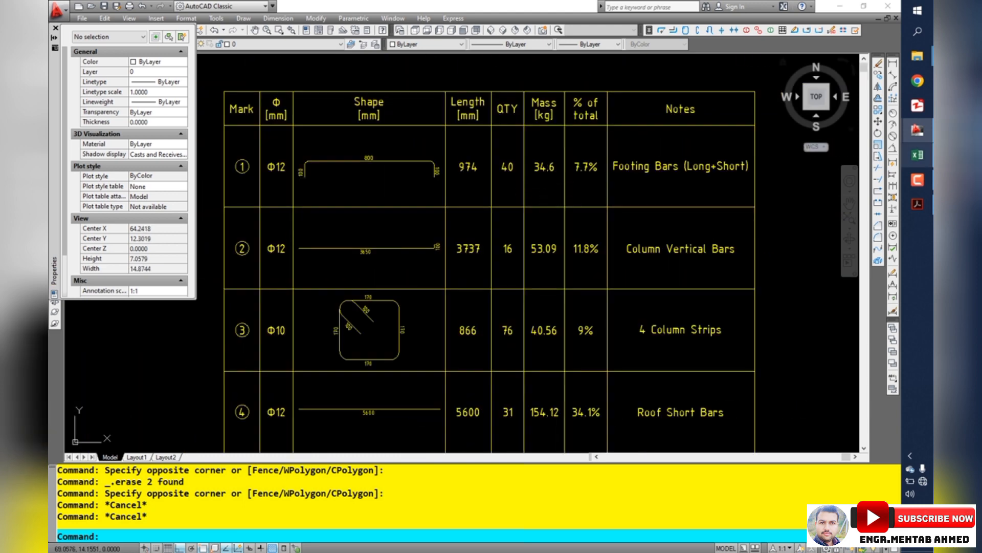
scroll(564, 225, "down", 2)
left_click_drag(550, 328, 542, 308)
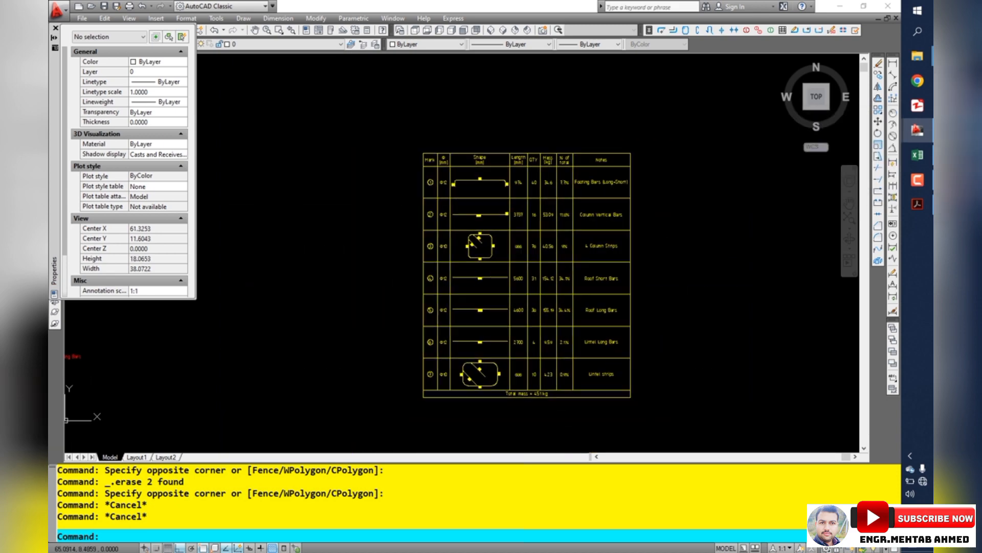
scroll(521, 250, "up", 4)
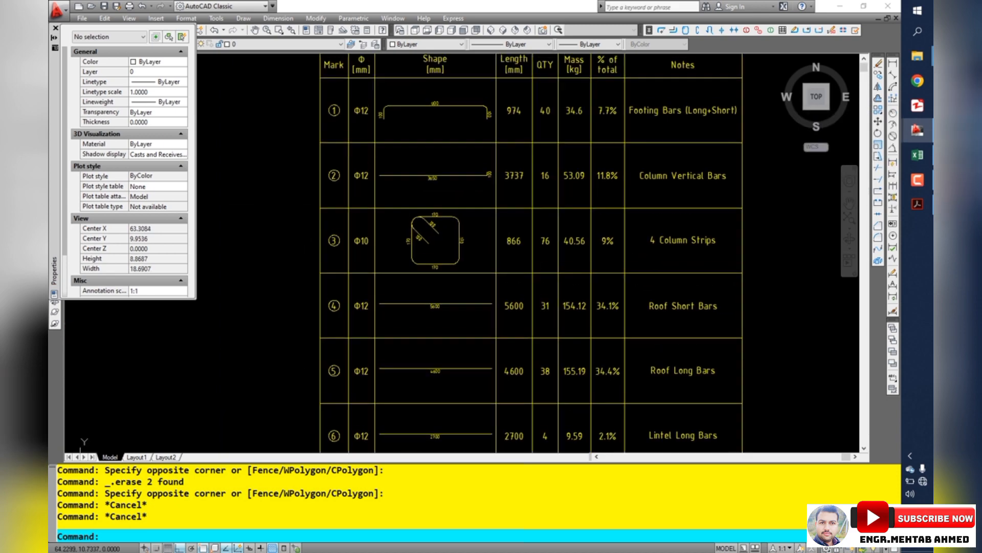
scroll(494, 232, "up", 3)
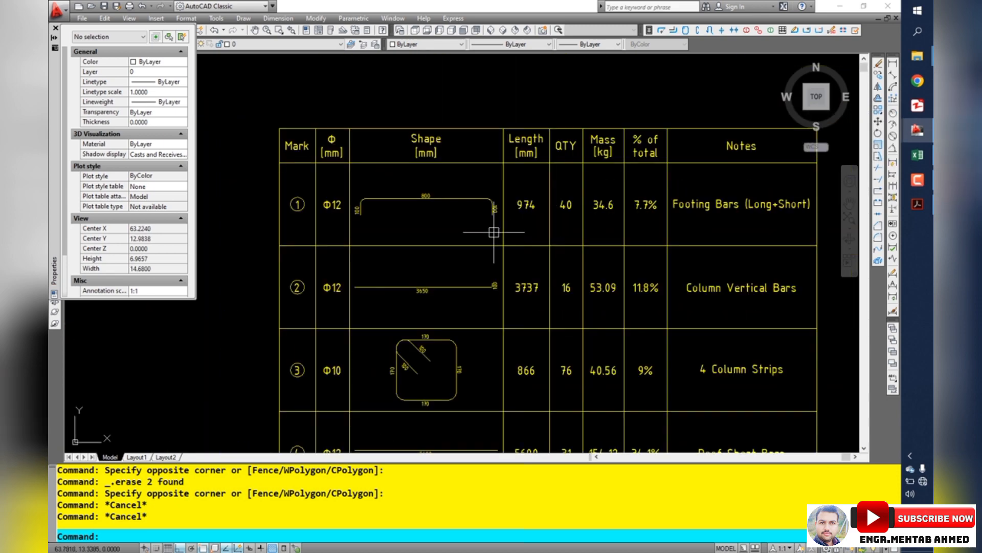
left_click_drag(496, 228, 481, 236)
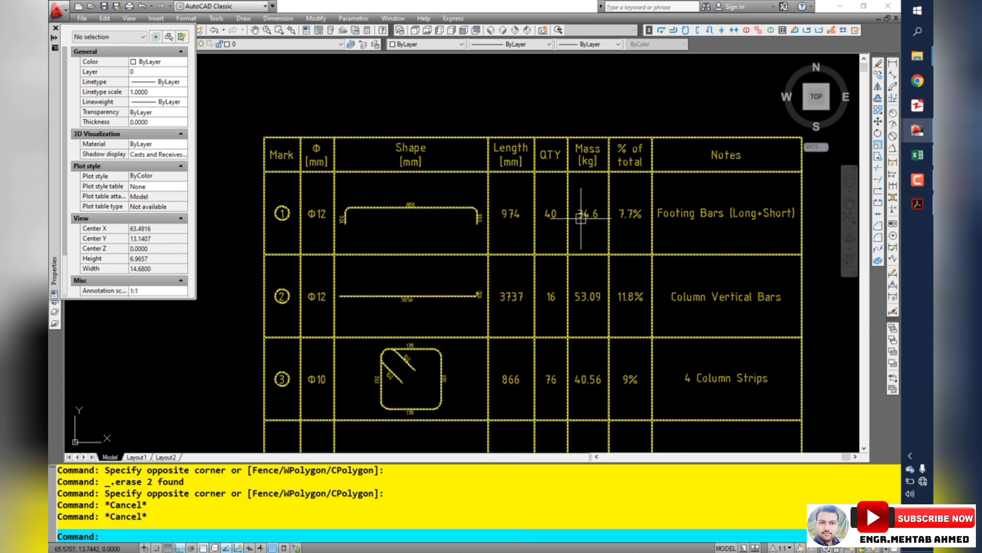
Step: Recheck the Foundation Steel item in the Excel BOQ, then read the Footing Bars mass in the AutoCAD bar schedule
left_click(917, 154)
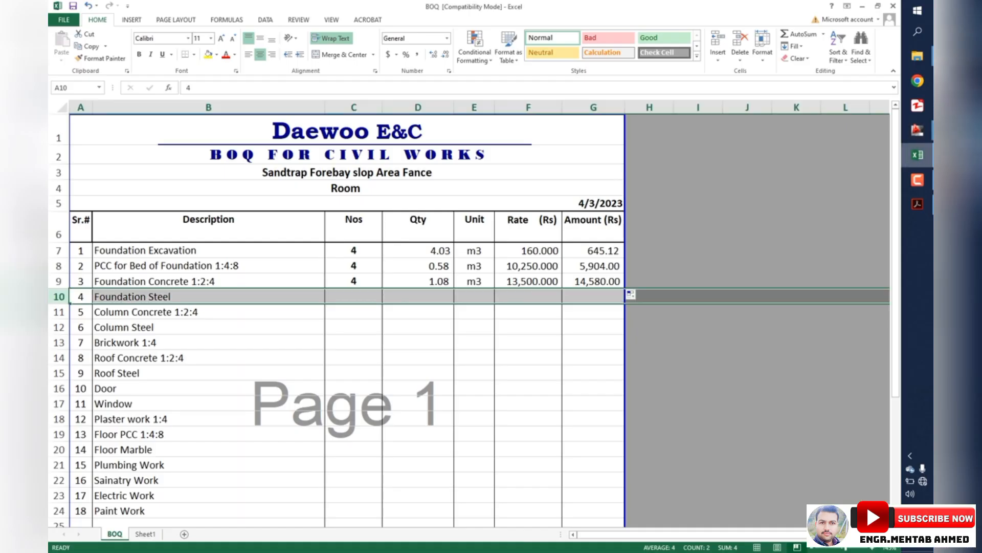
left_click(918, 130)
scroll(608, 200, "up", 2)
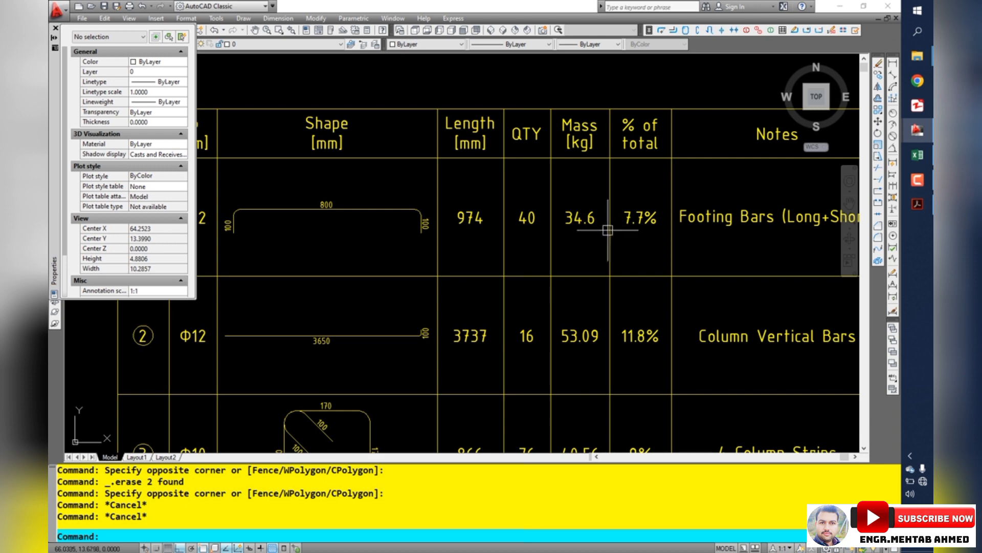
scroll(553, 215, "down", 10)
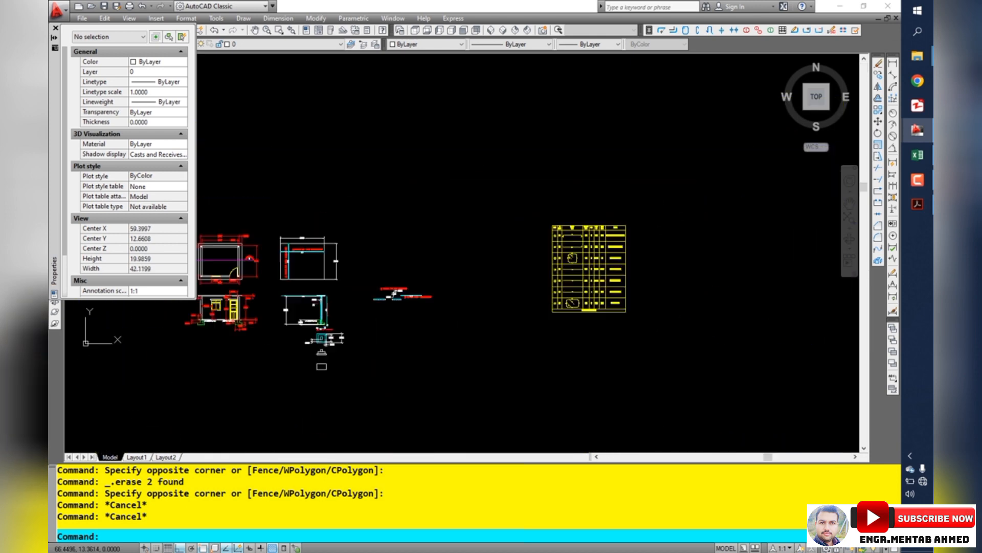
scroll(590, 220, "up", 12)
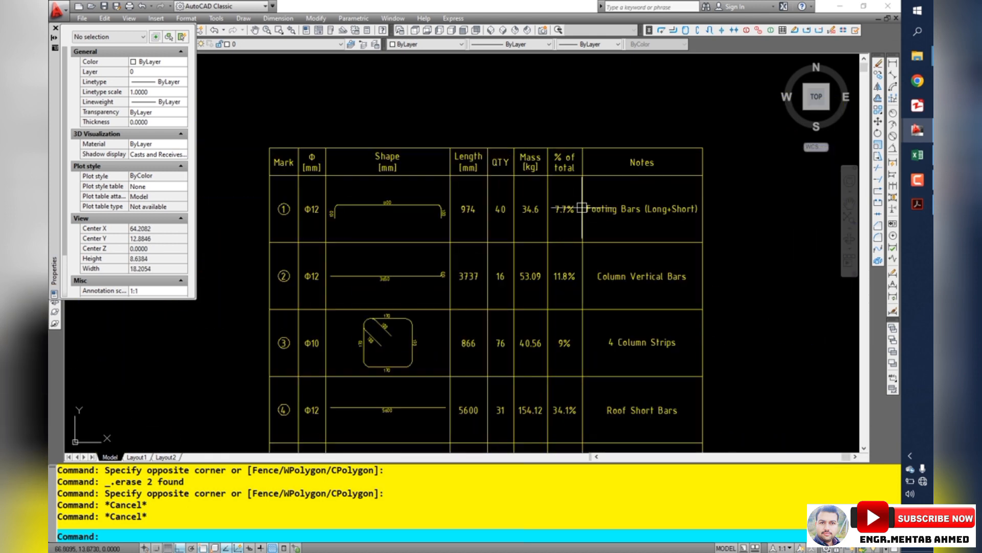
left_click_drag(466, 221, 526, 288)
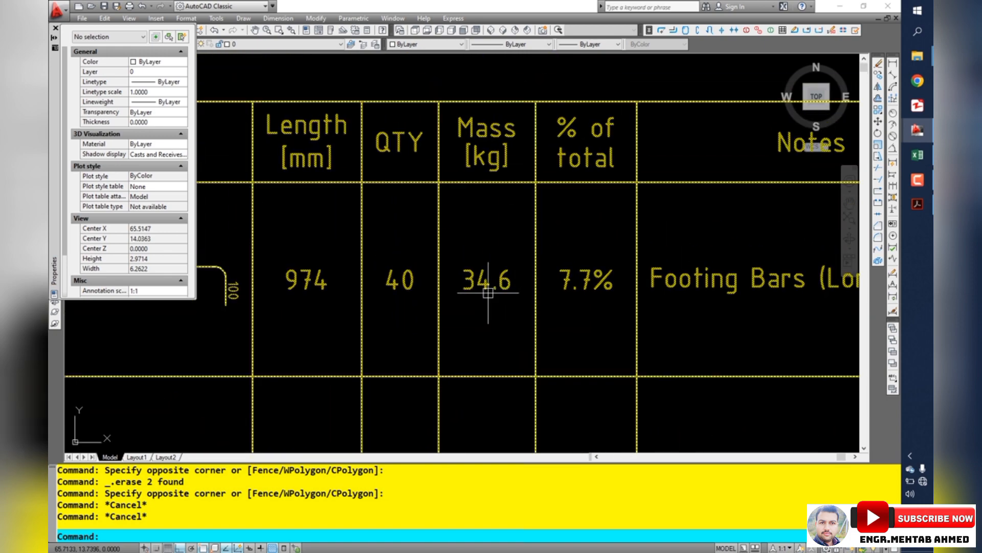
Step: Return to the Excel BOQ, enter Kg in the Foundation Steel Nos cell C10 and centre it
left_click(917, 155)
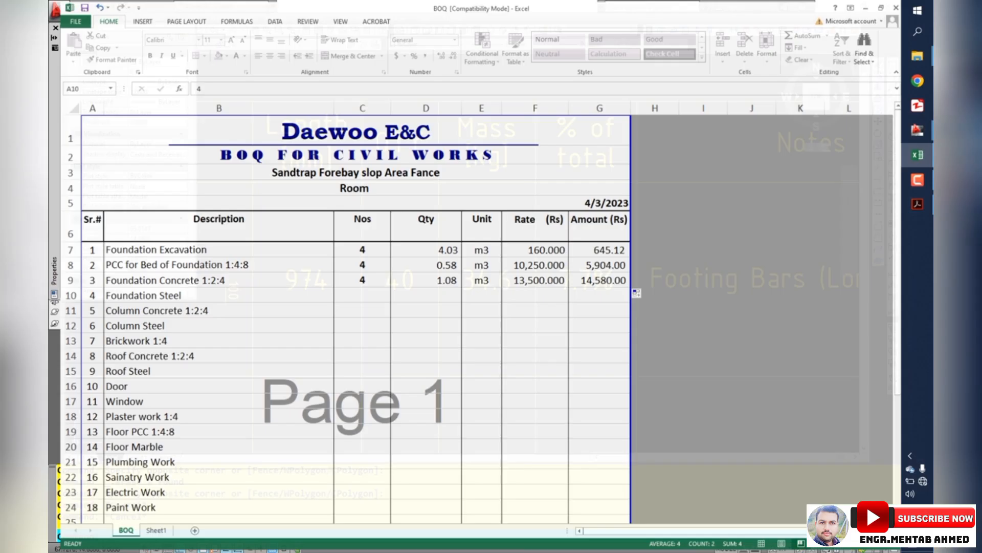
left_click(353, 296)
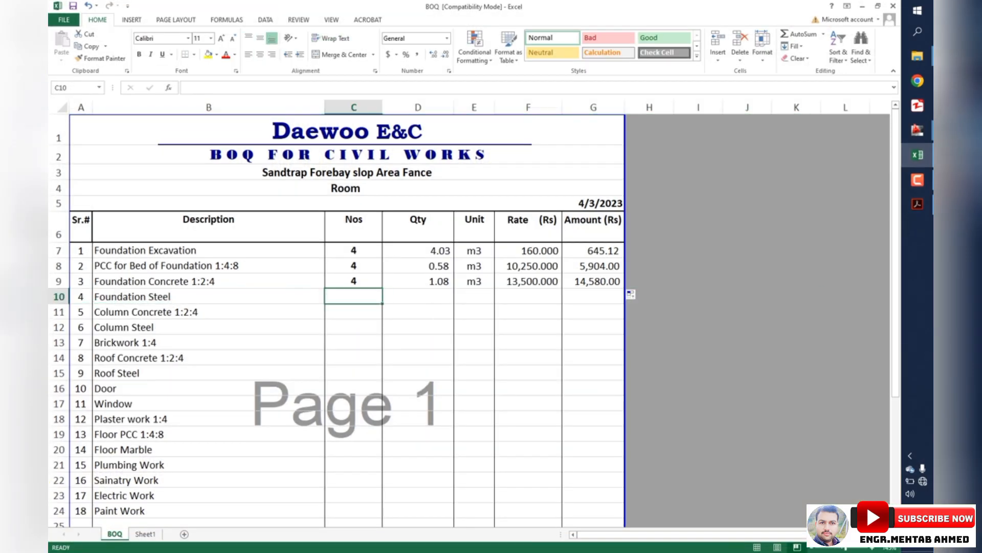
type("Kg")
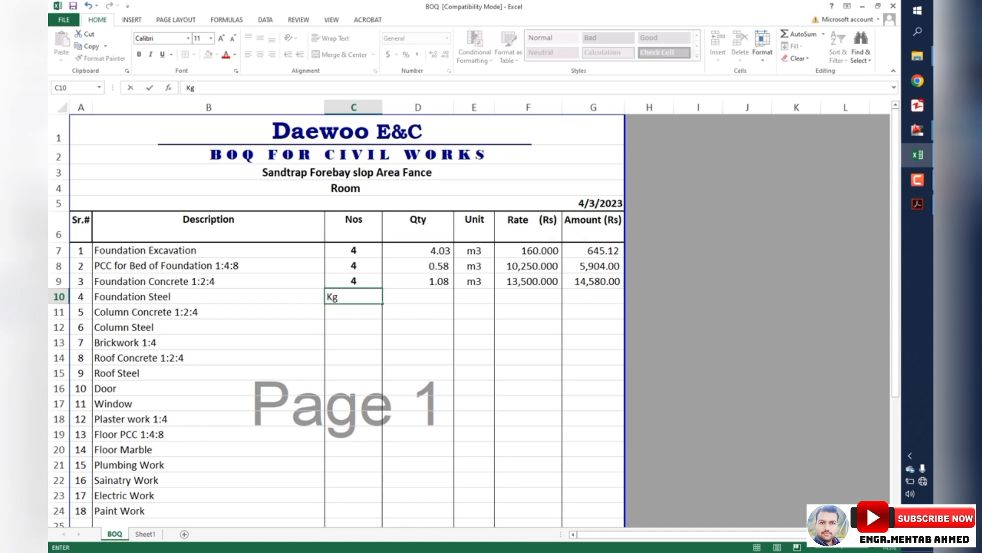
key("Right")
key("Left")
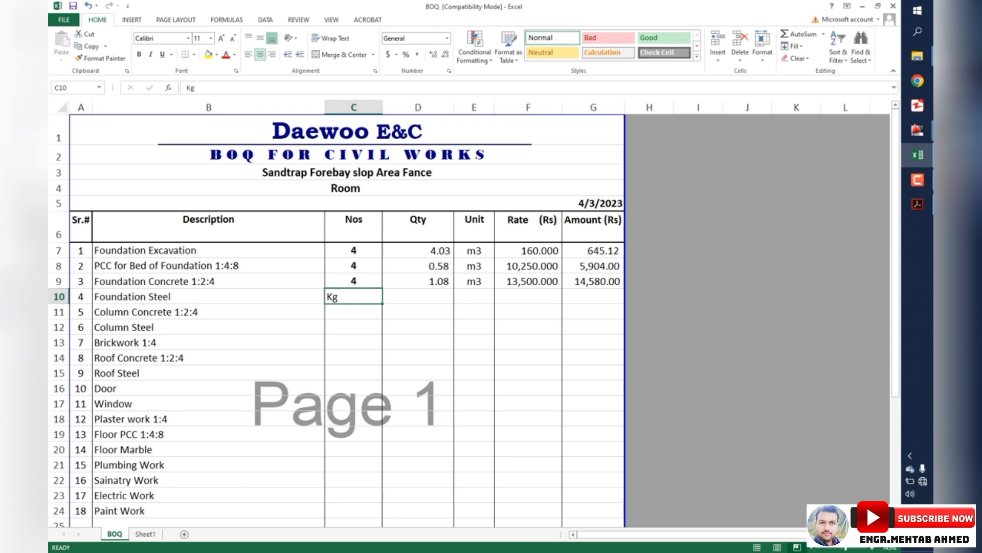
left_click(260, 54)
key("Right")
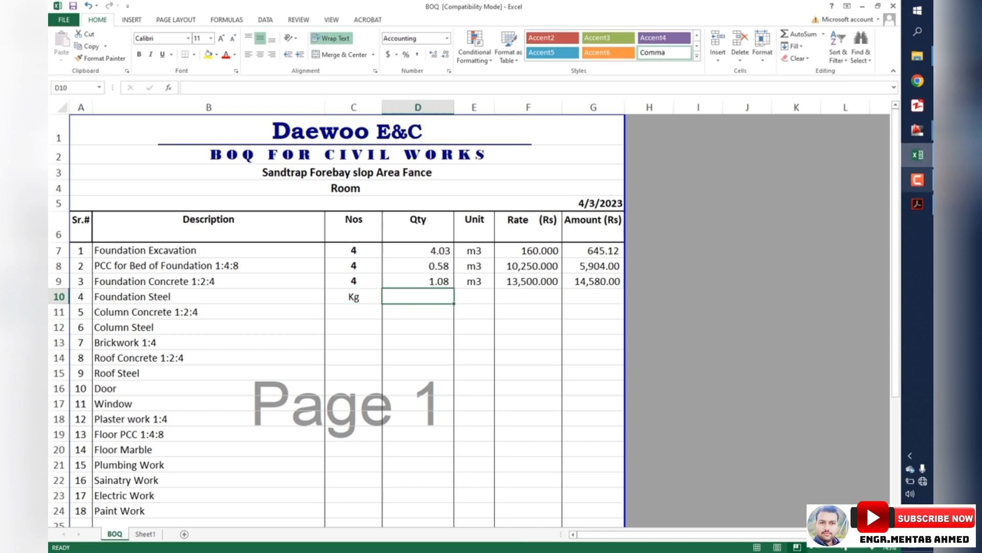
Step: Check the Footing Bars mass in AutoCAD and enter 34.6 as the Foundation Steel quantity in D10 of the Excel BOQ
key("alt+Tab")
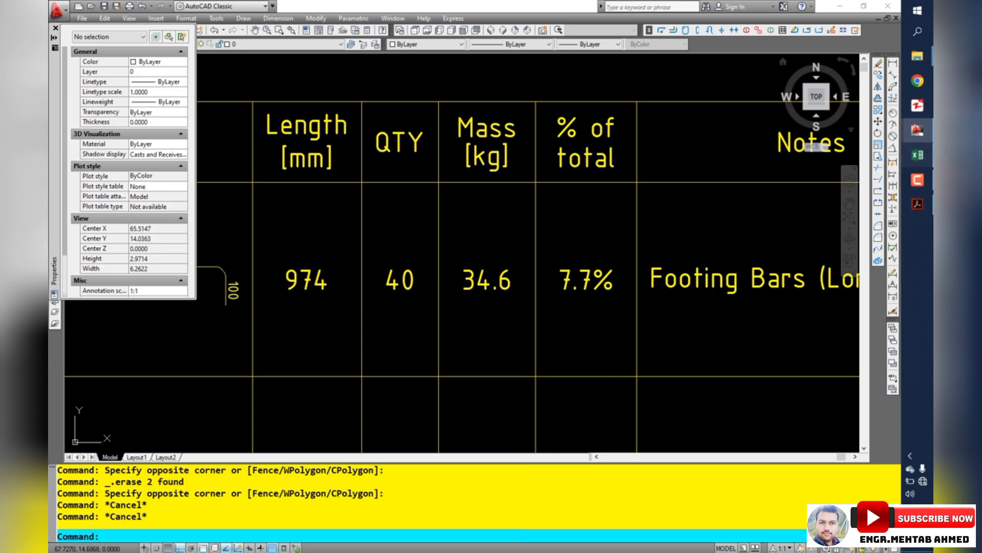
key("alt+Tab")
type("34.6")
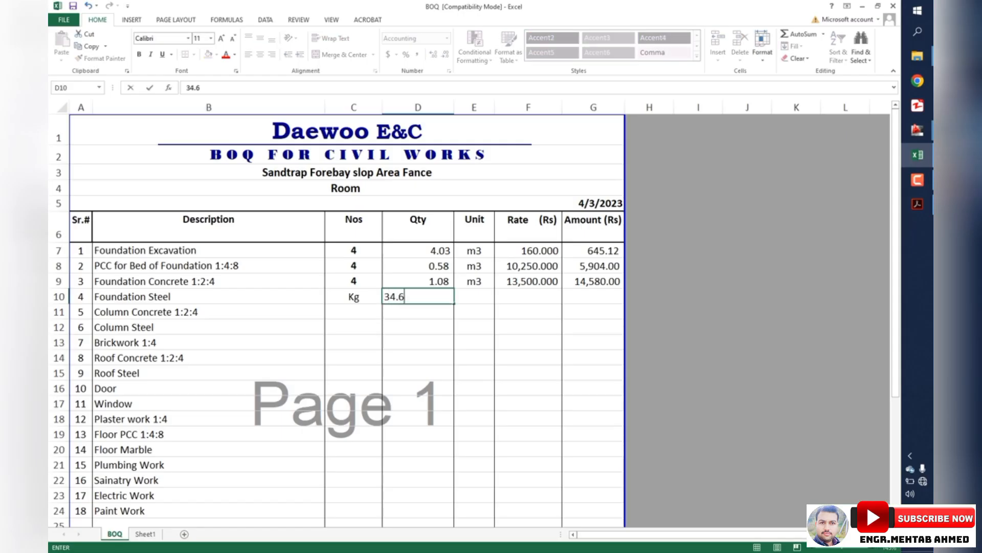
key("Return")
Step: Replace the Foundation Steel Nos entry in C10 with 4
left_click(474, 296)
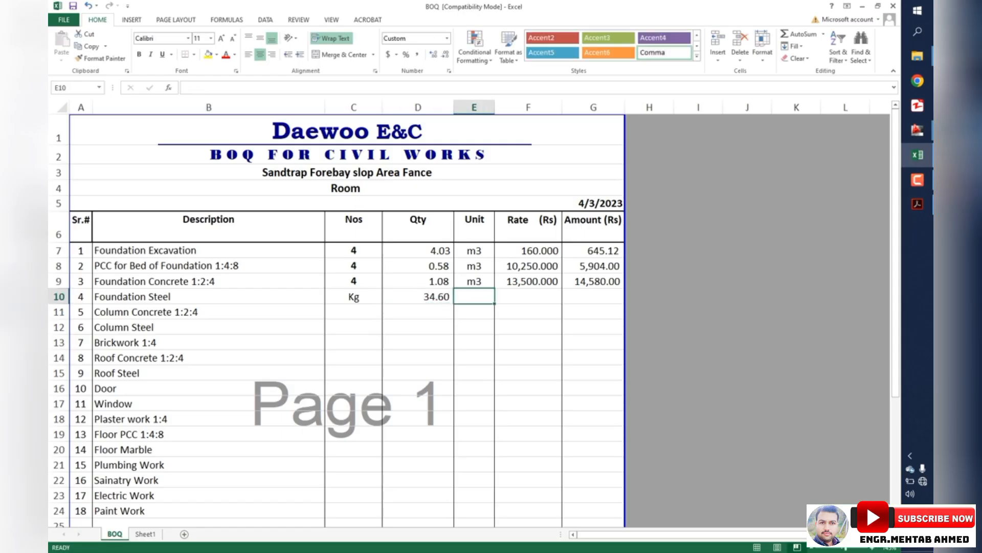
left_click(353, 297)
type("4")
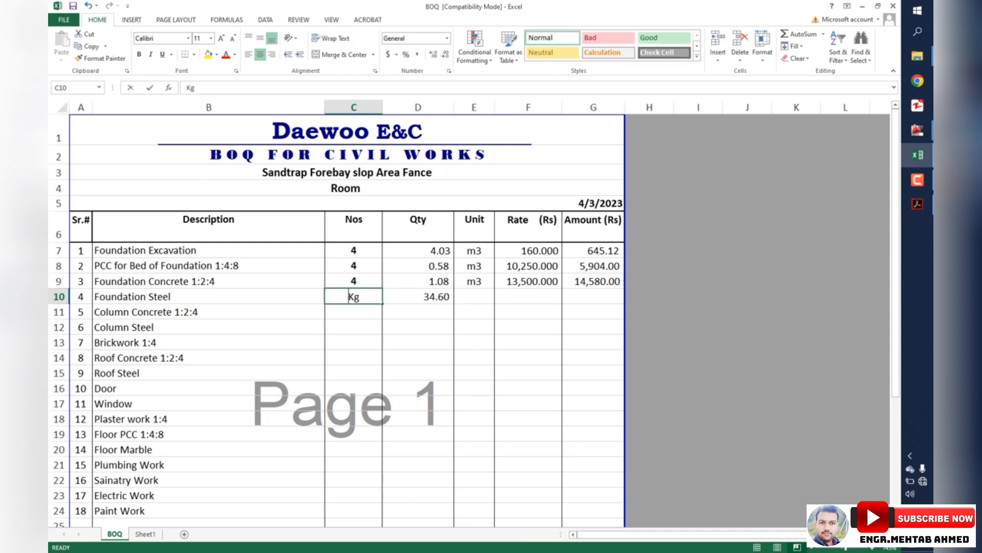
key("Return")
Step: Enter KG as the Foundation Steel unit in E10 and select its quantity cell D10
left_click(473, 296)
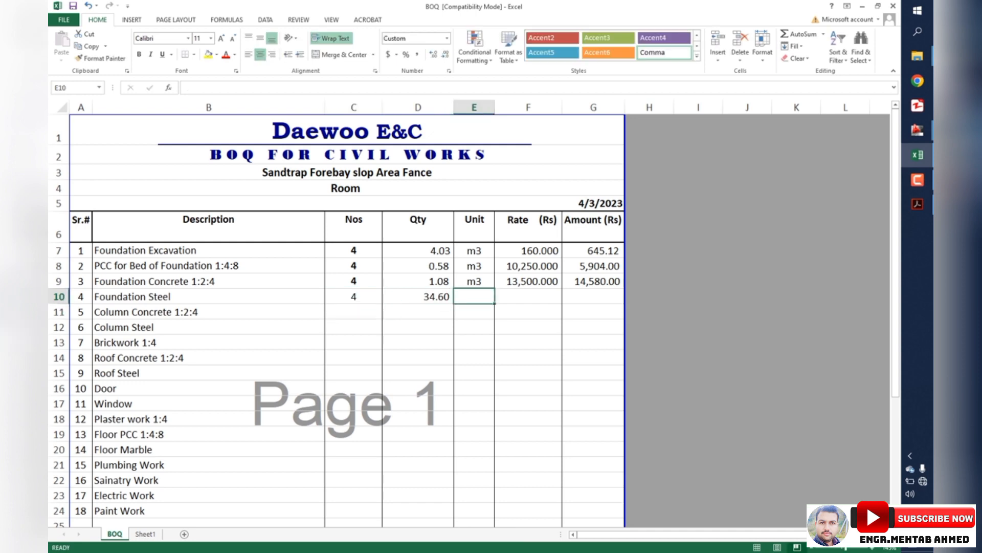
type("K")
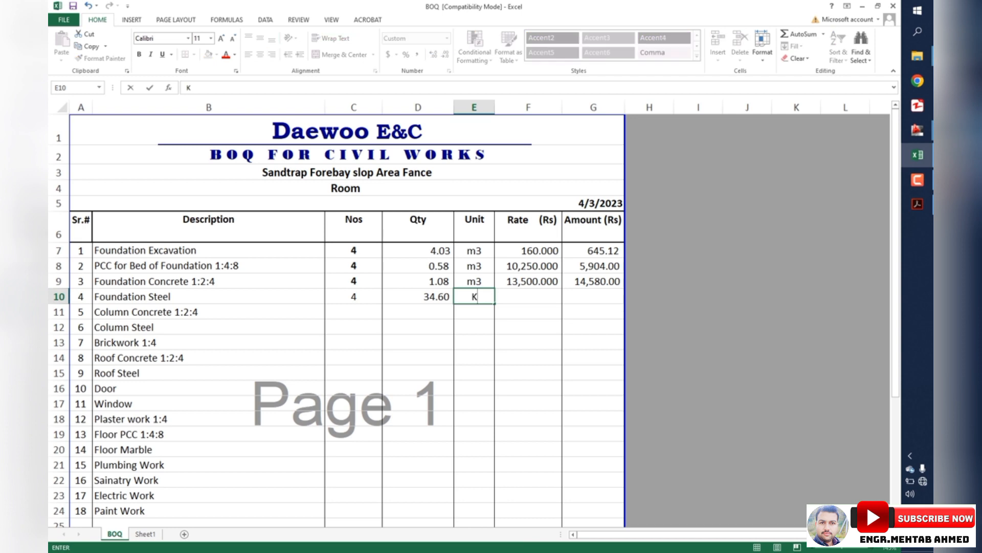
type("G")
key("Return")
left_click(418, 296)
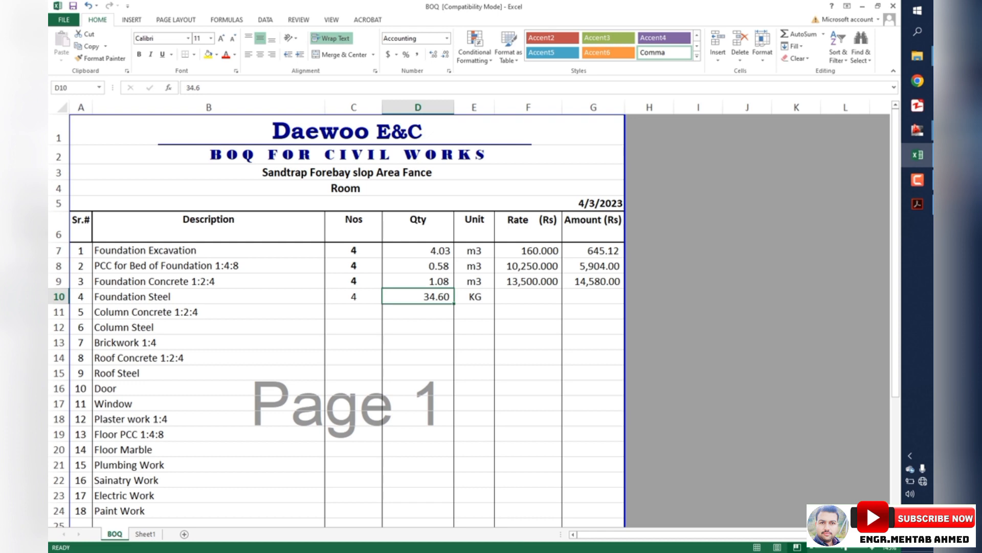
Step: Recheck the Foundation Steel Nos and quantity, switch to AutoCAD and examine the Footing Bars callout below the footing
left_click(353, 296)
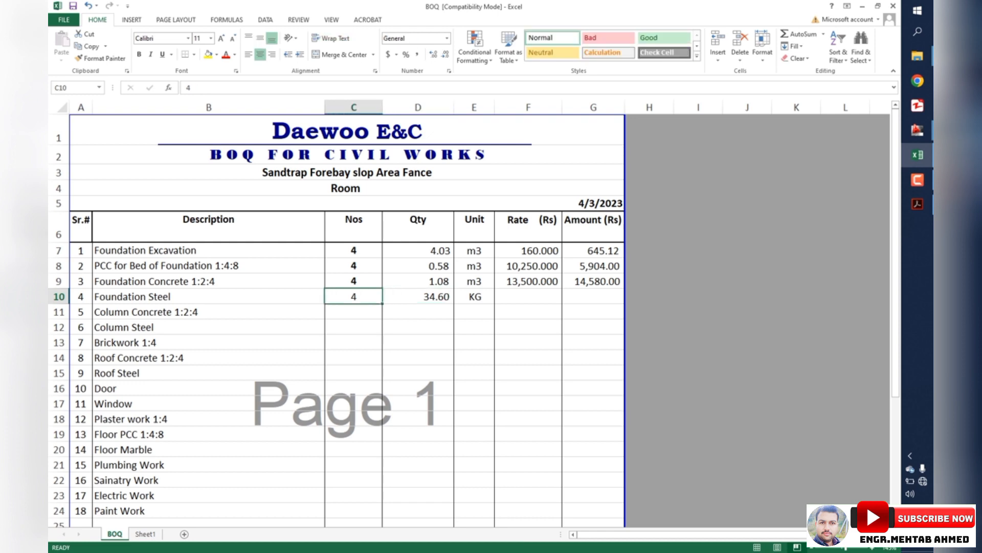
left_click(418, 296)
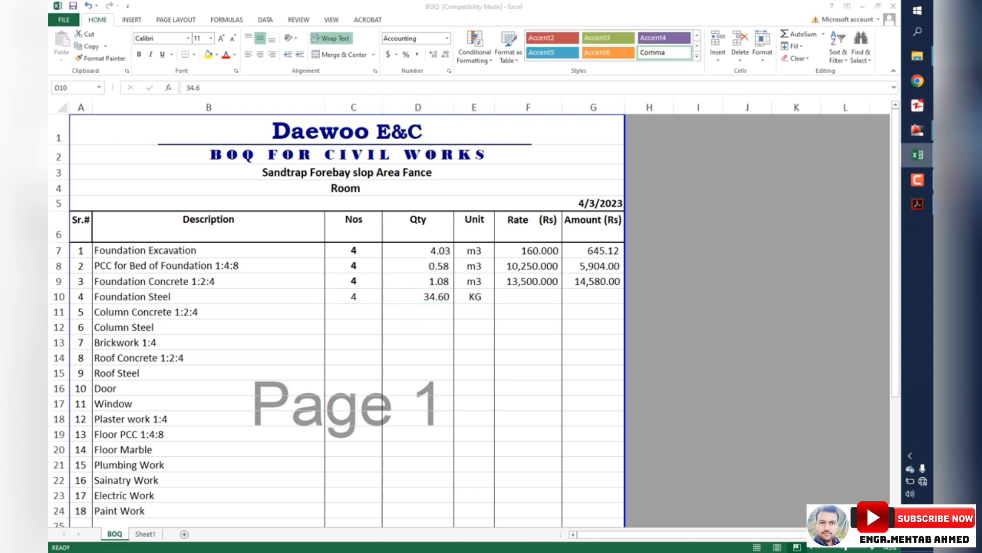
left_click(918, 130)
scroll(520, 289, "down", 3)
scroll(520, 290, "down", 8)
left_click_drag(328, 360, 390, 296)
scroll(393, 297, "up", 14)
left_click_drag(452, 272, 450, 330)
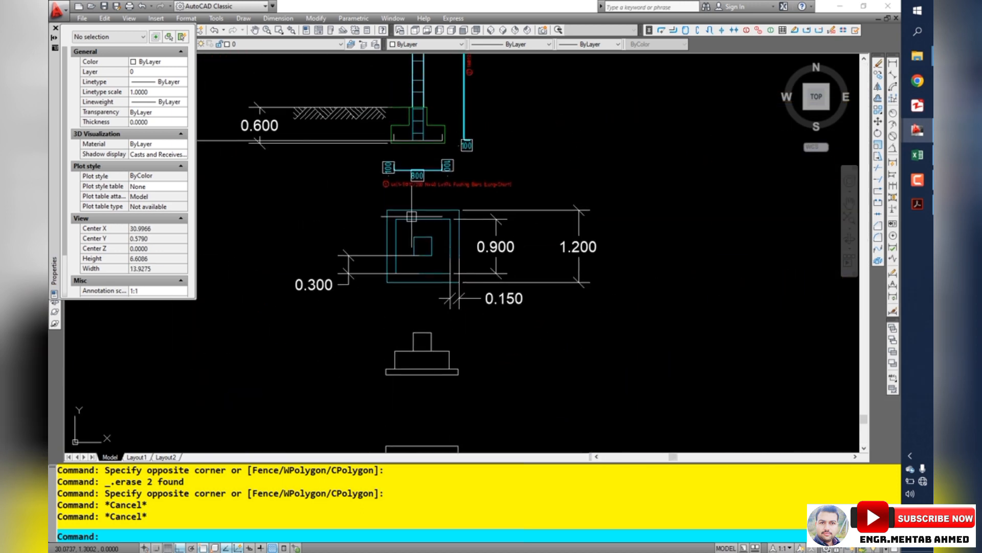
scroll(416, 178, "up", 10)
left_click_drag(317, 213, 325, 248)
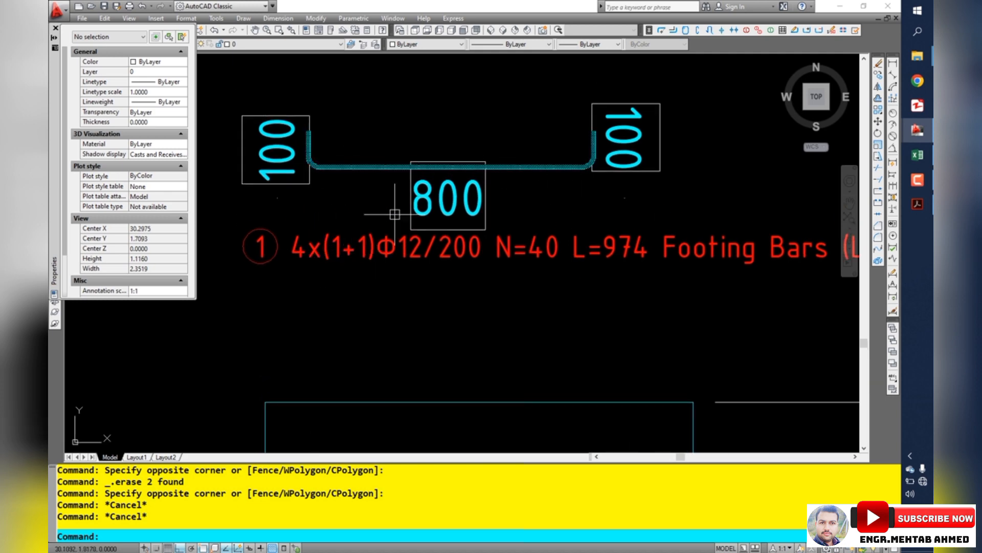
scroll(394, 213, "down", 4)
scroll(465, 242, "up", 3)
scroll(373, 176, "down", 1)
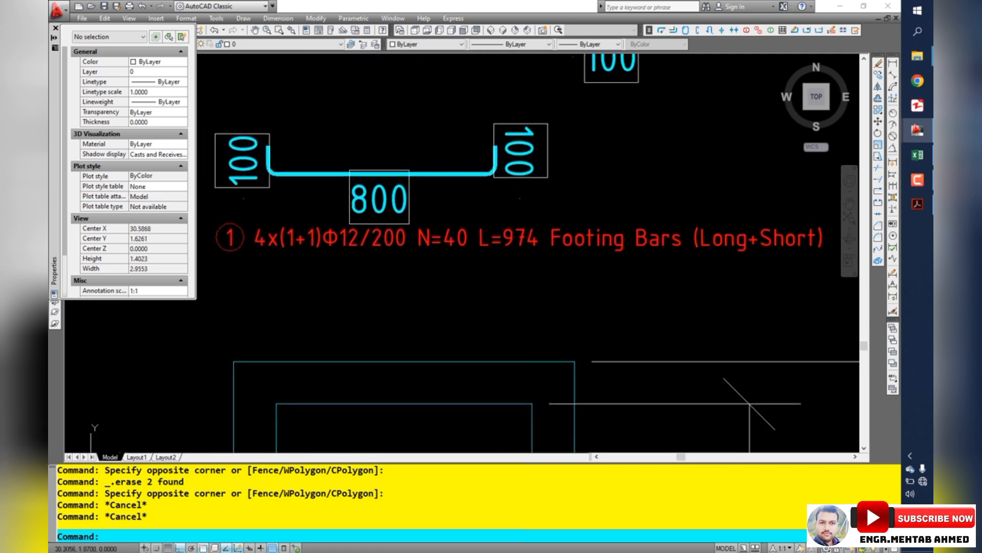
scroll(460, 248, "down", 1)
scroll(632, 241, "down", 8)
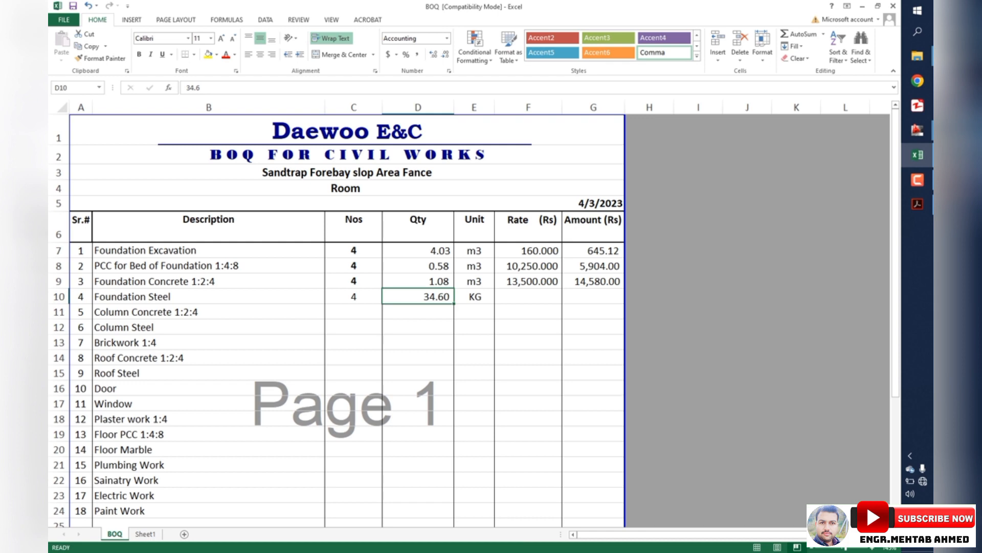
Step: Return to the Excel BOQ and enter 240 as the Foundation Steel rate in F10
left_click(528, 297)
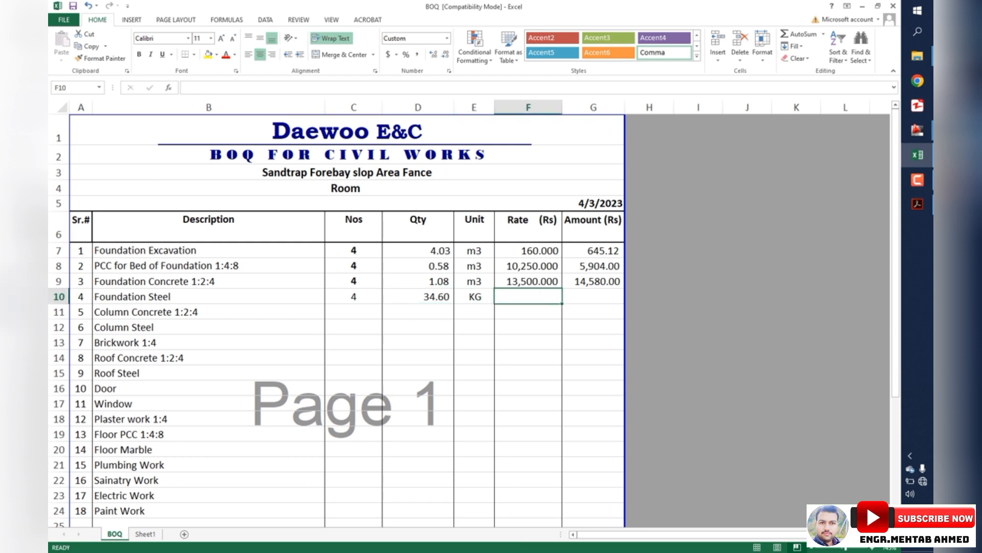
type("240")
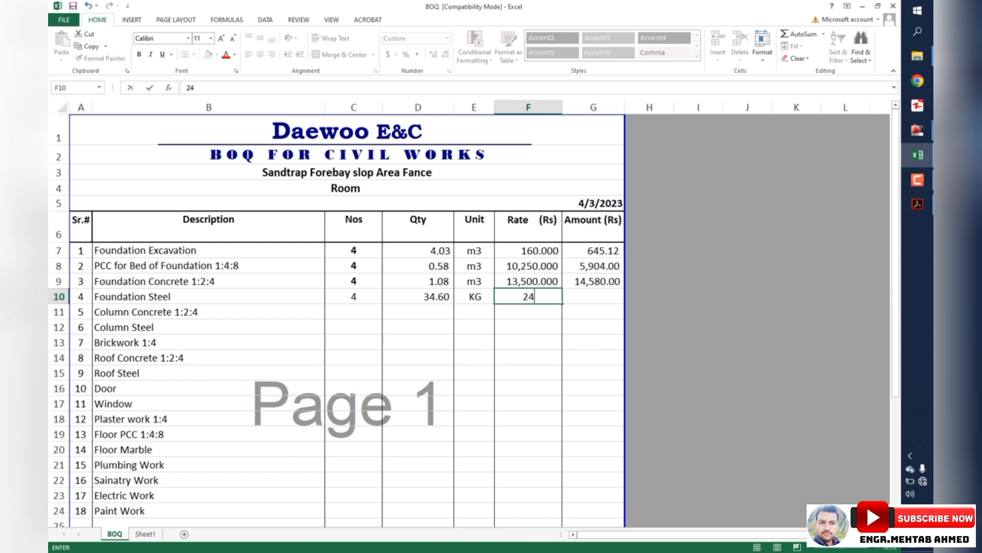
key("Return")
Step: Enter =D10*C10 as the Foundation Steel amount in G10 and clear that entry
left_click(594, 296)
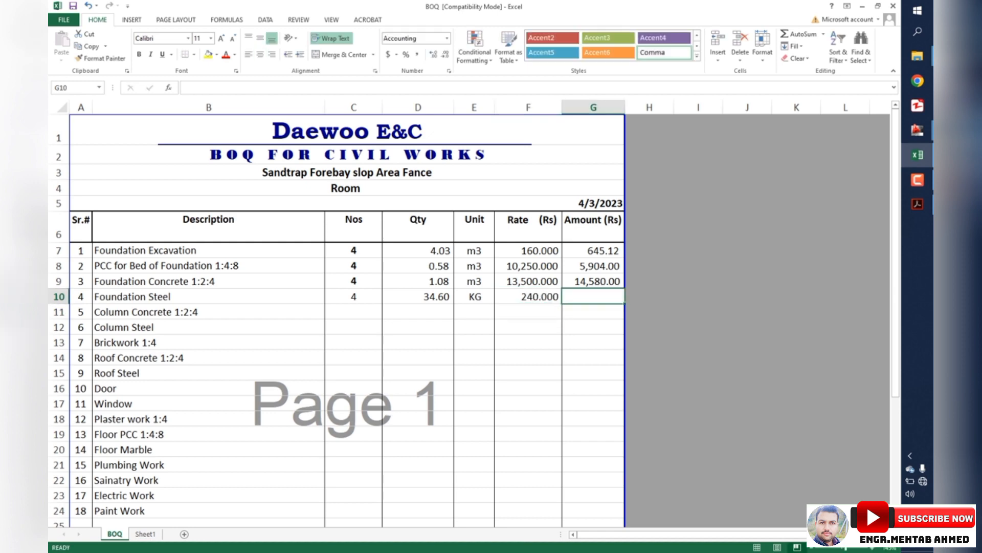
type("=")
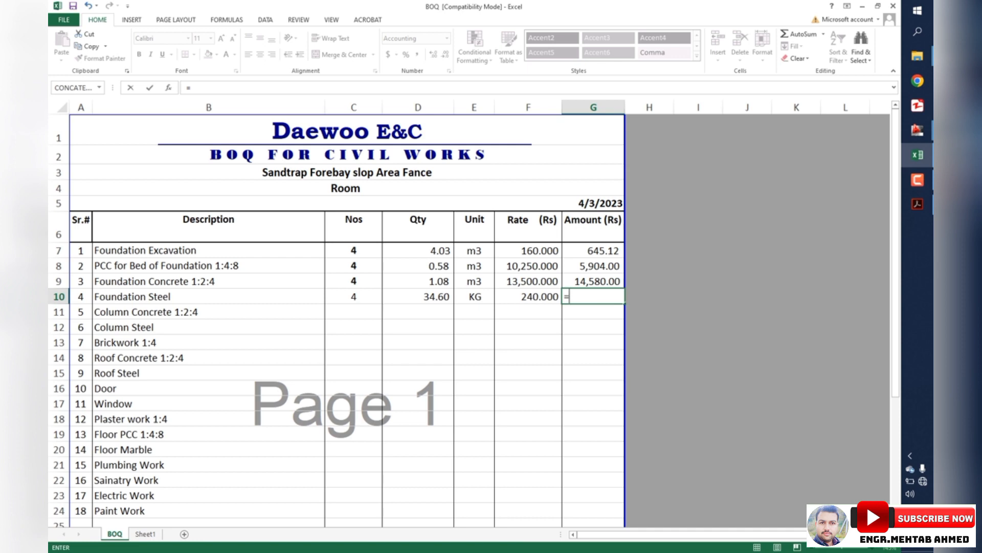
left_click(418, 296)
type("*")
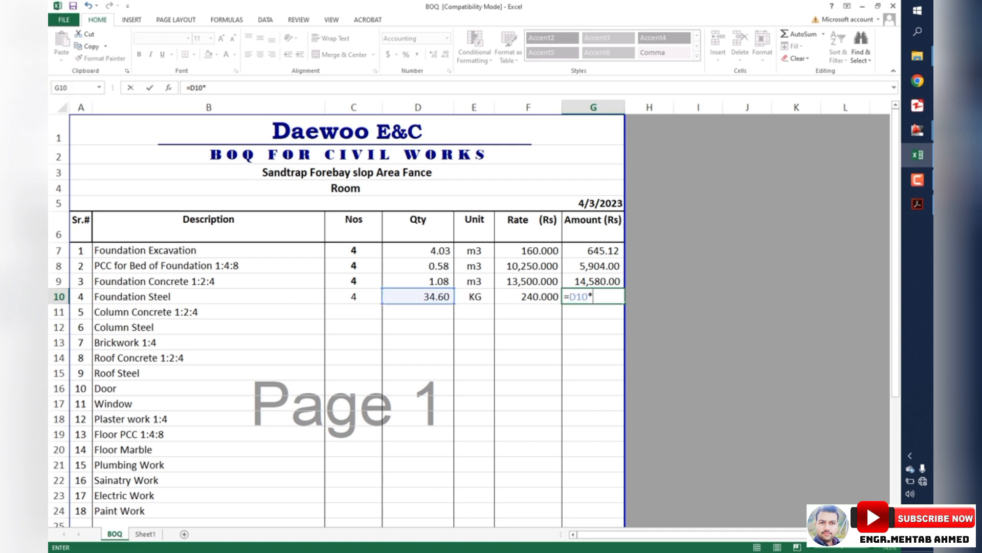
left_click(354, 296)
key("Return")
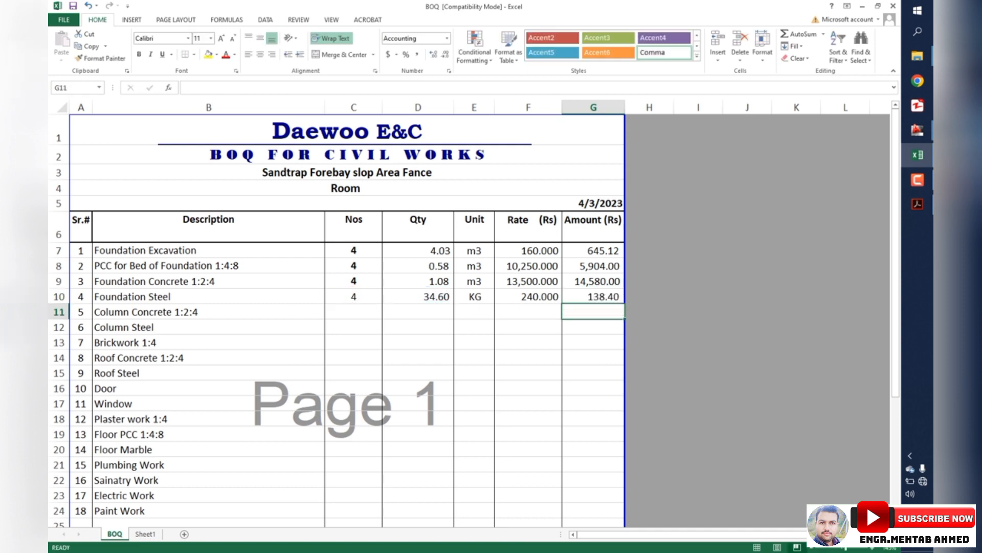
left_click(418, 297)
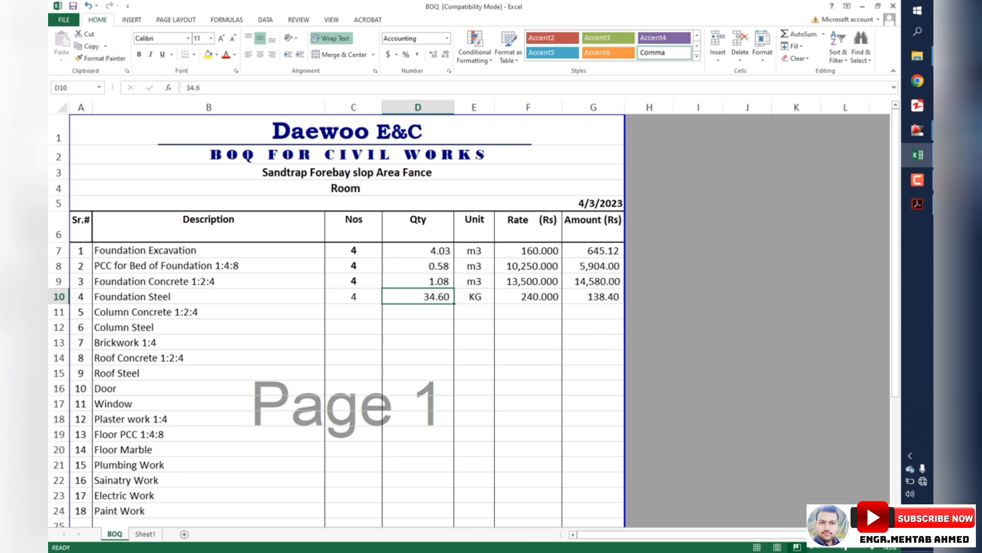
left_click(593, 296)
key("Delete")
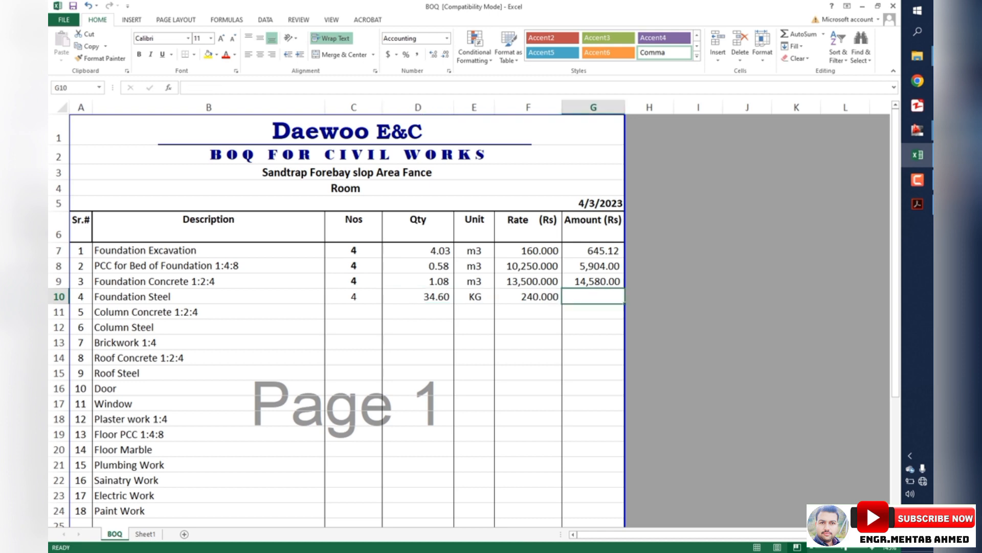
Step: Enter the formula =D10*F10 as the Foundation Steel amount in G10
type("=")
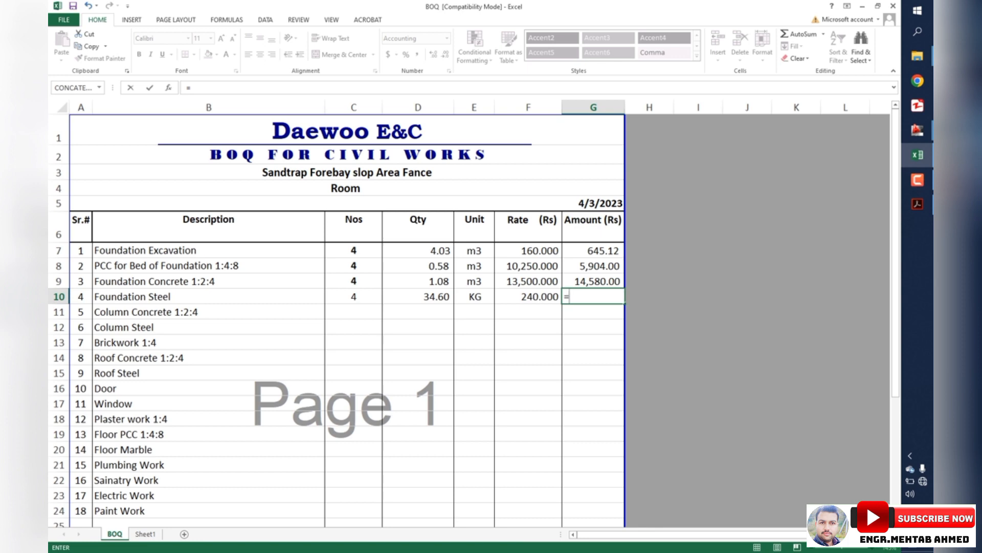
left_click(418, 296)
type("*")
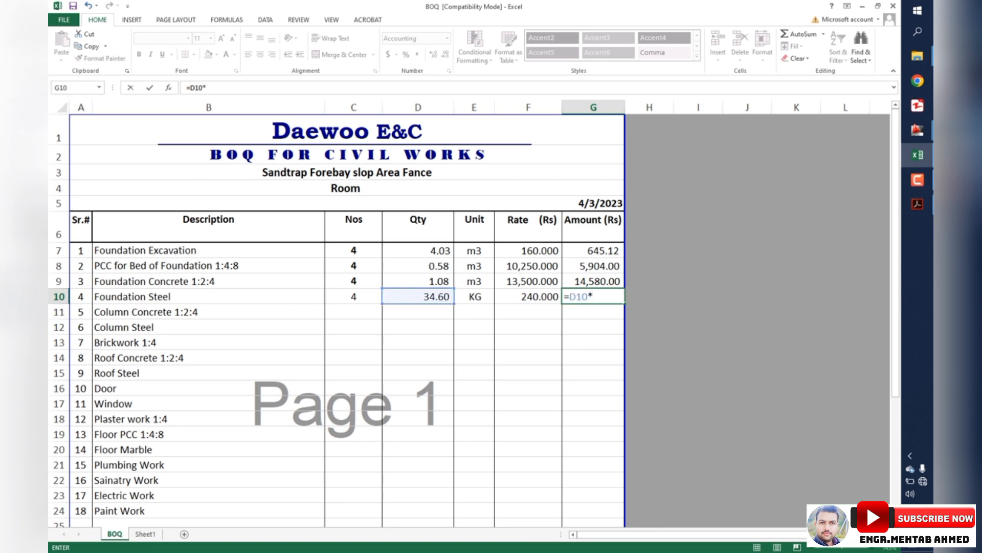
left_click(528, 296)
key("Return")
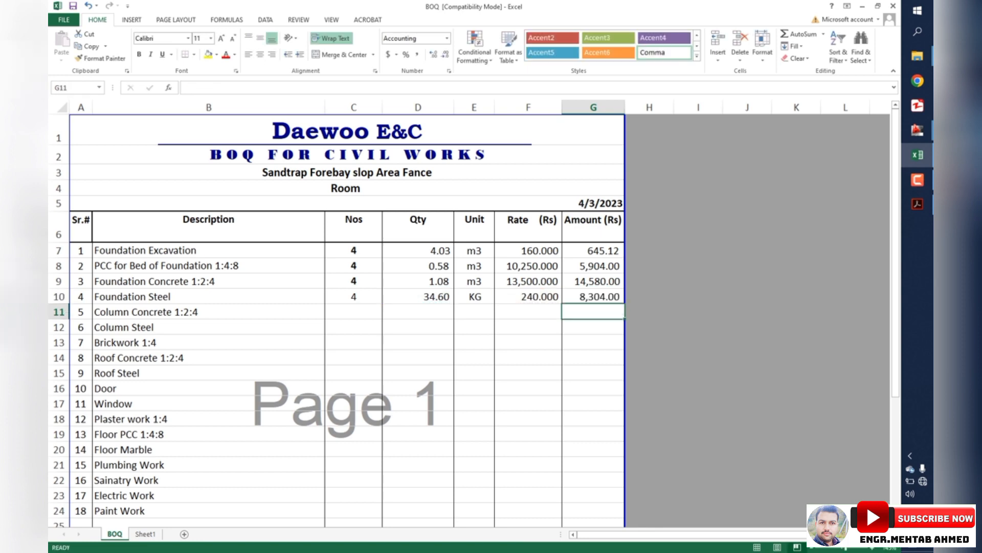
Step: Fill the Foundation Concrete amount formula from G9 down into the Foundation Steel amount cell G10
double_click(604, 282)
key("Escape")
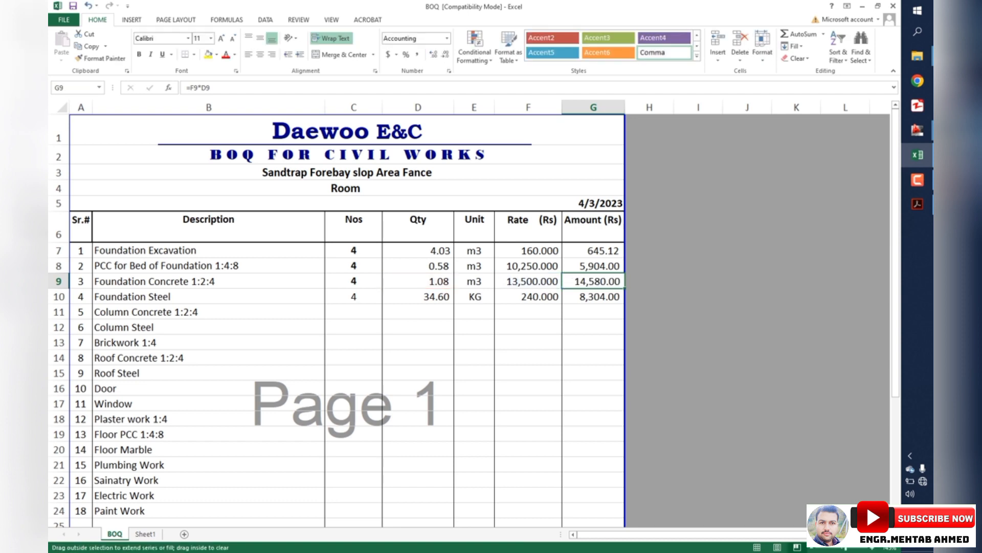
left_click_drag(625, 289, 624, 301)
left_click(600, 297)
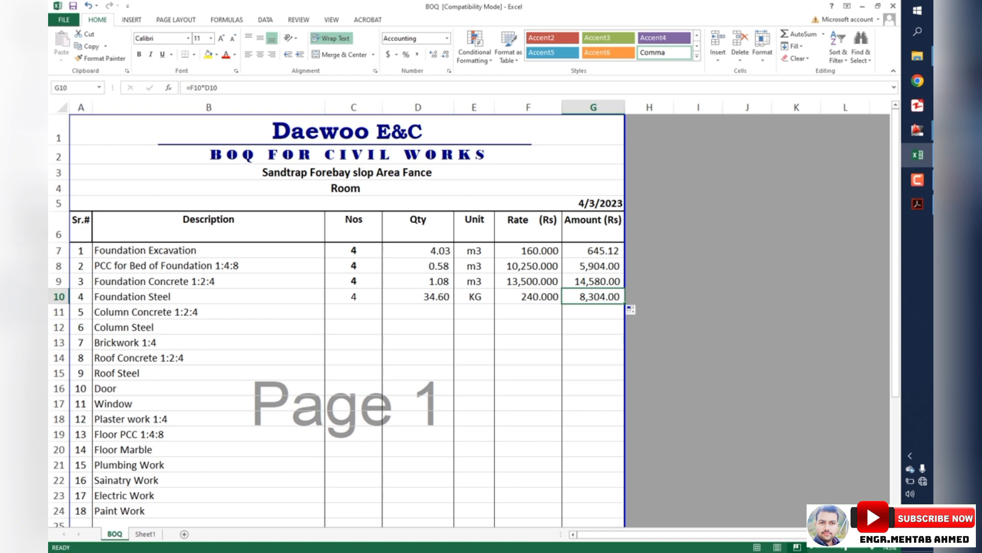
Step: For the Column Concrete item, switch to AutoCAD and dimension the column height from the footing pedestal's top to the roof slab's underside
left_click(59, 311)
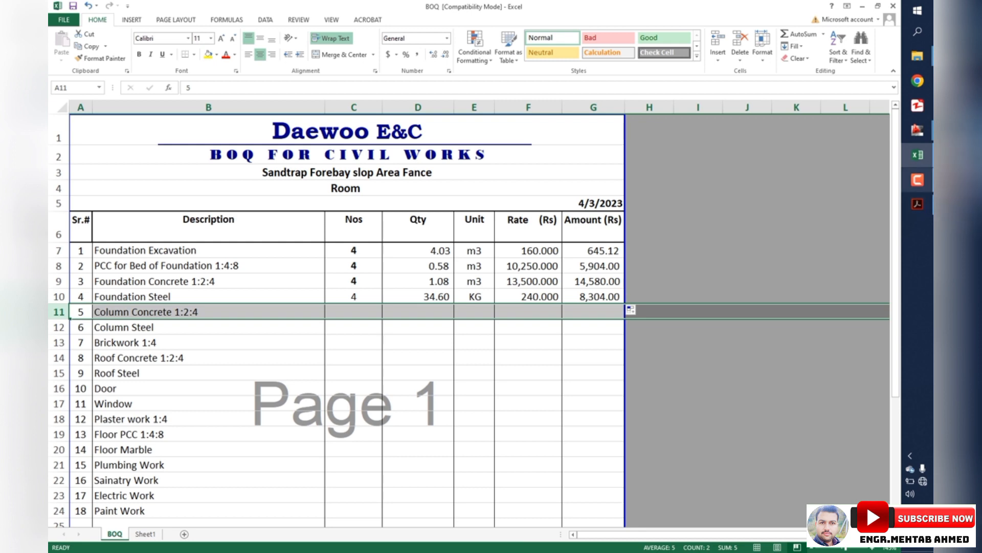
left_click(917, 130)
scroll(457, 297, "up", 6)
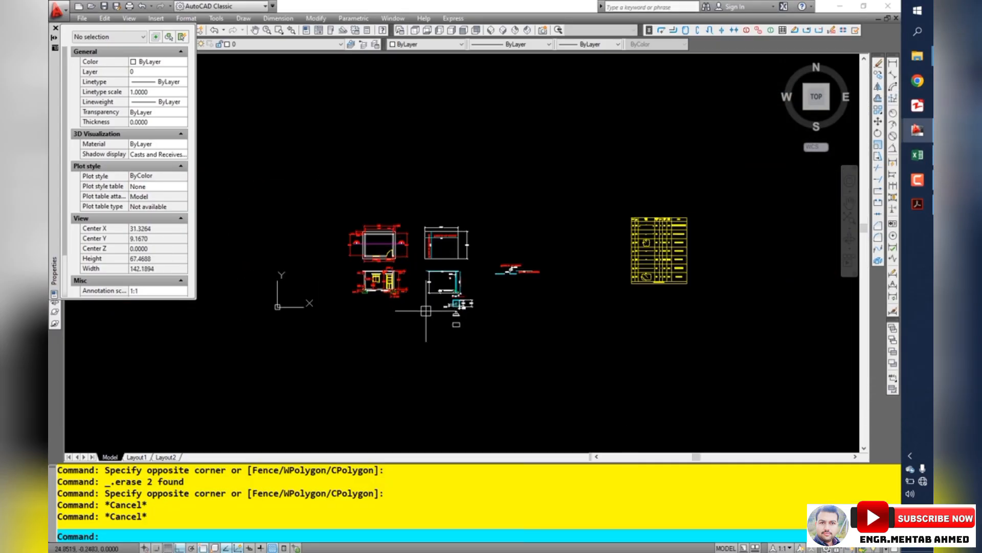
scroll(483, 328, "up", 9)
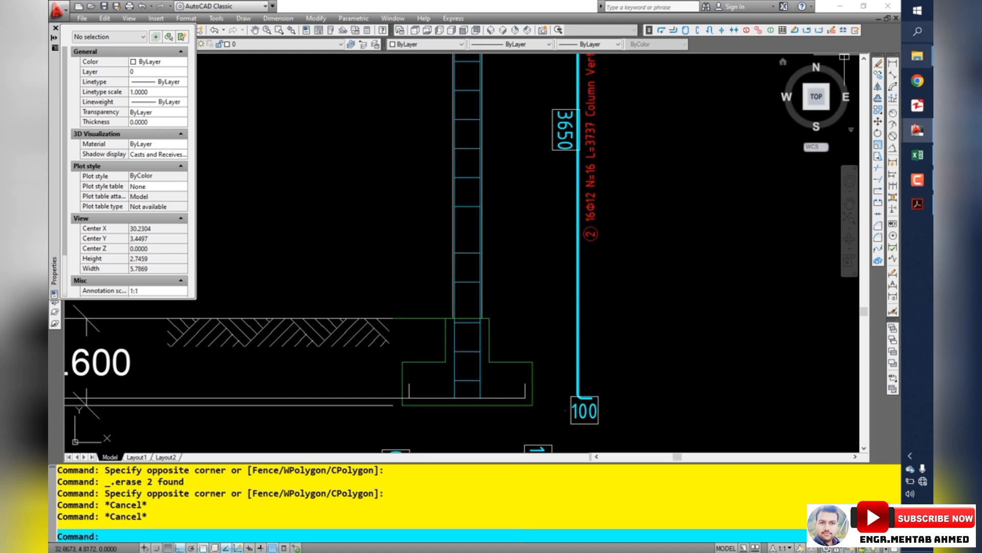
left_click(893, 63)
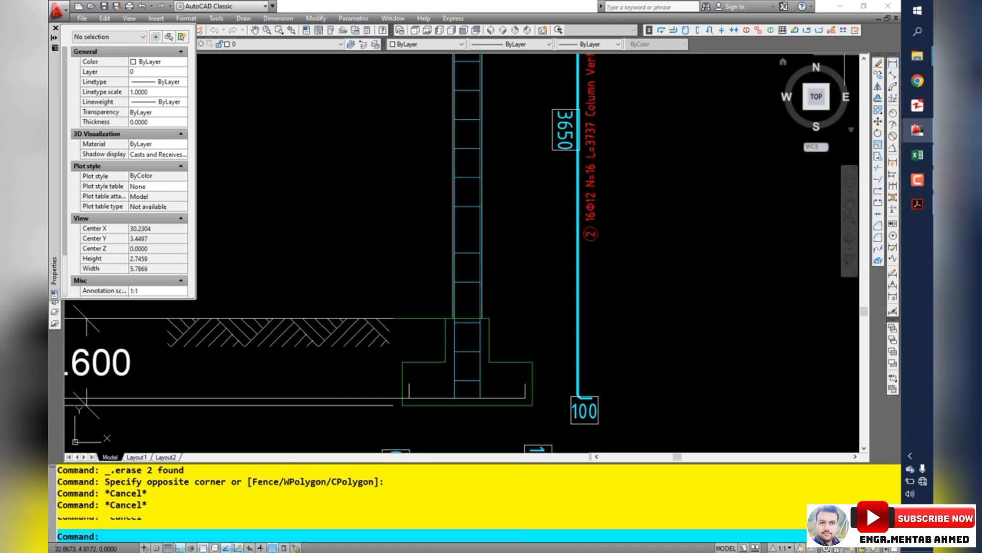
left_click_drag(489, 319, 490, 352)
left_click(489, 352)
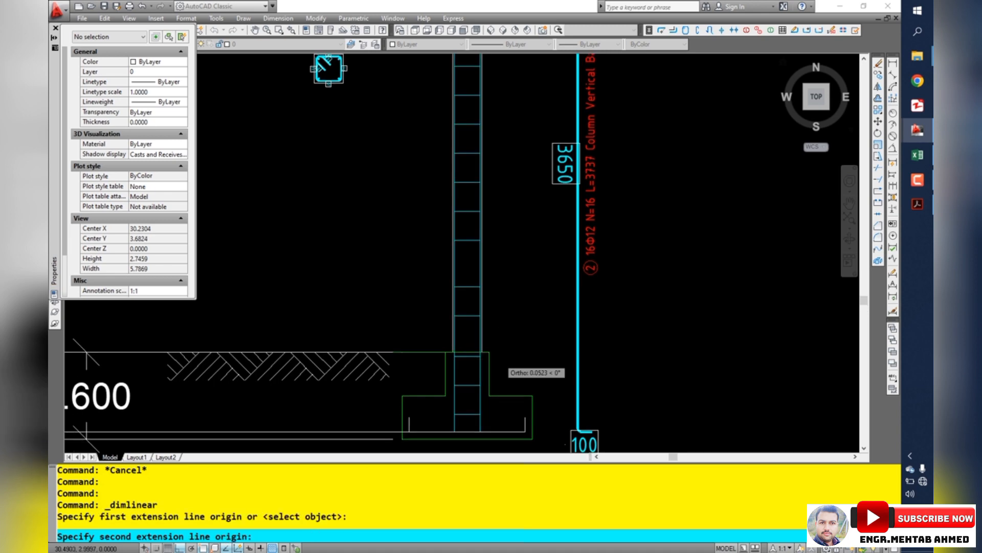
scroll(435, 241, "down", 3)
scroll(307, 367, "up", 5)
left_click(477, 175)
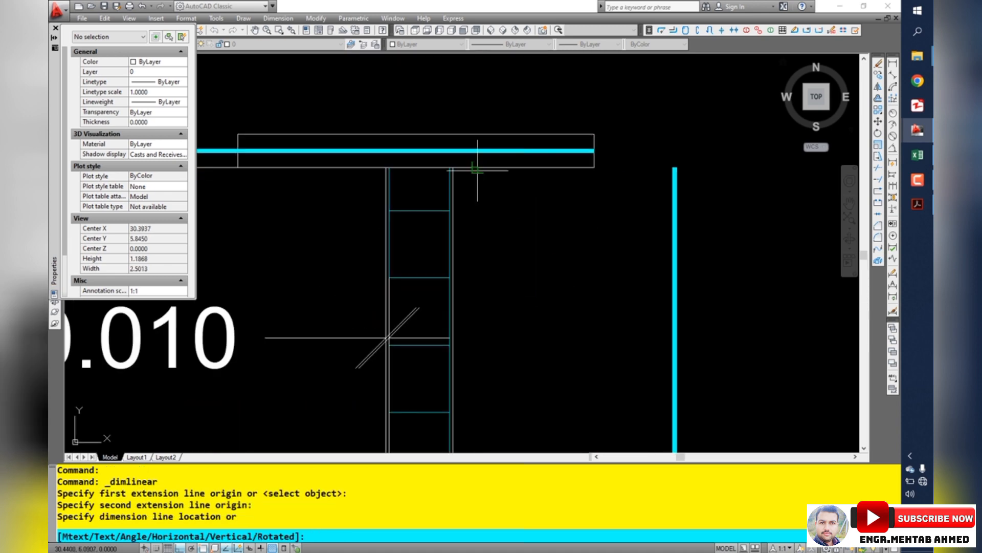
scroll(320, 324, "down", 5)
left_click(645, 247)
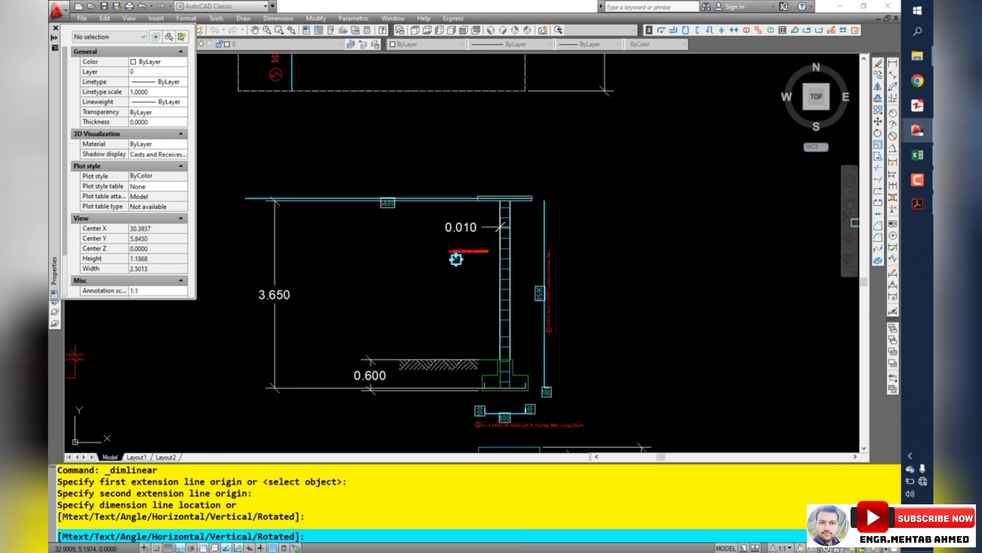
scroll(598, 249, "down", 4)
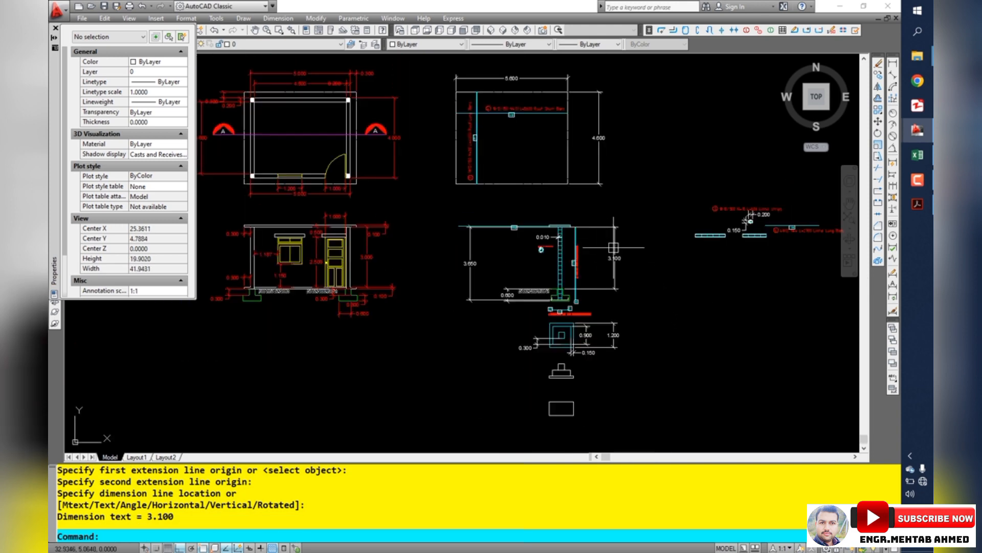
scroll(615, 246, "up", 3)
left_click(689, 218)
left_click(672, 274)
scroll(465, 252, "down", 3)
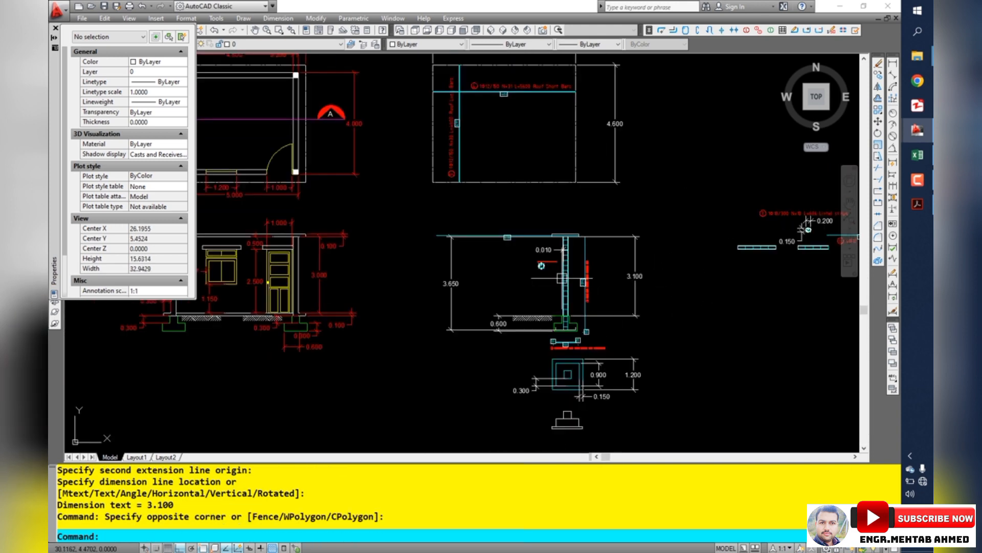
Step: Copy the square column outline from around the Column Strips stirrup to the empty space on its left
scroll(465, 251, "up", 12)
scroll(539, 269, "down", 5)
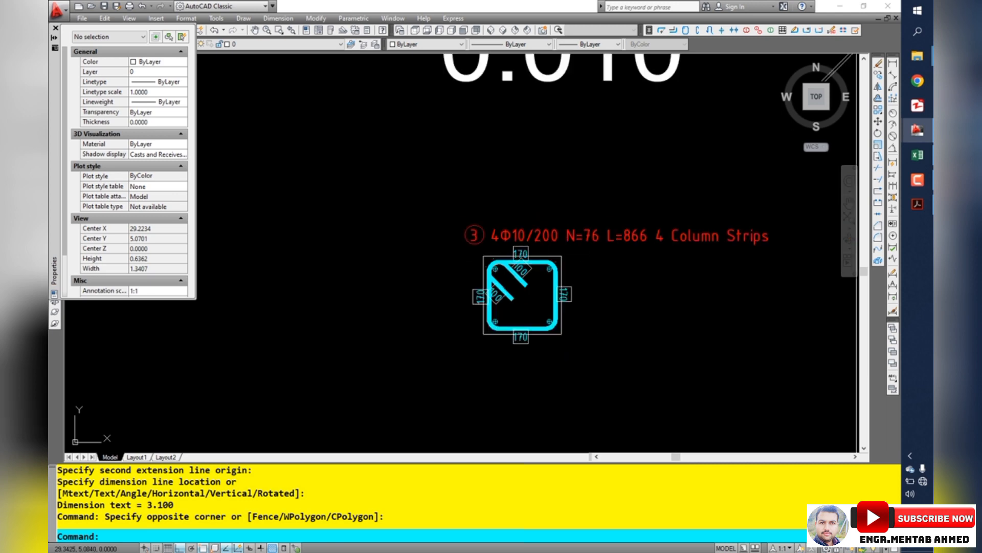
scroll(542, 266, "up", 3)
scroll(550, 268, "up", 1)
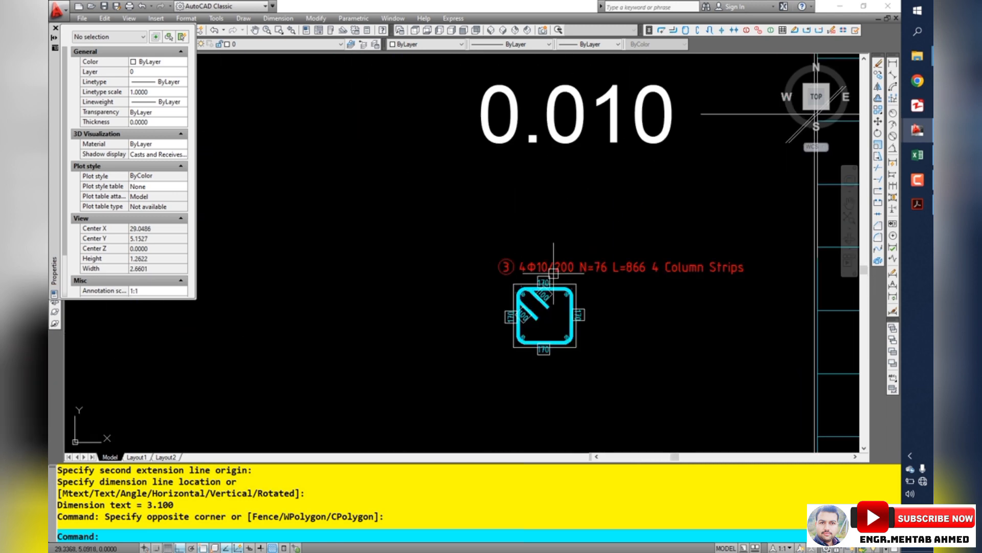
scroll(548, 259, "down", 2)
scroll(580, 258, "up", 4)
scroll(628, 276, "up", 3)
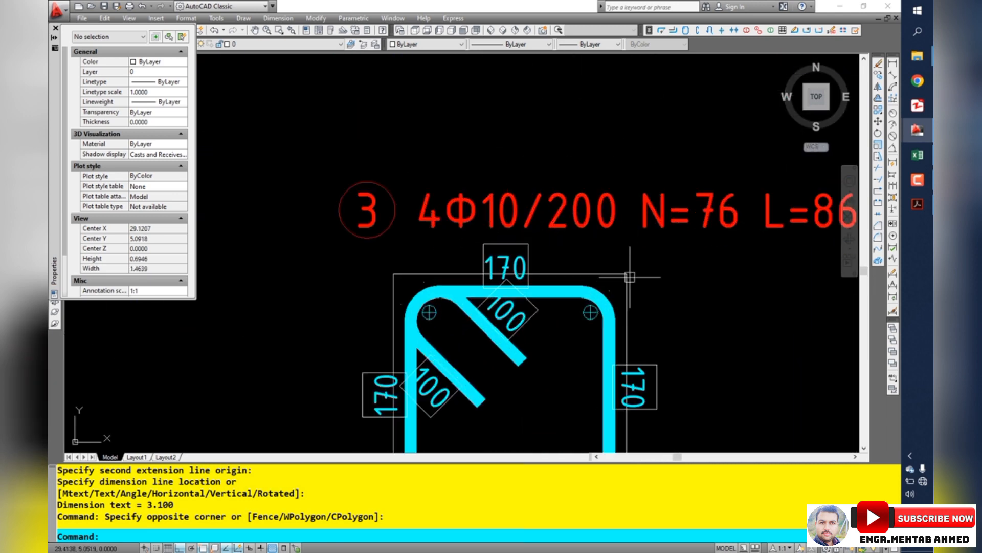
left_click(627, 280)
type("c")
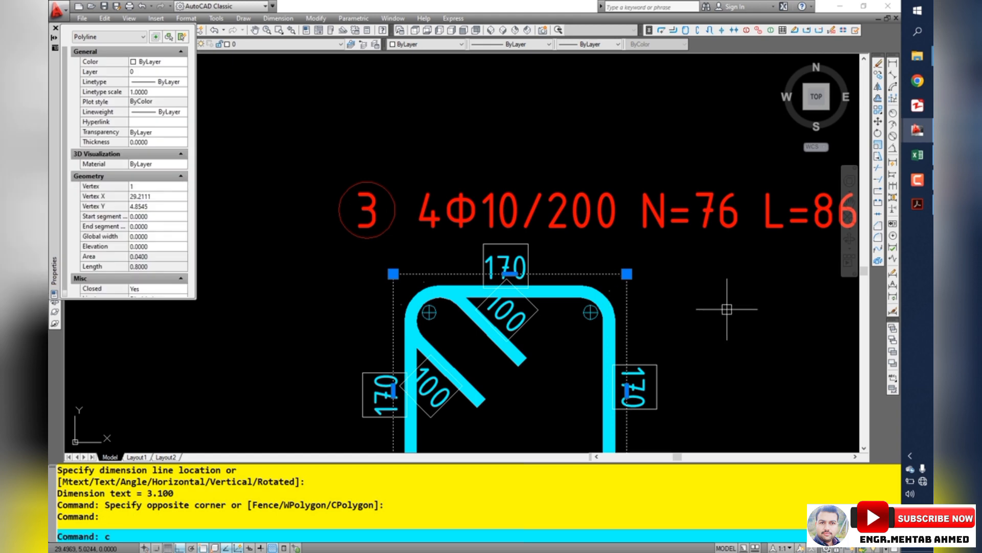
type("p")
key("space")
left_click(737, 311)
scroll(737, 311, "down", 4)
left_click(540, 310)
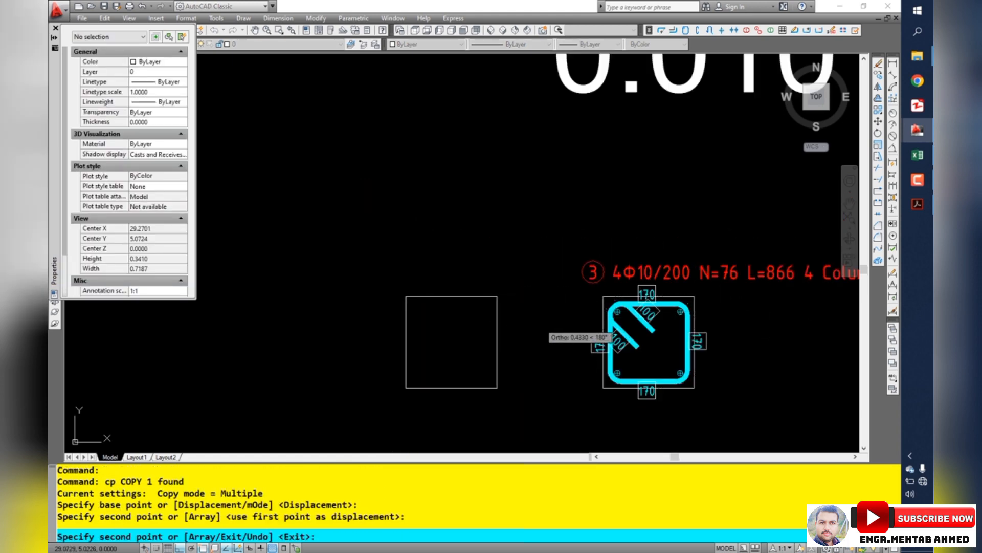
key("Escape")
key("Escape")
Step: Add a linear dimension for the width of the copied column square, placed above its upper edge
left_click(893, 63)
key("space")
left_click(459, 296)
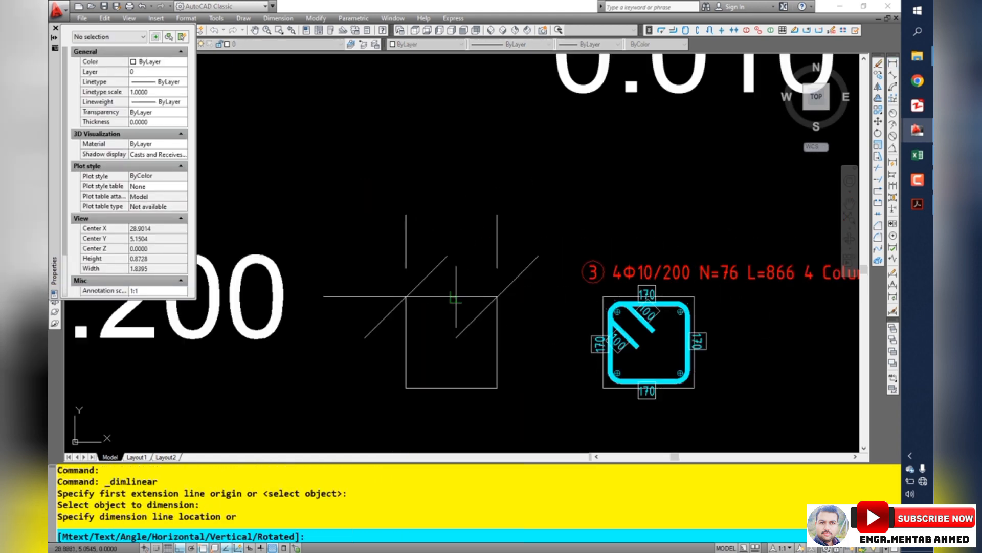
scroll(464, 267, "down", 4)
left_click(452, 256)
Step: Add a linear dimension for the copied column square's vertical side, placed well to the left of the square
key("space")
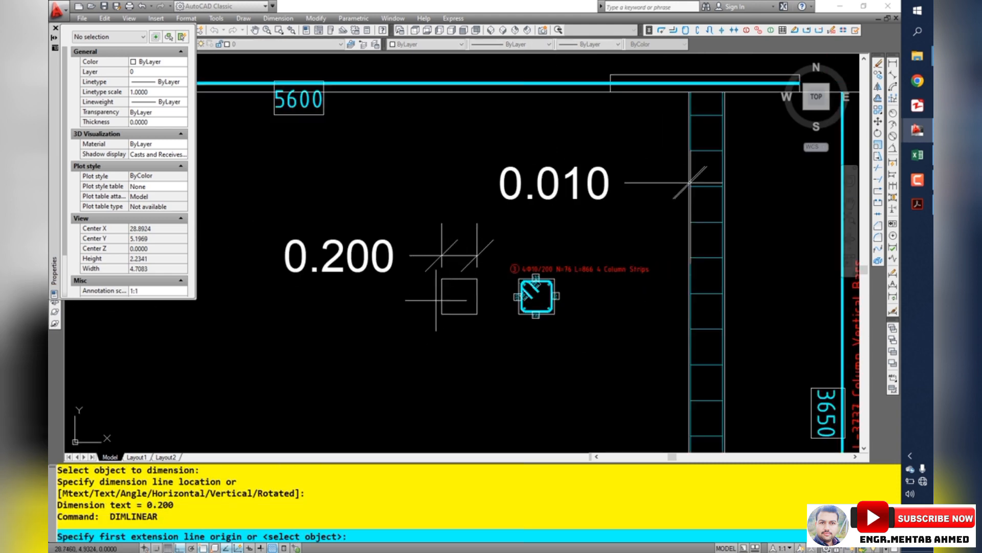
key("space")
left_click(441, 296)
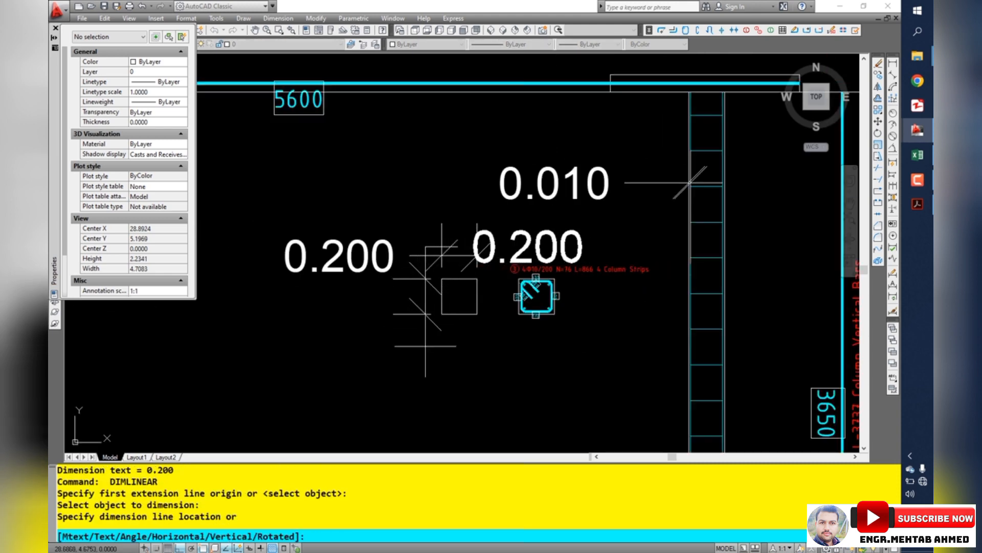
left_click_drag(146, 337, 396, 370)
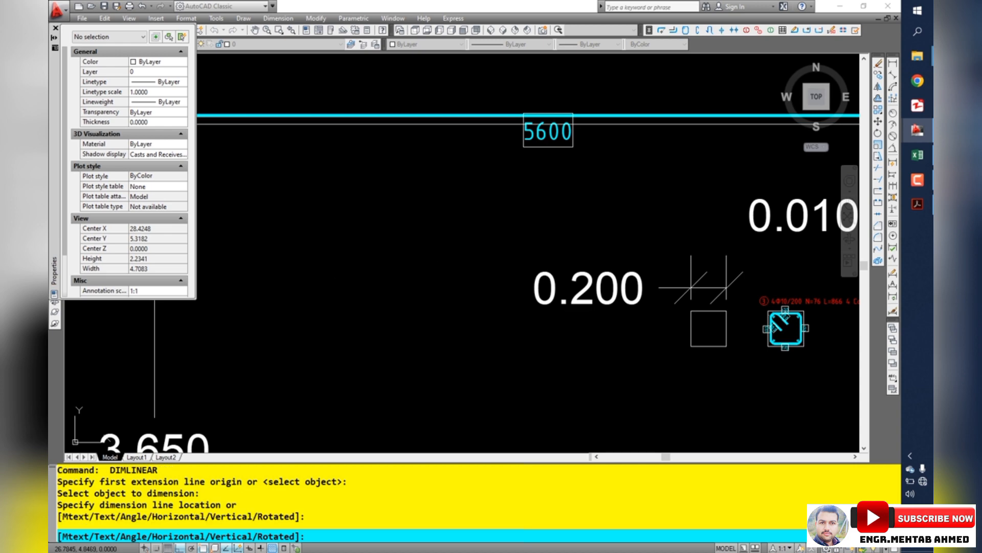
left_click(335, 358)
key("Escape")
key("Escape")
key("Escape")
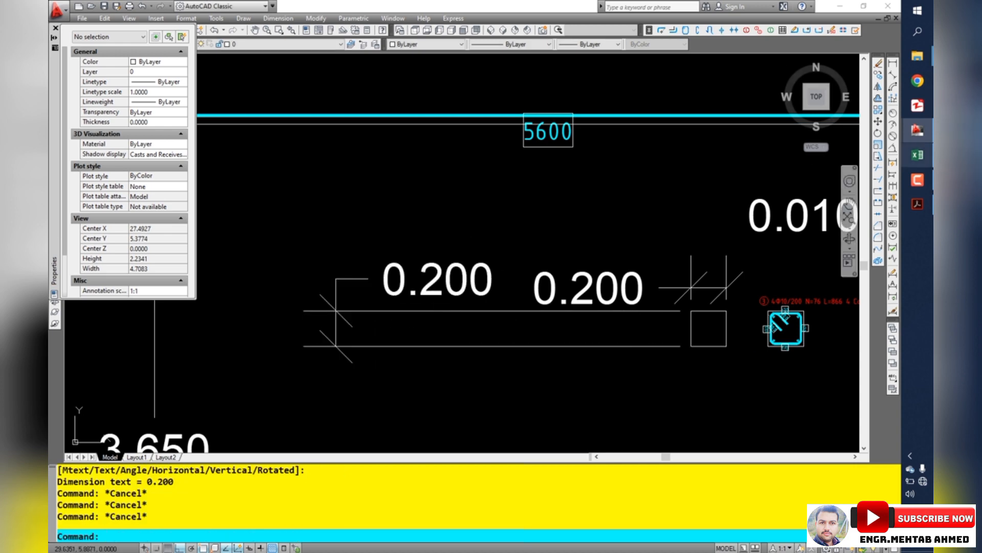
Step: Switch to the Excel BOQ sheet and calculate one column's concrete volume in I11 with the formula =.2*.2*3.1
left_click(918, 154)
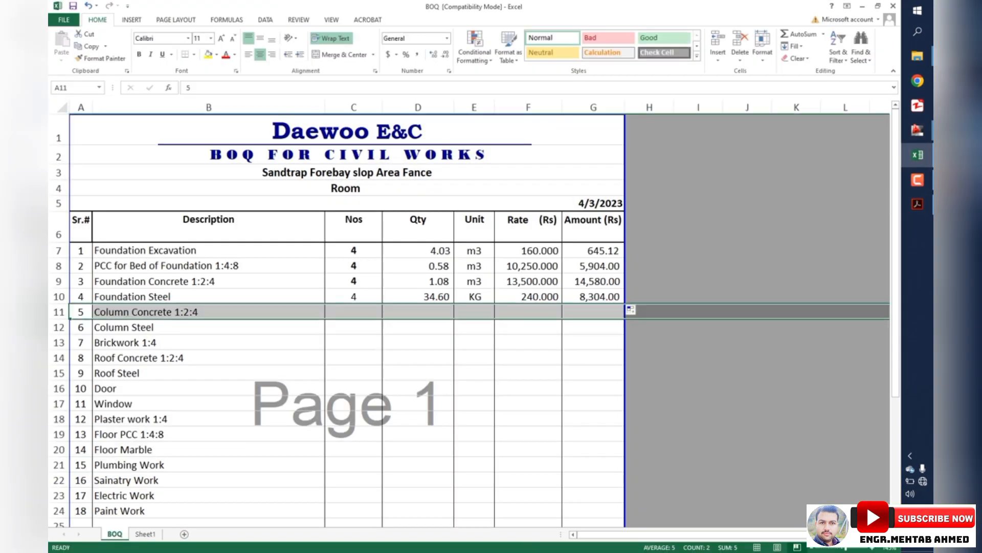
left_click(651, 311)
left_click(698, 311)
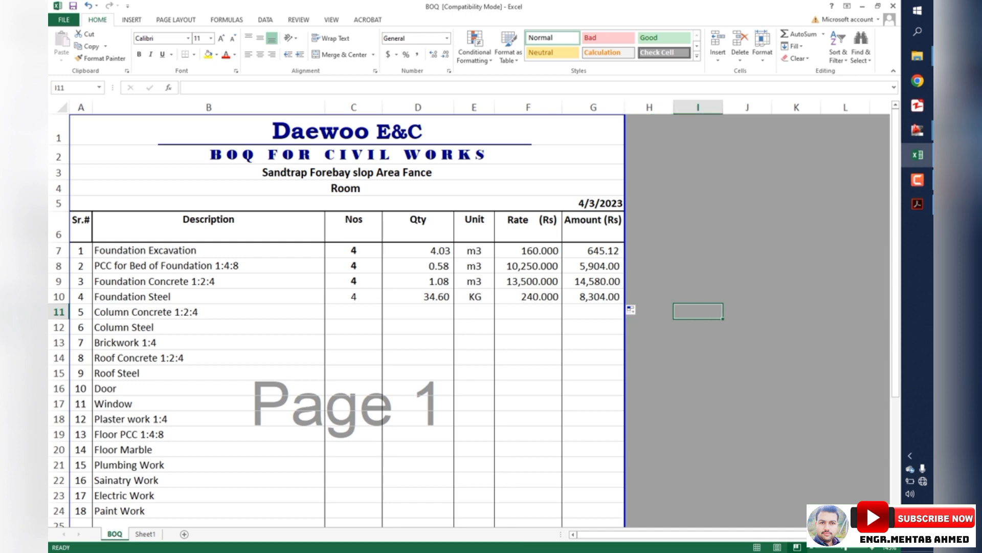
type("=.2*.2*")
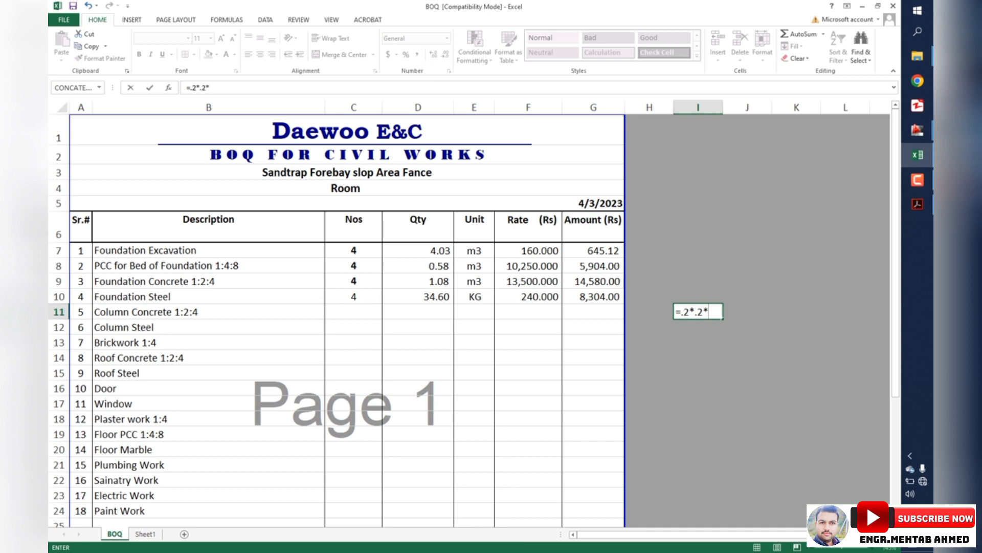
type("3.1")
key("Return")
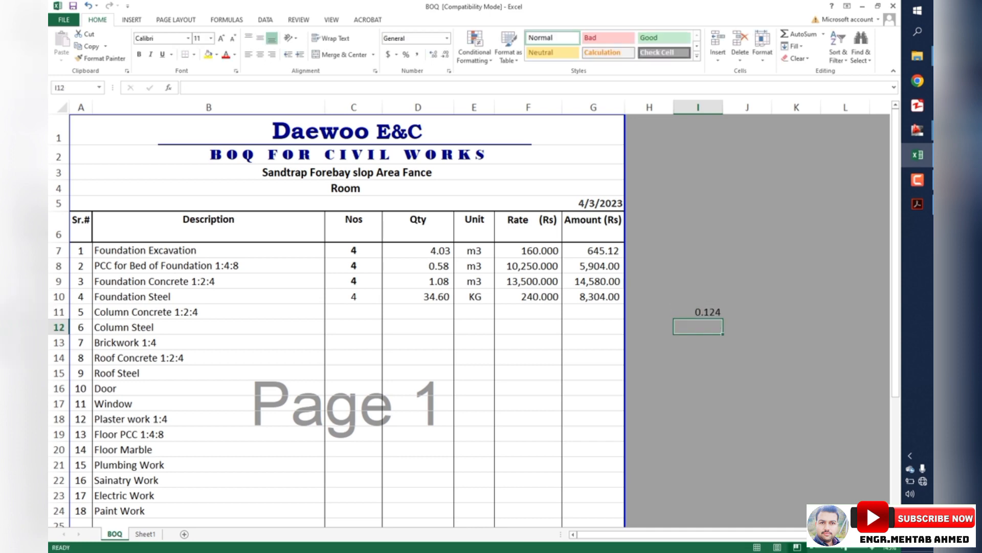
Step: Check the column height and section dimensions in the AutoCAD drawing against the I11 formula and return to the Excel BOQ
left_click(698, 312)
left_click(917, 130)
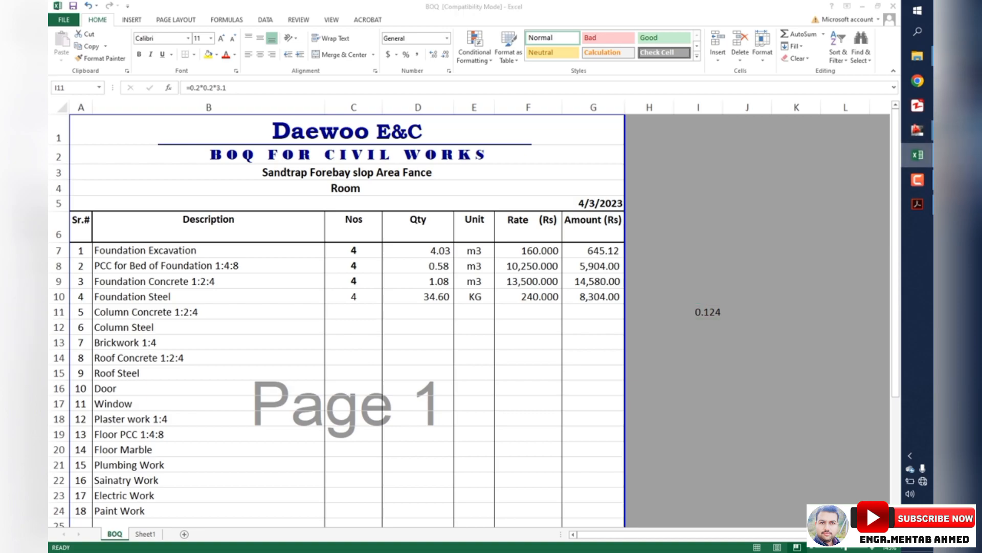
scroll(297, 212, "down", 5)
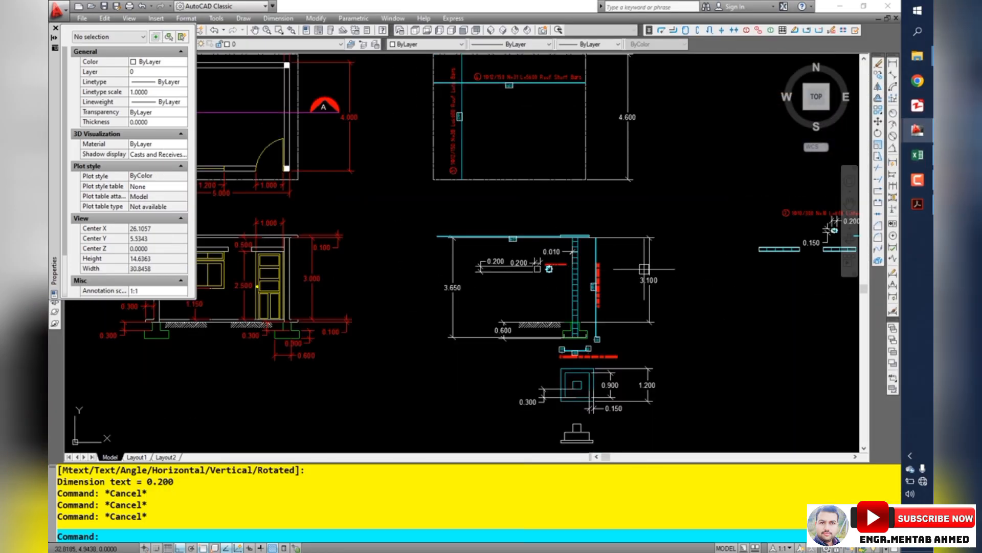
left_click(917, 155)
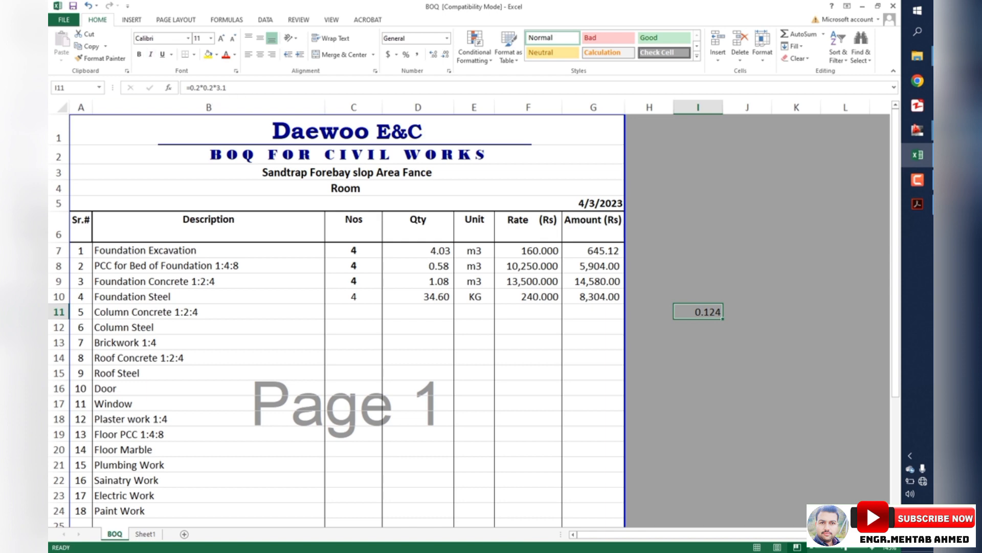
Step: Enter 4 as the number and .12 as the quantity for the Column Concrete 1:2:4 item in C11 and D11
left_click(353, 312)
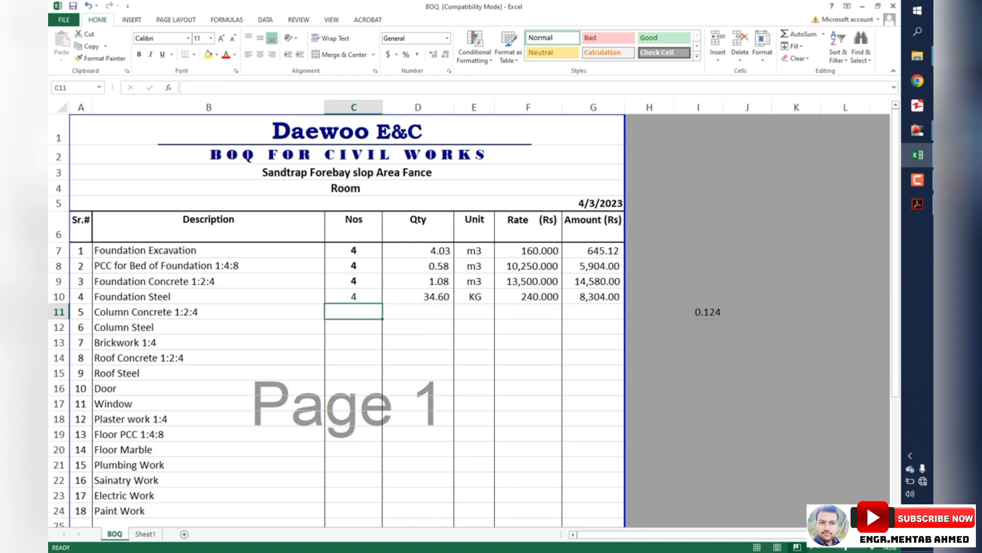
type("4")
key("Tab")
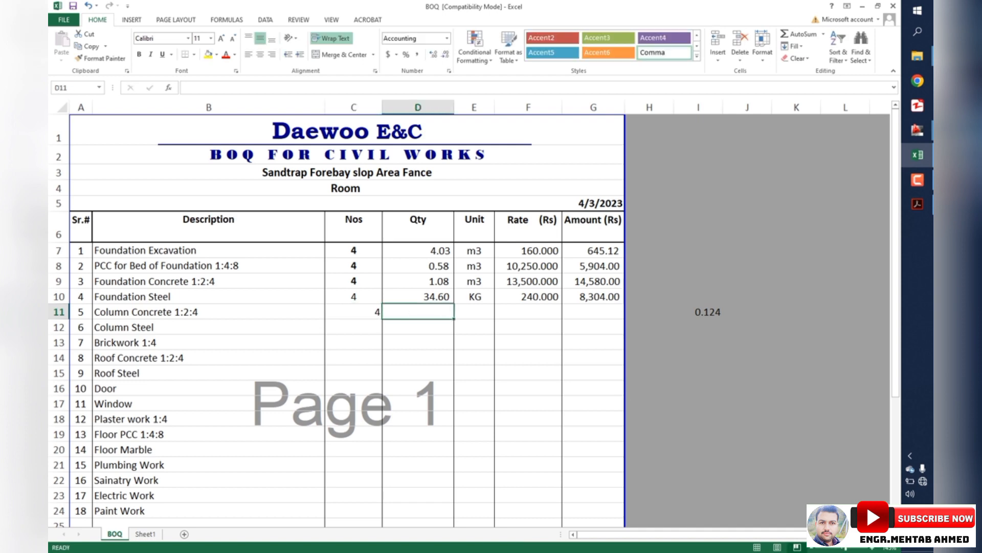
type(".12")
key("Return")
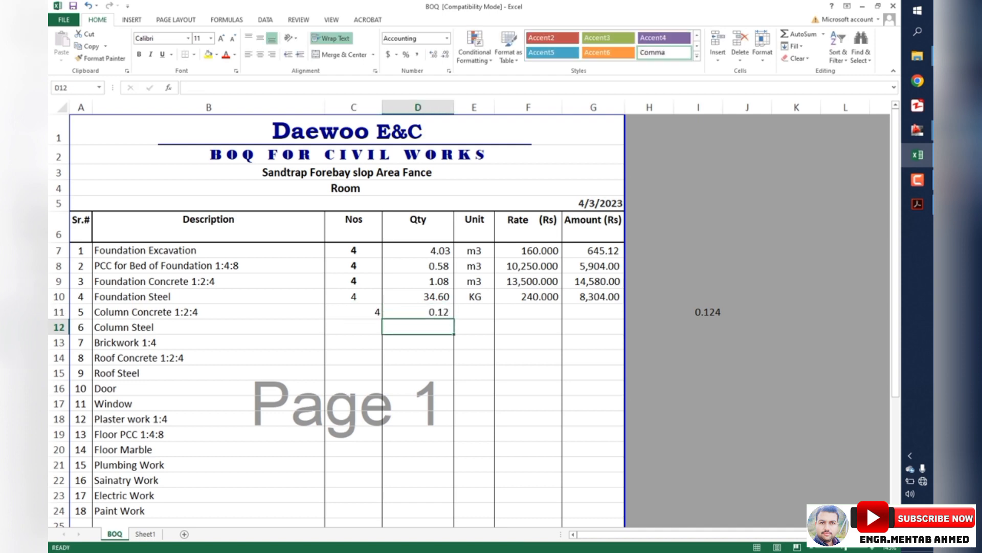
Step: Copy the m3 unit from the Foundation Concrete row into the Unit cell of Column Concrete
left_click(474, 311)
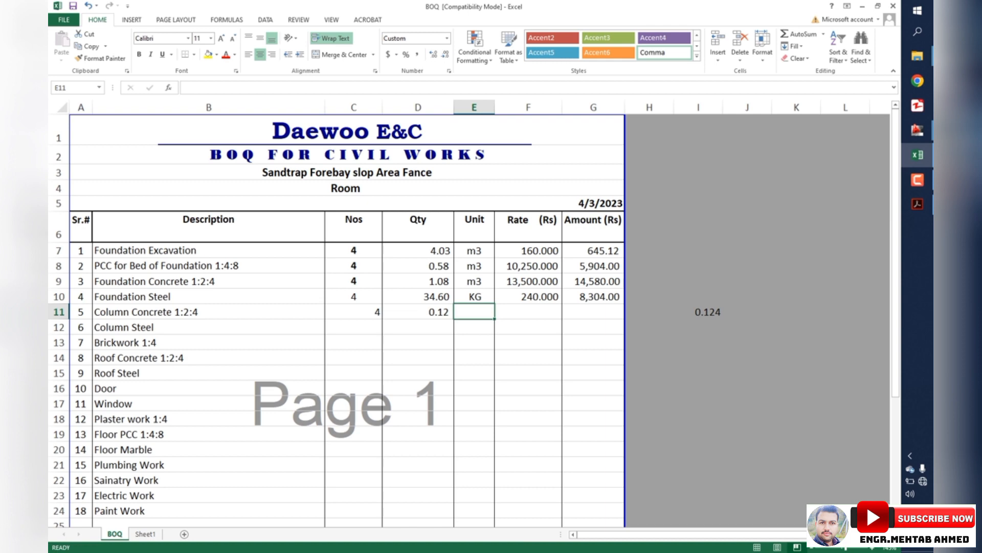
left_click(474, 281)
key("ctrl+c")
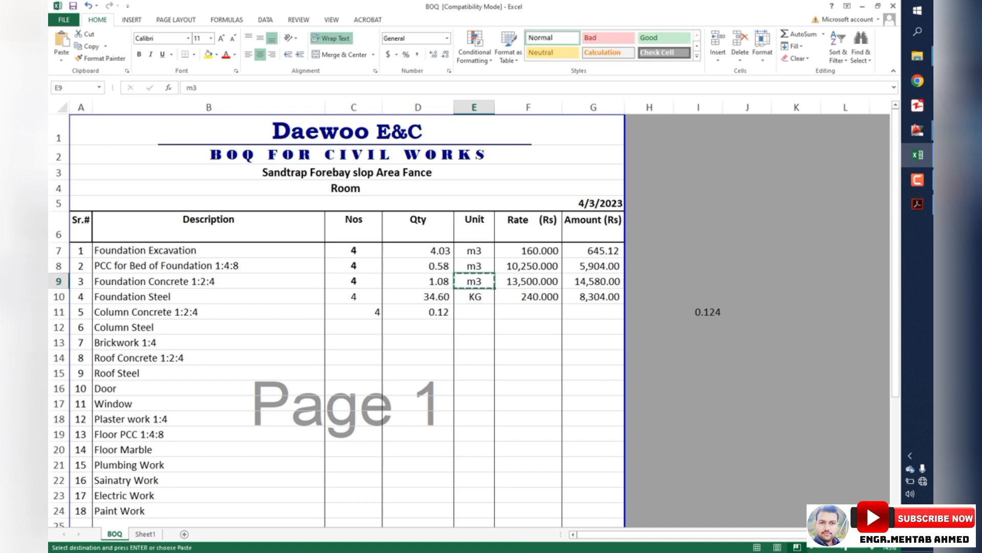
left_click(474, 311)
key("ctrl+v")
key("Escape")
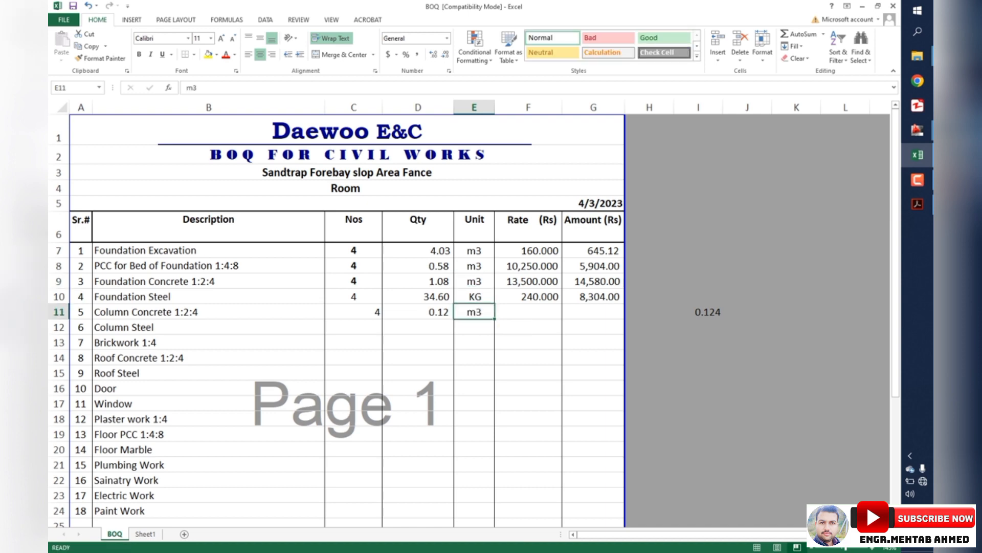
Step: Apply the Foundation Steel row's Nos, Qty and Unit formatting to the same columns in rows 11 to 21
left_click_drag(353, 297, 475, 297)
left_click(102, 58)
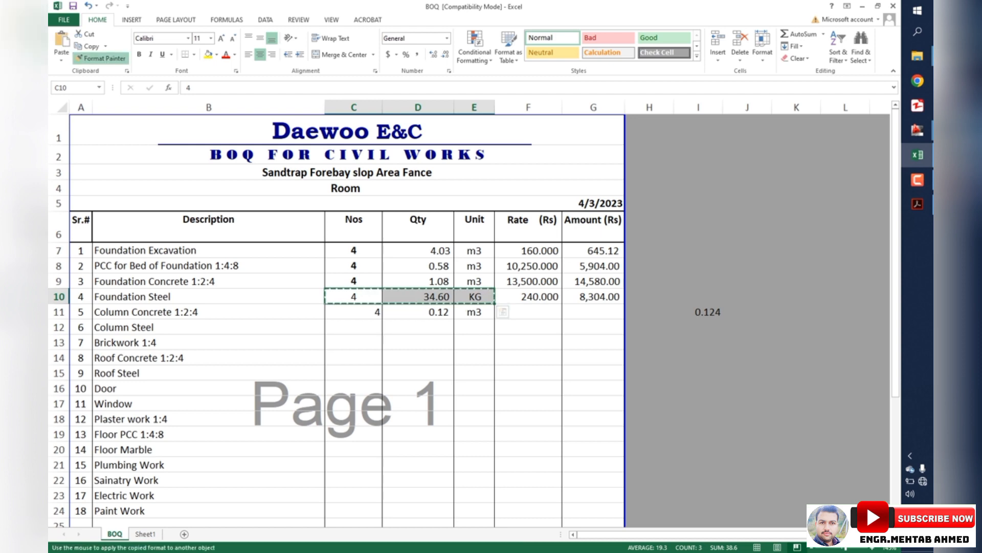
left_click_drag(354, 311, 474, 464)
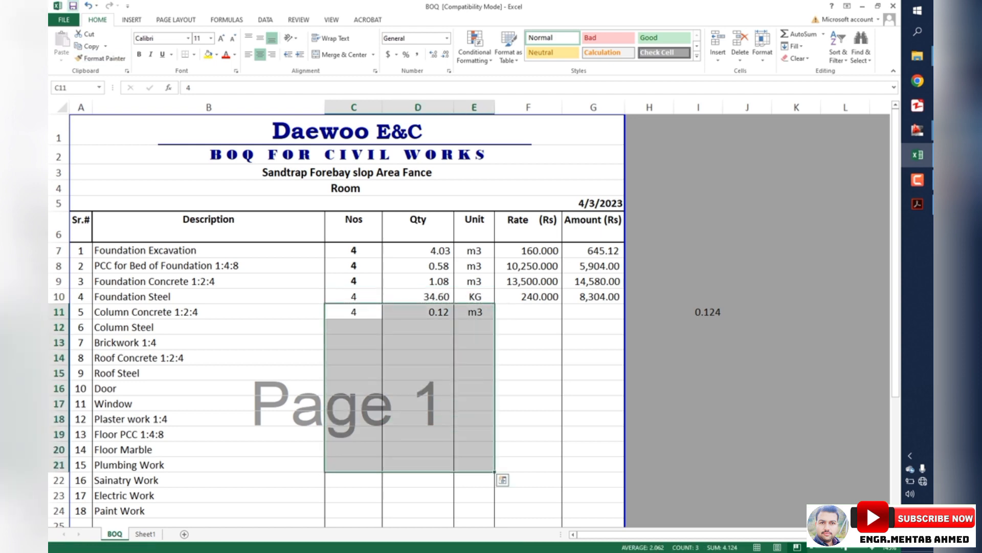
Step: Copy the Foundation Concrete rate of 13,500 into the Rate cell of Column Concrete
left_click(528, 312)
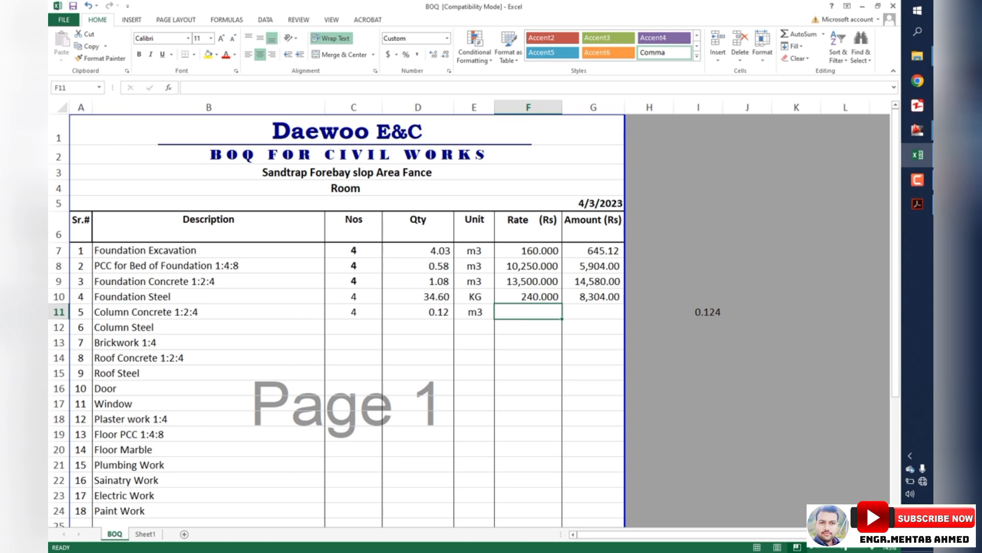
left_click(529, 281)
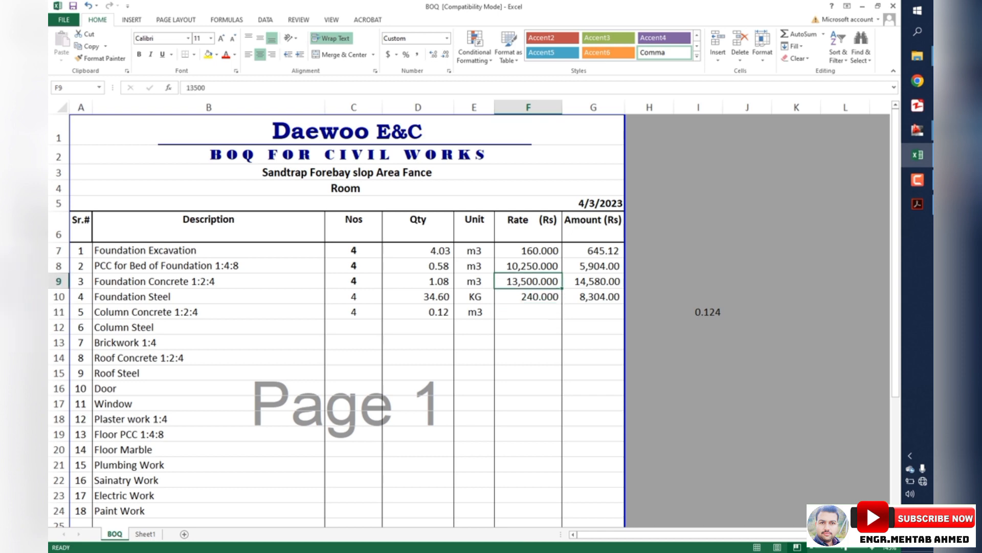
key("ctrl+c")
left_click(528, 311)
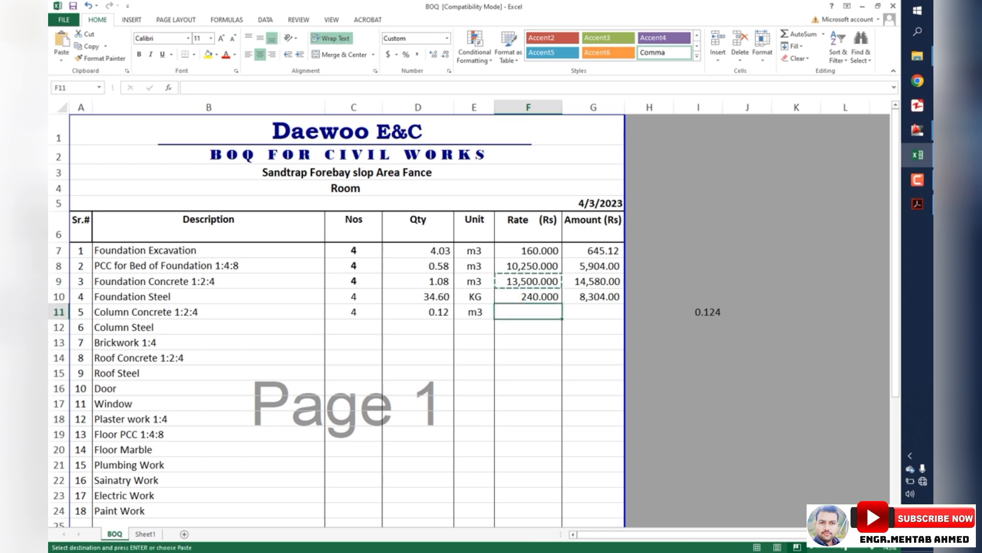
key("ctrl+v")
Step: Fill the Foundation Steel amount formula down into the Column Concrete row
left_click(594, 296)
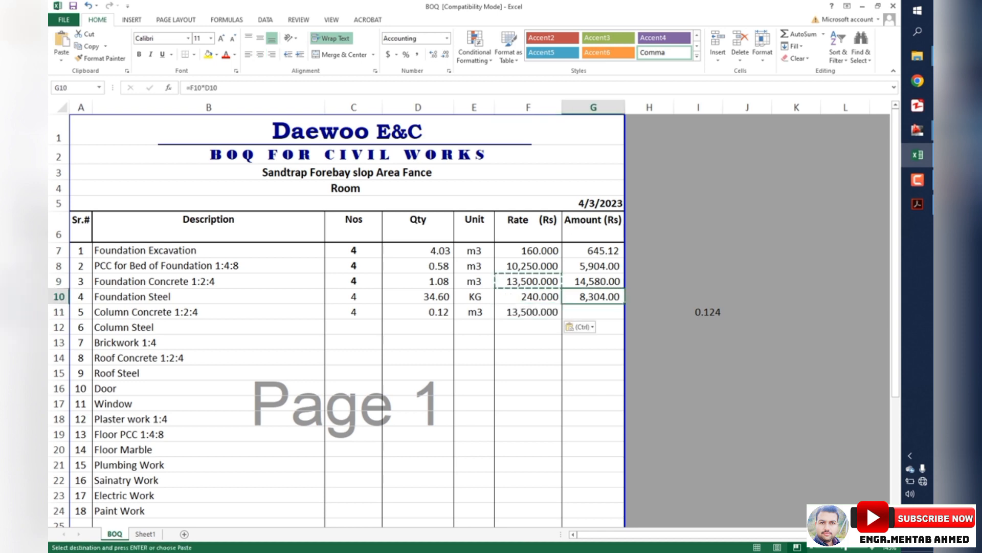
left_click_drag(624, 304, 614, 316)
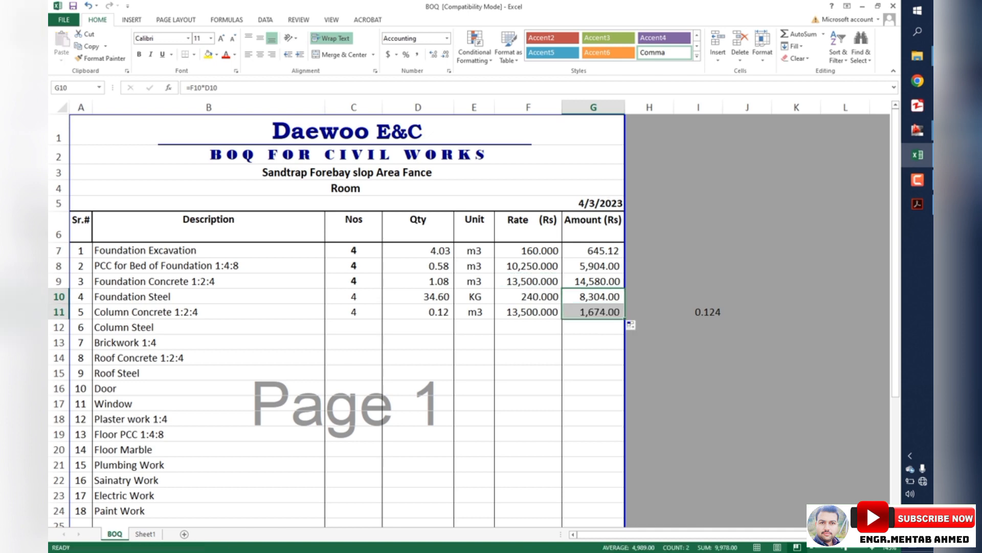
left_click_drag(354, 311, 593, 311)
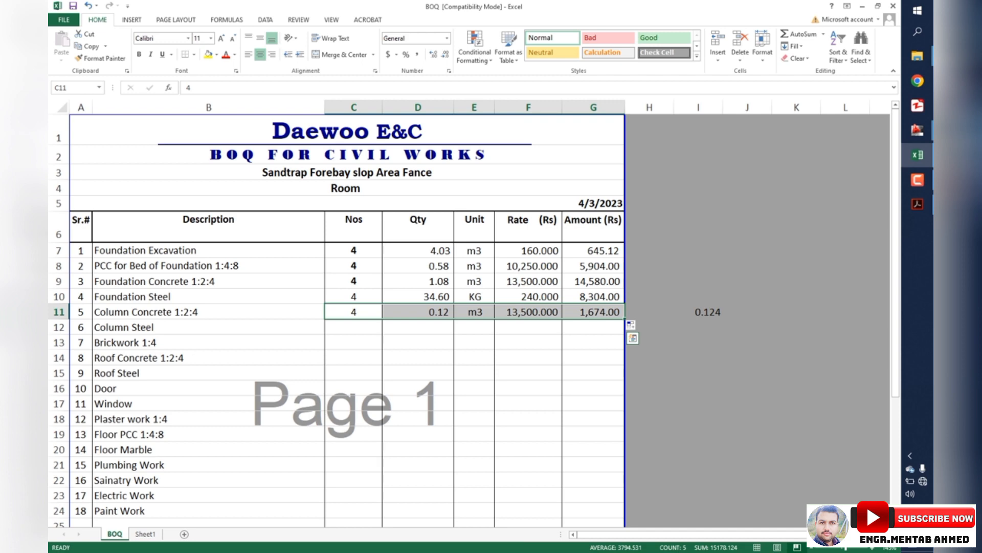
Step: Enter 4 as the Nos value for Column Steel
left_click(354, 327)
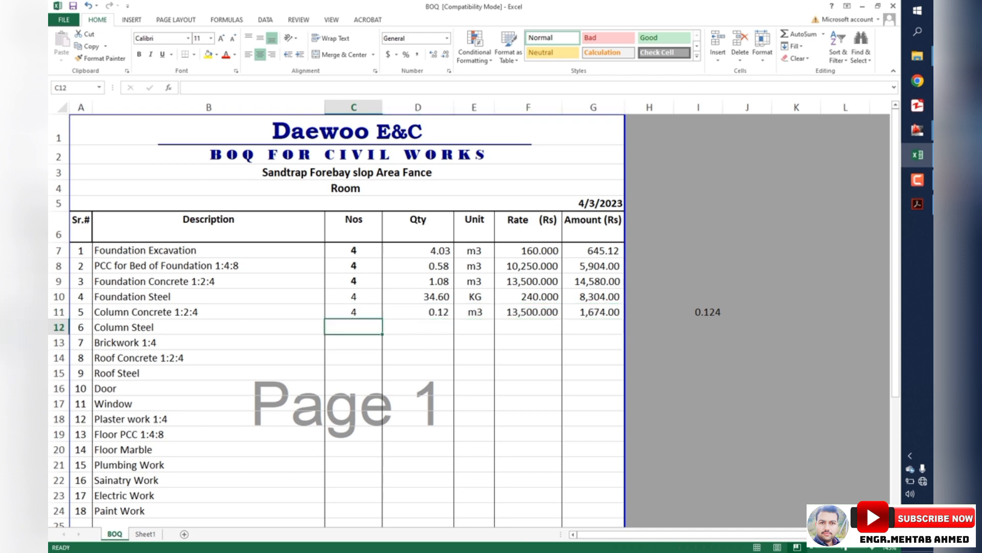
type("4")
key("Tab")
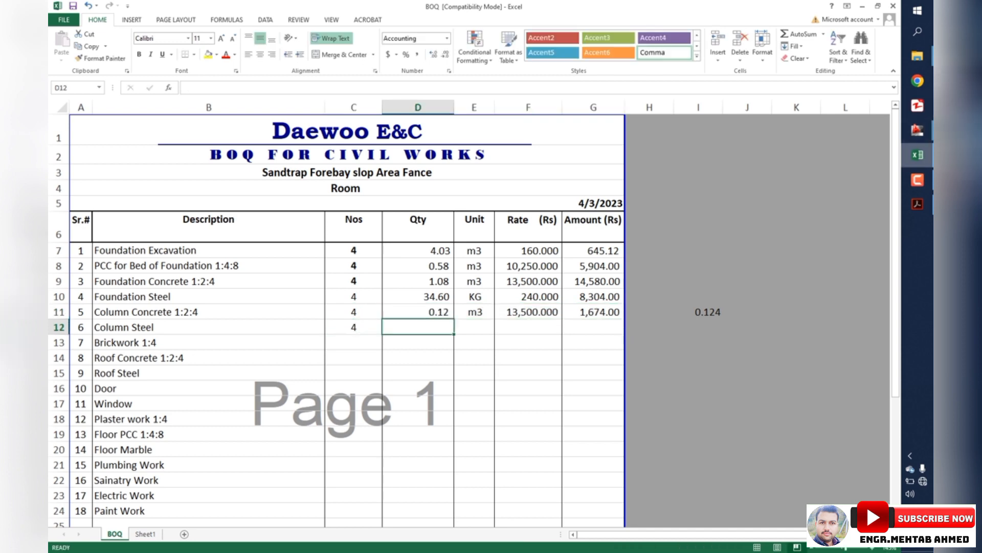
Step: Switch to AutoCAD and examine the bar schedule's entries for the column vertical bars and column strips
left_click(917, 130)
scroll(477, 289, "down", 2)
scroll(459, 263, "down", 5)
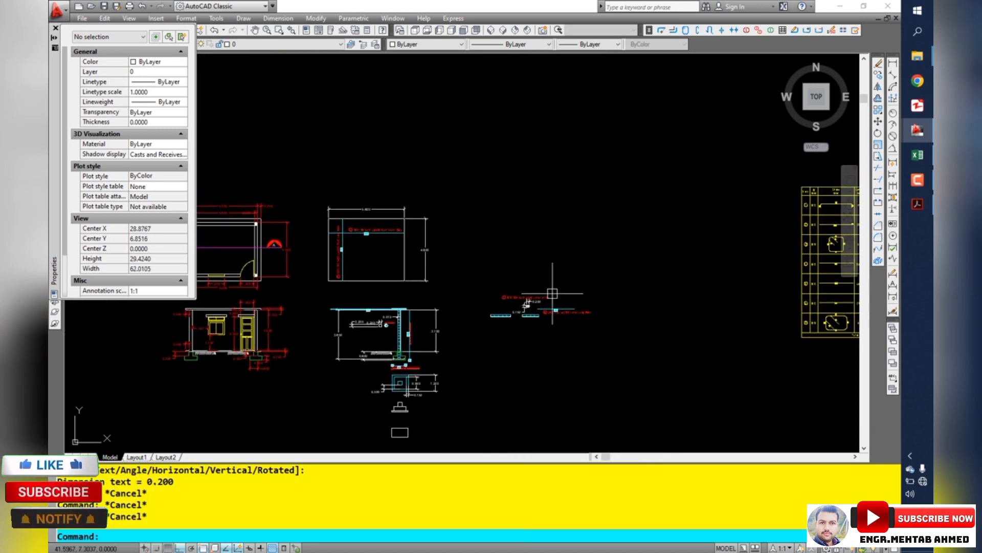
scroll(653, 295, "up", 3)
scroll(578, 212, "up", 3)
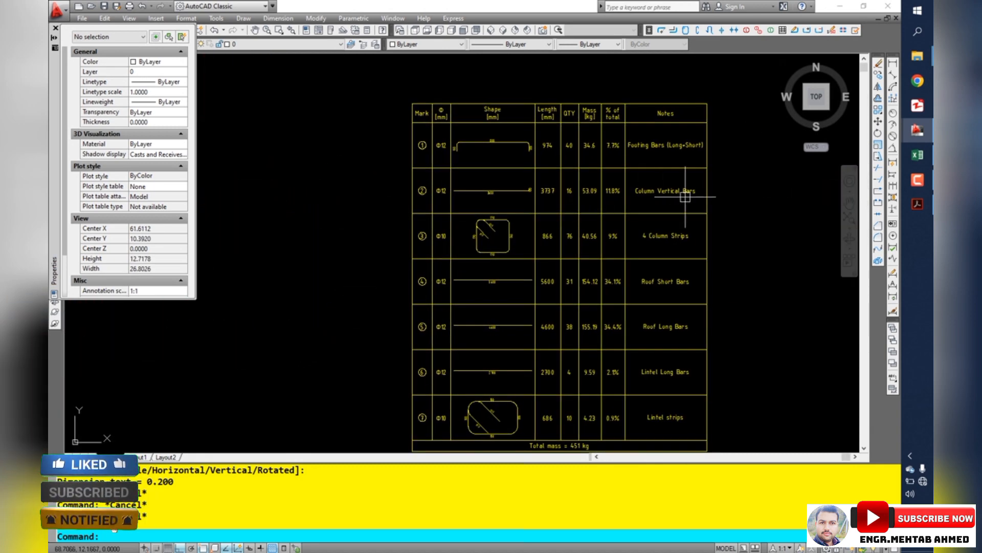
scroll(659, 195, "up", 2)
scroll(479, 214, "up", 3)
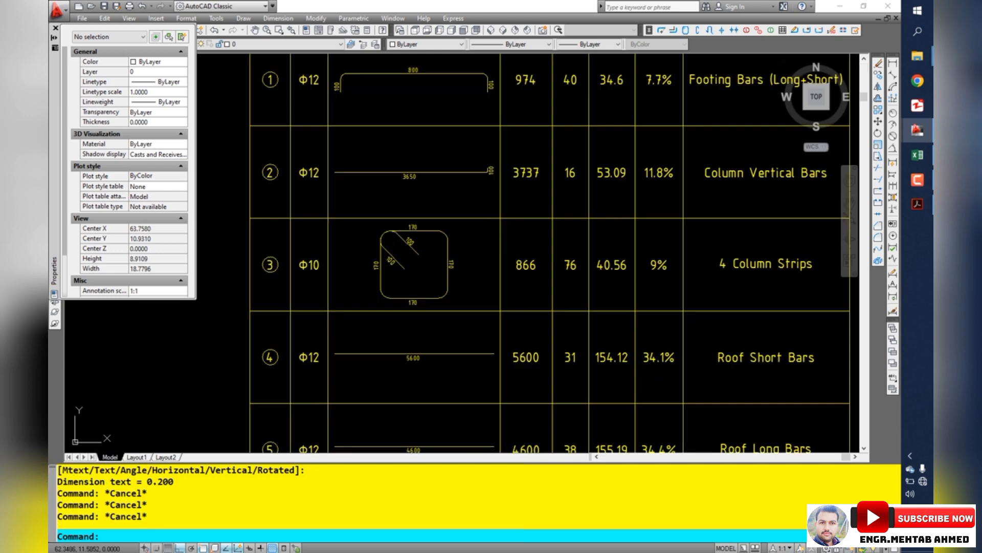
scroll(424, 233, "down", 2)
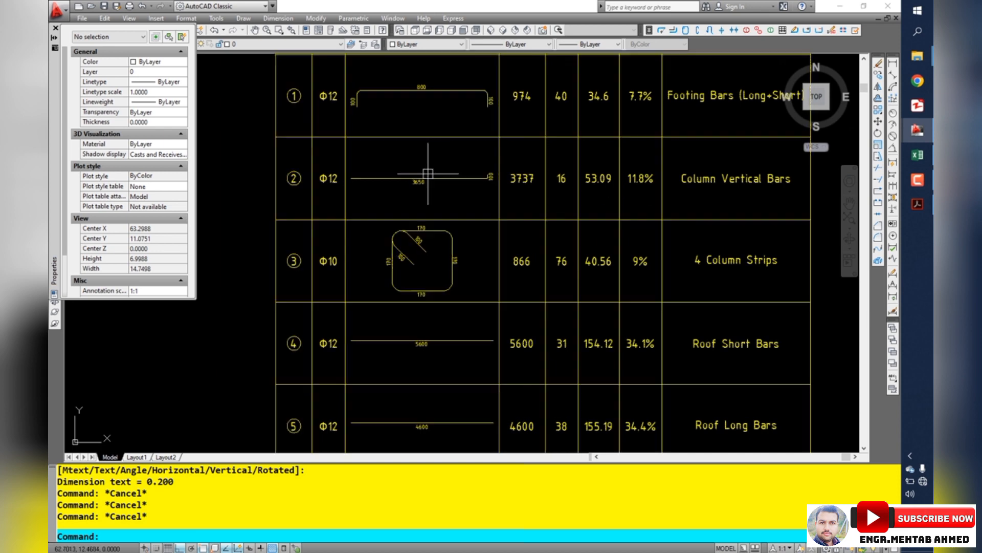
scroll(445, 176, "up", 2)
scroll(445, 184, "down", 3)
scroll(590, 212, "down", 7)
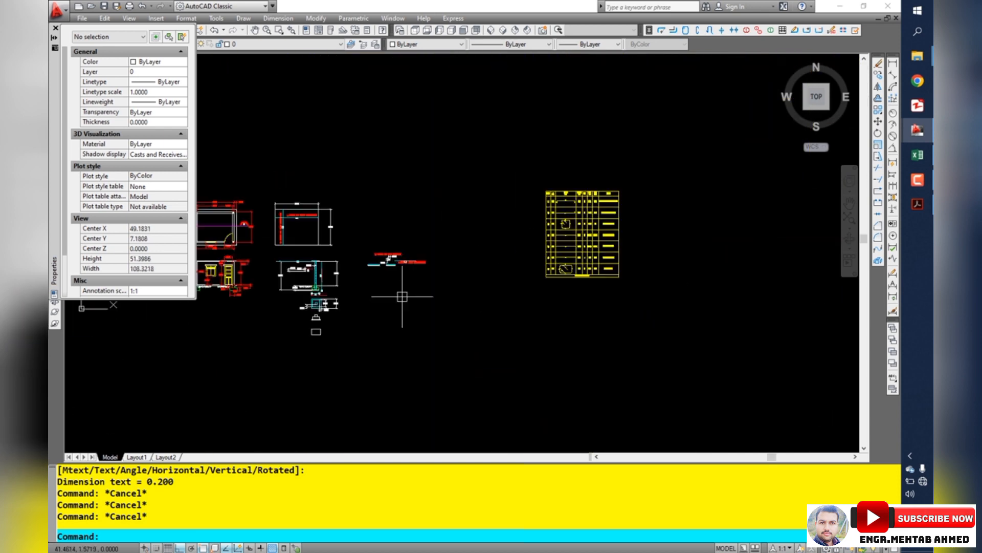
Step: Examine the column vertical bar and its reinforcement label in the section drawing
left_click_drag(338, 284, 416, 269)
scroll(409, 276, "up", 4)
scroll(409, 276, "up", 8)
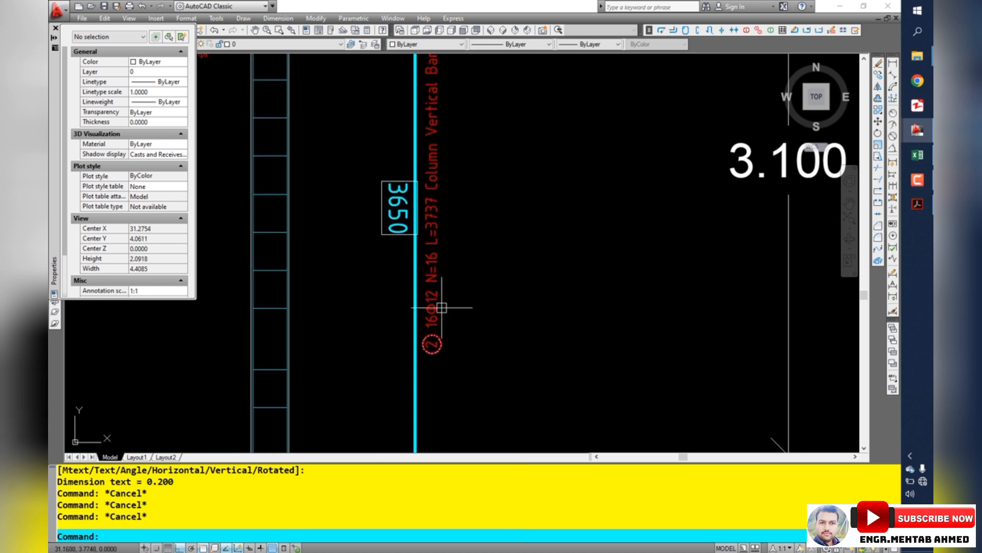
scroll(440, 301, "down", 3)
scroll(447, 291, "up", 5)
scroll(439, 307, "up", 1)
scroll(439, 304, "up", 1)
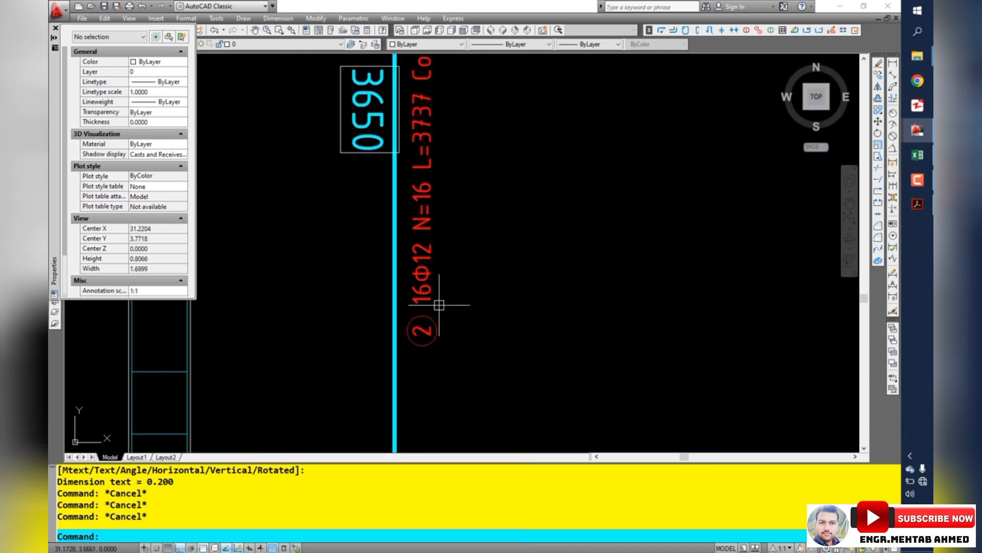
scroll(439, 304, "down", 10)
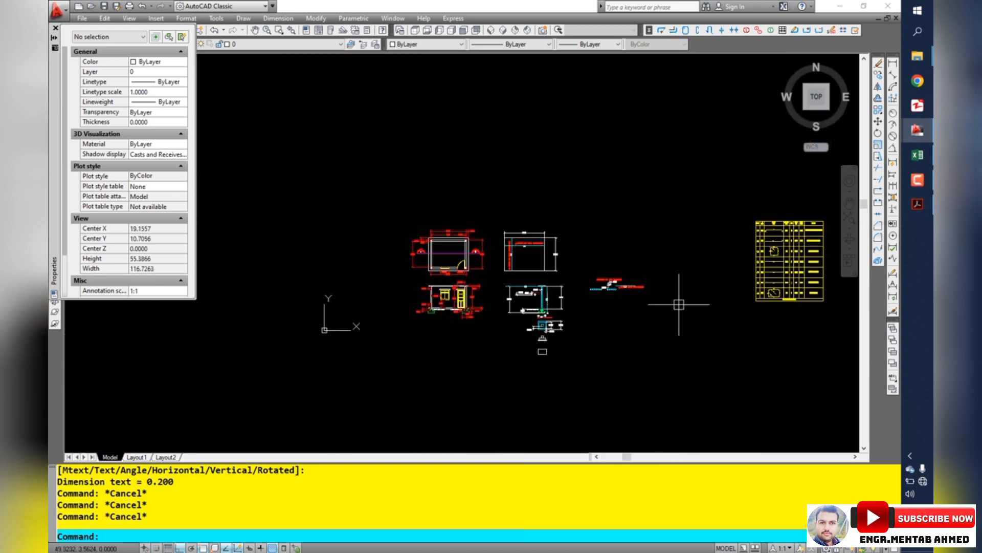
Step: Read the masses of the column vertical bars and the column strips in the bar schedule
scroll(552, 270, "up", 7)
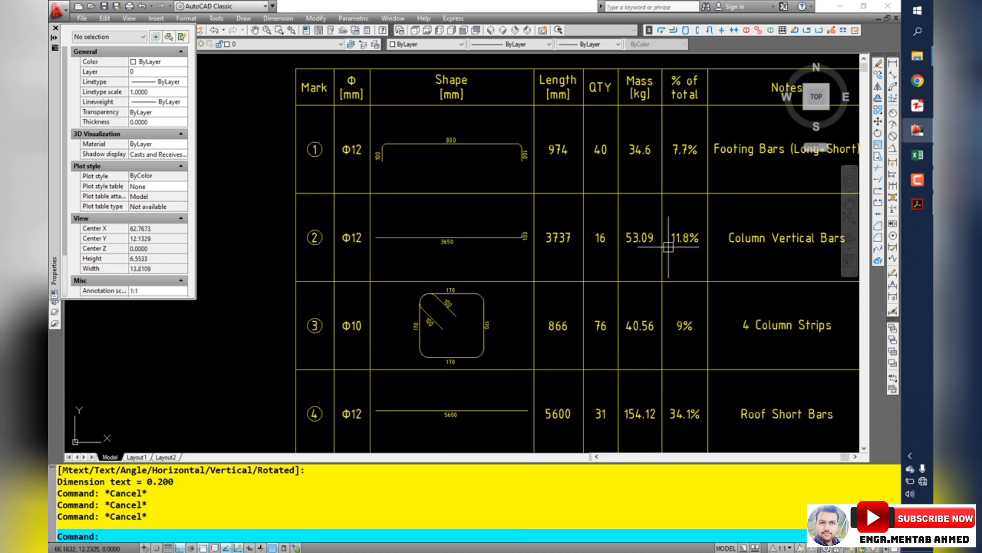
scroll(665, 249, "down", 2)
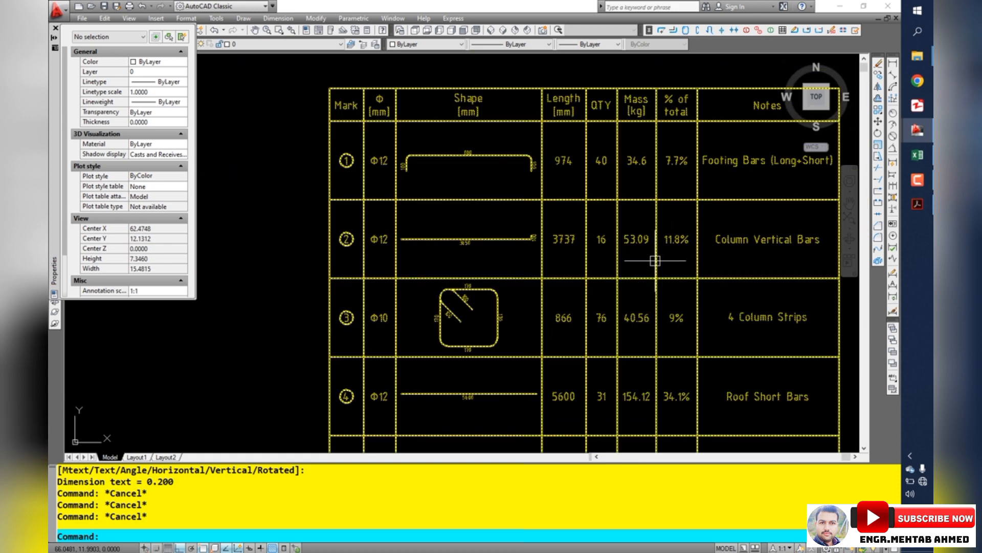
left_click_drag(642, 340, 625, 285)
scroll(625, 285, "up", 1)
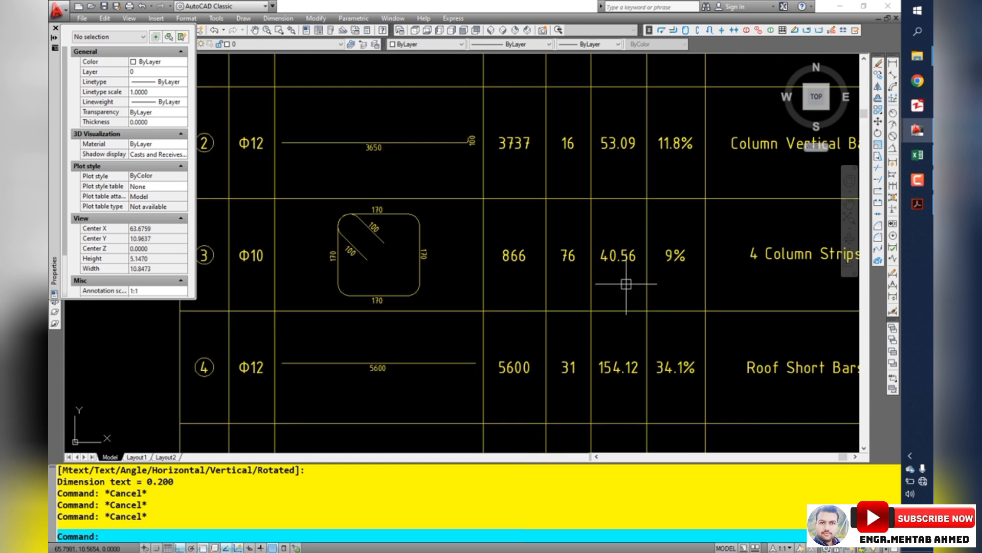
scroll(628, 281, "down", 2)
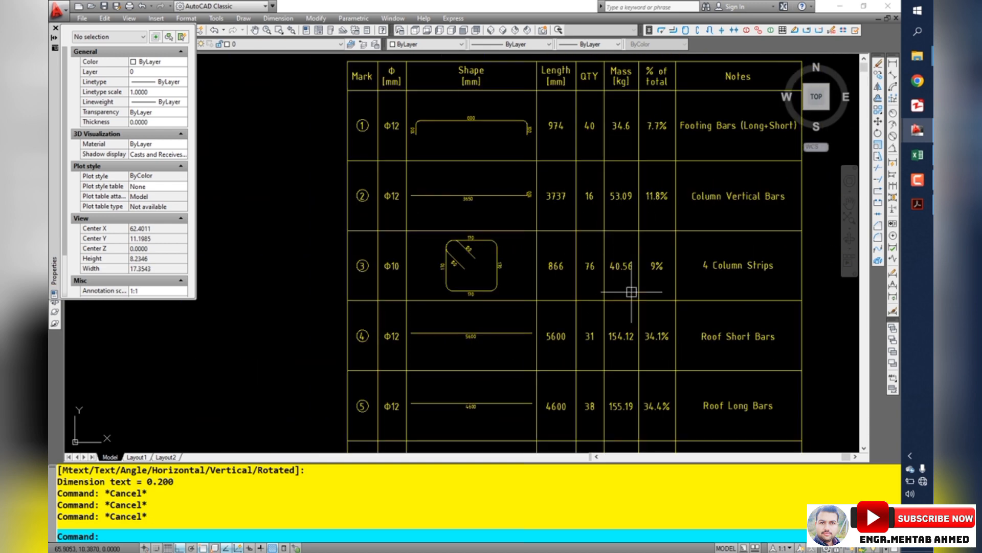
Step: Switch back to Excel and add the two column bar masses in cell K12 with =53.09+40.56
key("alt+Tab")
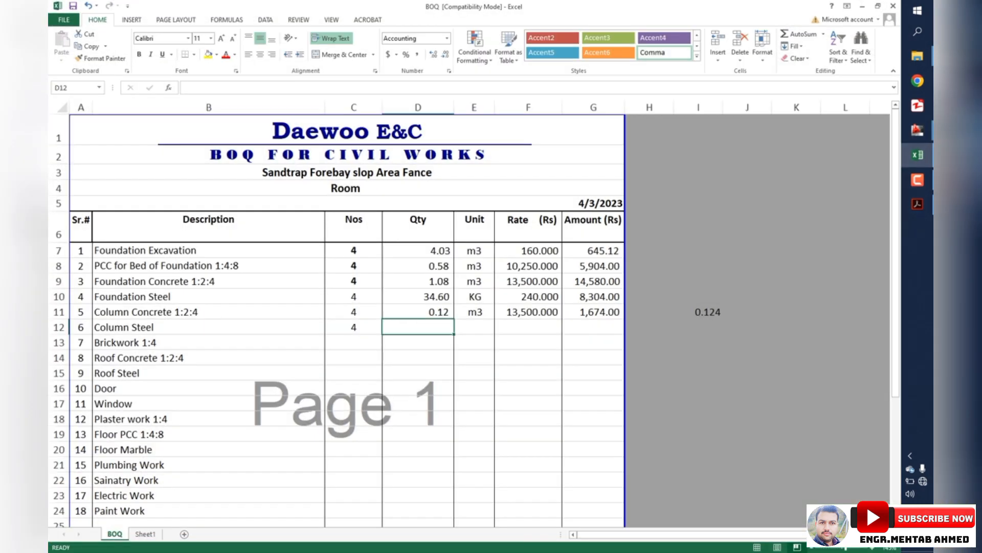
left_click(699, 327)
left_click(747, 342)
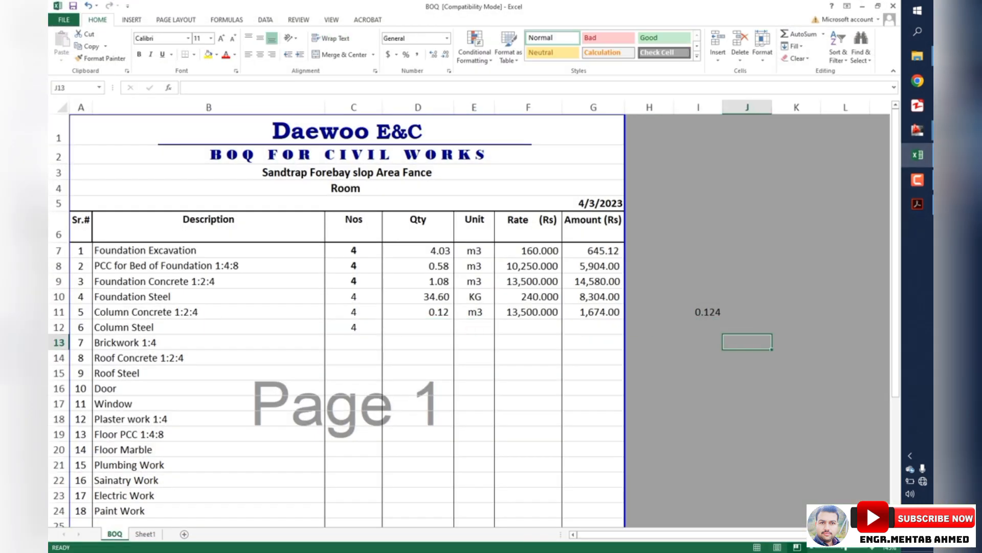
left_click_drag(698, 328, 748, 327)
left_click(797, 327)
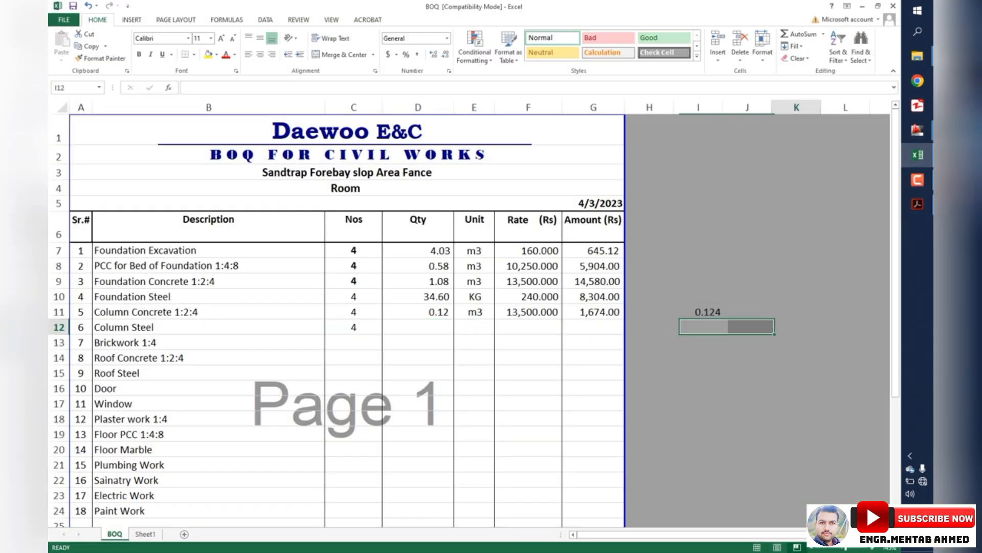
double_click(796, 327)
type("=53.09+")
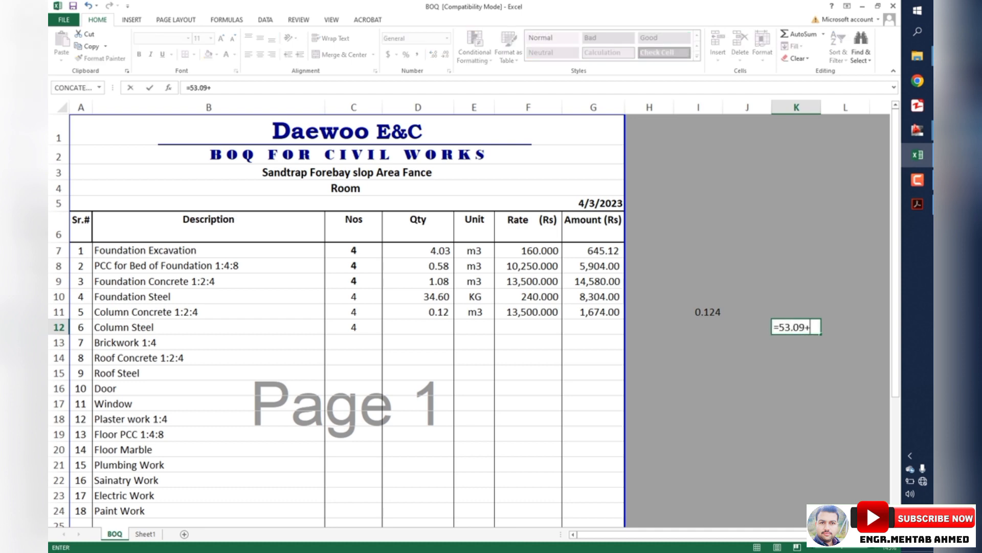
type("40.56")
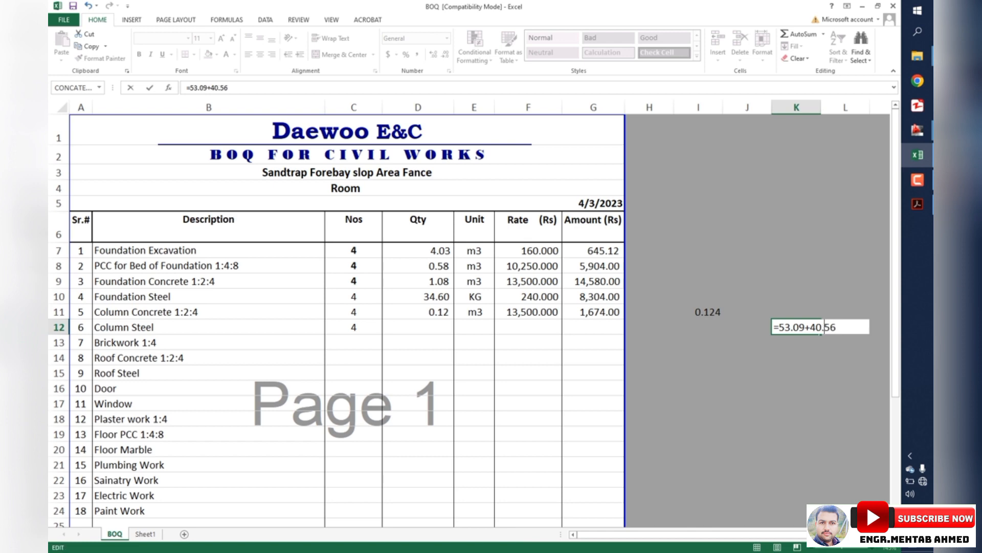
key("Return")
key("Up")
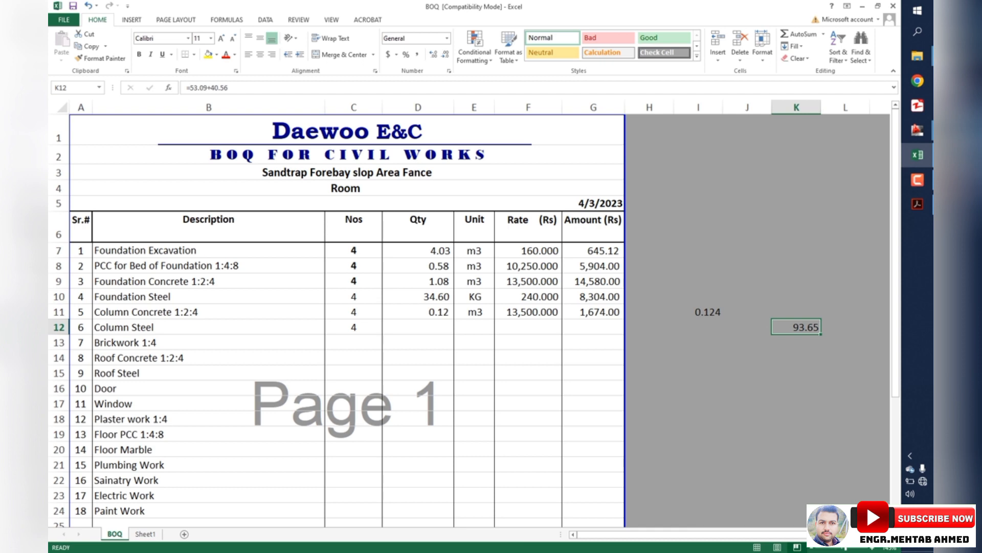
Step: Enter 93.65 as the quantity of Column Steel
left_click(418, 326)
type("9")
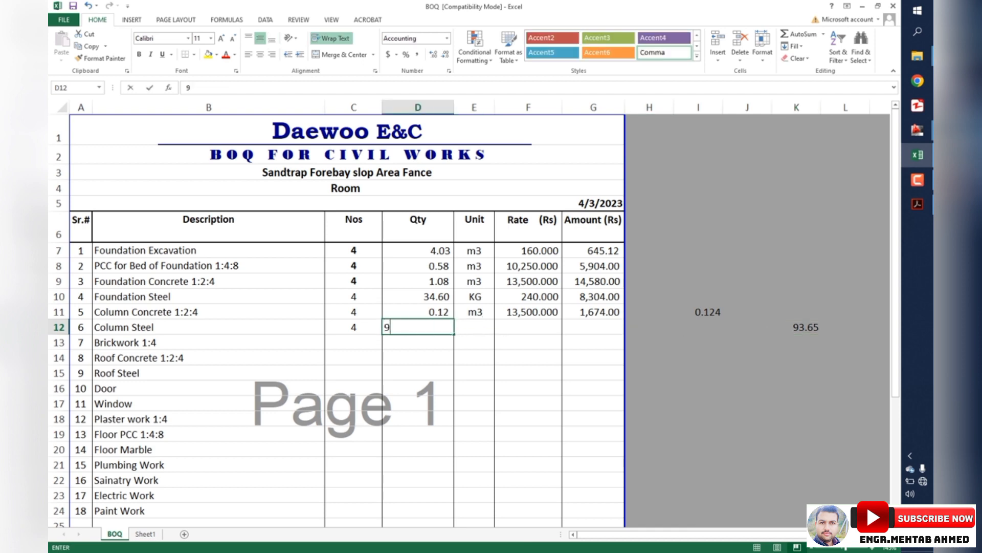
type("3.65")
key("Return")
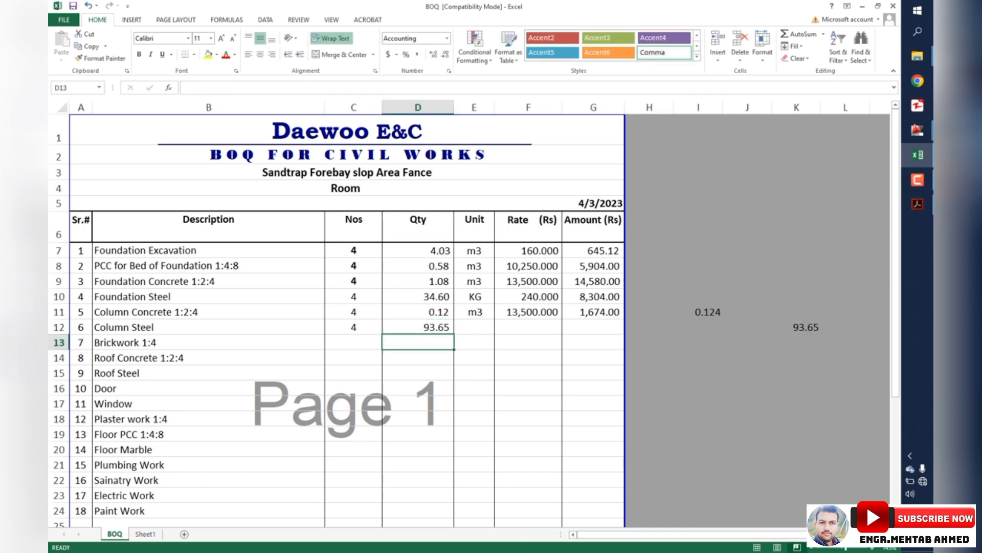
Step: Copy the KG unit from the Foundation Steel row into the Unit cell of Column Steel
left_click(475, 297)
key("ctrl+c")
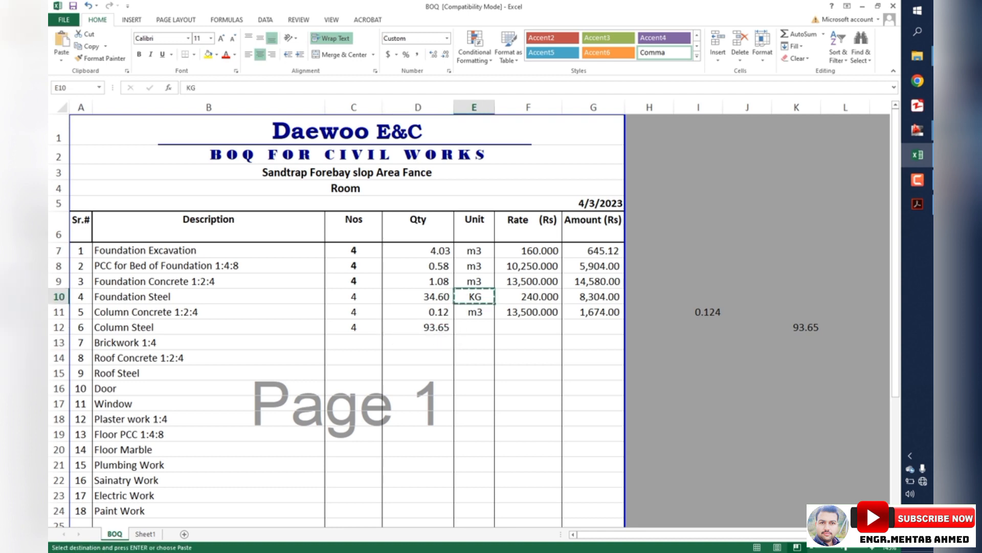
left_click(474, 327)
left_click(528, 327)
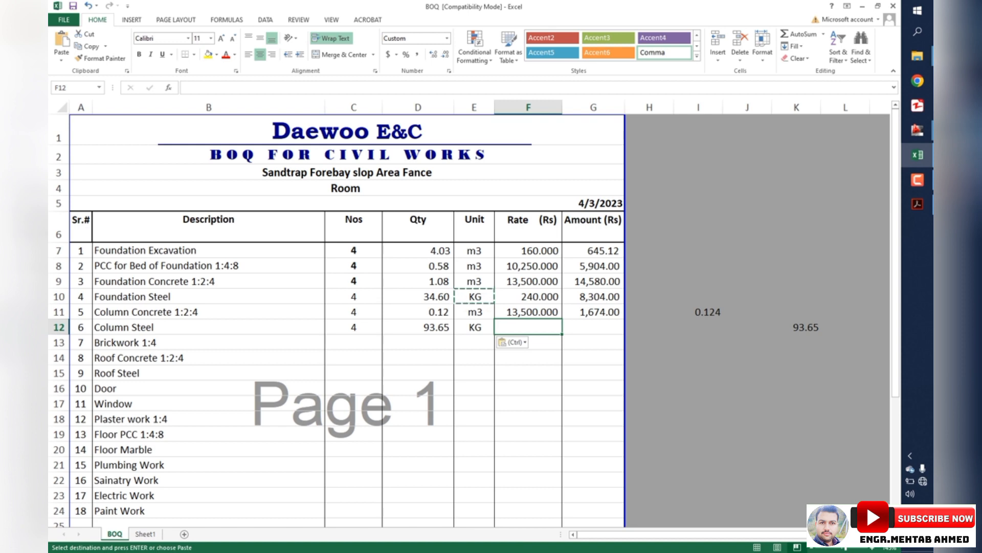
Step: Set the rate of Column Steel to 240
type("240")
key("Tab")
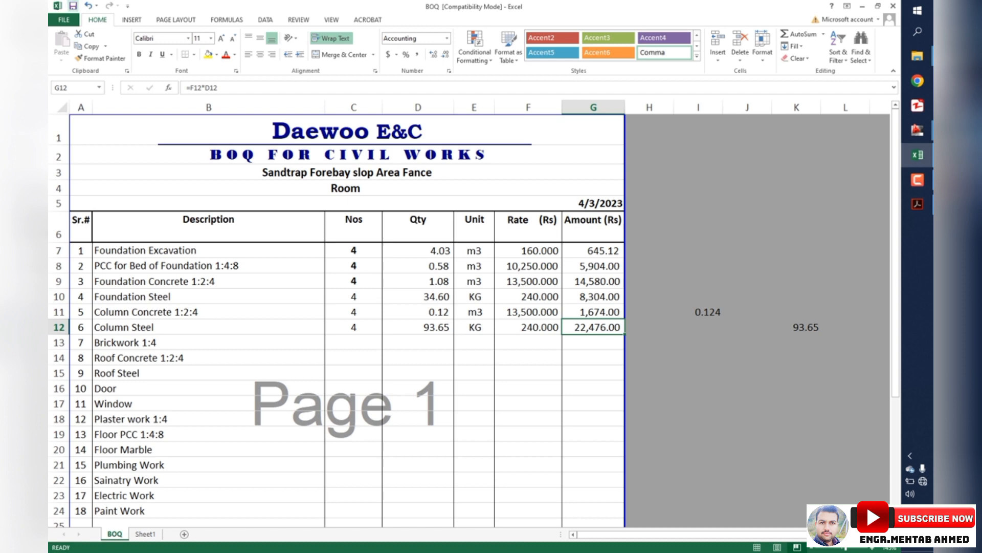
left_click(58, 328)
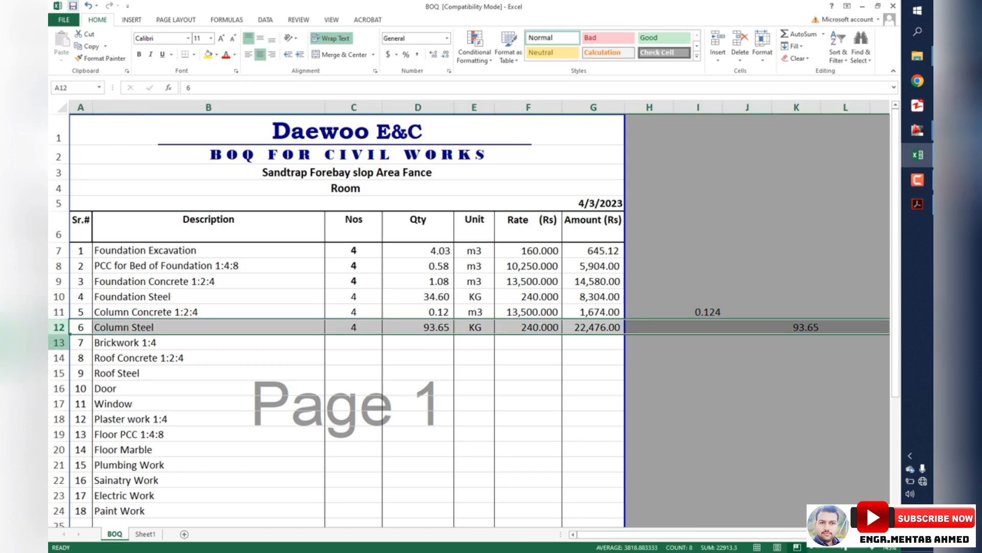
Step: Switch to AutoCAD and read the outer wall lengths on the room's floor plan for the brickwork item
left_click(59, 343)
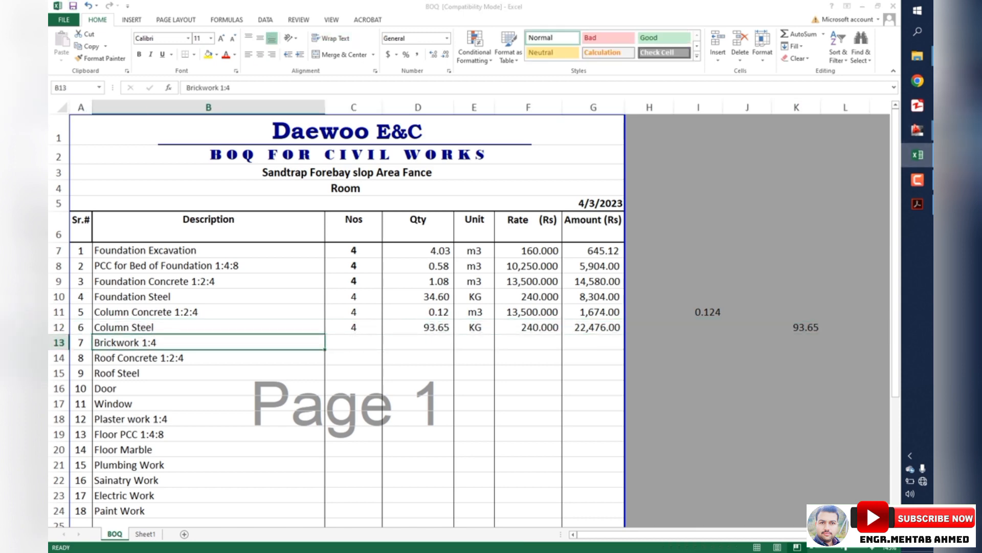
left_click(917, 130)
scroll(516, 334, "down", 4)
left_click_drag(358, 361, 513, 312)
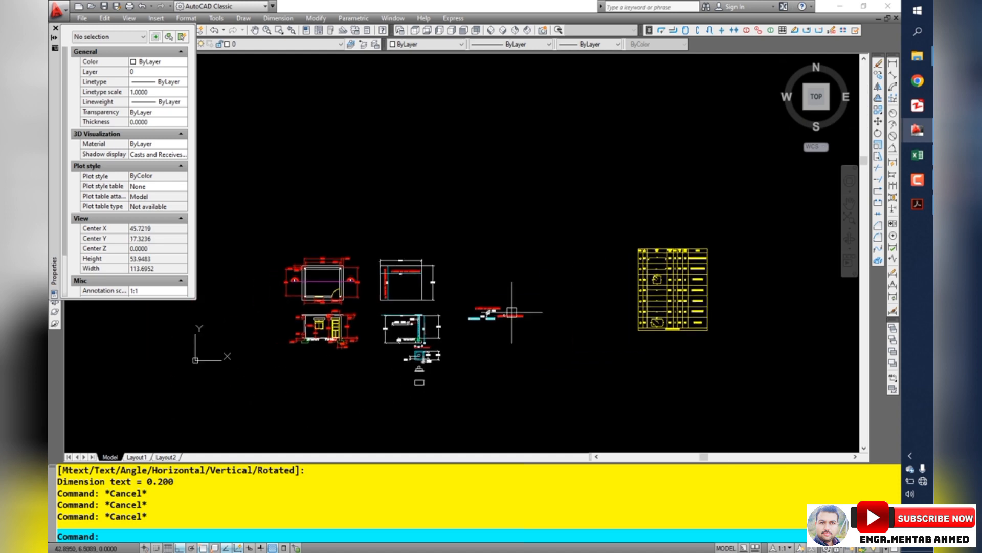
scroll(300, 293, "up", 4)
scroll(421, 301, "up", 2)
left_click_drag(331, 284, 436, 300)
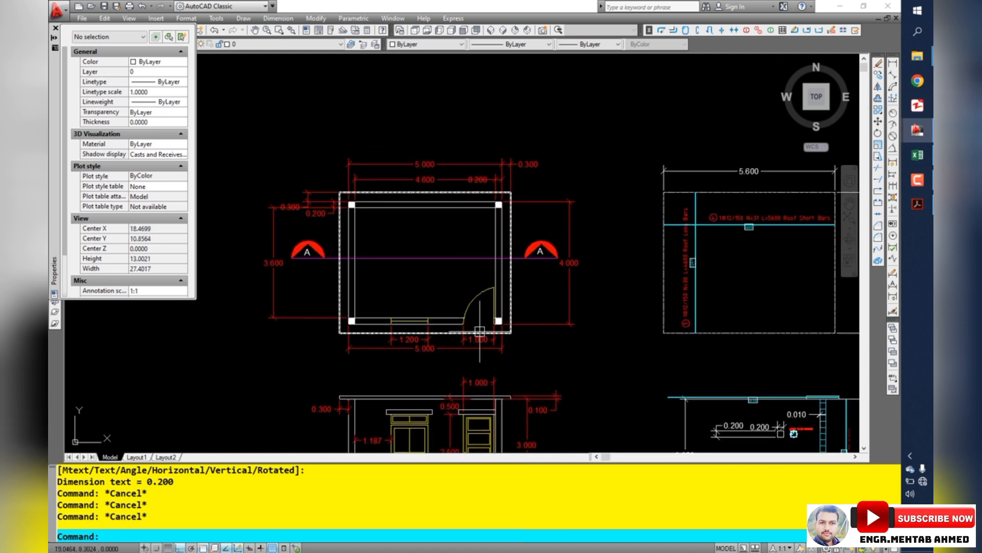
Step: Compare the wall height in the room's section with the wall lengths and thickness dimensioned on the floor plan
scroll(480, 330, "down", 2)
scroll(441, 357, "up", 3)
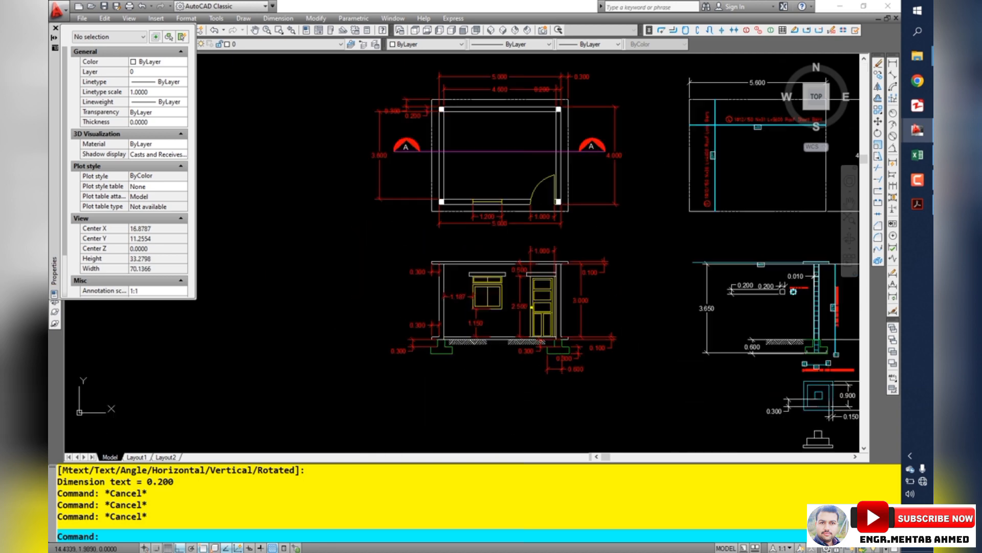
scroll(513, 361, "down", 2)
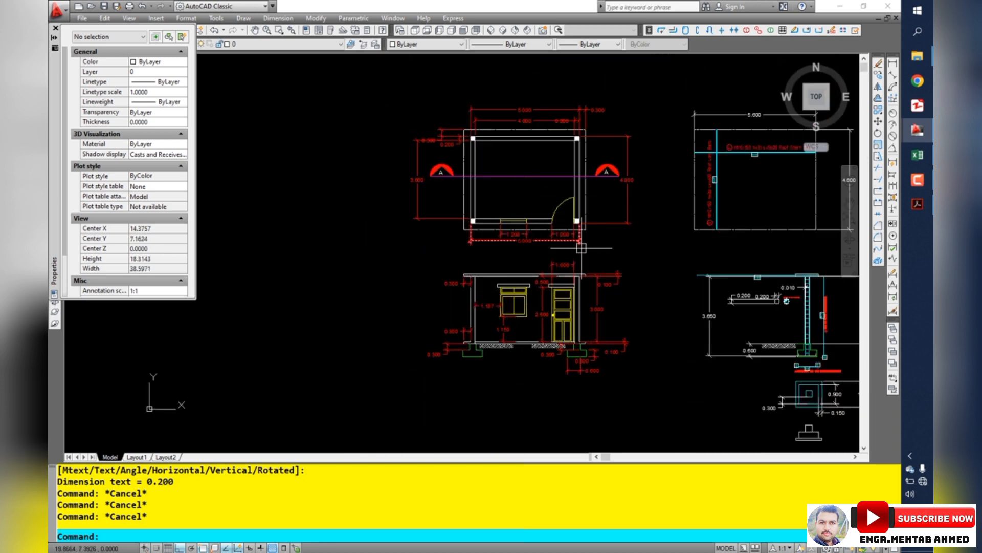
scroll(582, 220, "up", 3)
scroll(583, 194, "down", 3)
scroll(578, 210, "up", 1)
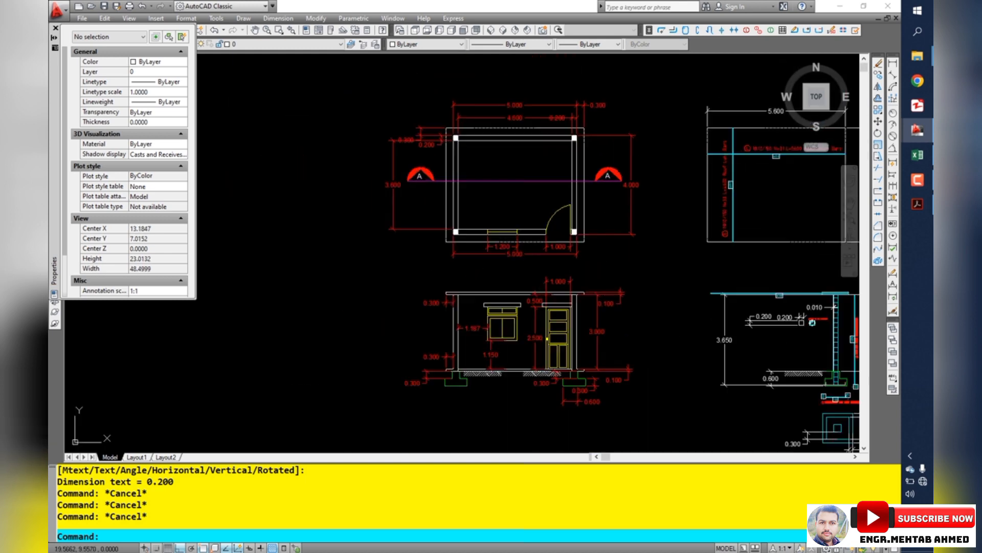
scroll(573, 222, "up", 3)
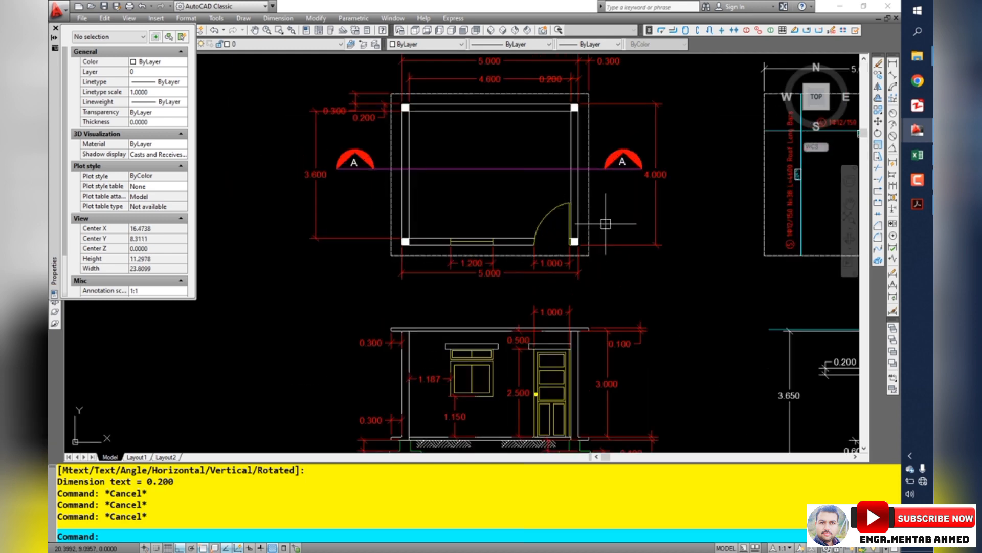
left_click_drag(621, 195, 622, 214)
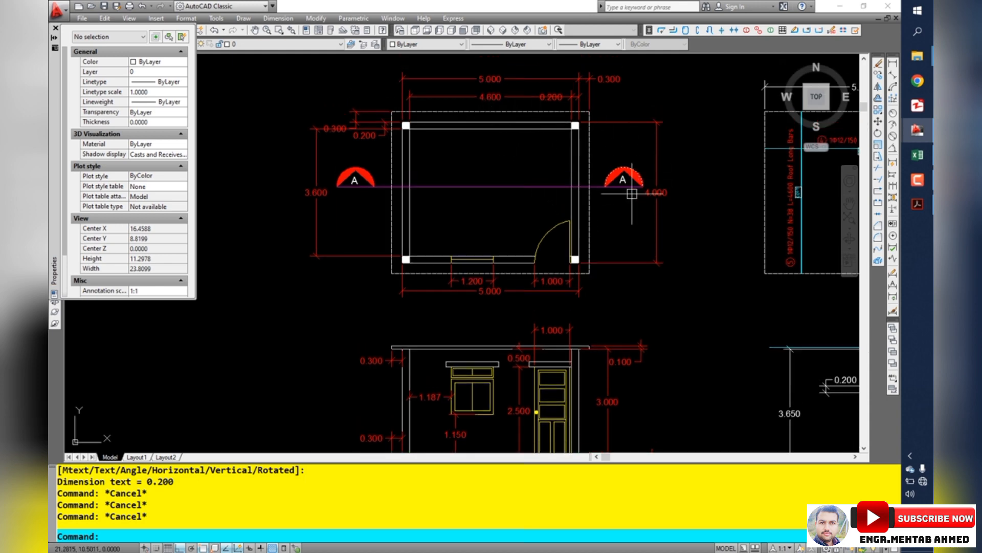
scroll(608, 144, "up", 2)
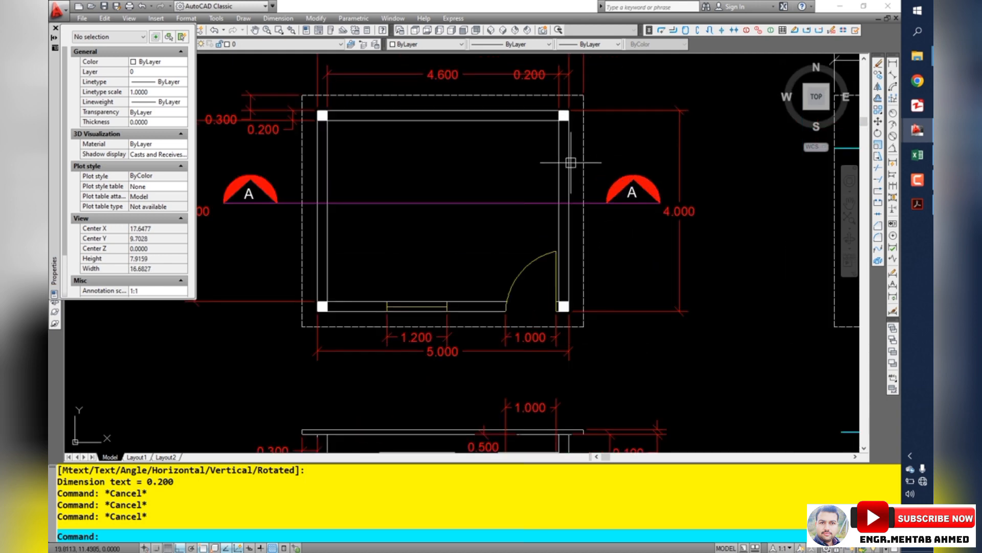
left_click_drag(570, 164, 575, 238)
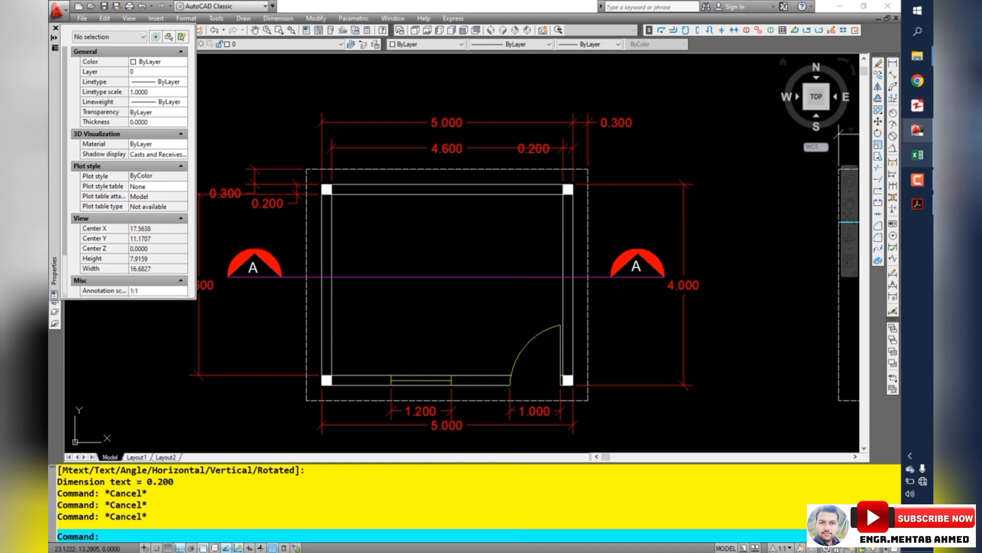
Step: Switch back to Excel and add the four wall lengths in cell K13 of the Brickwork row with =4+4+5+5
left_click(917, 154)
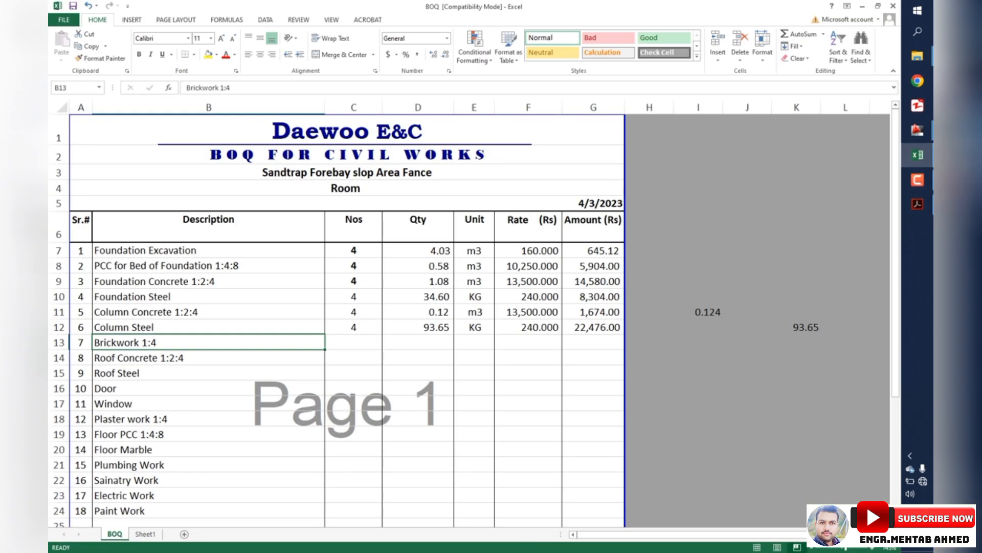
left_click(59, 343)
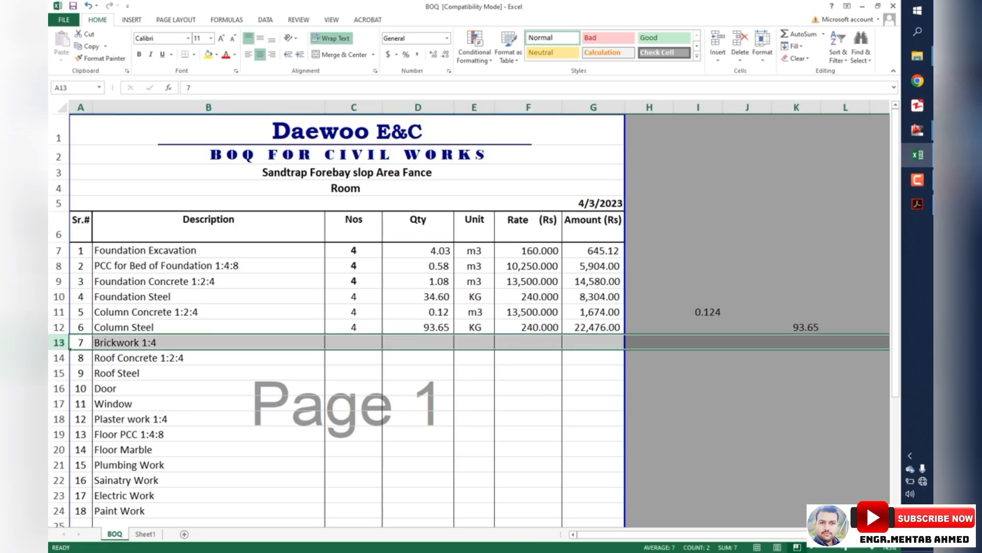
left_click(796, 342)
type("=4+4+5+5")
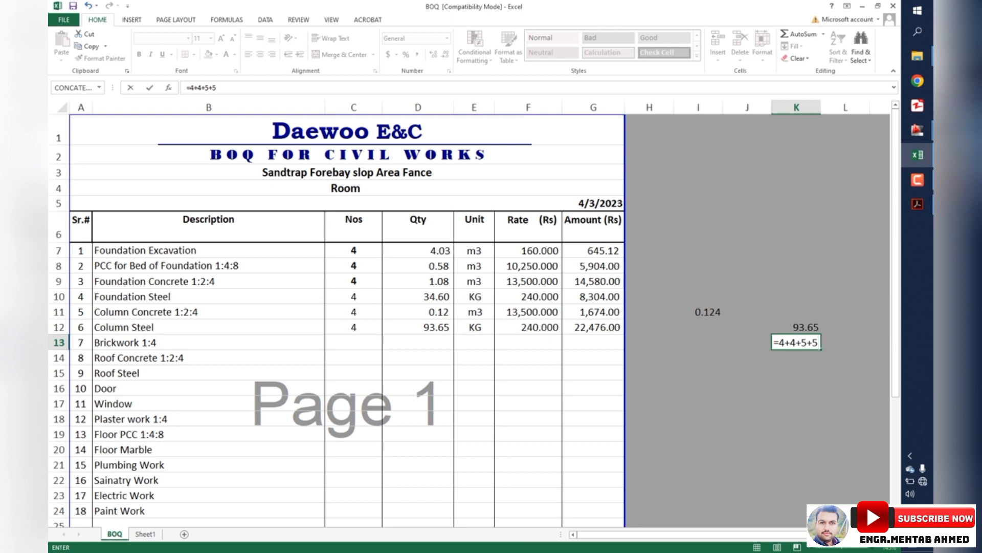
key("Return")
Step: Try to multiply the wall lengths in K13 by the 3 m height with =4+4+5+5*(3), accepting the suggested formula correction
left_click(796, 343)
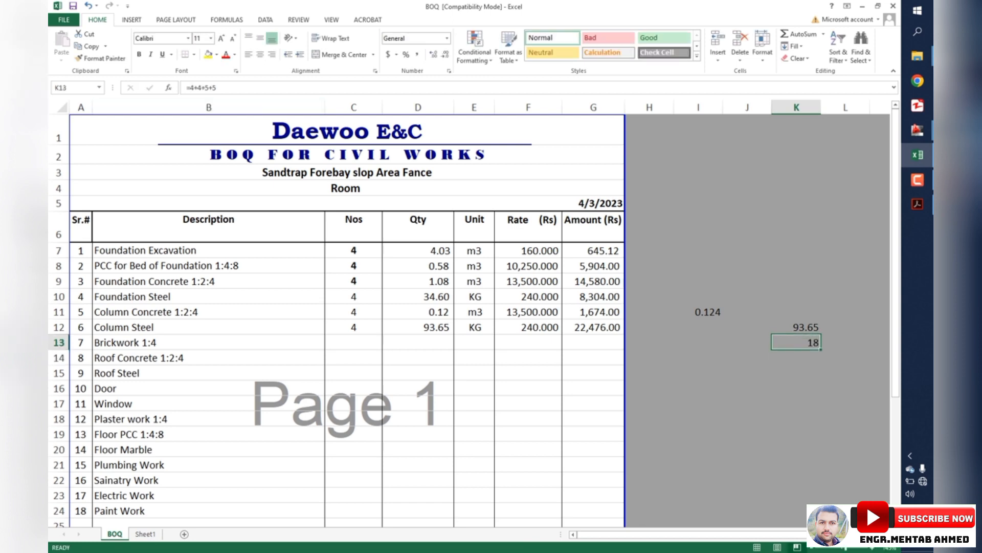
key("F2")
type("9")
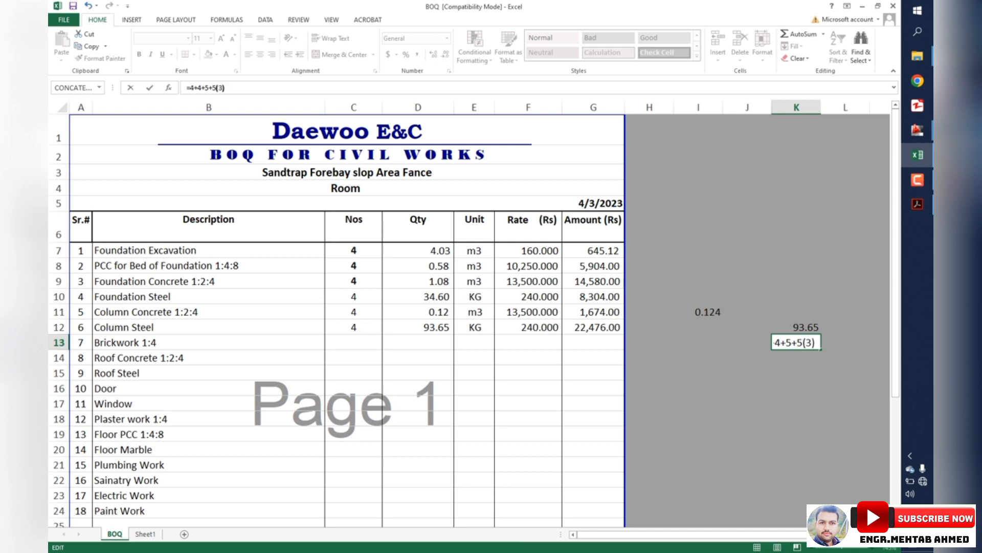
key("Return")
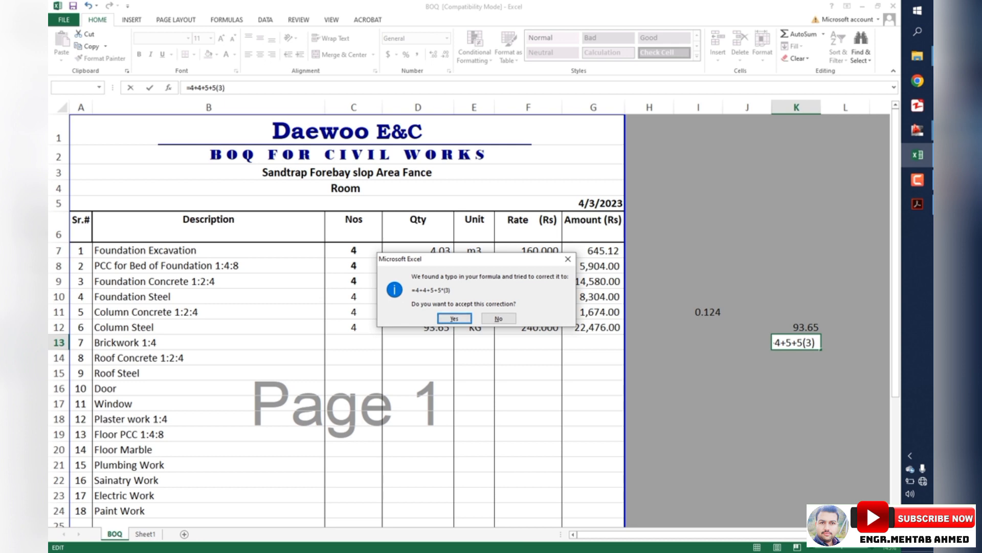
key("Return")
key("Up")
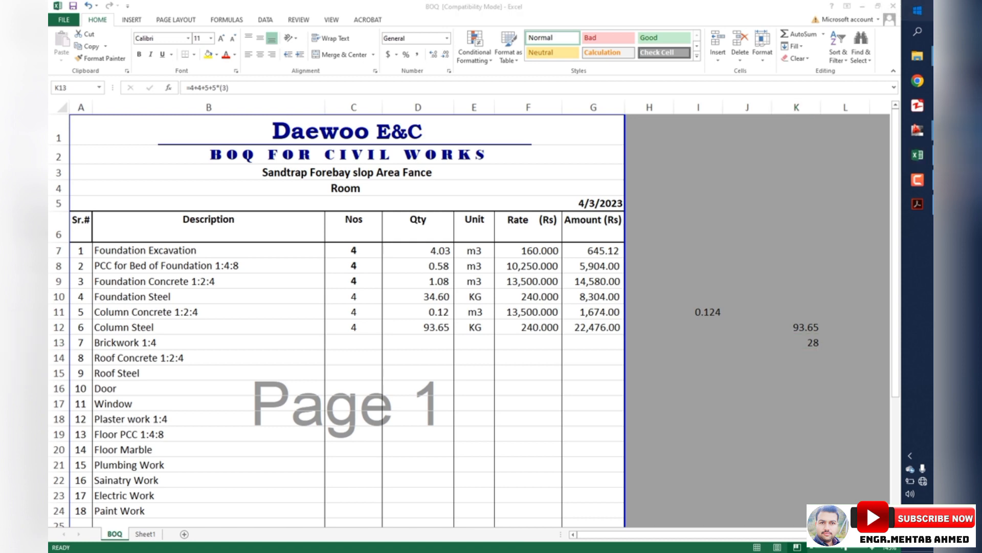
left_click(917, 10)
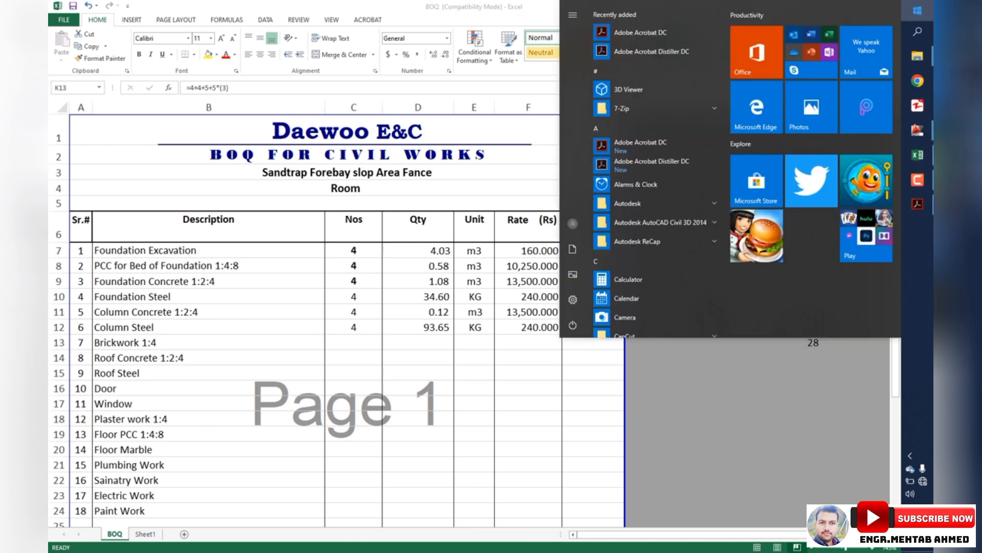
type("cal")
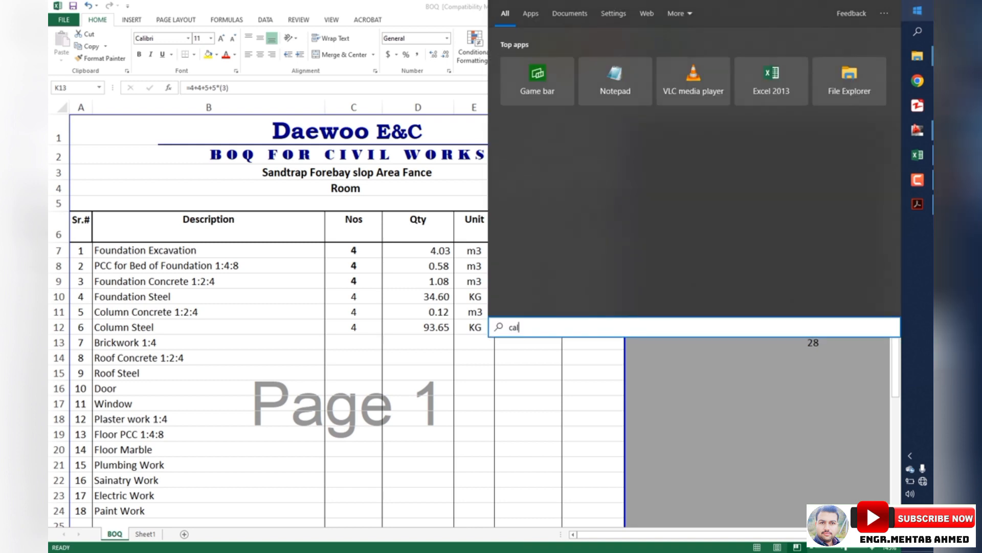
key("Return")
key("Return")
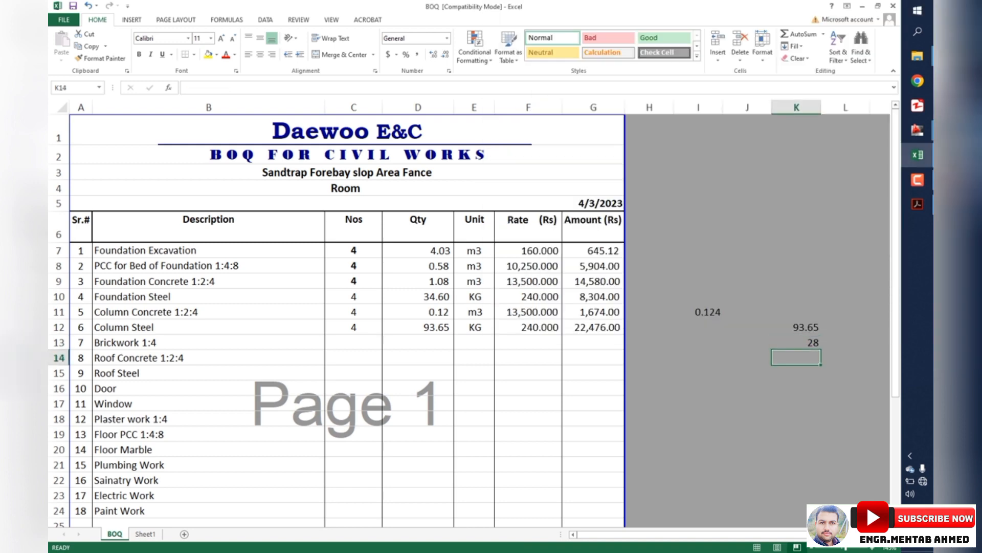
Step: Calculate =18*3 in cell K14 and compare it with the formula in K13
type("=")
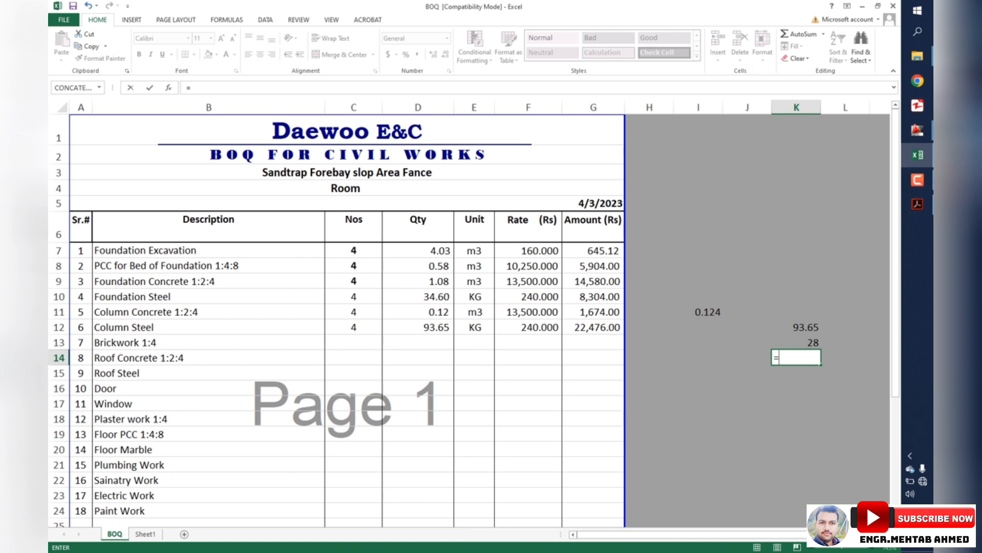
type("18*3")
key("Return")
key("Up")
key("Up")
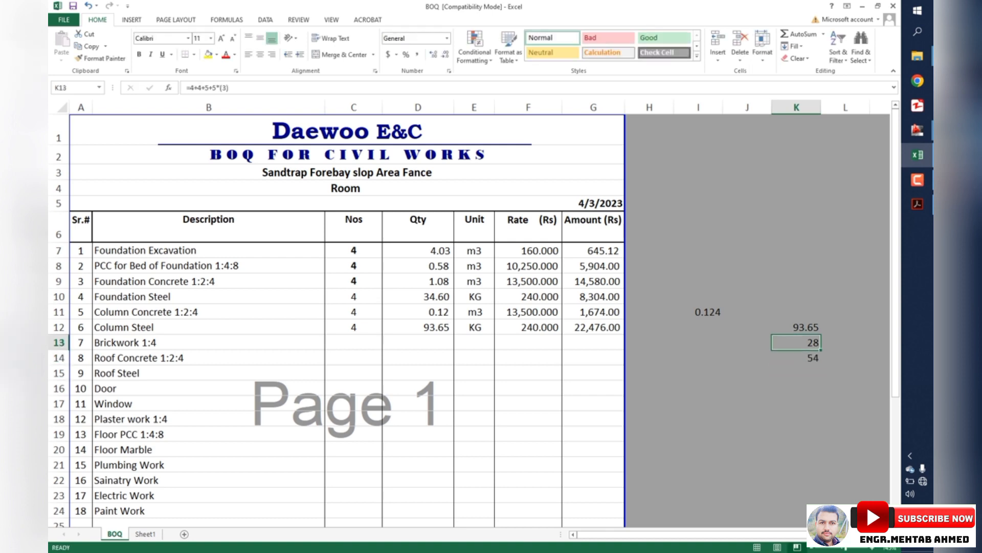
key("Down")
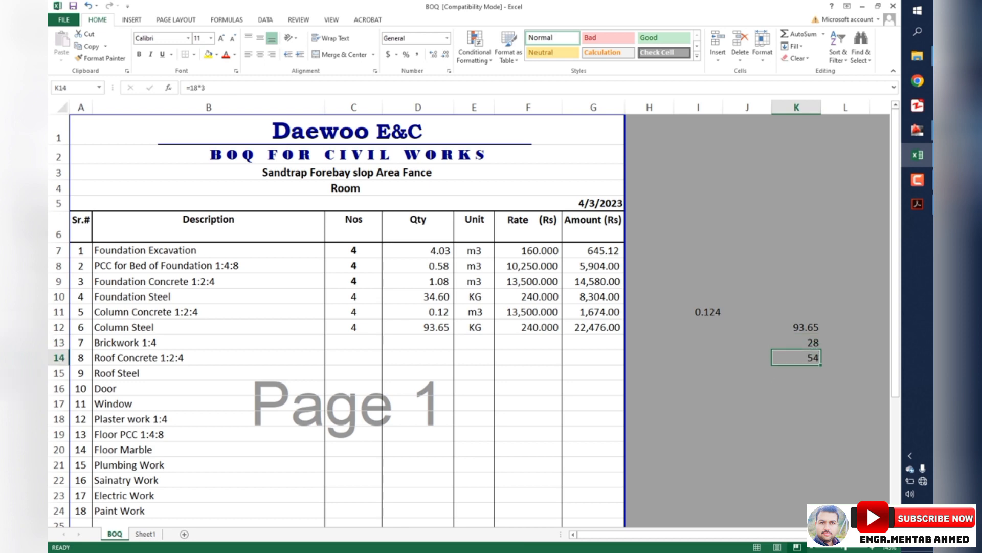
key("Up")
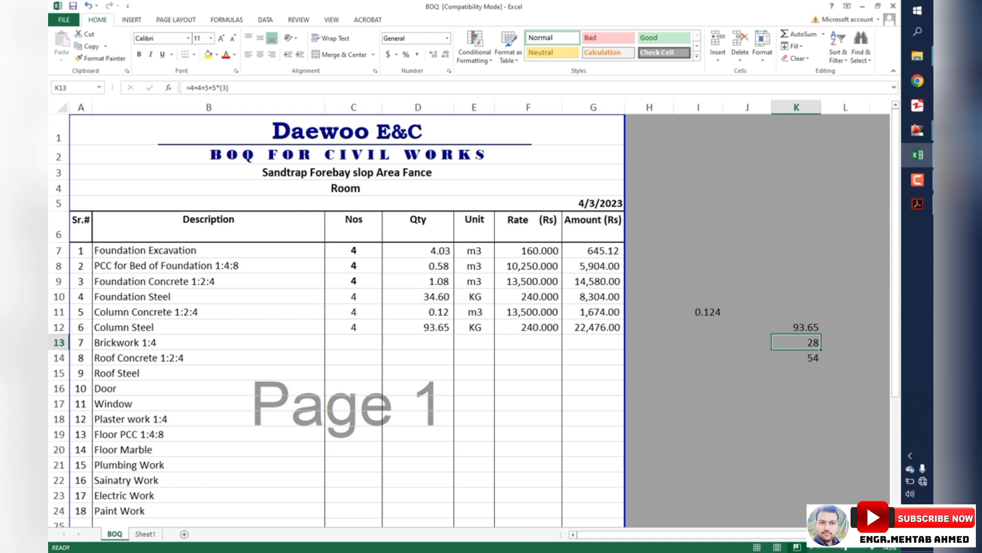
key("Down")
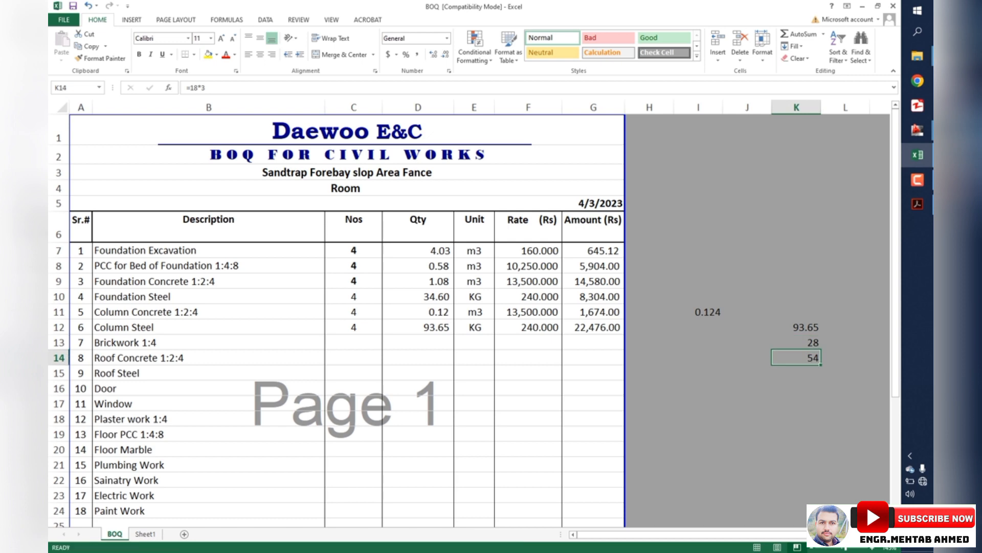
Step: Delete the check calculation from cell K14
key("Up")
key("shift+Down")
key("Down")
key("Delete")
Step: Correct the wall area formula in cell K13 to =(4+4+5+5)*(3)
key("Up")
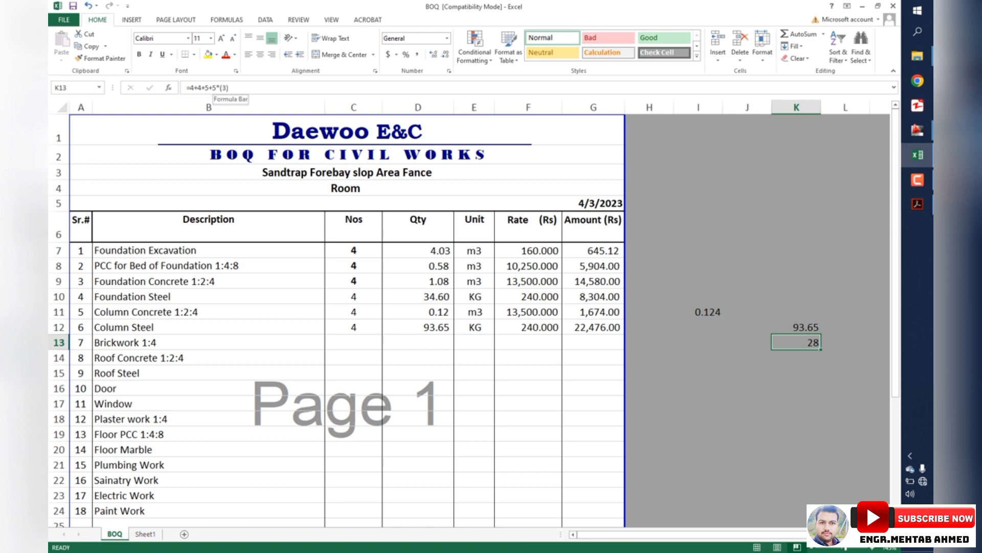
left_click(219, 88)
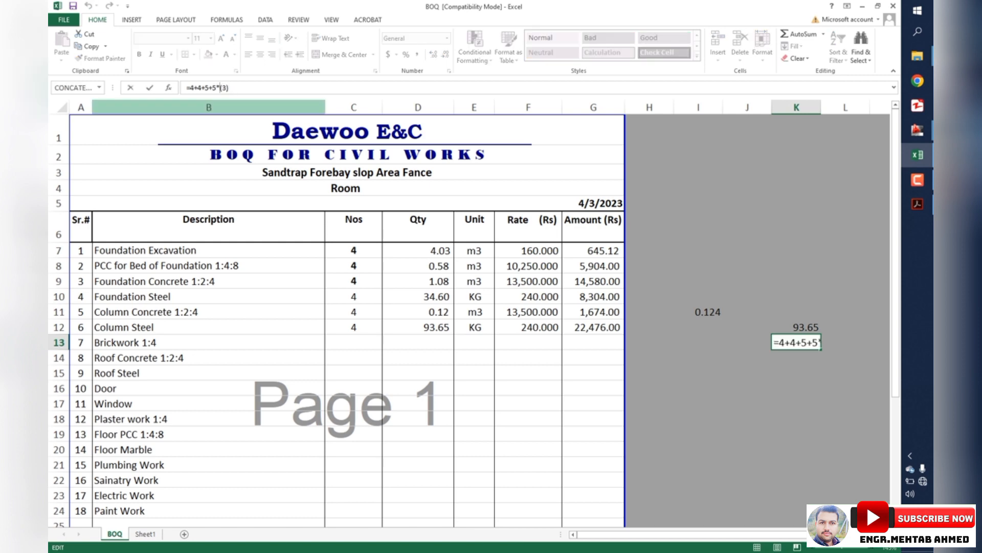
key("BackSpace")
key("BackSpace")
key("BackSpace")
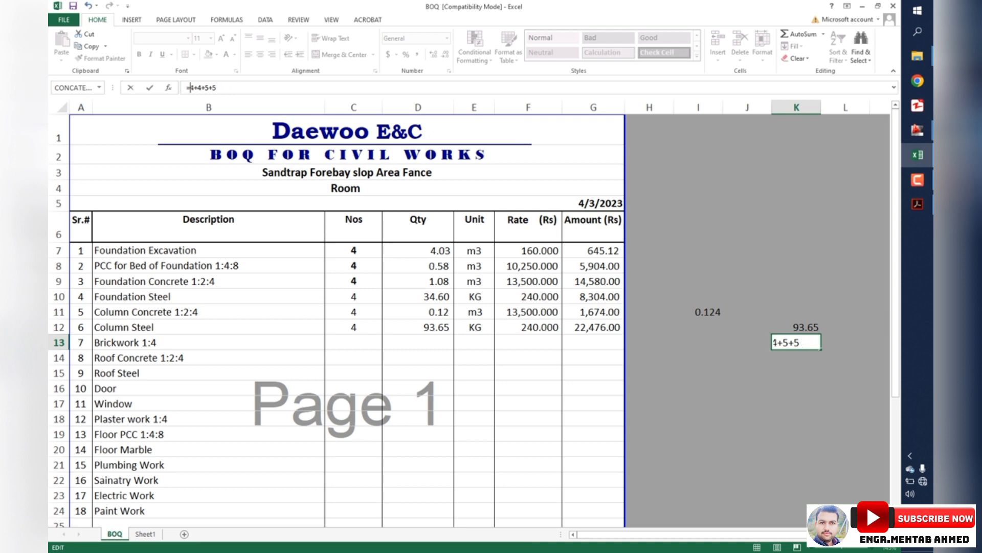
type("(")
left_click(219, 88)
type(")*(3")
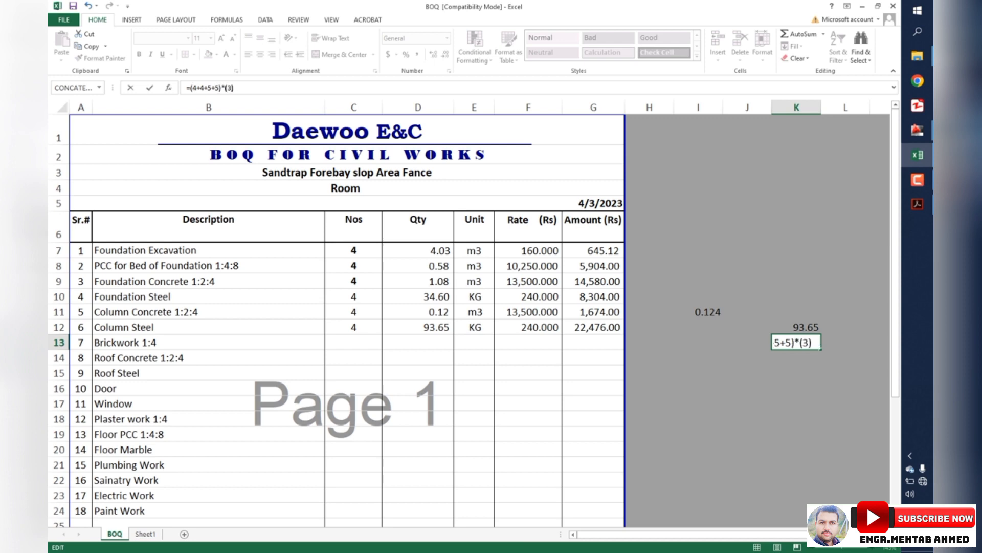
key("Return")
key("Up")
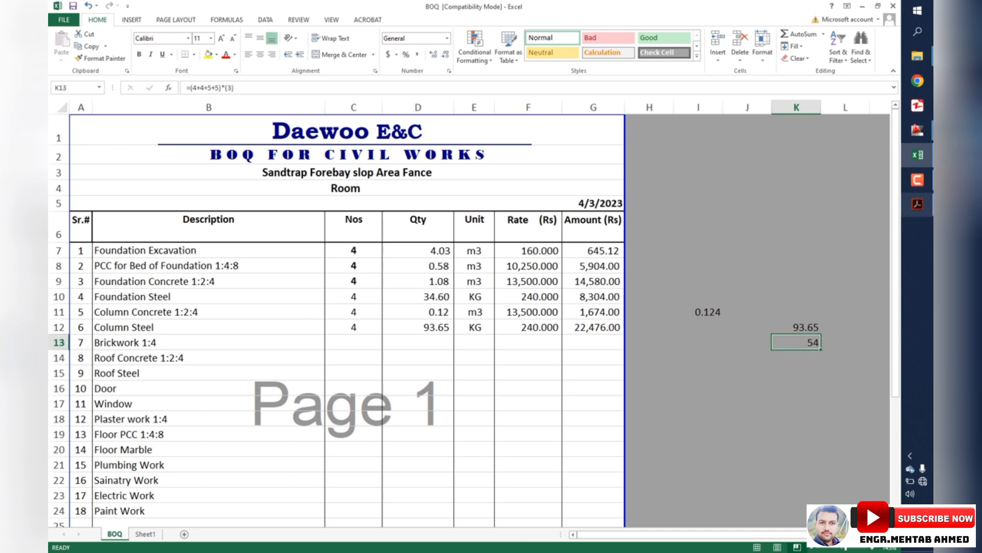
Step: Switch to AutoCAD and examine the window and door openings in the room's front elevation
key("Right")
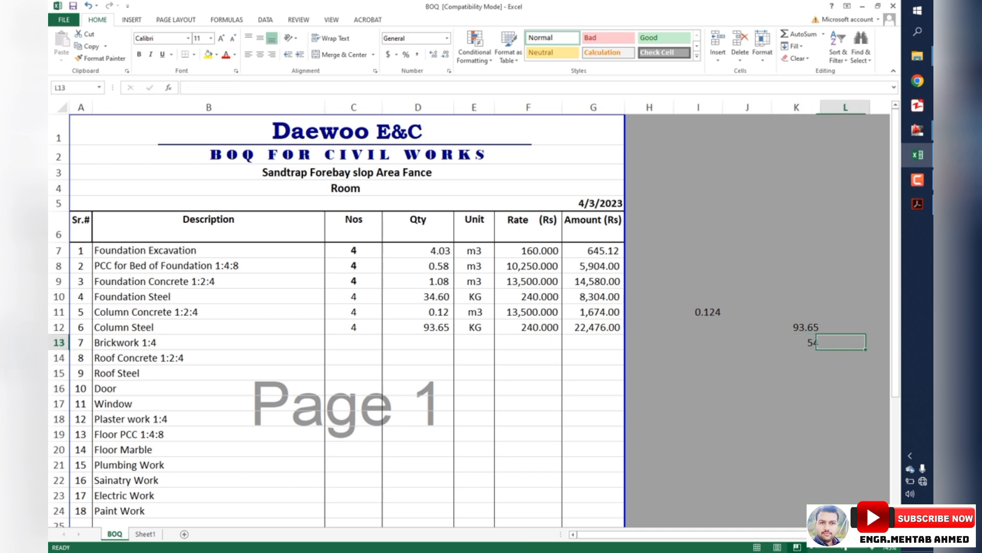
left_click(918, 130)
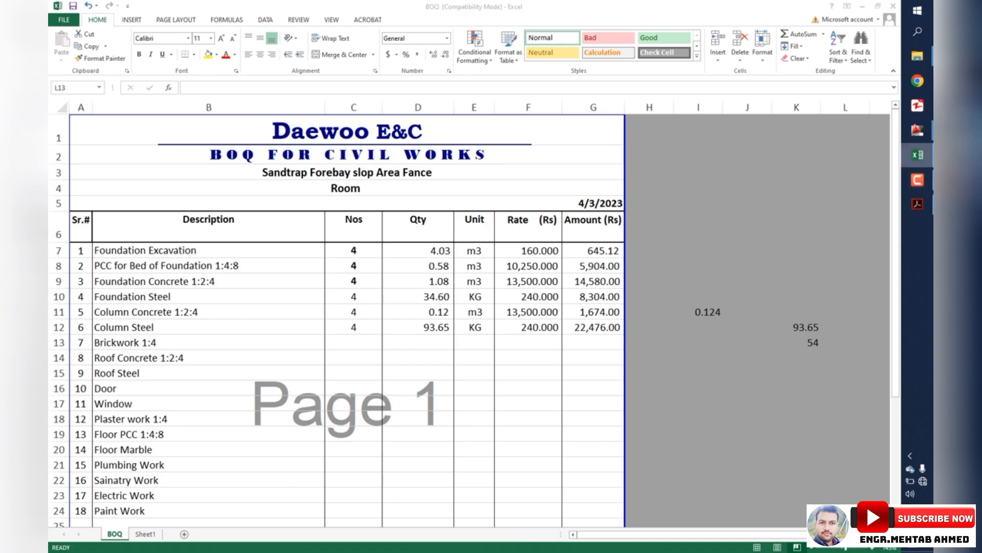
scroll(463, 304, "down", 5)
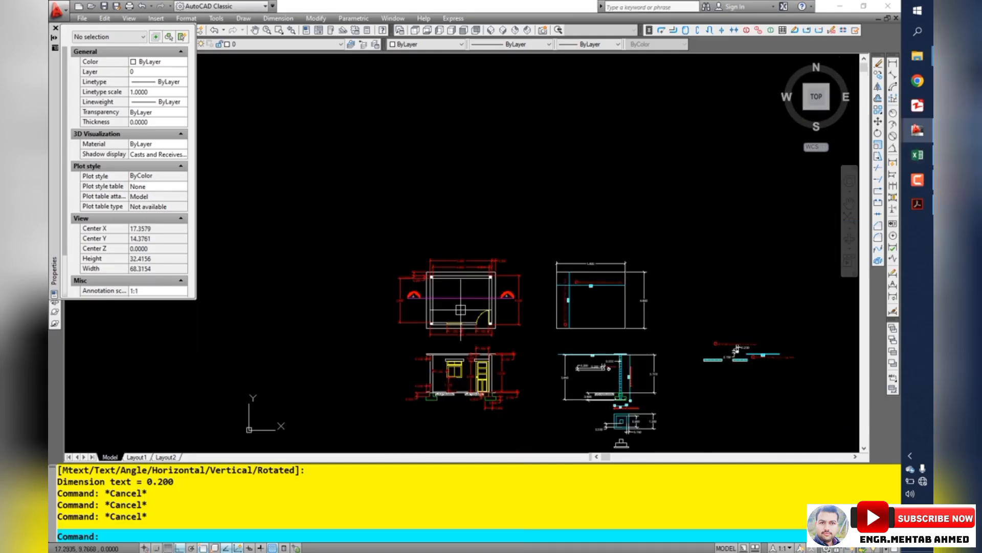
scroll(455, 373, "up", 2)
scroll(454, 373, "up", 5)
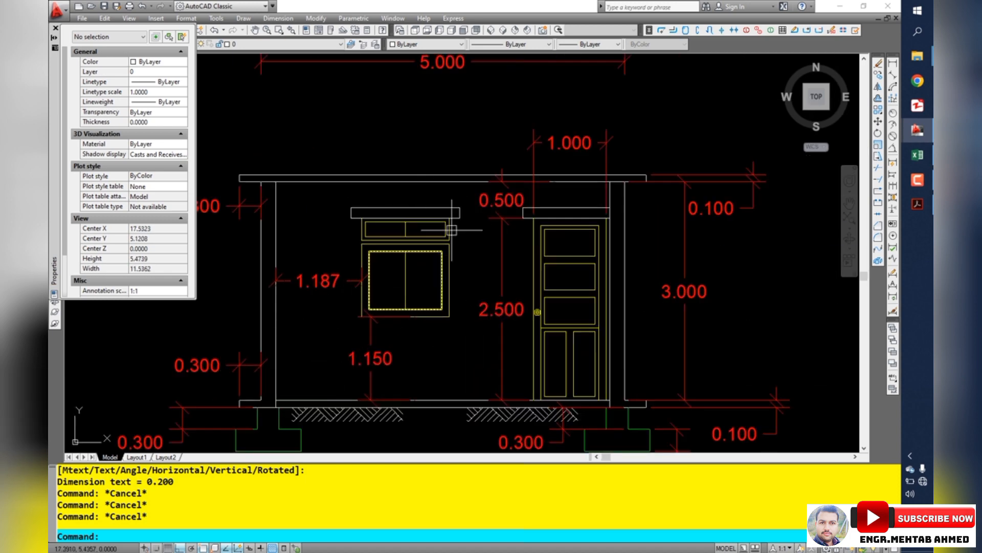
scroll(393, 273, "up", 3)
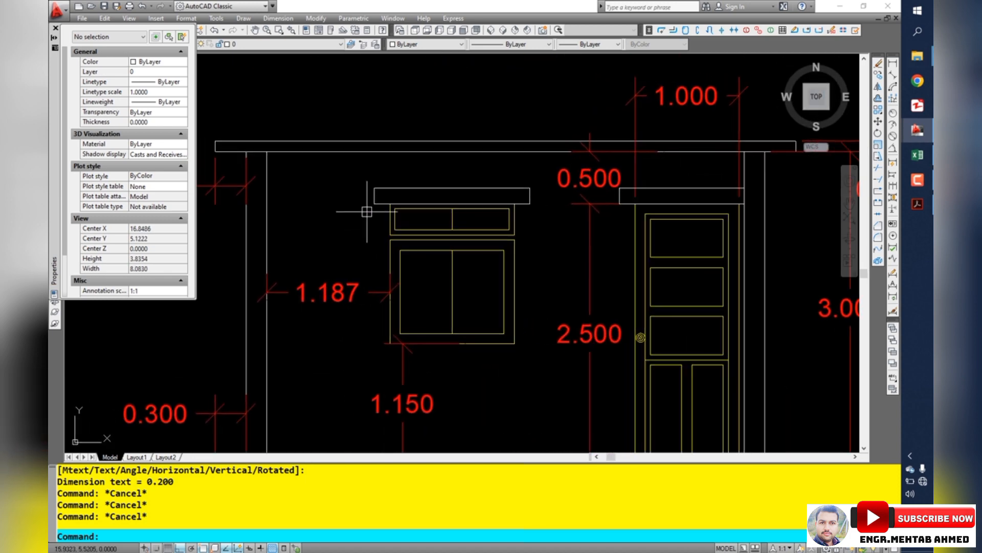
left_click(364, 211)
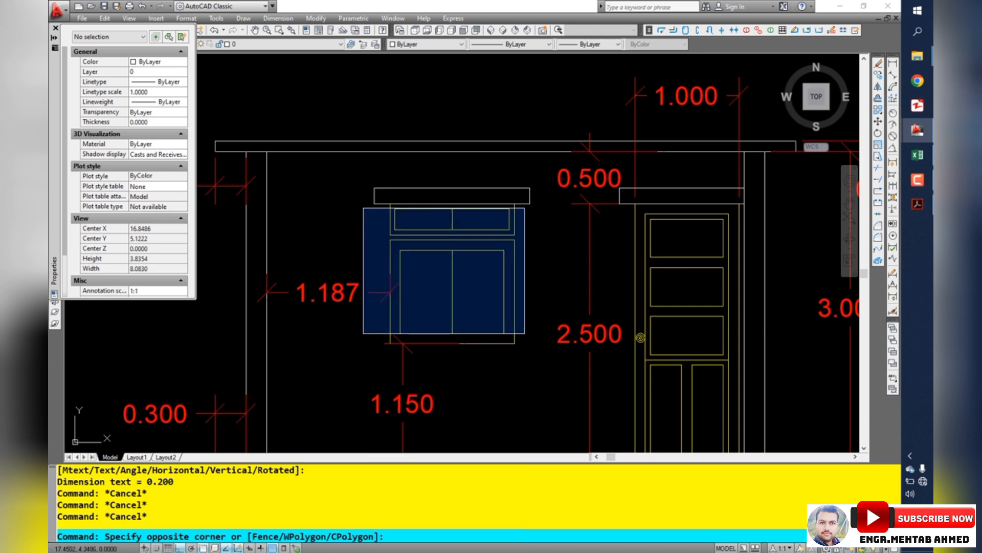
key("Escape")
key("Escape")
scroll(492, 212, "down", 3)
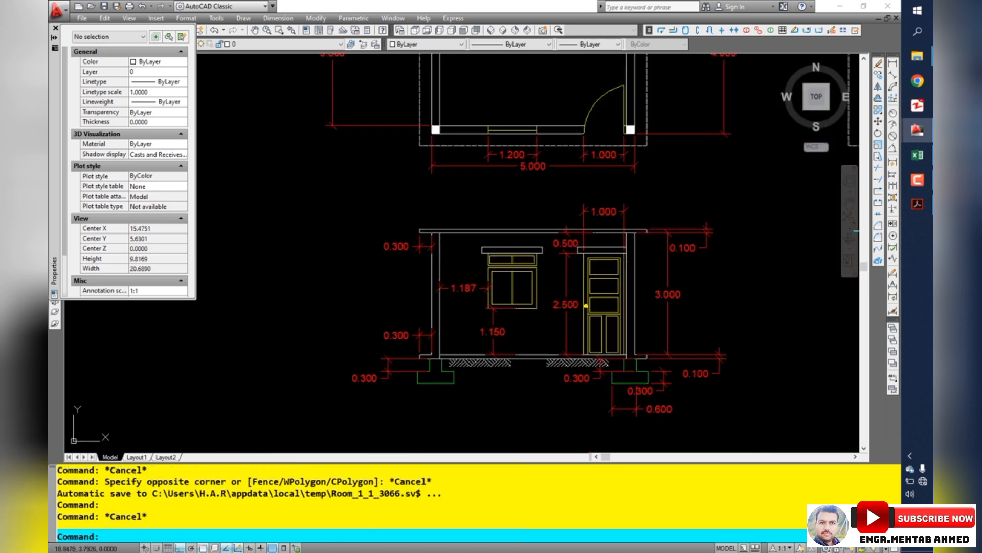
left_click(388, 208)
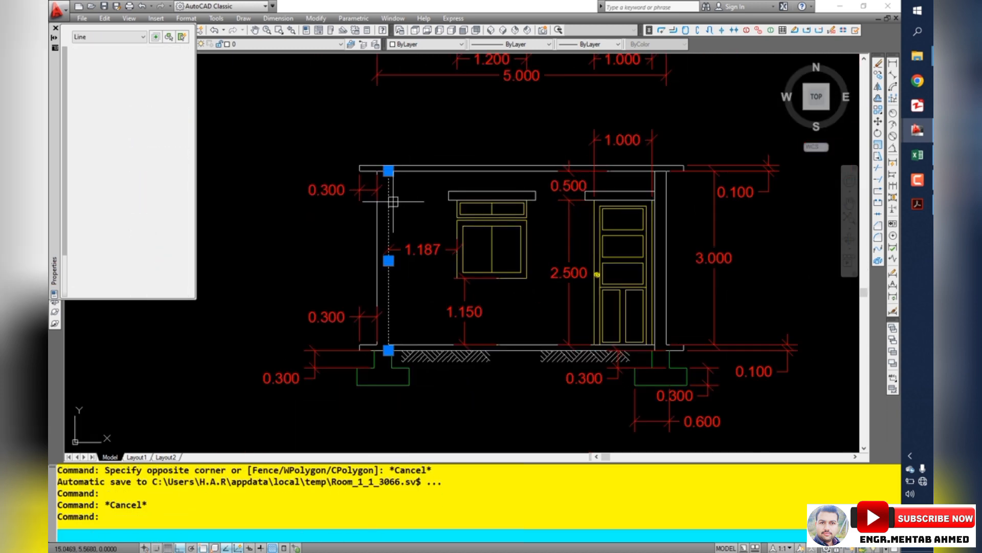
key("Escape")
key("Escape")
Step: Draw a rectangle over the wall face between the two columns in the front elevation, from the roof slab's underside to floor level
type("rec")
key("Return")
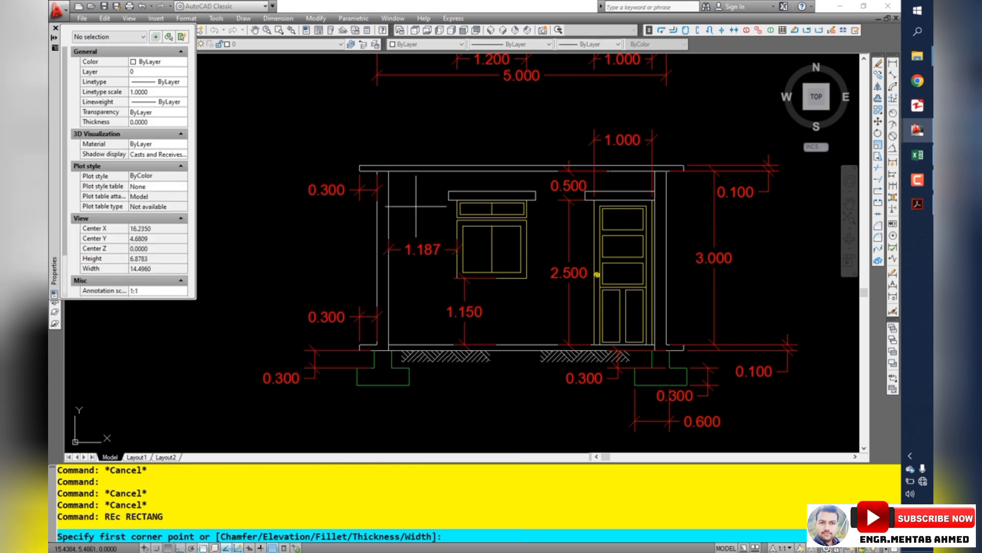
scroll(379, 191, "up", 4)
left_click(383, 151)
scroll(383, 151, "down", 2)
scroll(789, 401, "down", 1)
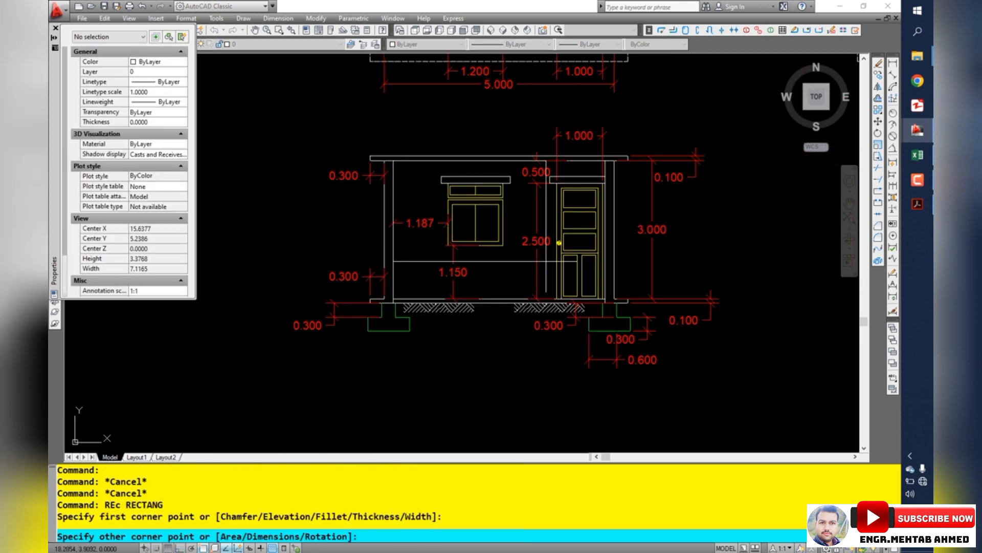
scroll(788, 401, "up", 5)
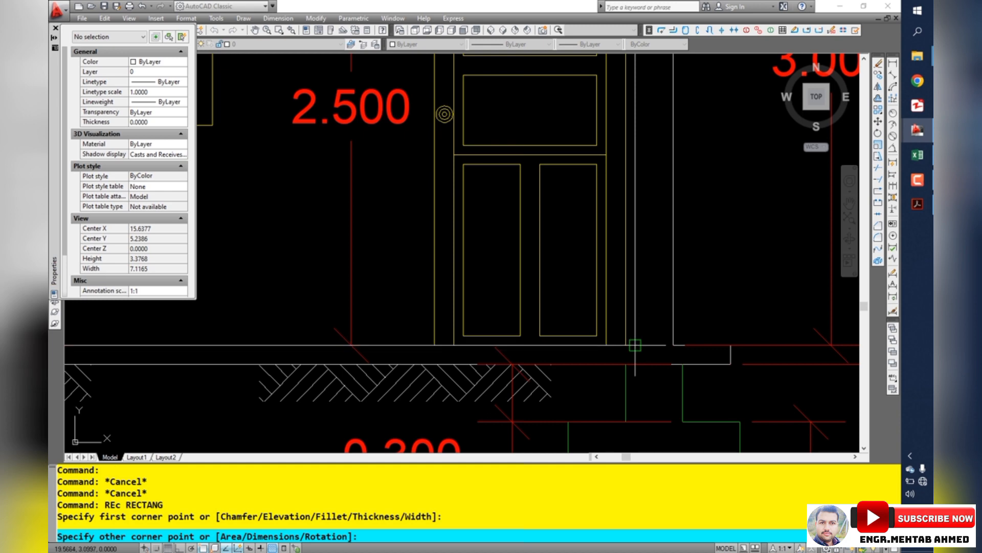
scroll(675, 356, "down", 3)
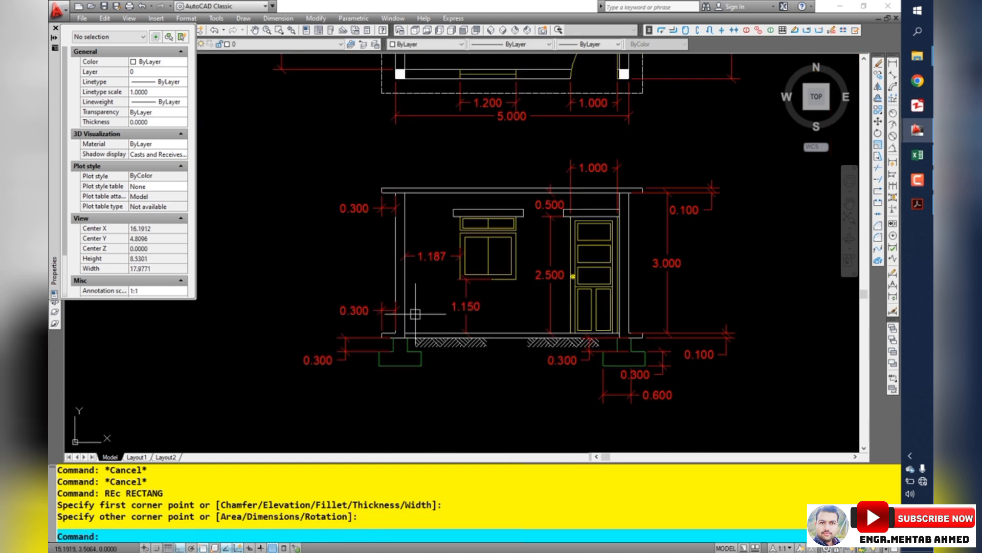
Step: Copy the wall rectangle together with the window and the door into the empty space well left of the drawings
left_click(456, 341)
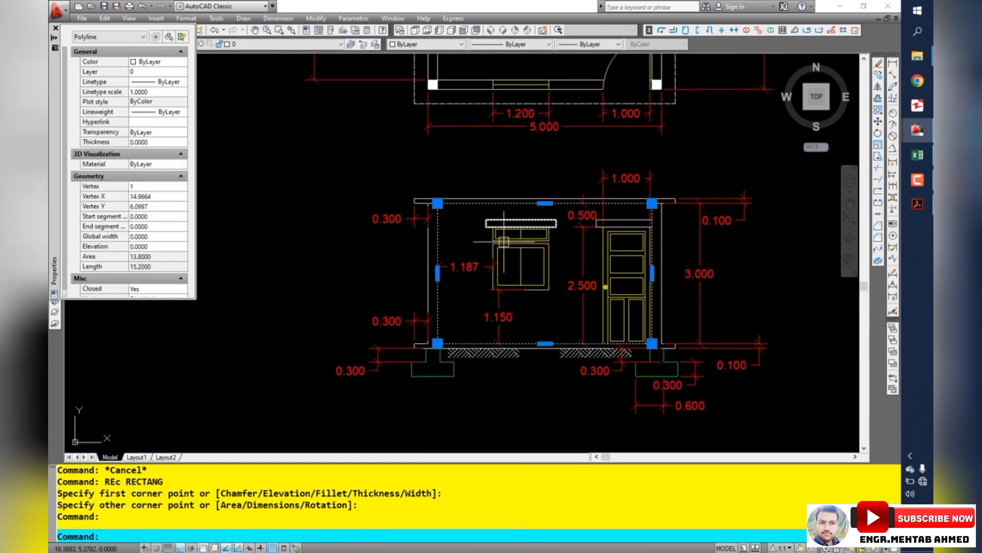
scroll(461, 232, "up", 2)
left_click(441, 215)
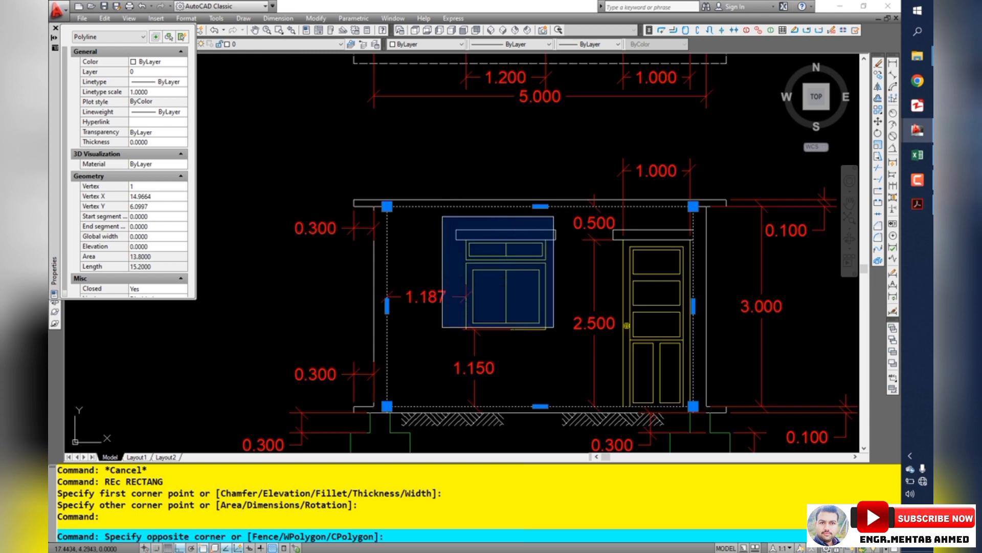
left_click(565, 339)
scroll(593, 220, "up", 5)
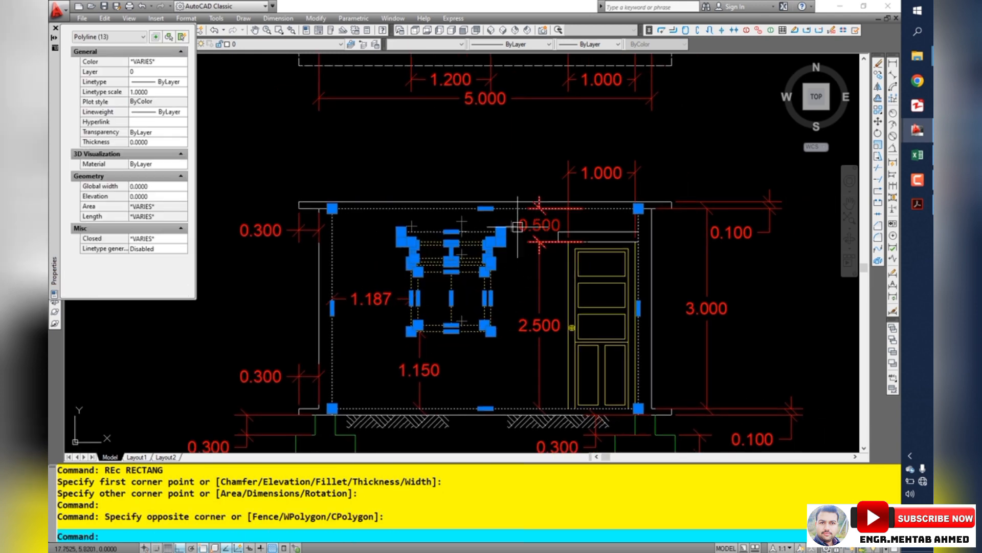
left_click(513, 208)
scroll(514, 208, "down", 3)
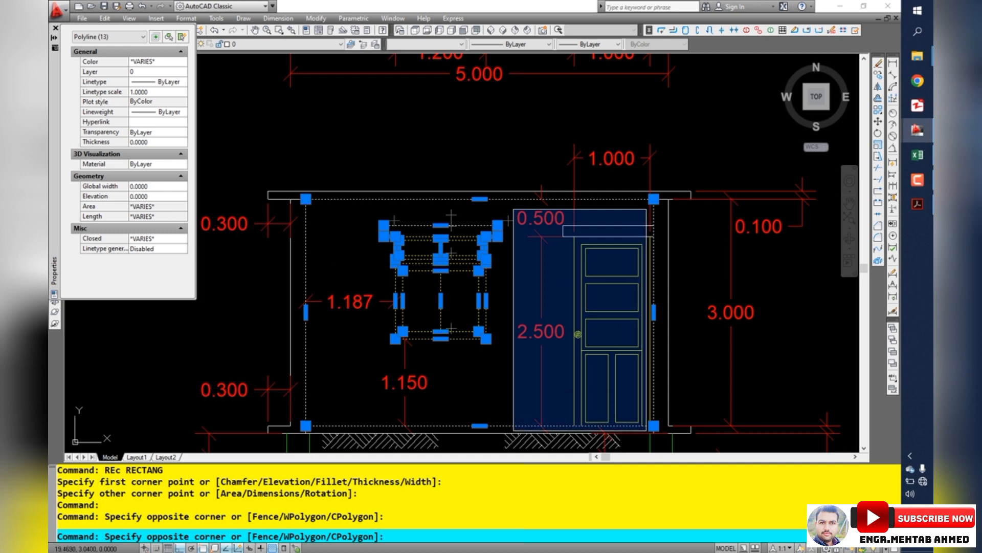
left_click(648, 429)
scroll(657, 368, "up", 3)
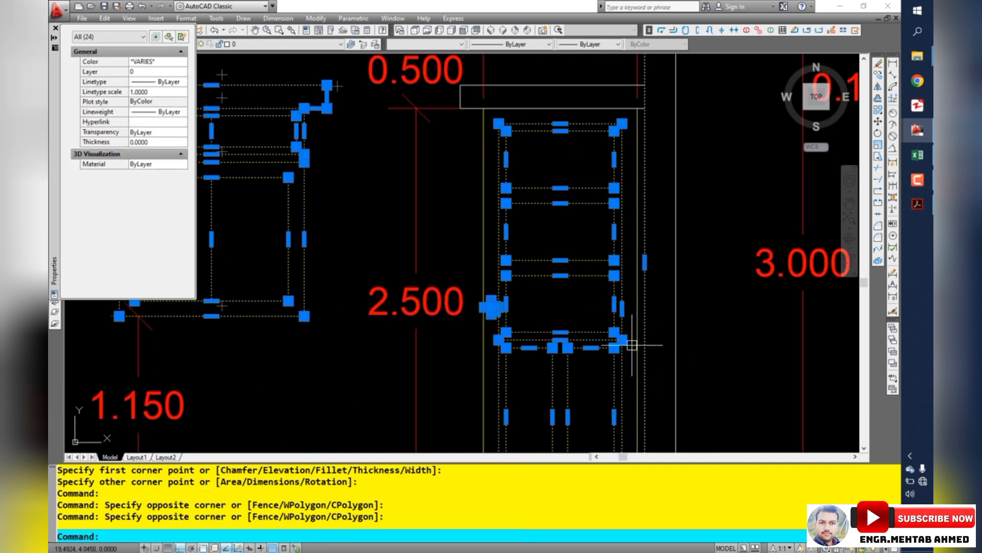
left_click(632, 313)
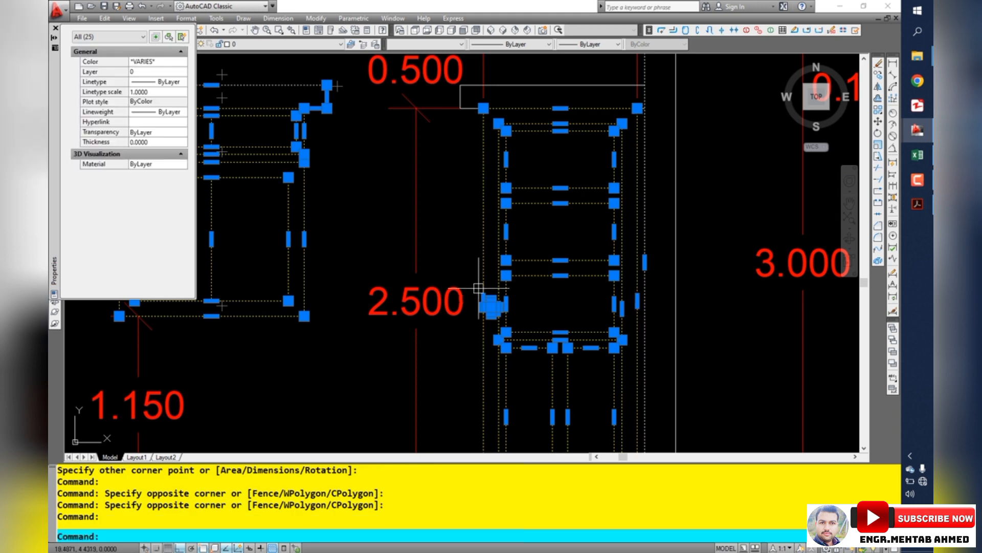
type("cp")
key("Return")
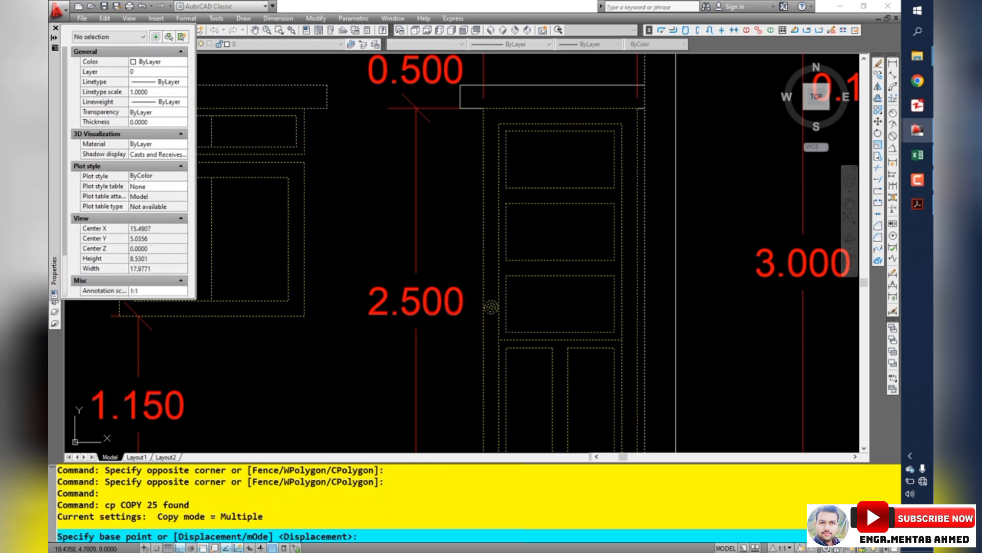
left_click(474, 304)
scroll(474, 305, "down", 5)
left_click(371, 293)
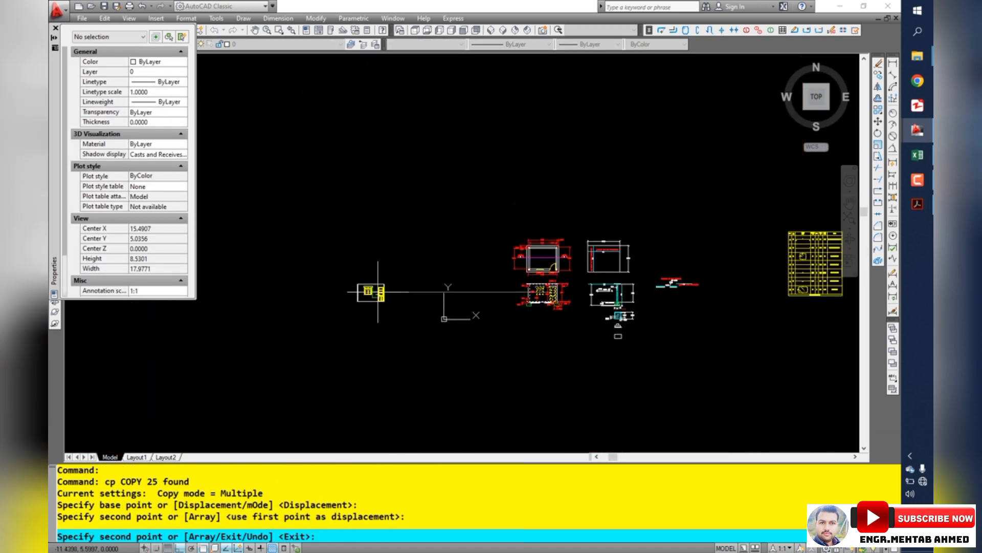
key("Escape")
scroll(370, 297, "up", 5)
scroll(370, 296, "up", 6)
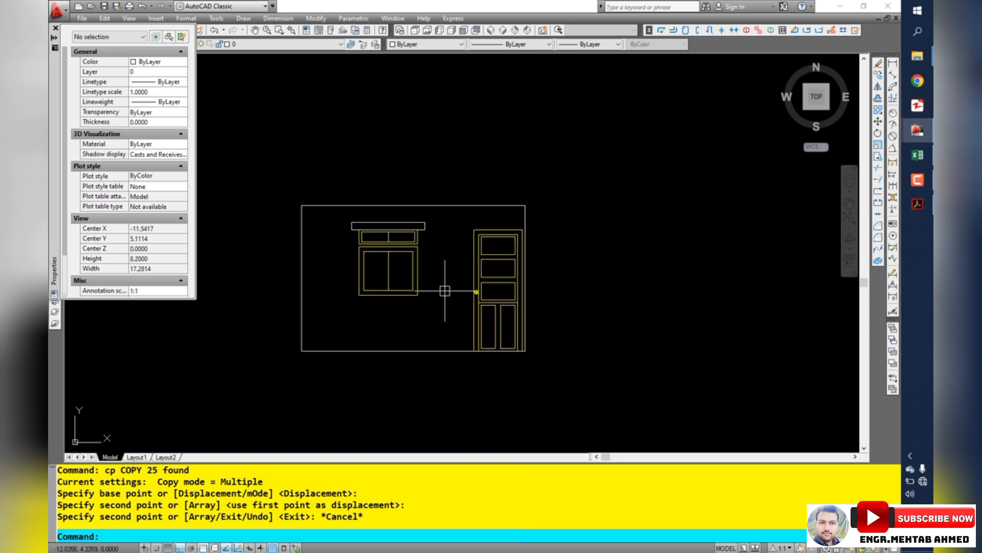
Step: Create polyline boundaries from a point inside the copied wall face below the window, and select the outer one to check its area
scroll(423, 280, "down", 1)
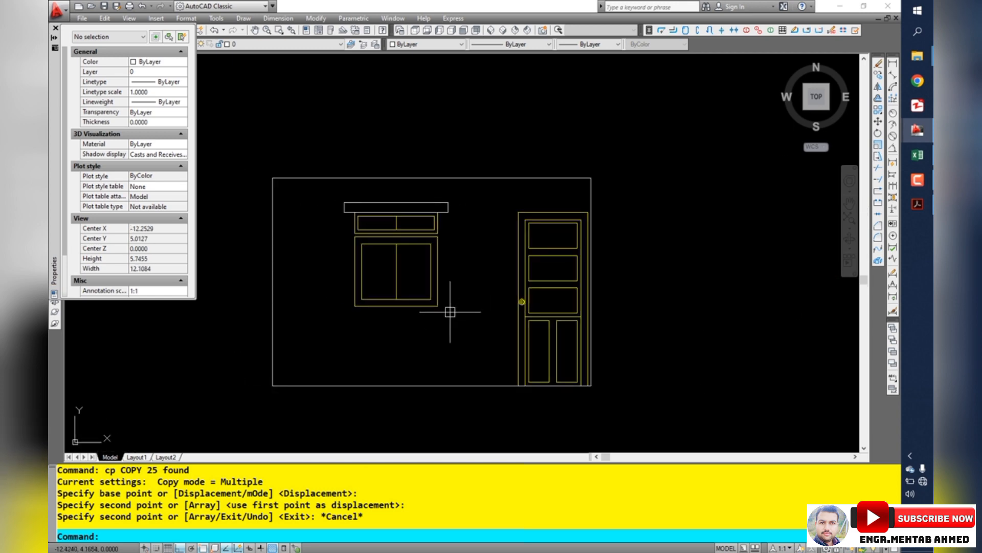
type("bo")
key("Return")
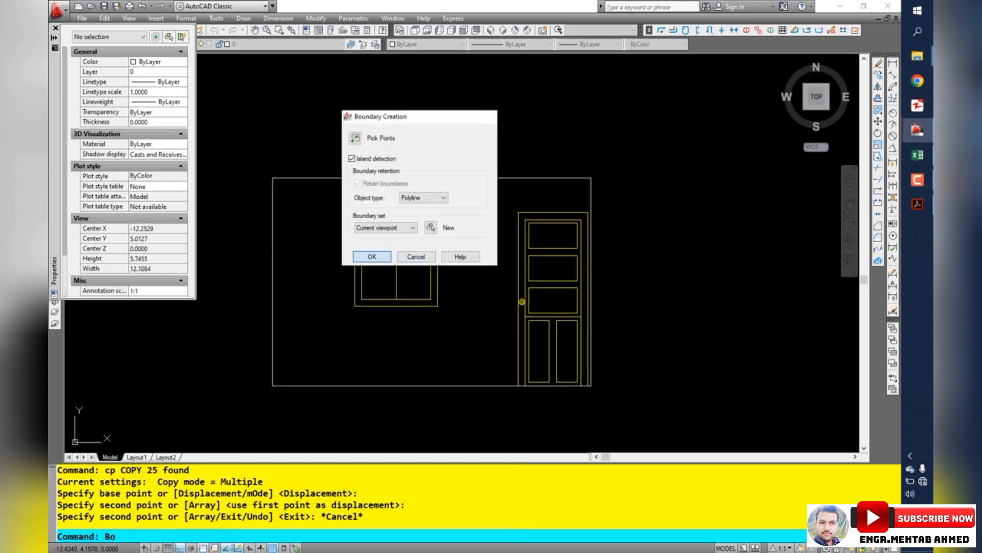
left_click(355, 137)
left_click(435, 355)
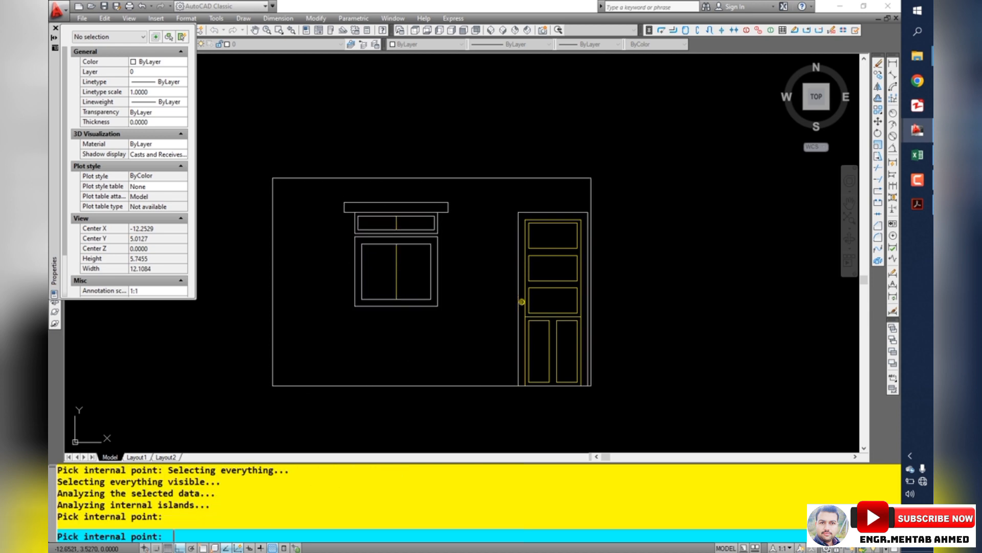
key("Return")
left_click(445, 385)
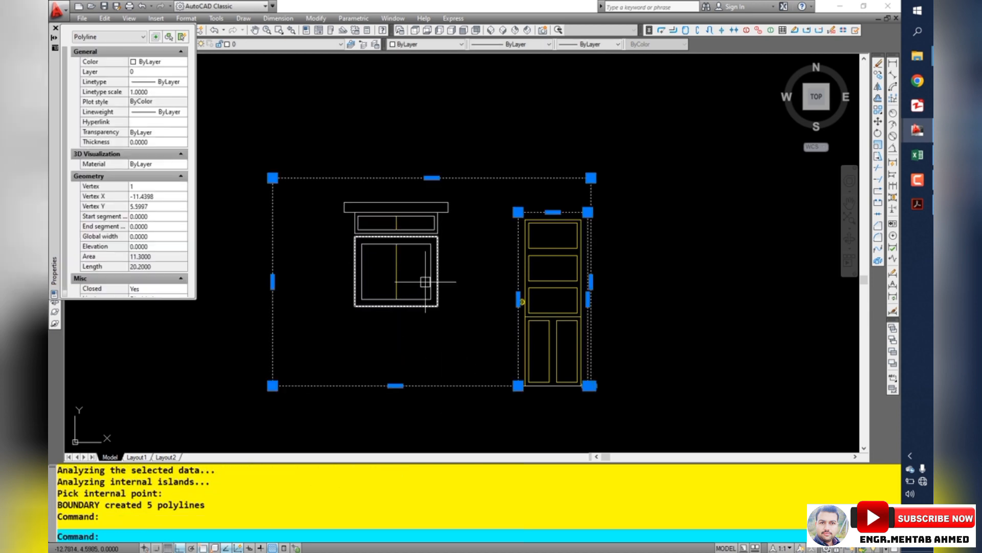
scroll(476, 215, "up", 2)
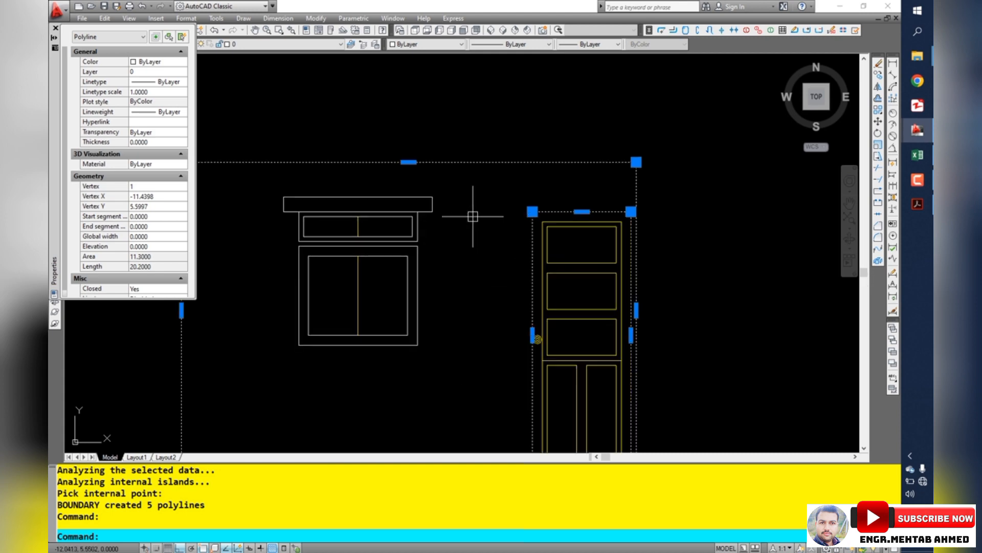
scroll(477, 252, "down", 3)
left_click_drag(477, 251, 541, 256)
left_click(503, 276)
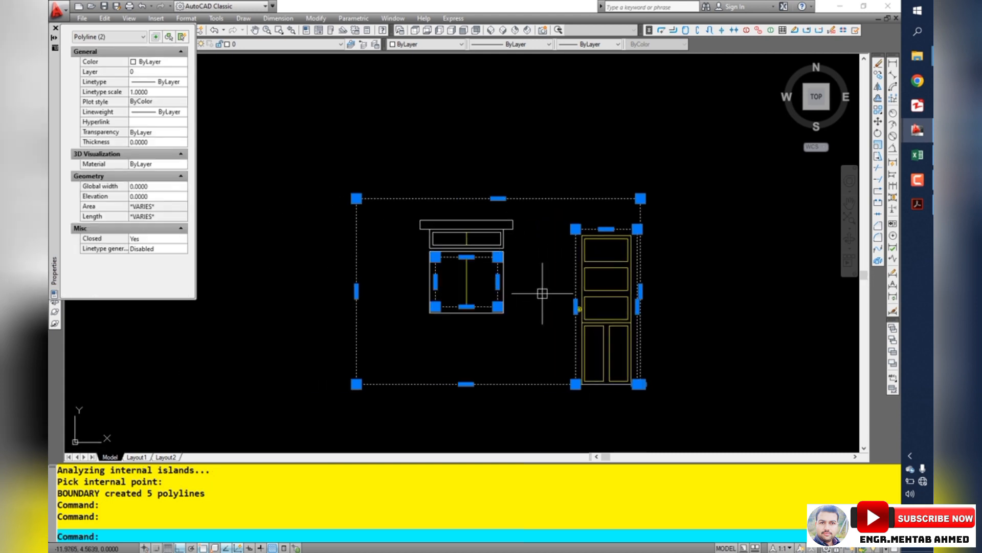
key("F1")
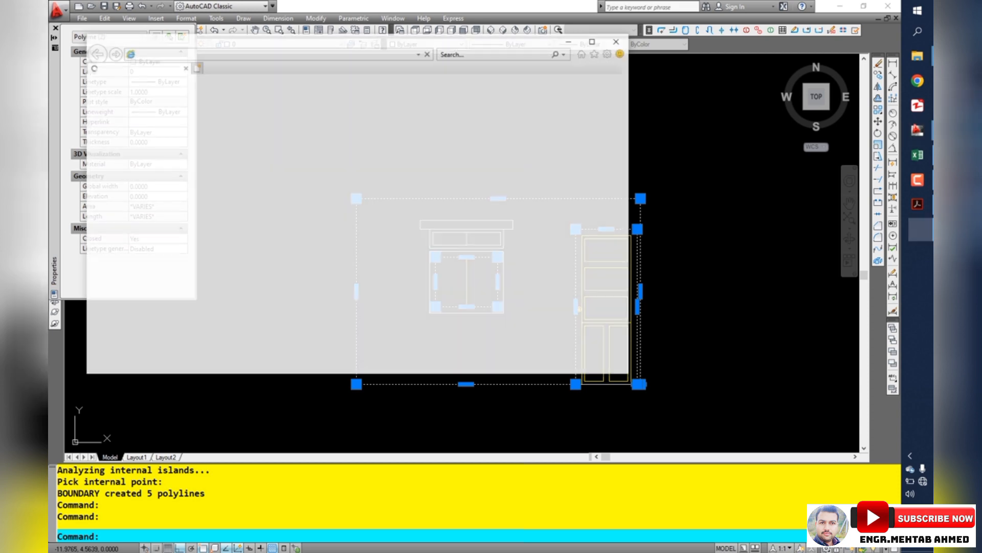
left_click(506, 123)
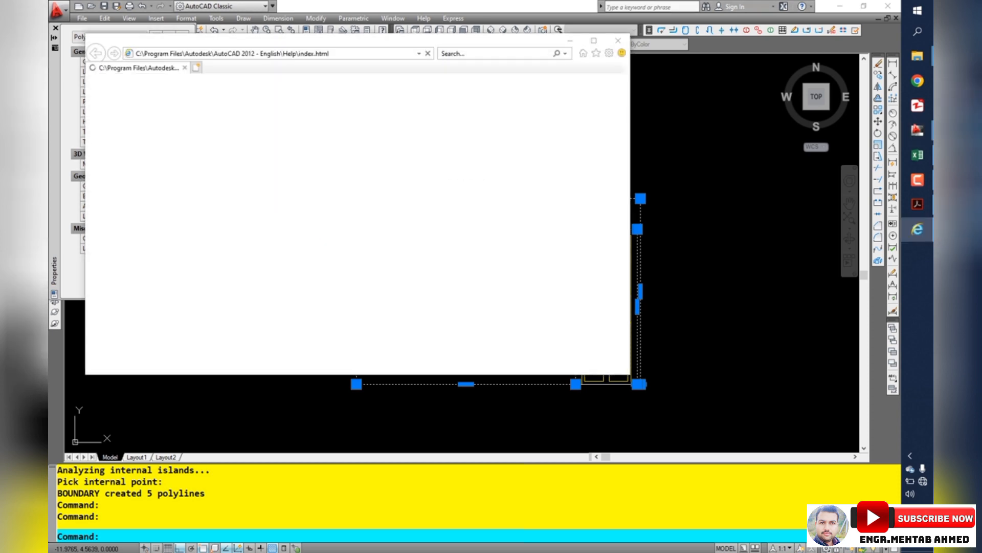
left_click(618, 40)
key("Escape")
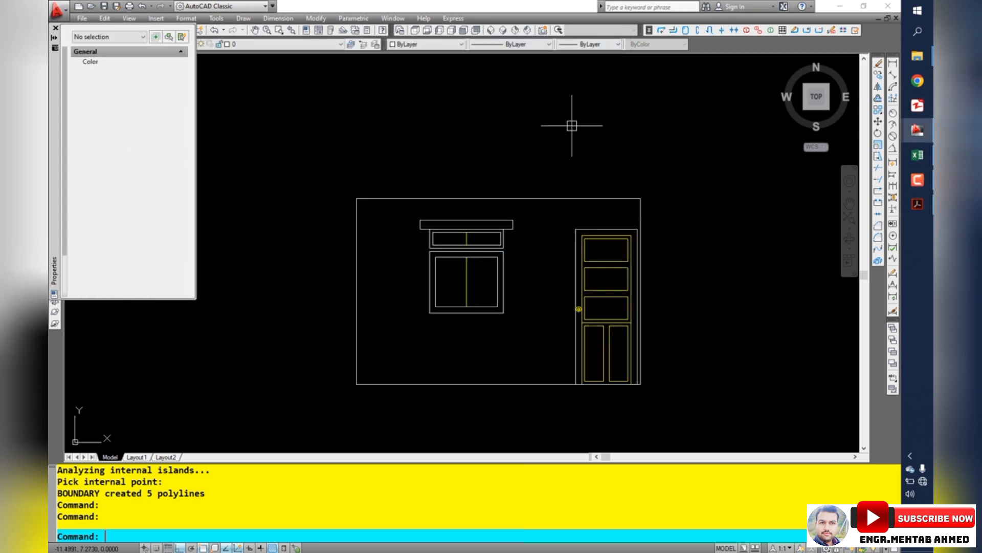
Step: Erase the boundary polyline that runs along the wall outline and around the door
left_click(606, 201)
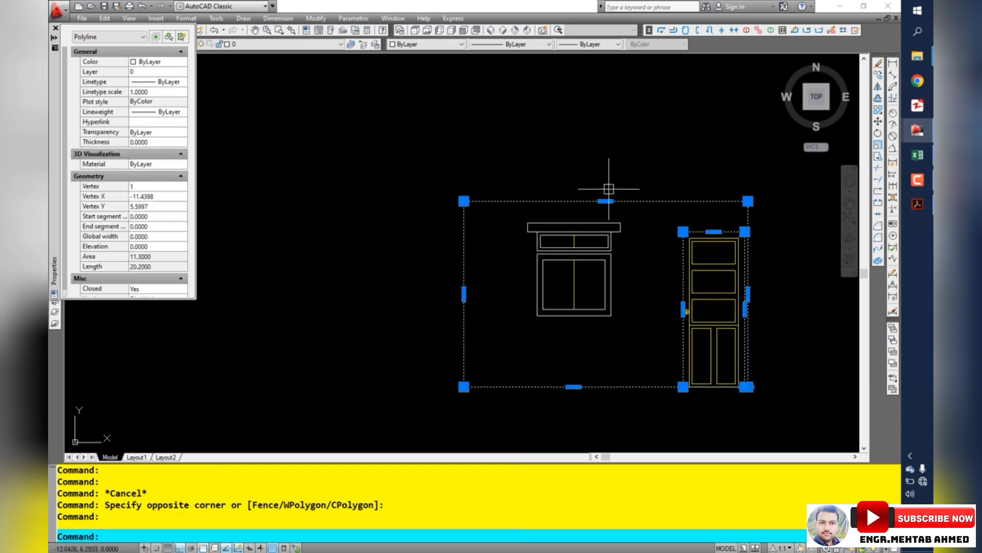
type("e")
key("Return")
Step: Hatch the copied wall face around the window and door openings with the predefined AR-B88 pattern
type("h")
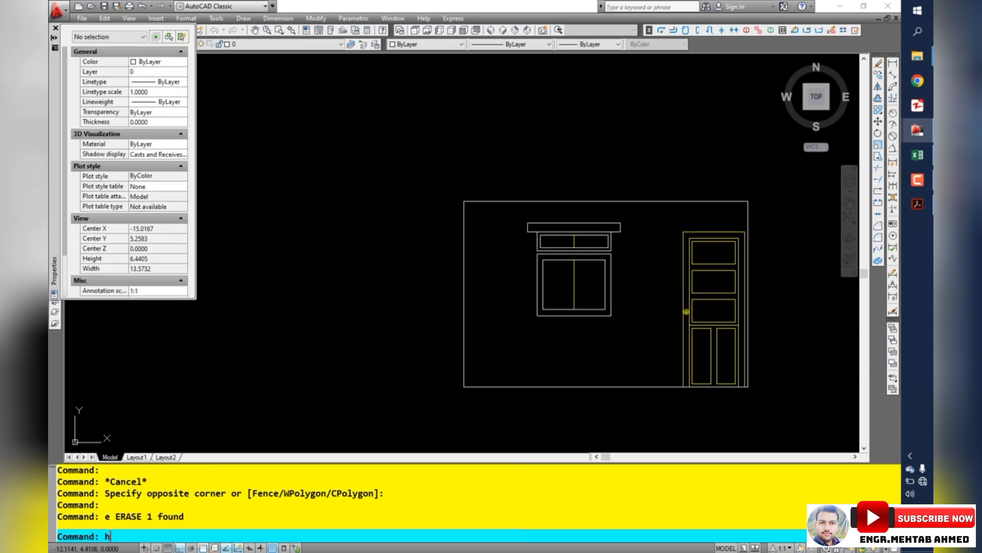
key("Return")
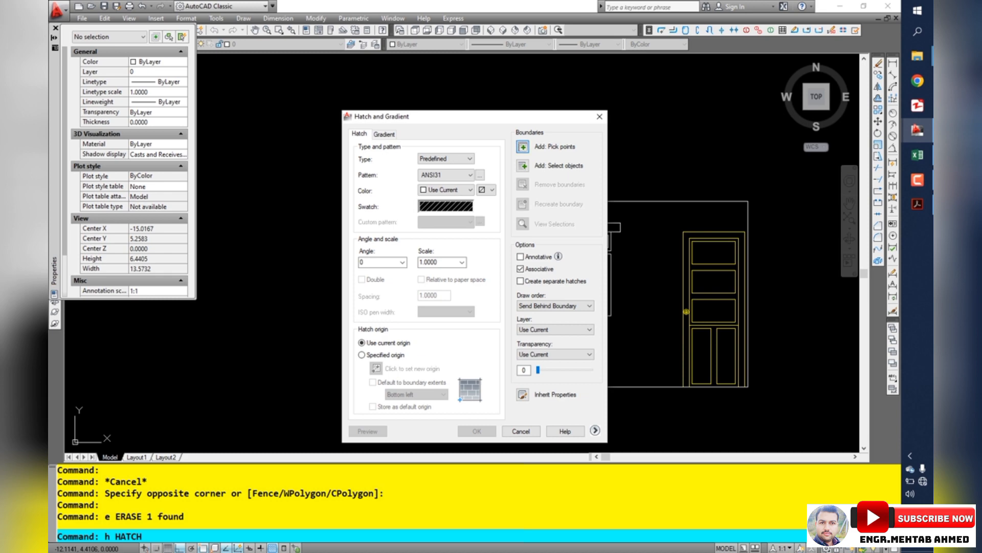
left_click(522, 147)
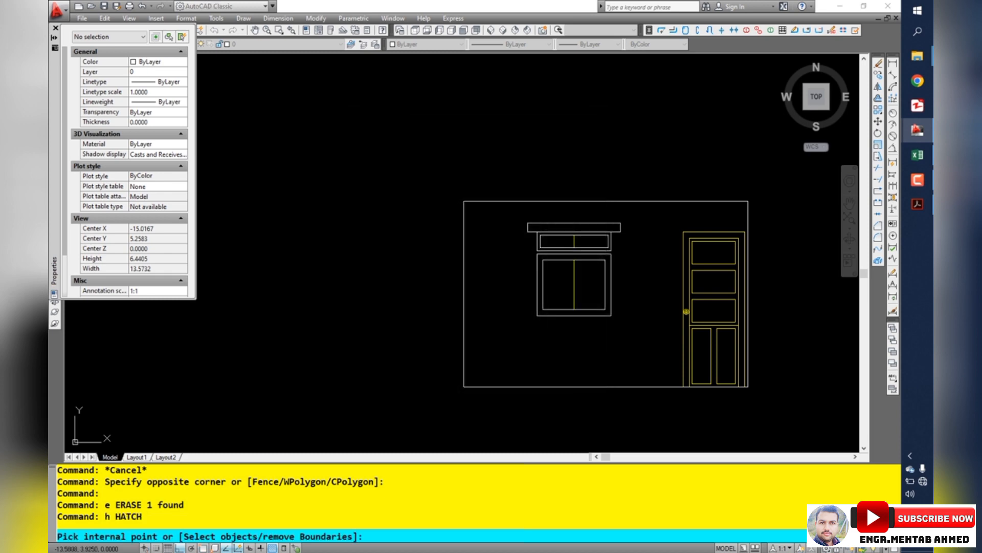
left_click(544, 283)
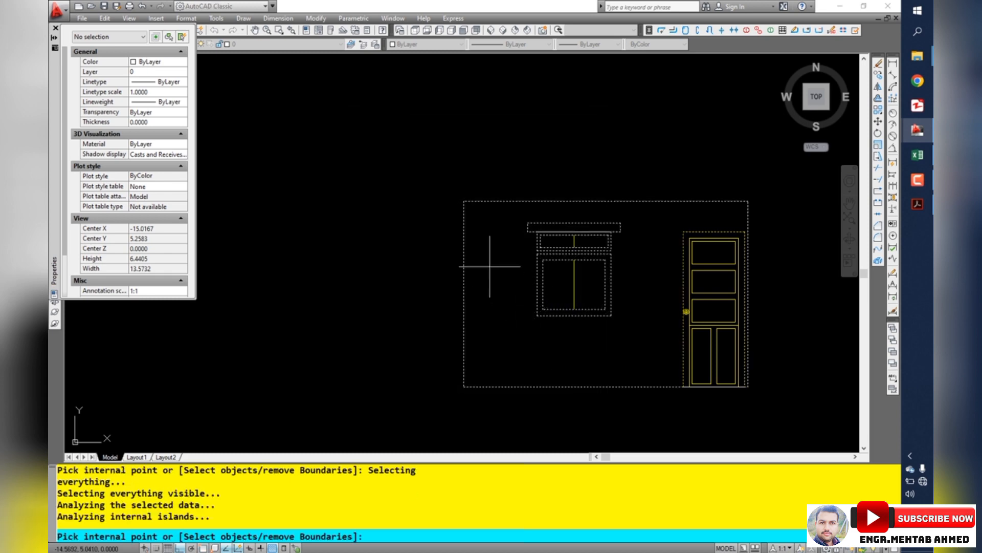
key("Return")
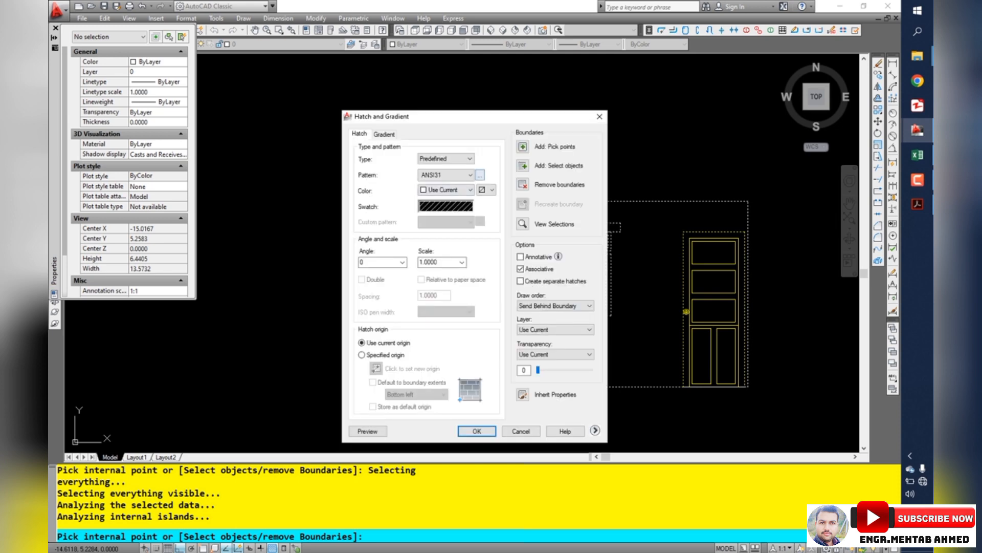
left_click(480, 175)
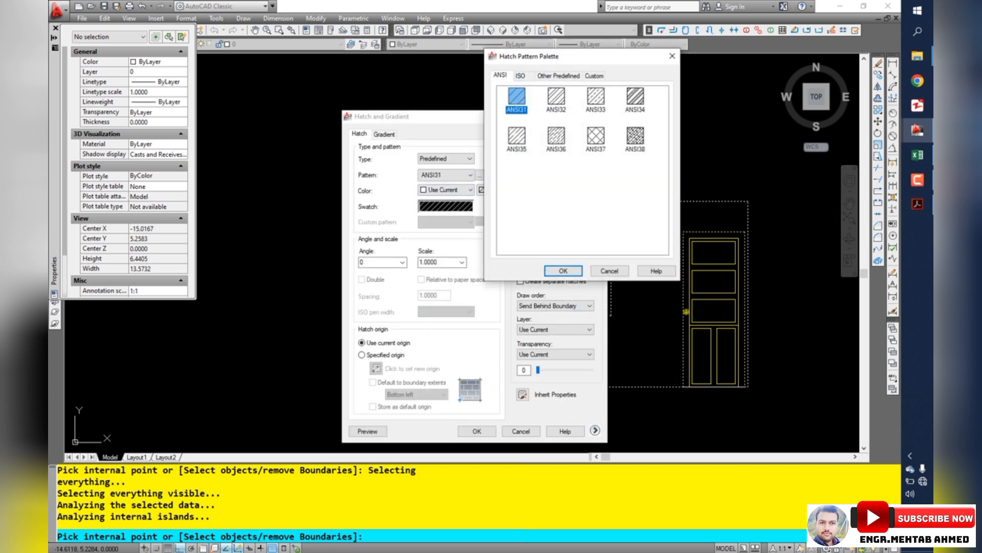
left_click(559, 75)
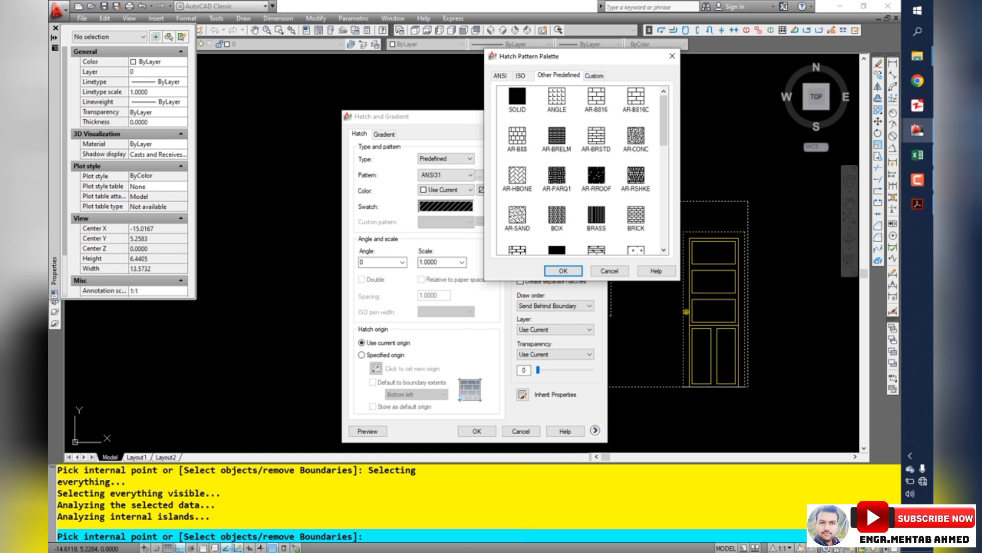
left_click(517, 137)
left_click(563, 271)
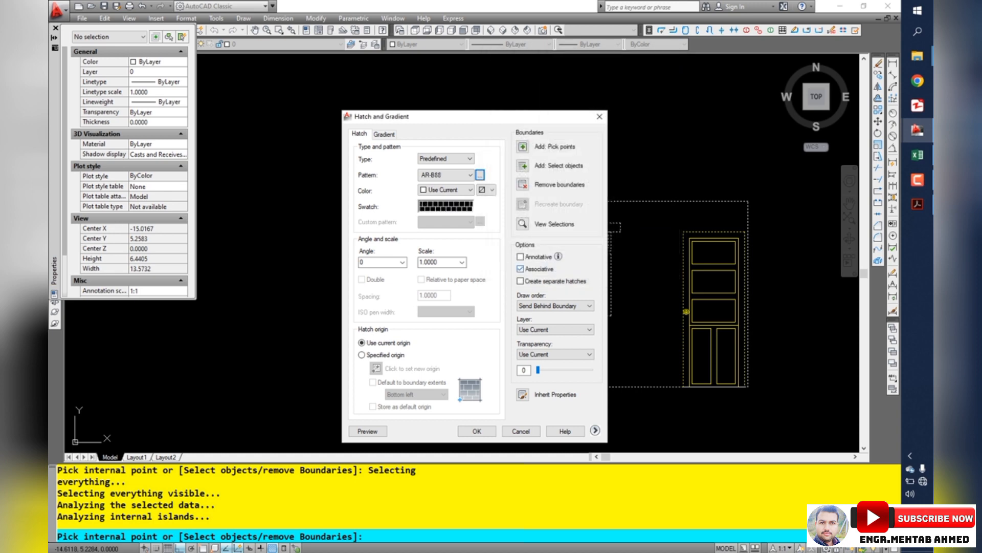
left_click(476, 431)
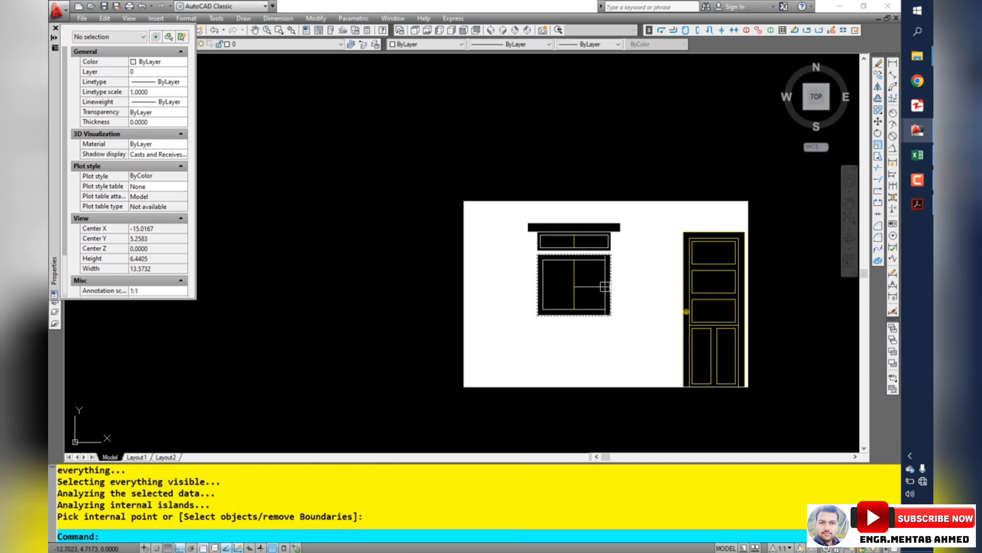
Step: Set the scale of the wall's brick hatch to 0.05
left_click(662, 307)
left_click(654, 307)
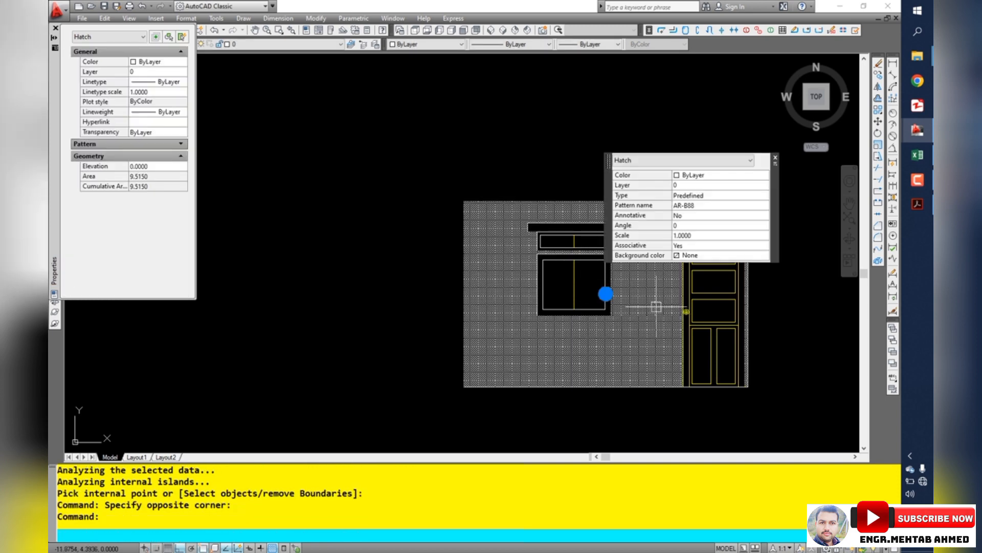
left_click(716, 235)
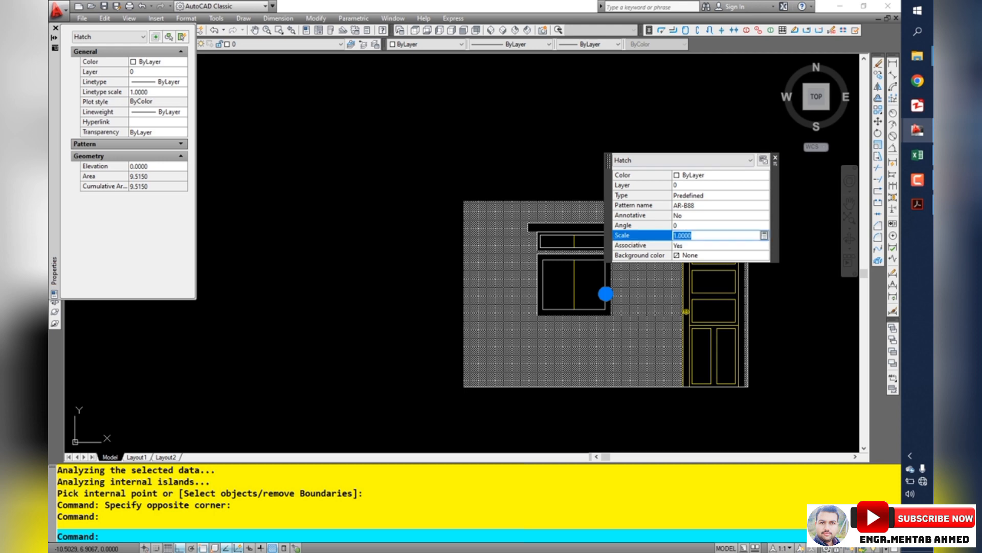
type(".5")
key("Return")
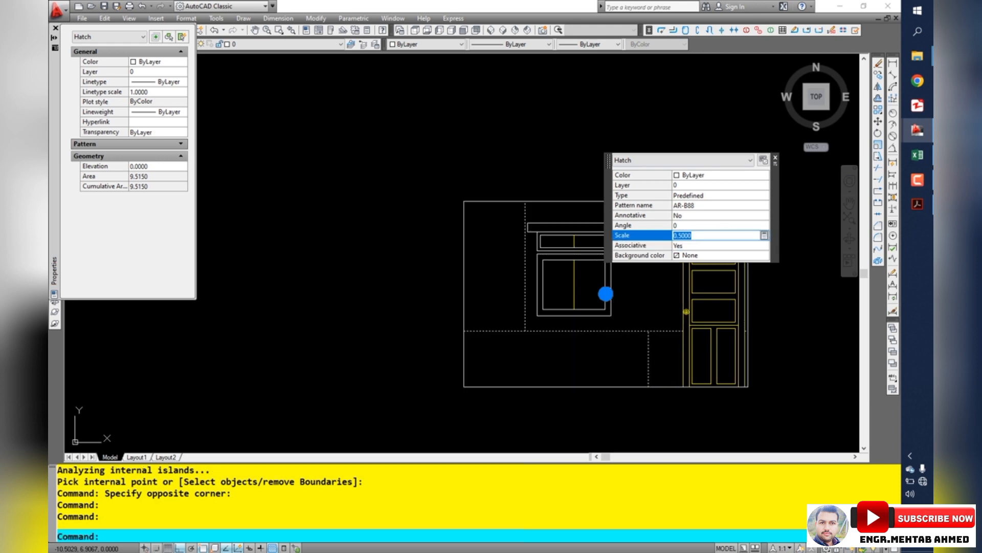
key("Tab")
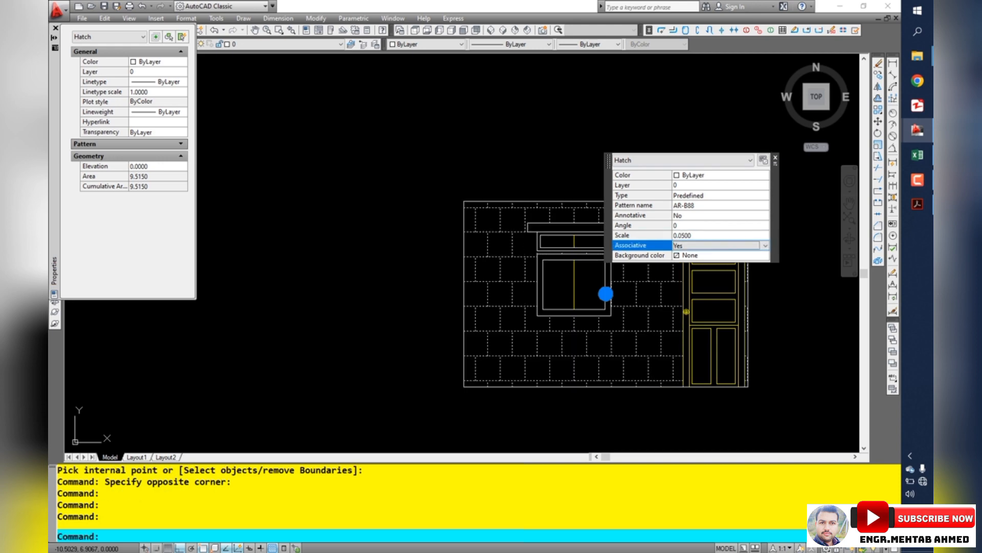
key("Escape")
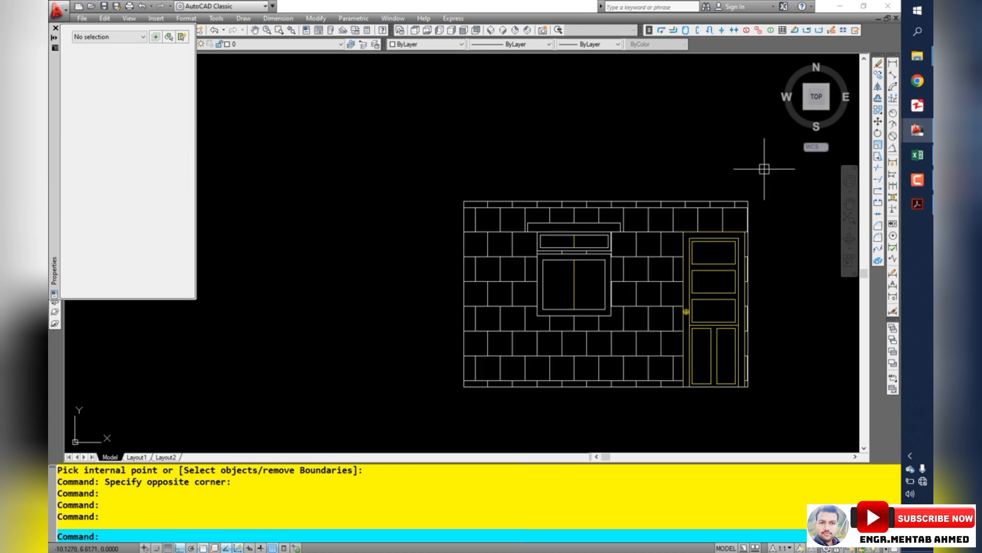
key("Escape")
scroll(640, 247, "down", 2)
left_click(644, 274)
left_click(640, 295)
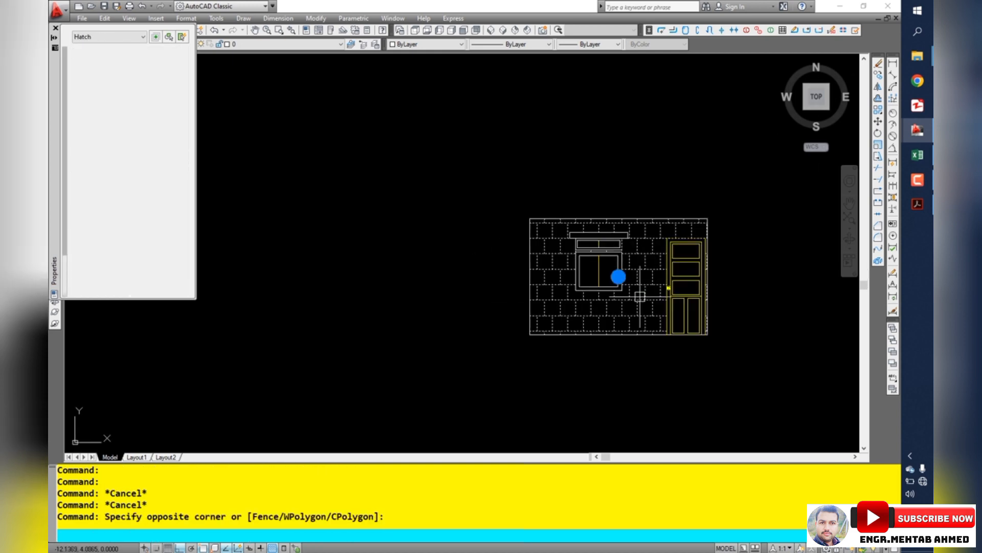
key("Escape")
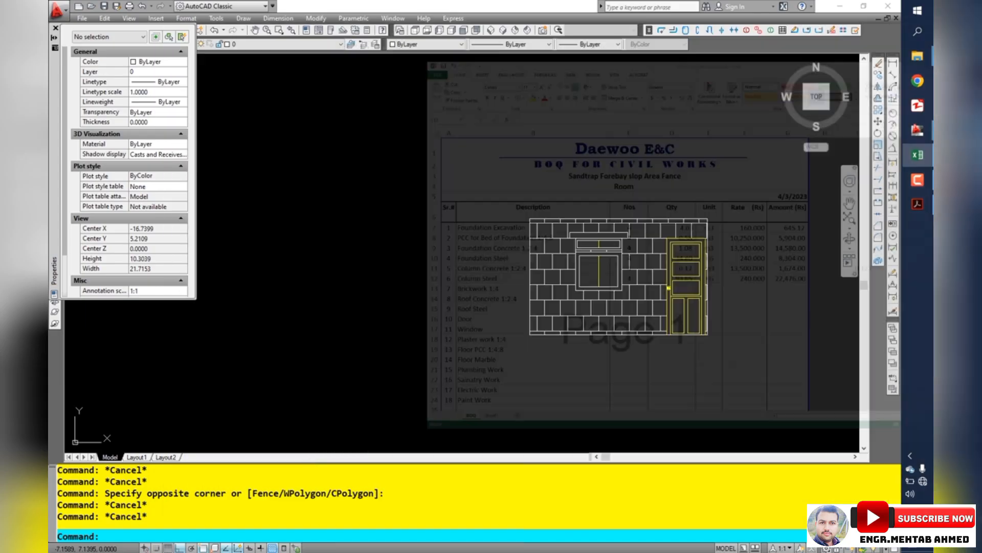
Step: Switch to the BOQ workbook in Excel and remove one 5 m wall from K13, making the formula =(4+4+5)*(3)
scroll(486, 322, "down", 5)
scroll(685, 279, "up", 6)
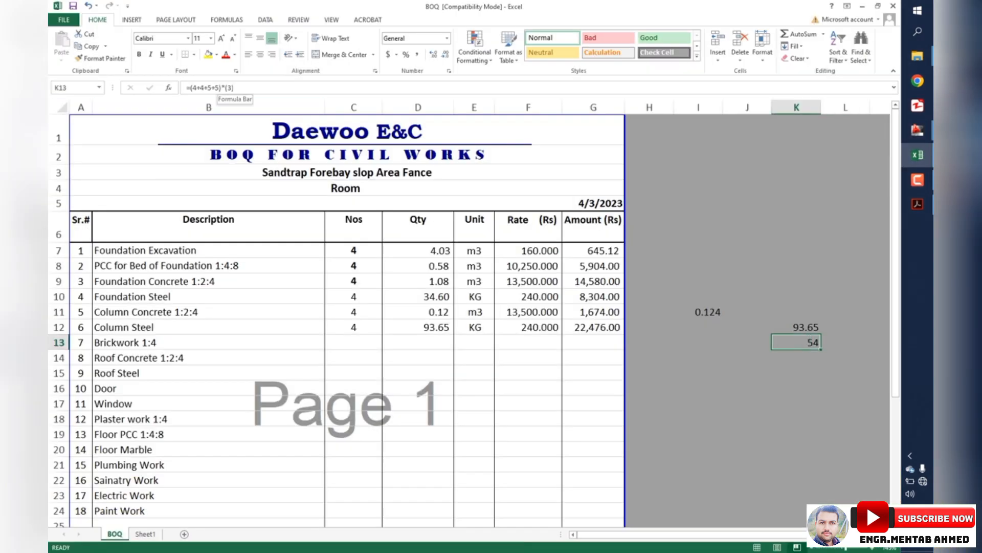
left_click(220, 88)
key("BackSpace")
key("BackSpace")
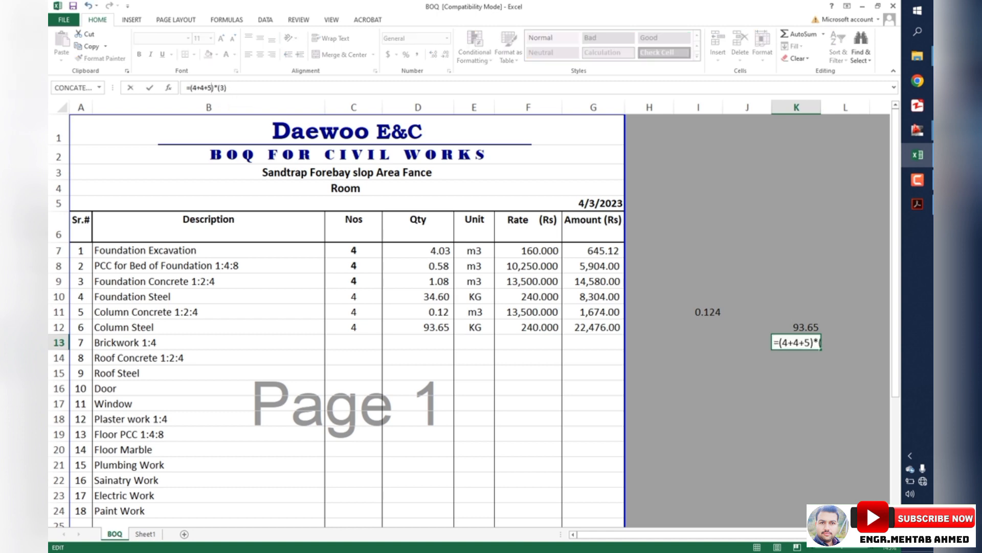
key("Return")
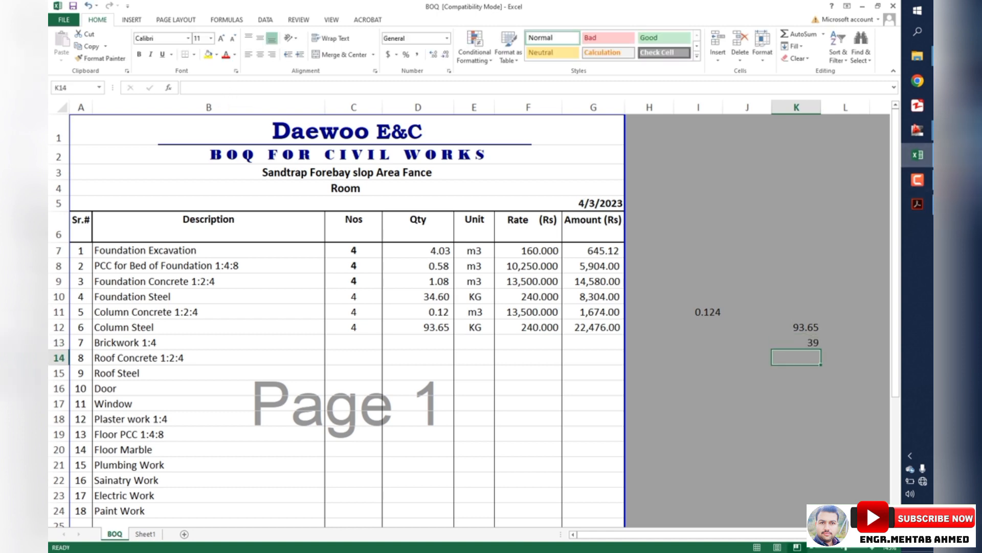
Step: Switch to AutoCAD and select the brick hatch on the copied wall face to read its area
left_click(917, 130)
scroll(519, 282, "down", 4)
left_click_drag(462, 299, 648, 231)
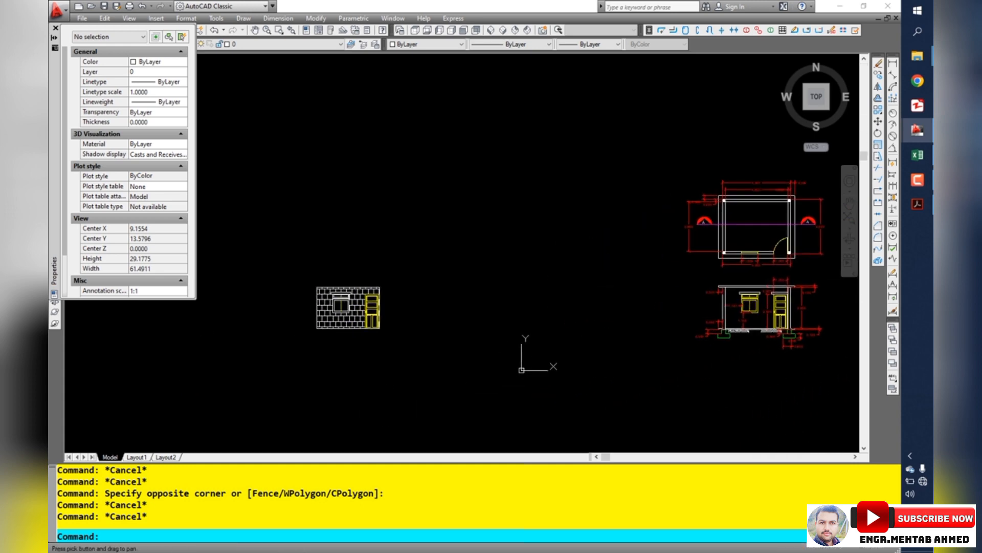
scroll(306, 299, "up", 5)
scroll(328, 308, "up", 3)
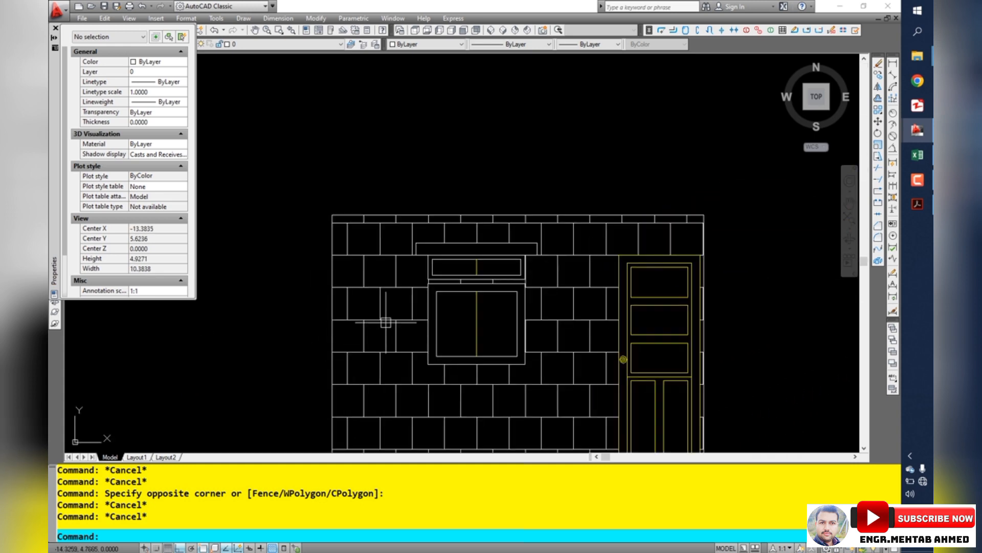
scroll(387, 309, "down", 4)
left_click_drag(376, 332, 404, 321)
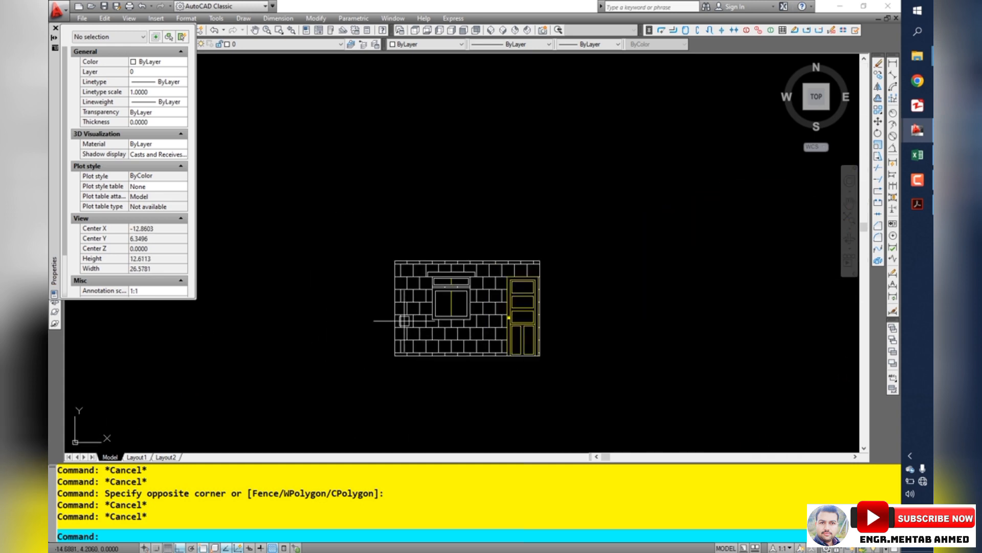
key("Escape")
key("Escape")
scroll(417, 310, "up", 4)
left_click(417, 329)
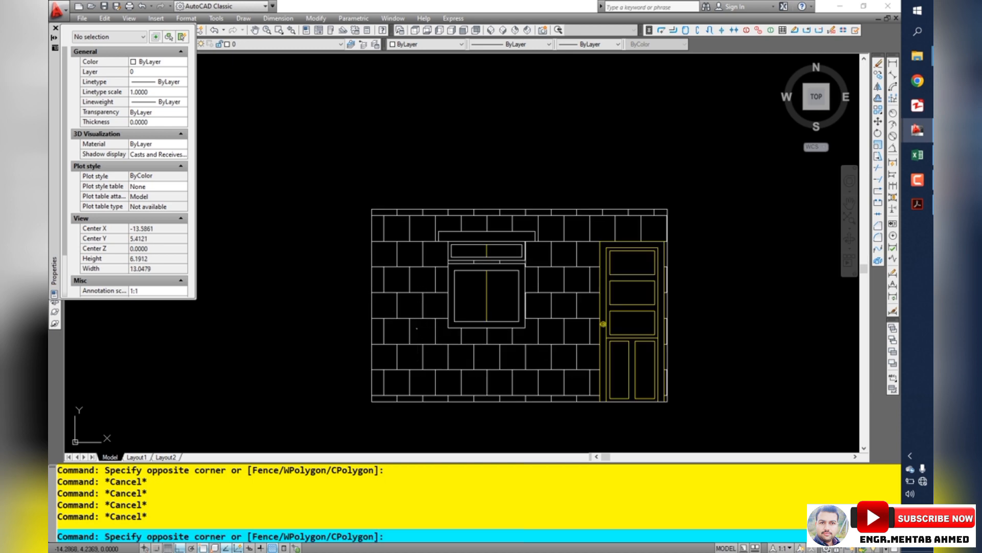
key("Escape")
left_click(410, 315)
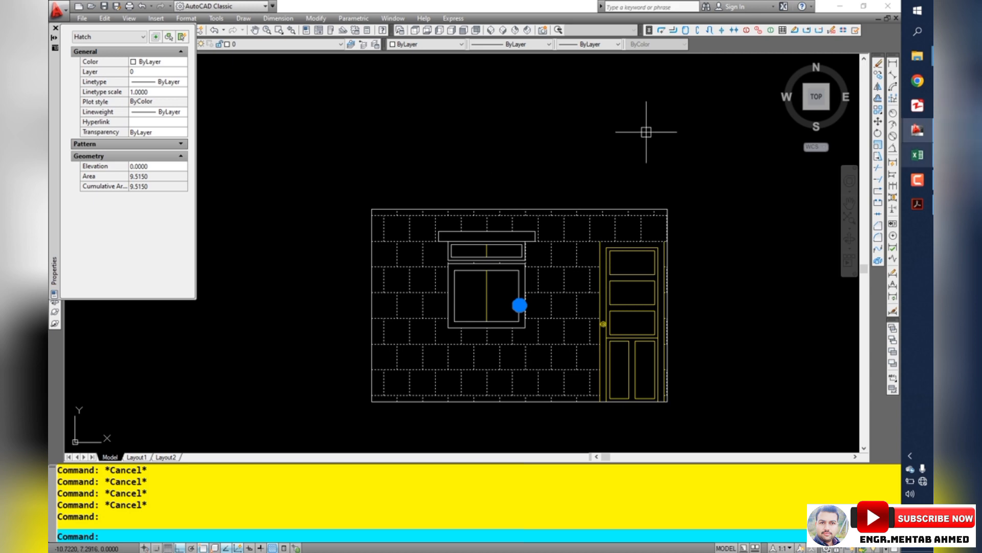
Step: Switch to Excel and add the hatched wall's area to K13, making the formula =(4+4+5)*(3)+9.51
left_click(917, 154)
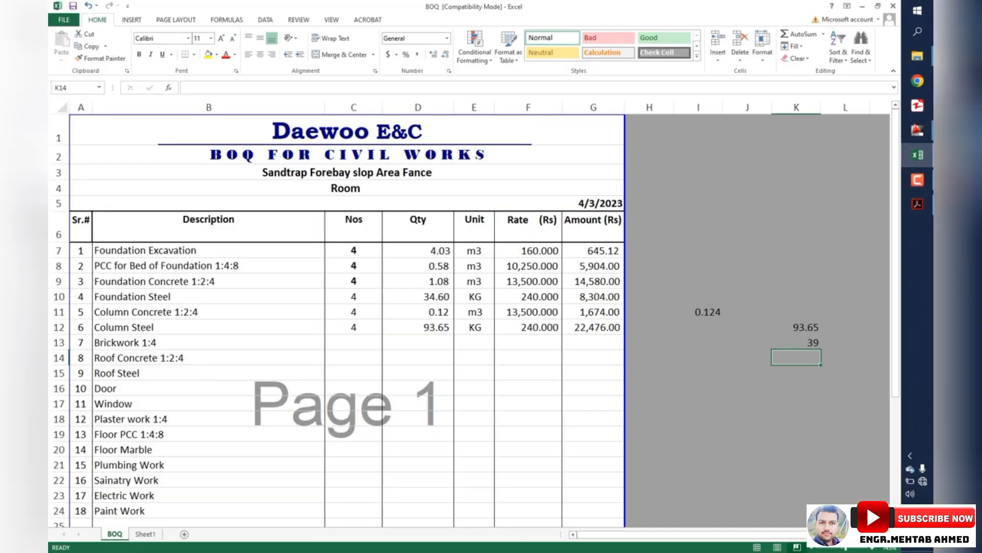
left_click(796, 342)
key("F2")
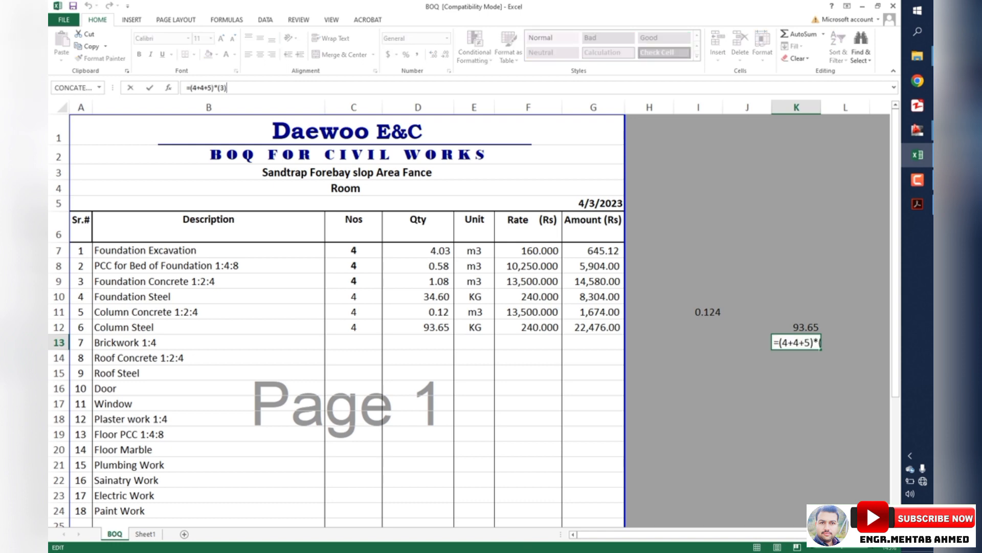
type("+9.51")
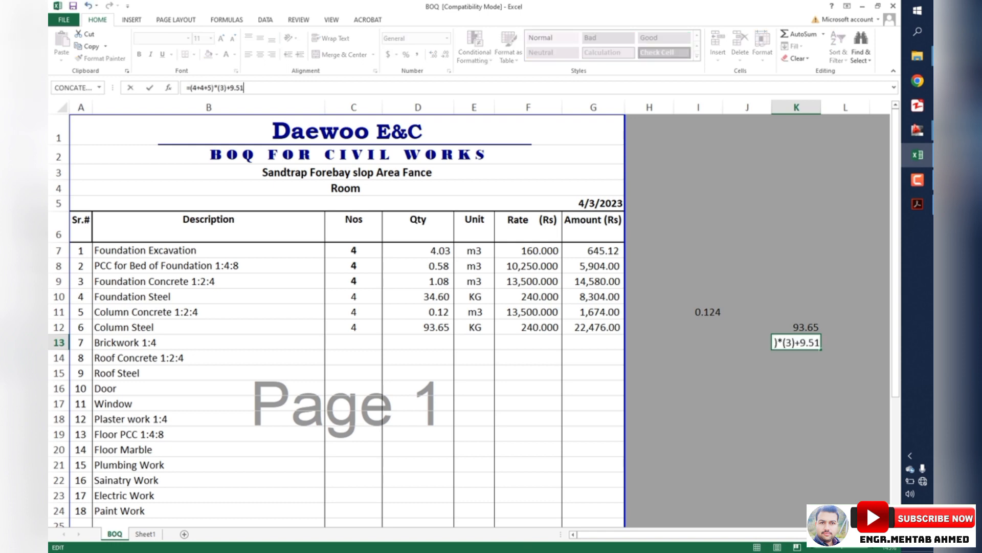
key("Return")
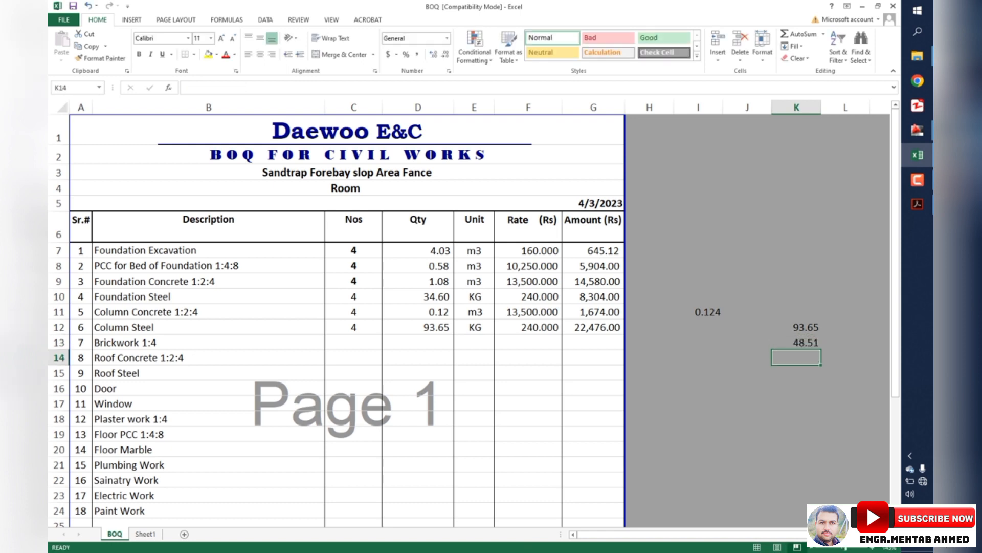
key("Up")
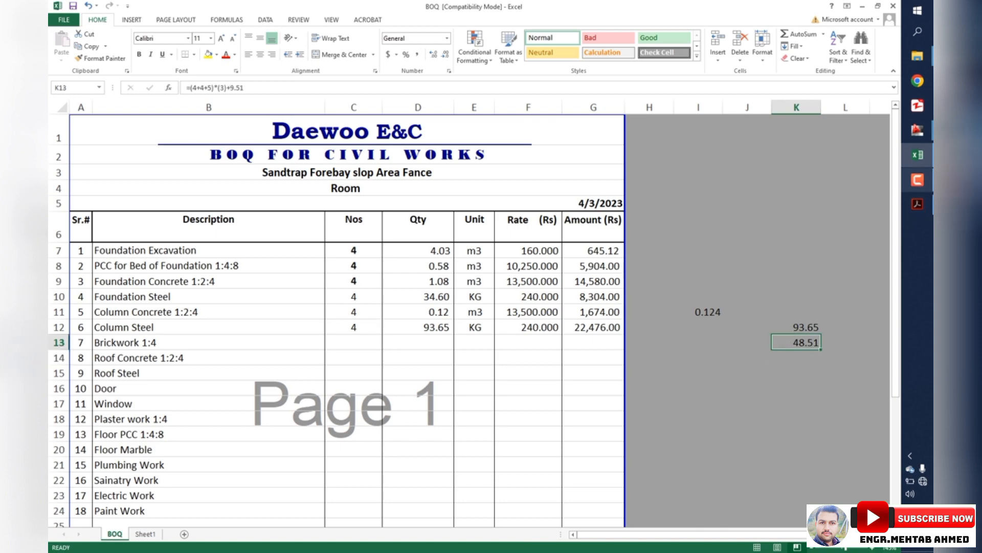
left_click(917, 155)
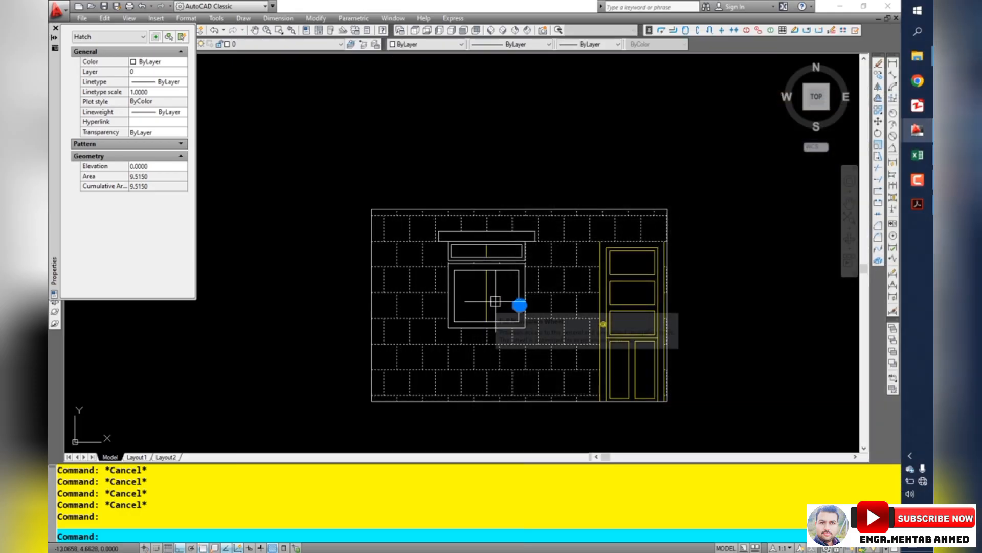
key("Escape")
key("Escape")
scroll(614, 253, "up", 3)
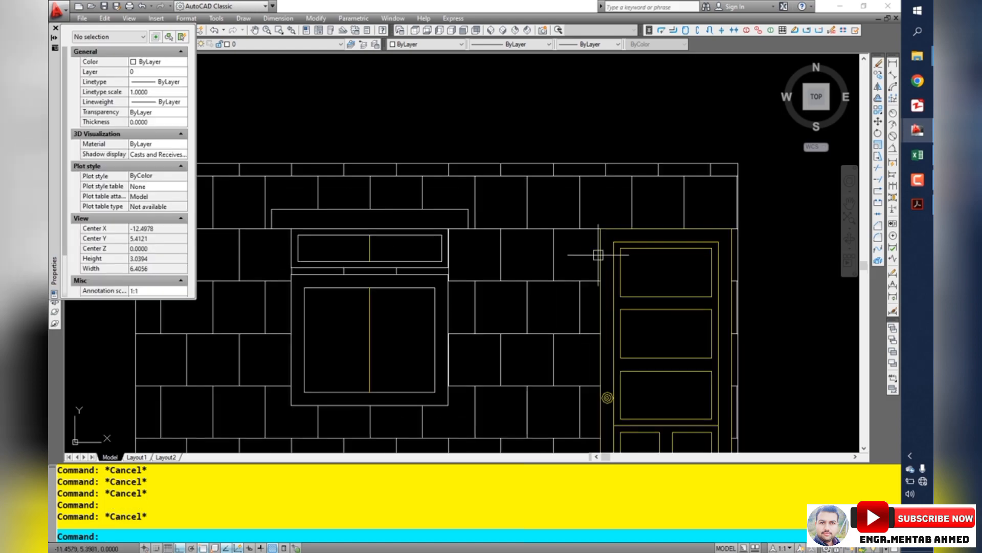
scroll(596, 256, "down", 6)
Step: Switch to the BOQ workbook in Excel and fill the Brickwork 1:4 row with Nos 1 and the quantity formula =K13*.2
left_click(917, 155)
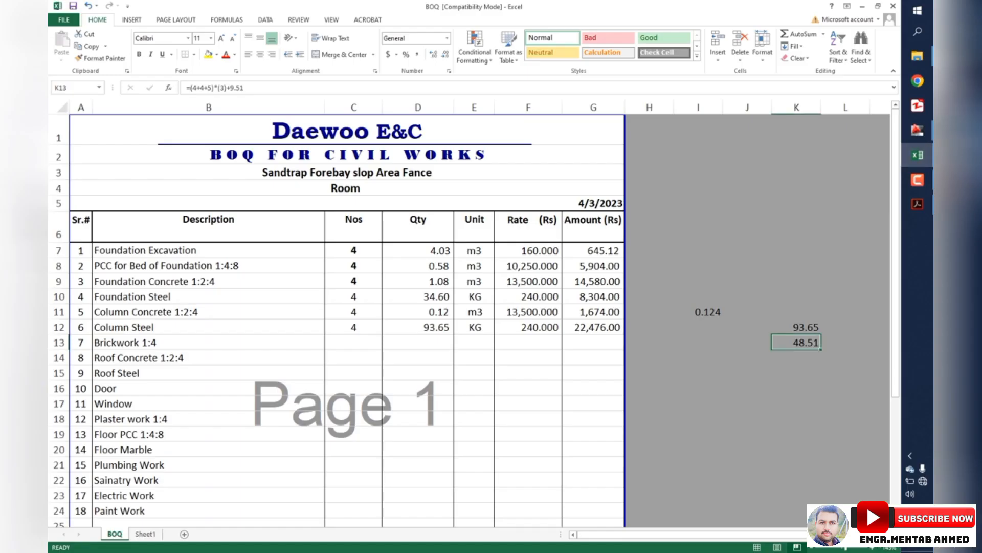
left_click(747, 342)
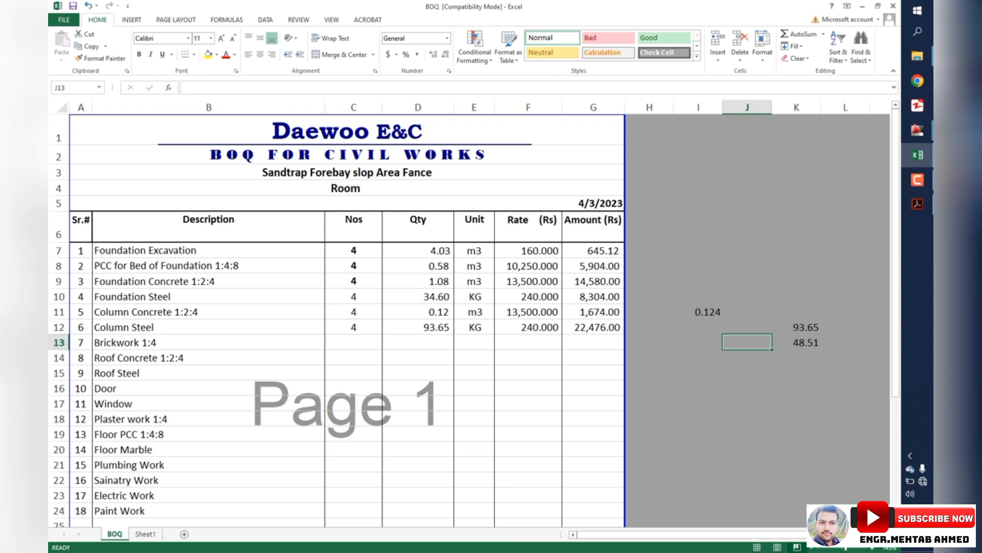
left_click(797, 342)
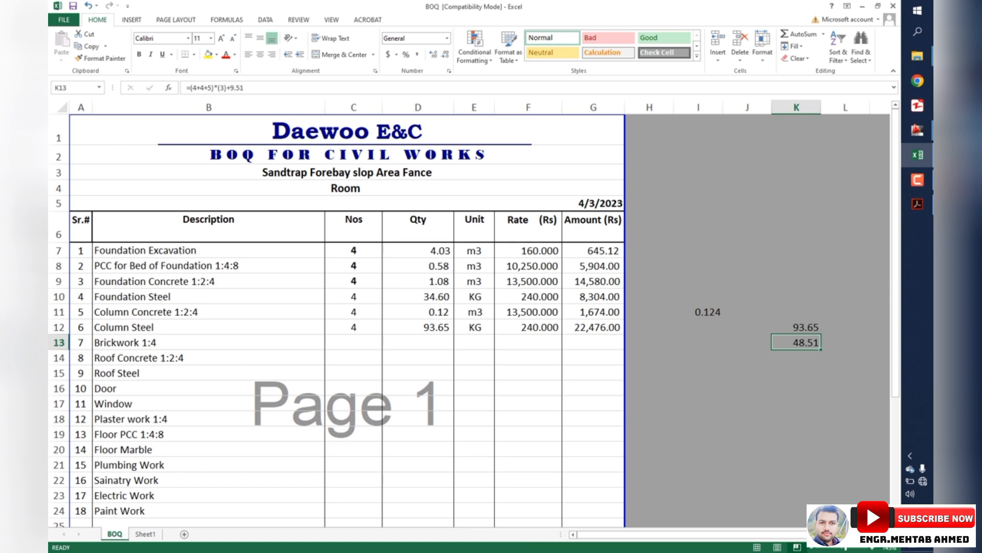
left_click(353, 343)
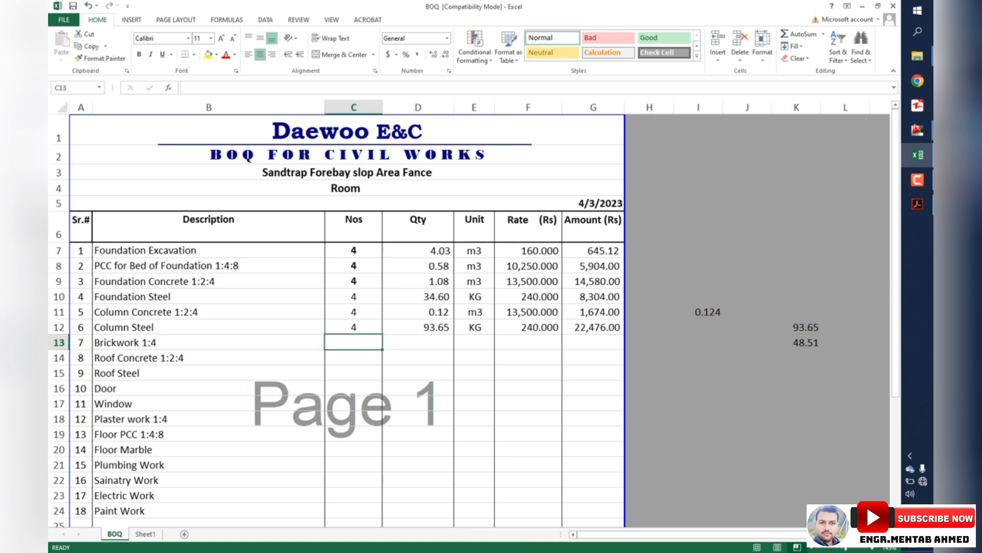
type("1")
key("Tab")
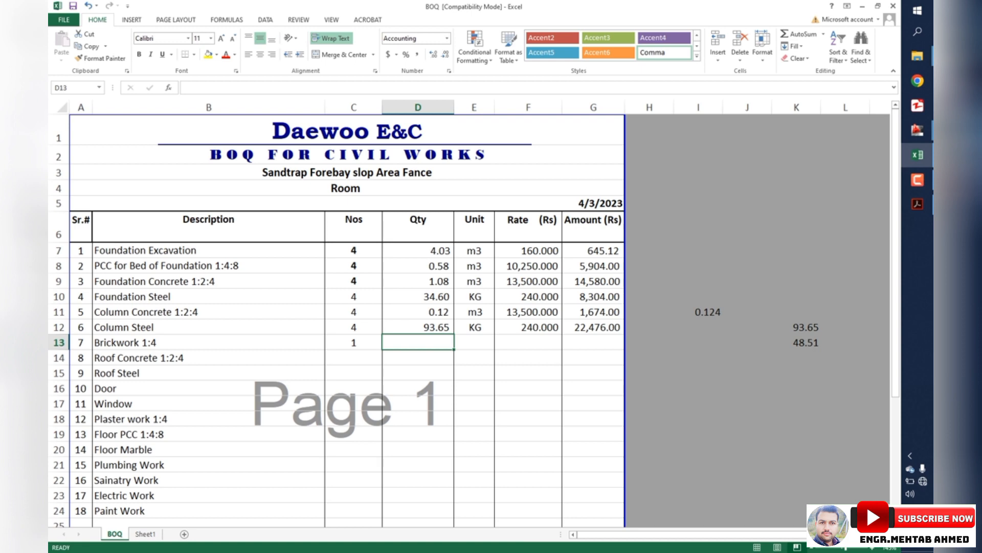
type("=")
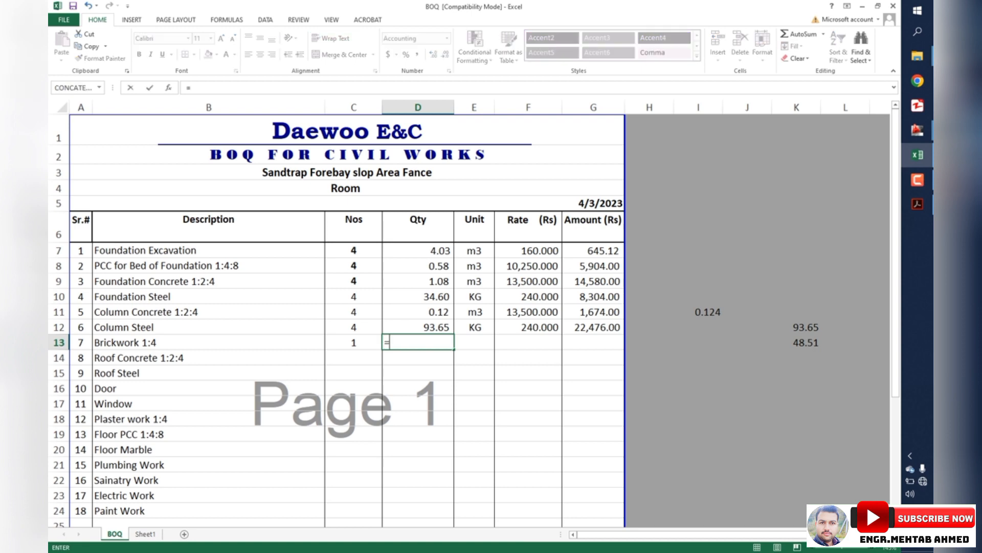
left_click(797, 342)
type("*.2")
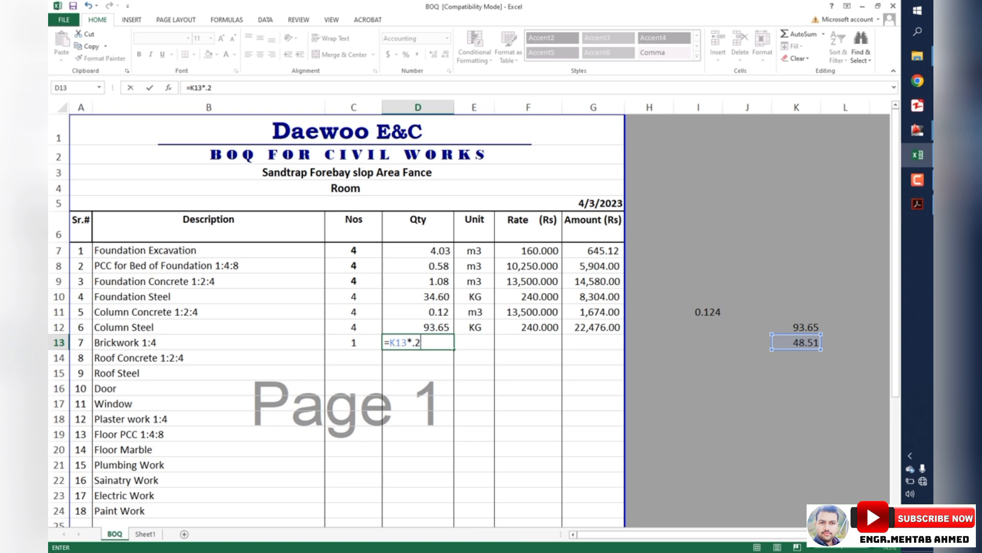
key("Return")
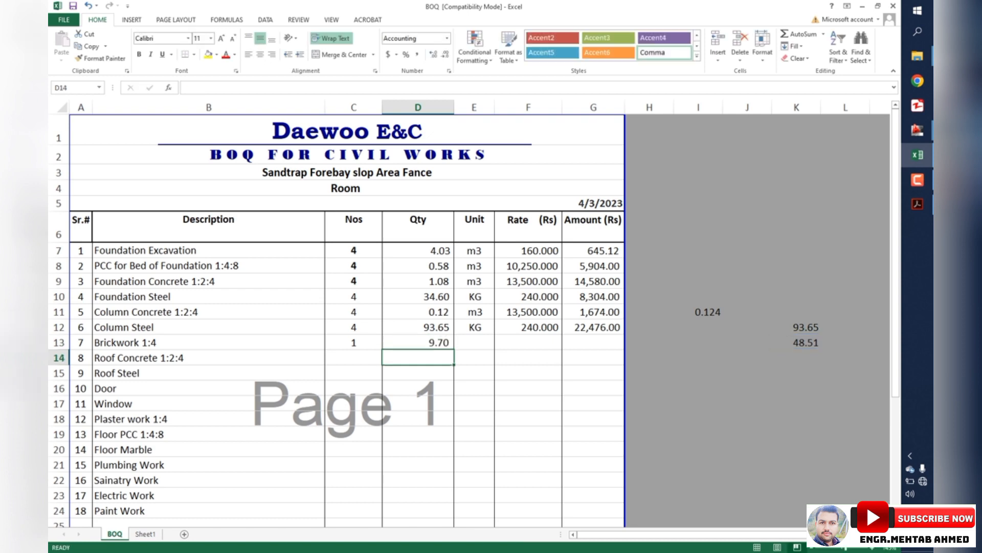
Step: Copy the m3 unit from the Column Concrete row into the Brickwork 1:4 row's Unit cell, E13
key("Up")
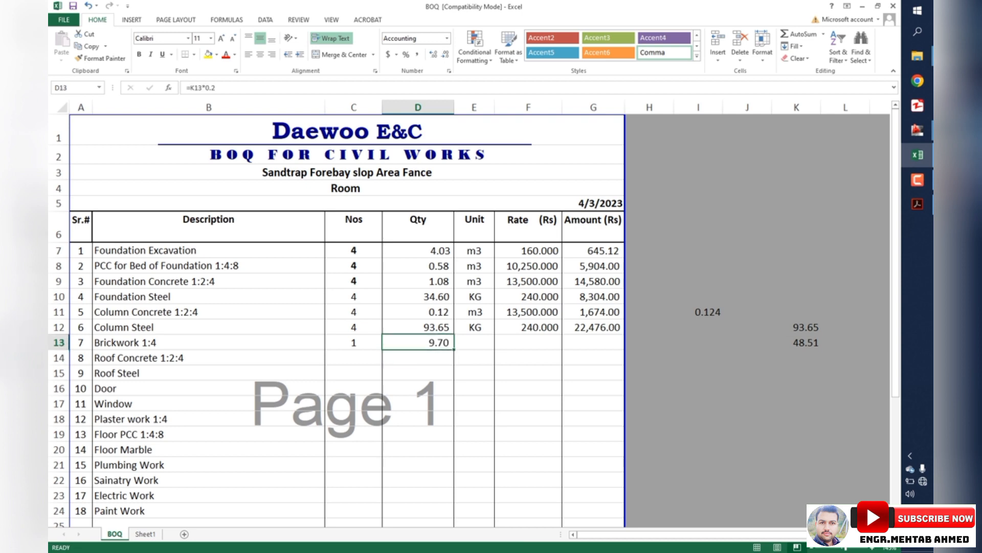
key("Right")
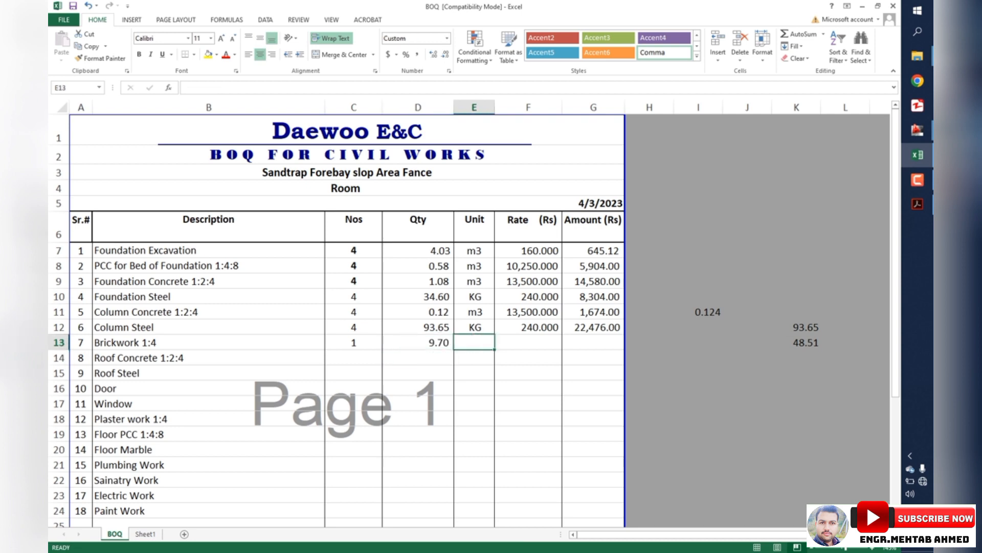
key("Up")
key("Up")
key("ctrl+c")
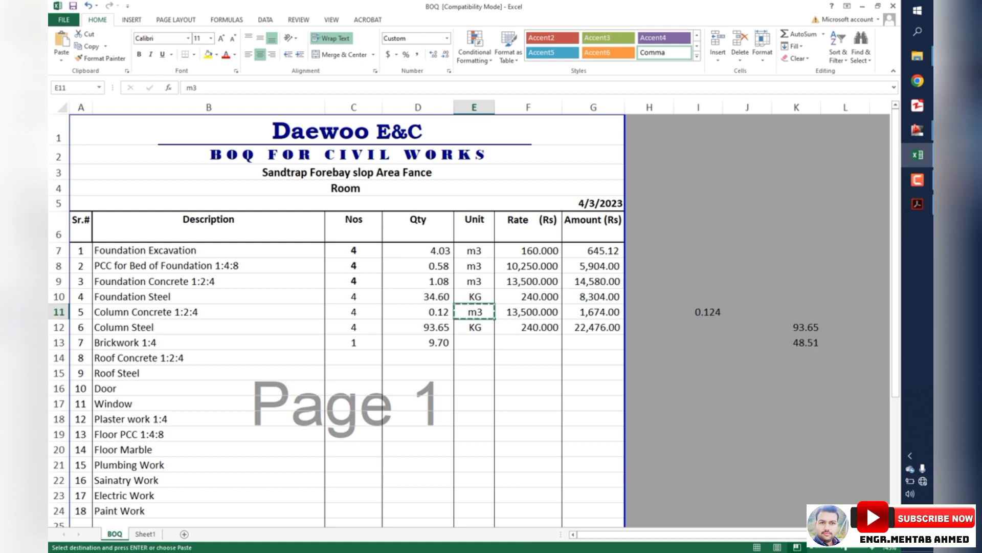
key("Down")
key("Down")
key("ctrl+v")
key("Right")
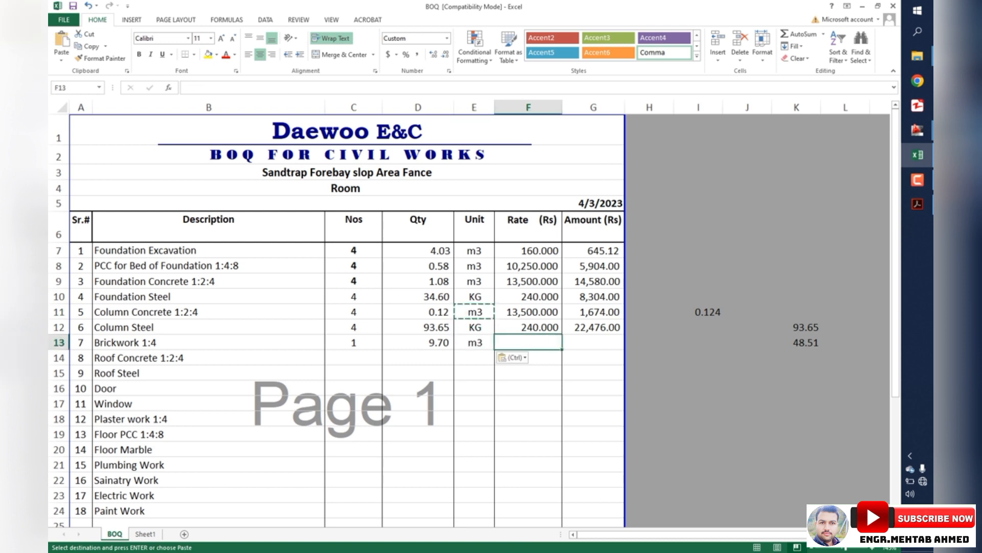
key("Escape")
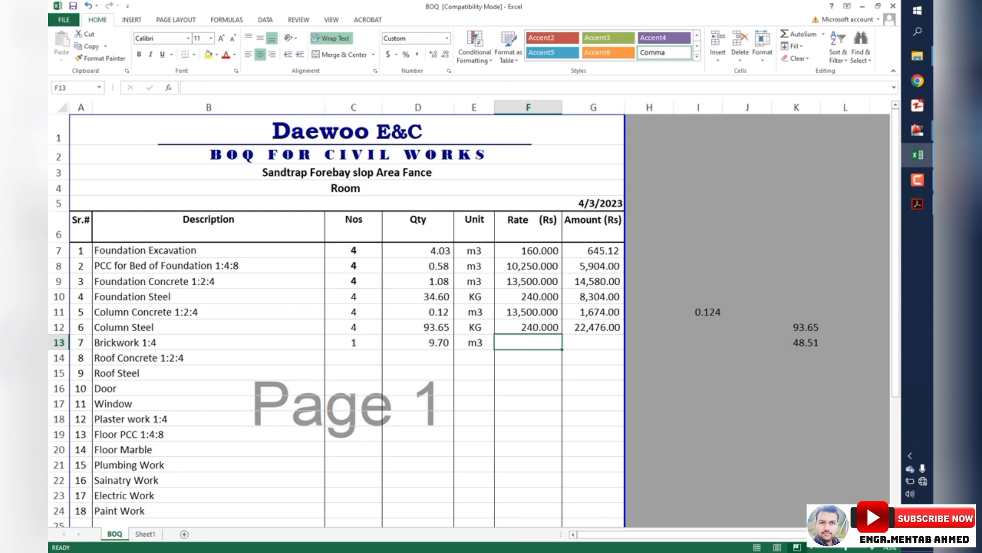
Step: Work out 500*18 as a scratch calculation in K15
left_click(796, 373)
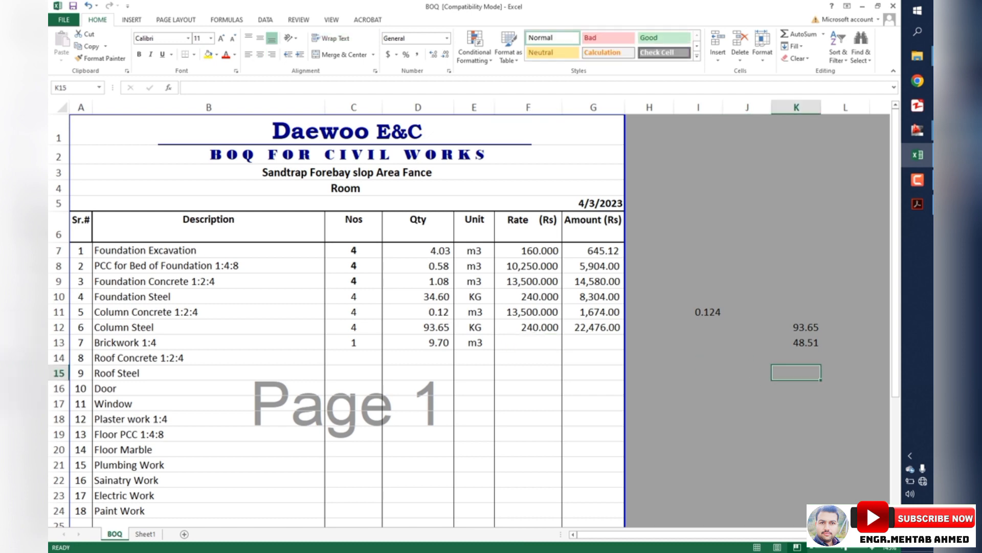
type("=")
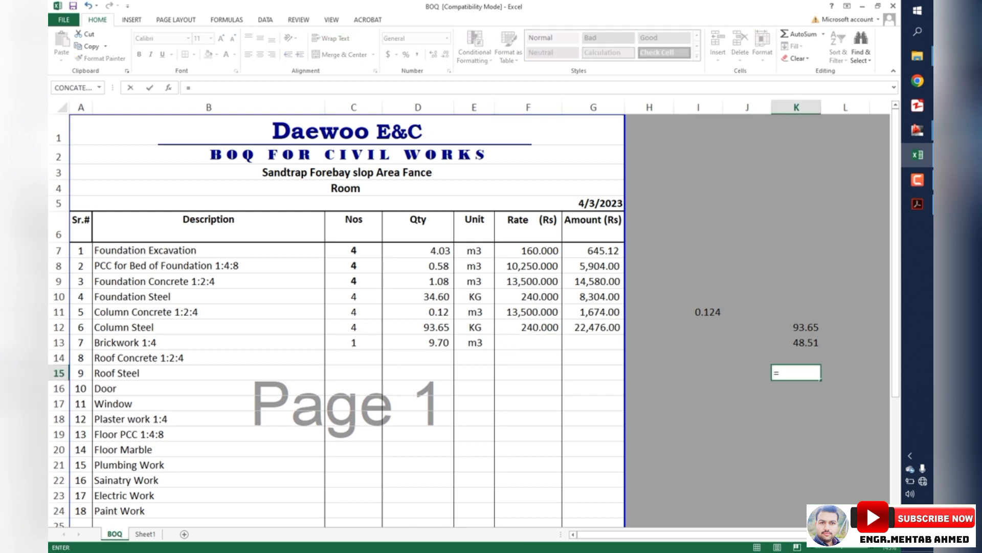
type("500*18")
key("Return")
left_click(796, 373)
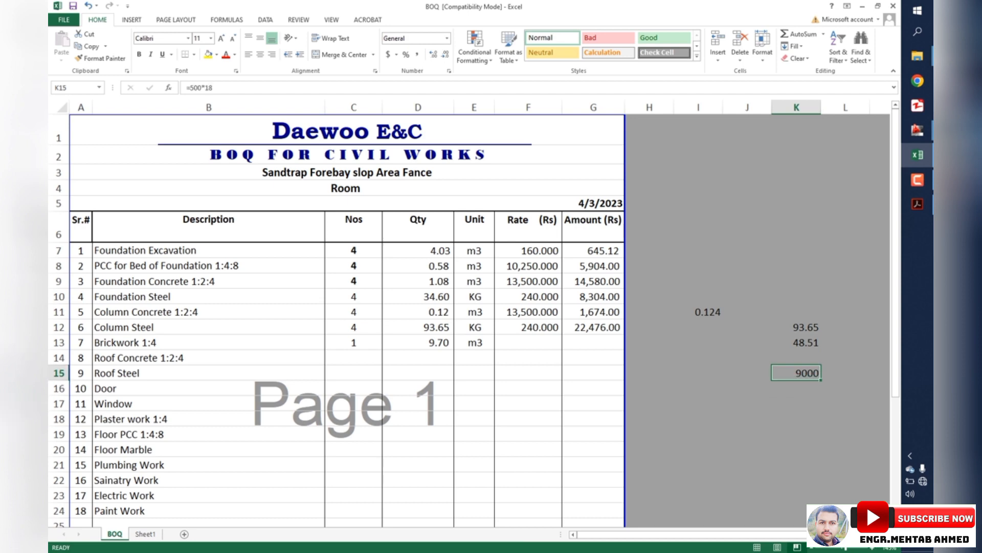
Step: Set the Brickwork 1:4 rate to 14000 and fill the amount formula down from G12 to G13
left_click(528, 342)
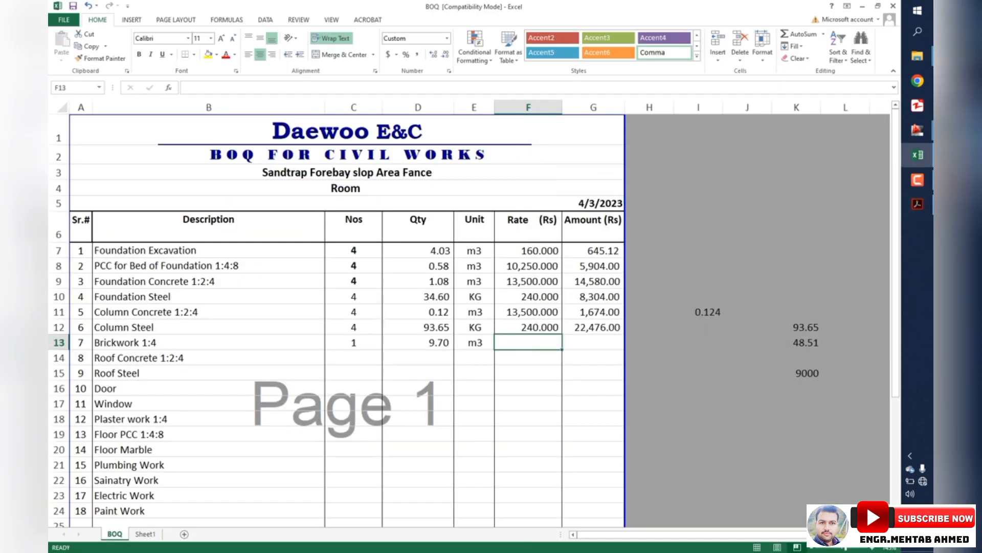
type("14000")
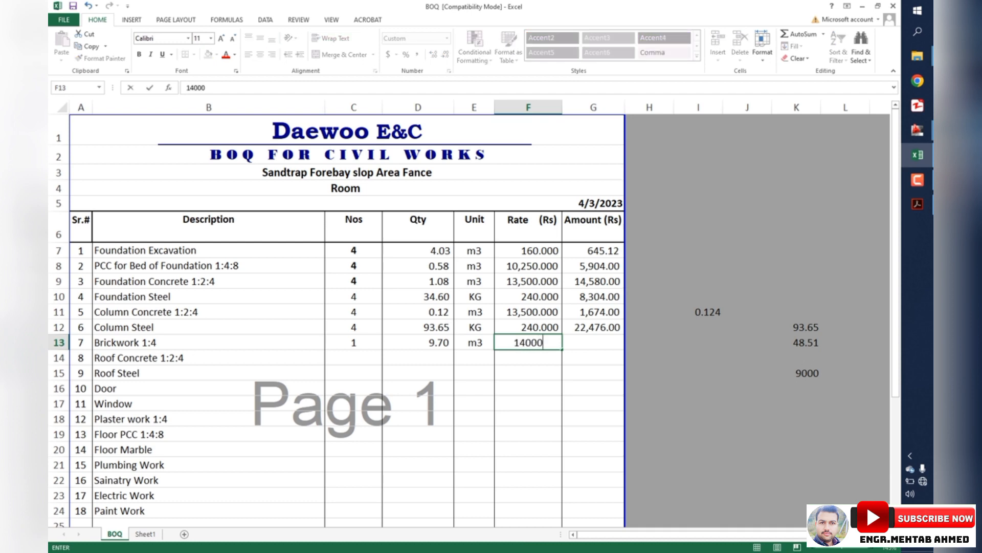
key("Return")
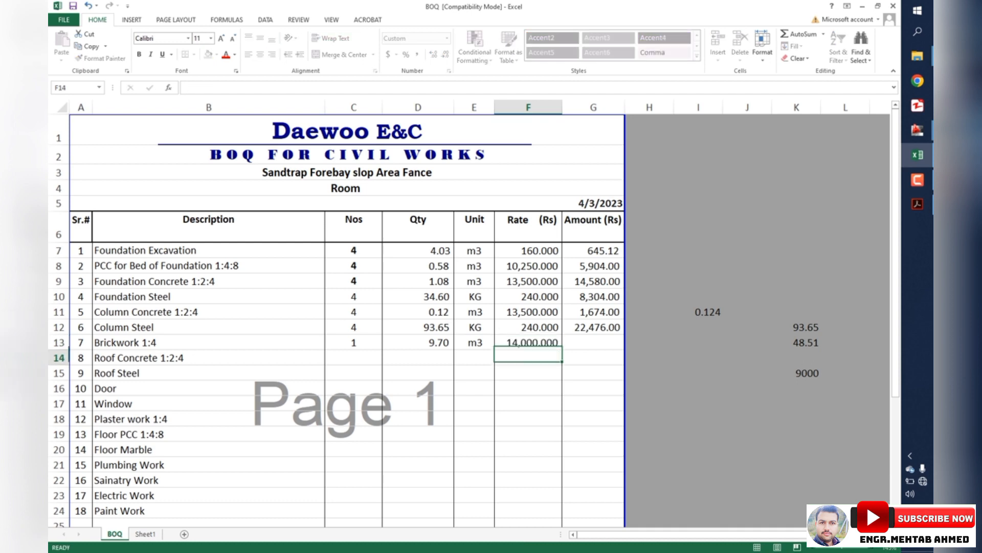
left_click(594, 327)
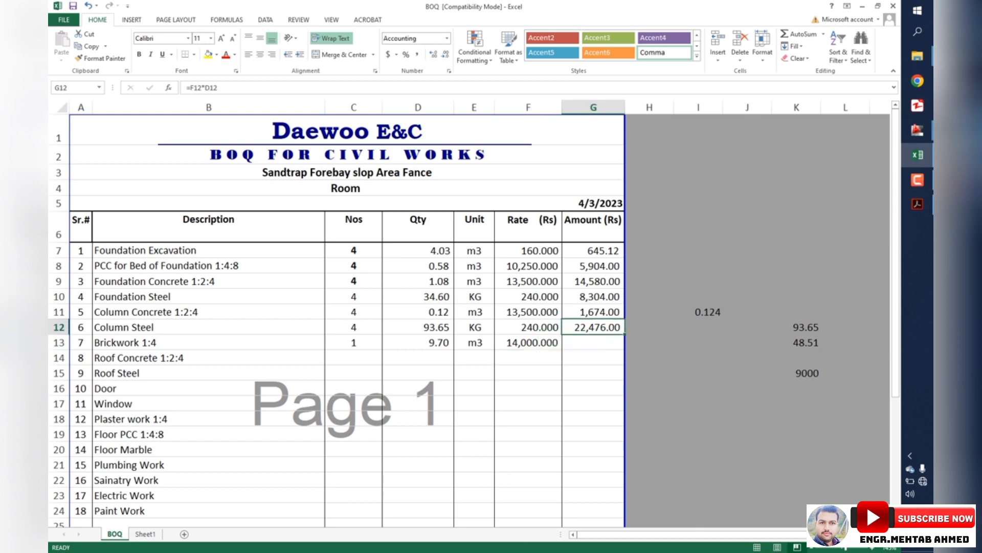
left_click_drag(624, 334, 617, 345)
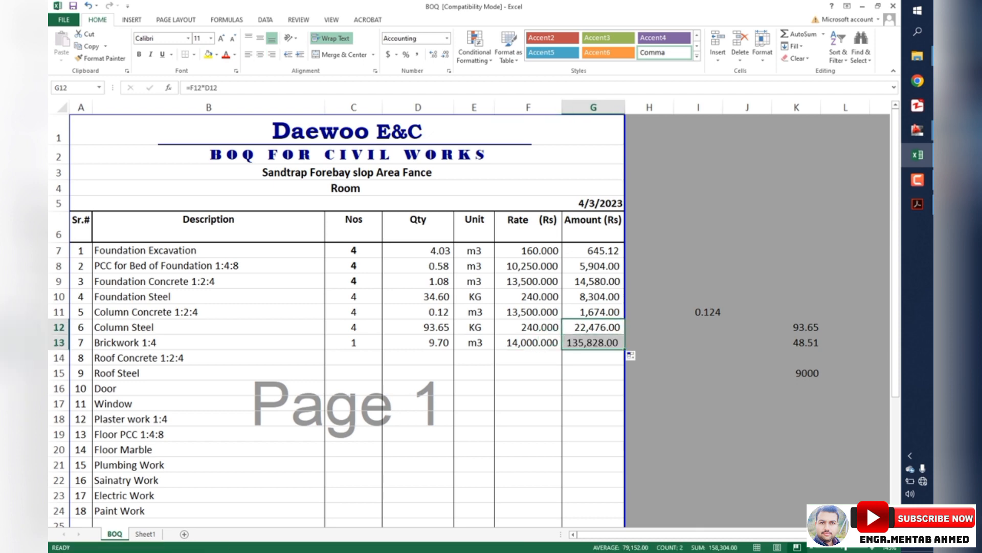
left_click(593, 343)
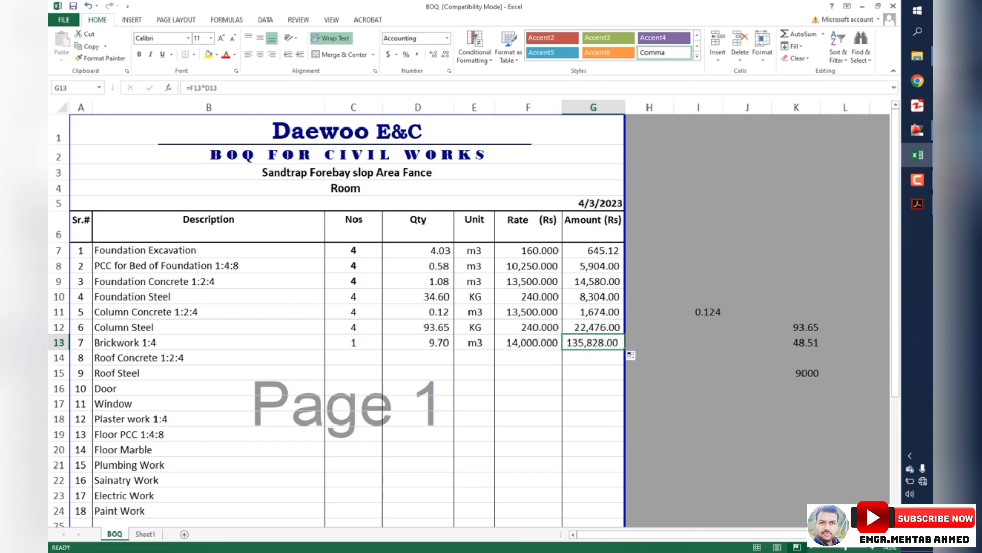
Step: Switch to AutoCAD and select the outline of the 5.600 by 4.600 roof slab to read its area
left_click(59, 358)
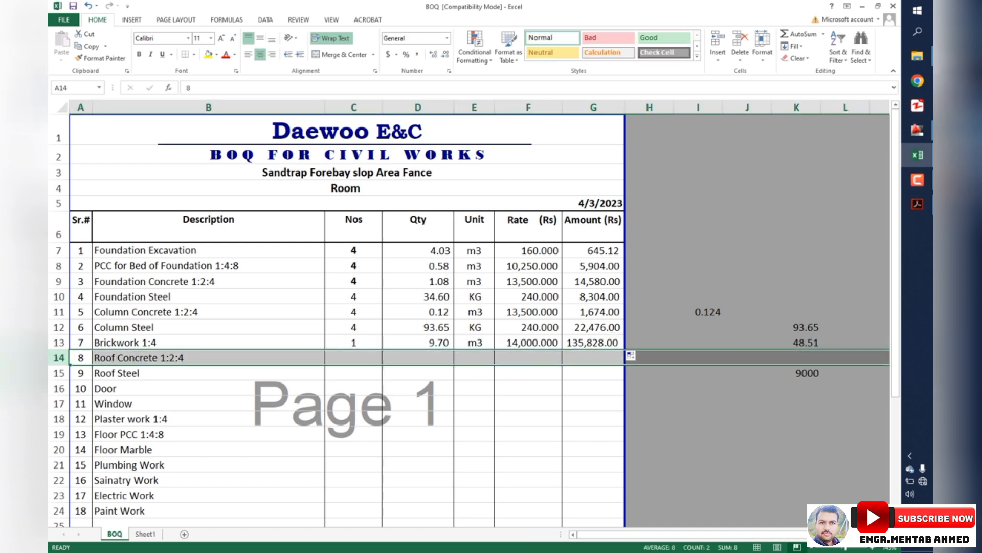
left_click(917, 130)
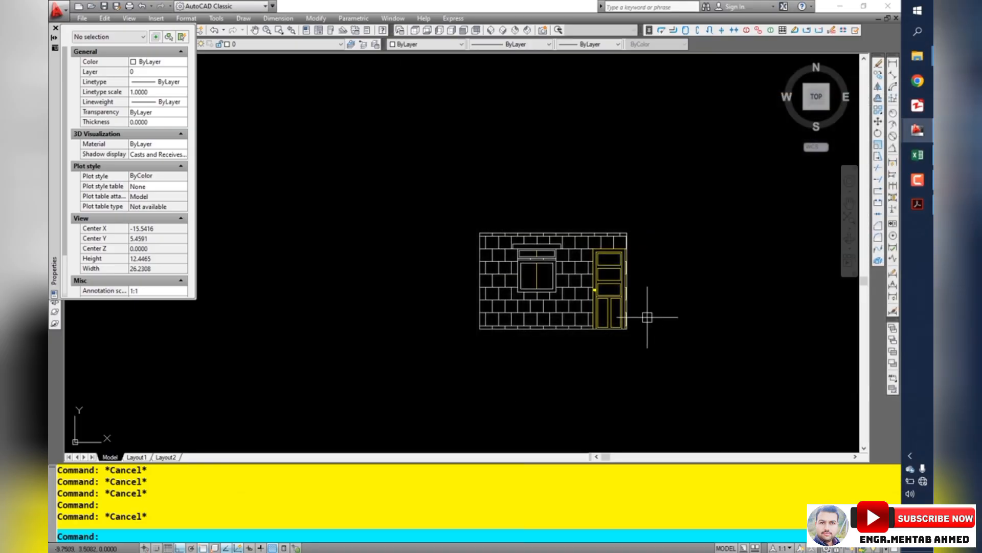
scroll(647, 330, "down", 3)
left_click_drag(774, 326, 408, 294)
left_click_drag(779, 265, 449, 262)
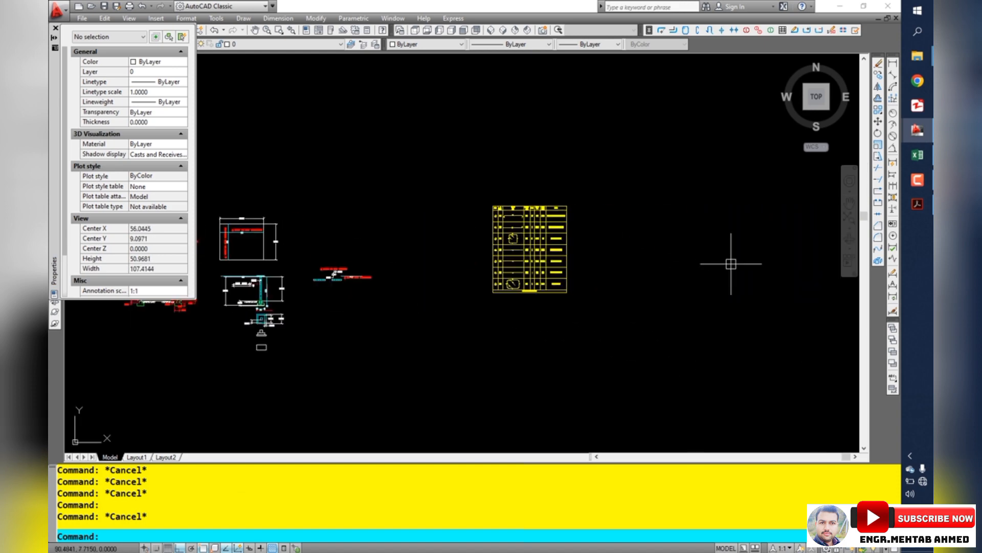
left_click_drag(582, 266, 815, 289)
scroll(388, 246, "up", 5)
scroll(694, 322, "up", 5)
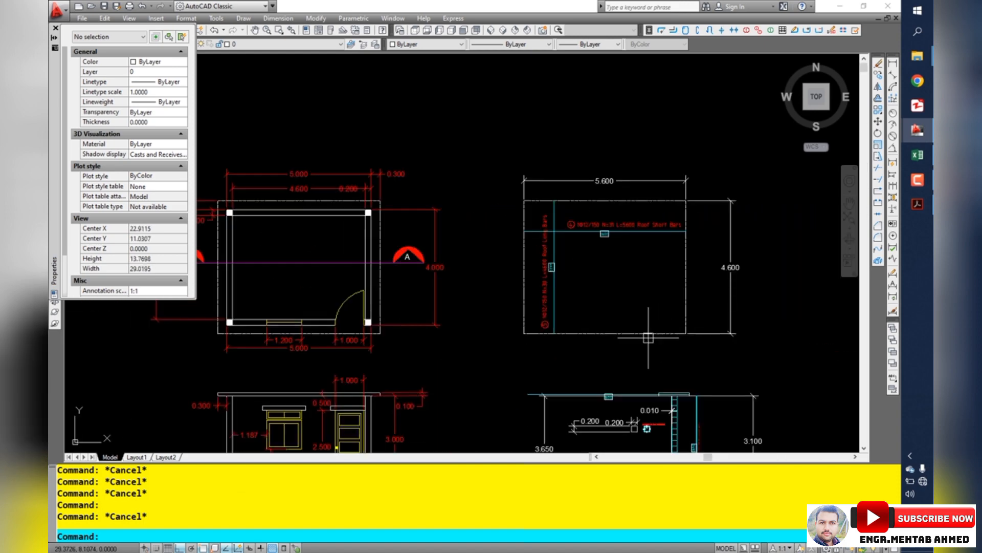
left_click(648, 335)
left_click(234, 303)
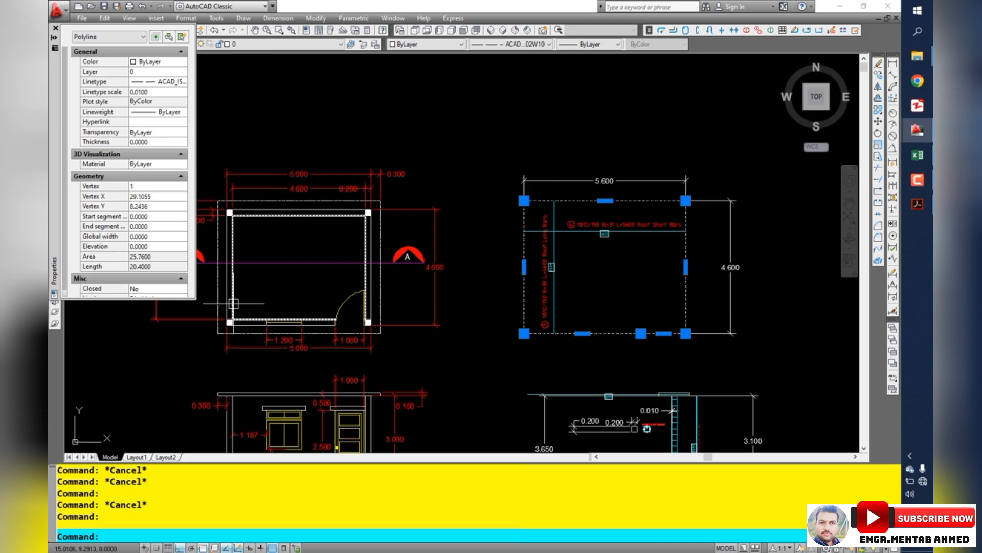
Step: Switch to the BOQ workbook in Excel and clear the scratch calculation from K15
left_click(917, 154)
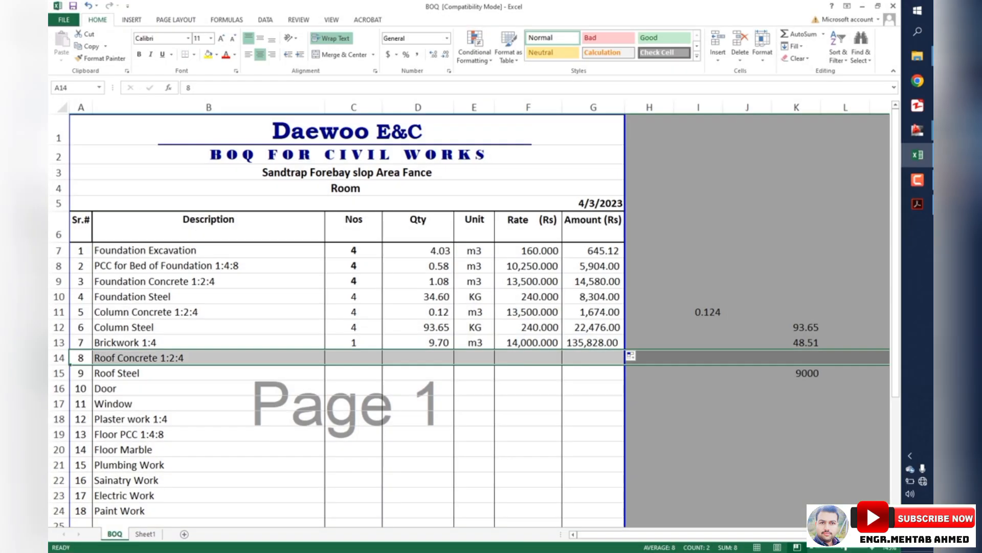
left_click(796, 372)
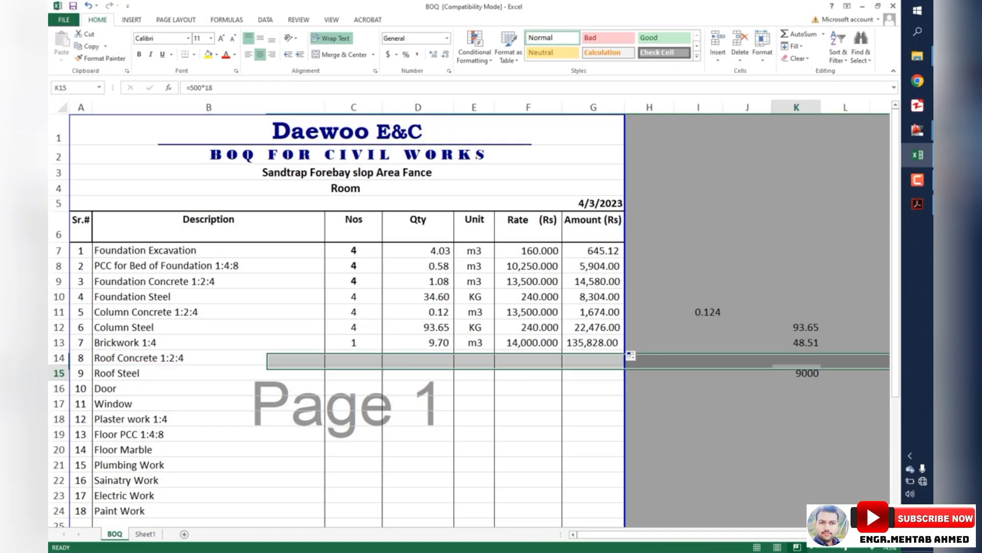
key("Delete")
key("Up")
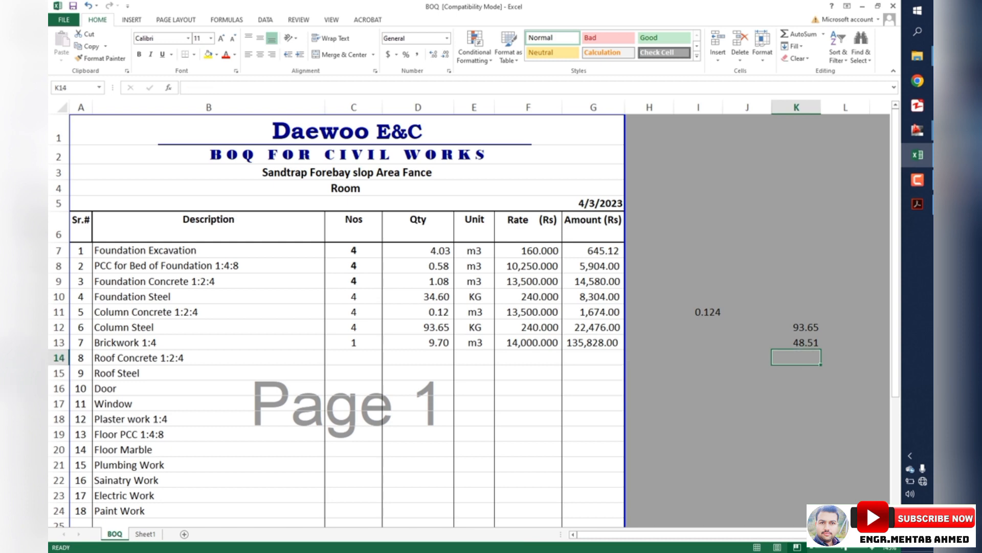
key("BackSpace")
key("Escape")
left_click(59, 357)
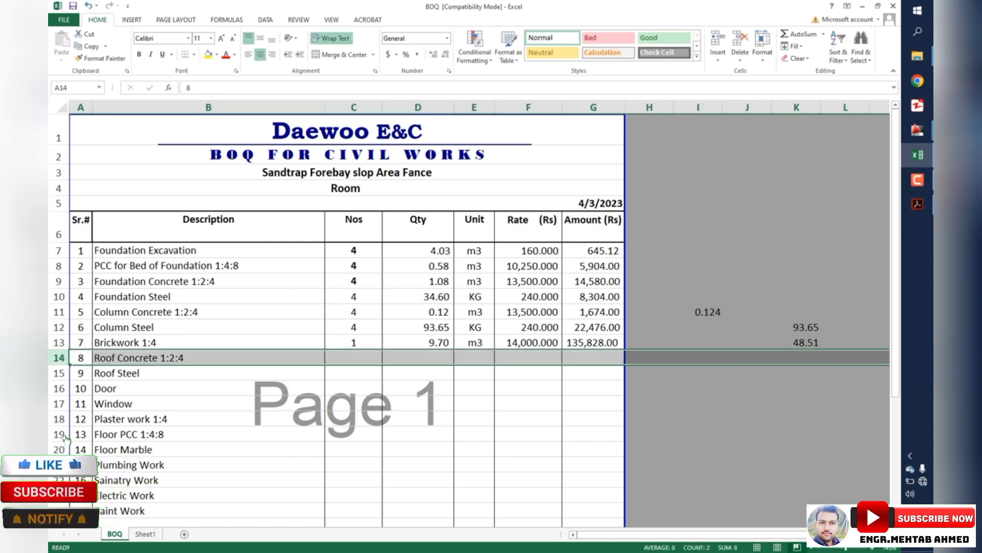
Step: Work out the roof concrete volume in K14 with the formula =25.76*.1
left_click(796, 358)
type("25.76")
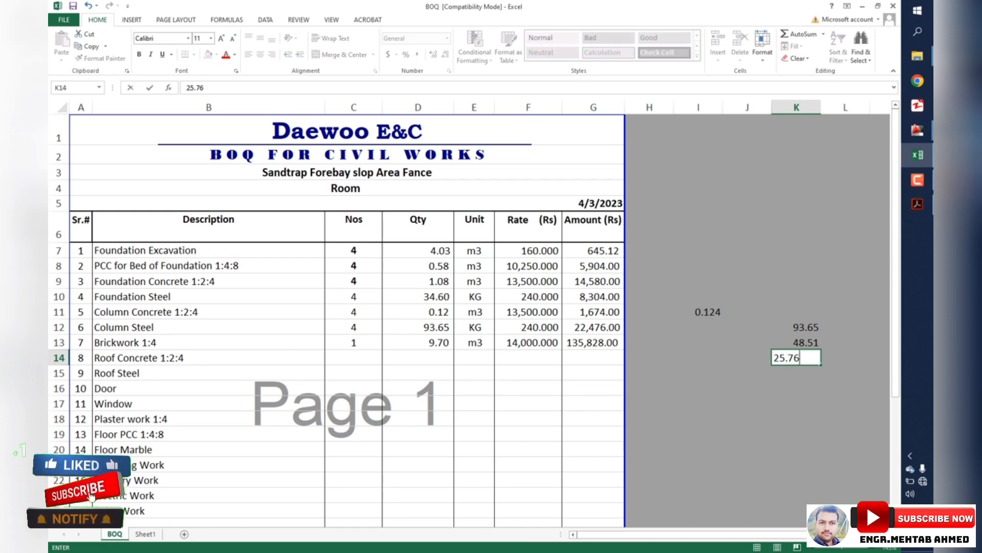
type("*")
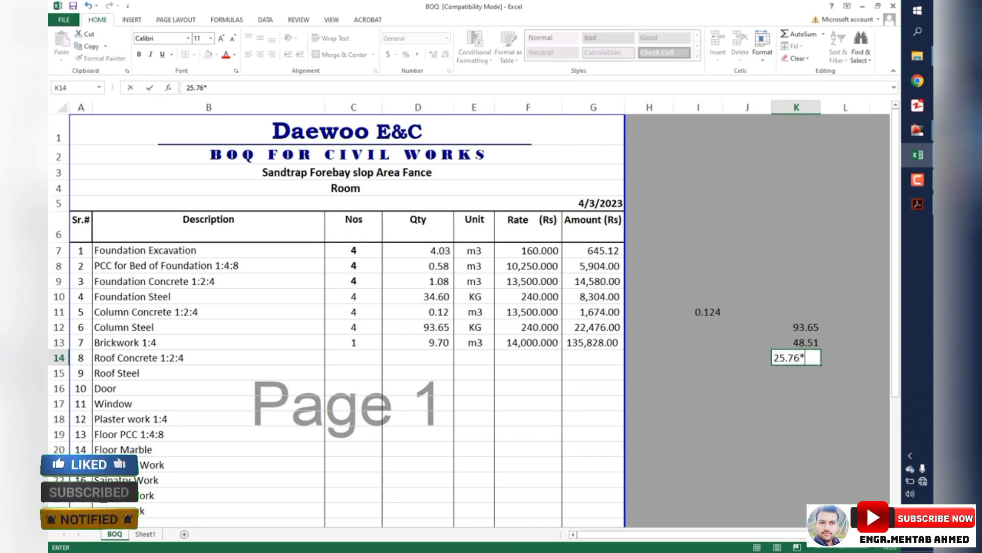
type(".1")
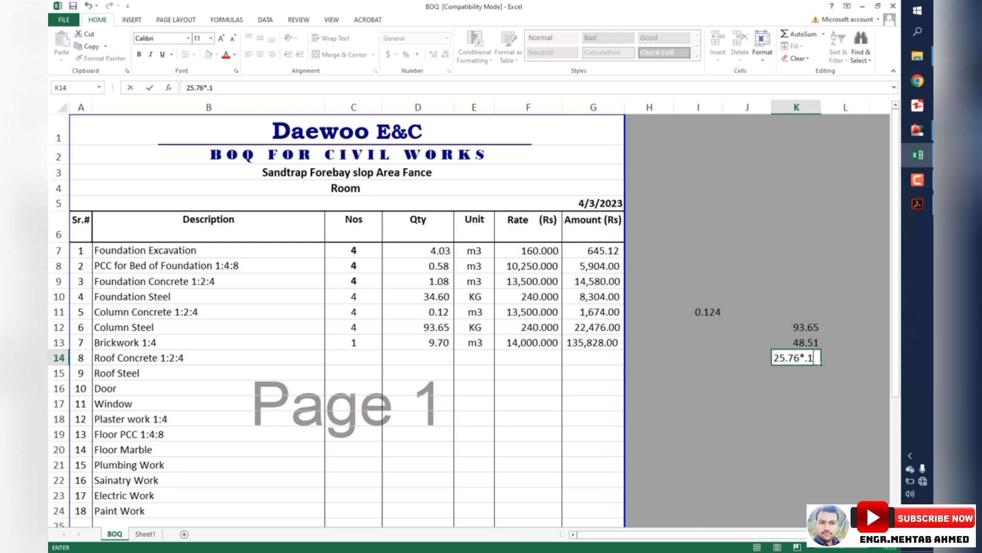
key("F2")
key("Home")
type("=")
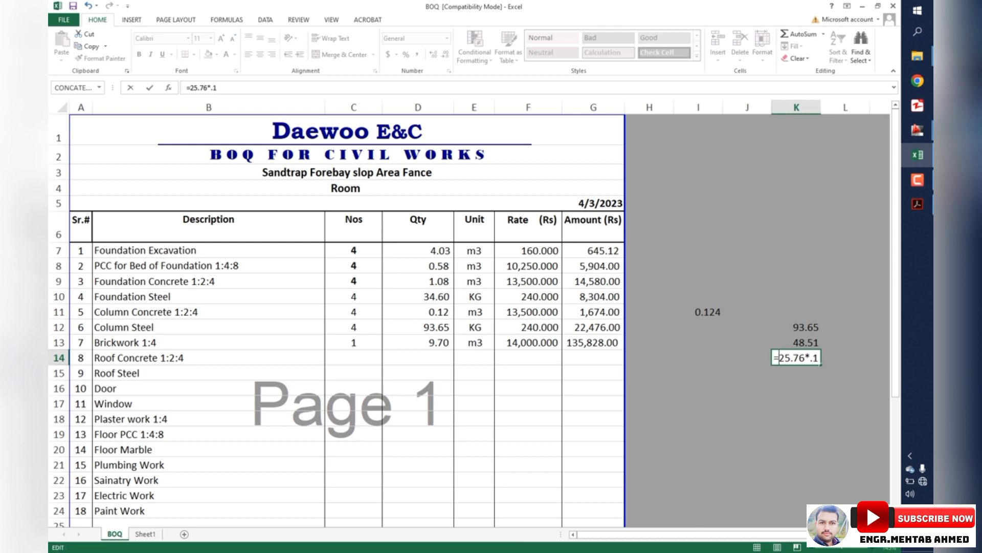
key("Return")
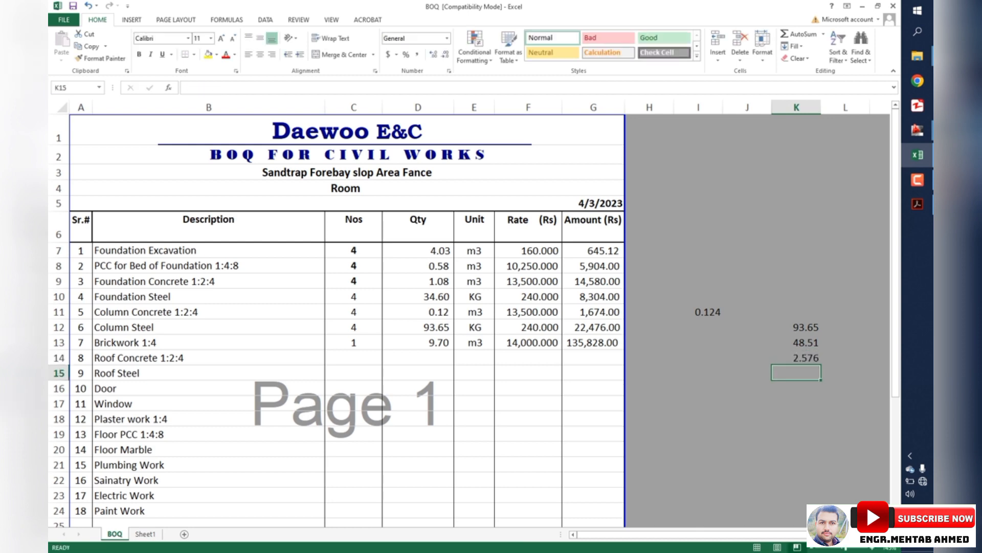
left_click(796, 357)
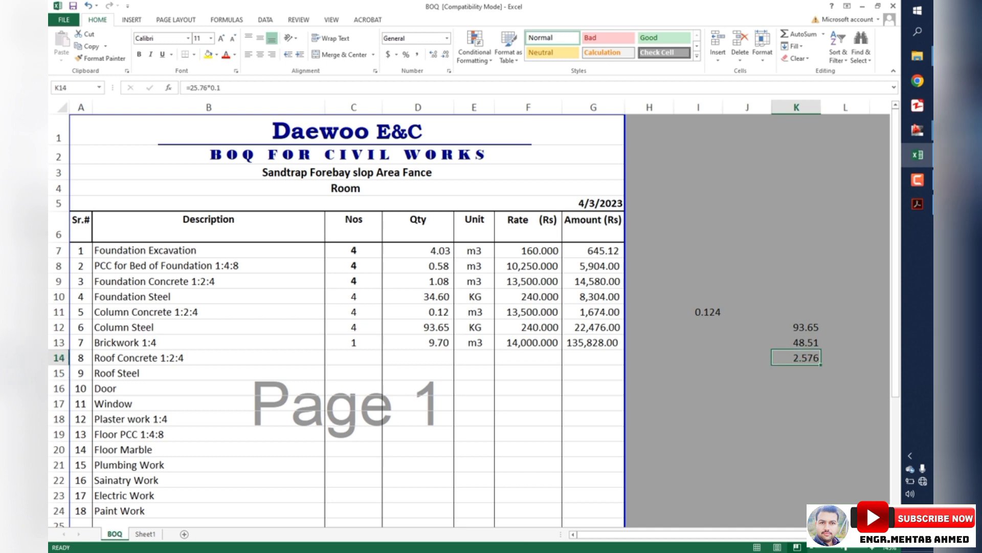
Step: Enter 1 as the number and 2.576 as the quantity for Roof Concrete 1:2:4 in row 14
left_click(354, 358)
type("1")
key("Tab")
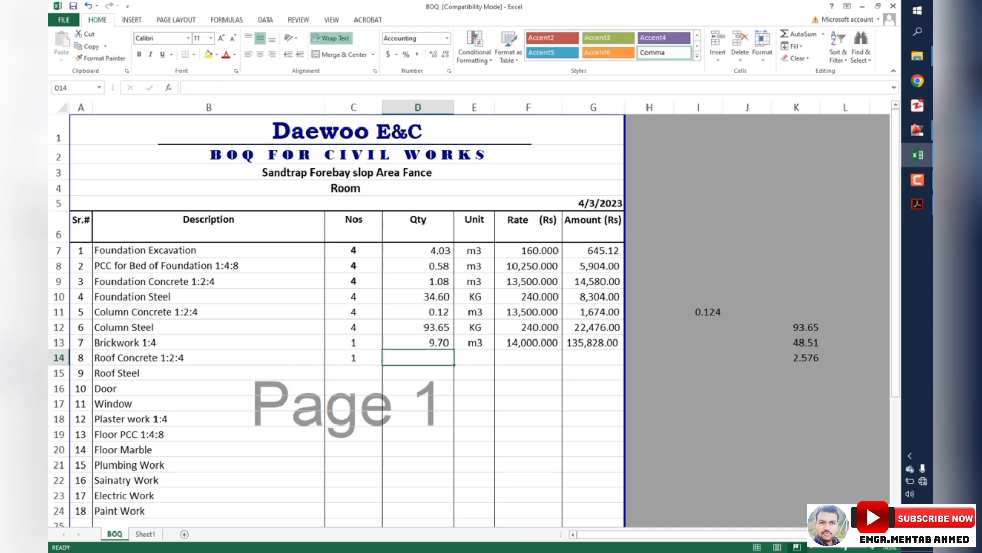
type("2.5")
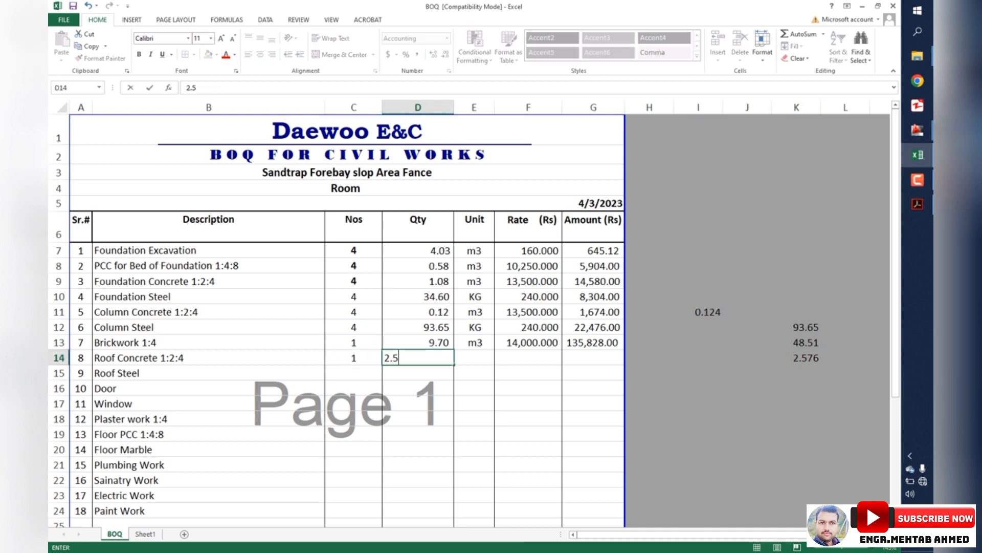
type("76")
key("Tab")
Step: Copy the unit m3 from the Brickwork 1:4 row into the Roof Concrete row
key("Up")
key("ctrl+c")
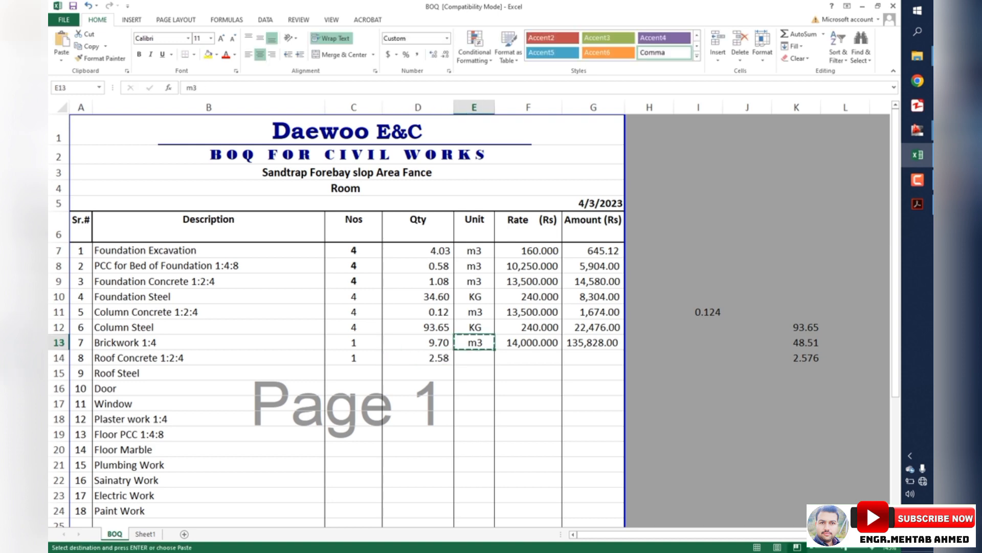
key("Down")
key("ctrl+v")
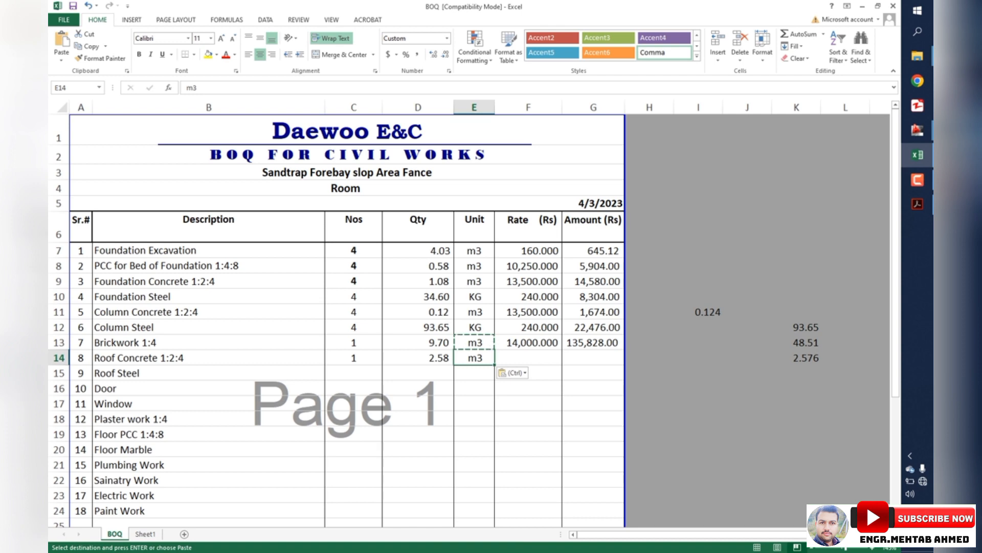
Step: Copy the 13,500 rate from Foundation Concrete 1:2:4 in F9 to the Roof Concrete rate in F14
key("Right")
key("Up")
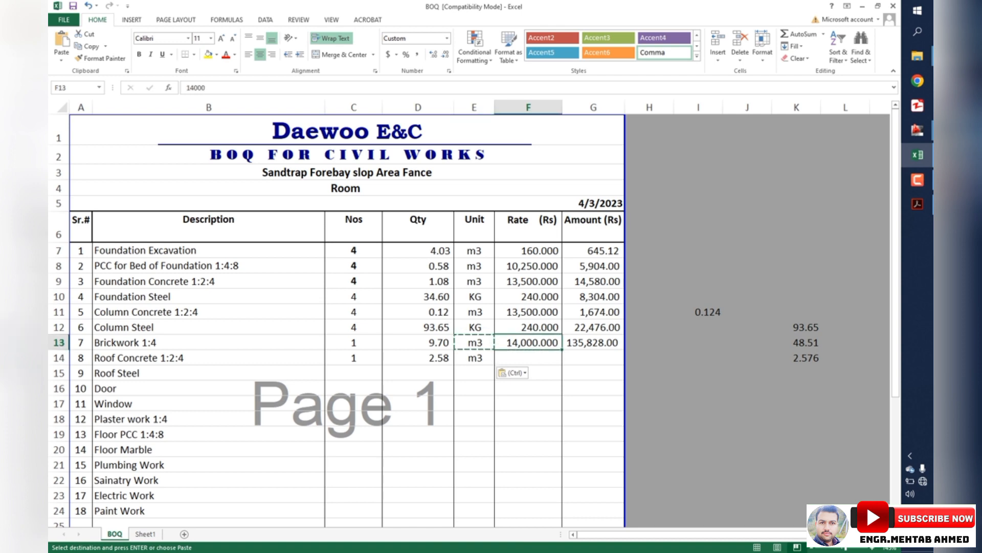
key("Up")
key("Up")
key("Up")
key("Up")
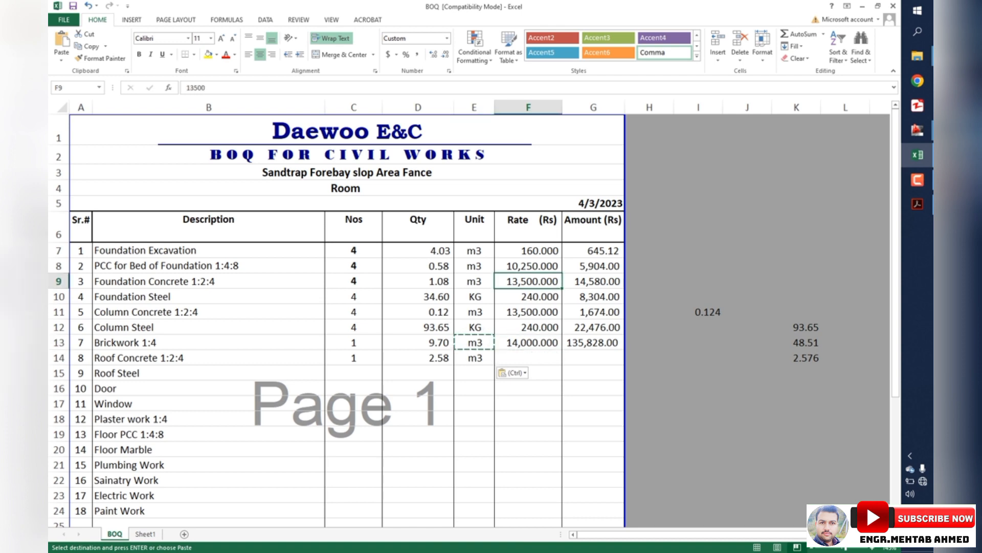
key("ctrl+c")
key("Down")
key("Down")
key("Down")
key("Down")
key("Down")
key("ctrl+v")
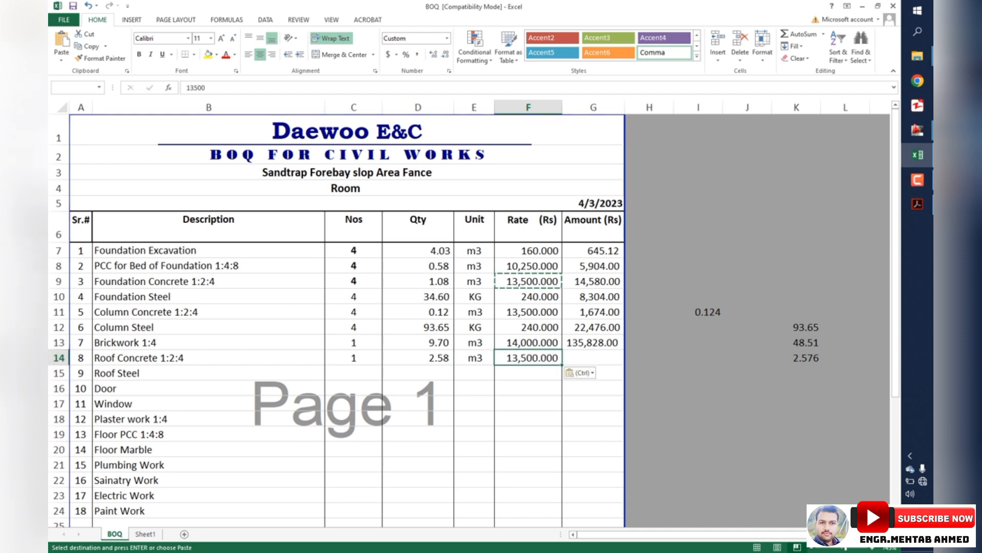
Step: Fill the amount formula down from G13 to G14 and check the cells it references
left_click(594, 342)
left_click_drag(624, 350, 625, 364)
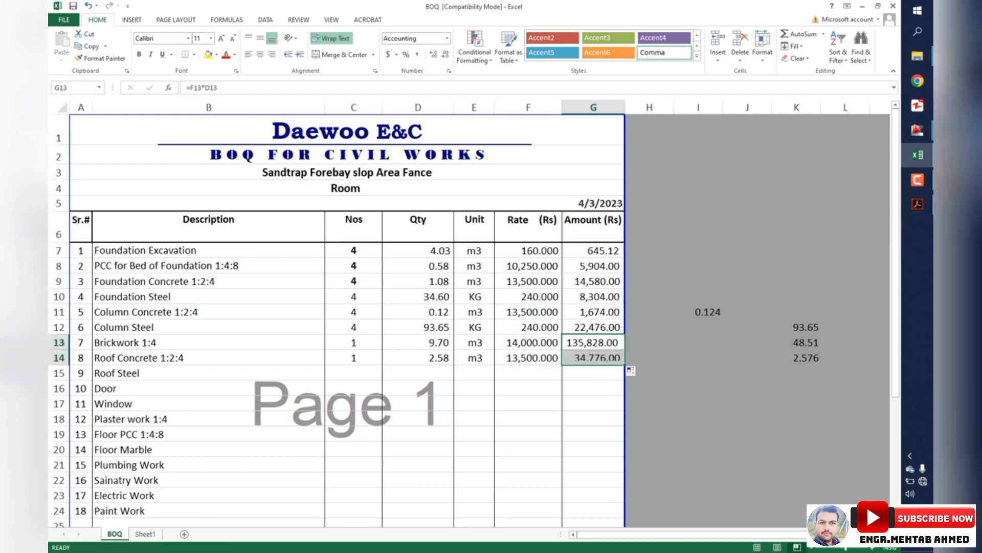
double_click(593, 357)
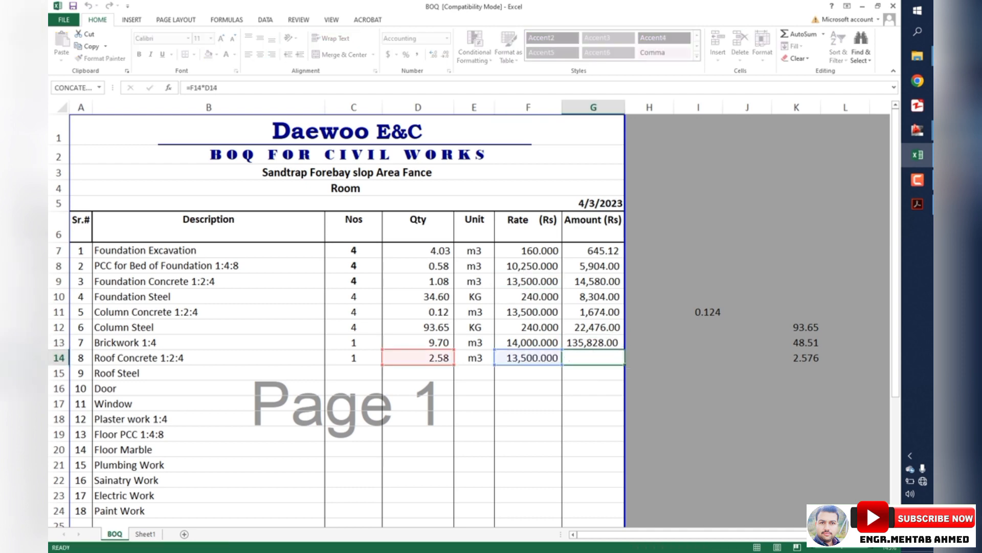
key("Escape")
Step: Switch to AutoCAD and examine the Roof Short Bars and Roof Long Bars rows of the bar schedule for the Roof Steel quantity
left_click(59, 373)
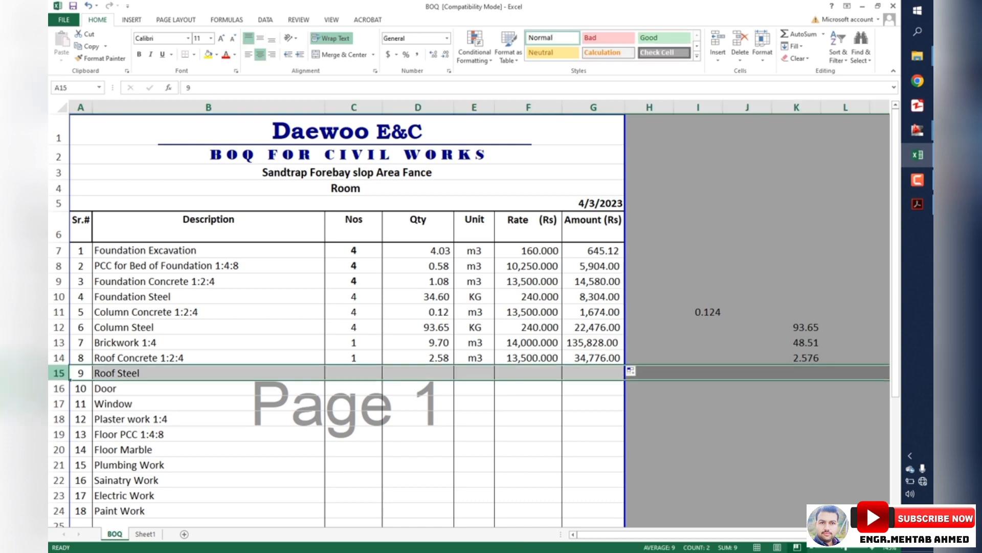
left_click(917, 155)
key("alt+Tab")
scroll(481, 272, "down", 5)
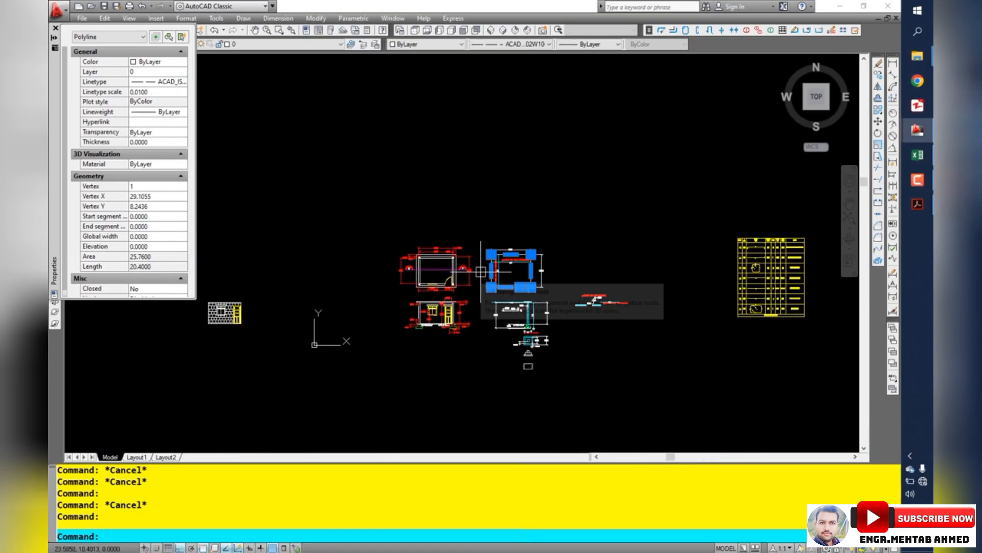
key("Escape")
scroll(770, 294, "up", 5)
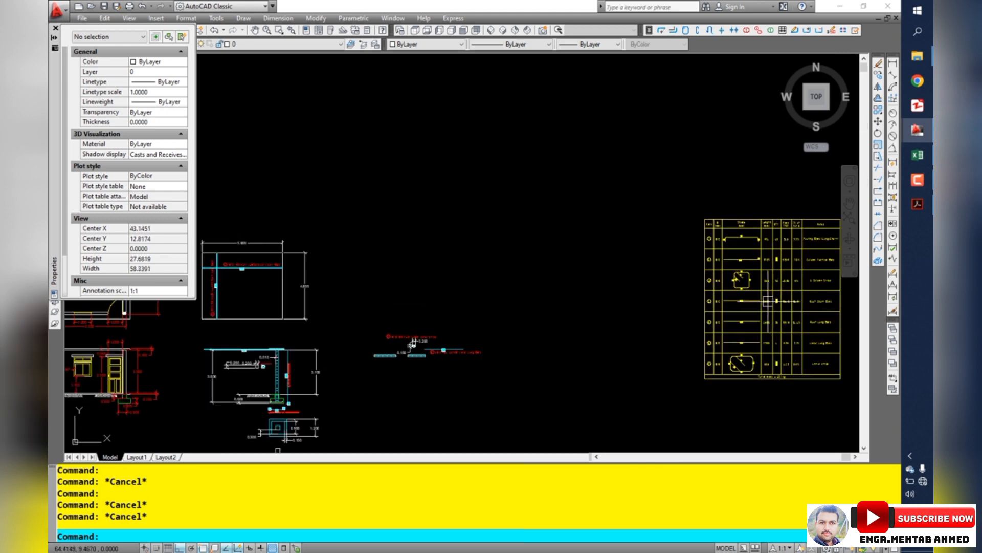
scroll(579, 306, "up", 4)
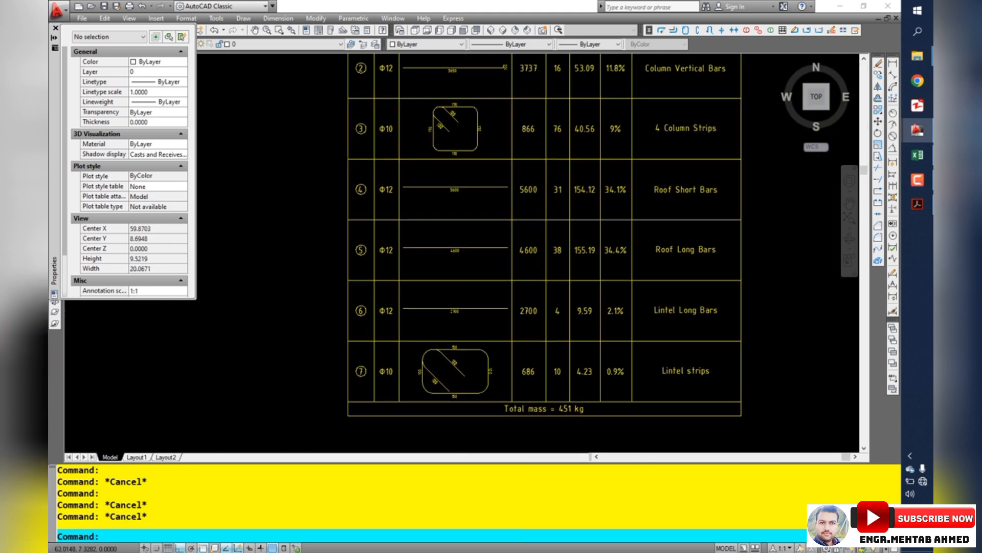
left_click_drag(726, 256, 657, 256)
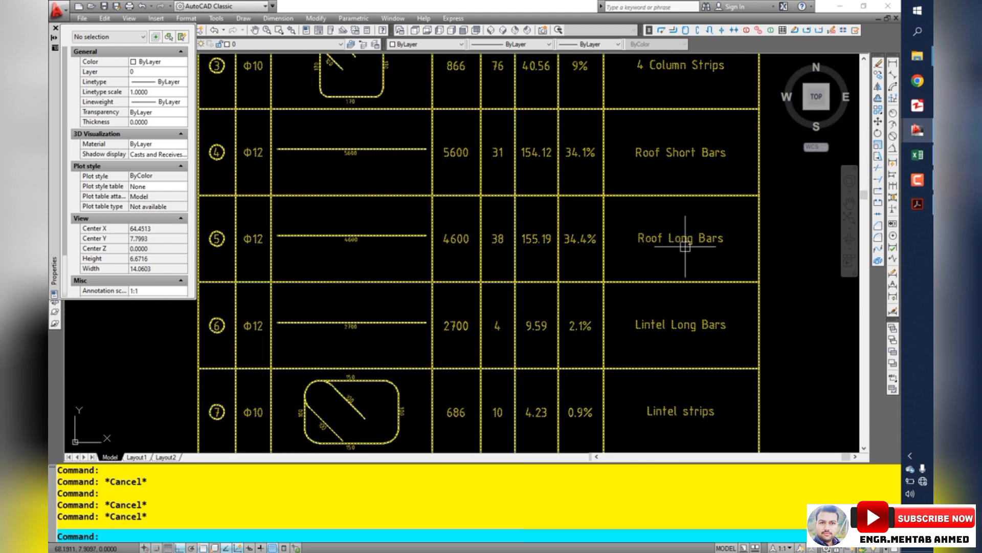
left_click_drag(682, 161, 695, 224)
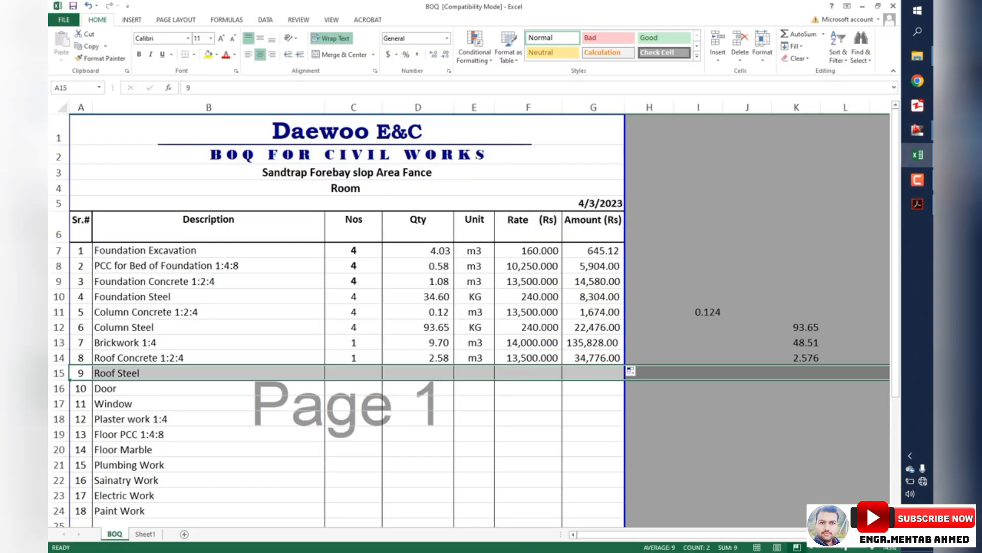
Step: In the BOQ workbook in Excel, enter 1 as the number and =154+155 as the quantity for Roof Steel
left_click(353, 373)
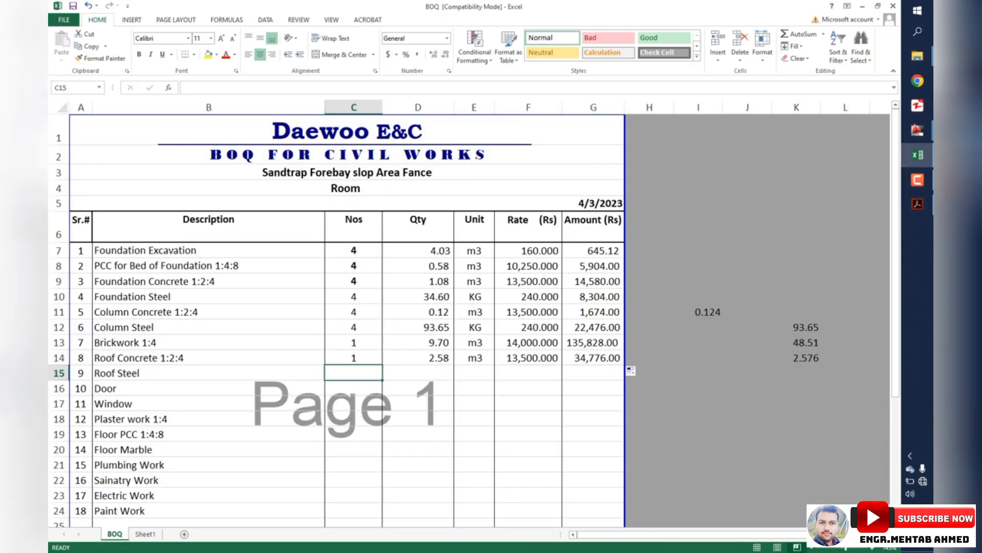
type("1")
key("Return")
key("Right")
key("Up")
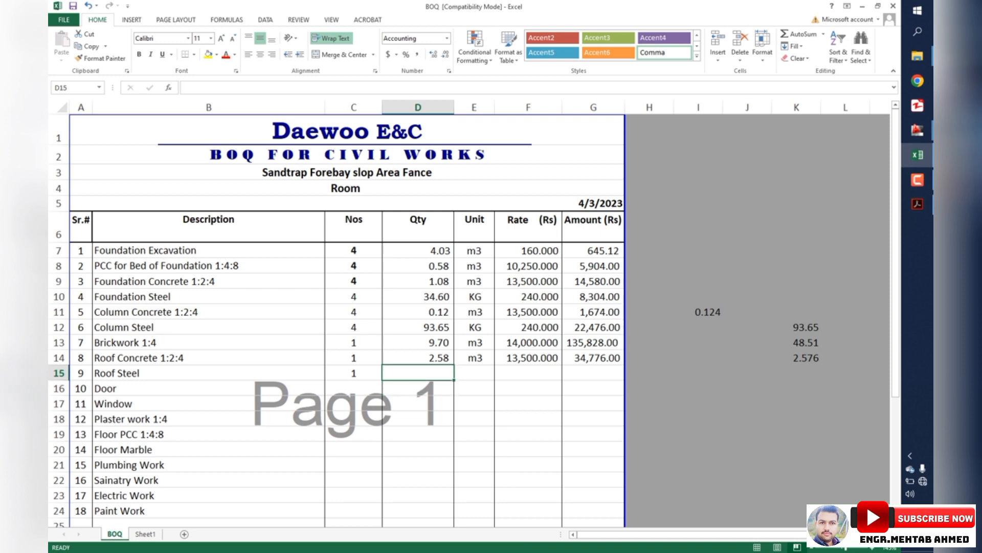
type("=154+")
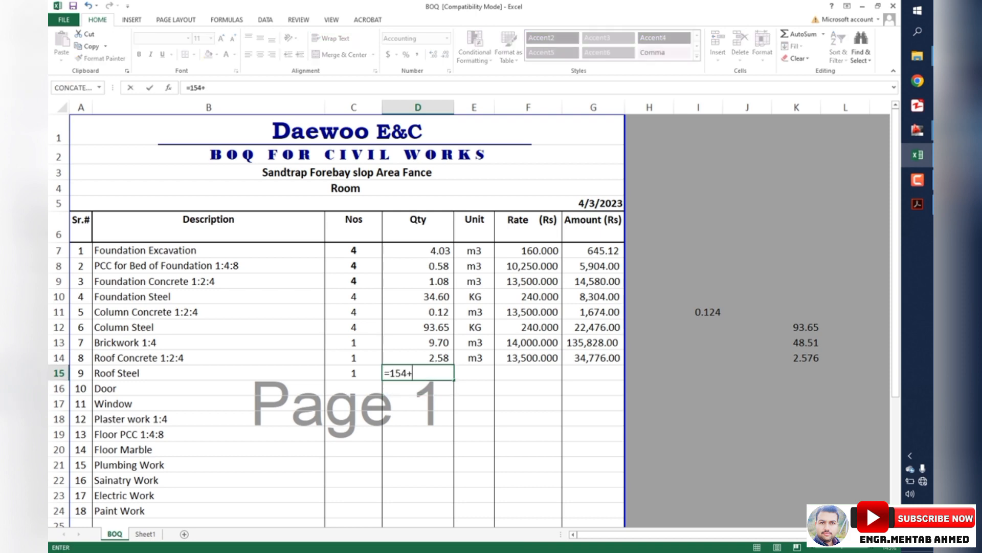
type("155")
key("Return")
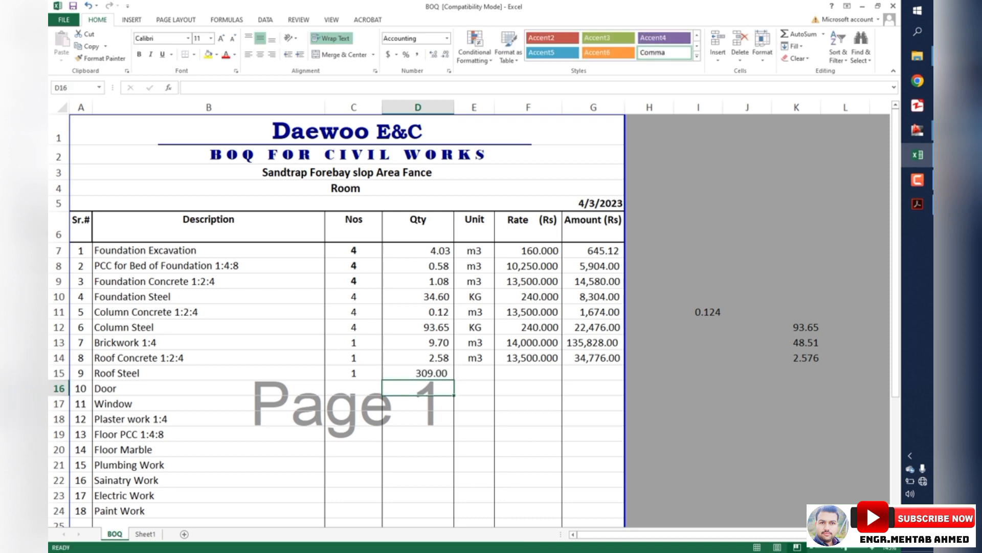
Step: Copy the unit KG from the Column Steel row in E12 to the Roof Steel unit in E15
left_click(474, 357)
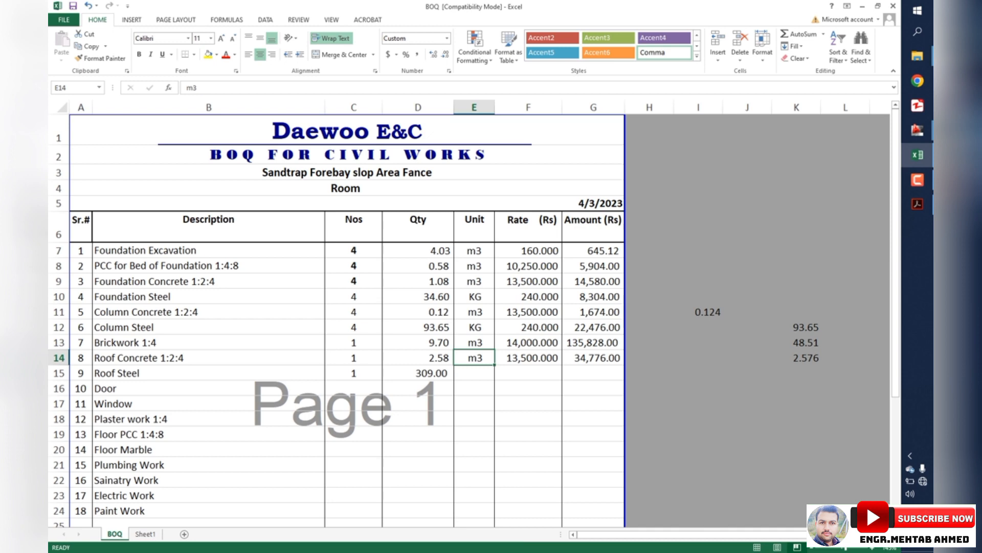
left_click(474, 327)
key("ctrl+c")
left_click(474, 373)
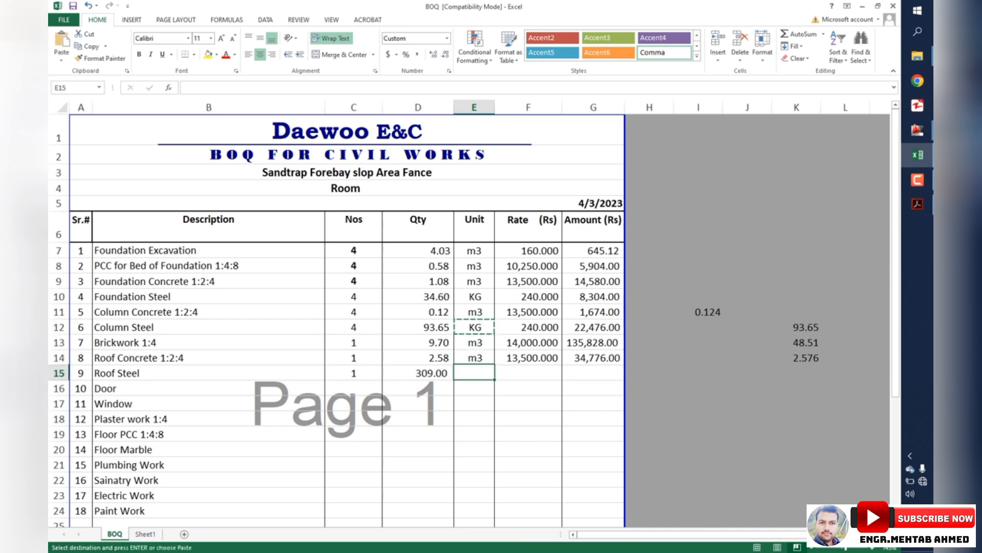
key("ctrl+v")
key("Escape")
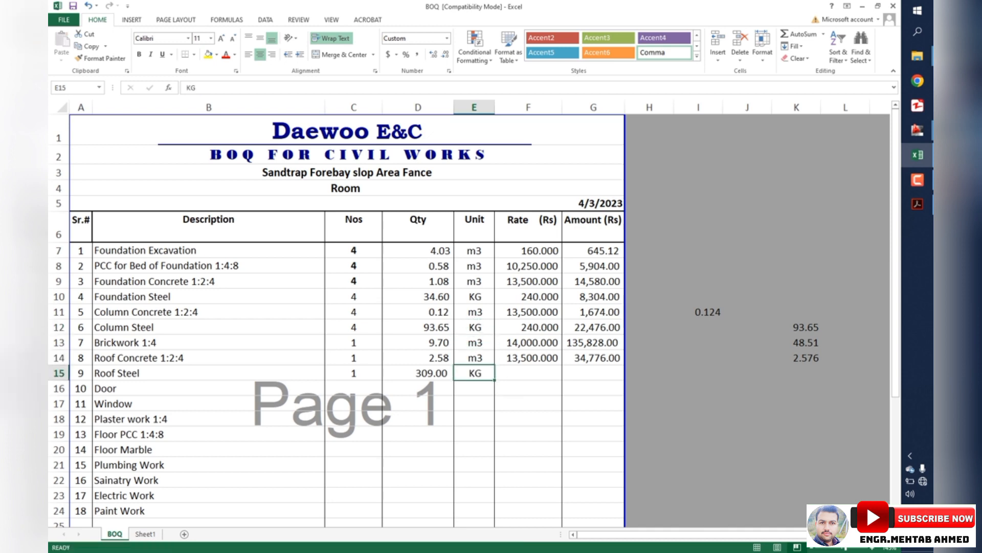
Step: Set the Roof Steel rate to 240 and fill the amount formula down from G14 to G15
left_click(528, 373)
type("240")
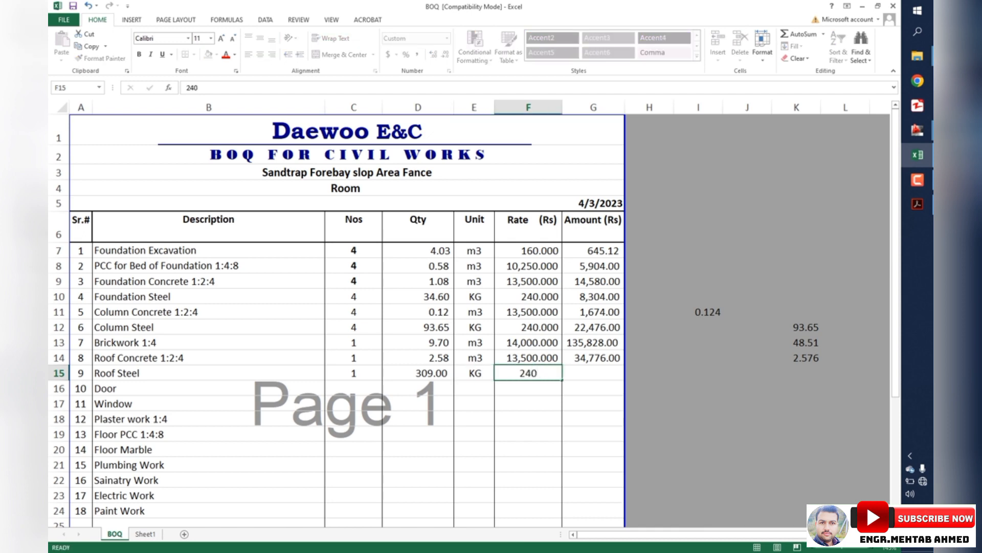
key("Tab")
key("Up")
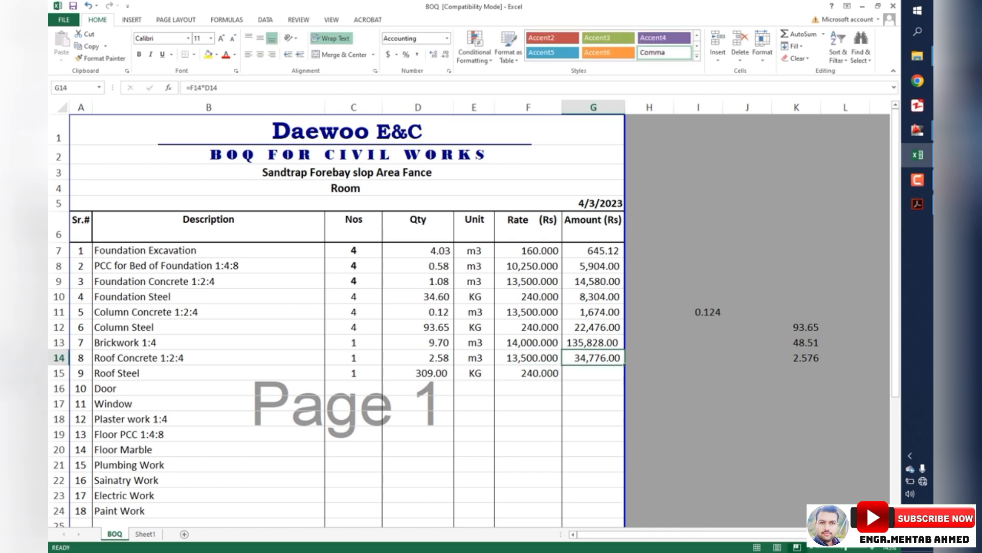
left_click_drag(624, 365, 625, 380)
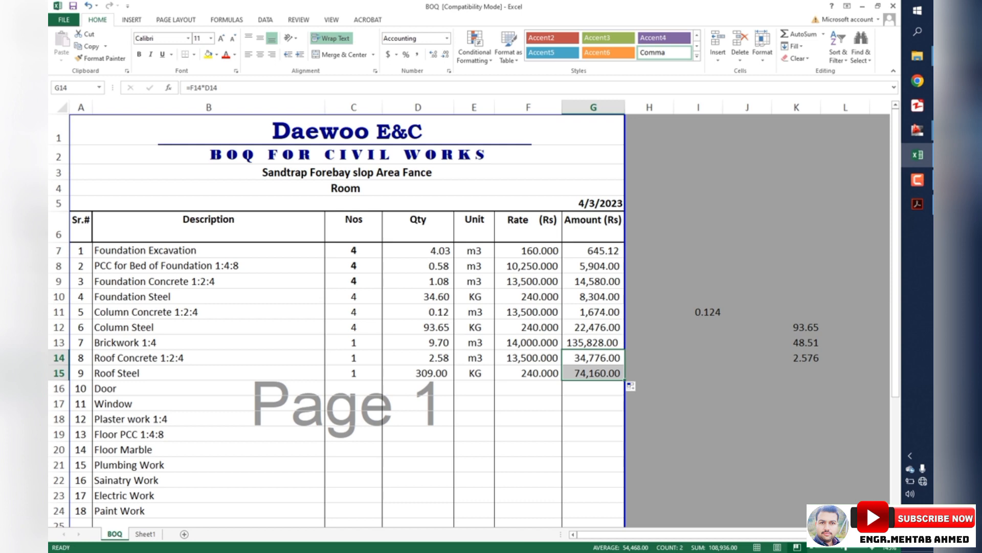
Step: In the Door row, enter 1 as the number, 1 as the quantity and Nos as the unit
scroll(332, 307, "down", 1)
left_click(59, 322)
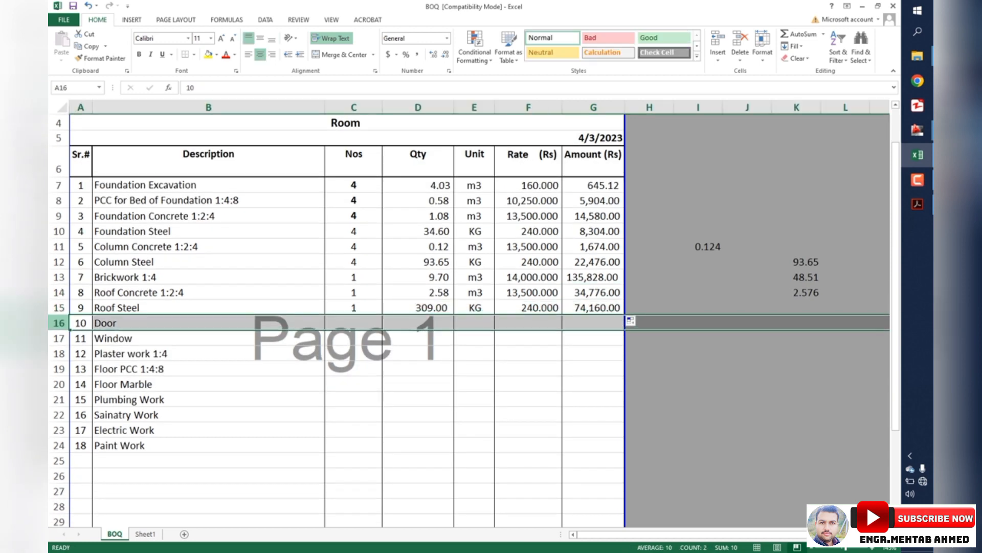
left_click(354, 323)
type("1")
key("Tab")
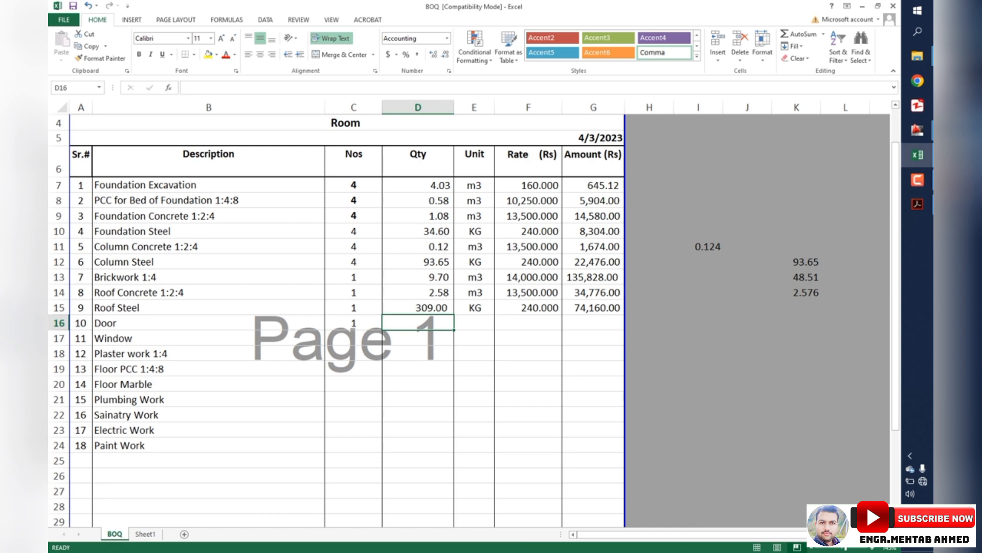
type("1")
key("Tab")
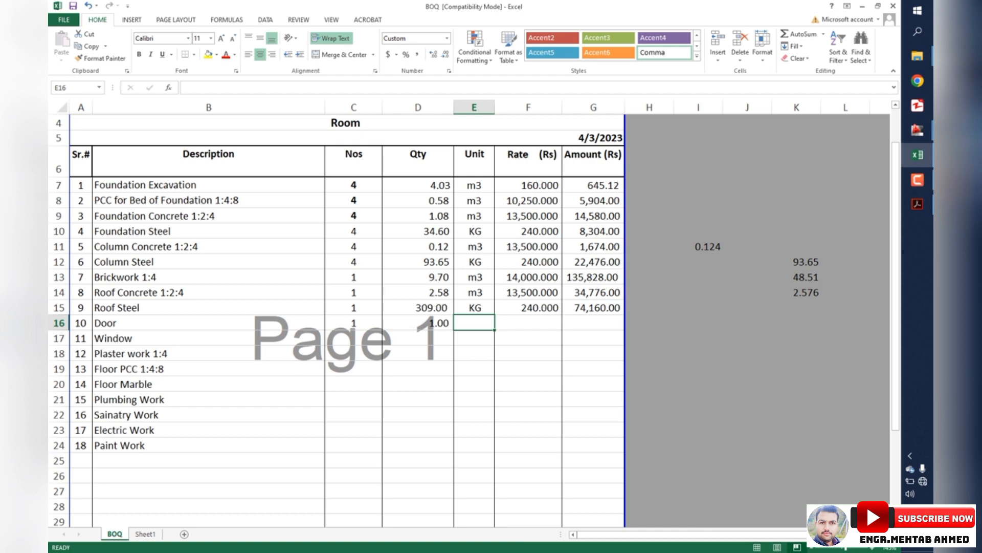
type("Nos")
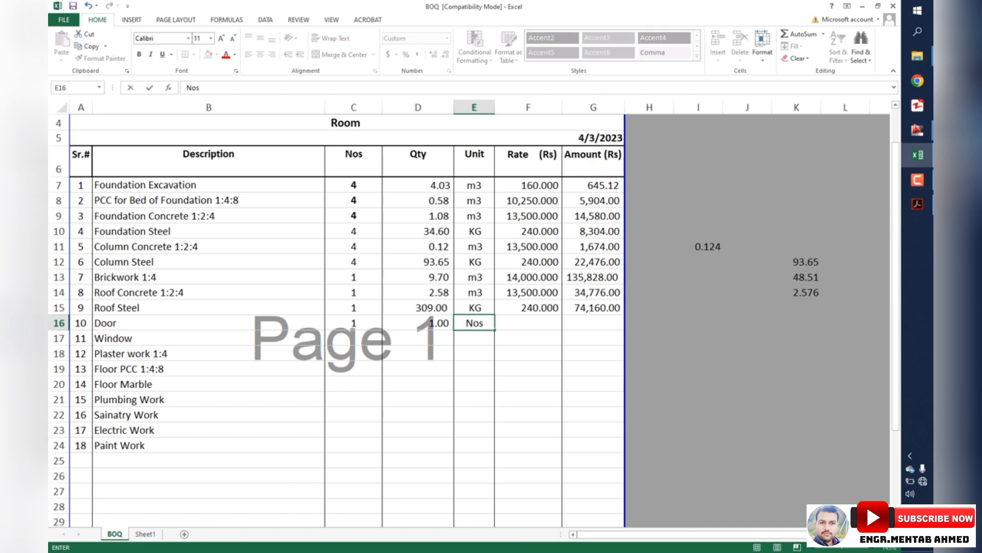
key("Tab")
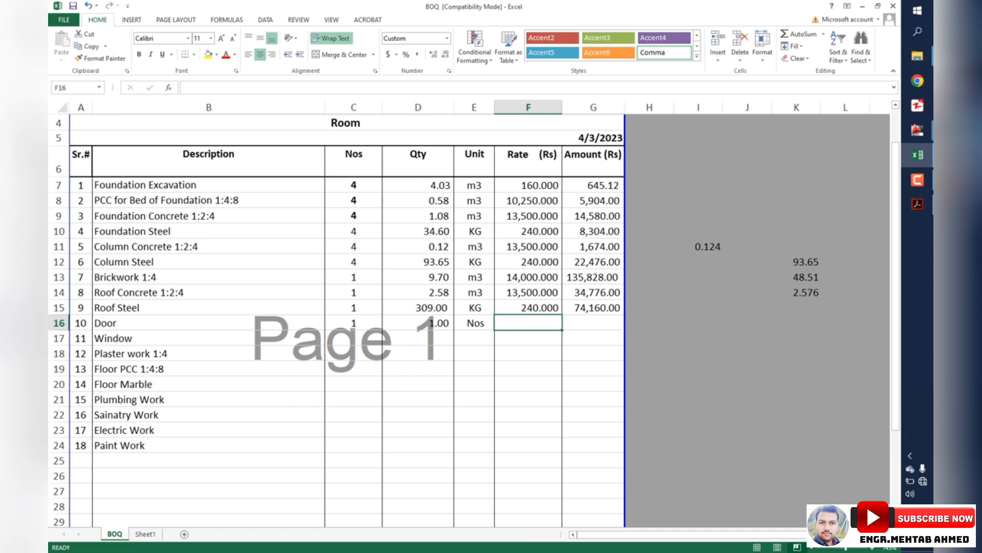
Step: Set the Door rate to 20000 and fill the amount formula down from G15 to G16
type("20000")
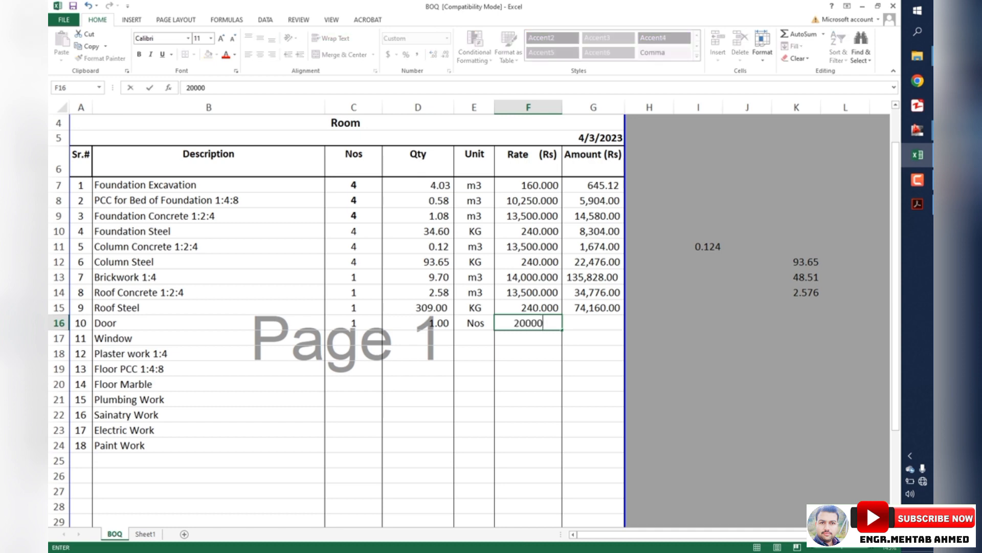
key("Return")
left_click(593, 323)
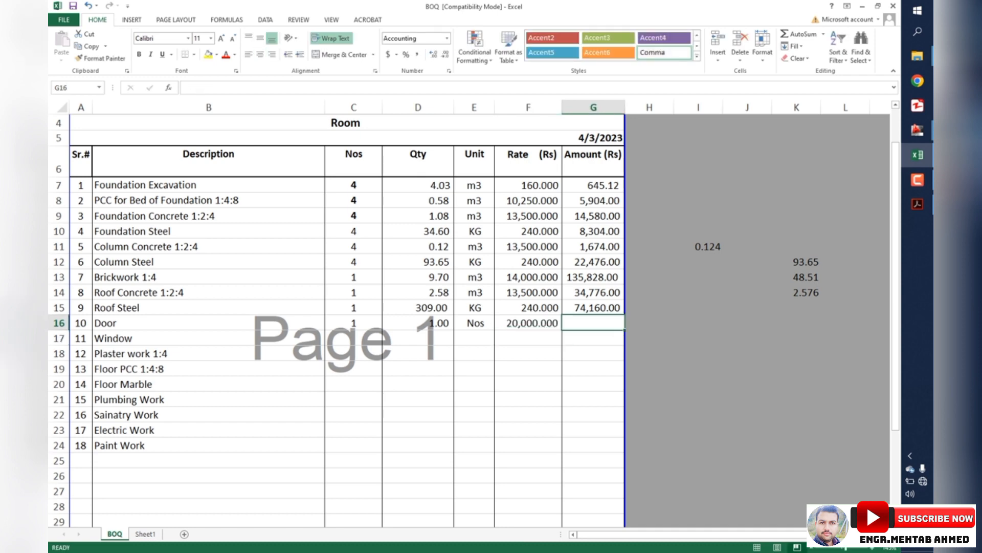
left_click(593, 308)
left_click_drag(624, 315, 623, 324)
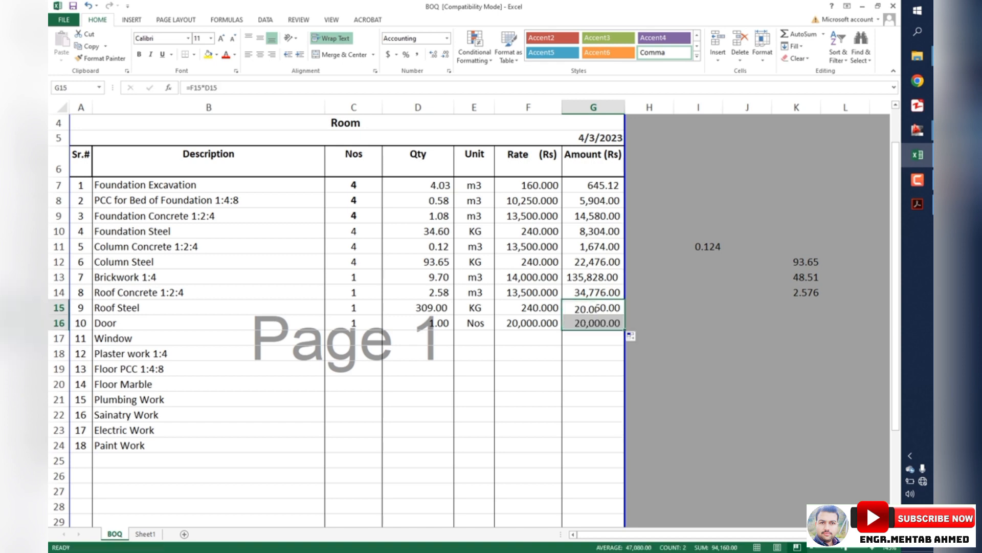
Step: Fill the number 1 down from the Door row to the Window row and enter 1 as the Window quantity
left_click(59, 338)
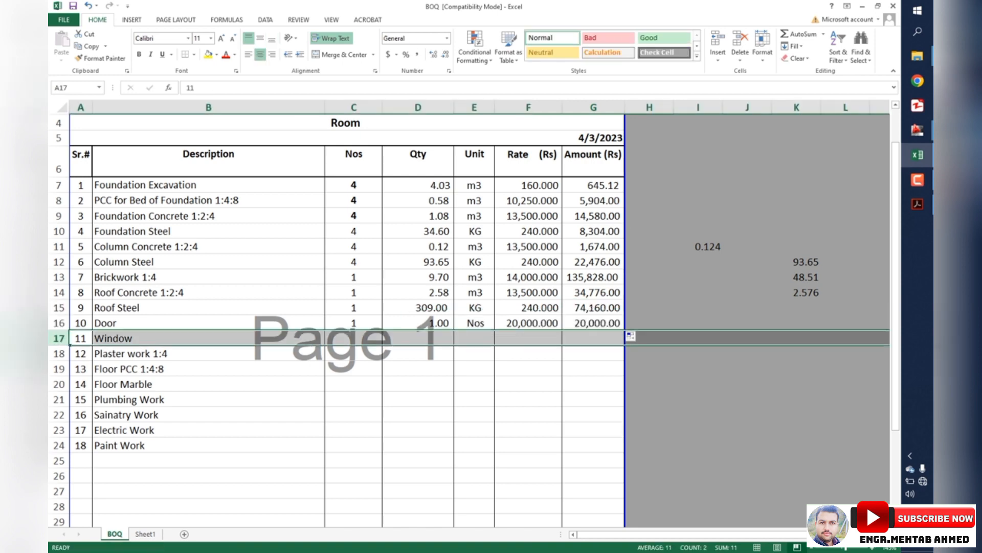
left_click(354, 323)
left_click_drag(382, 330, 387, 341)
left_click(418, 338)
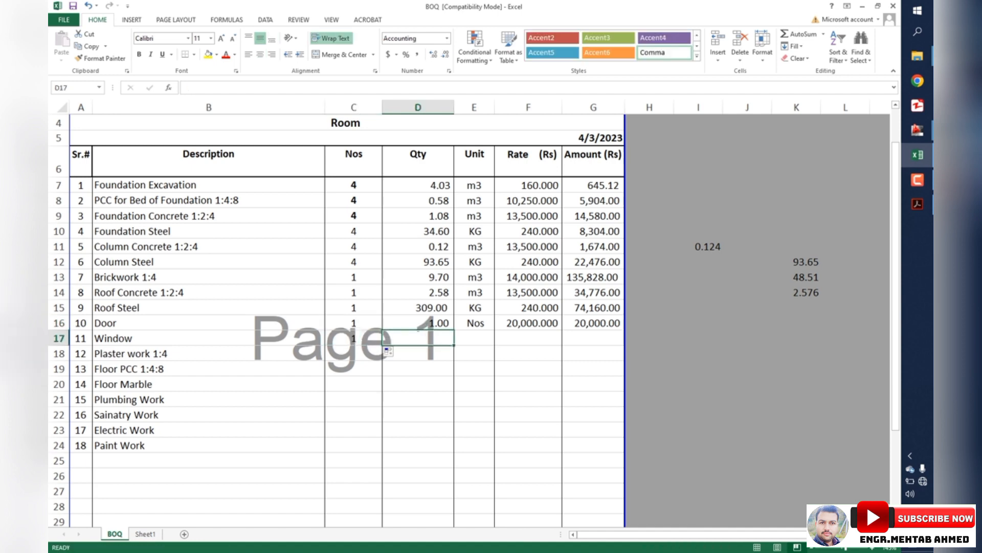
type("1")
key("Tab")
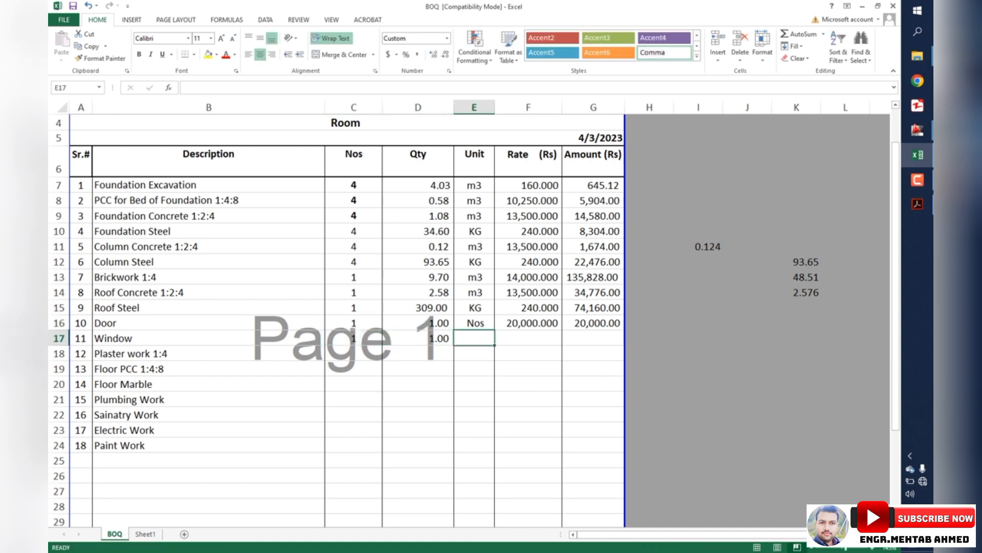
Step: Enter Nos as the Window unit and set its rate to 10000
type("Nos")
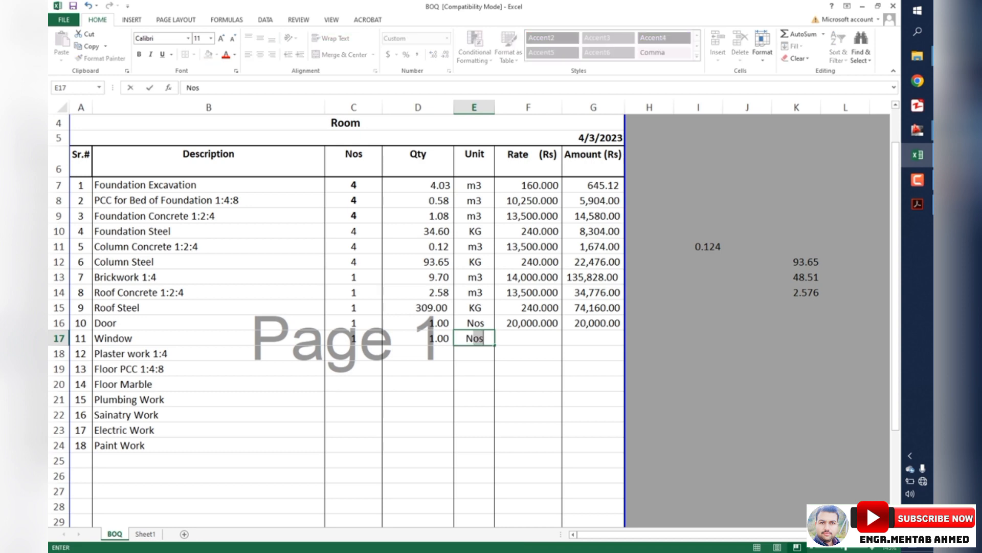
key("Return")
key("Right")
key("Up")
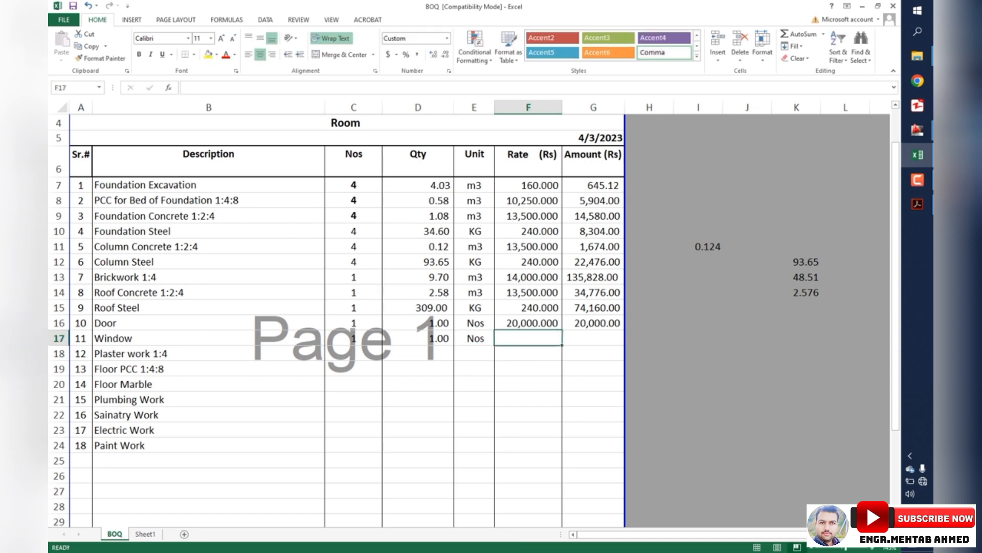
type("10000")
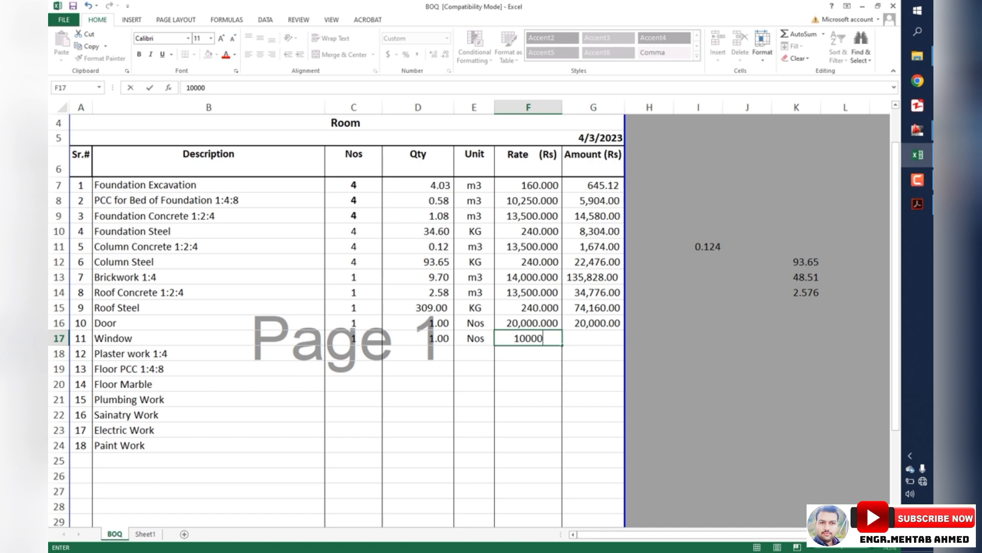
key("Return")
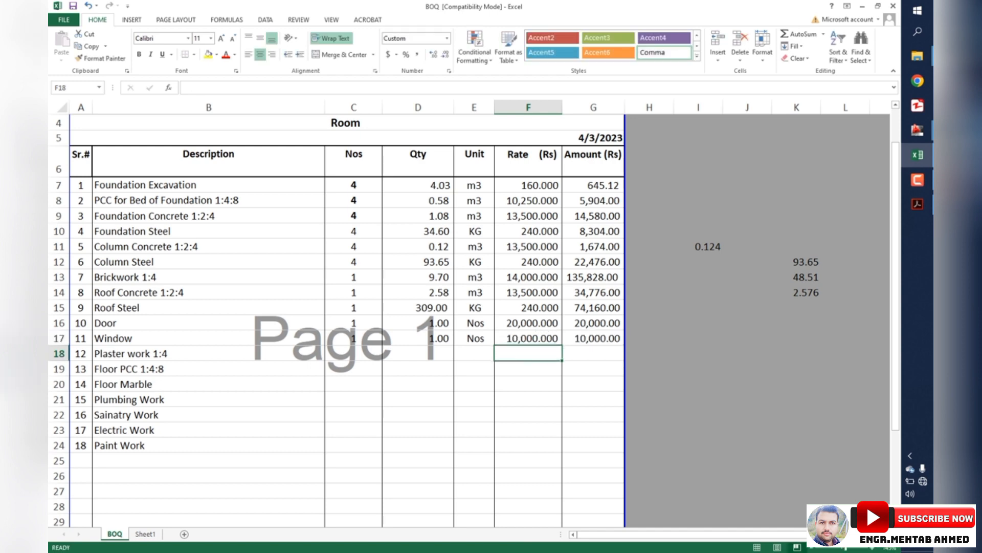
left_click(58, 353)
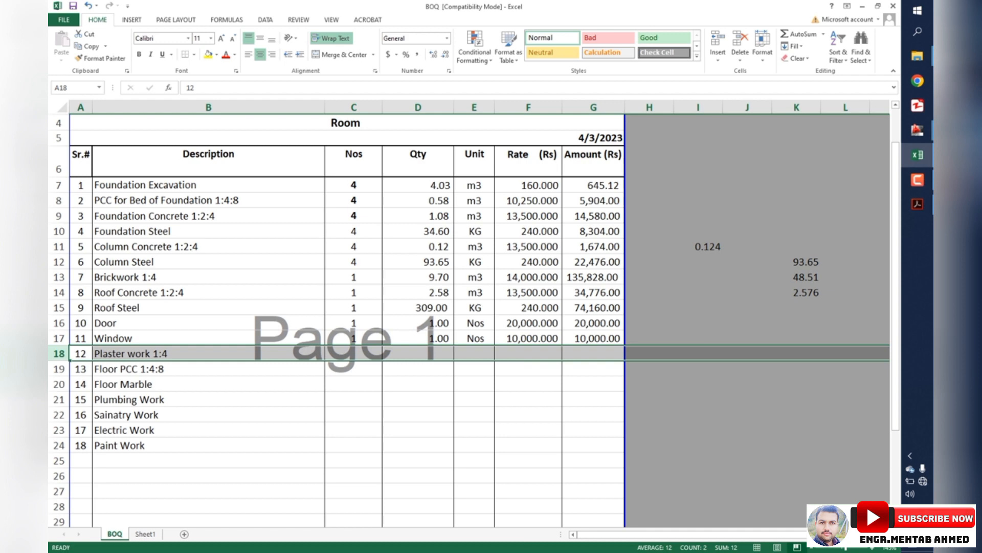
left_click(796, 292)
left_click(797, 278)
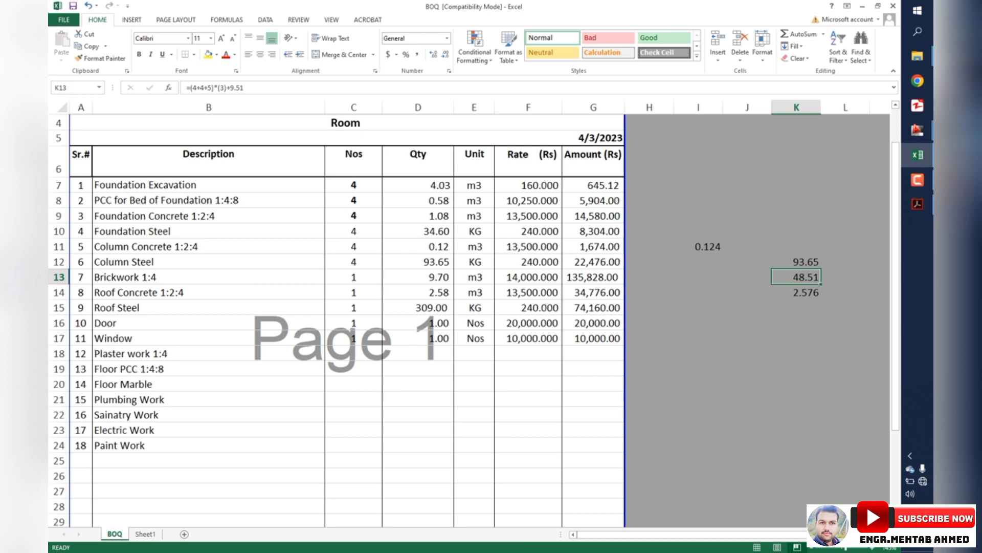
type("50")
key("Return")
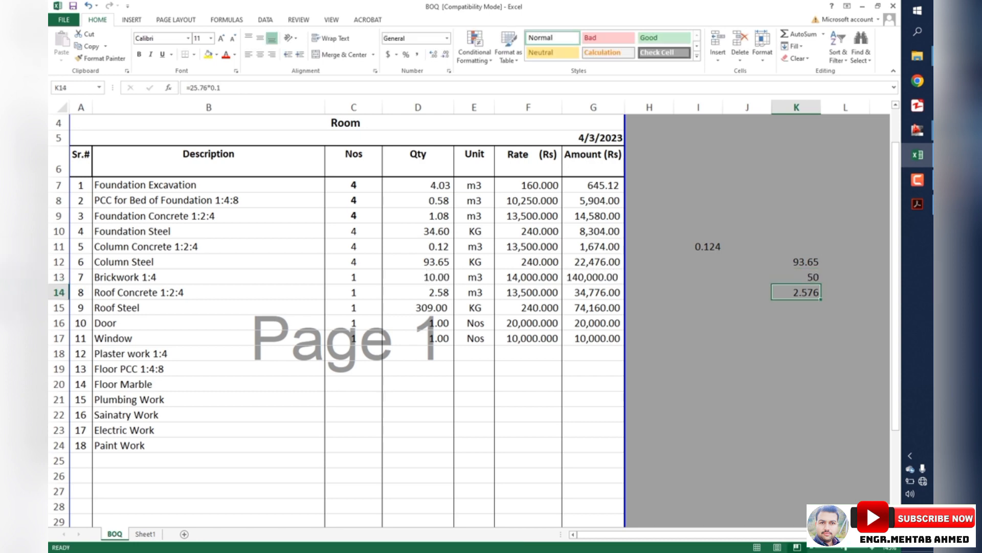
key("ctrl+z")
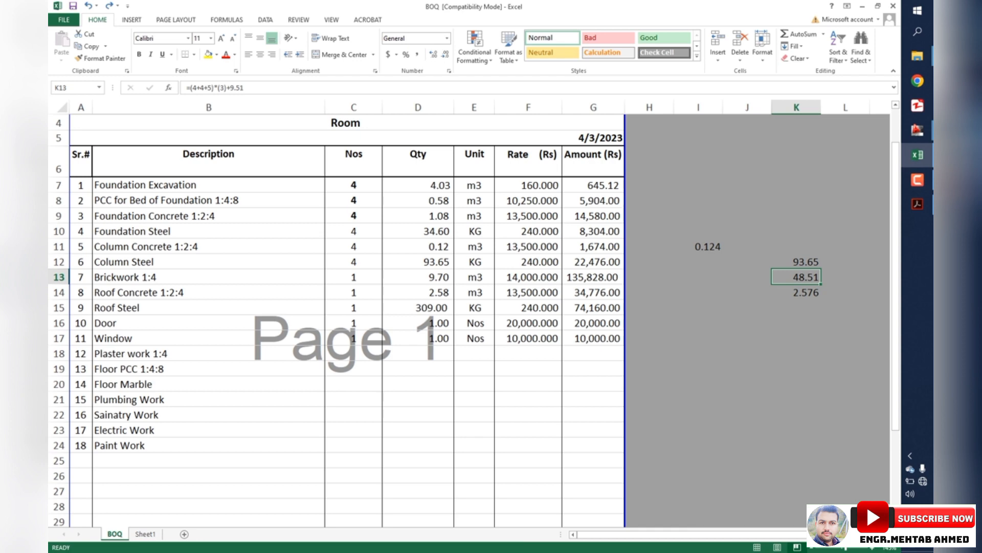
Step: Enter 1 as the number for Plaster work 1:4
left_click(59, 353)
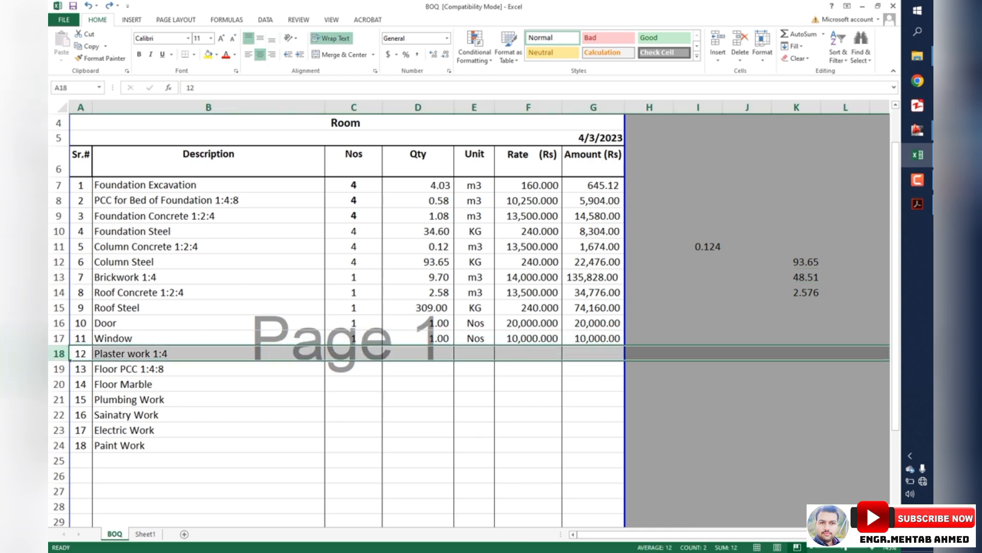
left_click(353, 353)
type("1")
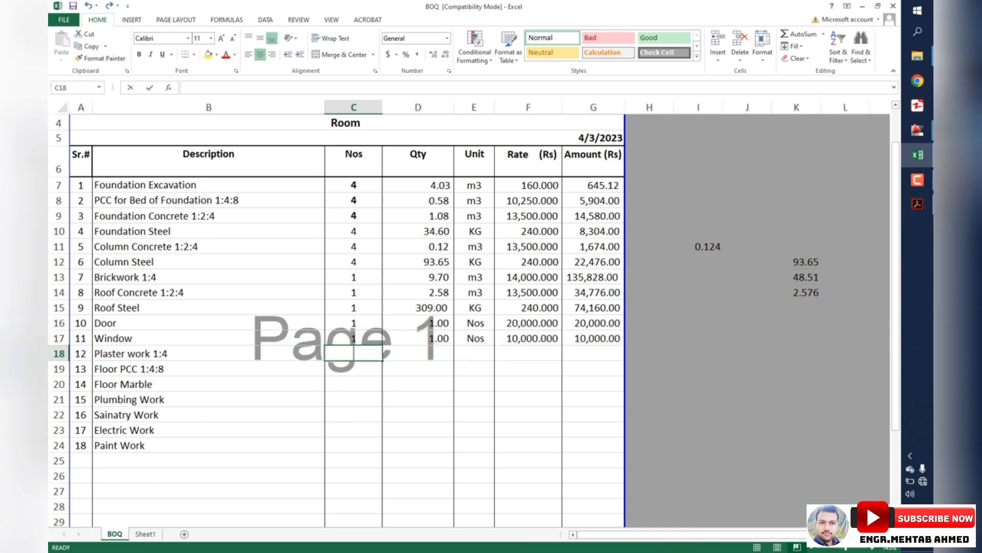
key("Tab")
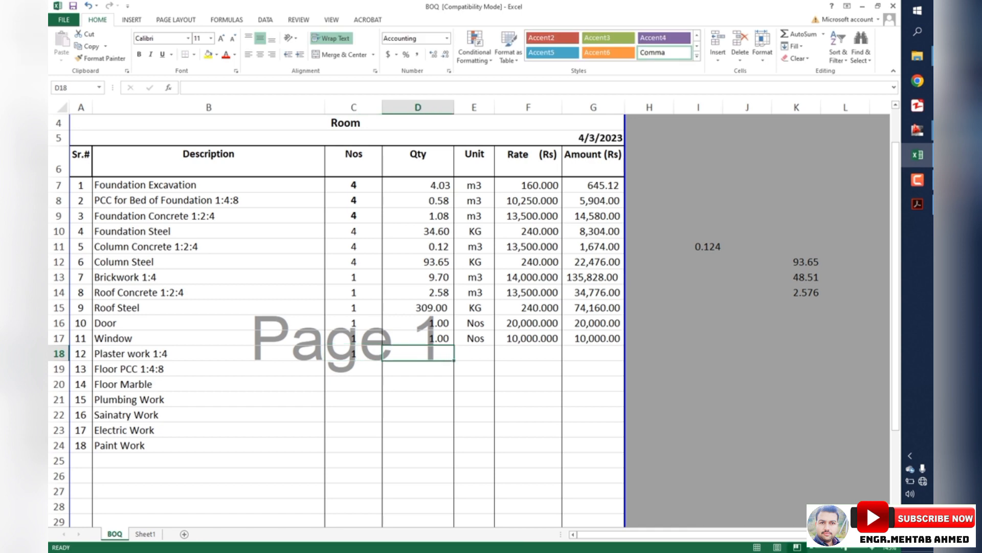
Step: Enter 50 and replace it with 100 as the Plaster work 1:4 quantity
type("50")
key("Return")
key("Up")
type("100")
key("Return")
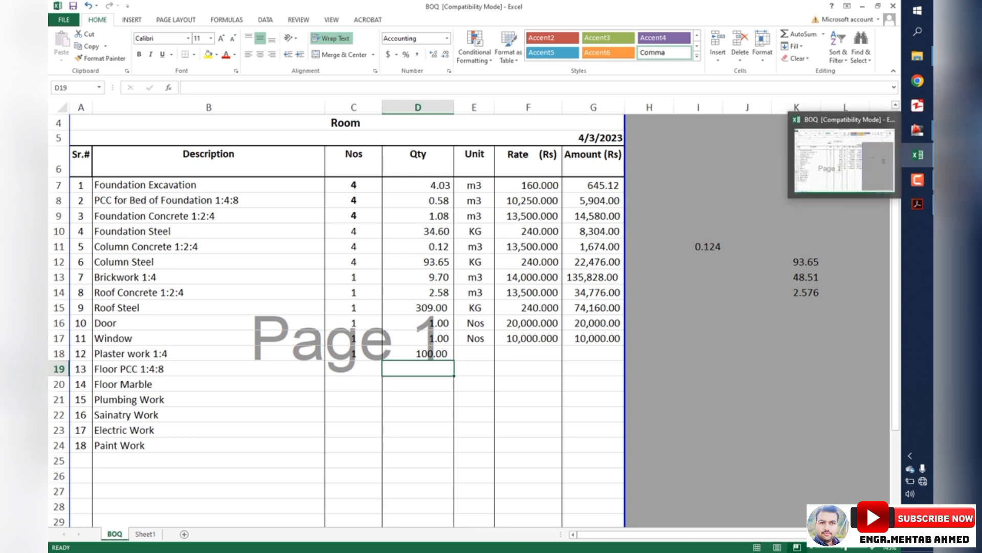
Step: Set the Plaster work 1:4 quantity in D18 to the formula =50+50+25
key("Up")
left_click(186, 88)
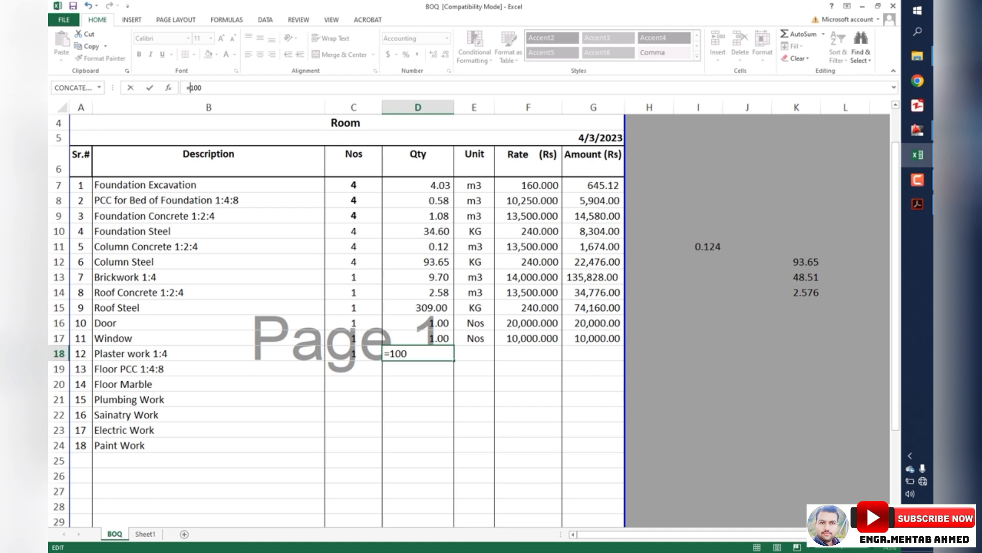
type("=")
key("Delete")
key("Delete")
key("Delete")
type("50+50")
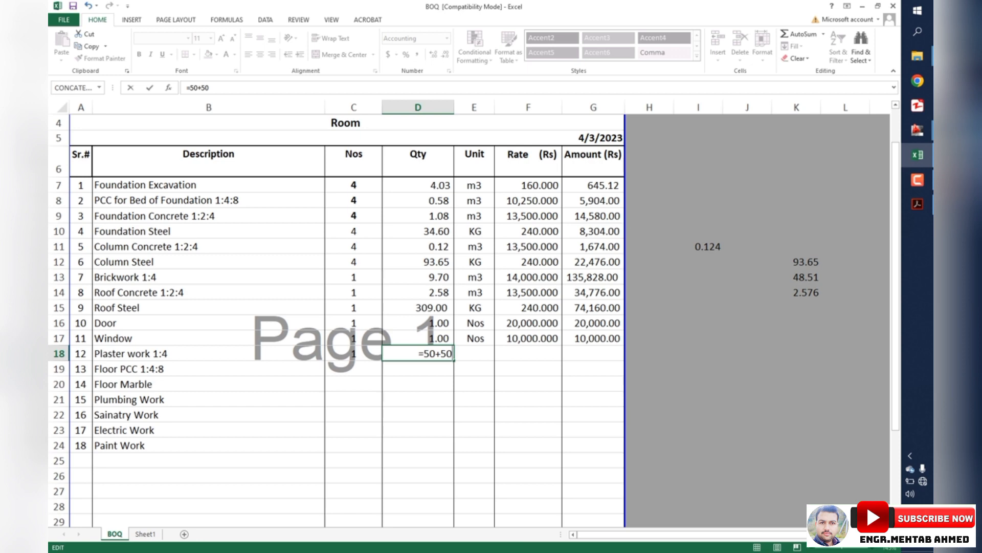
type("+25")
key("Return")
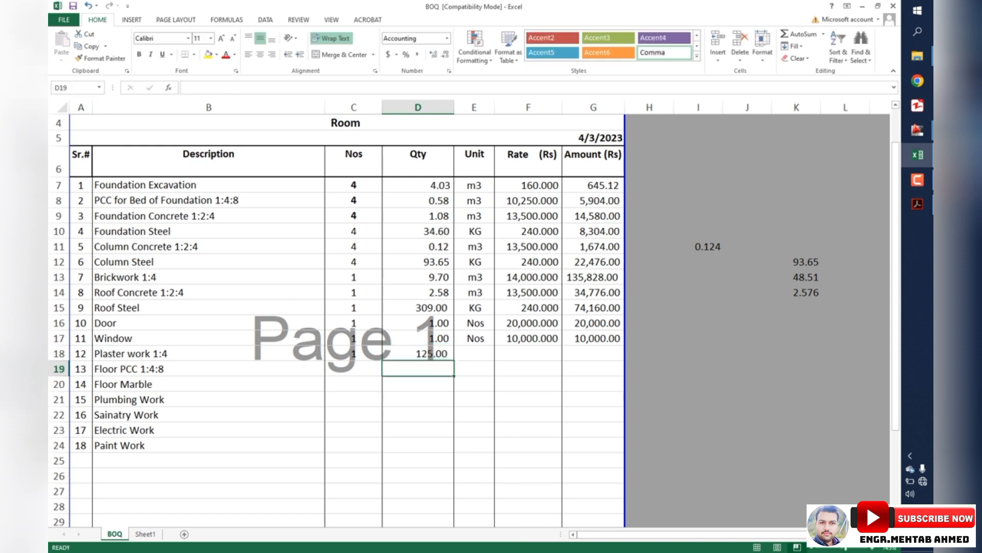
Step: Enter Sq.m as the unit for Plaster work 1:4
key("Up")
key("Up")
key("Right")
key("Down")
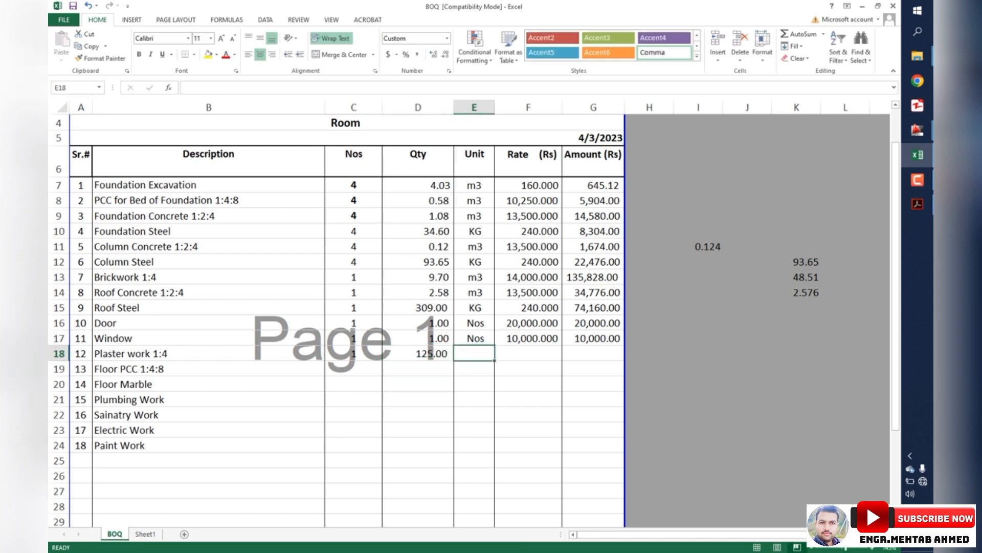
type("N")
key("BackSpace")
key("BackSpace")
type("S")
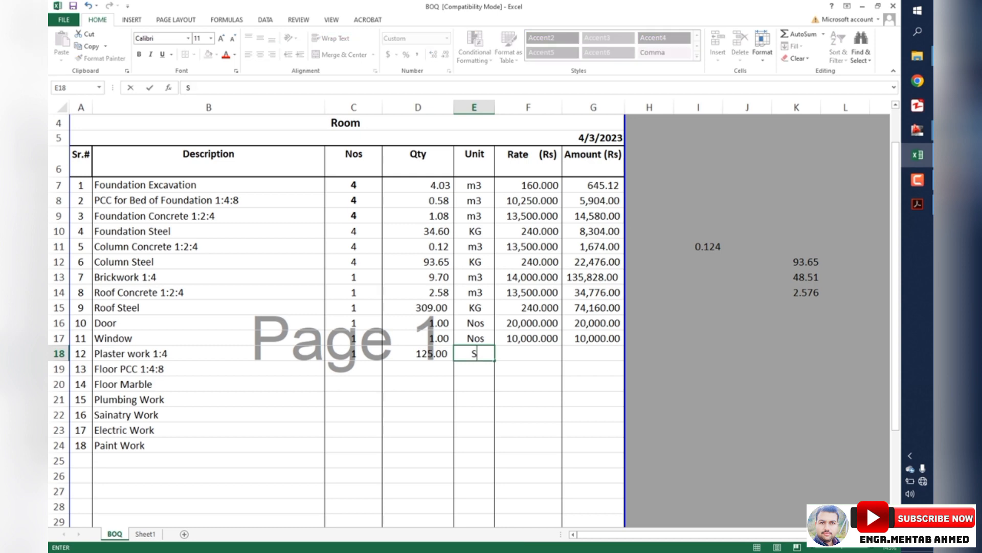
type("q.m")
key("Right")
Step: Set the Plaster work 1:4 rate to 3000
key("Down")
key("Down")
key("Down")
key("Up")
key("Up")
key("Up")
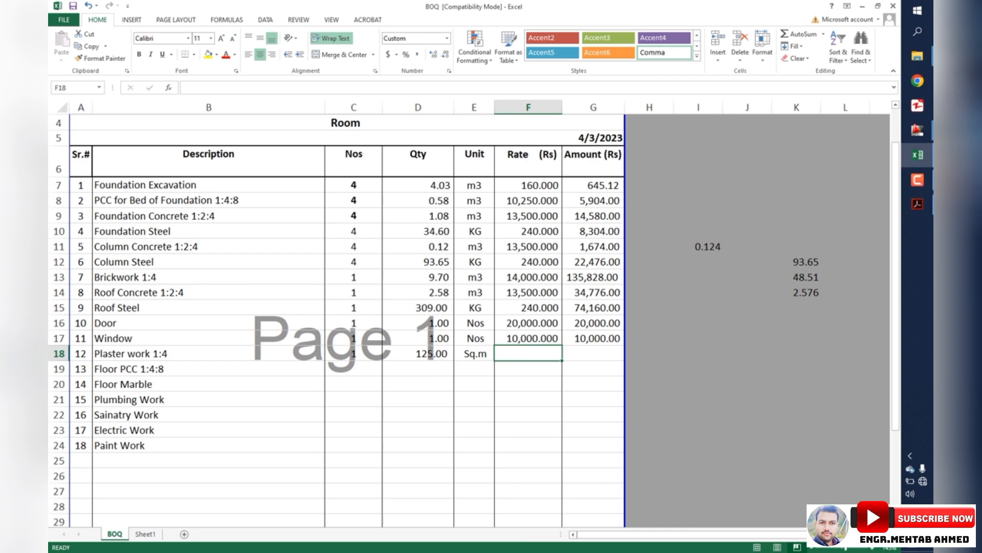
type("50")
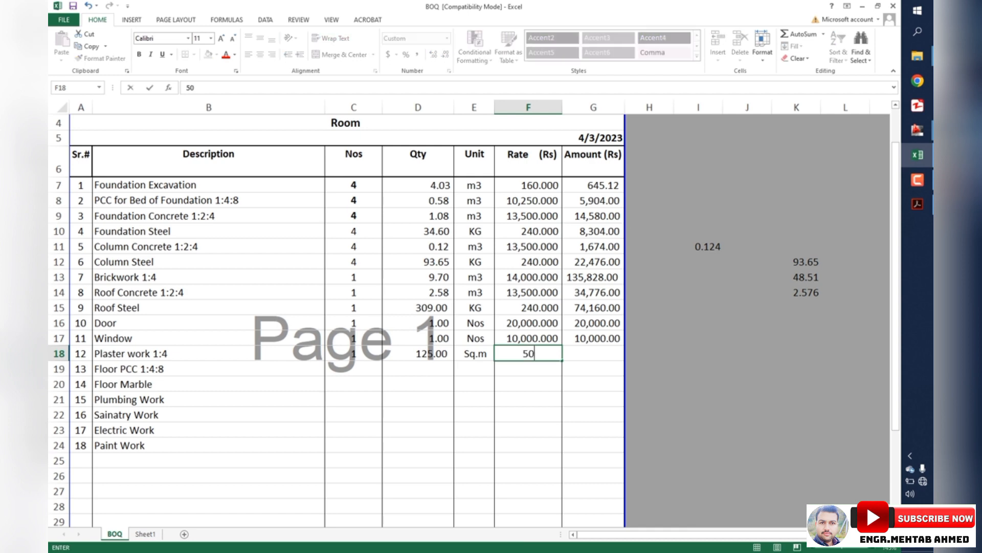
key("BackSpace")
key("BackSpace")
type("3000")
key("Return")
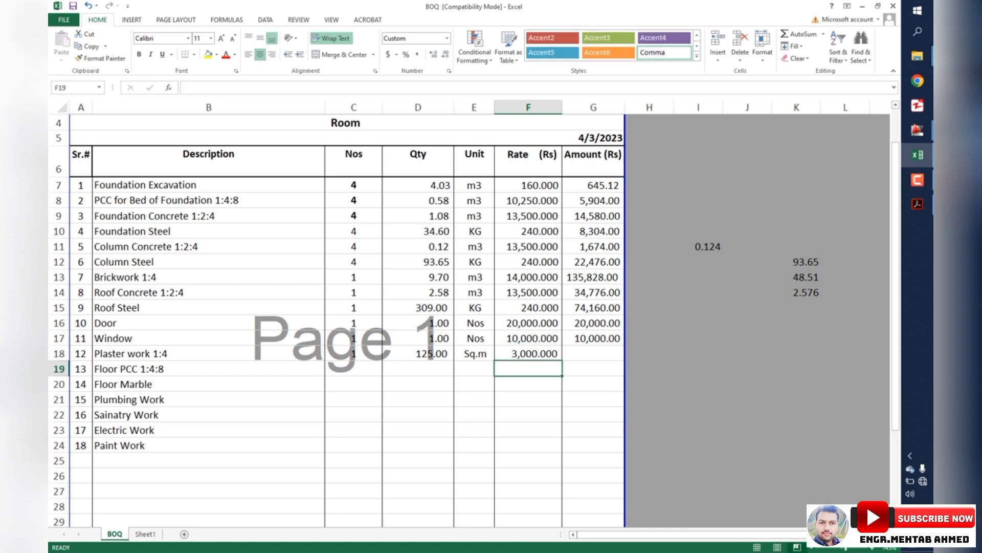
Step: Fill the amount formula down from the Window row in G17 to the Plaster work row in G18
left_click(593, 353)
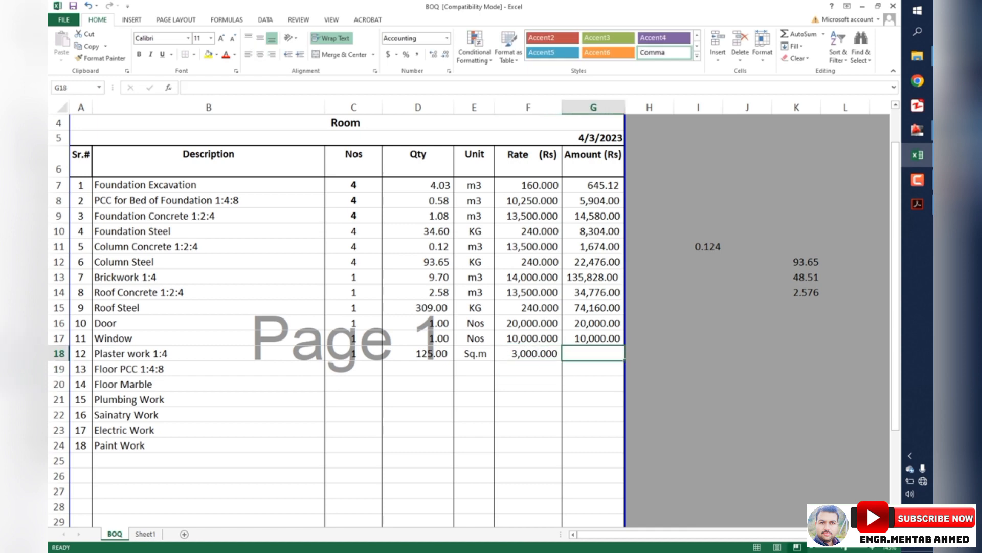
left_click(592, 338)
left_click_drag(625, 346, 624, 360)
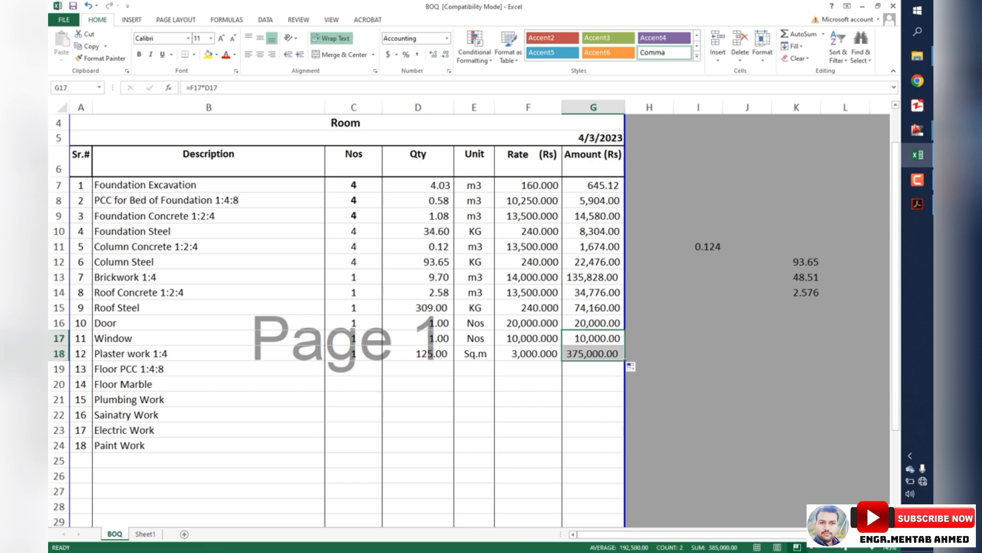
Step: Fill the Nos value 1 down from the Plaster work row to the Floor PCC 1:4:8 row in C19
left_click(59, 368)
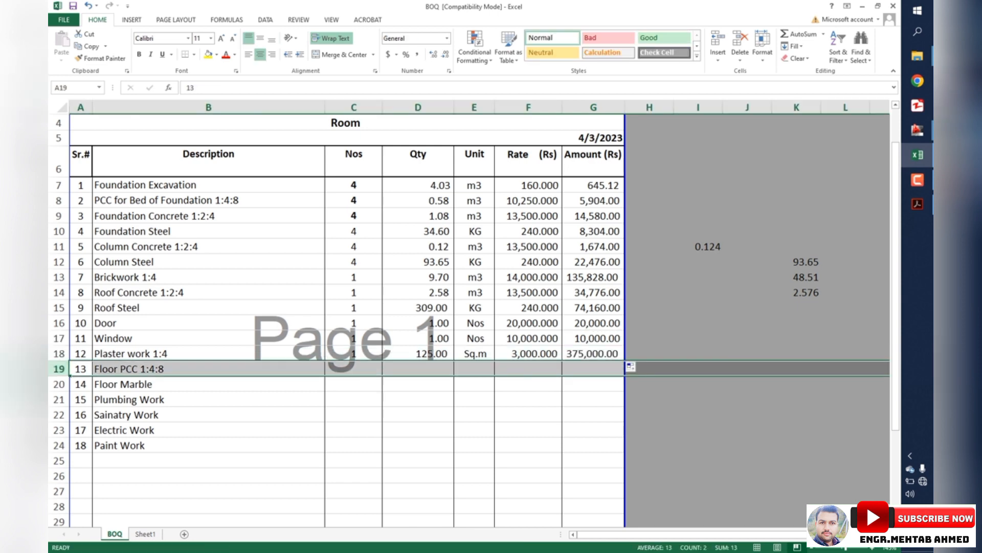
left_click(354, 368)
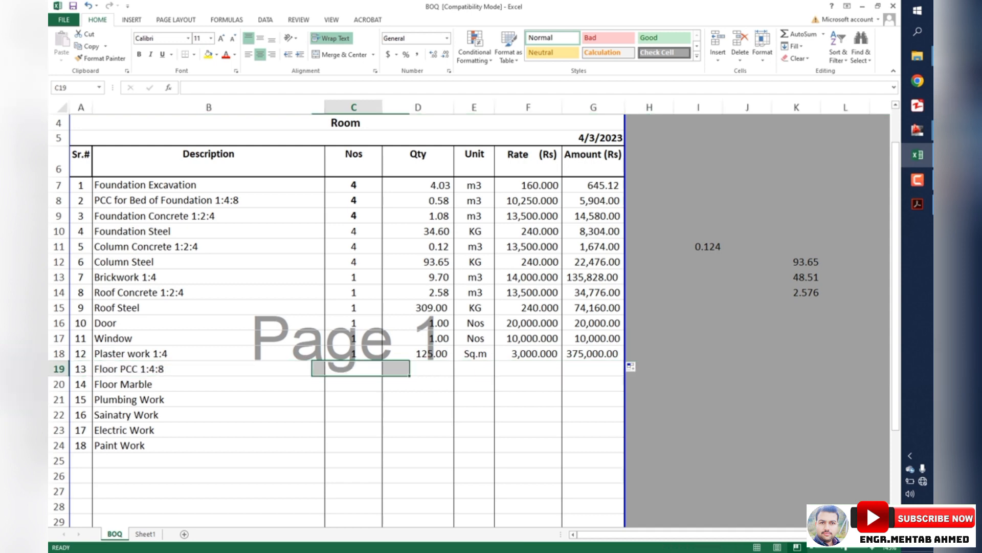
left_click(354, 354)
left_click_drag(383, 360, 382, 375)
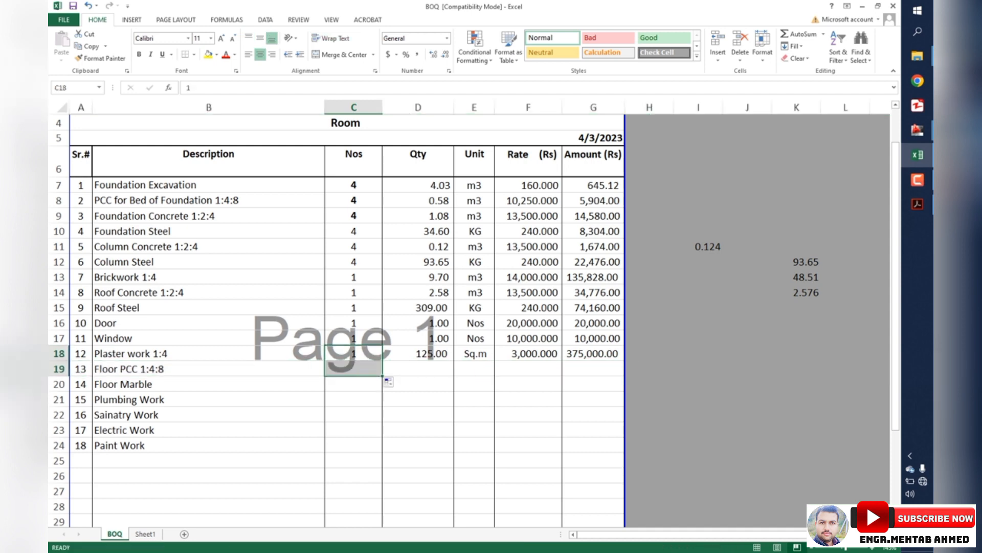
Step: Switch to AutoCAD, draw a rectangle between the room's inner wall corners on the plan, and select it to show its area
left_click(418, 369)
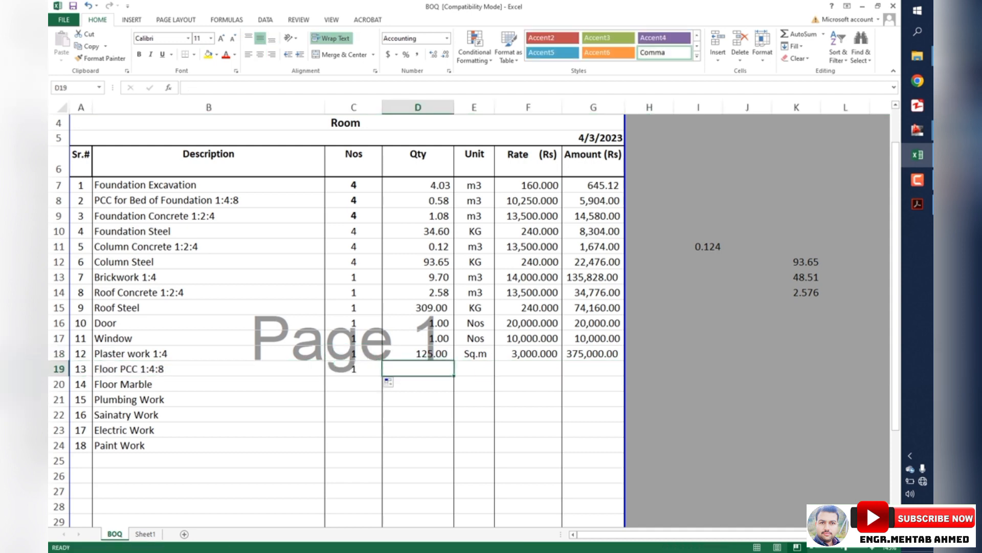
left_click(918, 155)
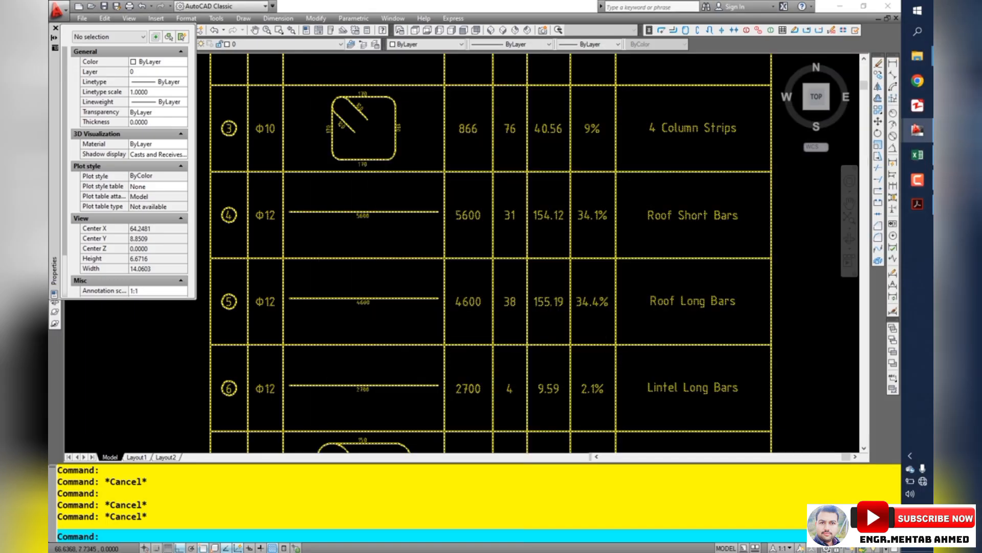
scroll(599, 325, "down", 10)
scroll(298, 311, "up", 8)
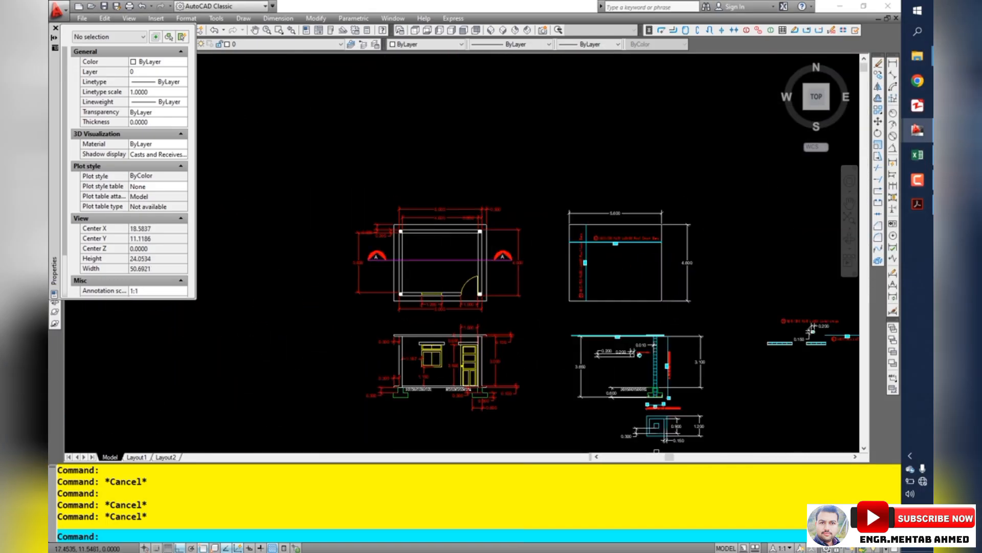
type("REc")
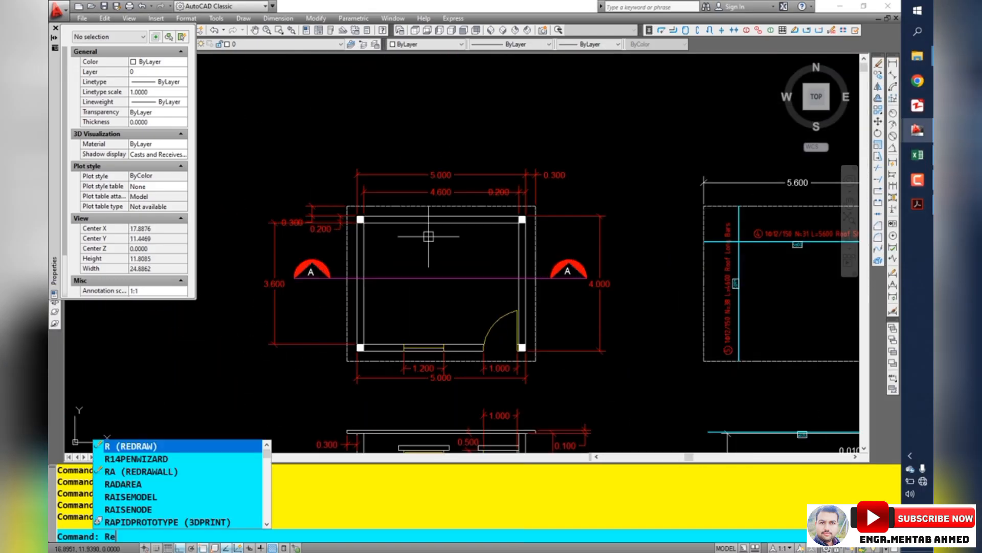
key("Return")
scroll(386, 220, "up", 3)
left_click(343, 227)
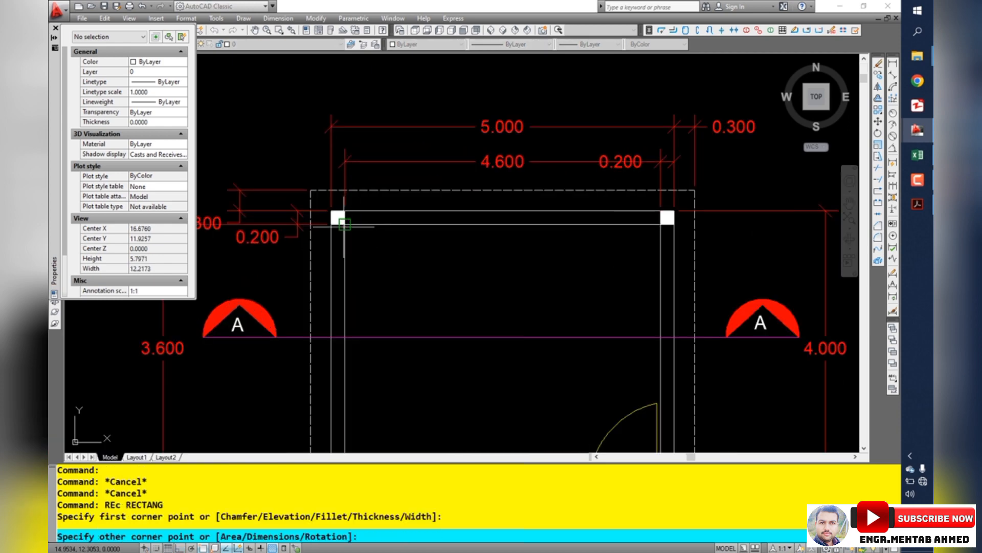
scroll(476, 230, "down", 2)
scroll(573, 379, "up", 6)
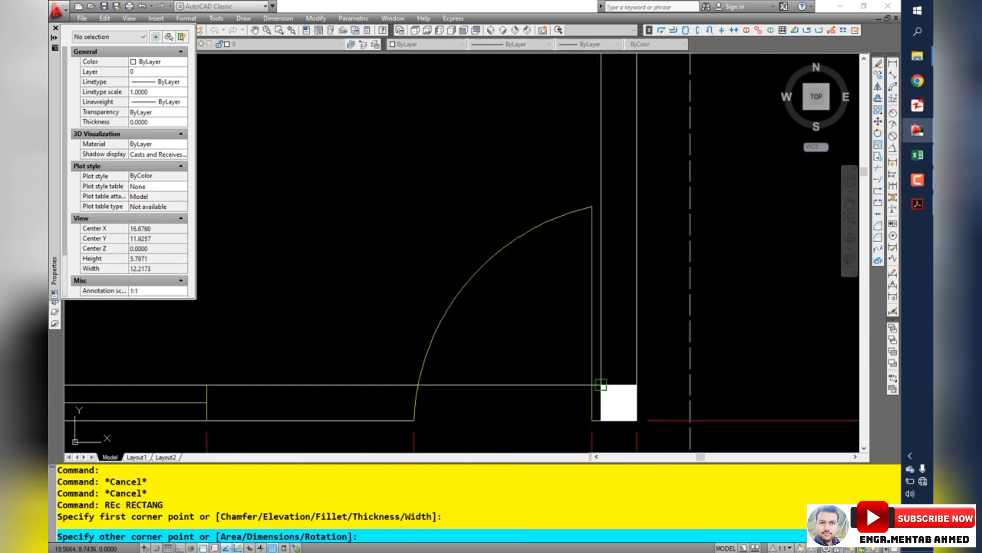
left_click(556, 377)
left_click(554, 383)
scroll(577, 358, "down", 4)
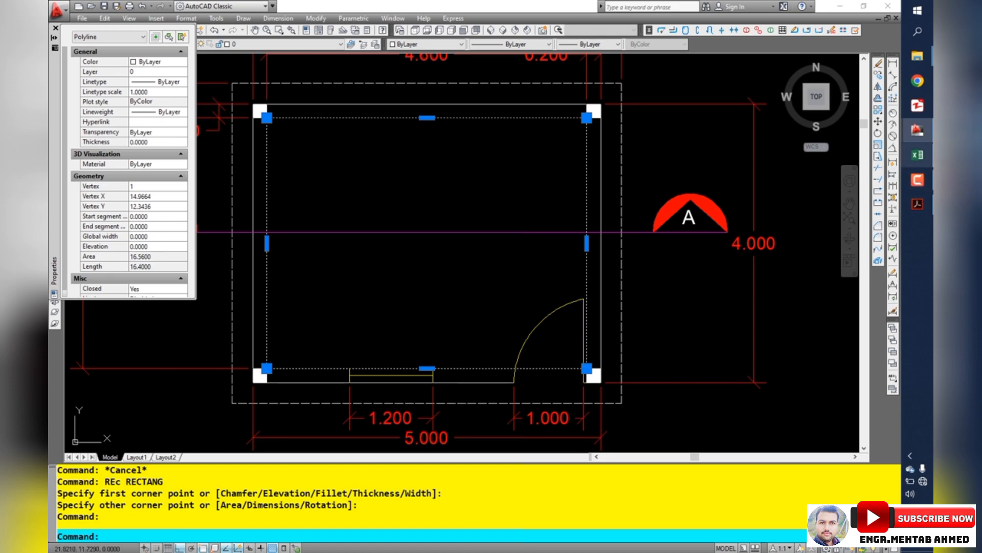
Step: Switch back to Excel and set the Floor PCC 1:4:8 quantity in D19 to the formula =16.56*0.1
left_click(918, 155)
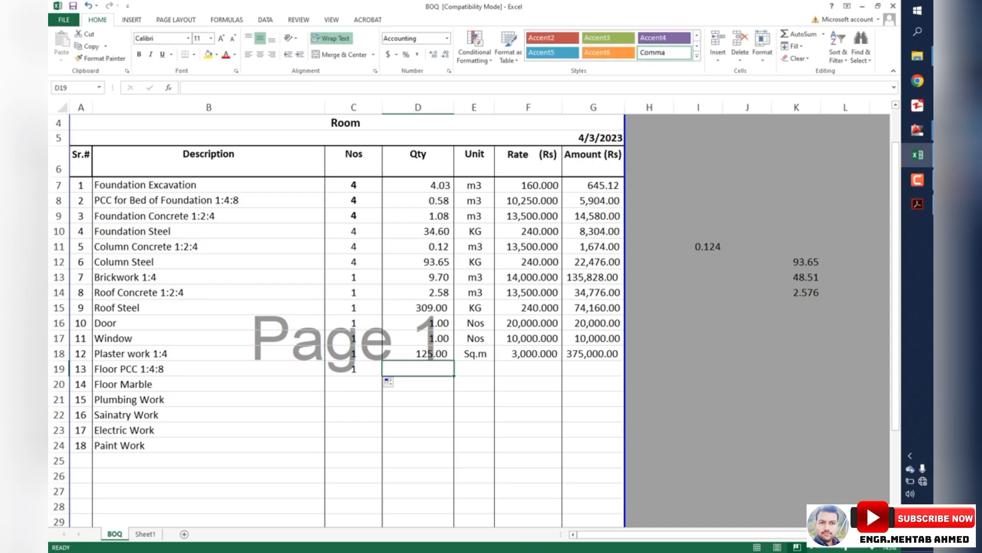
type("=16.56")
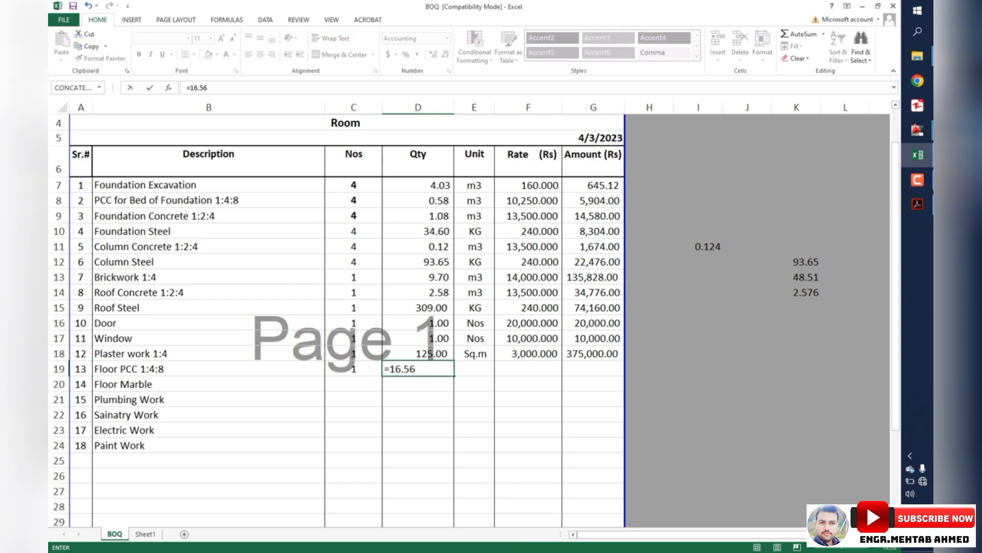
type("*")
type("0.1")
key("Return")
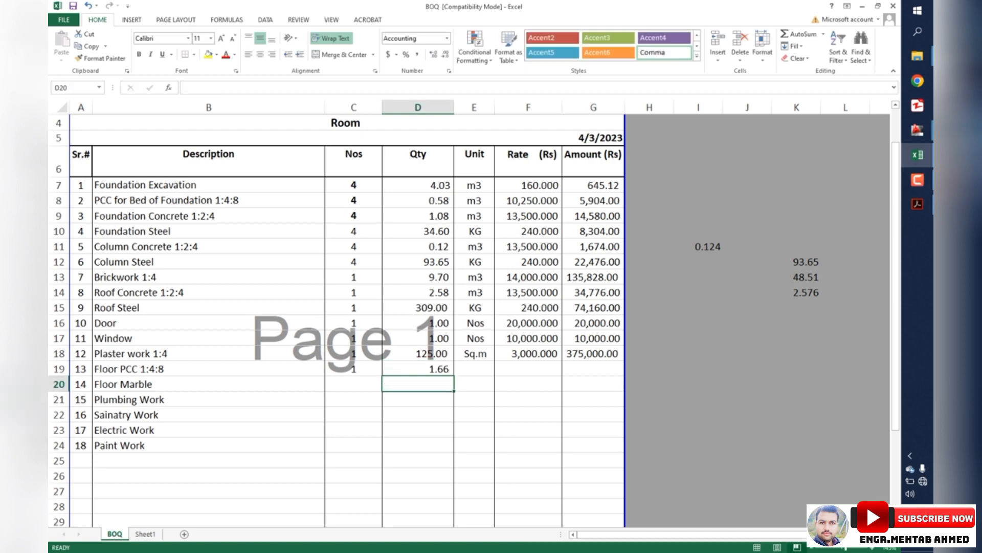
Step: Copy the m3 unit from the Roof Concrete row to the Floor PCC 1:4:8 unit cell E19
key("Up")
key("Right")
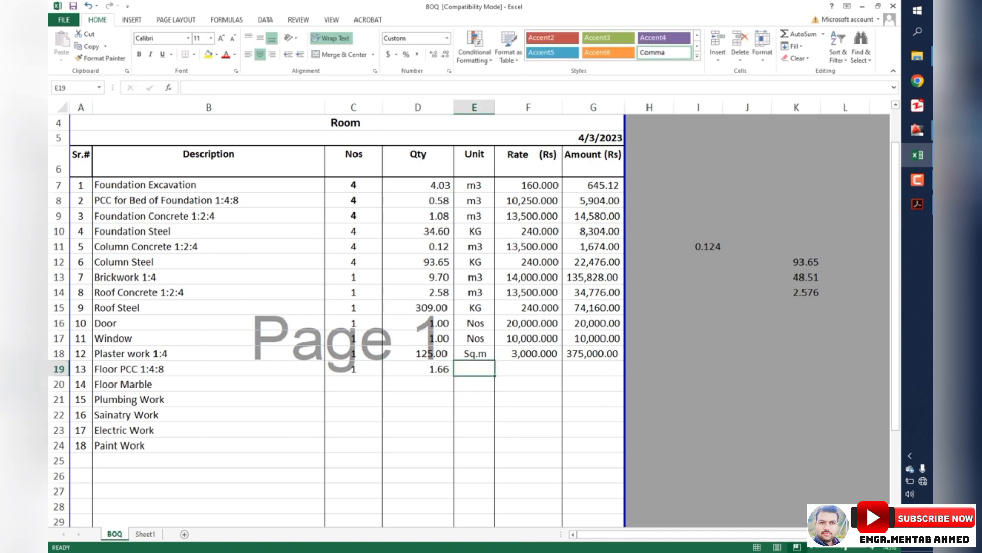
left_click(474, 293)
key("ctrl+c")
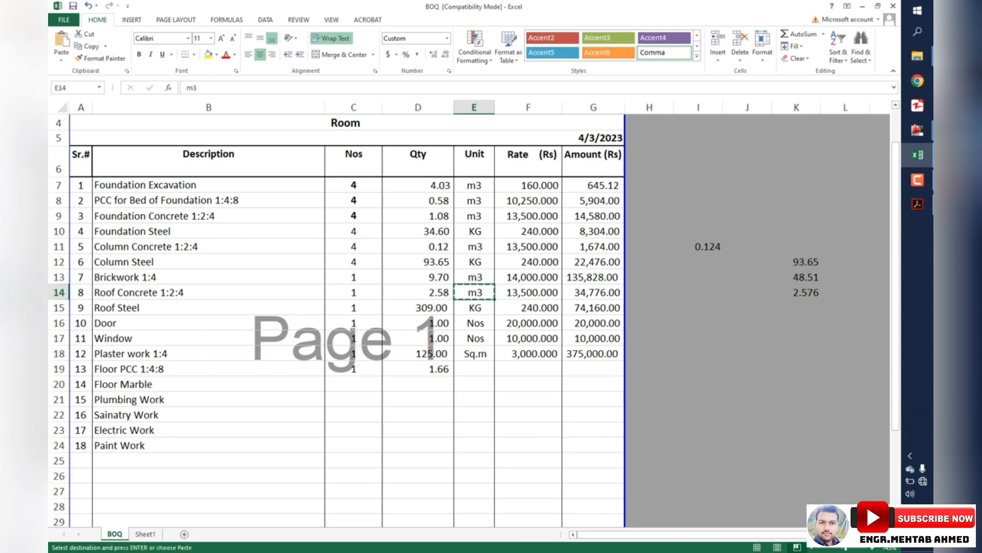
left_click(475, 369)
key("ctrl+v")
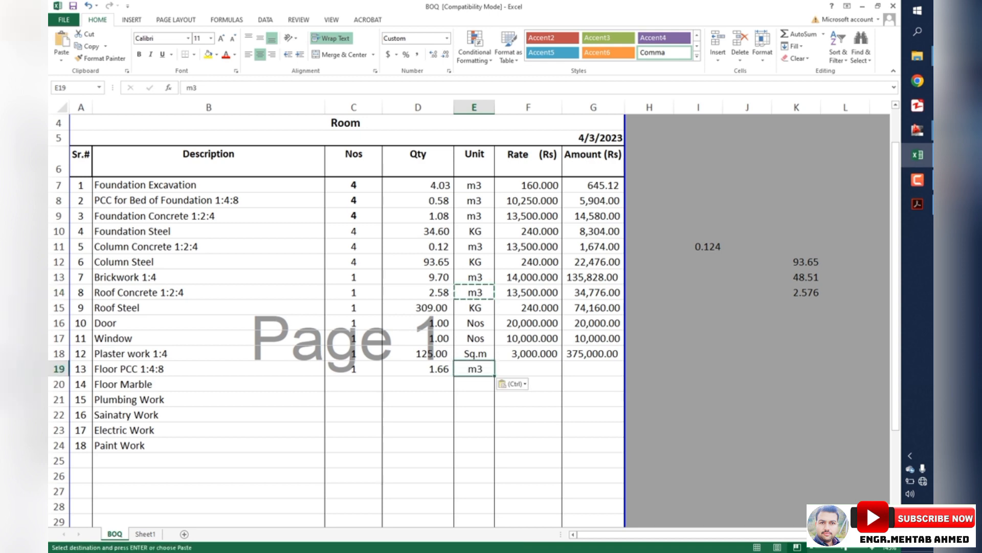
Step: Copy the 10,250 rate from the PCC for Bed of Foundation row to the Floor PCC 1:4:8 rate cell F19
left_click_drag(209, 200, 535, 201)
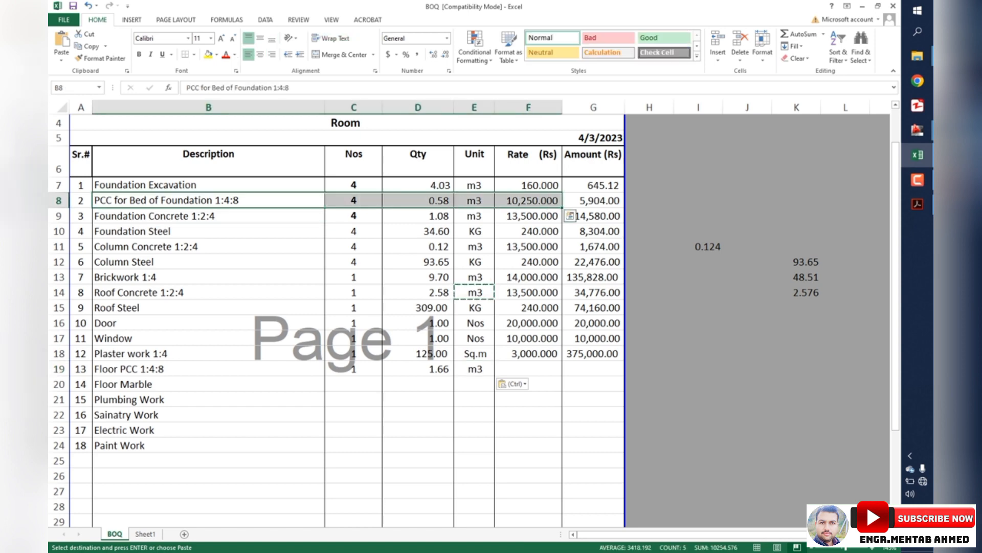
left_click(535, 200)
key("ctrl+c")
left_click(529, 369)
key("ctrl+v")
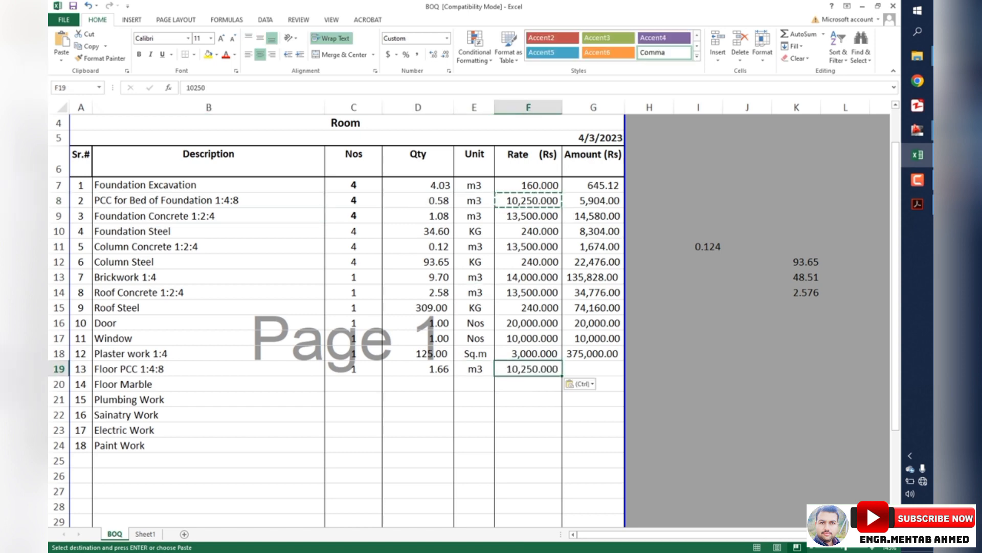
Step: Fill the amount formula down from the Plaster work row in G18 to the Floor PCC row in G19
left_click(593, 354)
key("Escape")
key("shift+Down")
key("ctrl+d")
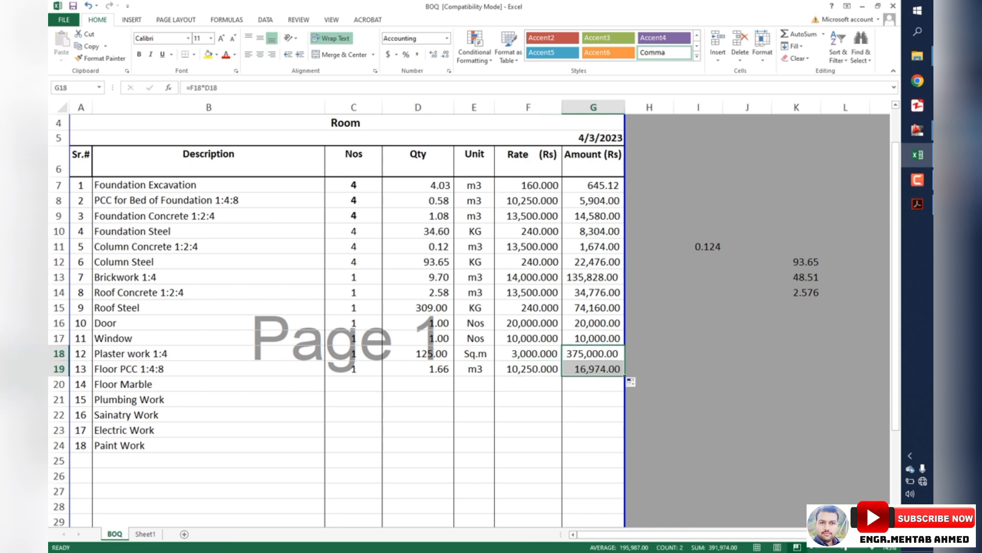
Step: Enter 1 as the Nos value for Floor Marble in C20
scroll(474, 321, "down", 1)
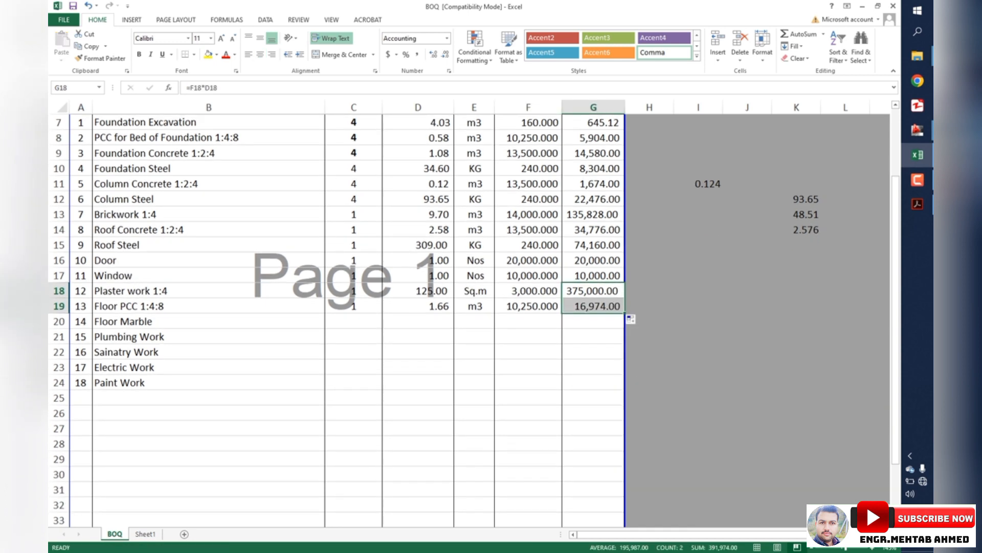
left_click(58, 306)
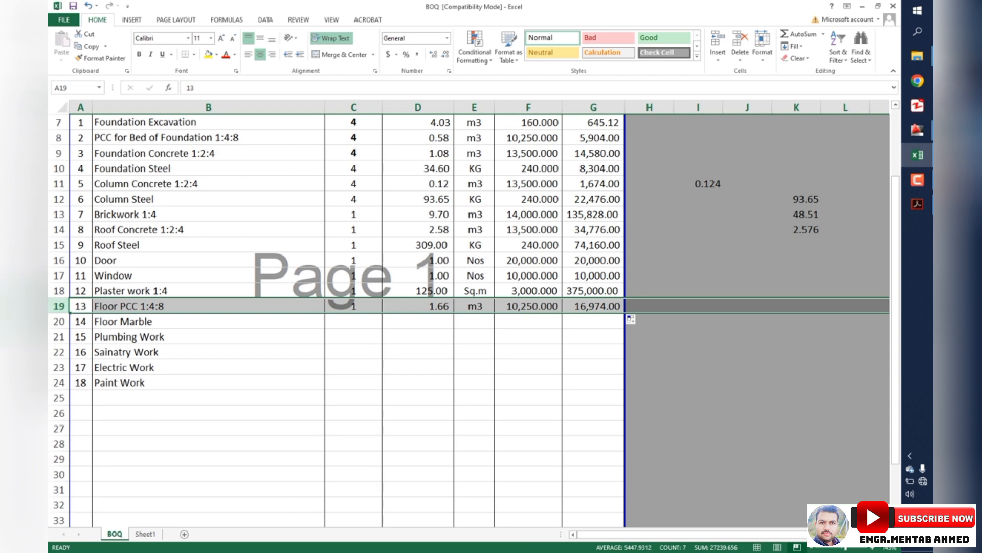
left_click(59, 321)
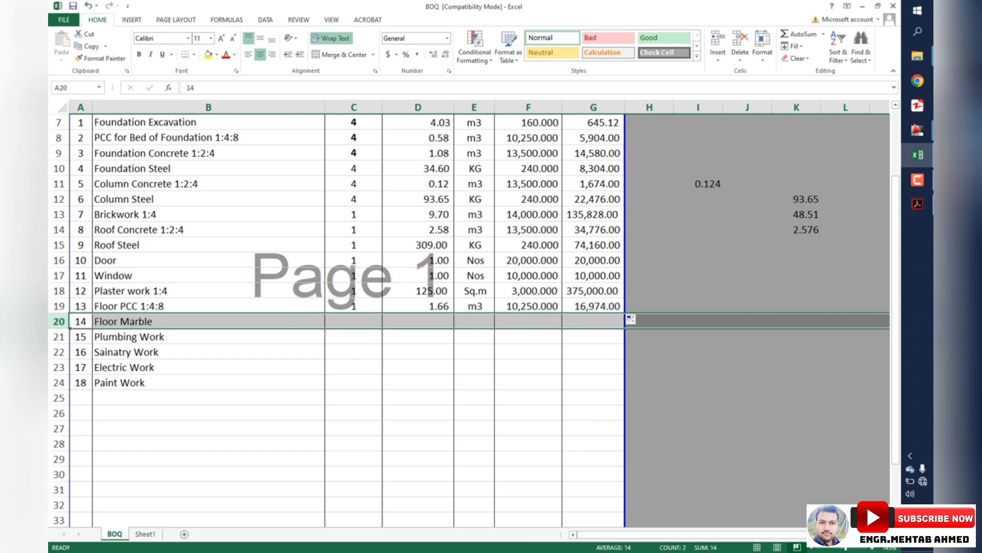
left_click(353, 321)
type("1")
key("Right")
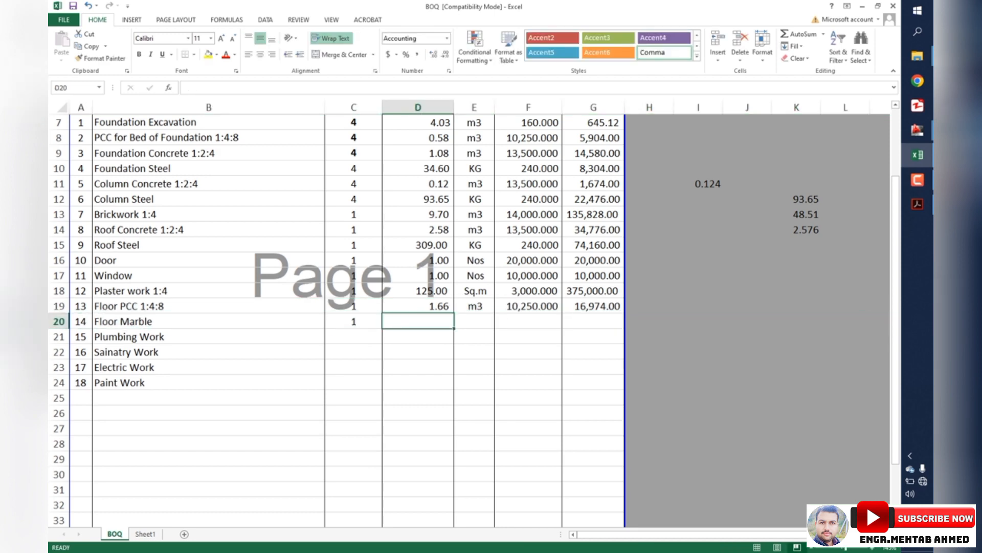
Step: Check the floor rectangle's area in AutoCAD and set the Floor Marble quantity in D20 to 16.50 in Excel
scroll(469, 320, "up", 2)
scroll(469, 320, "down", 1)
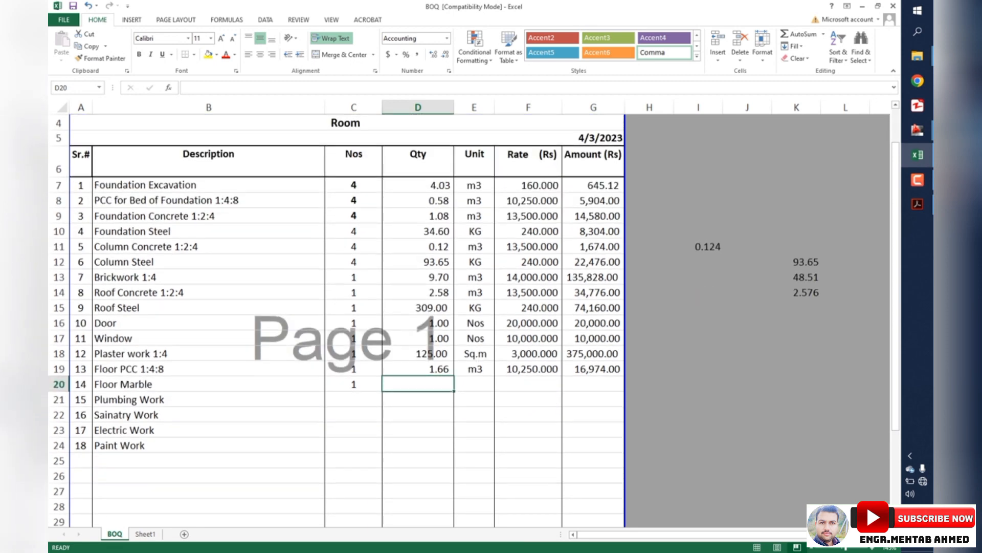
key("Up")
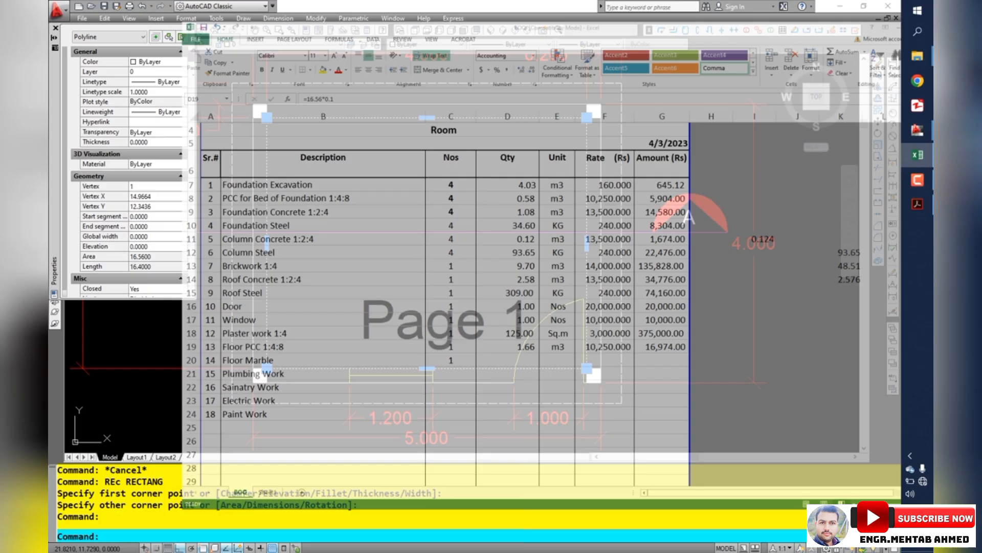
left_click(917, 130)
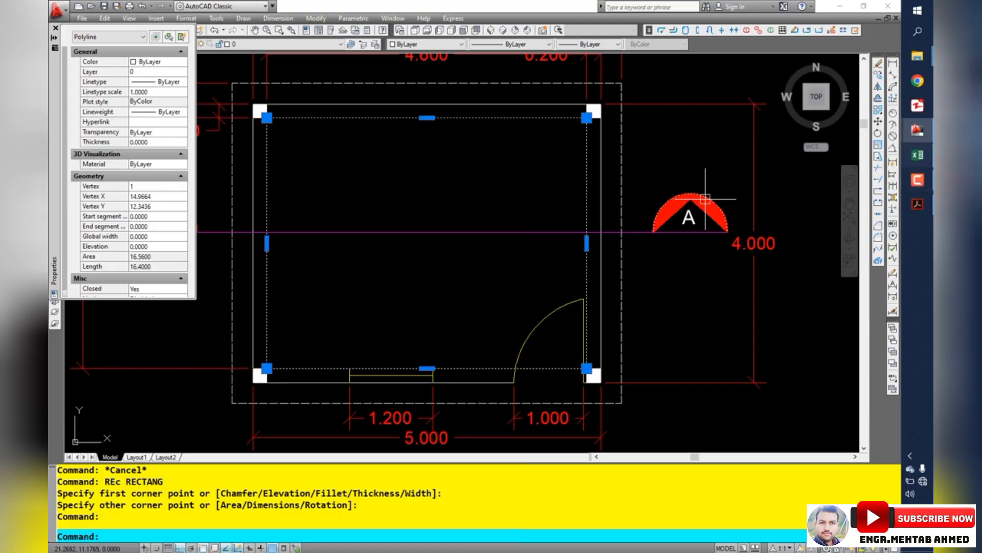
left_click(917, 155)
key("Down")
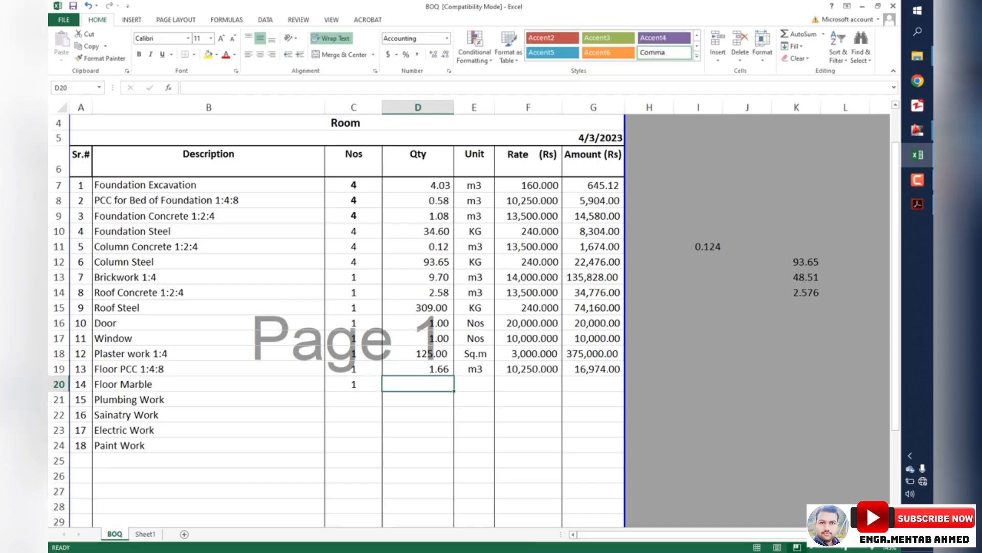
type("16.50")
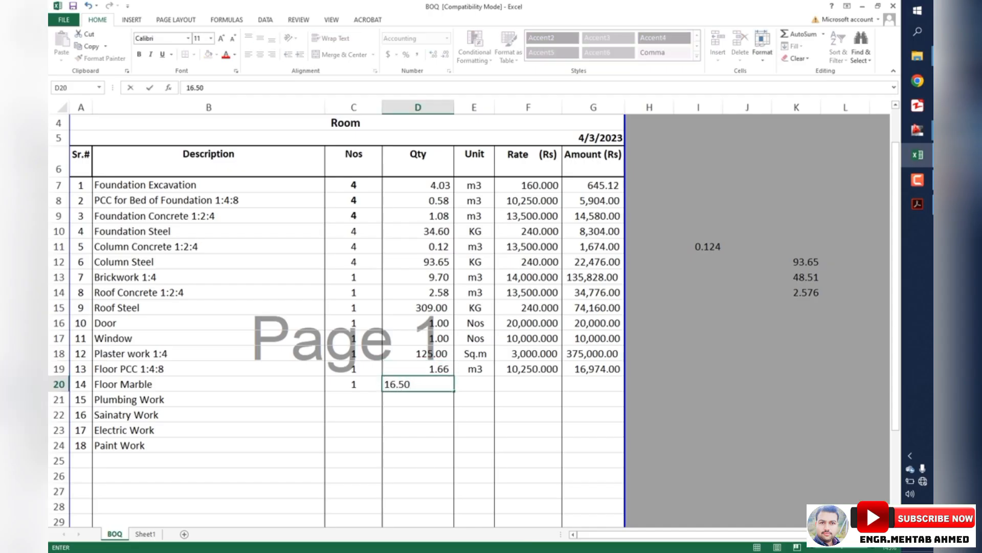
key("Right")
Step: Copy the Sq.m unit from the Plaster work row to the Floor Marble unit cell E20
key("Up")
key("Up")
key("ctrl+c")
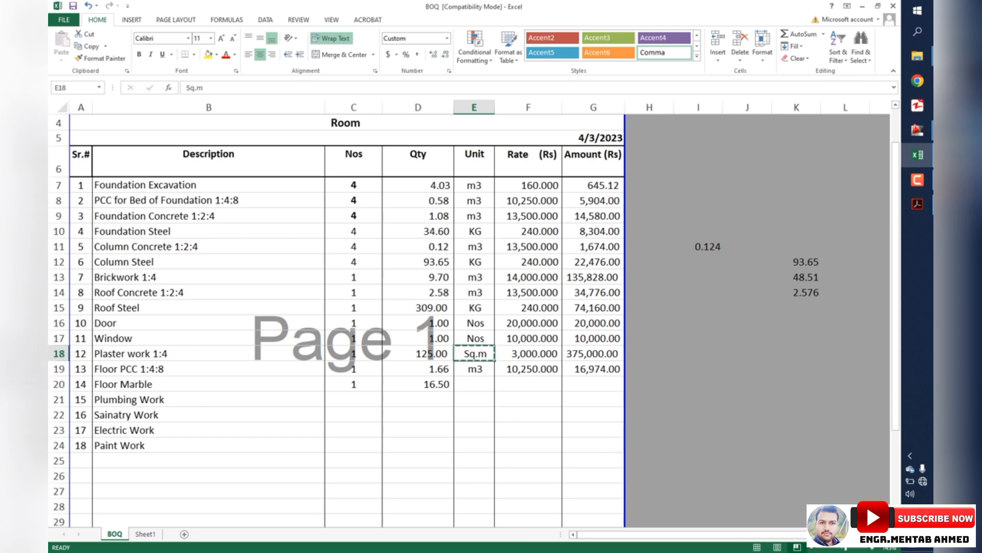
key("Down")
key("Down")
key("ctrl+v")
Step: Set the Floor Marble rate in F20 to 50
key("Right")
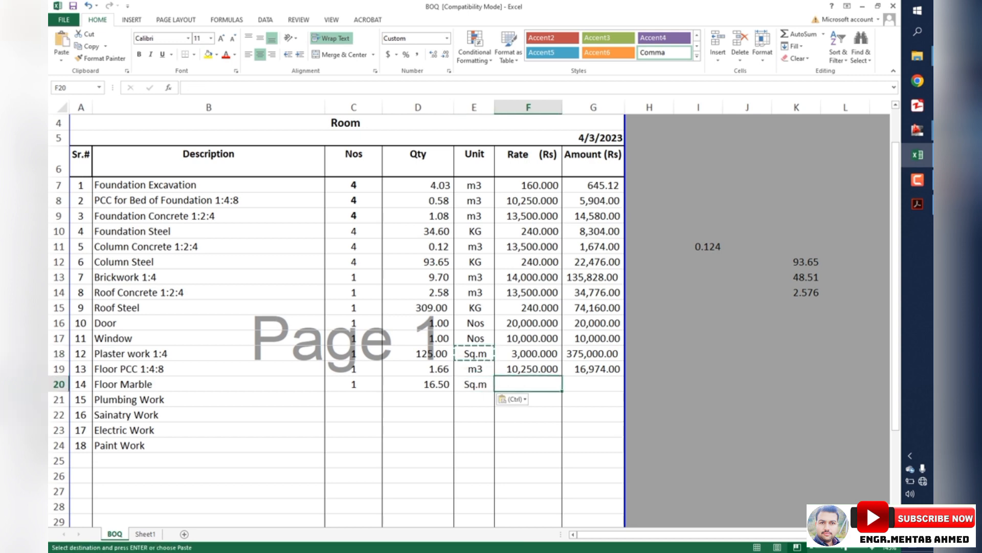
type("50")
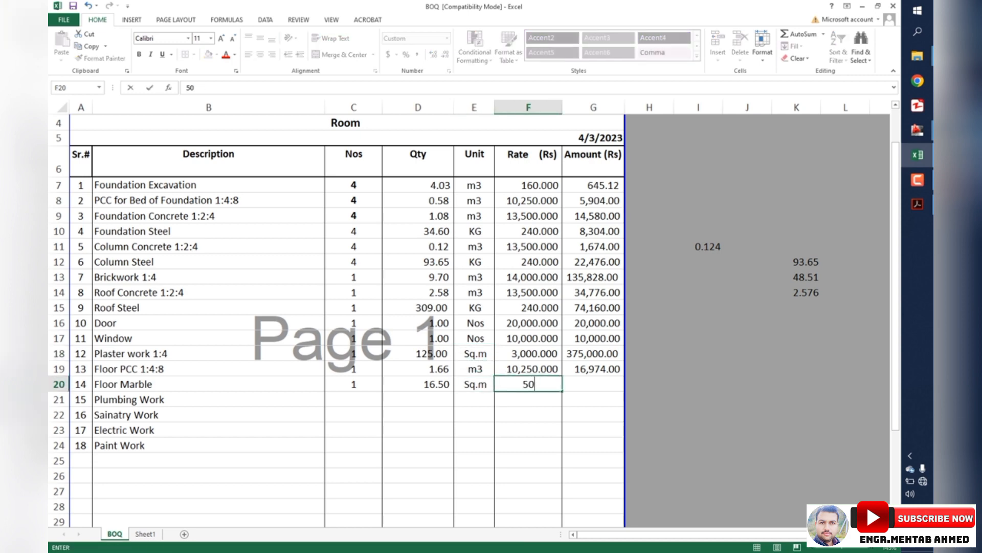
key("Right")
Step: Fill the amount formula down from the Floor PCC row in G19 to the Floor Marble row in G20
key("Up")
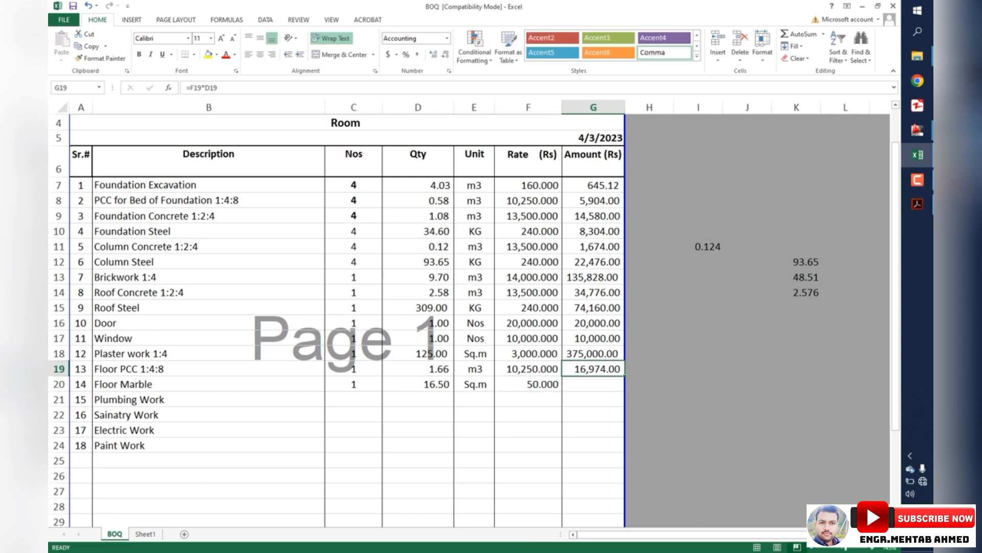
left_click_drag(624, 376, 624, 387)
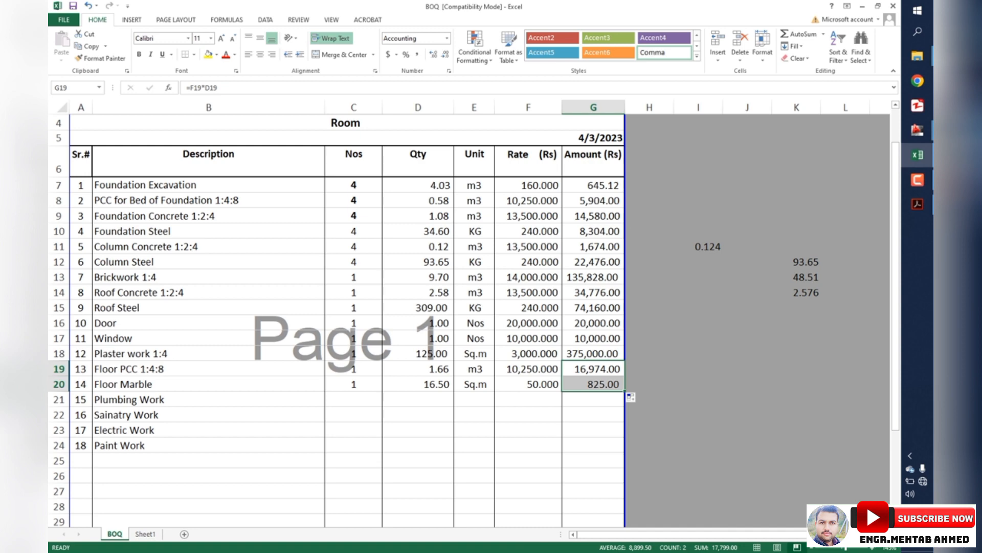
left_click(593, 384)
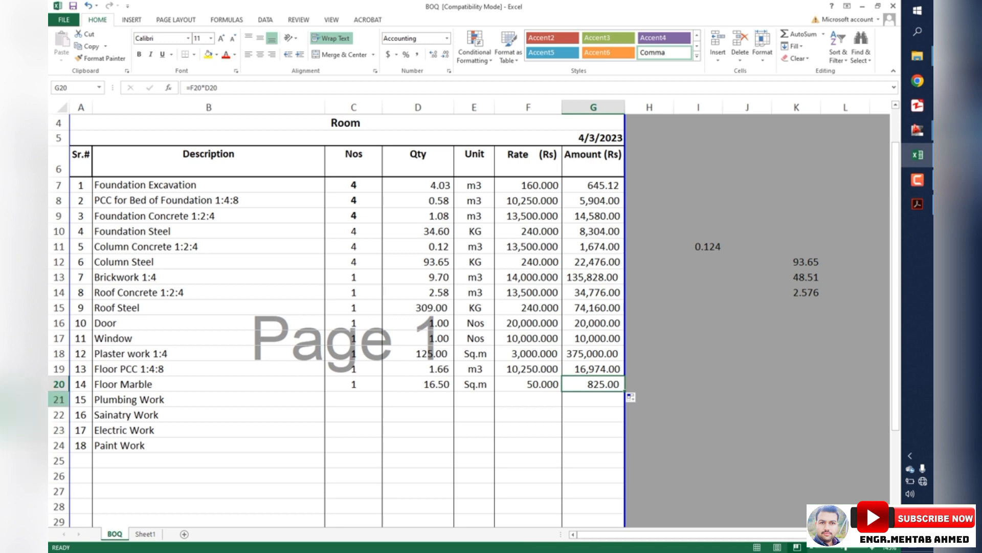
left_click(59, 399)
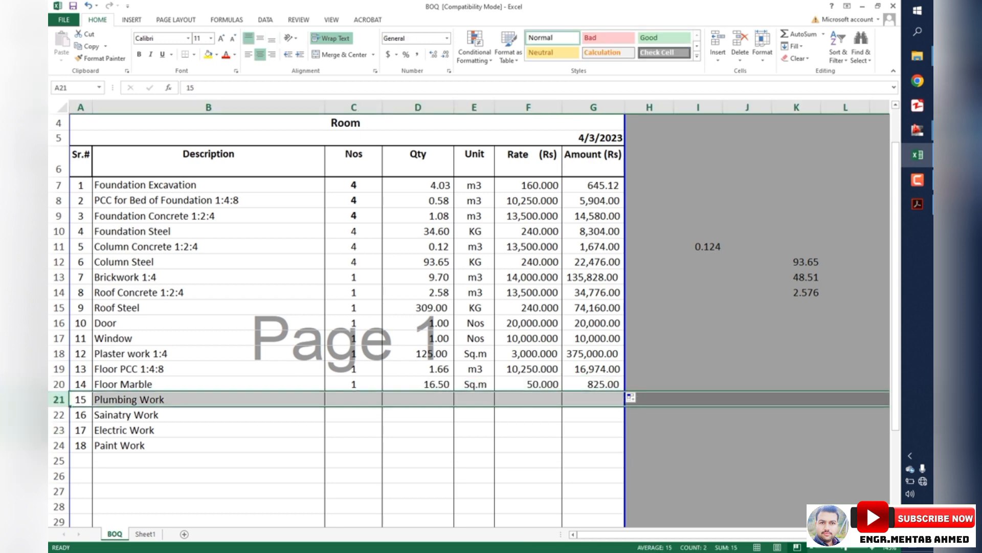
Step: Calculate =50*1076 in scratch cell I21 beside the Plumbing Work row
left_click(528, 385)
left_click(418, 384)
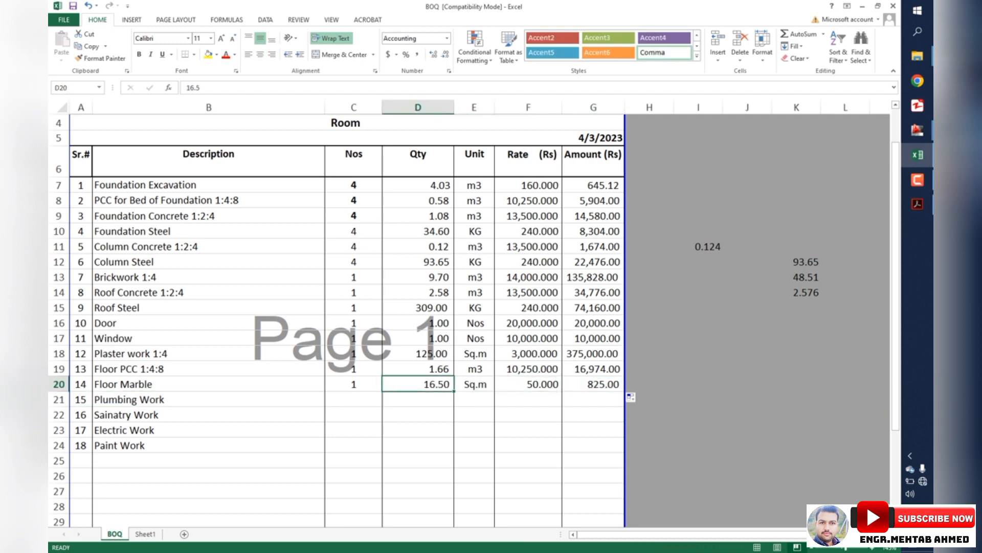
left_click(528, 384)
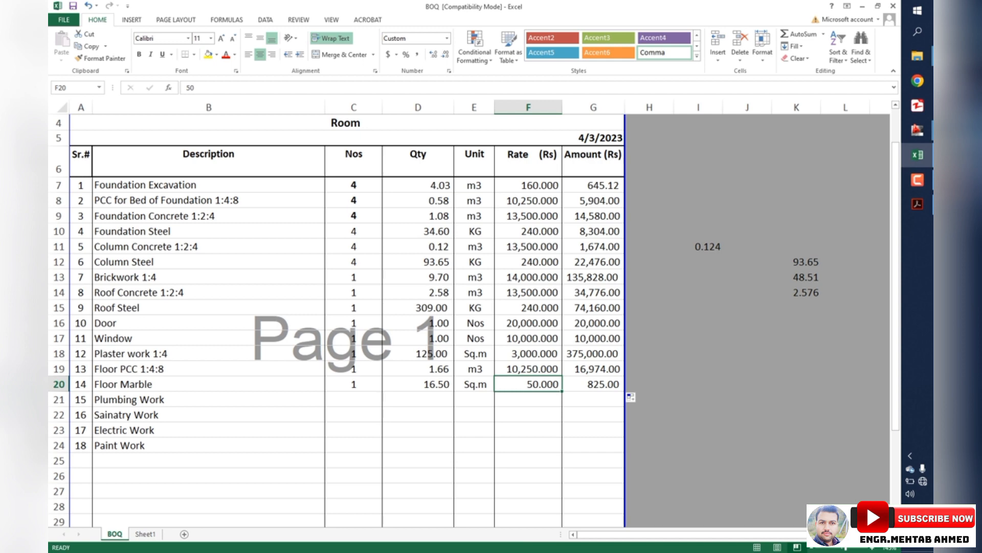
left_click(698, 399)
type("=")
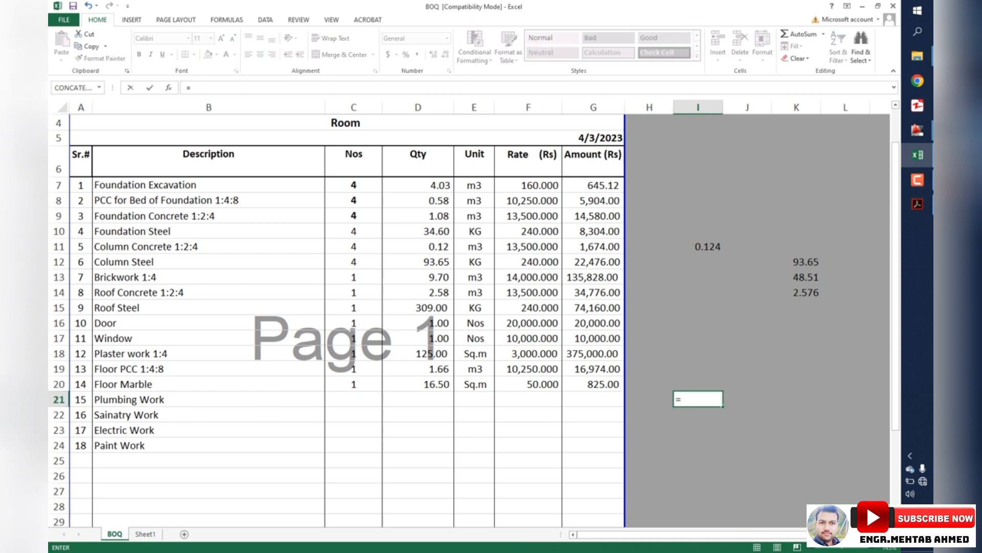
type("50*1076")
key("Return")
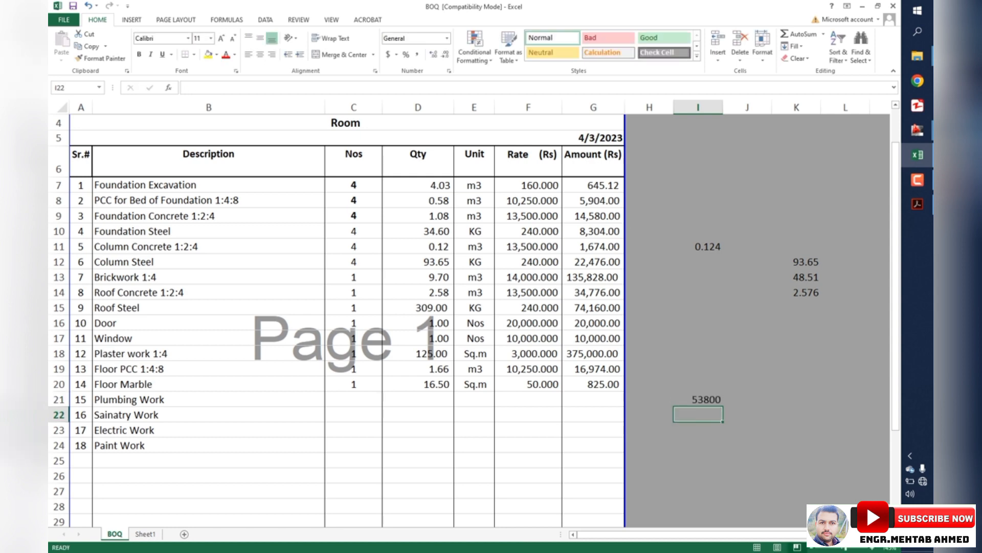
Step: Replace the scratch calculation in I21 with =50/10.76
key("Up")
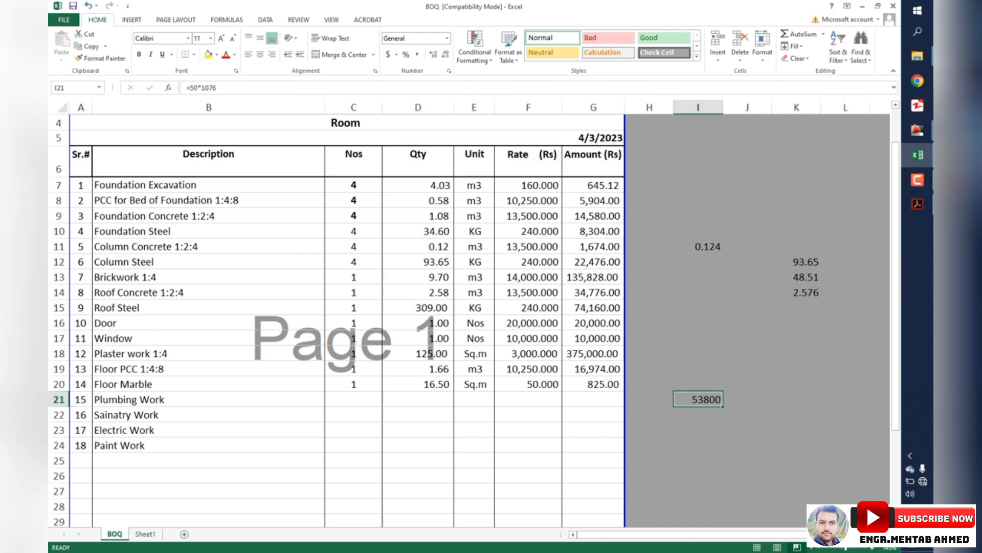
type("===")
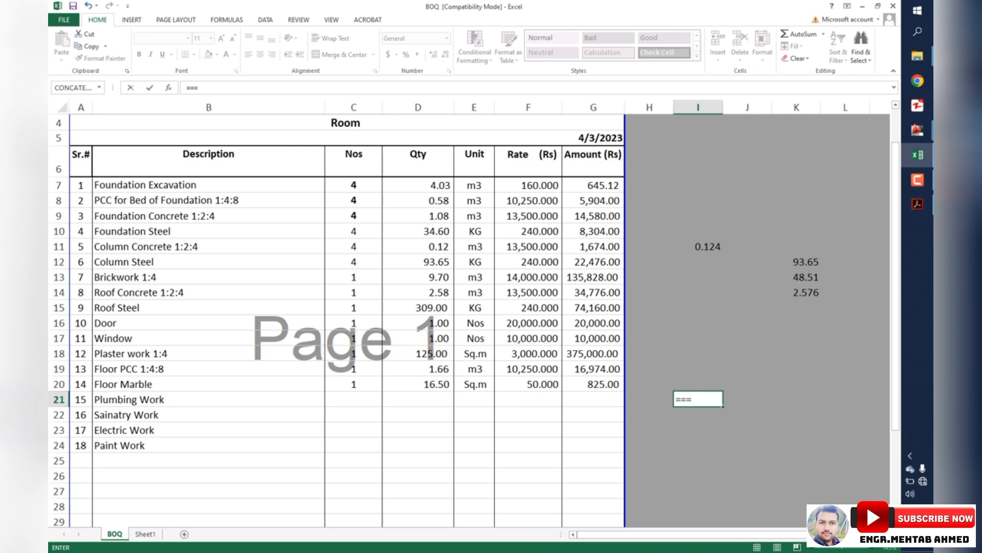
key("BackSpace")
key("BackSpace")
key("BackSpace")
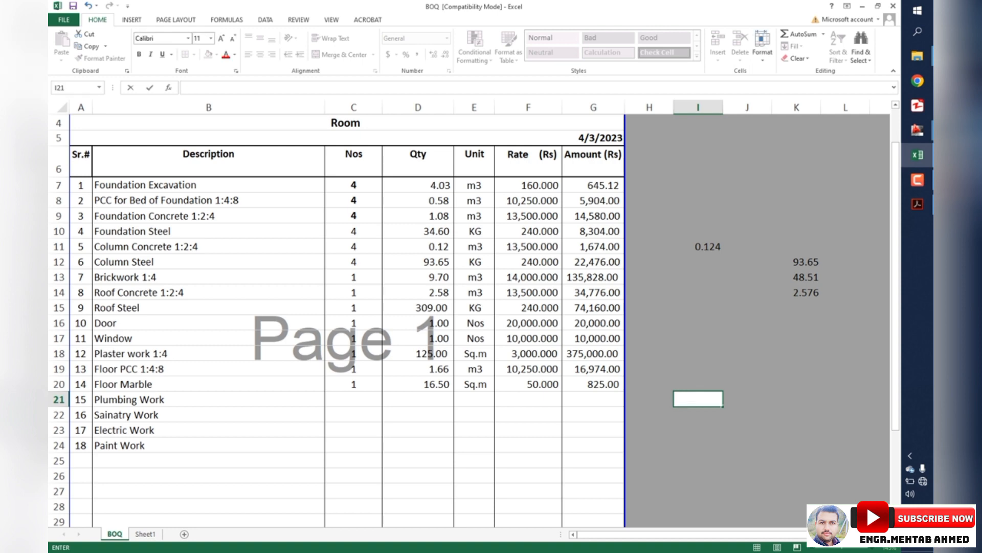
key("F2")
type("=50")
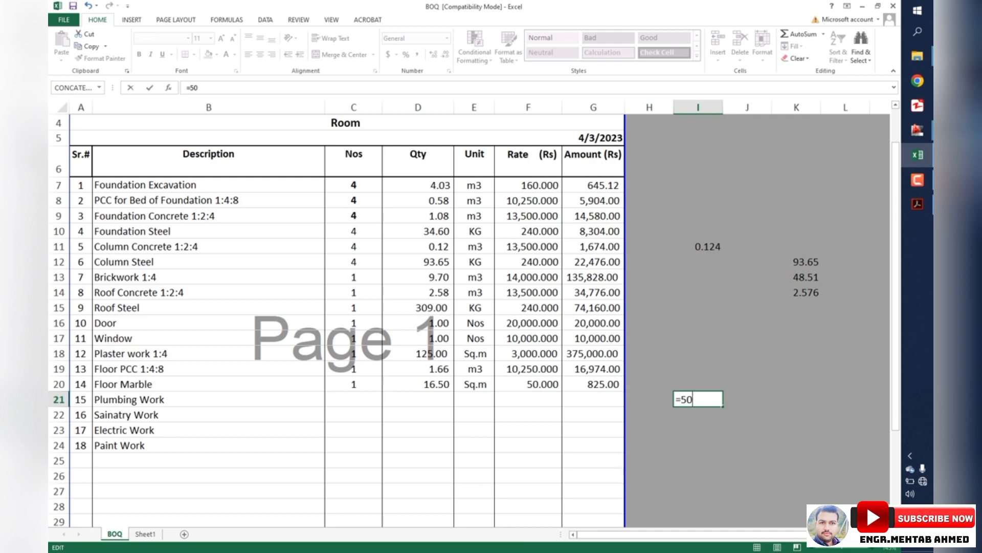
type("/10.76")
key("Return")
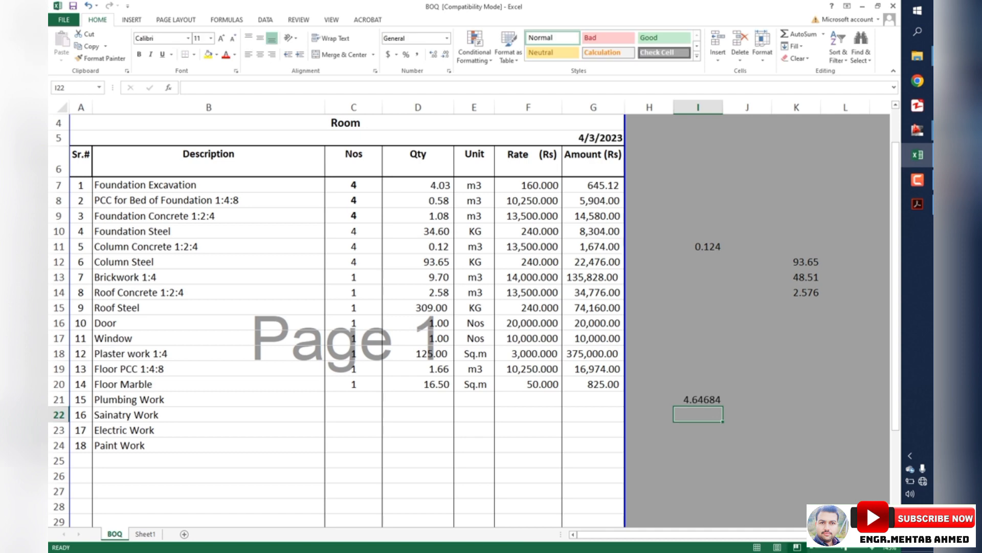
Step: Change the scratch calculation in I21 to =50*10.76 to convert the marble rate to square metres
key("Up")
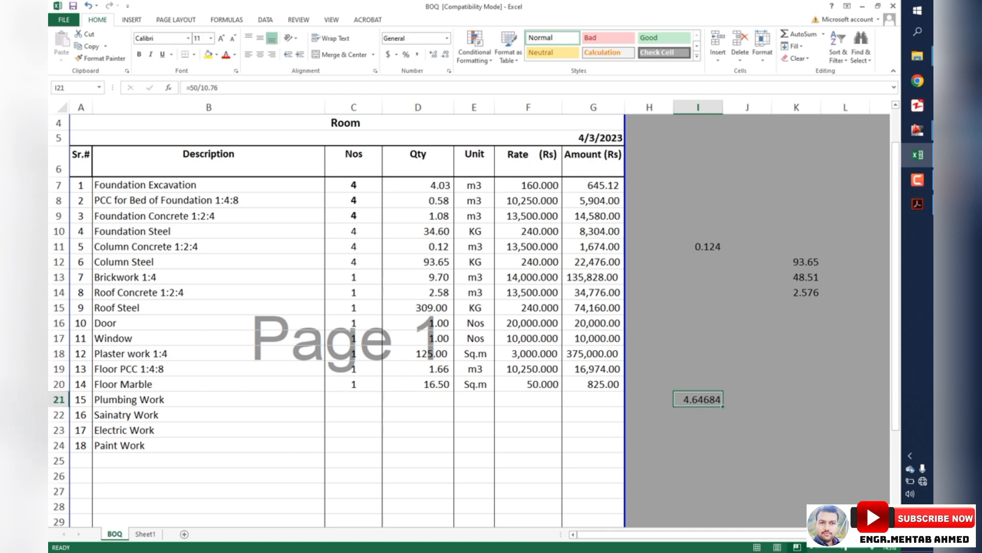
type("=")
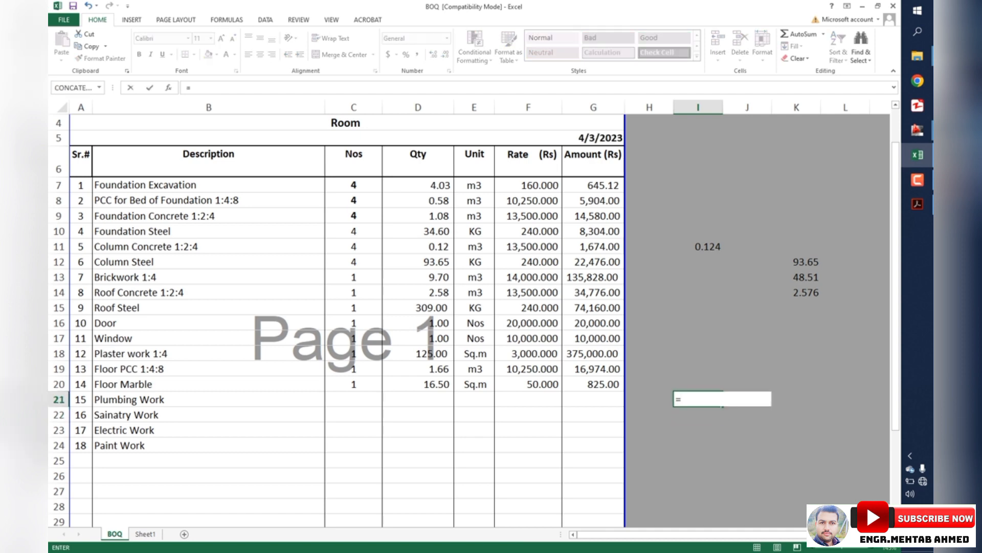
type("50*1076")
key("Return")
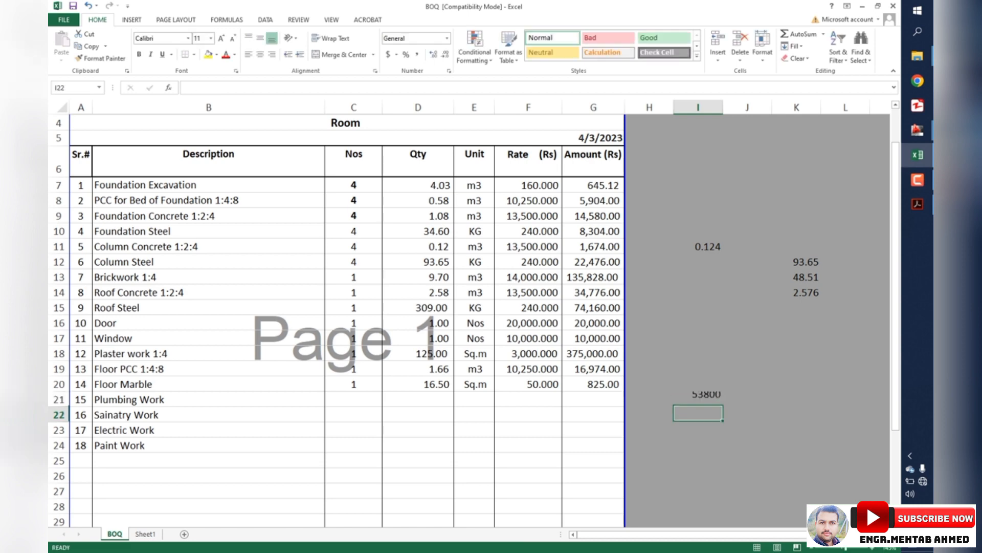
key("Up")
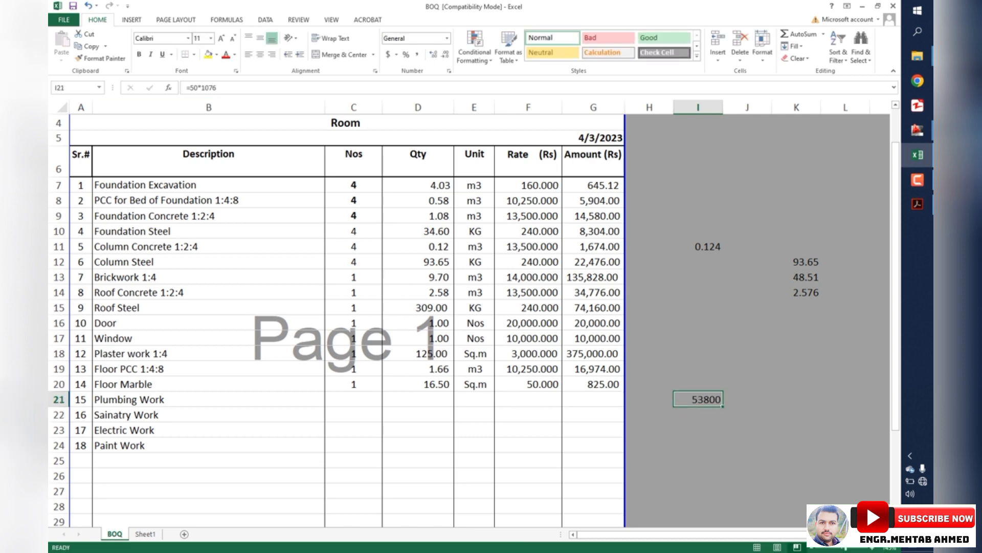
key("F2")
key("Left")
key("Left")
type(".")
key("Return")
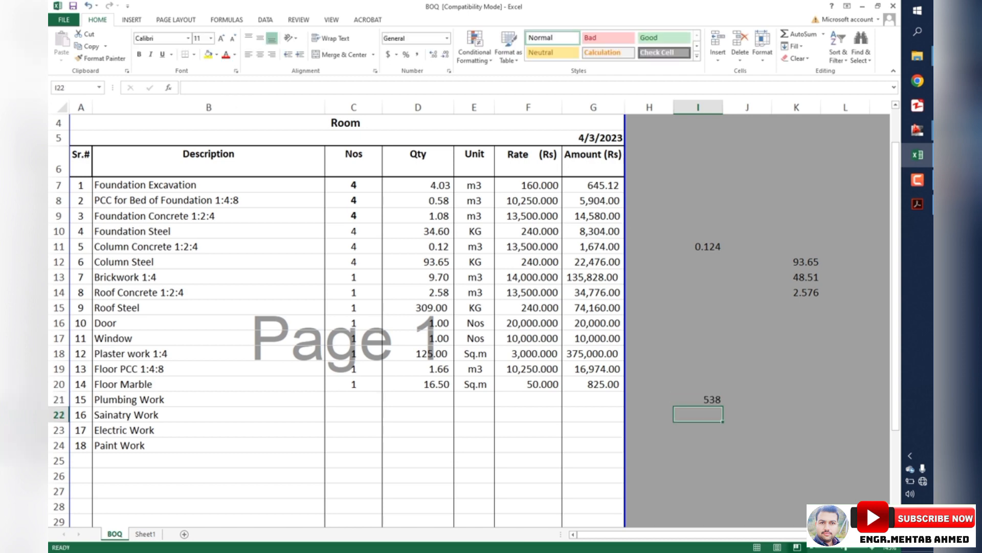
key("Up")
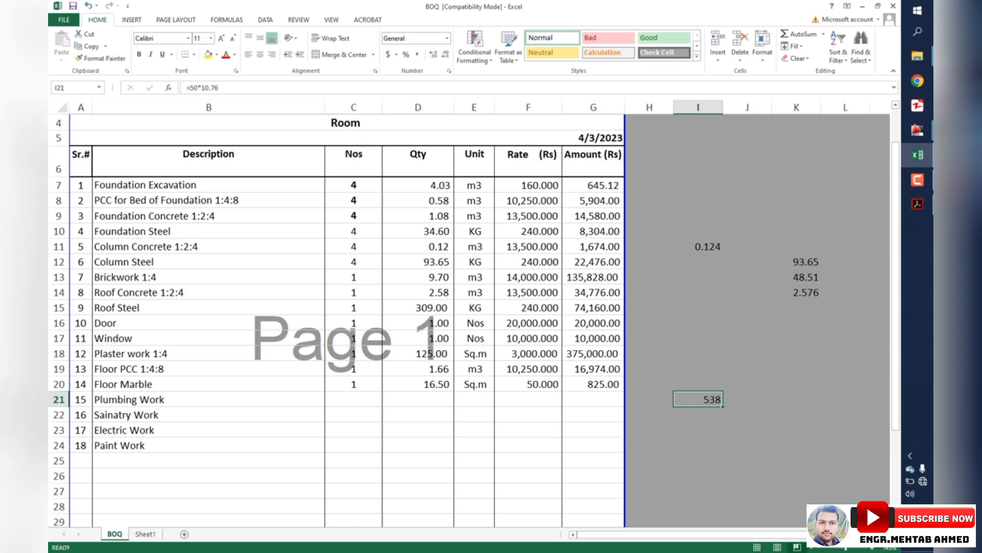
Step: Set the Floor Marble rate in F20 to 538 and clear the scratch calculation in I21
left_click(528, 384)
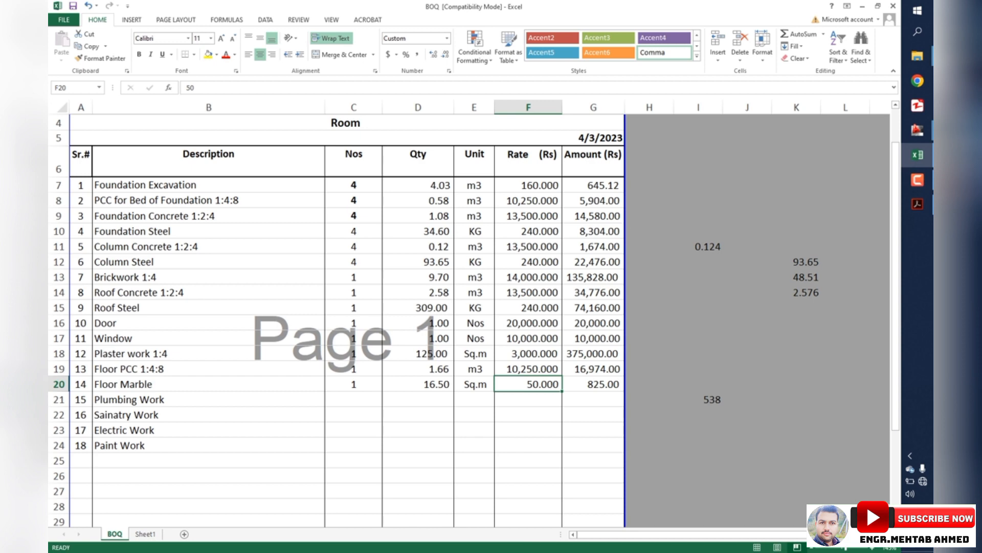
type("538")
key("Return")
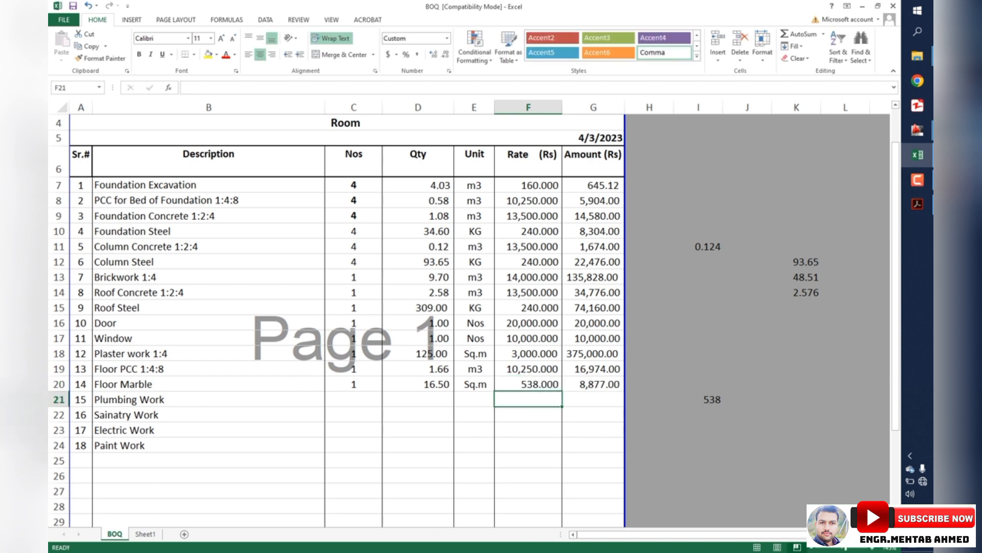
left_click(698, 399)
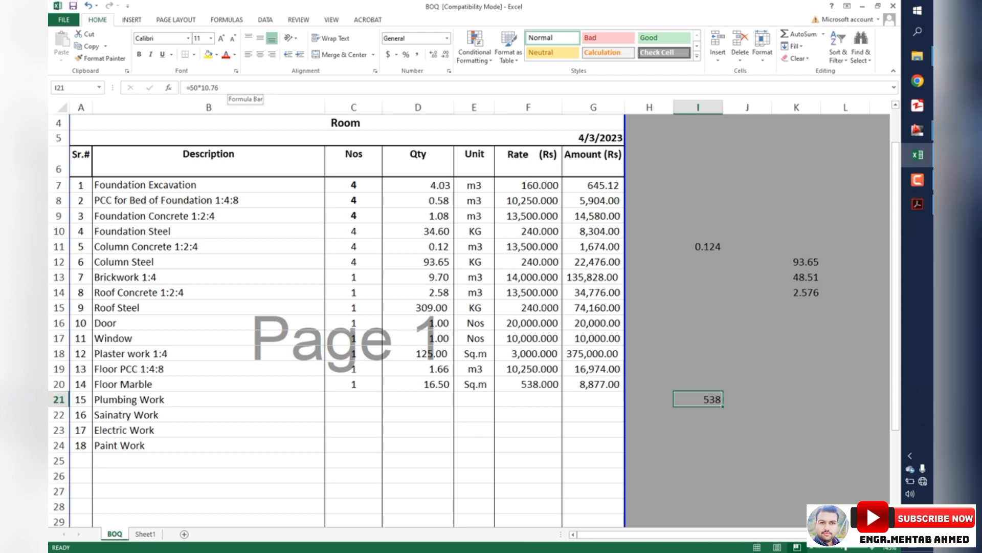
key("Delete")
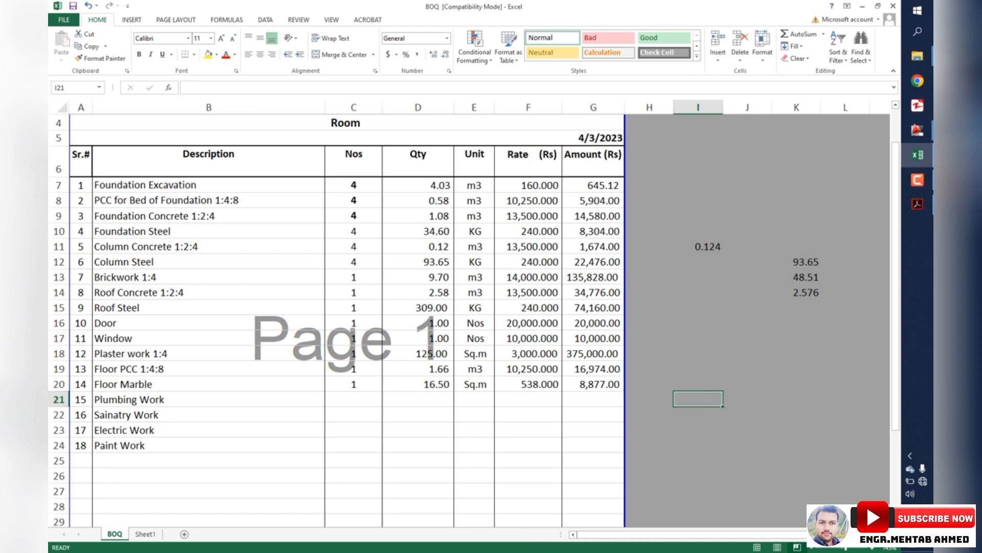
left_click(594, 384)
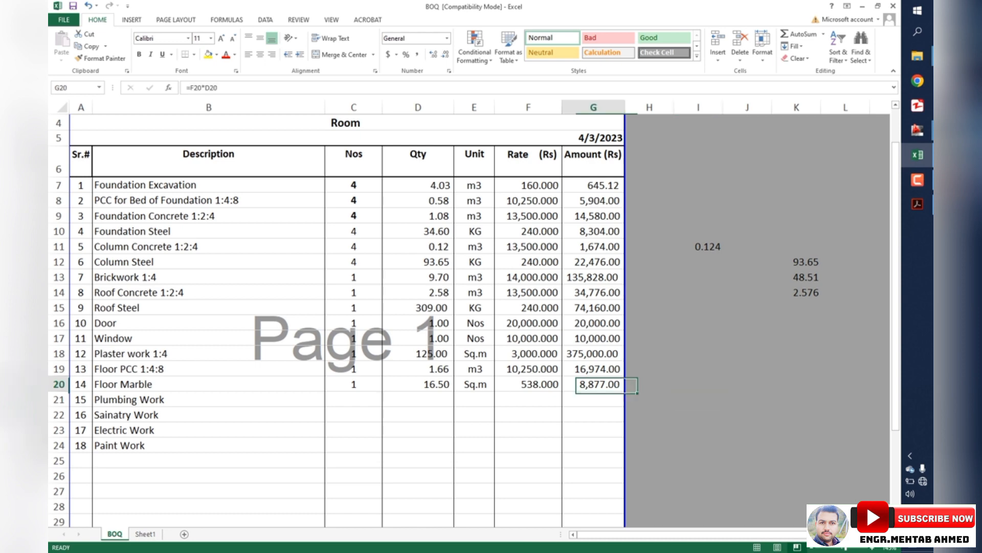
left_click_drag(594, 384, 354, 384)
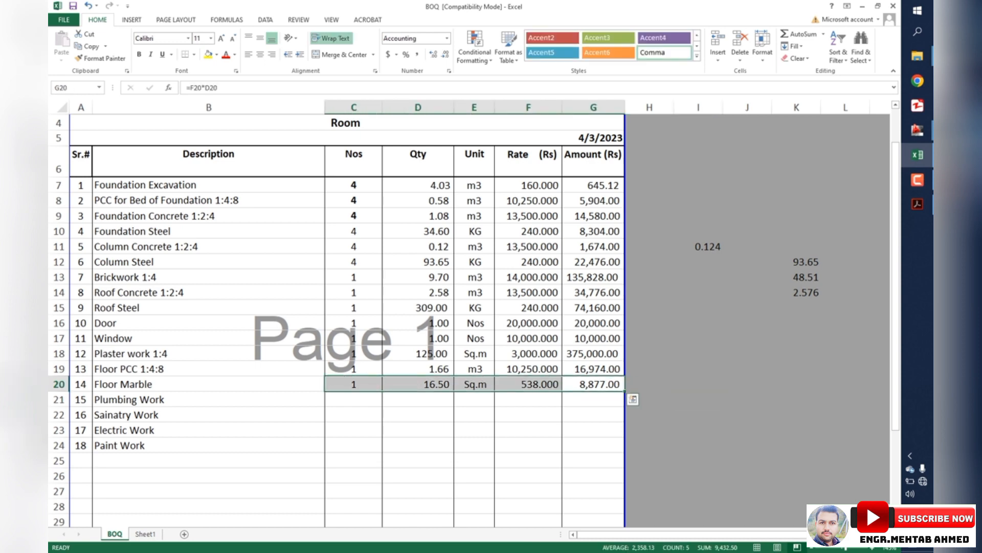
Step: Fill in the Plumbing Work row with Nos 1, quantity 1, unit L.S and rate 10,000
left_click(59, 399)
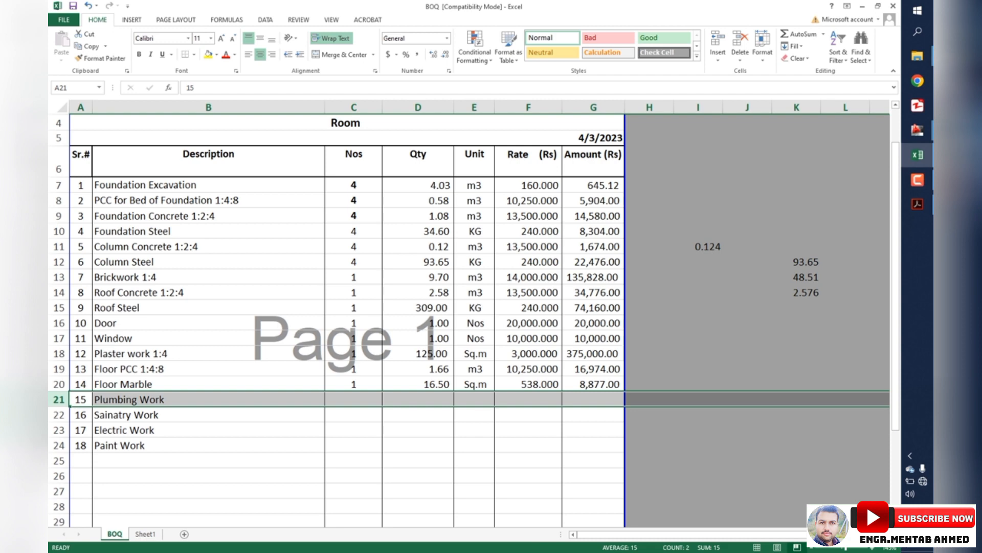
left_click(354, 400)
type("1")
key("Right")
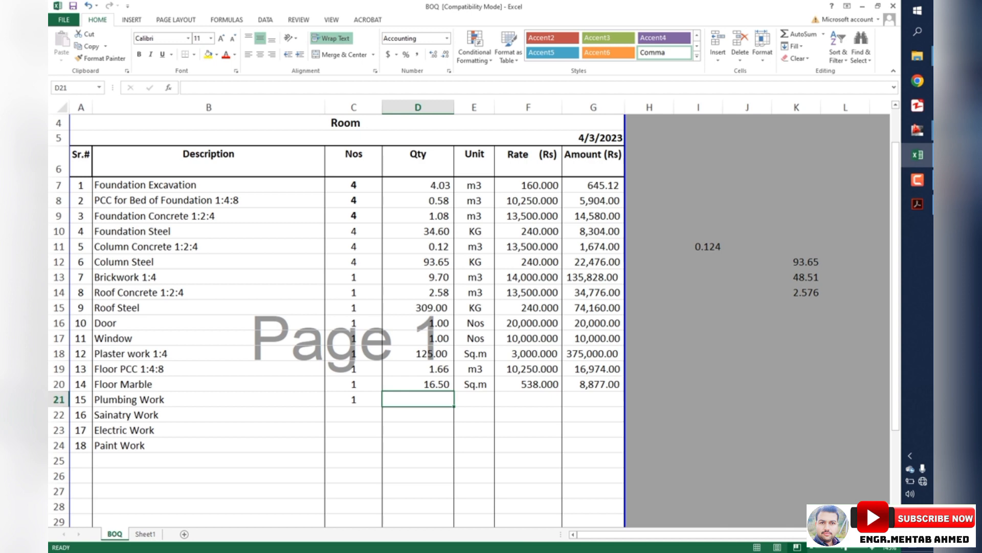
type("1")
key("Tab")
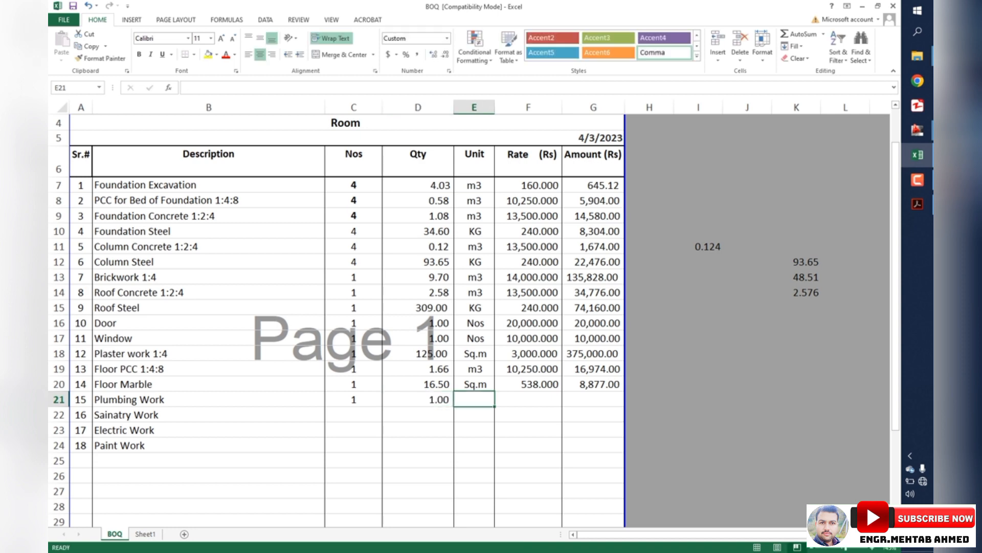
type("L.S")
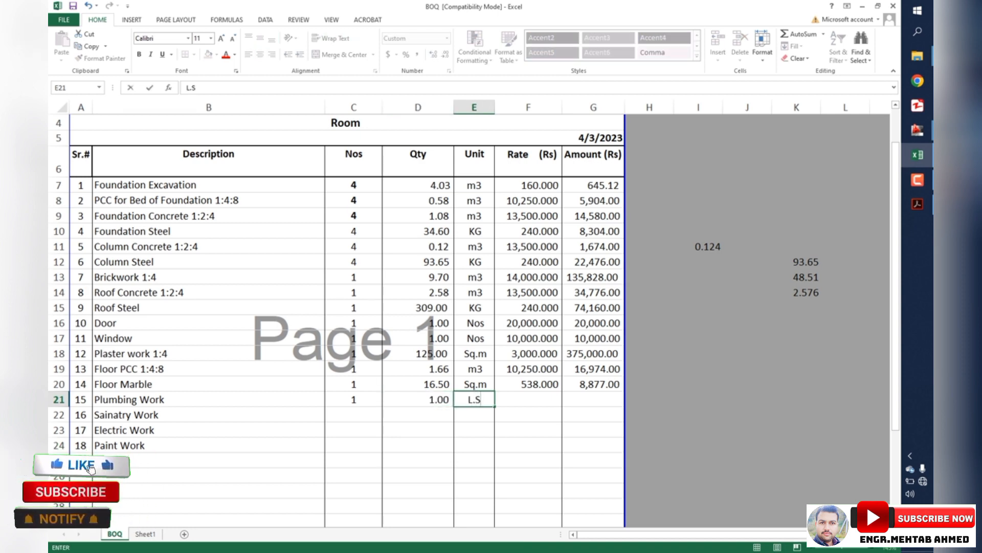
key("Tab")
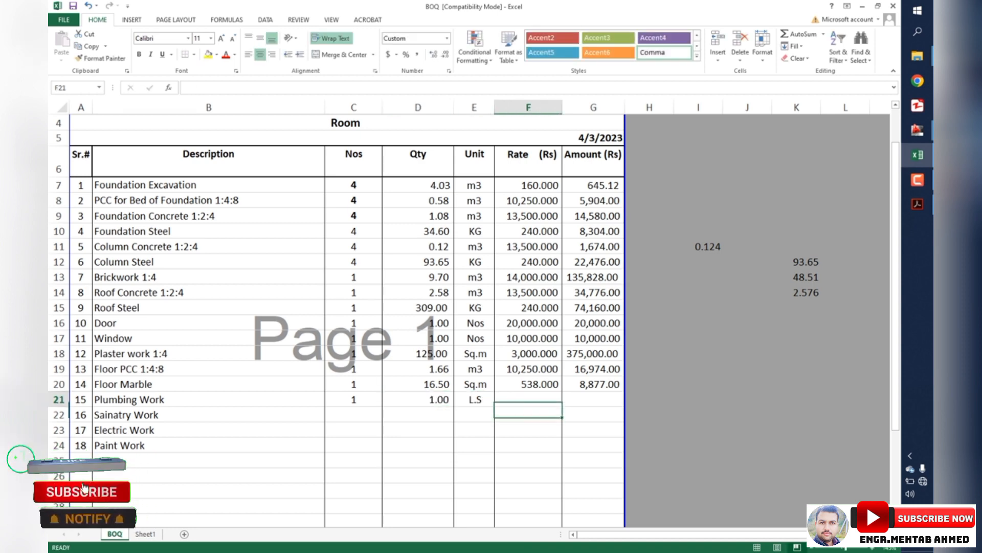
type("10,0")
type("0000")
key("Return")
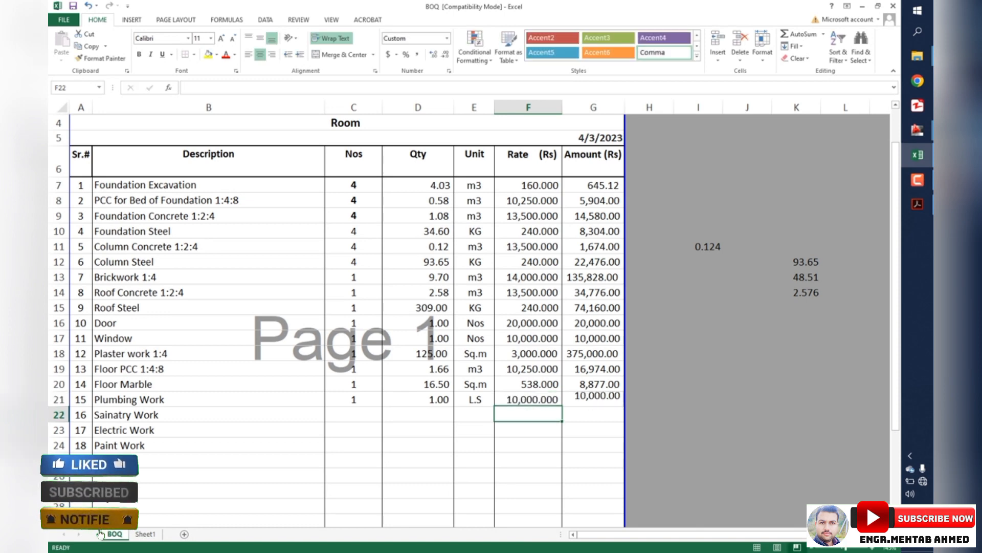
Step: Fill the Plumbing Work row's Nos, quantity and unit down into the Sainatry Work row and set its rate to 3000
left_click(59, 399)
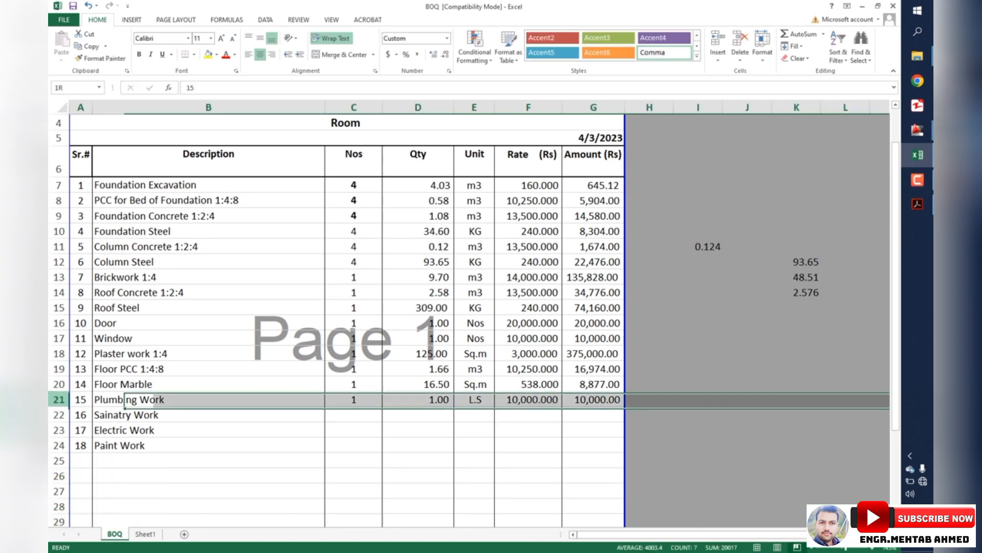
left_click(59, 415)
left_click_drag(353, 399, 498, 422)
left_click(527, 415)
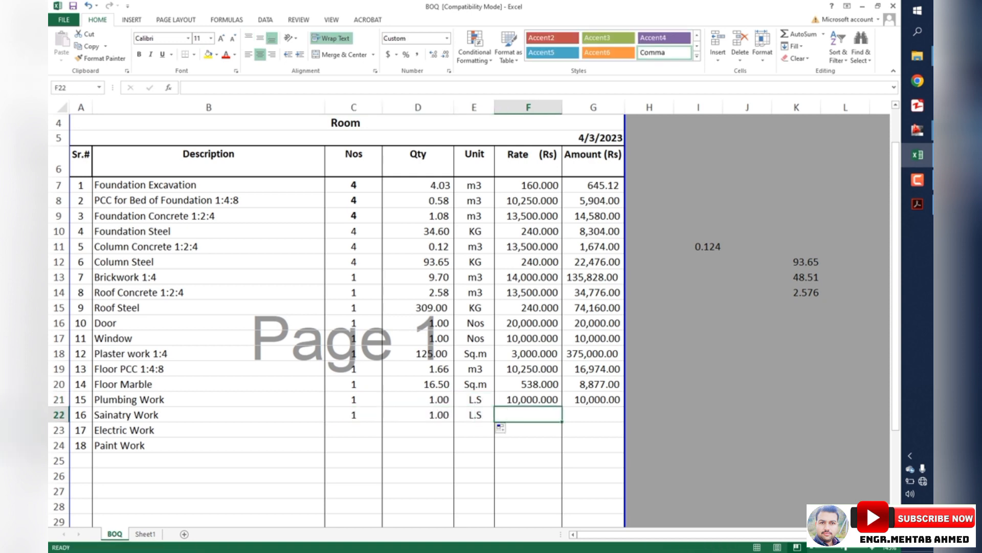
type("3000")
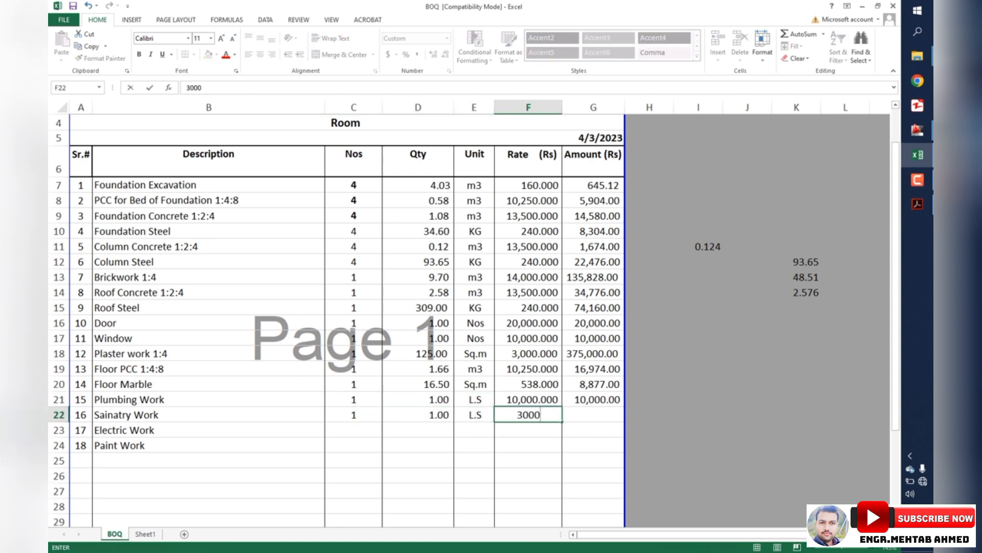
key("Tab")
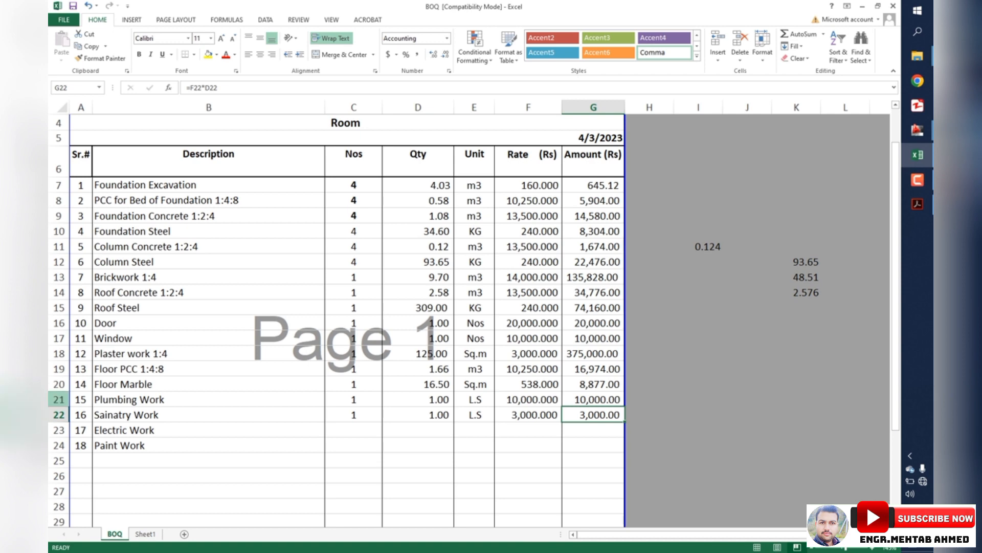
Step: Fill the Sainatry Work row's Nos, quantity, unit and rate down into the Electric Work row
left_click(58, 399)
left_click(59, 415)
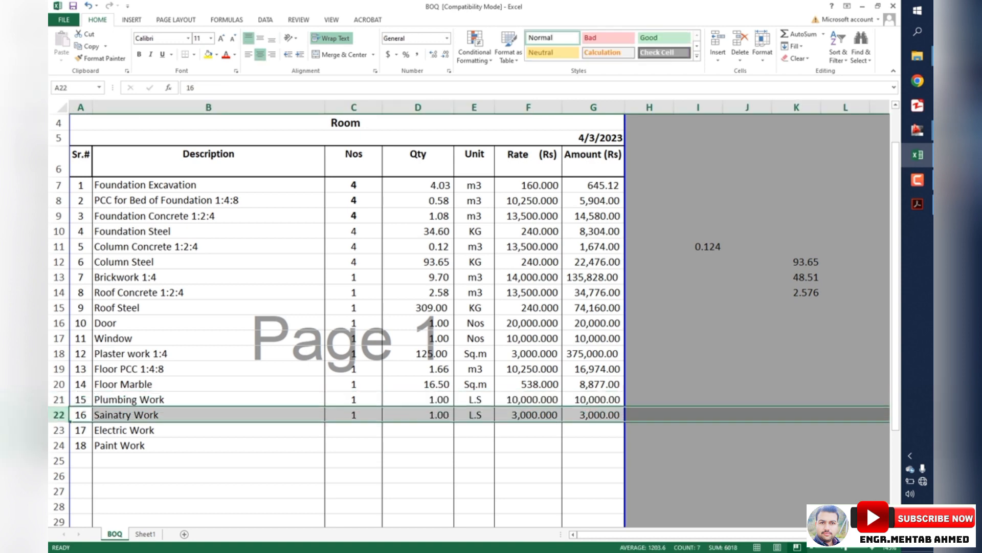
left_click(59, 430)
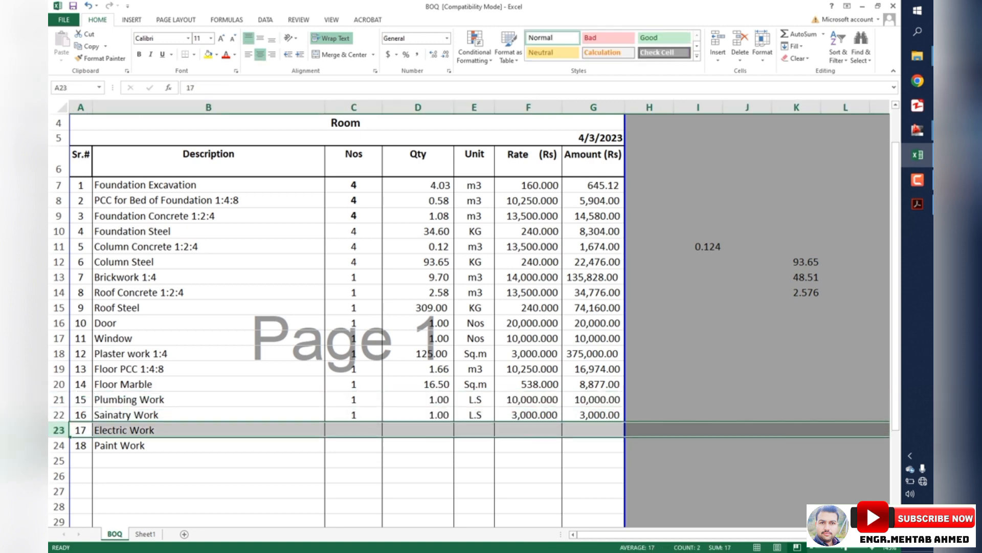
left_click(354, 414)
left_click_drag(382, 421, 567, 430)
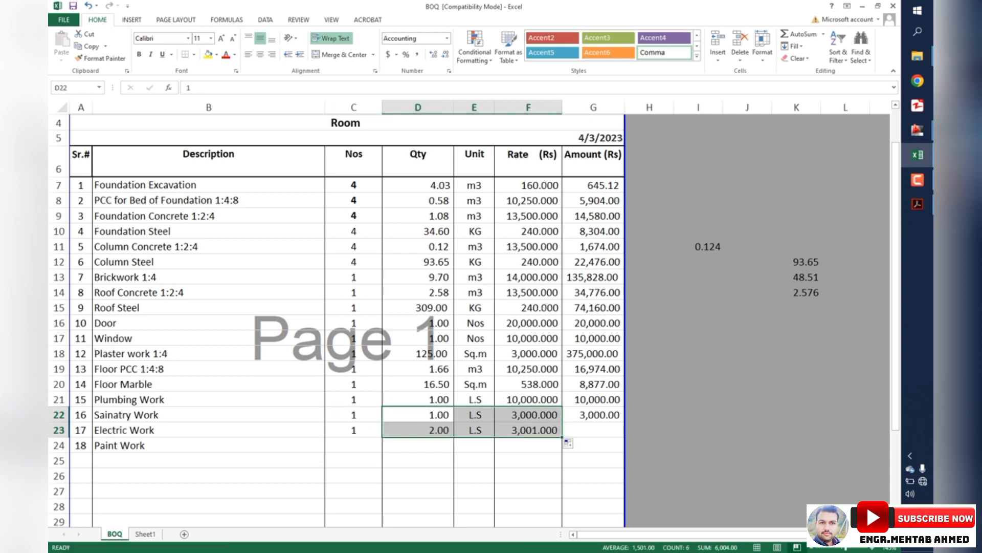
Step: Set the Electric Work row's quantity to 1 and its rate to 22000
left_click(529, 431)
left_click(424, 431)
type("1")
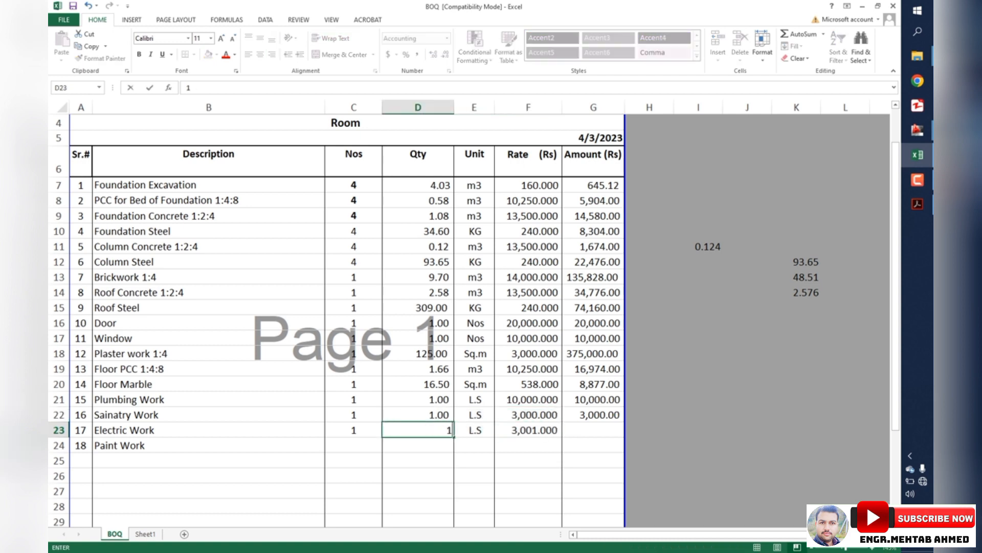
key("Tab")
key("Tab")
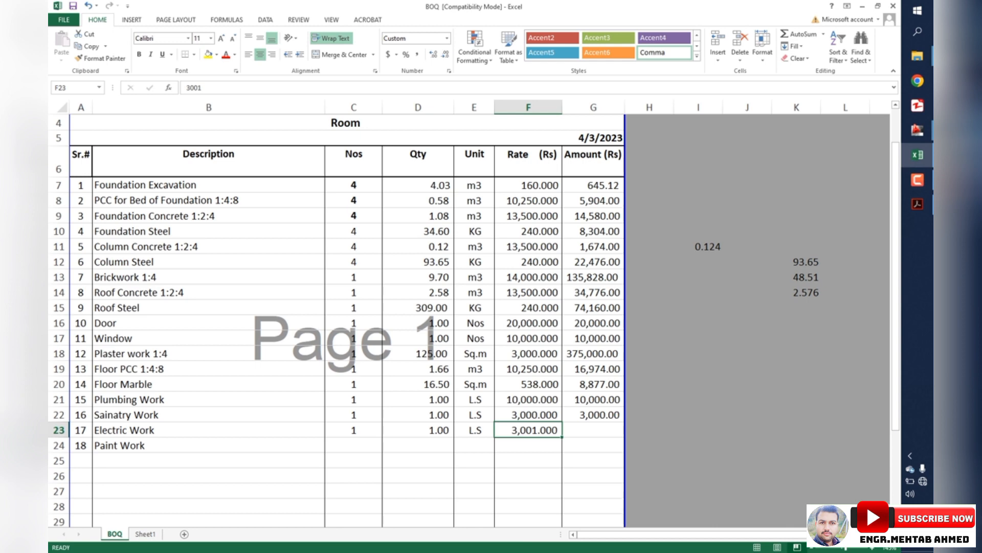
type("1")
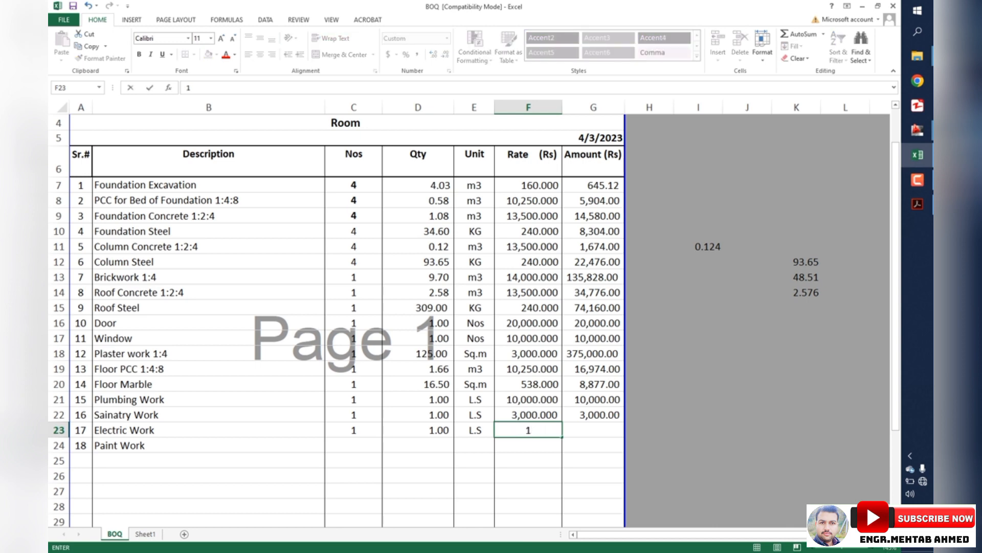
key("BackSpace")
type("22000")
key("Return")
Step: Fill the amount formula from the Sainatry Work row down into the Electric Work row
left_click(594, 415)
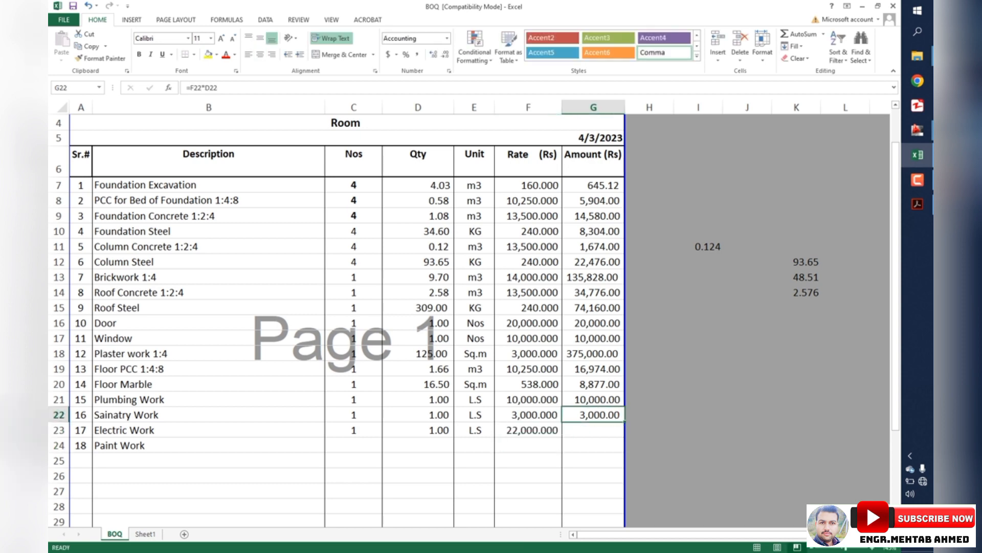
left_click_drag(624, 422, 625, 436)
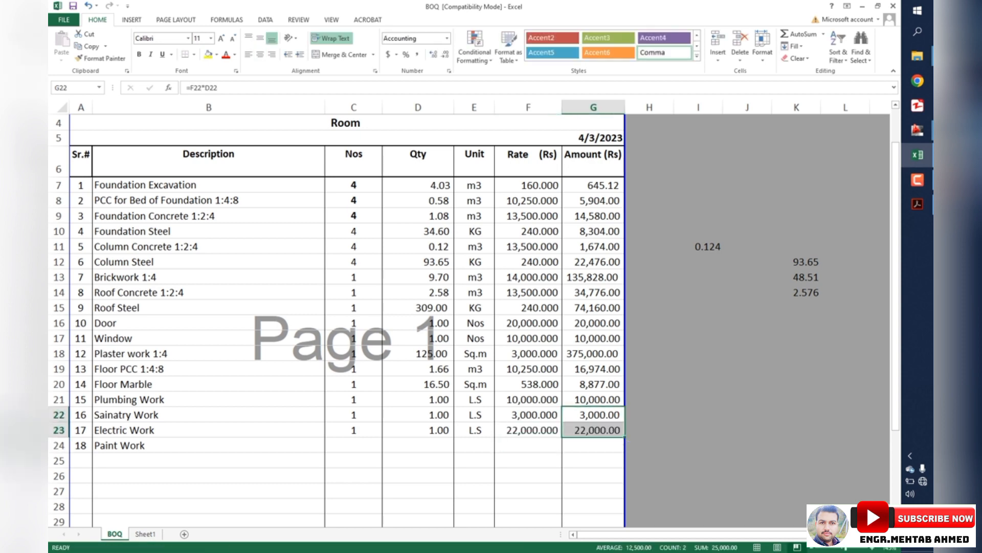
scroll(626, 435, "down", 1)
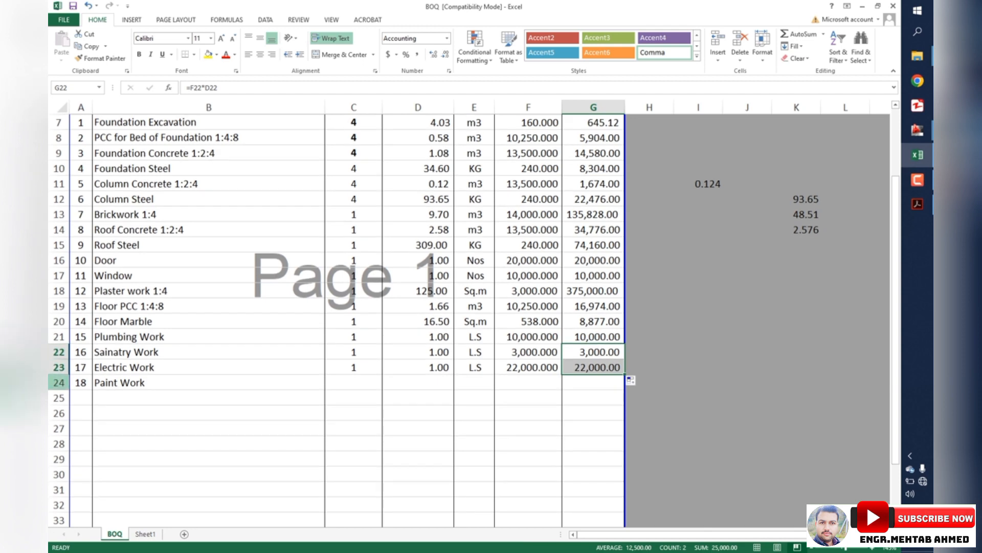
Step: Fill Nos down from Electric Work into the Paint Work row and set its quantity to 125
left_click(59, 382)
left_click(354, 366)
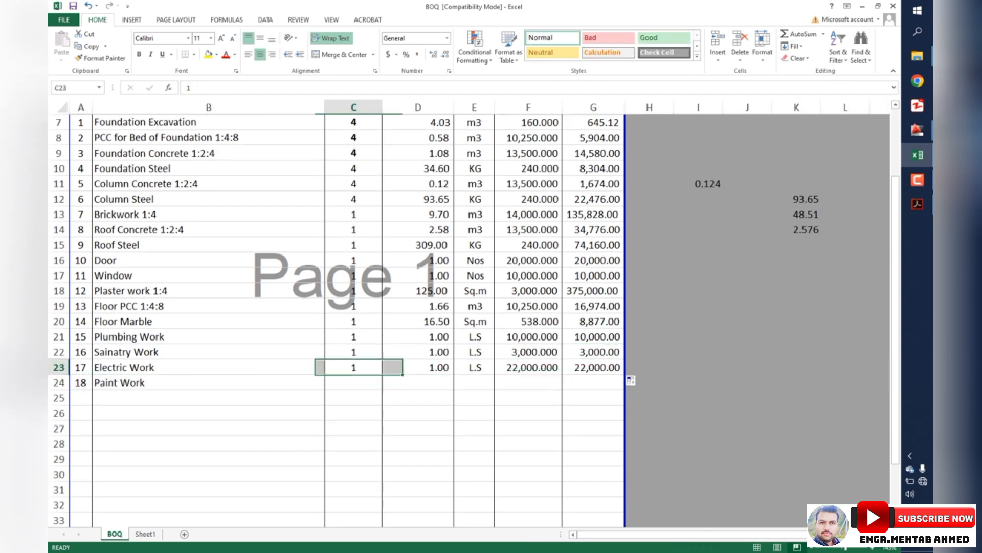
left_click_drag(382, 375, 381, 388)
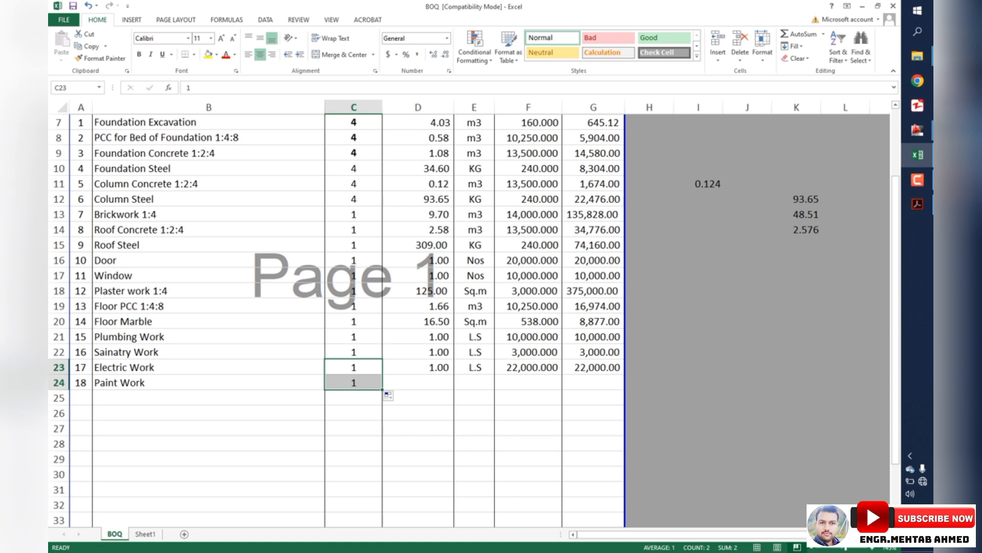
left_click(422, 290)
key("Down")
key("Down")
key("Down")
key("Down")
key("Down")
key("Down")
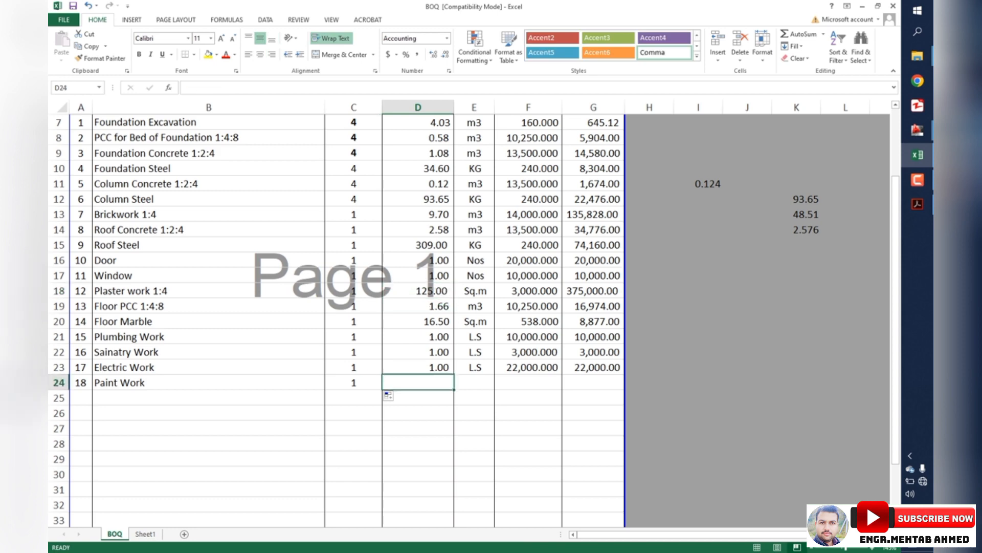
type("125")
key("Return")
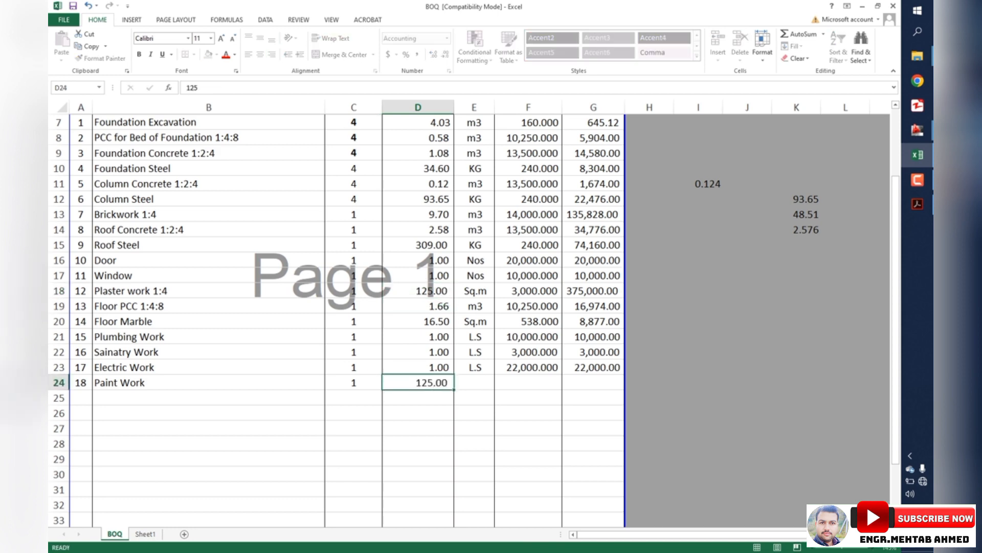
Step: Copy the Sq.m unit from the Plaster work row into the Paint Work row's unit cell
left_click(474, 382)
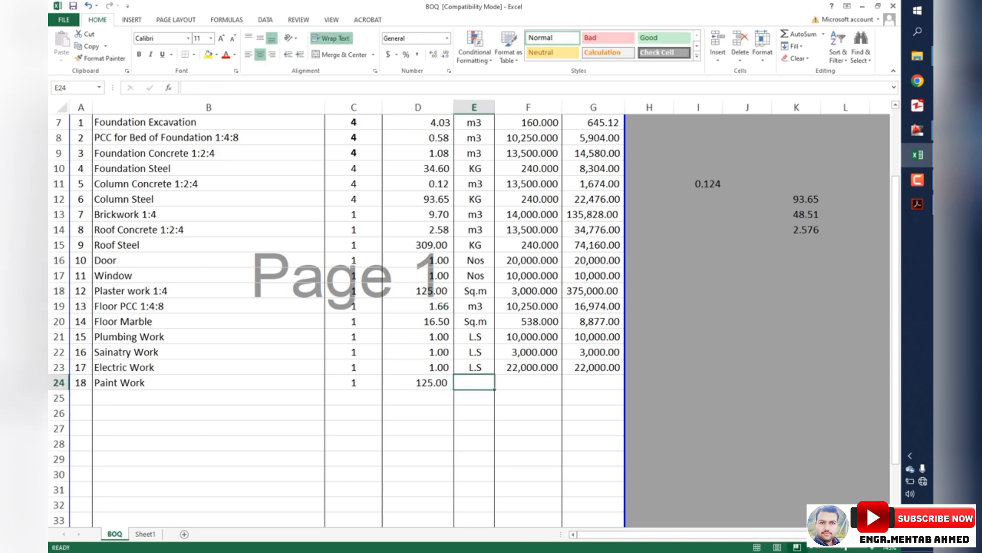
key("Up")
key("Up")
key("Up")
key("Up")
key("Up")
key("Up")
key("ctrl+c")
key("Down")
key("Down")
key("Down")
key("Down")
key("Down")
key("Down")
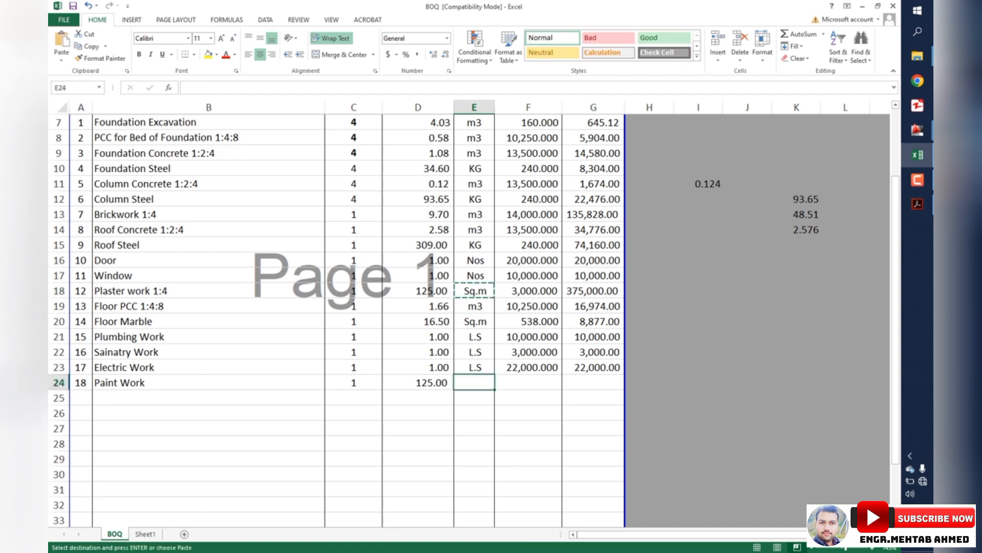
key("ctrl+v")
Step: Set the Paint Work rate in F24 to 250 and select its amount cell
key("Right")
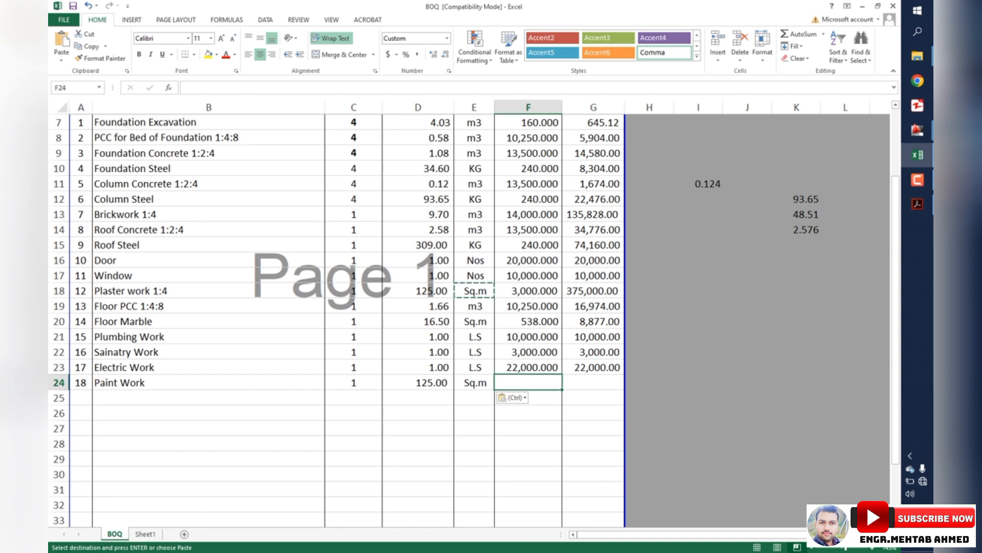
type("250")
key("Return")
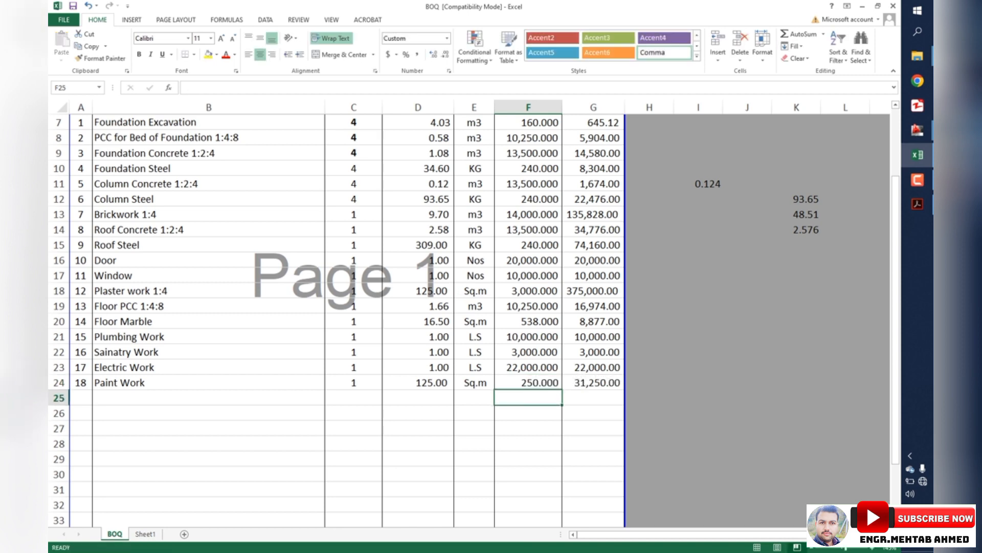
left_click(593, 382)
Step: Clear the old addition formula from the total cell G36 at the end of the Amount column
scroll(337, 307, "down", 2)
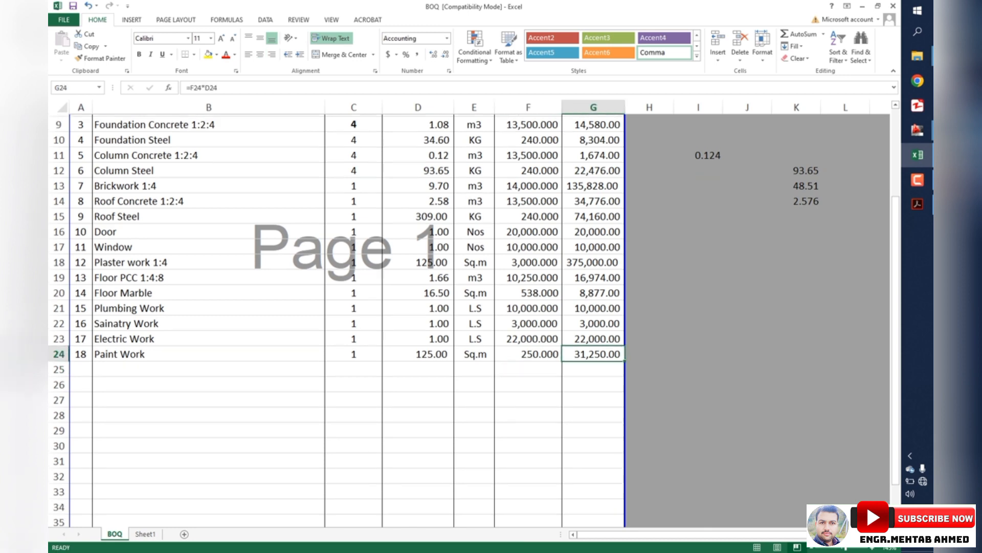
scroll(338, 307, "down", 2)
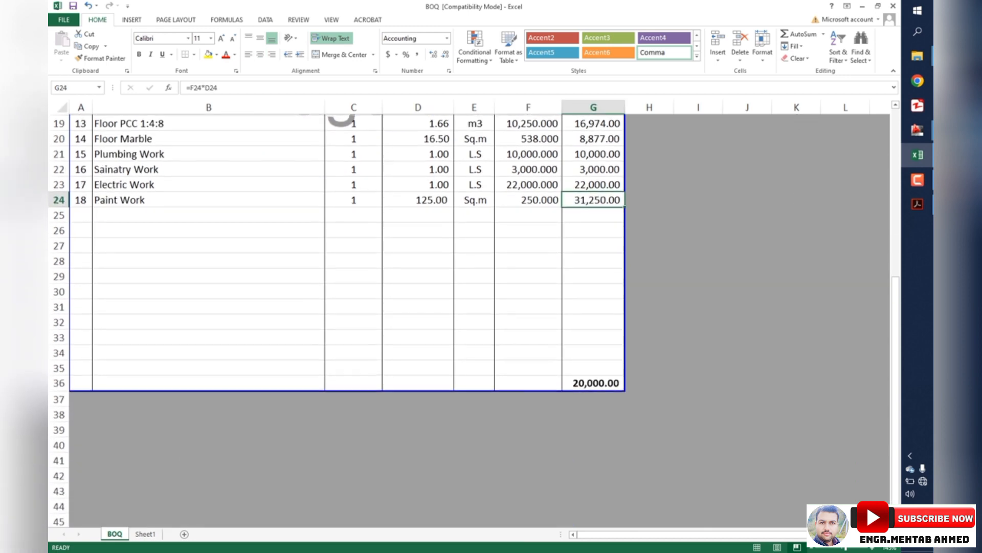
left_click(594, 398)
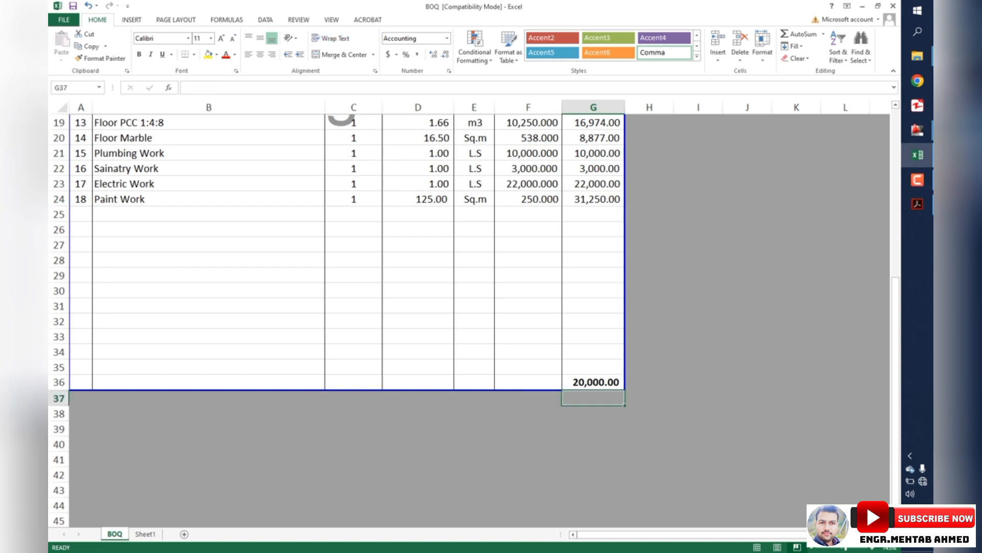
double_click(606, 382)
scroll(605, 382, "up", 3)
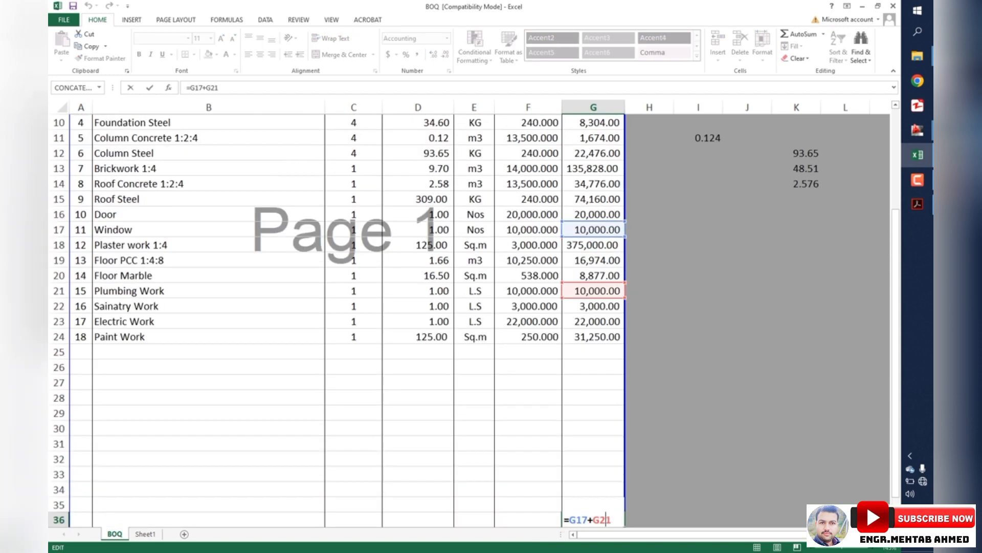
scroll(605, 382, "down", 2)
scroll(338, 276, "up", 5)
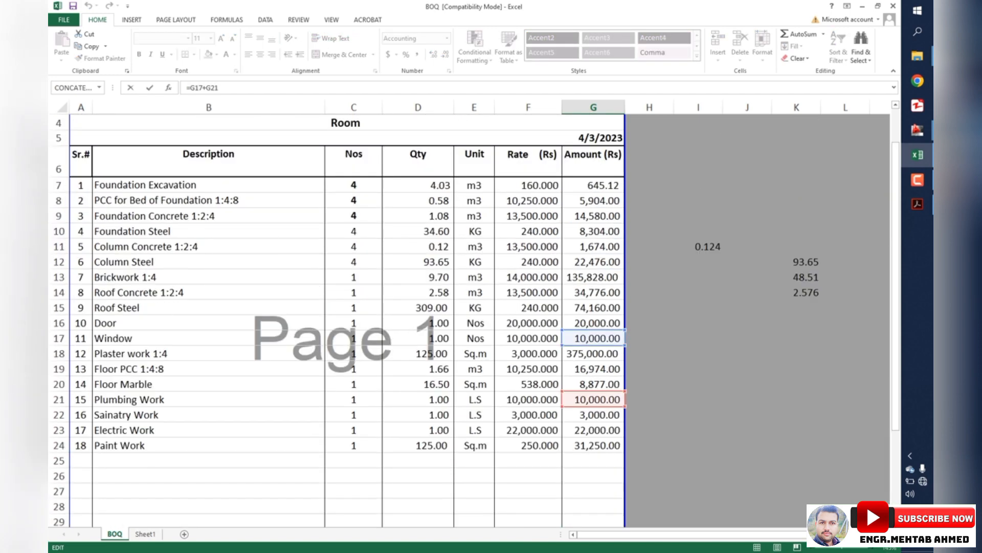
scroll(338, 276, "down", 5)
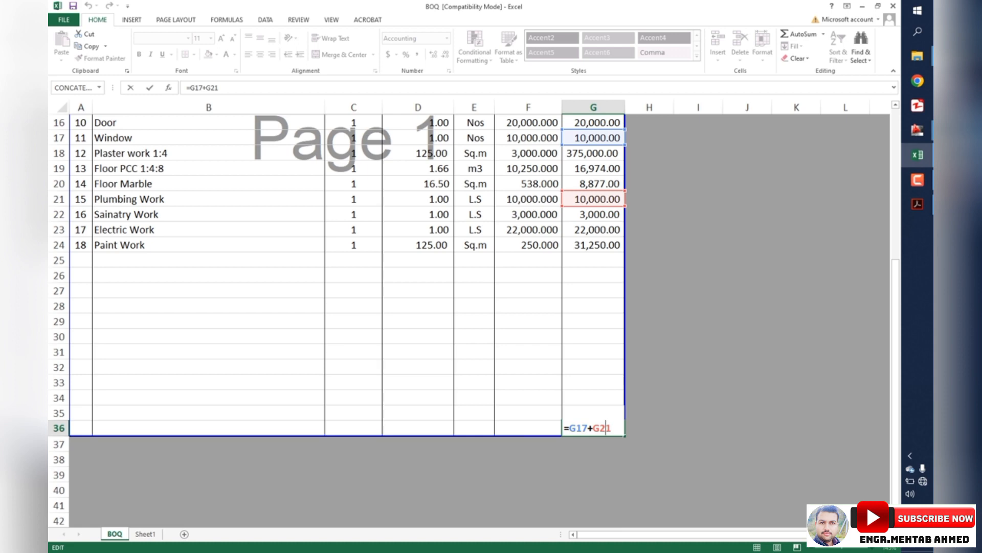
key("Delete")
key("BackSpace")
key("BackSpace")
key("BackSpace")
key("BackSpace")
key("BackSpace")
key("BackSpace")
key("BackSpace")
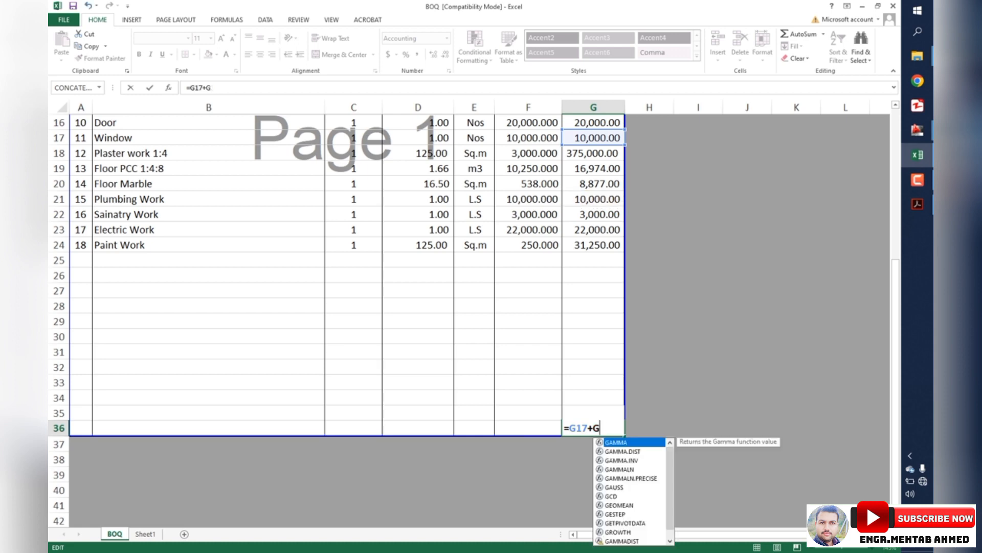
key("Escape")
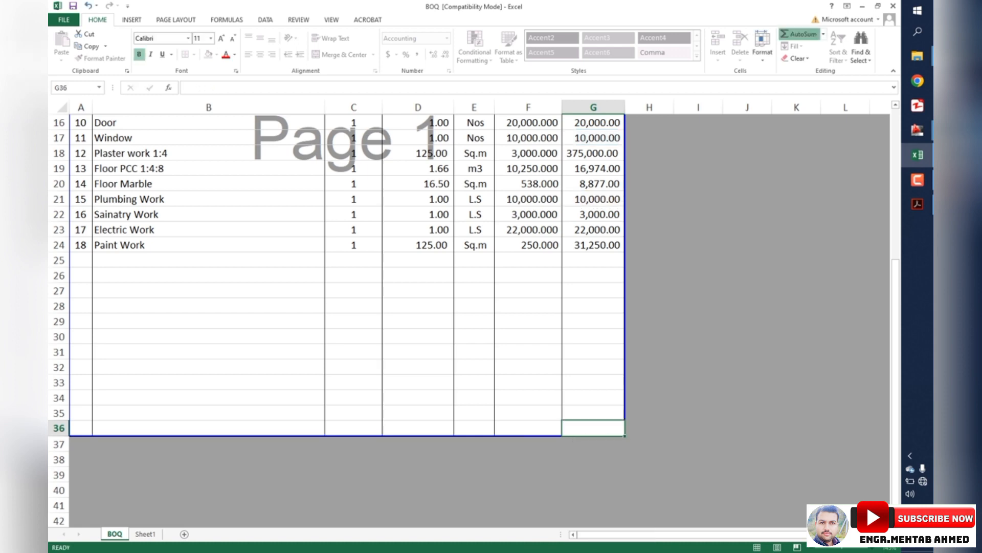
Step: Total the amounts G7:G35 in G36 with AutoSum and auto-fit the width of column G
scroll(338, 276, "up", 5)
scroll(337, 276, "down", 5)
left_click(594, 444)
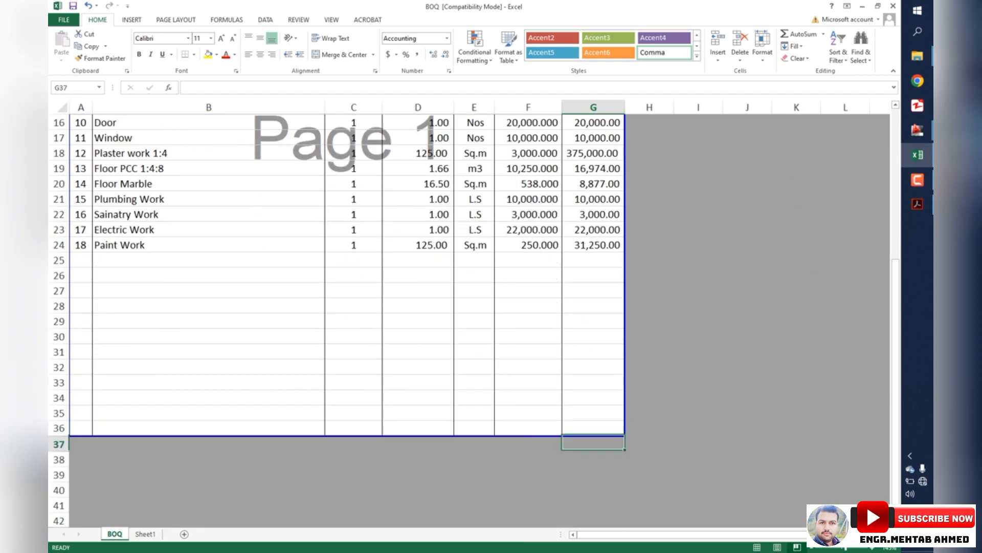
left_click(594, 428)
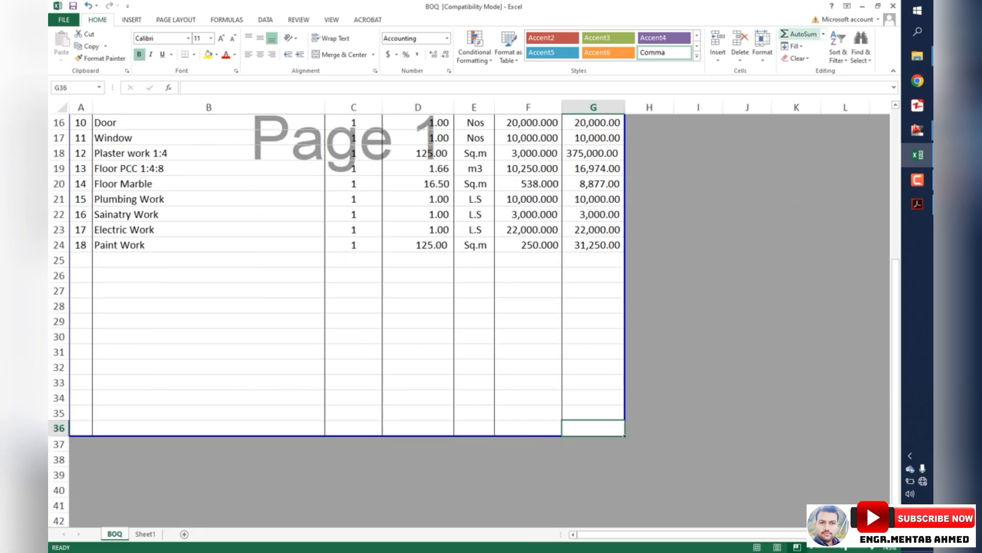
left_click(800, 34)
scroll(593, 307, "up", 2)
scroll(338, 276, "up", 3)
key("Return")
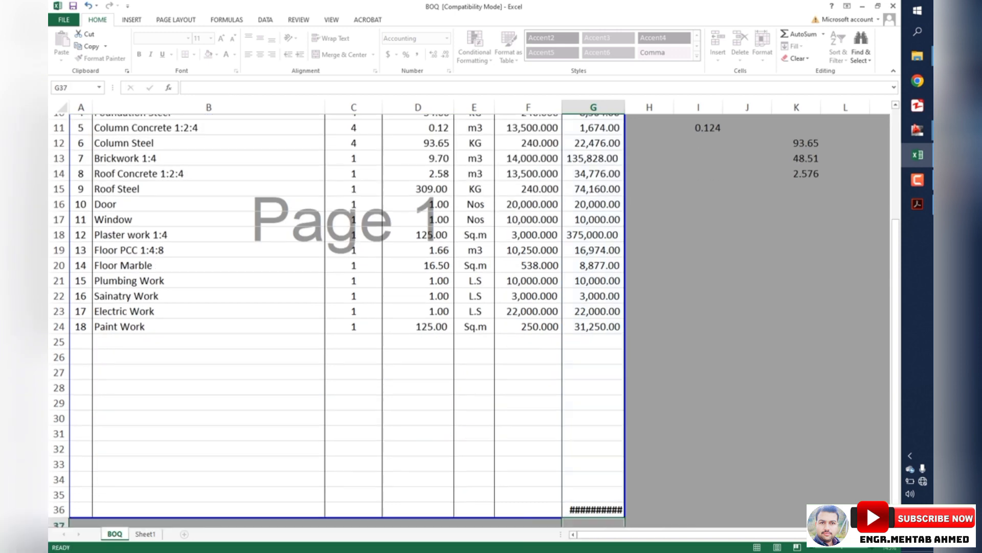
left_click(594, 489)
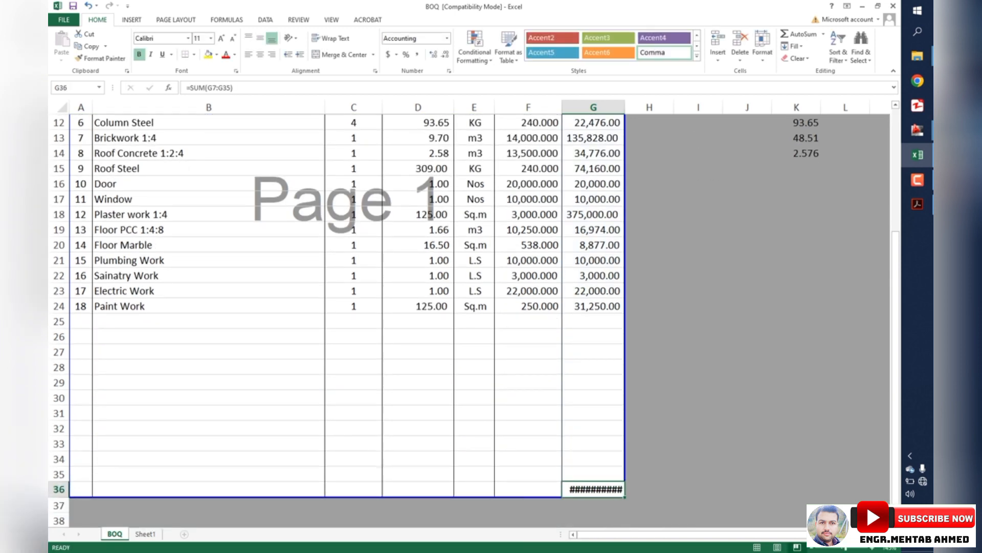
double_click(625, 107)
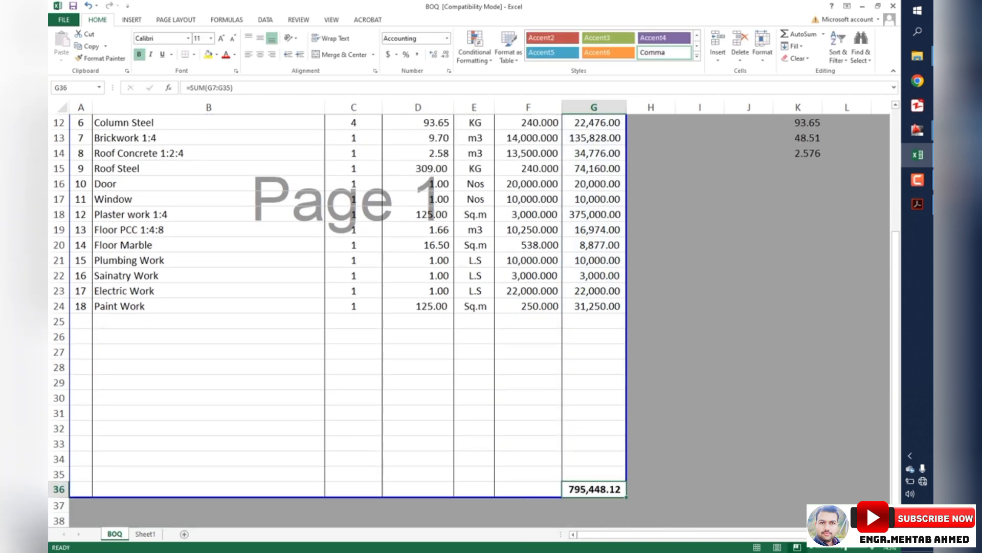
scroll(338, 307, "down", 2)
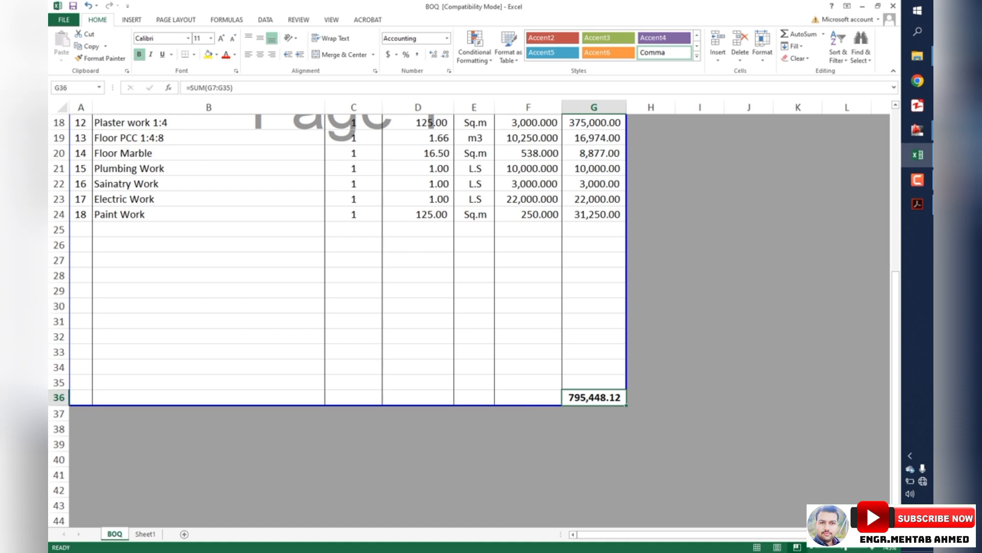
scroll(337, 307, "up", 6)
scroll(338, 307, "down", 5)
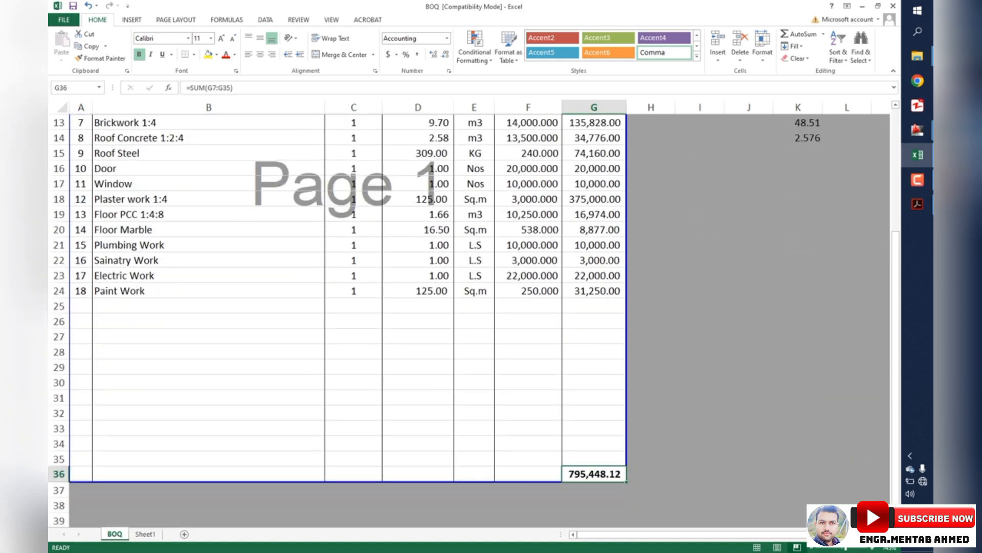
scroll(338, 307, "down", 1)
left_click(594, 413)
left_click(529, 413)
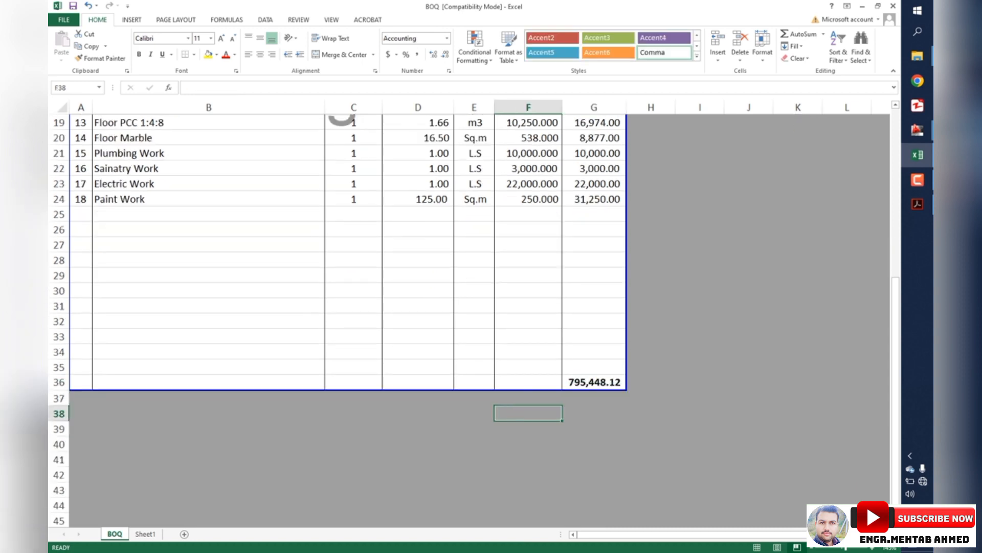
type("=")
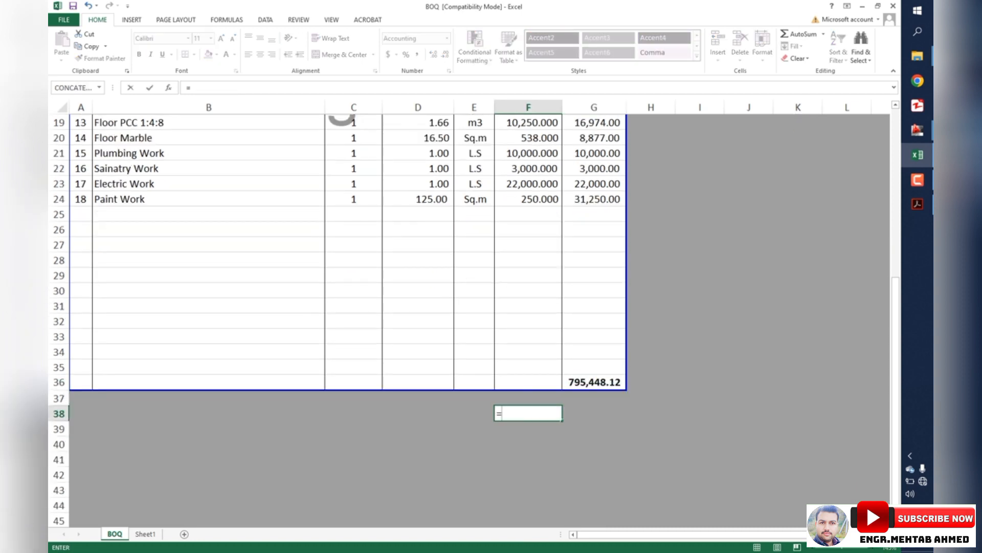
key("Escape")
Step: Calculate 10% of the total in G37 below the table with the formula =G36*0.1
left_click(594, 398)
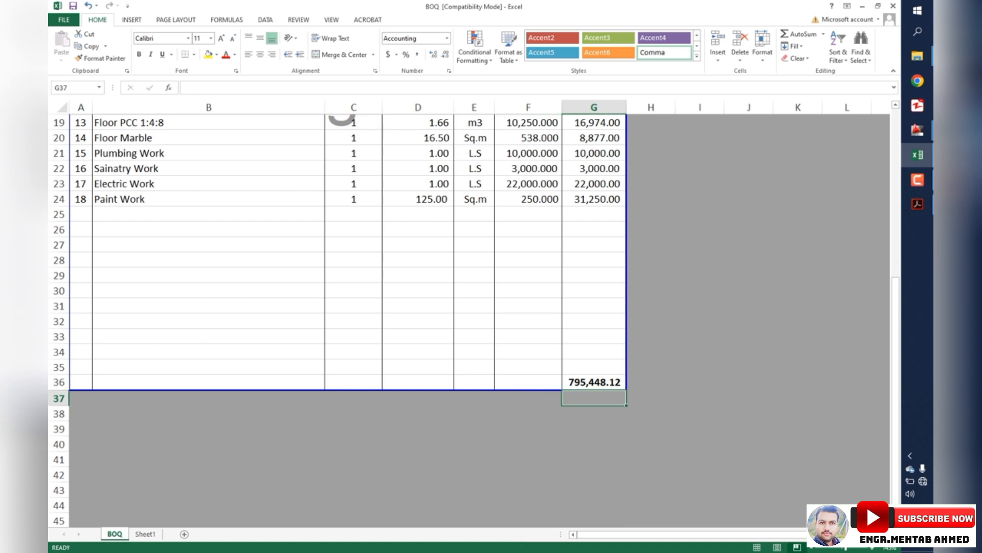
type("=G36")
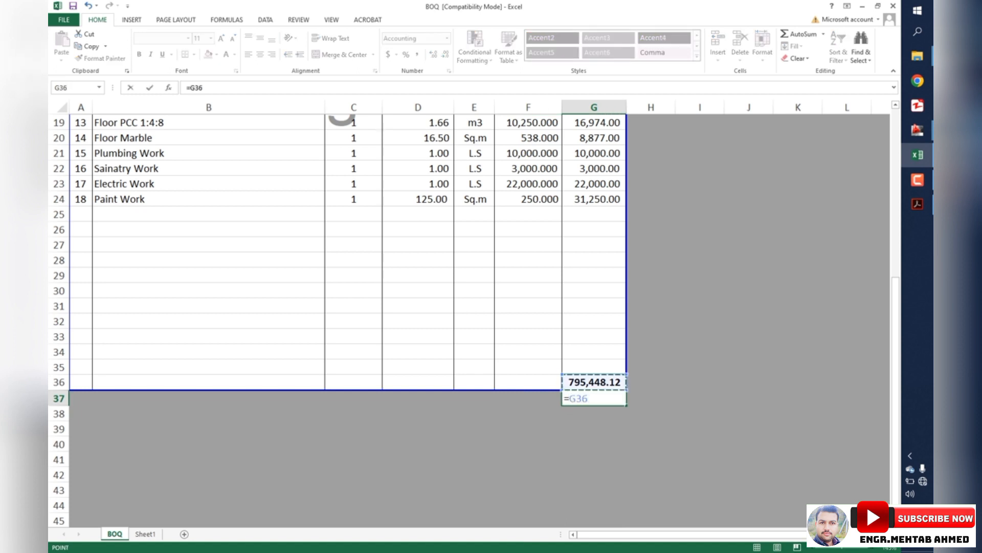
type("*.15")
key("BackSpace")
key("Return")
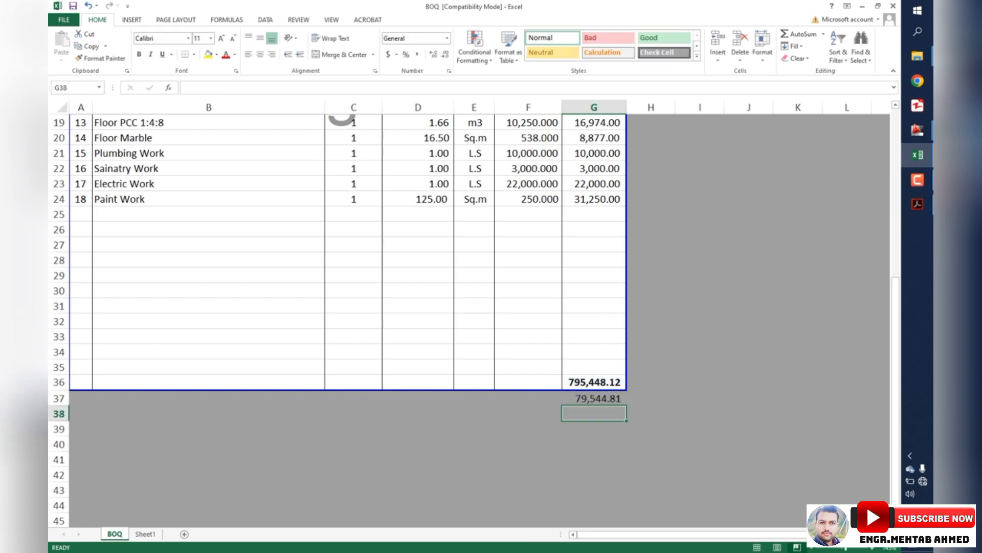
key("Up")
key("Down")
key("Up")
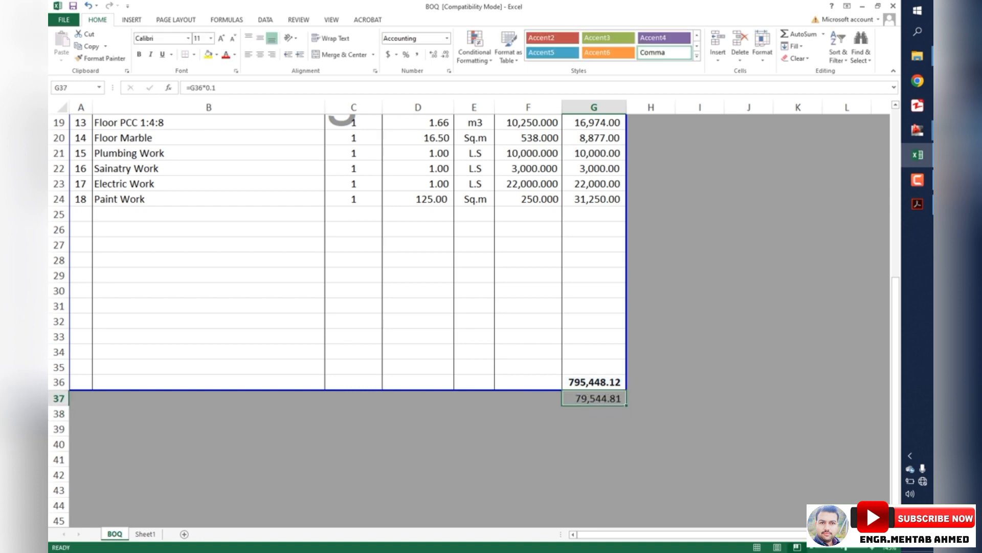
key("F2")
type(")")
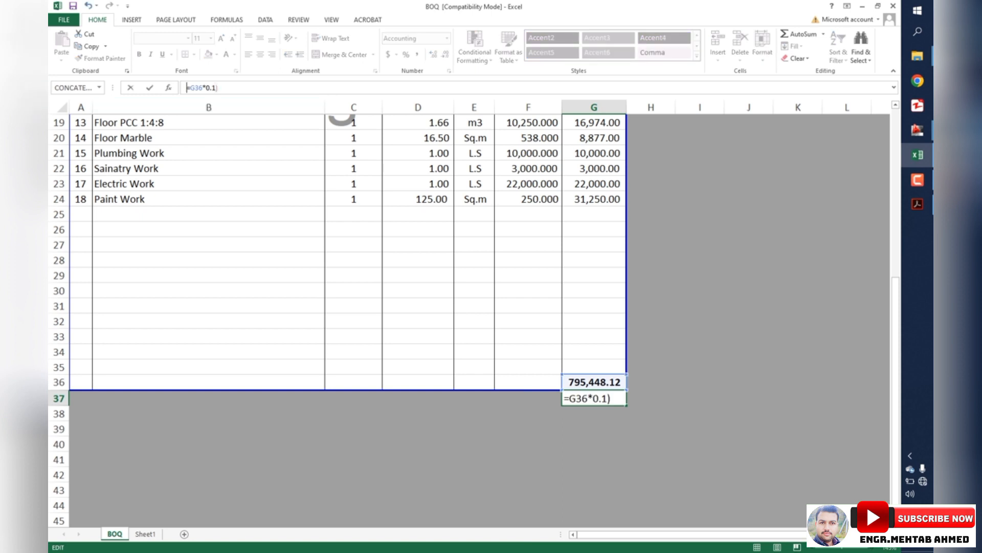
left_click(188, 87)
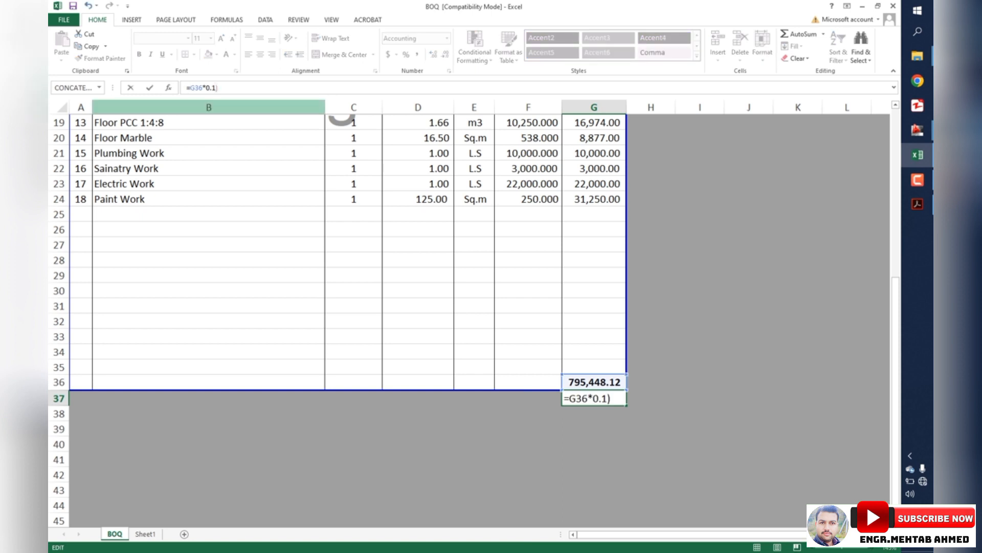
type("(")
left_click(594, 382)
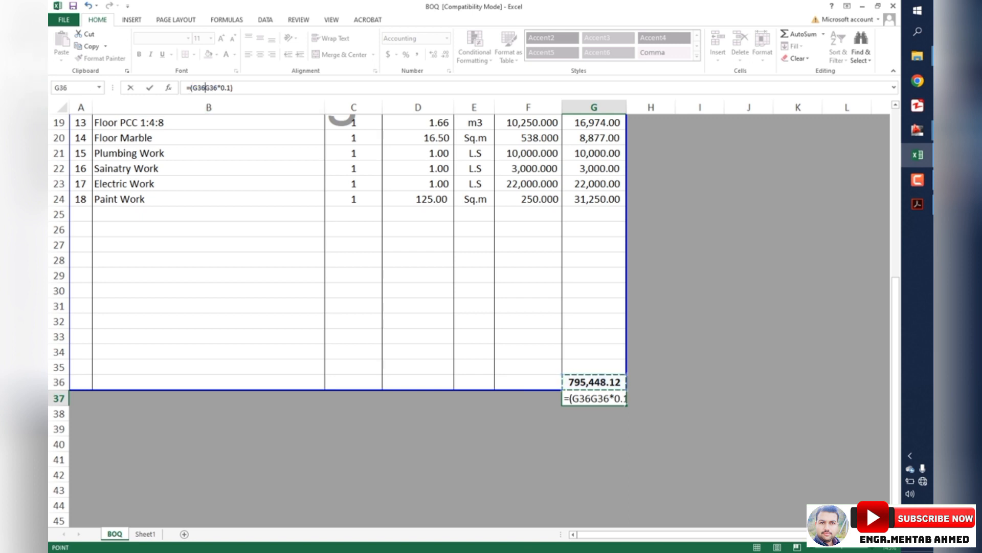
key("Return")
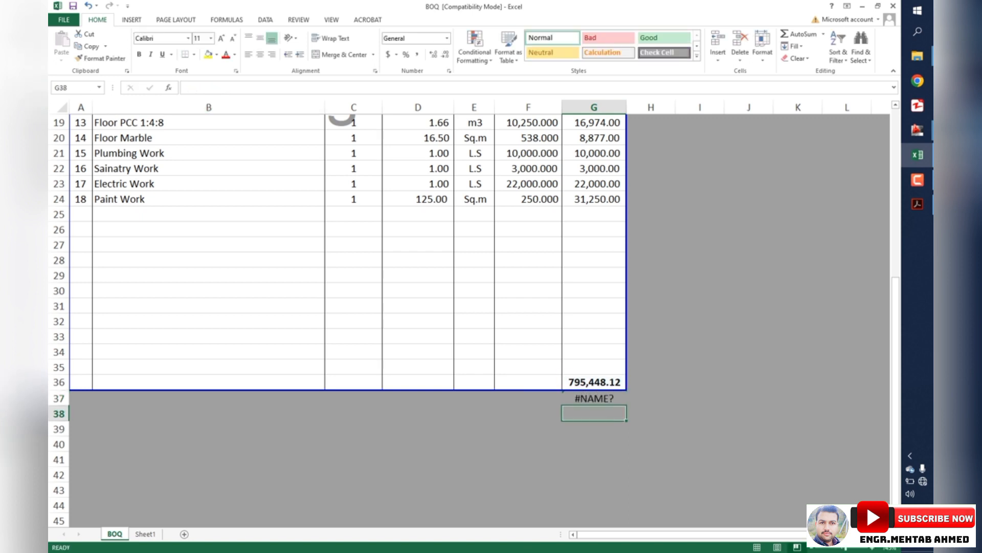
left_click(594, 398)
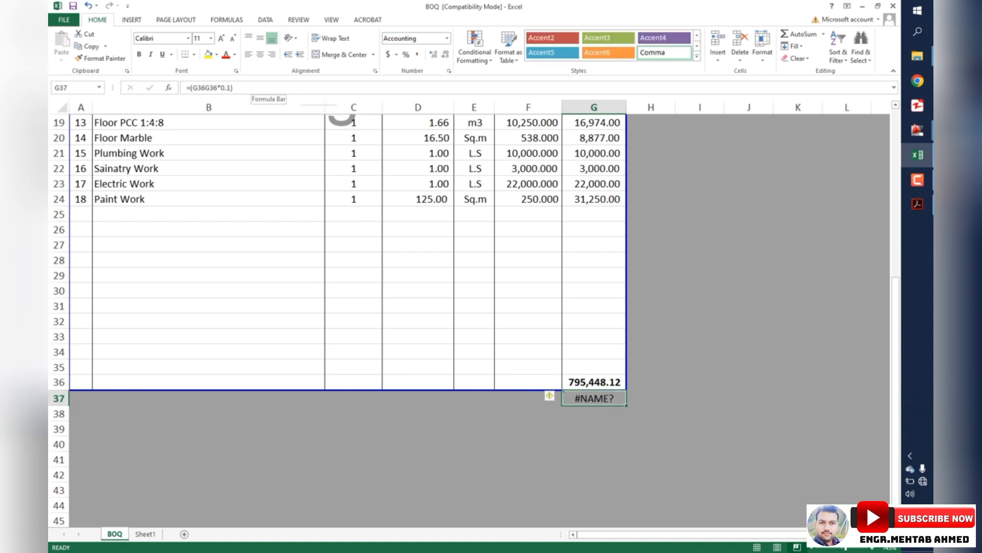
key("ctrl+z")
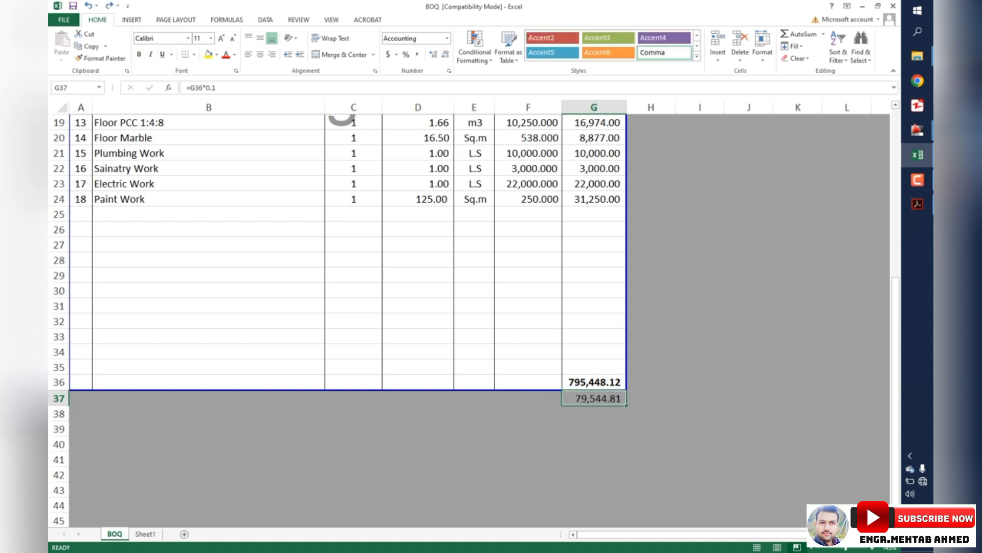
Step: Change the formula in G37 to =(G36*0.1)+G36 so it adds 10% to the total amount
key("F2")
type(")")
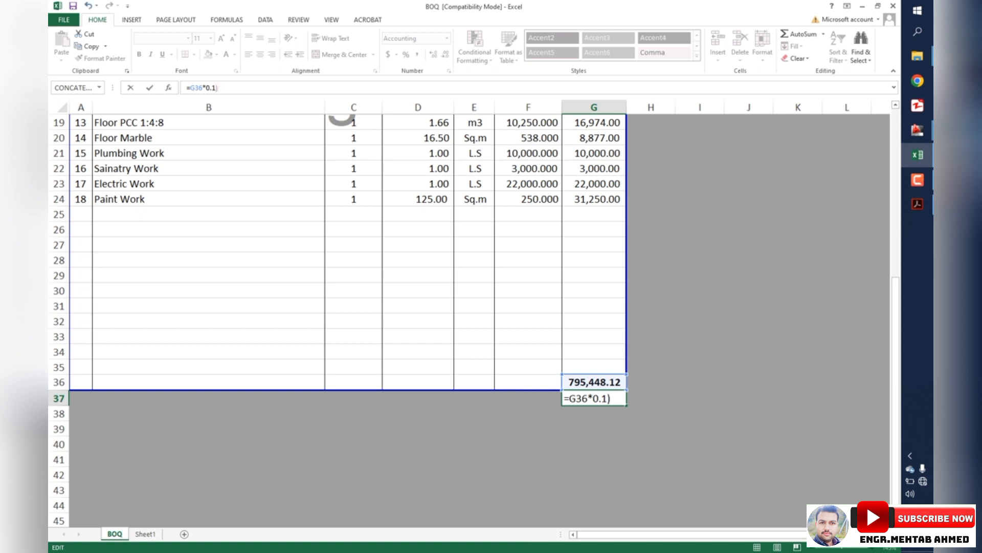
left_click(190, 88)
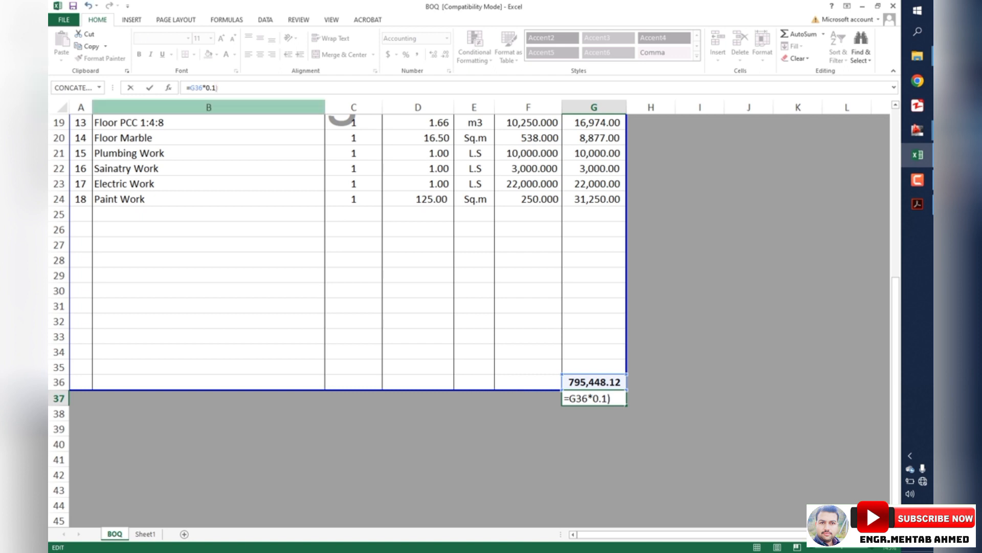
type("(")
left_click(222, 88)
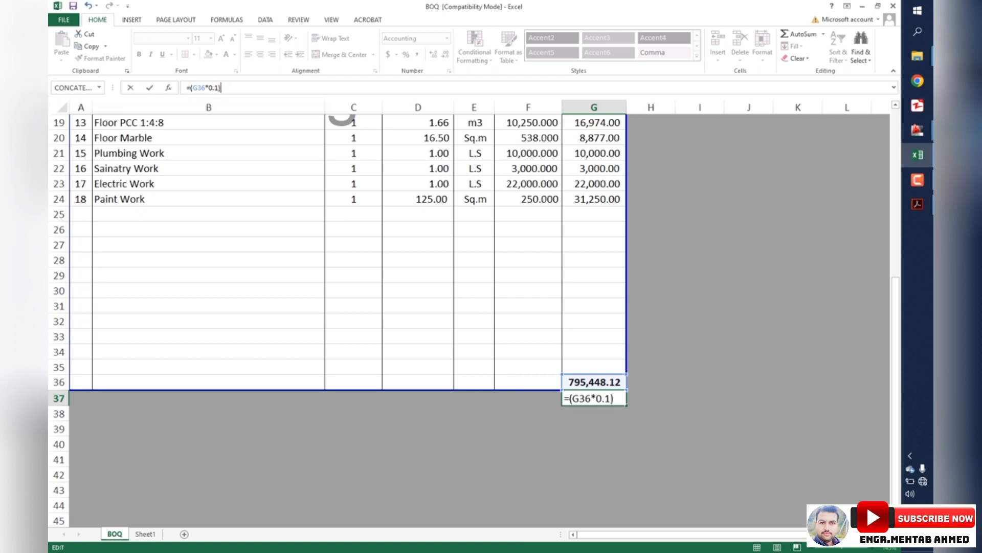
type("+G36")
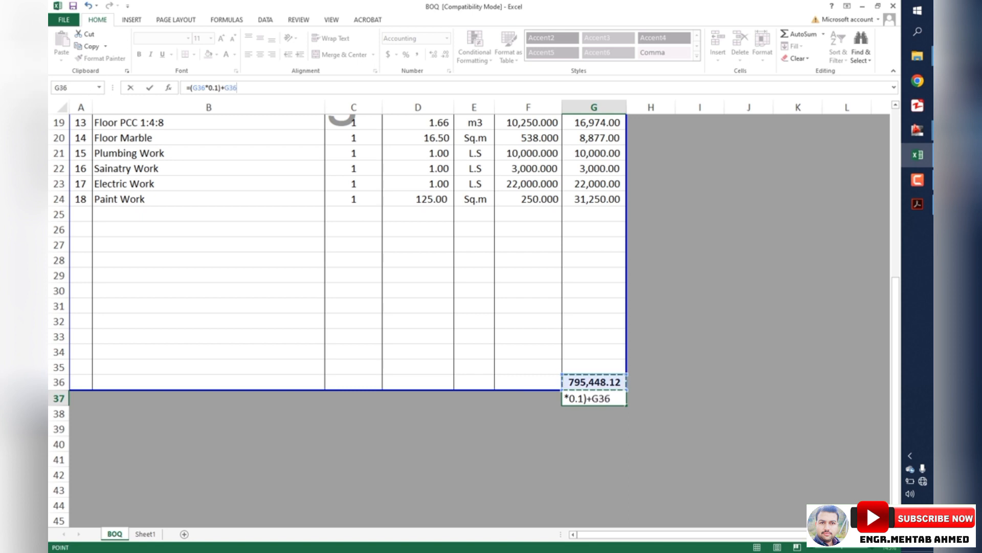
key("Return")
left_click(598, 399)
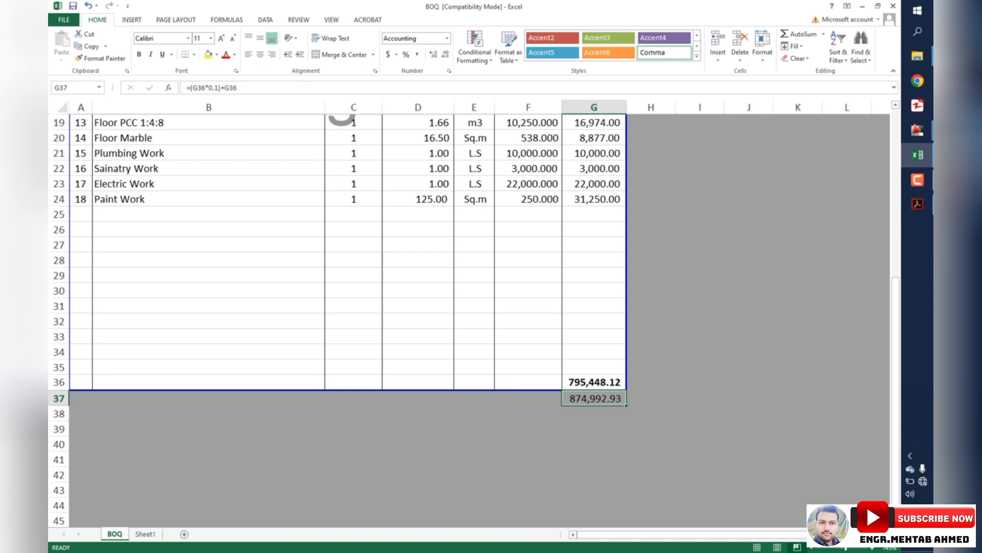
Step: Review the BOQ rows from the title block down to the total amount in G36
key("Up")
key("Up")
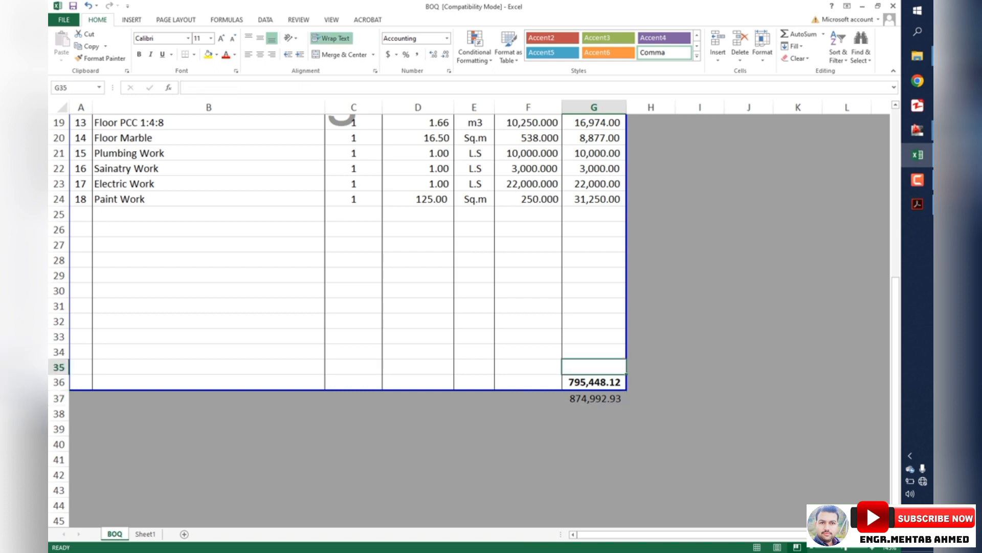
key("Down")
scroll(474, 320, "up", 6)
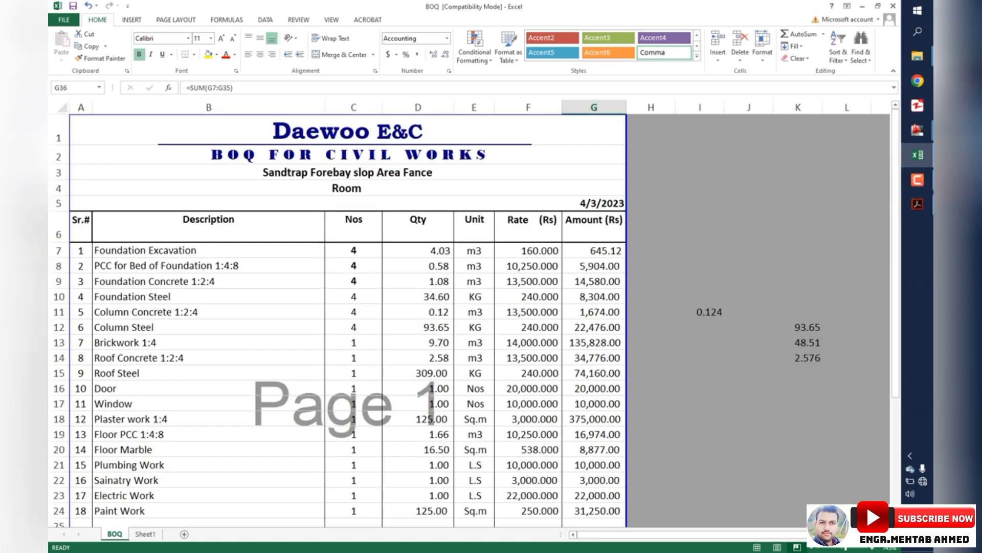
scroll(474, 320, "down", 5)
scroll(338, 317, "up", 5)
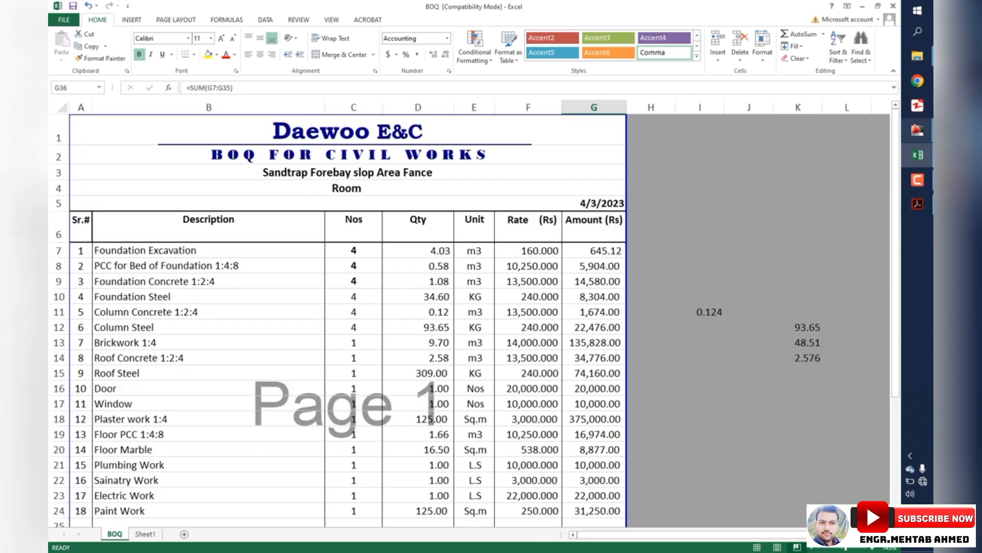
Step: Switch to AutoCAD, clear the room polyline selection and examine the room's plan, elevation and section drawings
left_click(917, 130)
left_click(844, 171)
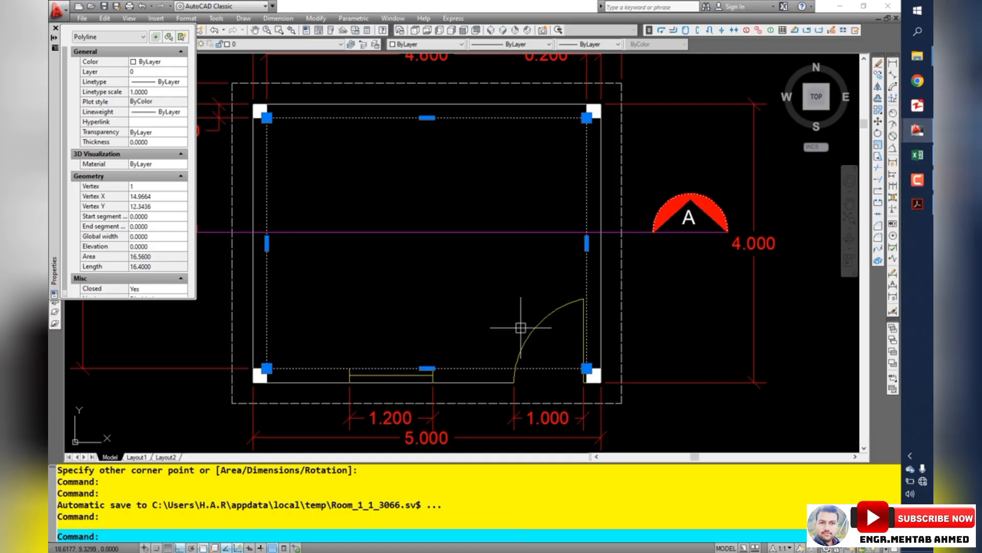
scroll(450, 322, "down", 4)
key("Escape")
scroll(435, 376, "up", 4)
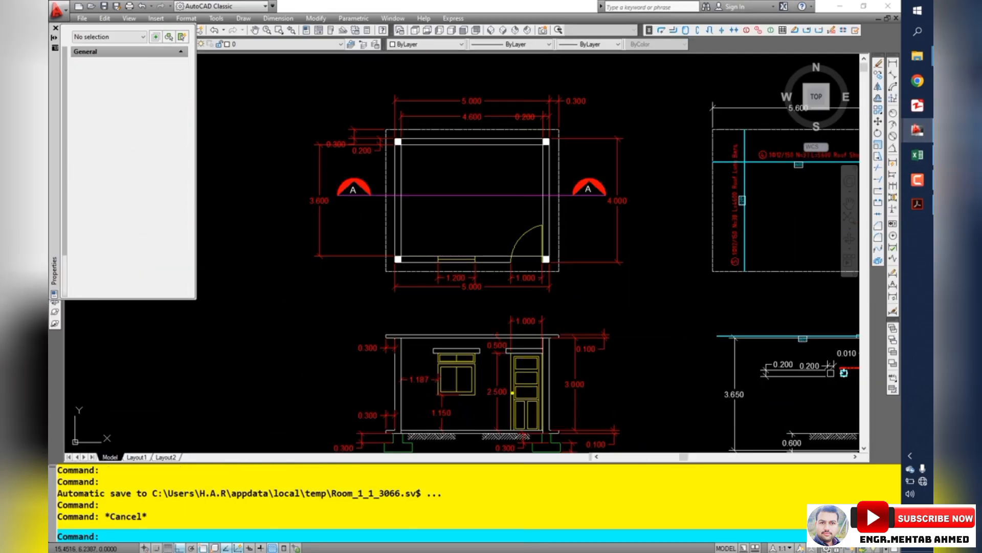
key("Escape")
scroll(499, 222, "up", 1)
scroll(499, 219, "up", 2)
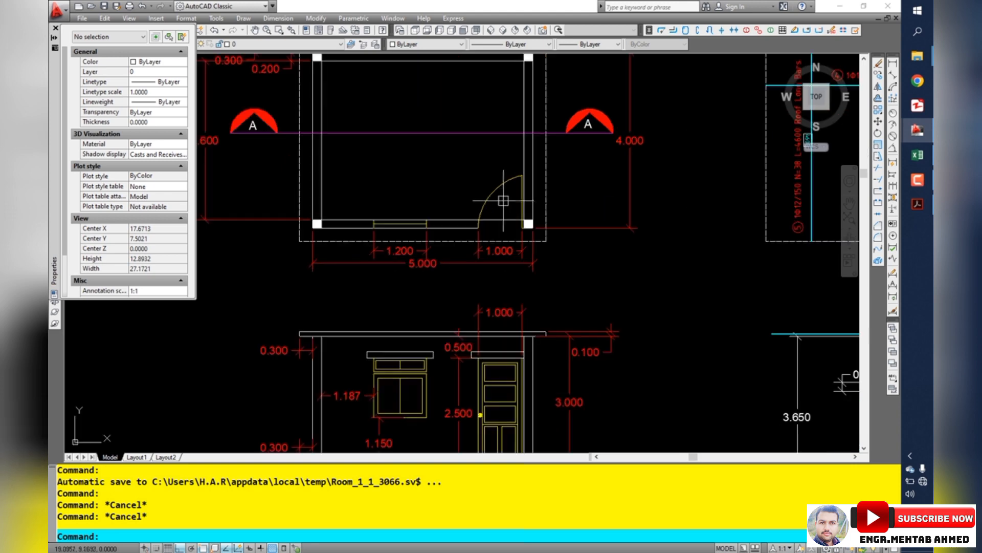
left_click(495, 192)
key("Escape")
scroll(456, 296, "down", 5)
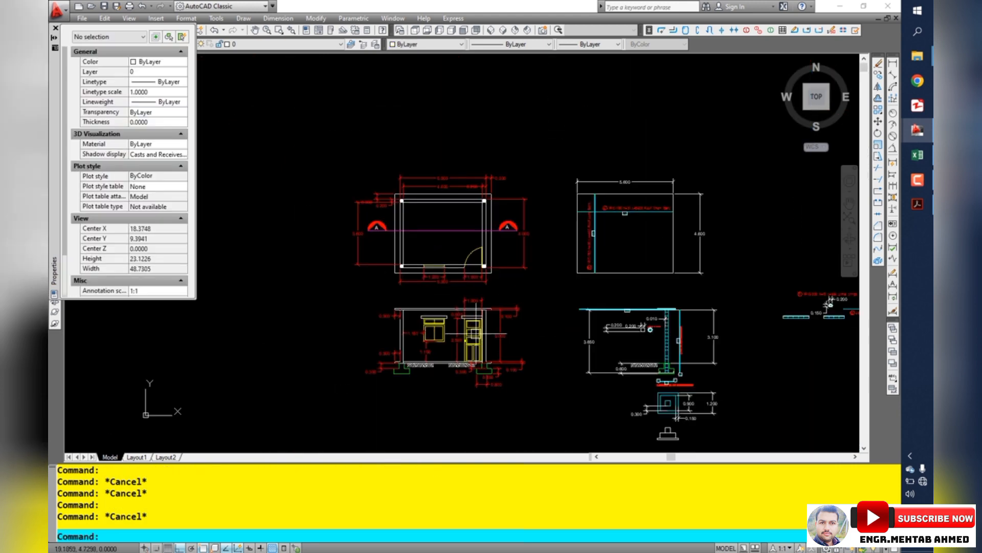
scroll(477, 329, "up", 5)
scroll(478, 329, "down", 5)
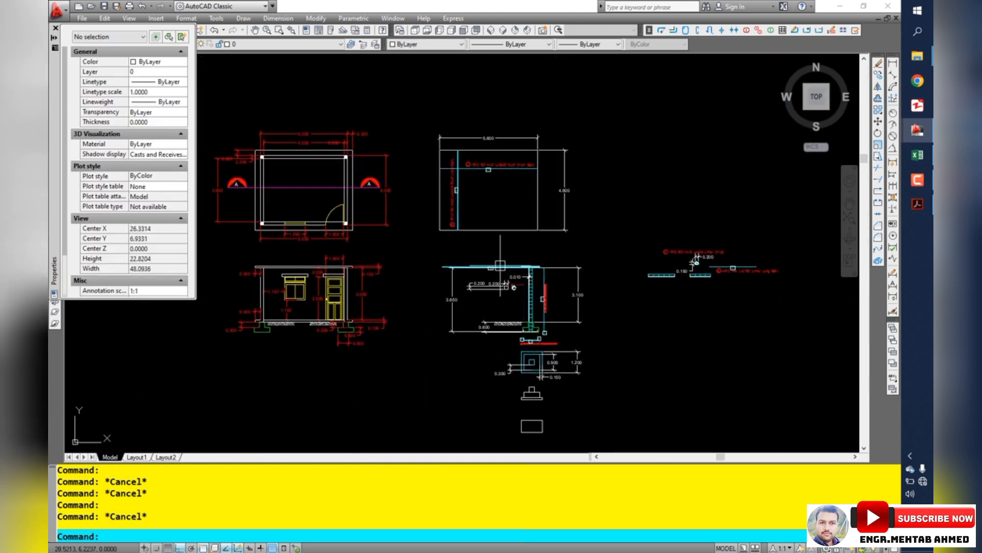
Step: Check the BOQ in Excel, return to AutoCAD and examine the bar schedule and the lintel reinforcement details
left_click(917, 155)
scroll(469, 317, "down", 3)
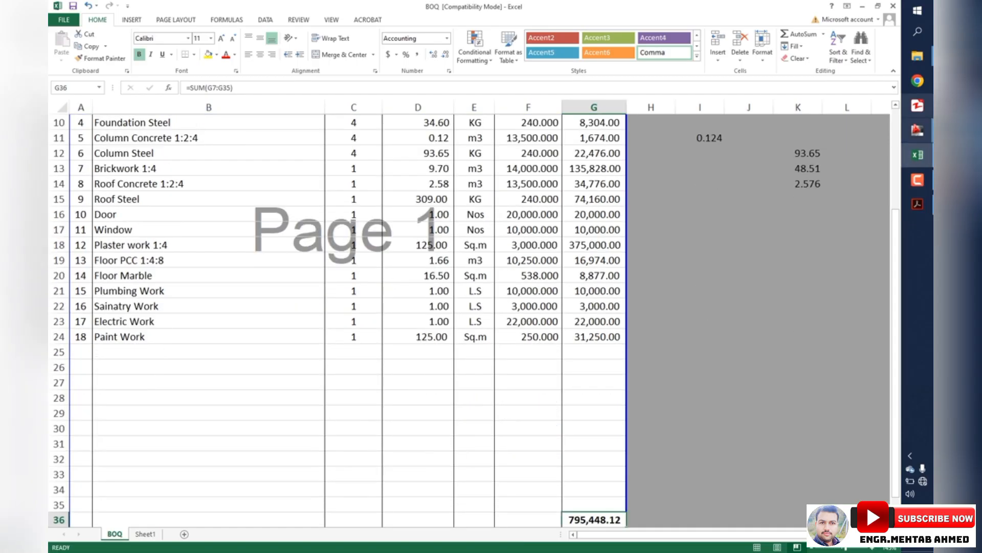
left_click(917, 155)
scroll(634, 334, "down", 7)
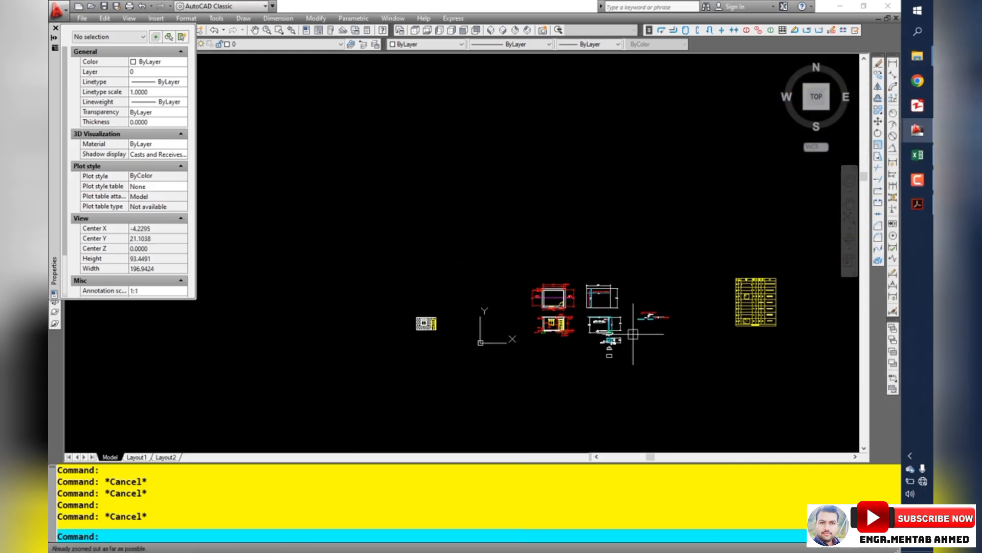
scroll(765, 286, "up", 9)
left_click_drag(751, 342, 718, 253)
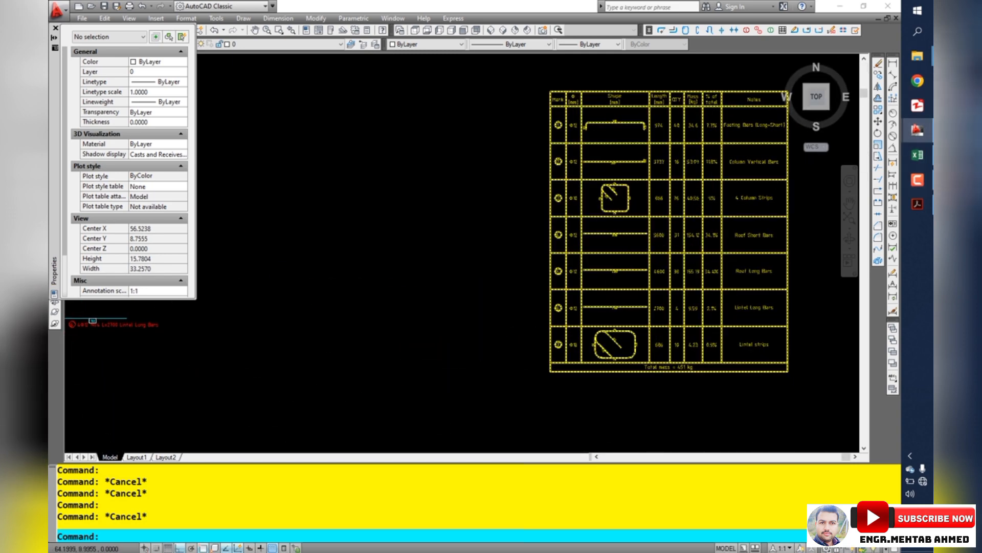
scroll(658, 256, "down", 3)
scroll(376, 293, "up", 6)
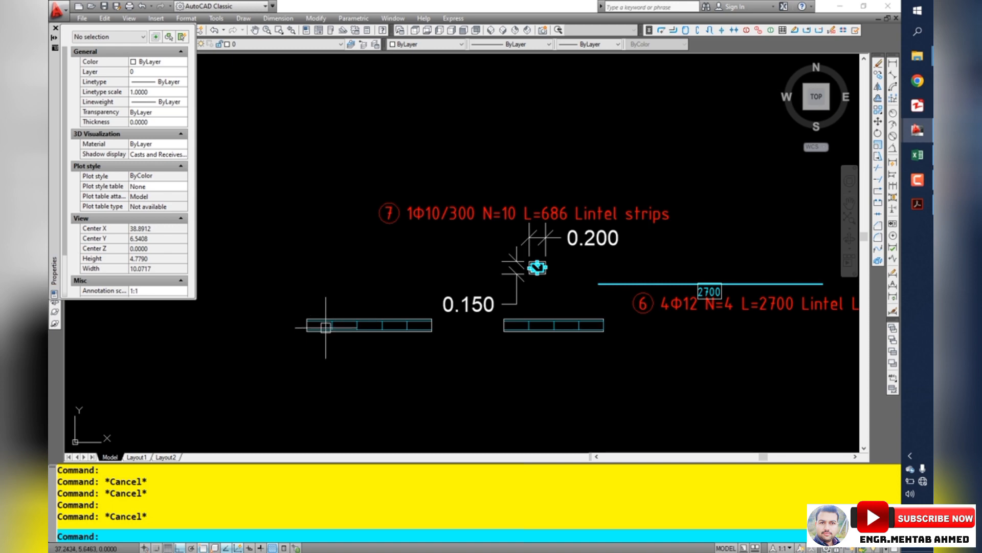
scroll(537, 267, "up", 10)
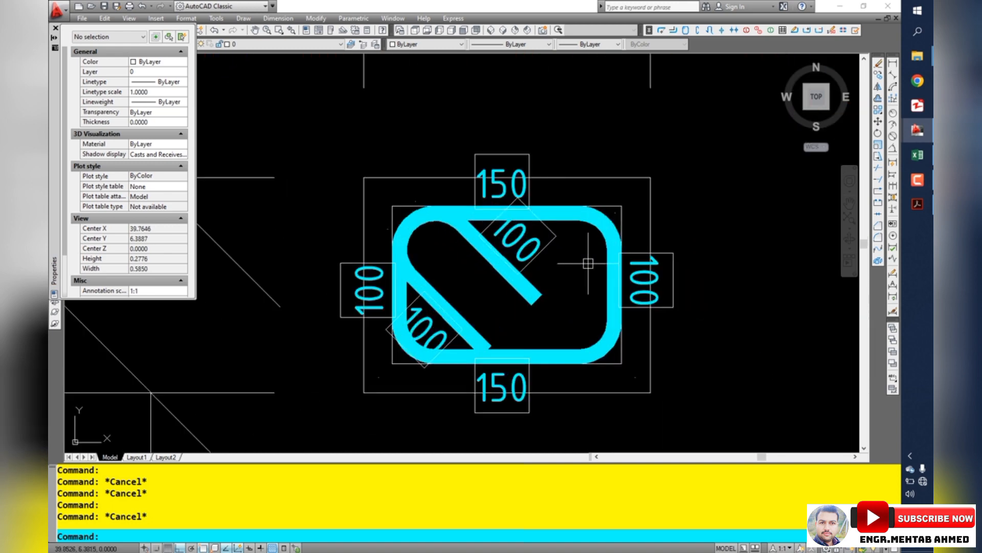
scroll(513, 281, "down", 5)
scroll(509, 284, "down", 4)
scroll(509, 282, "down", 10)
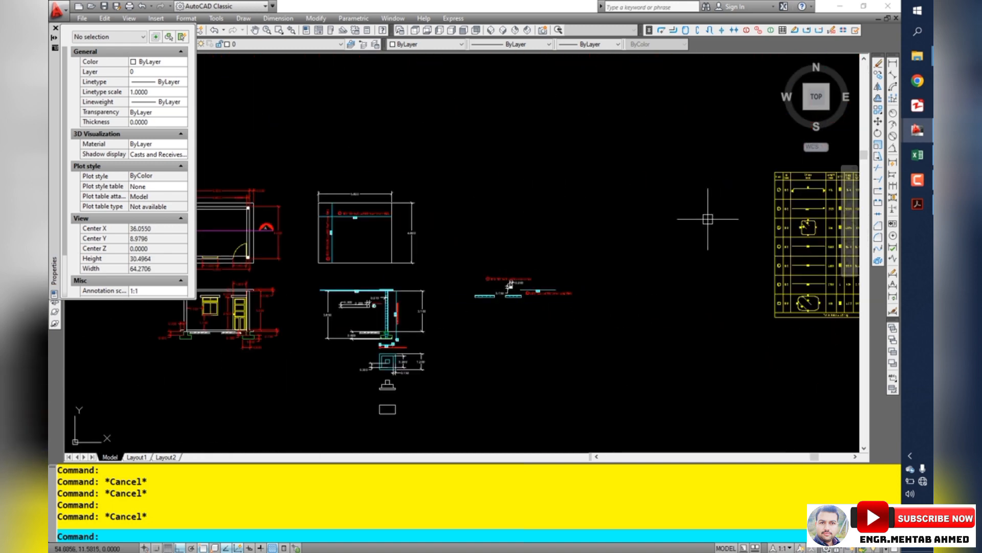